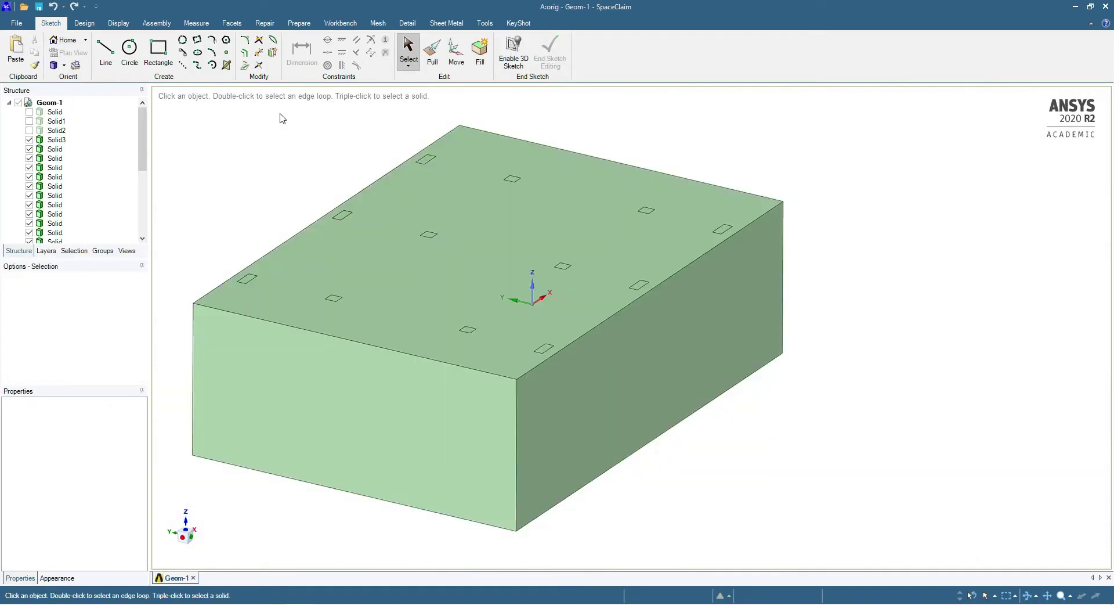
Show the three hidden duct bodies above the room: the first Solid, Solid1 and Solid2.
click(29, 111)
click(29, 121)
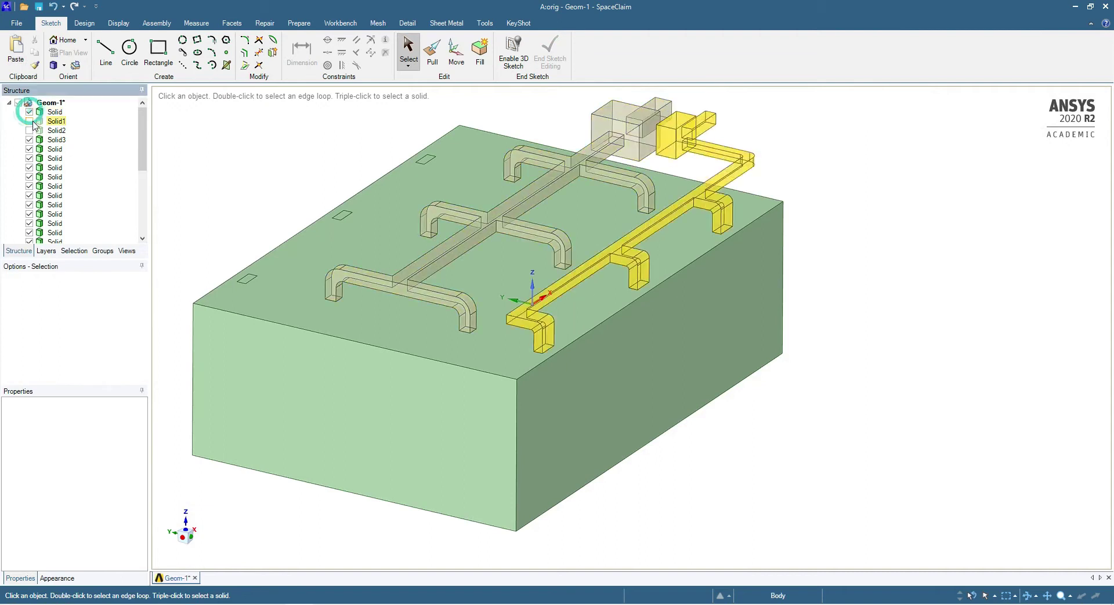
click(29, 130)
Examine the room block and the duct network on its roof from several sides and distances.
scroll(558, 419, up, 4)
scroll(546, 424, down, 8)
middle_drag(554, 431, 576, 552)
scroll(511, 505, up, 5)
scroll(510, 504, down, 6)
scroll(518, 521, up, 3)
scroll(518, 522, down, 3)
middle_drag(537, 517, 780, 508)
scroll(660, 433, up, 4)
scroll(524, 465, down, 7)
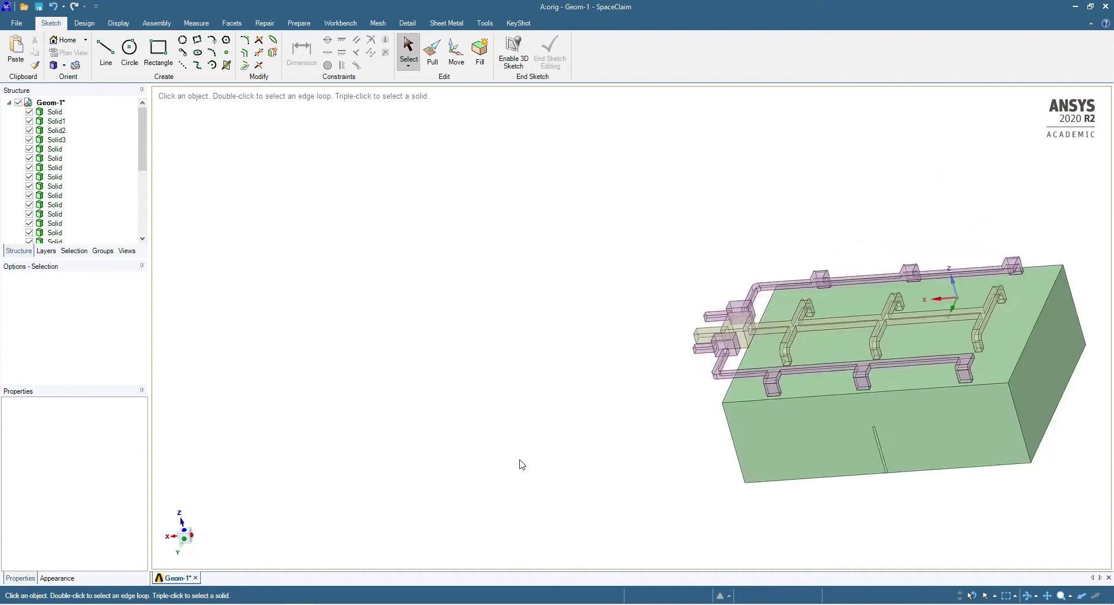
scroll(850, 432, up, 4)
middle_drag(601, 414, 712, 405)
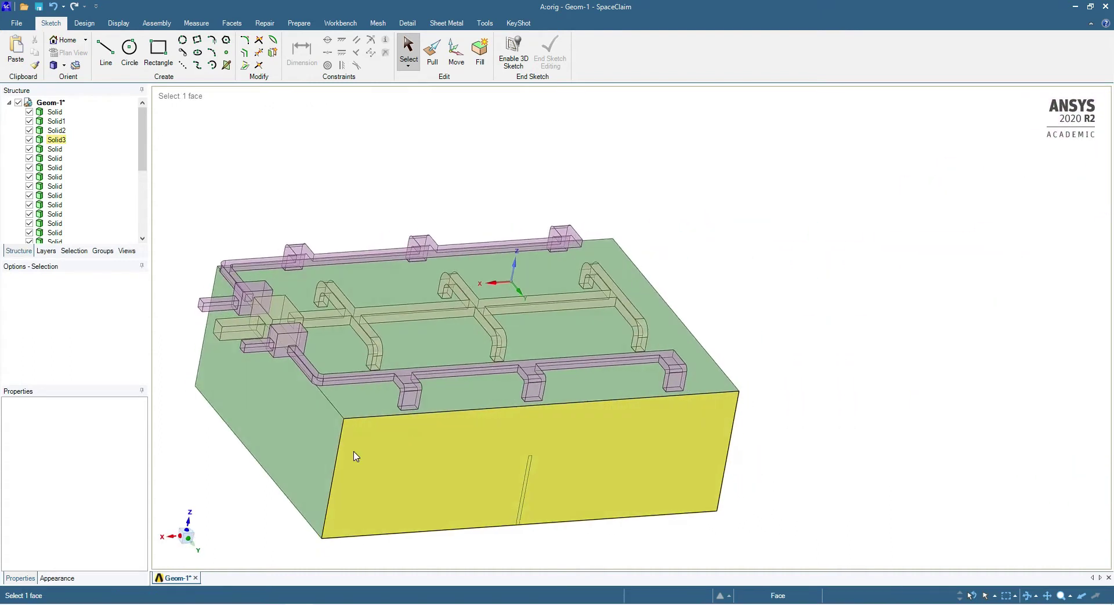
scroll(376, 423, up, 1)
middle_drag(525, 286, 432, 241)
middle_drag(492, 223, 476, 281)
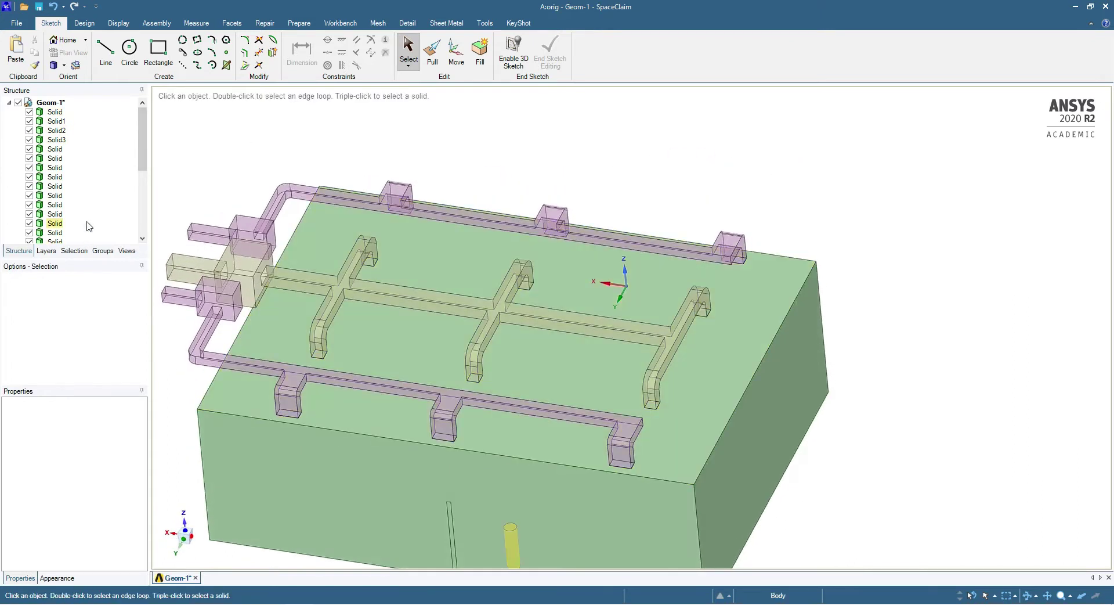
Briefly hide and reshow the central duct body and the Solid1 side duct to identify each one.
click(29, 112)
click(29, 112)
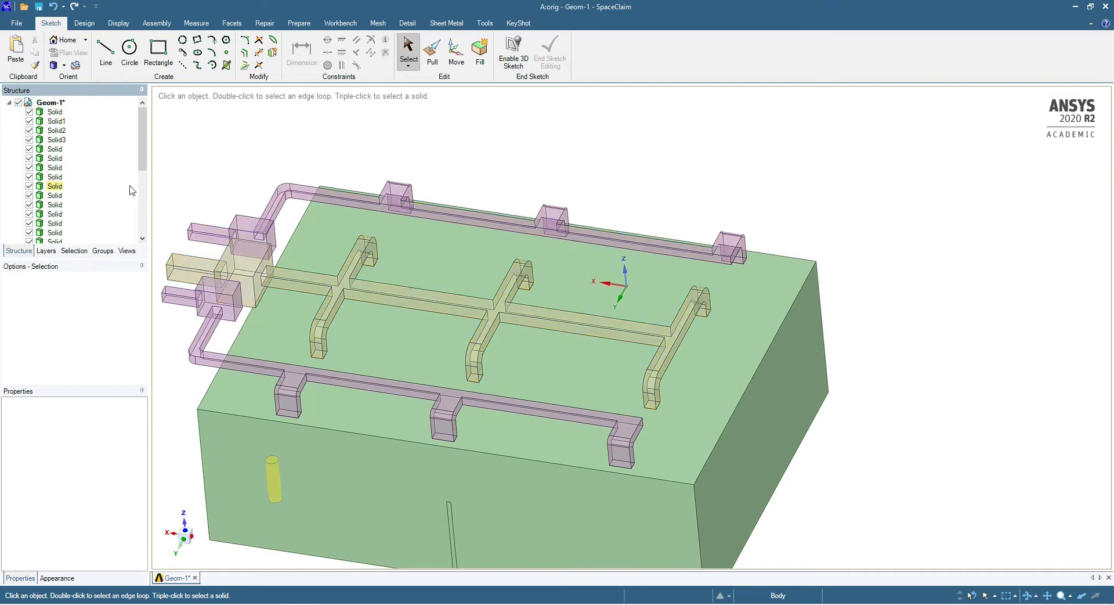
click(29, 111)
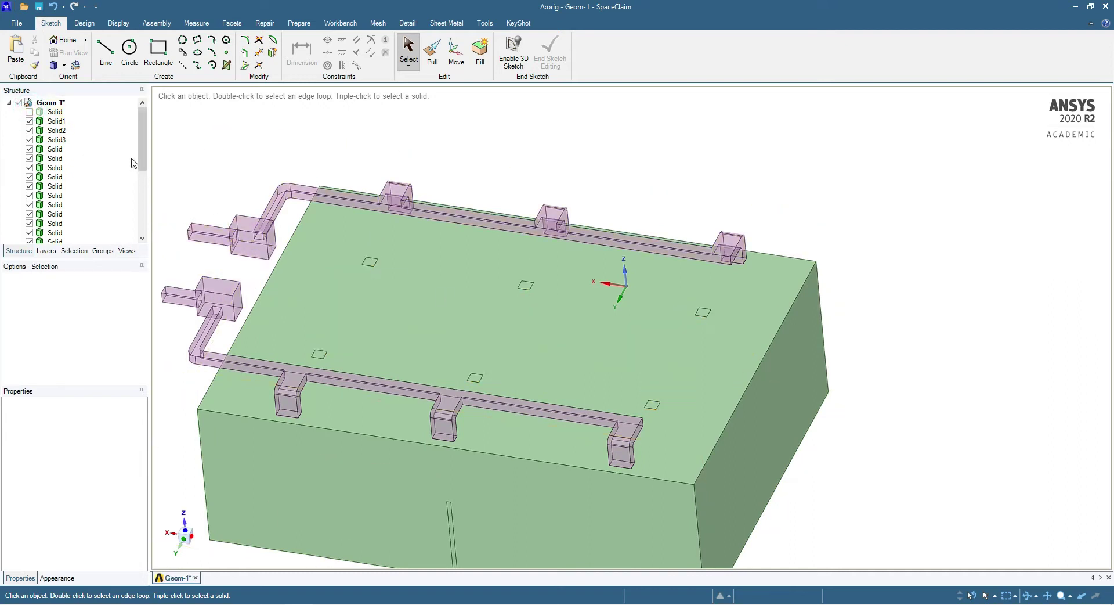
click(29, 113)
click(30, 121)
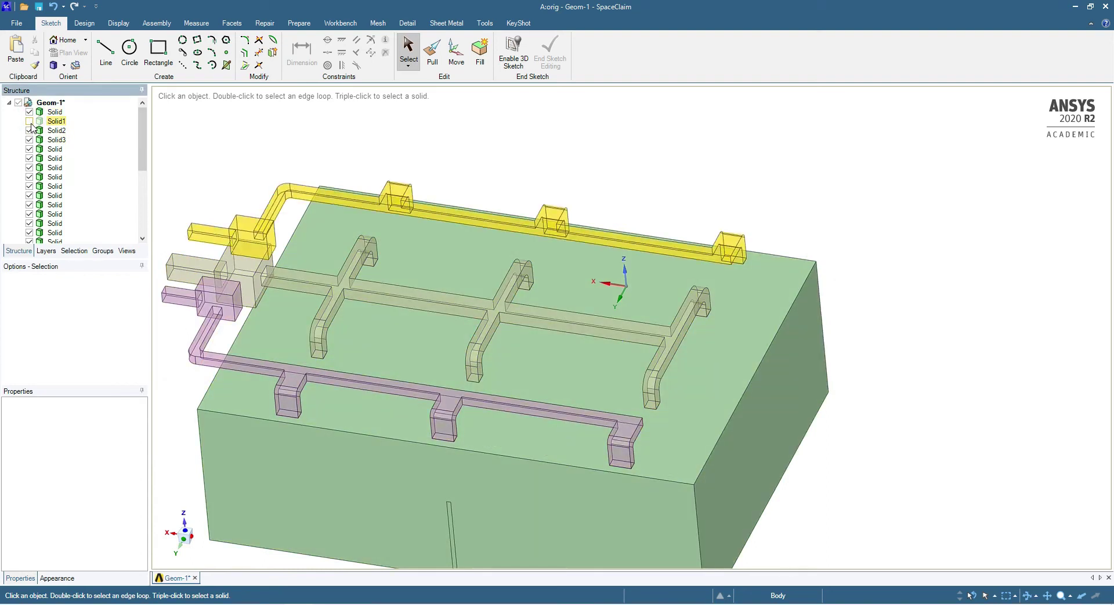
click(30, 120)
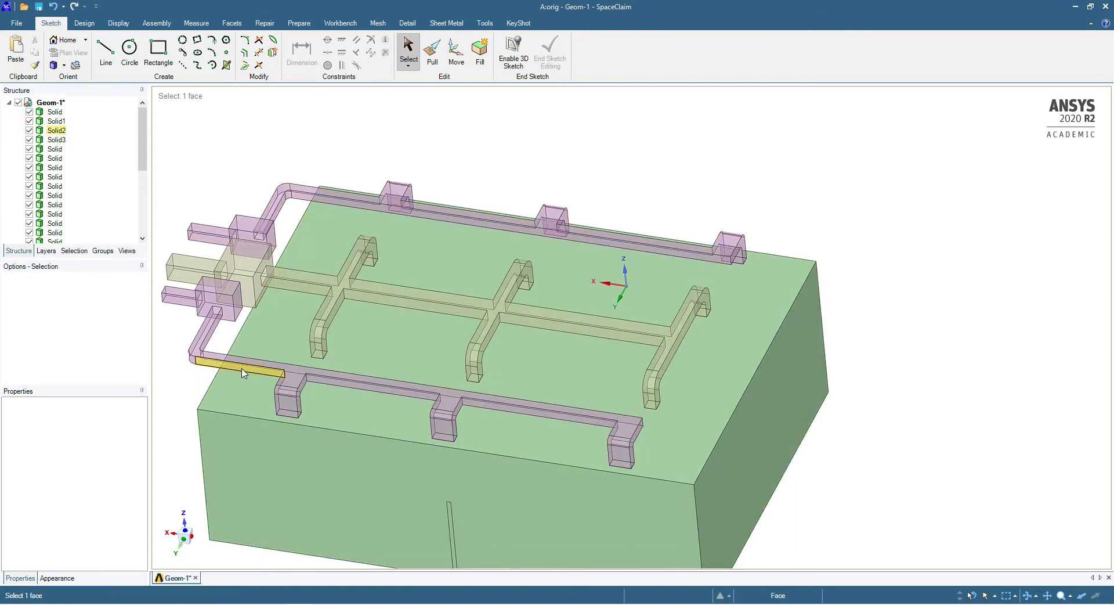
Inspect the side duct and the branched central duct by selecting their upper faces and viewing them from several angles.
click(272, 369)
middle_drag(325, 302, 452, 209)
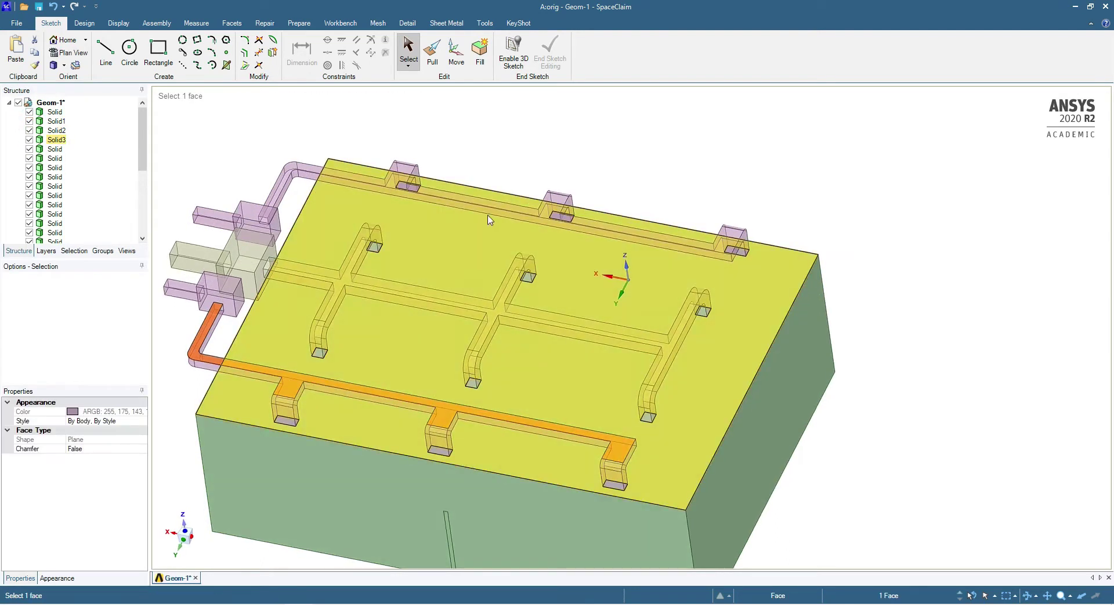
click(470, 197)
click(355, 288)
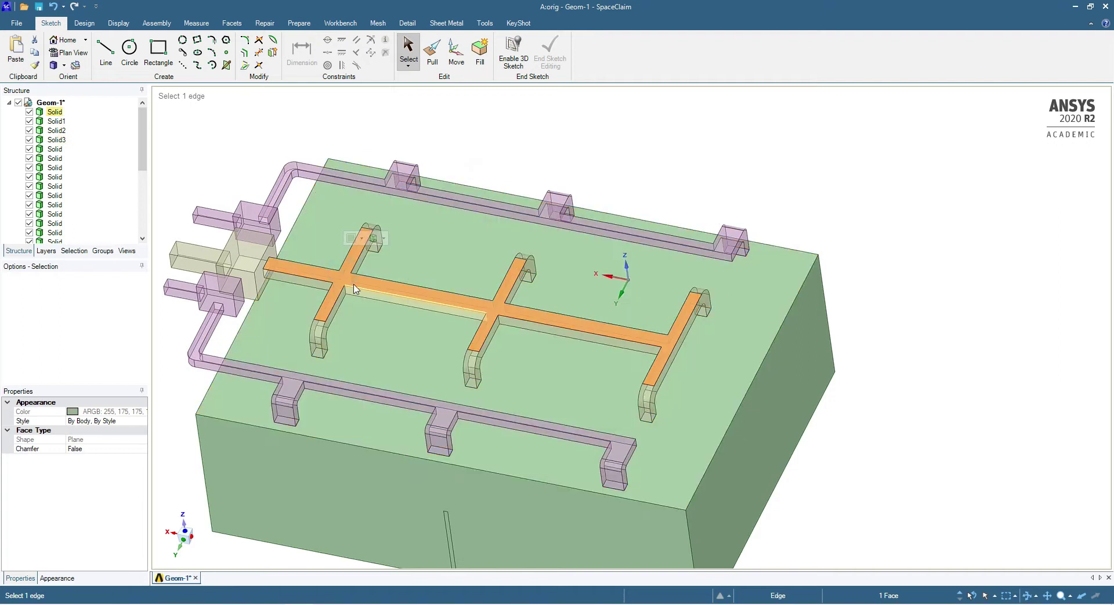
middle_drag(355, 288, 632, 276)
middle_drag(244, 360, 487, 257)
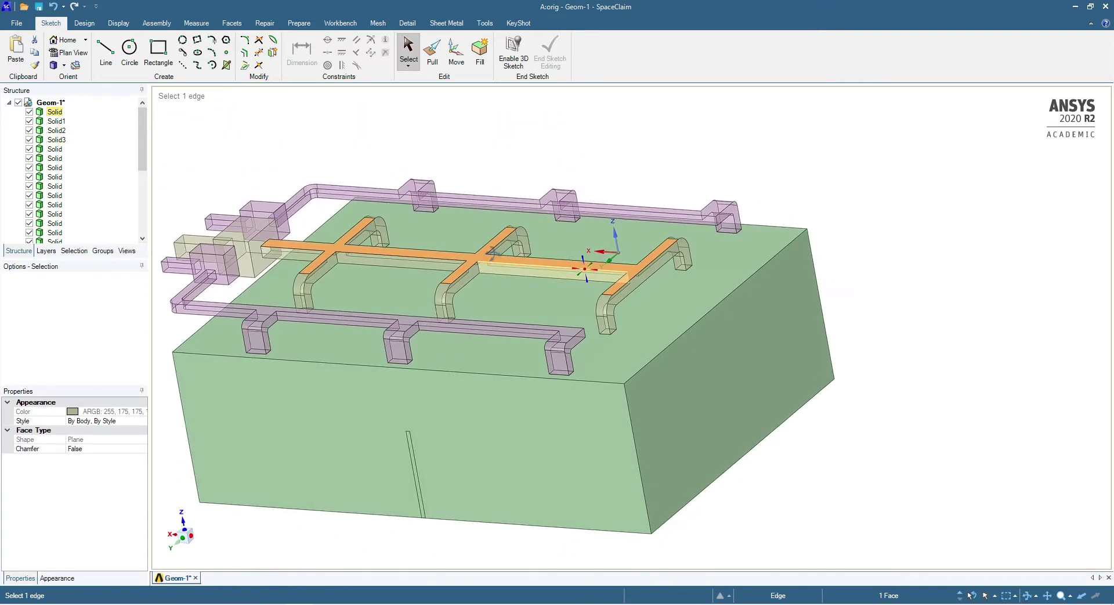
scroll(349, 375, up, 3)
scroll(348, 375, down, 5)
scroll(348, 376, up, 3)
scroll(470, 368, down, 5)
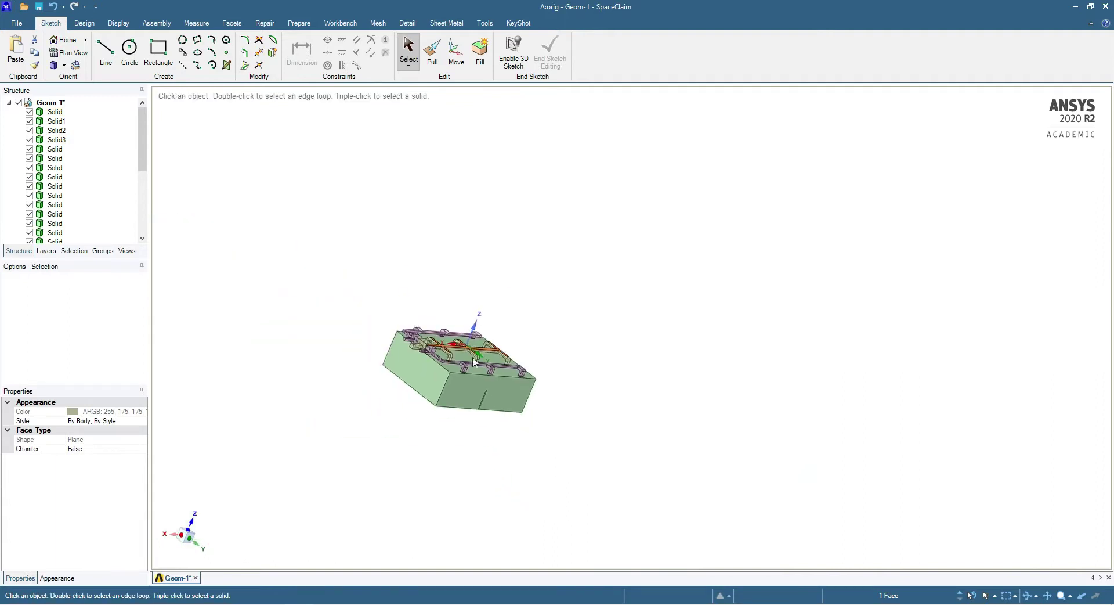
scroll(470, 368, up, 6)
middle_drag(653, 367, 812, 406)
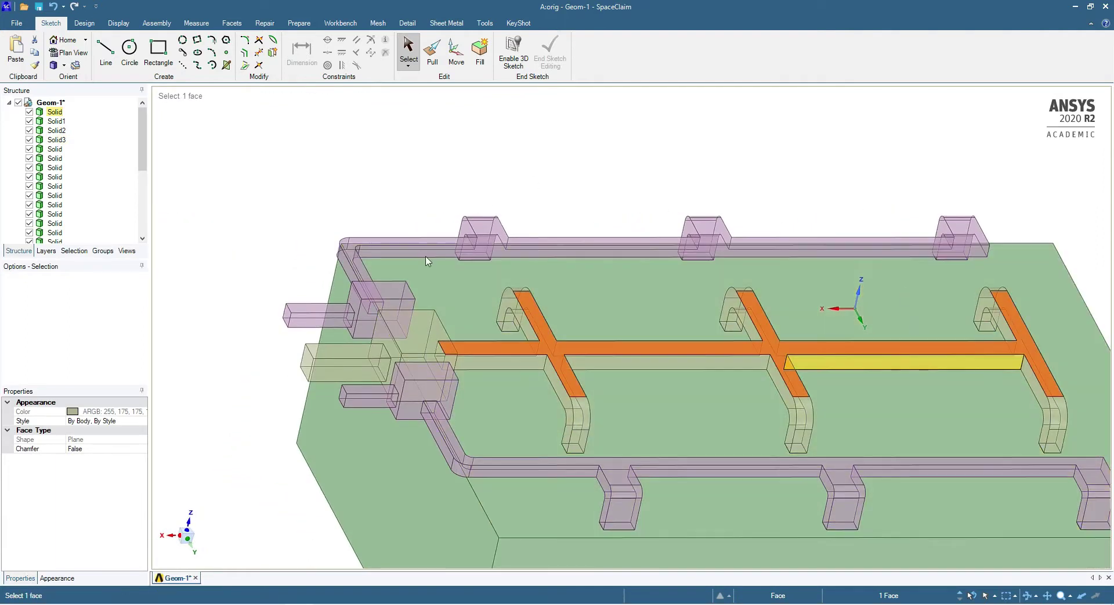
Select the outer end face of the central duct and examine the duct boxes beside it.
key(v)
key(h)
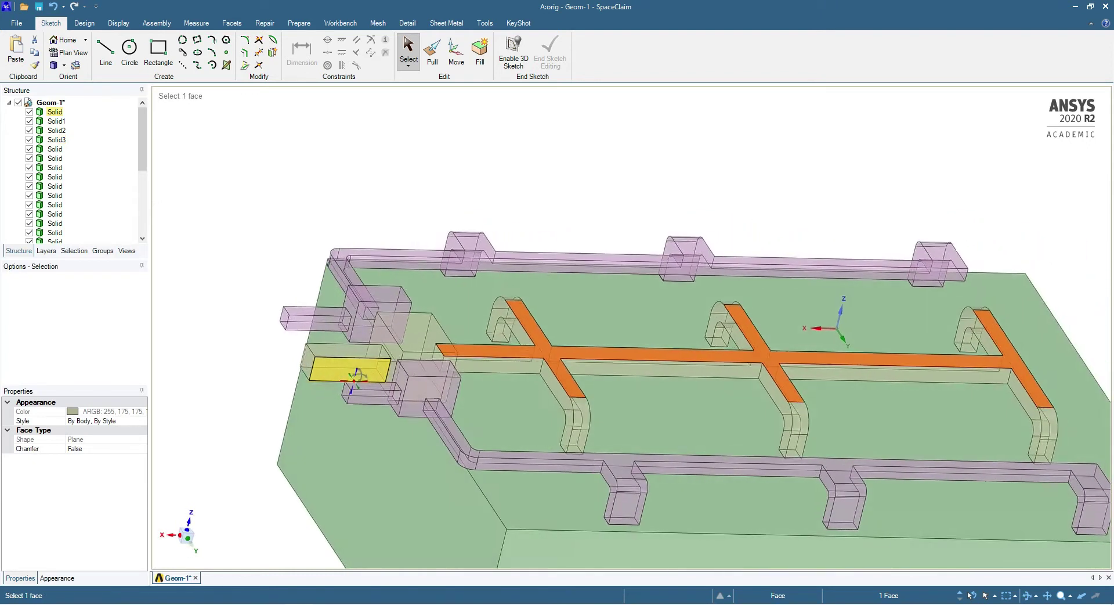
click(307, 361)
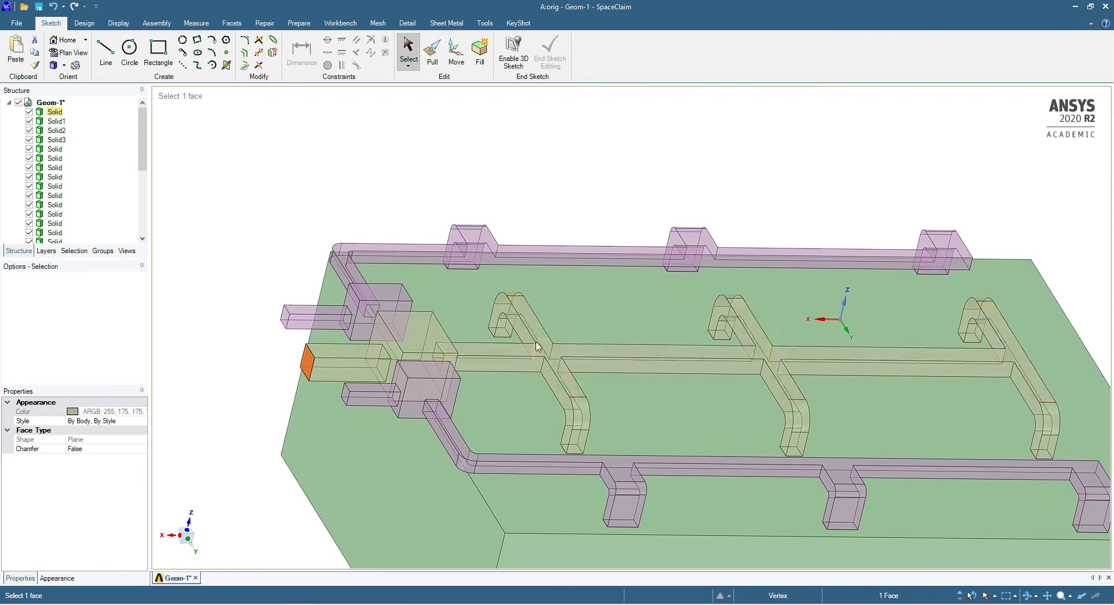
middle_drag(624, 416, 361, 411)
scroll(361, 411, up, 5)
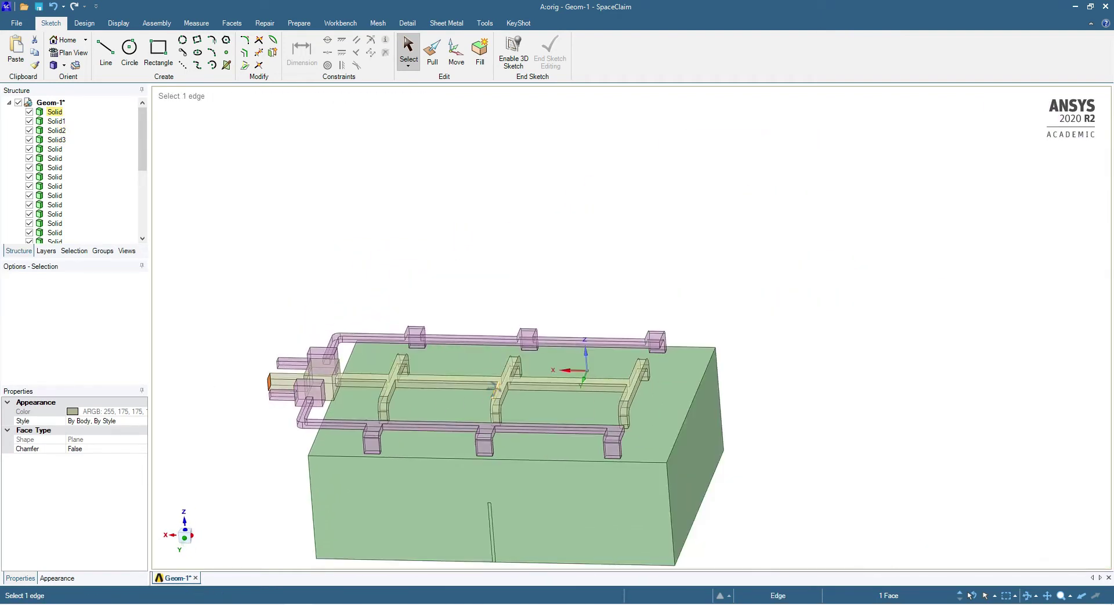
scroll(354, 398, up, 4)
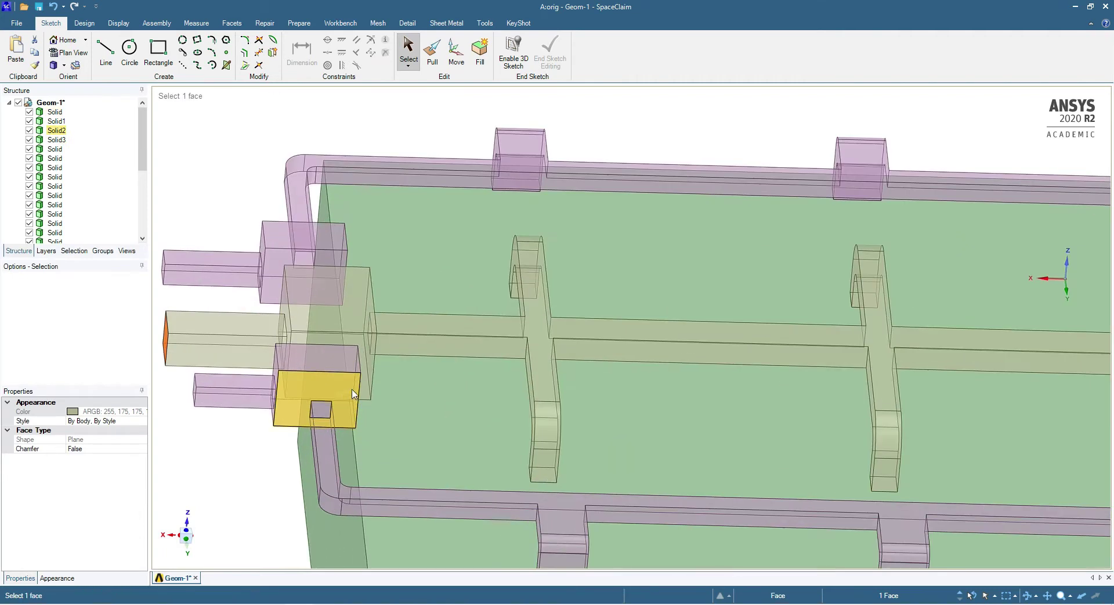
scroll(293, 381, down, 4)
middle_drag(579, 439, 510, 406)
scroll(381, 416, down, 3)
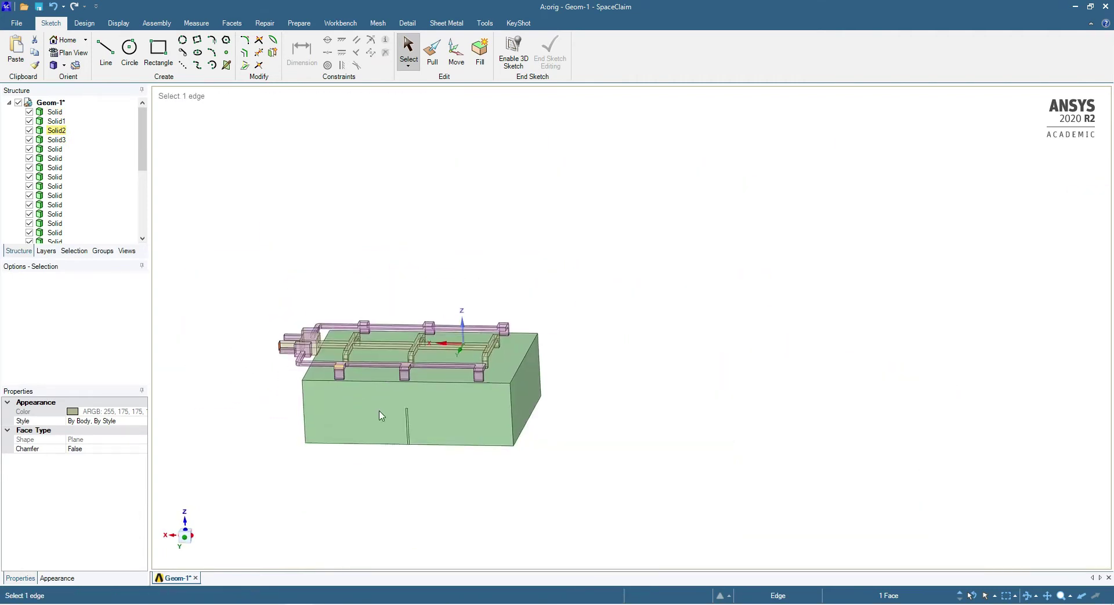
Hide the long side wall face of the room block to expose its interior.
scroll(485, 425, up, 5)
click(652, 366)
click(627, 287)
triple_click(502, 276)
scroll(456, 354, up, 3)
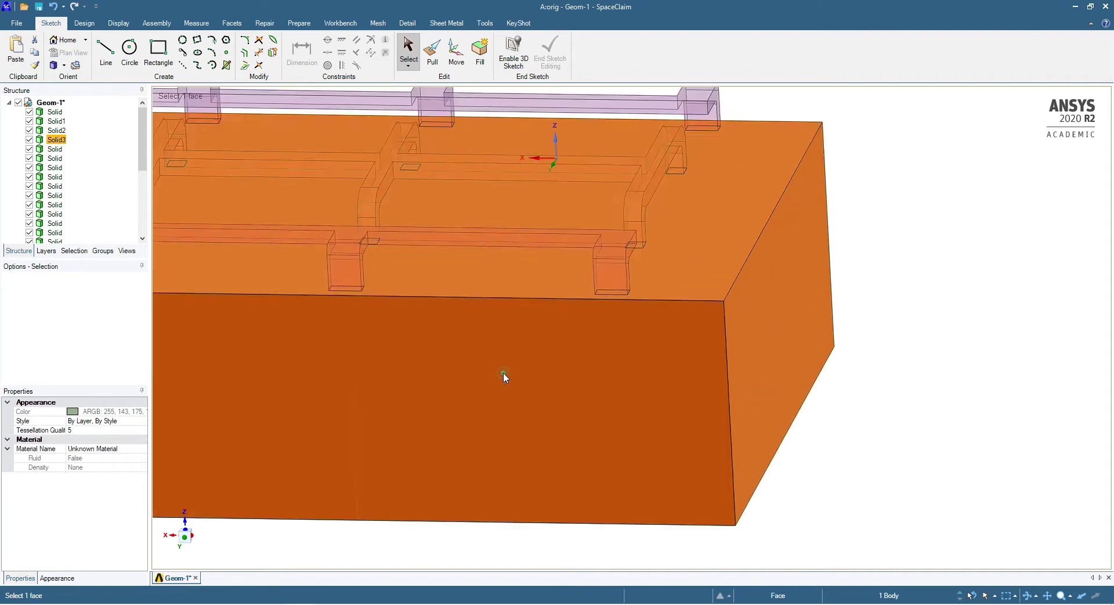
click(503, 371)
right_click(551, 365)
click(615, 218)
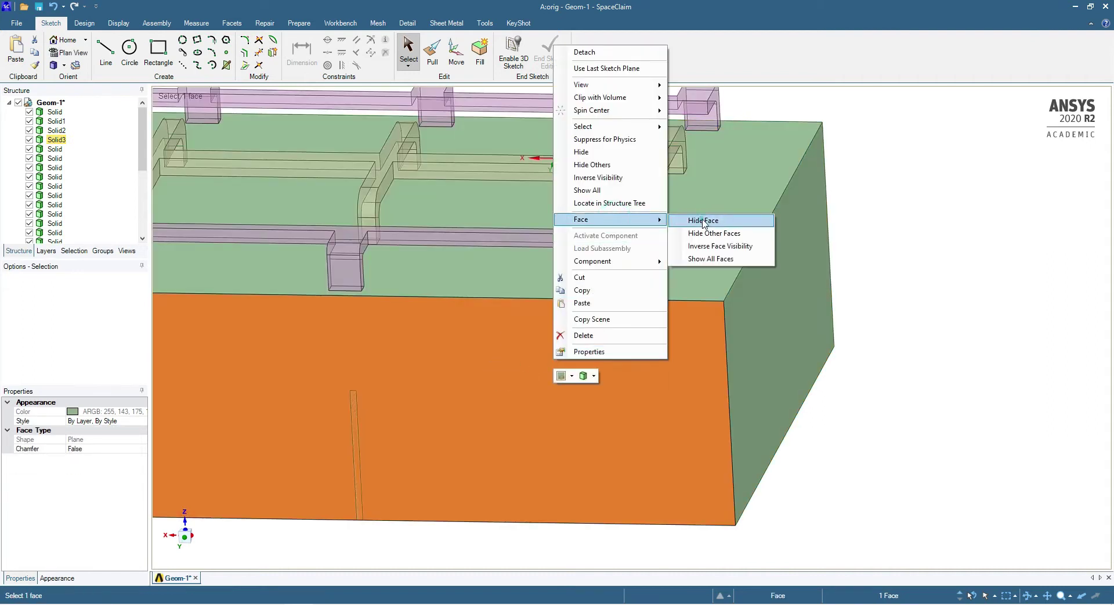
click(704, 221)
Hide the adjacent end wall face and the roof face of the room block.
click(763, 293)
right_click(763, 313)
mouse_move(823, 174)
click(900, 171)
click(750, 196)
right_click(750, 197)
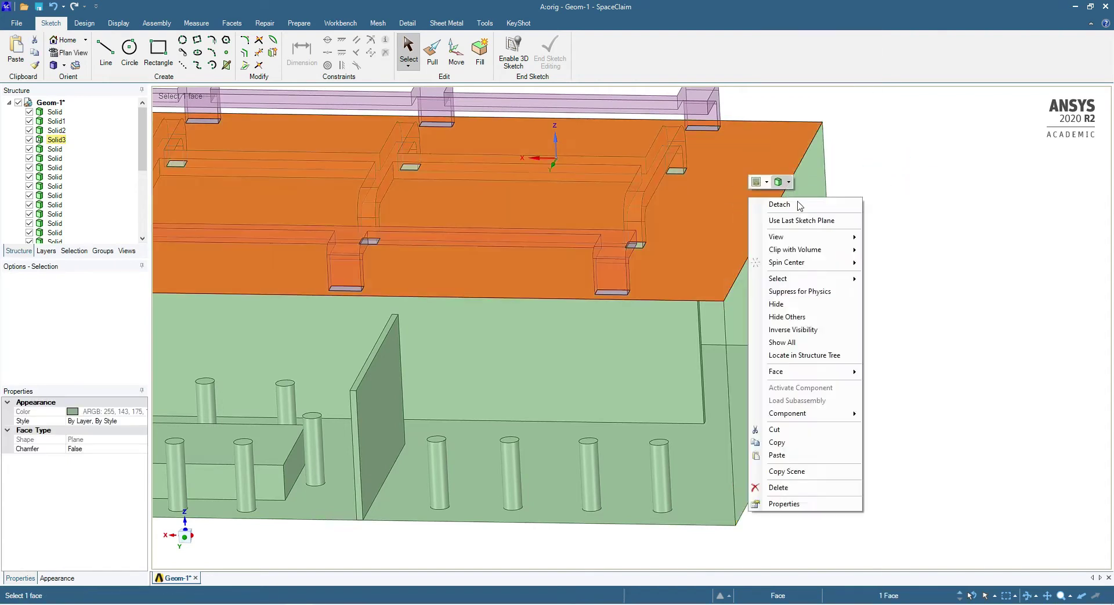
click(796, 373)
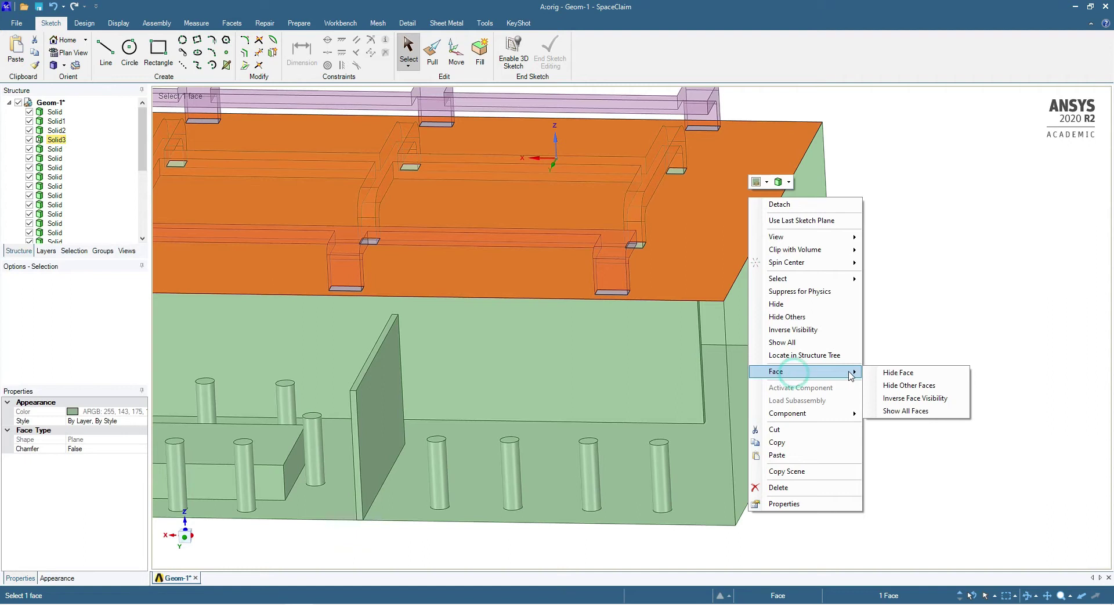
click(884, 374)
Examine the partitions, cylinders and blocks inside the opened room and their placement beneath the ducts.
scroll(826, 433, down, 8)
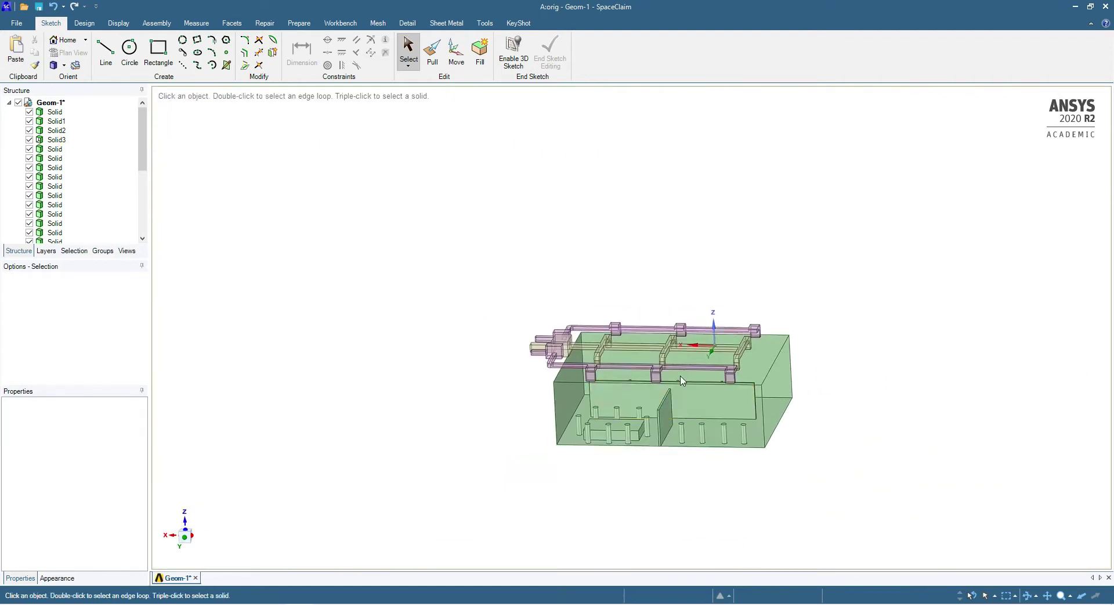
middle_drag(685, 376, 784, 386)
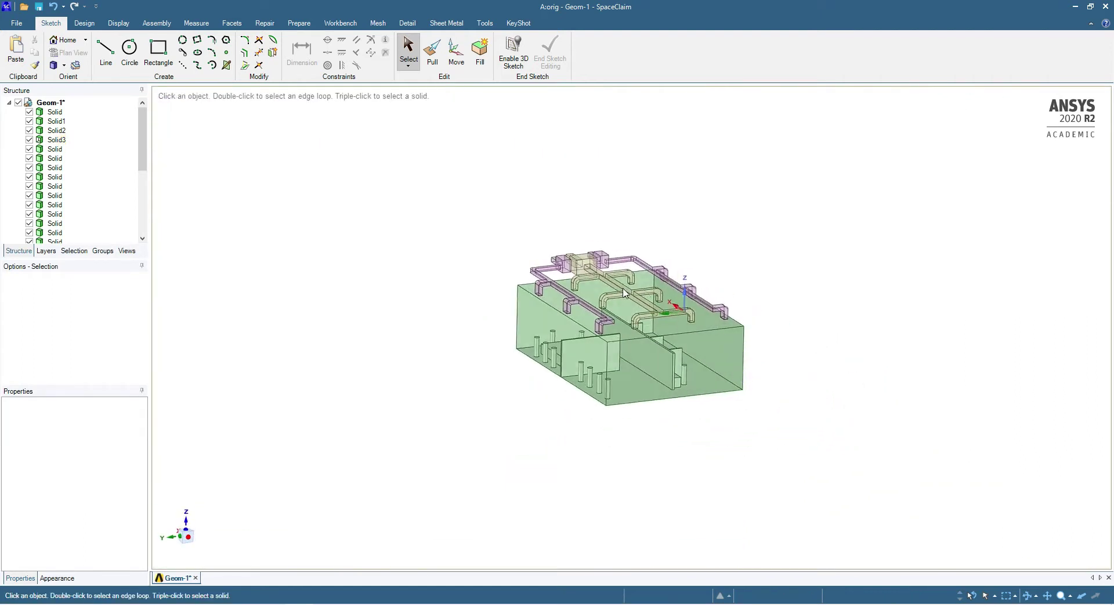
scroll(622, 290, up, 4)
scroll(601, 423, up, 2)
middle_drag(577, 440, 534, 485)
scroll(698, 361, down, 2)
mouse_move(698, 361)
middle_down()
mouse_move(664, 377)
mouse_move(687, 342)
mouse_move(696, 350)
middle_up()
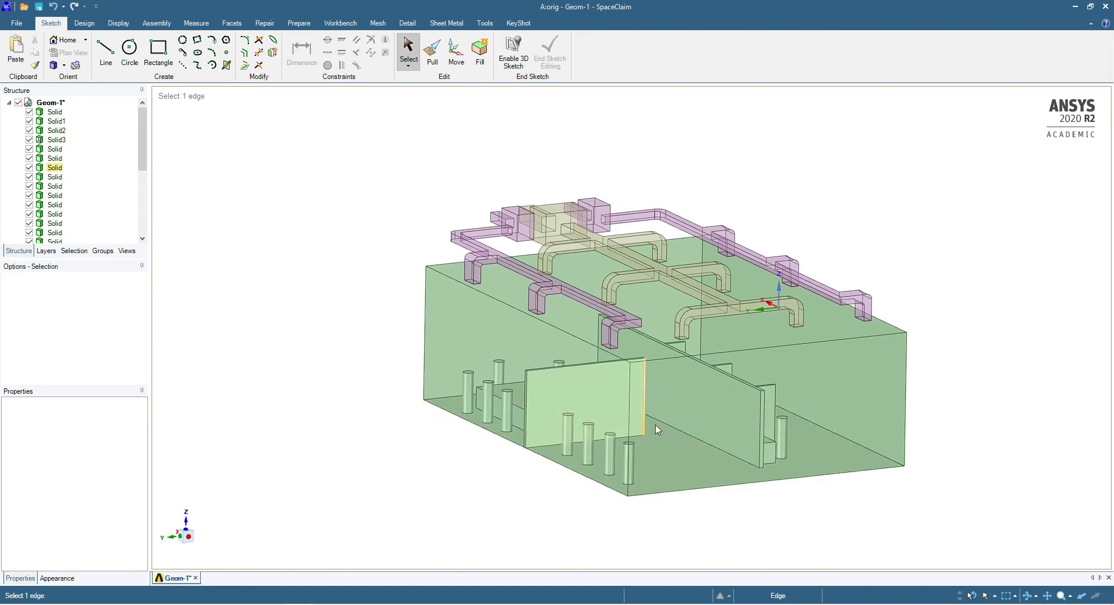
middle_drag(763, 432, 812, 334)
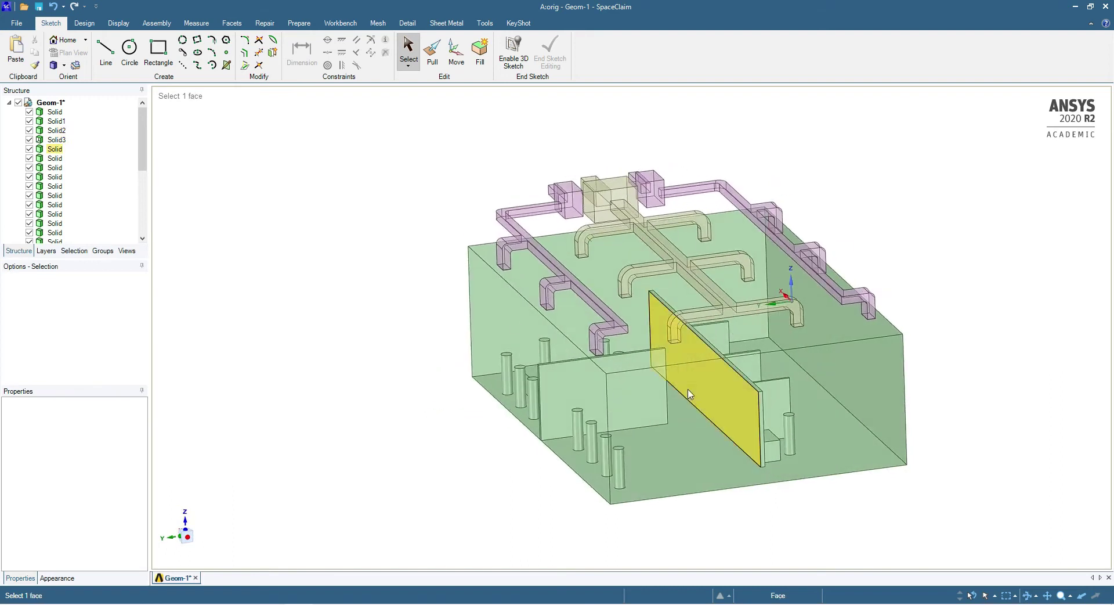
scroll(782, 358, up, 3)
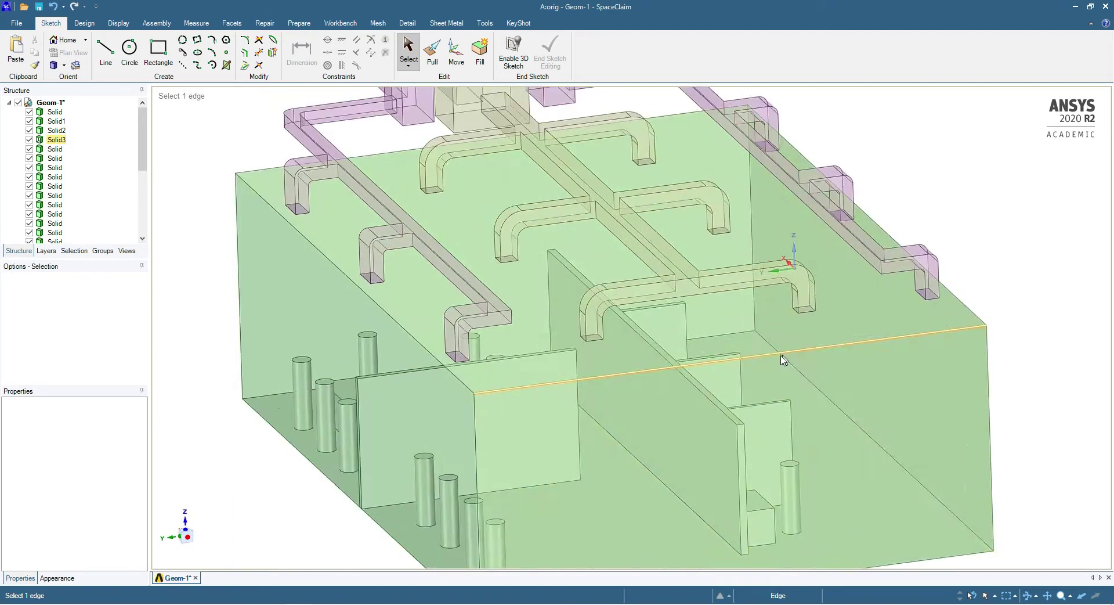
scroll(553, 410, down, 4)
scroll(513, 415, up, 1)
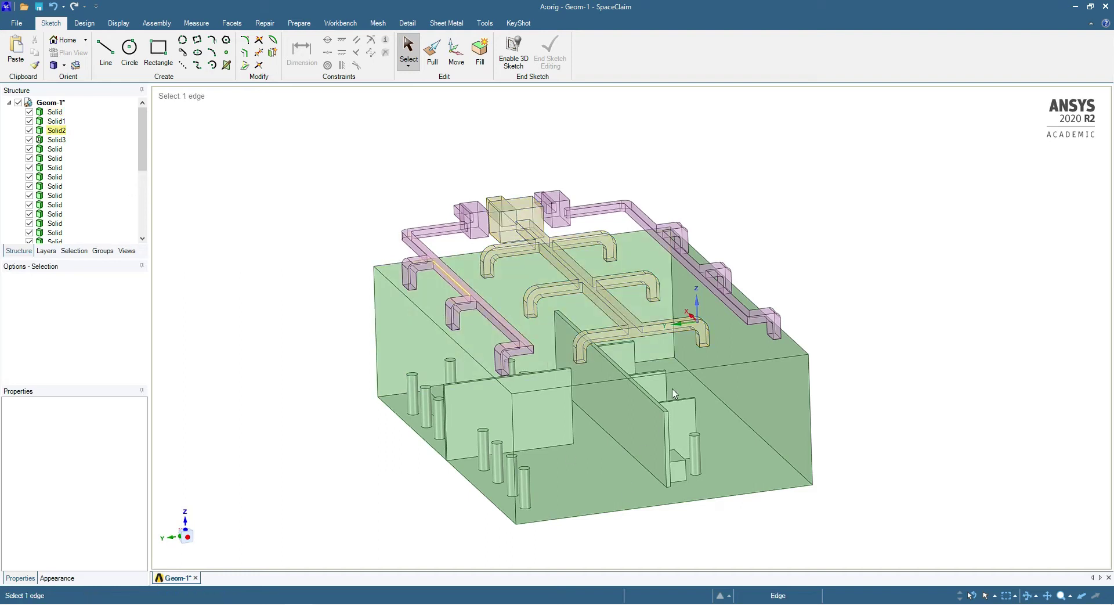
middle_drag(507, 490, 601, 444)
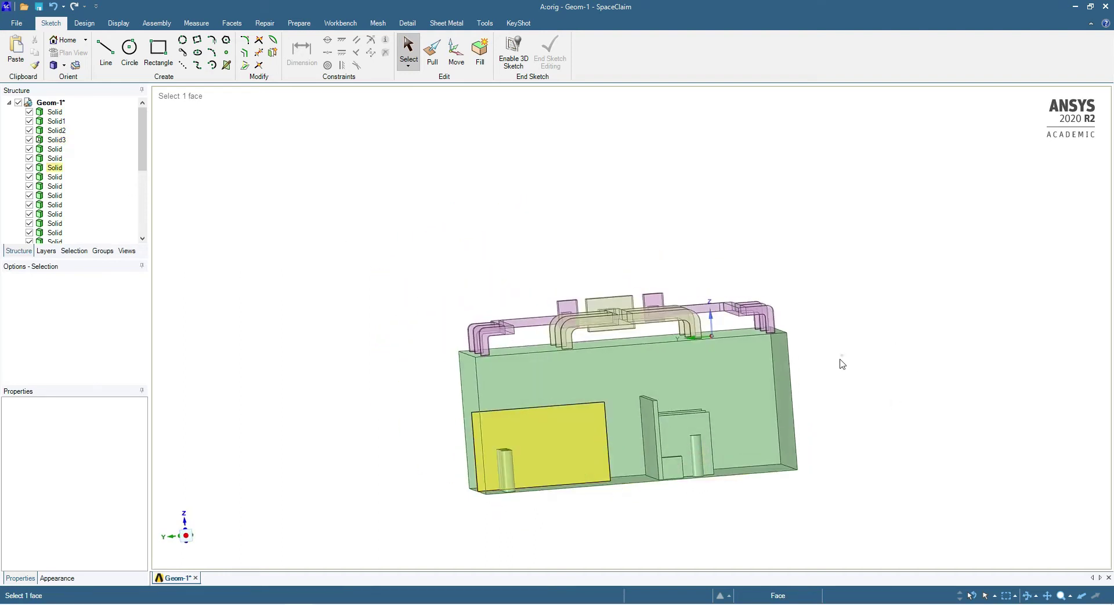
middle_drag(799, 408, 681, 450)
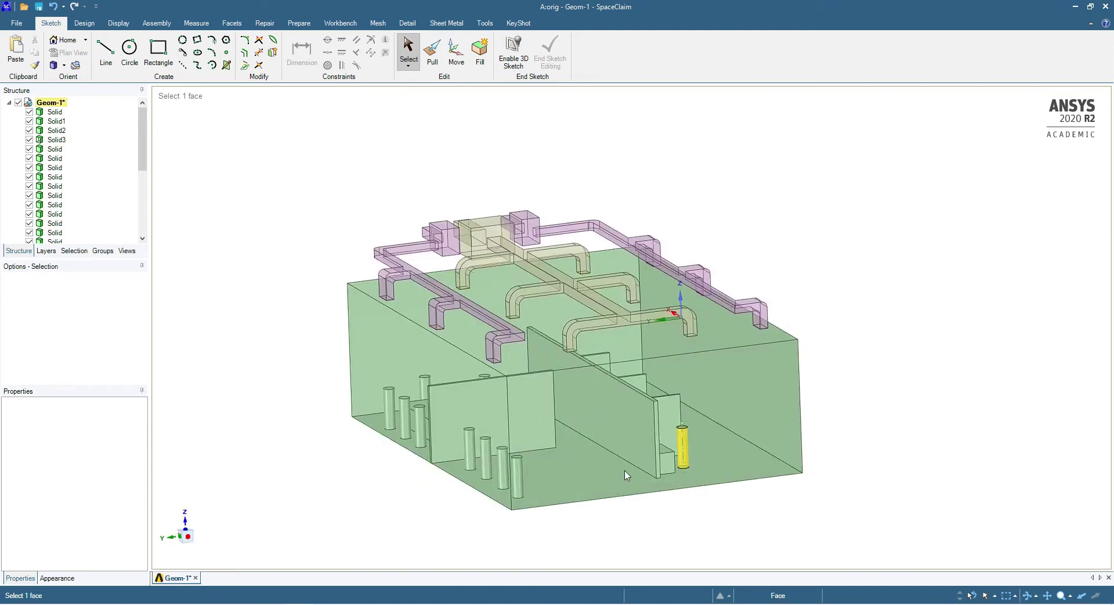
Trace the central duct and both side ducts over the opened room by selecting a face on each in turn.
scroll(609, 293, up, 3)
click(604, 311)
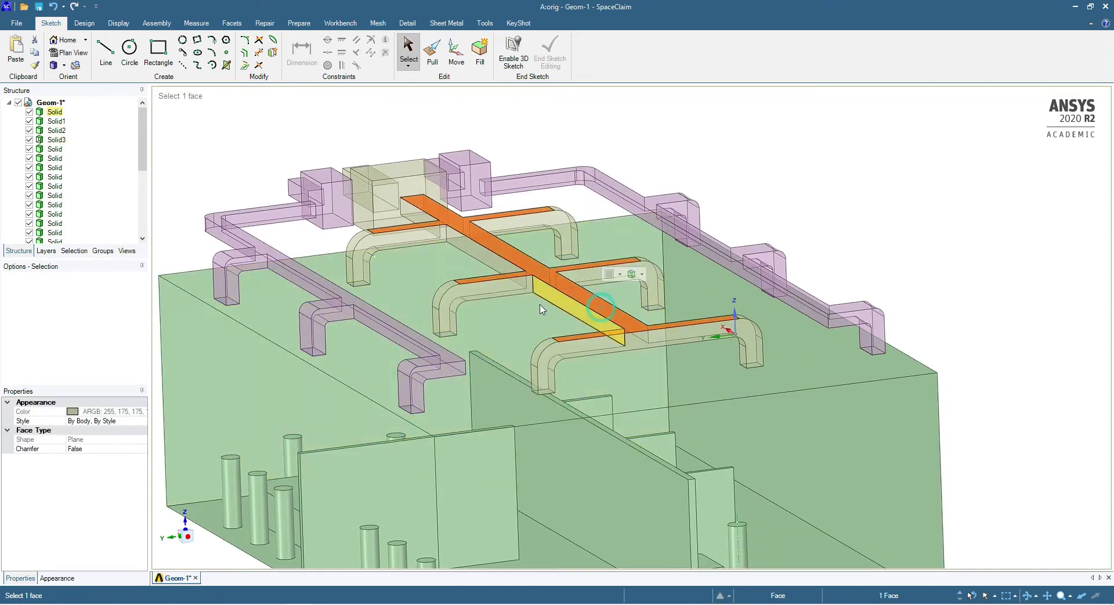
scroll(635, 307, down, 5)
scroll(635, 306, up, 4)
click(722, 318)
scroll(722, 319, down, 5)
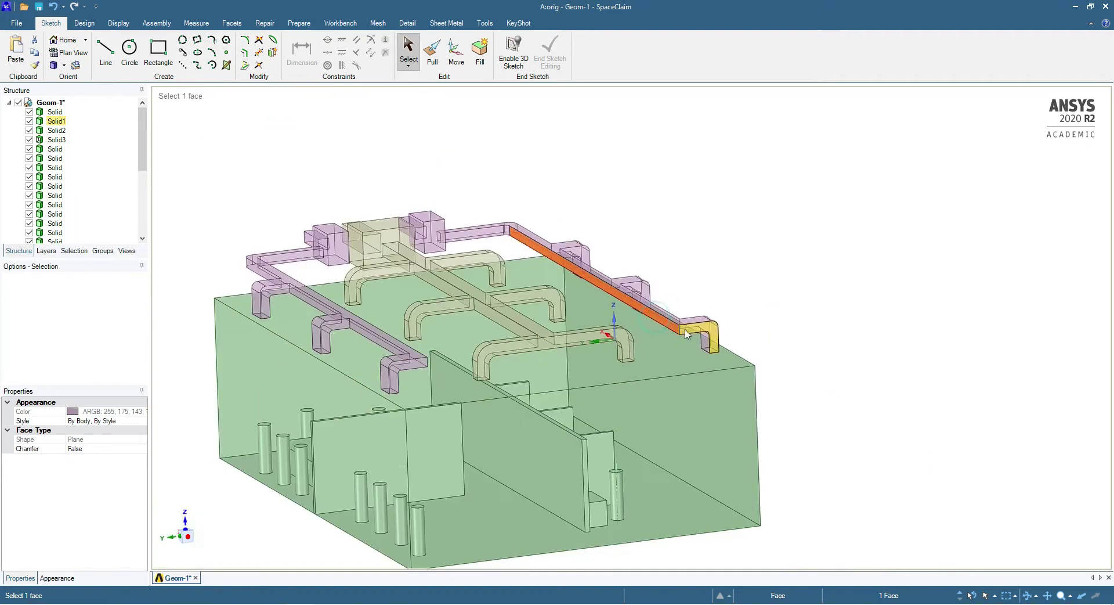
scroll(401, 374, up, 3)
click(402, 374)
scroll(397, 370, down, 5)
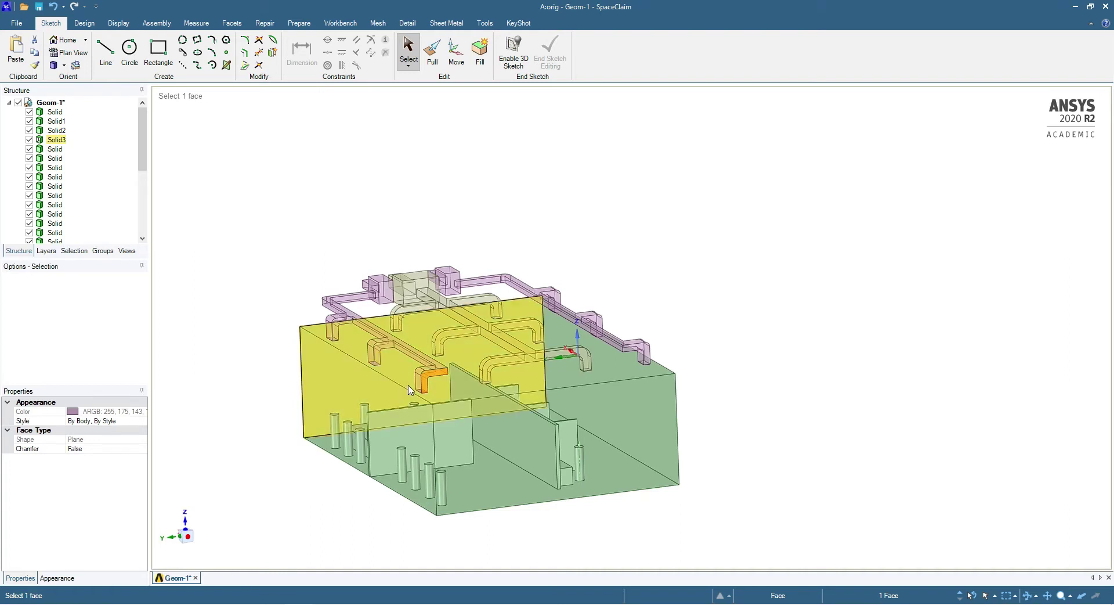
scroll(422, 398, down, 3)
scroll(434, 374, up, 5)
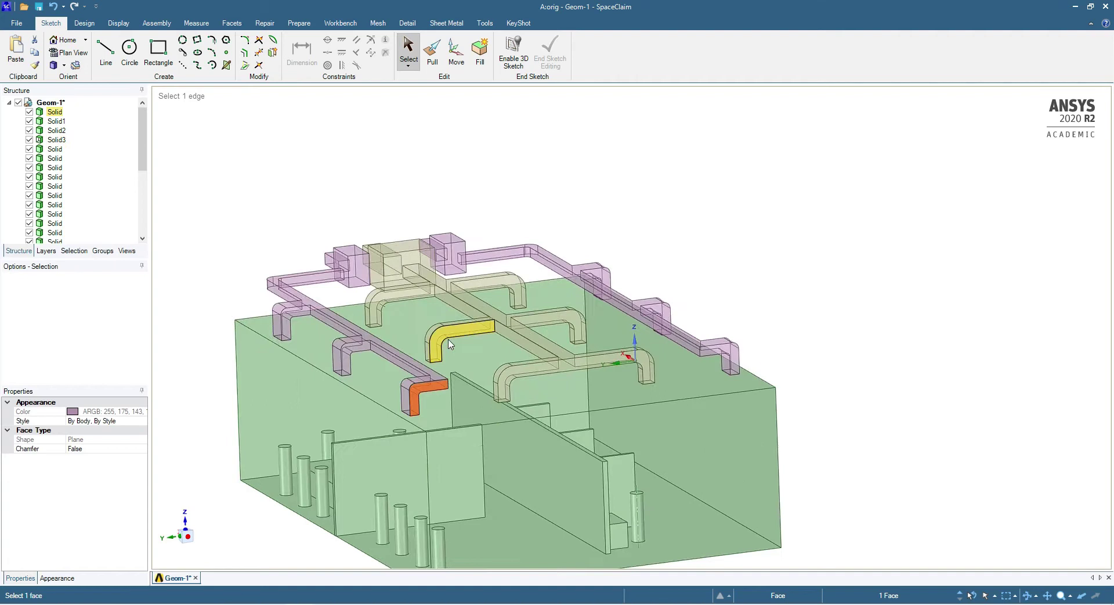
click(452, 293)
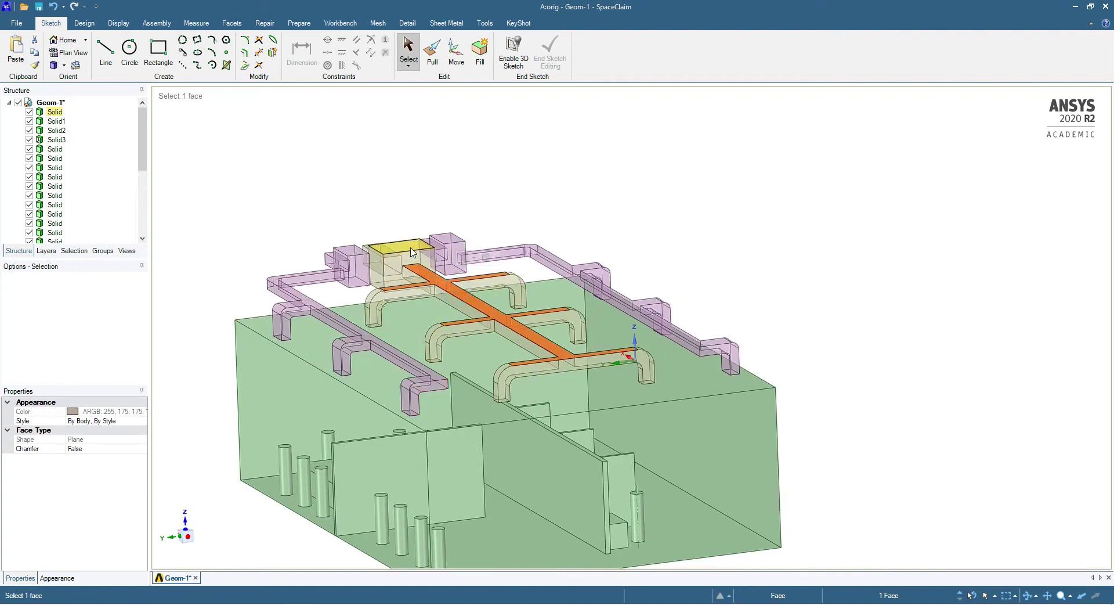
Hide the three duct solids, Solid, Solid1 and Solid2, leaving the room block displayed.
scroll(406, 272, down, 2)
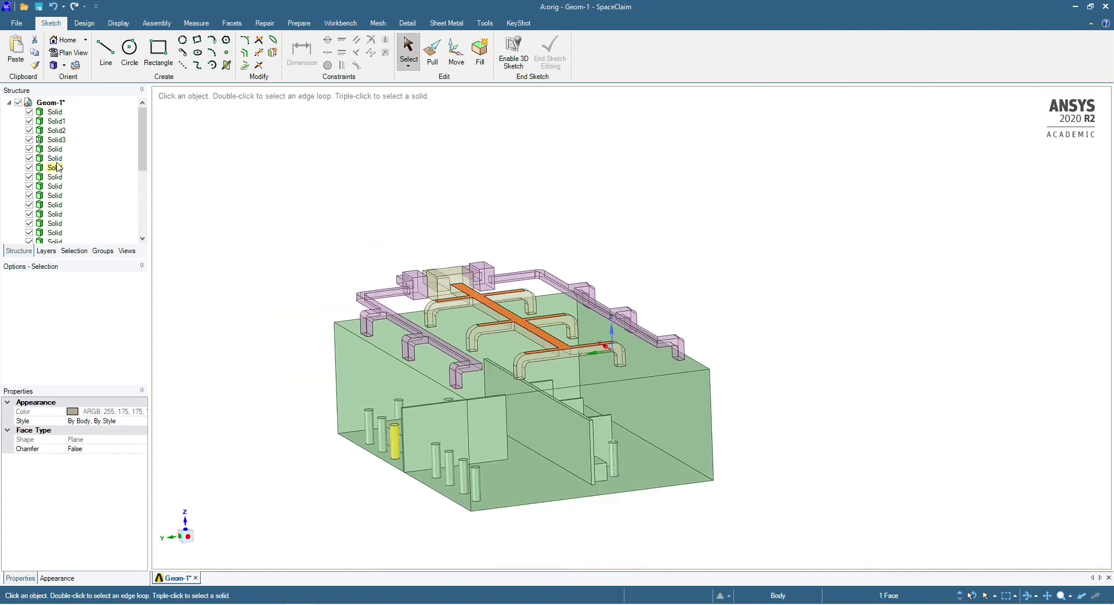
click(29, 112)
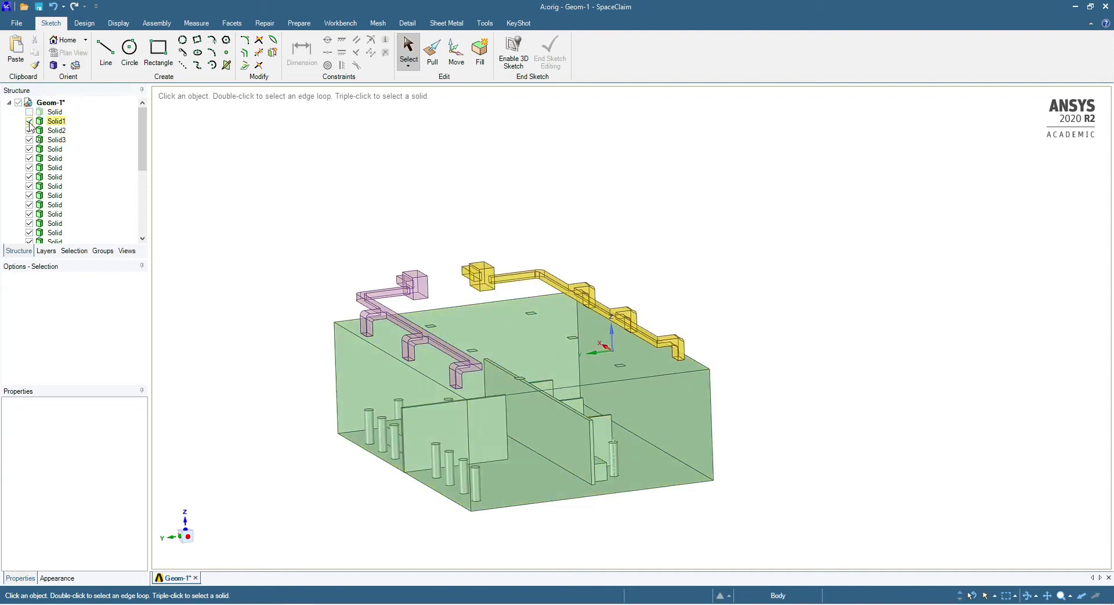
click(29, 122)
click(29, 130)
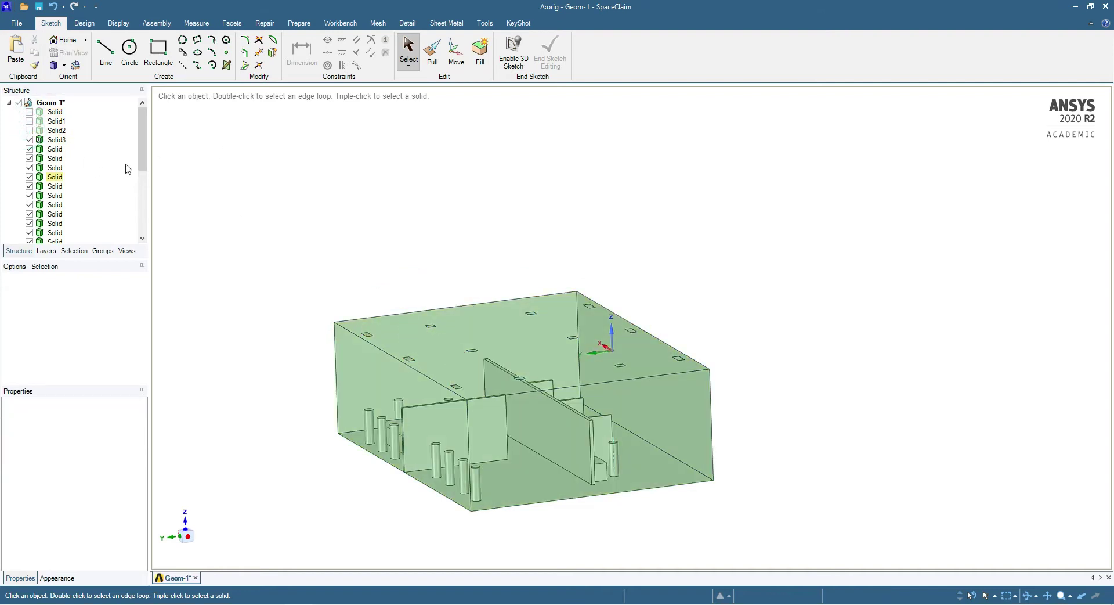
right_click(54, 112)
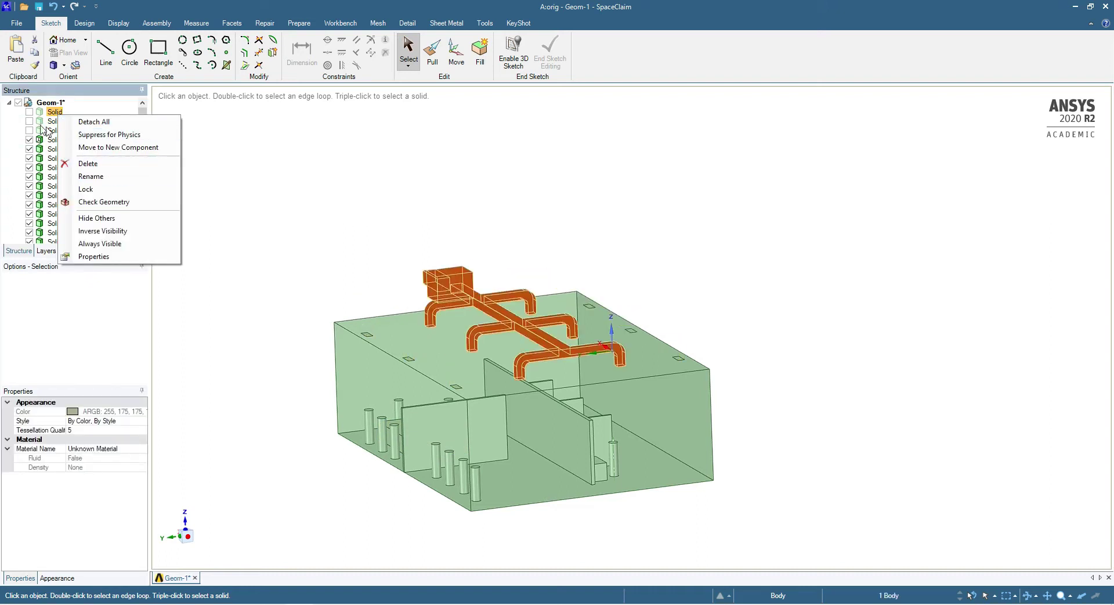
click(43, 125)
right_click(49, 121)
click(39, 129)
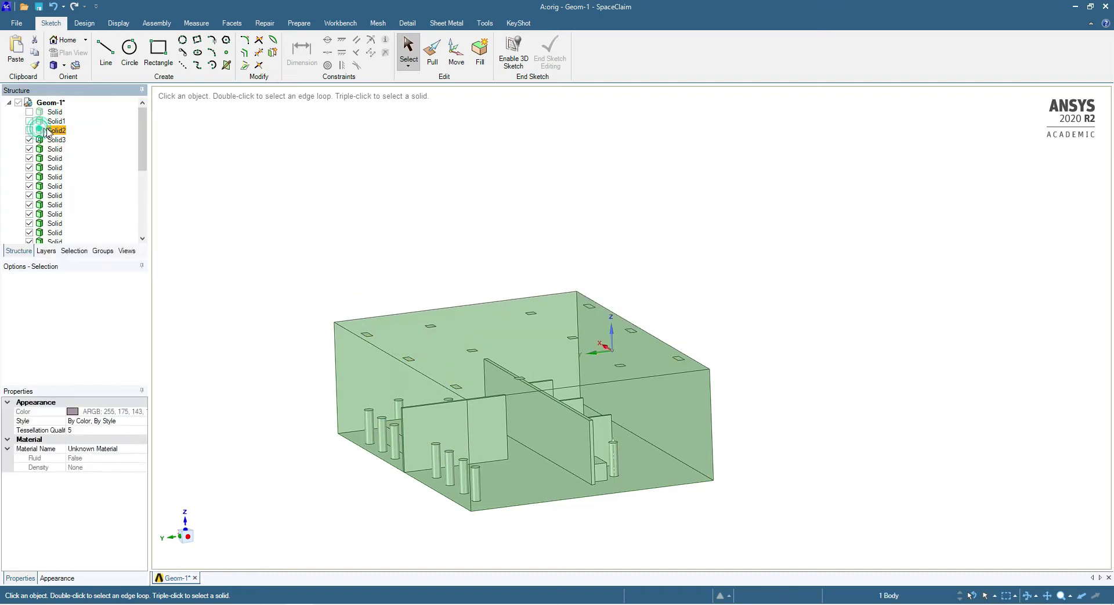
right_click(46, 131)
click(236, 130)
click(57, 141)
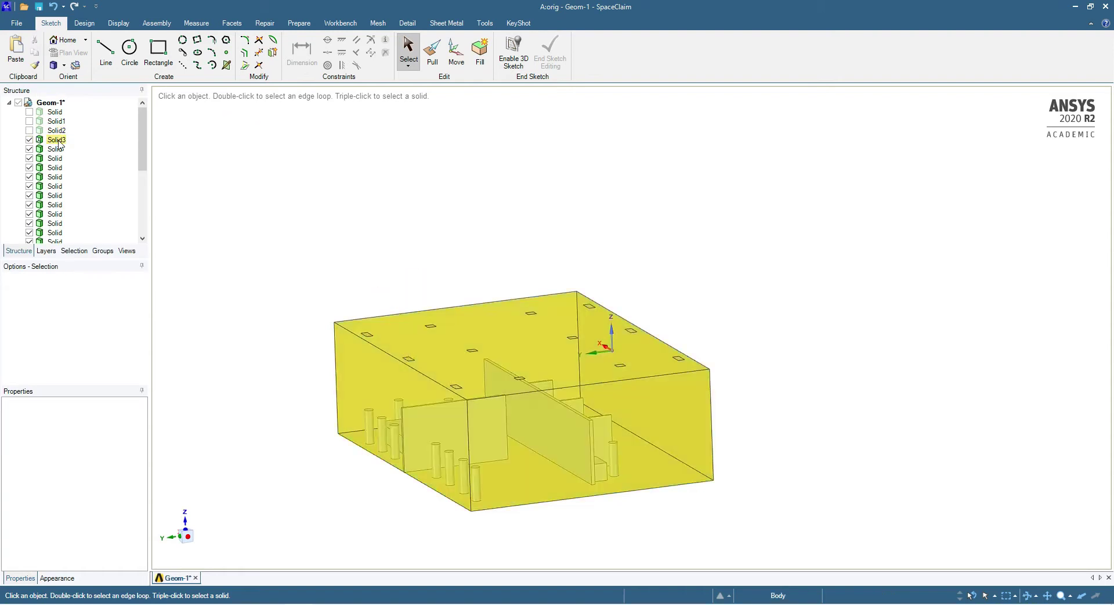
right_click(58, 144)
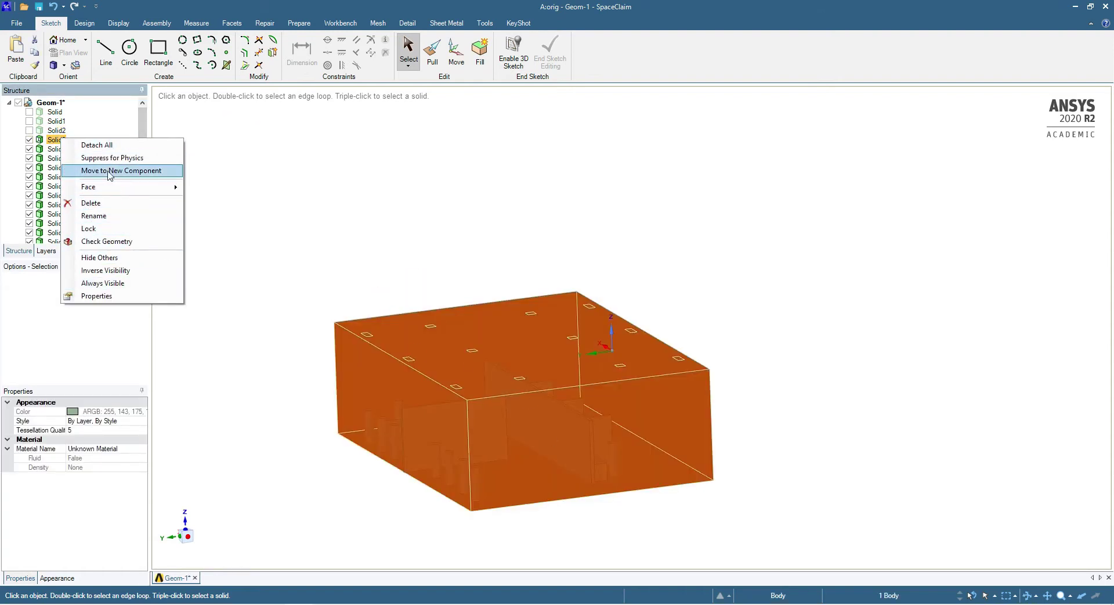
click(512, 214)
Switch to the Workbench project and open the geometry of the geom system in SpaceClaim.
middle_drag(493, 431, 506, 452)
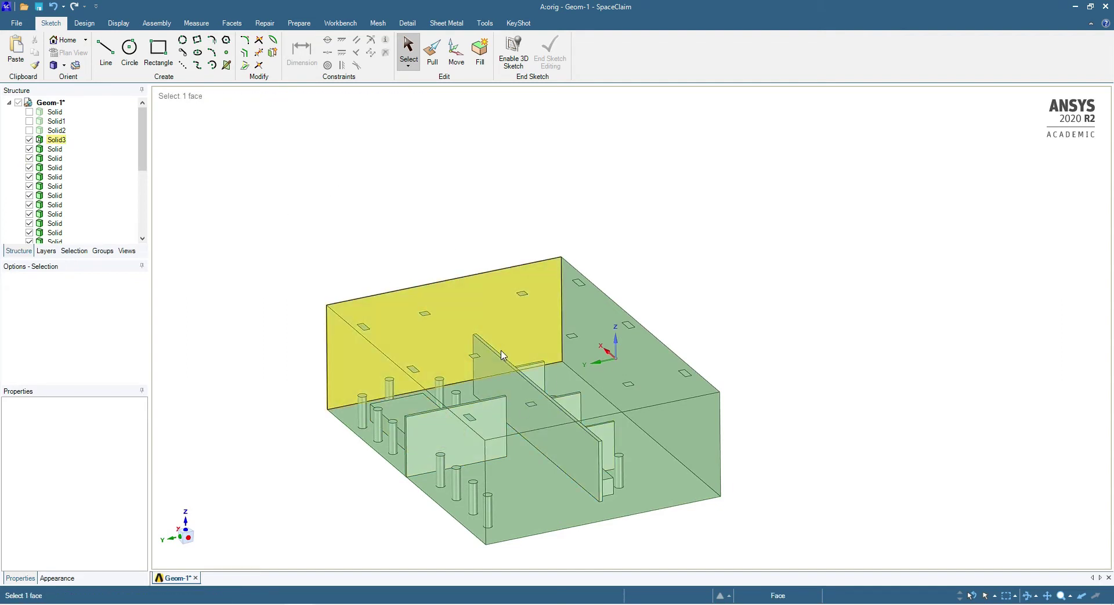
middle_drag(593, 402, 615, 396)
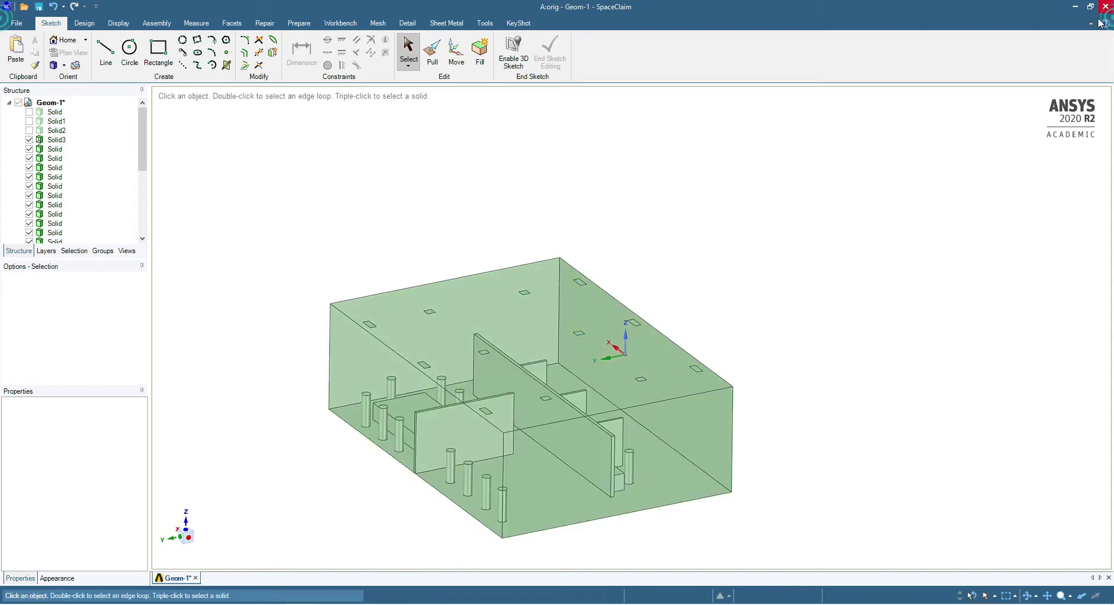
key(alt+Tab)
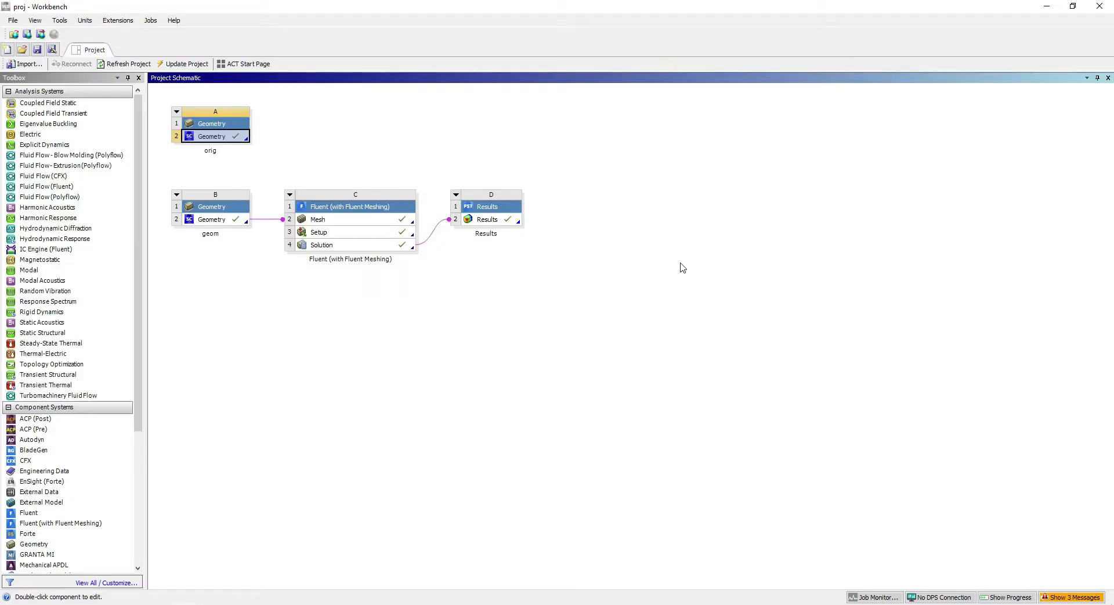
double_click(210, 223)
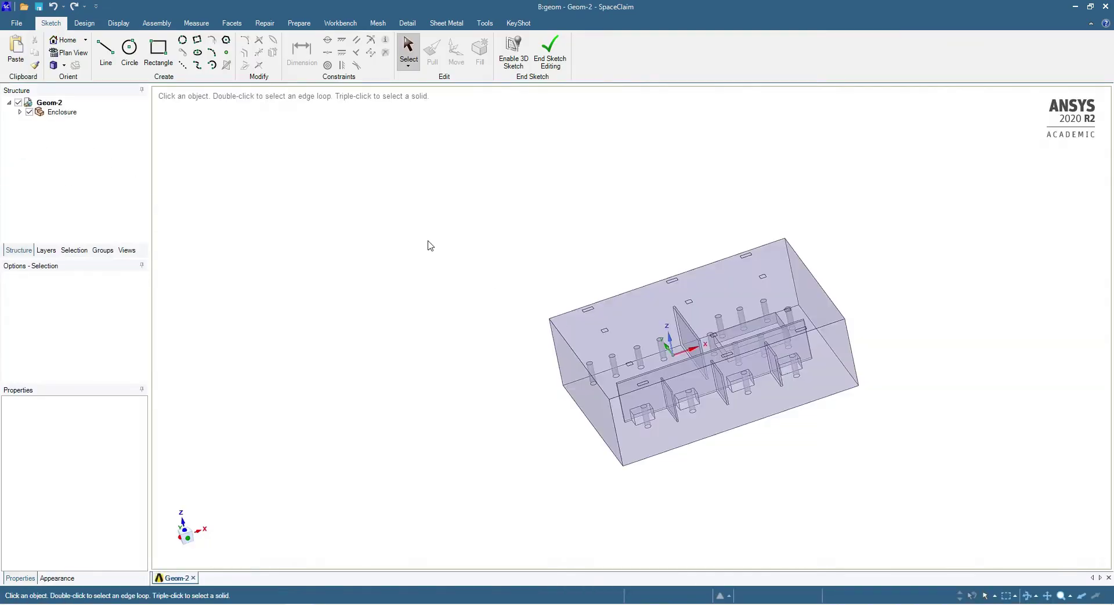
Expand the Enclosure component and select its Enclosure body to identify the room's fluid volume.
click(20, 112)
click(69, 123)
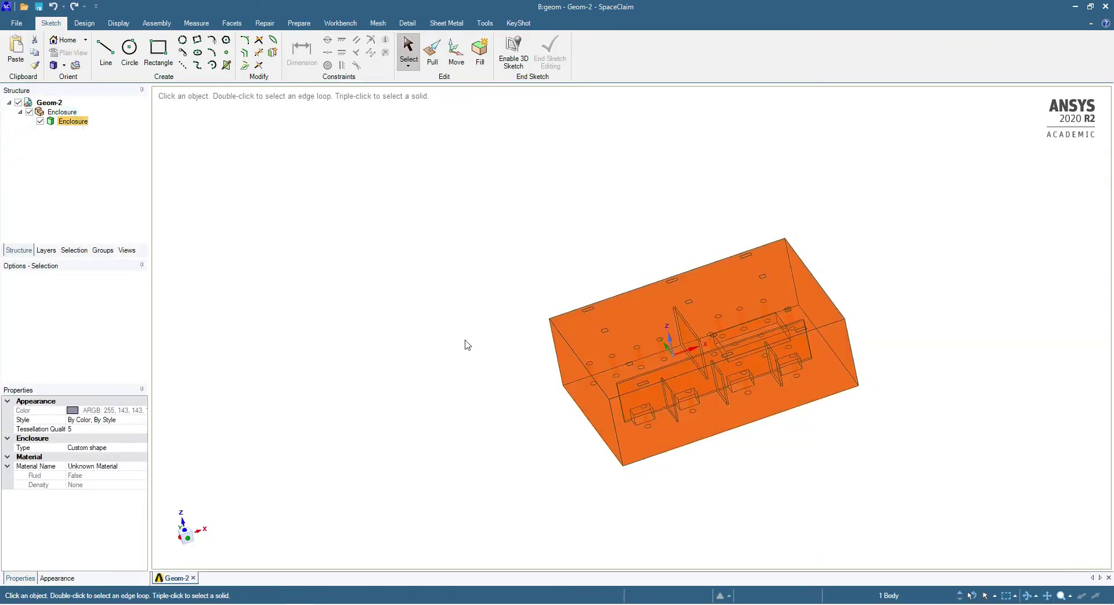
click(529, 273)
scroll(642, 387, down, 3)
middle_drag(701, 390, 772, 391)
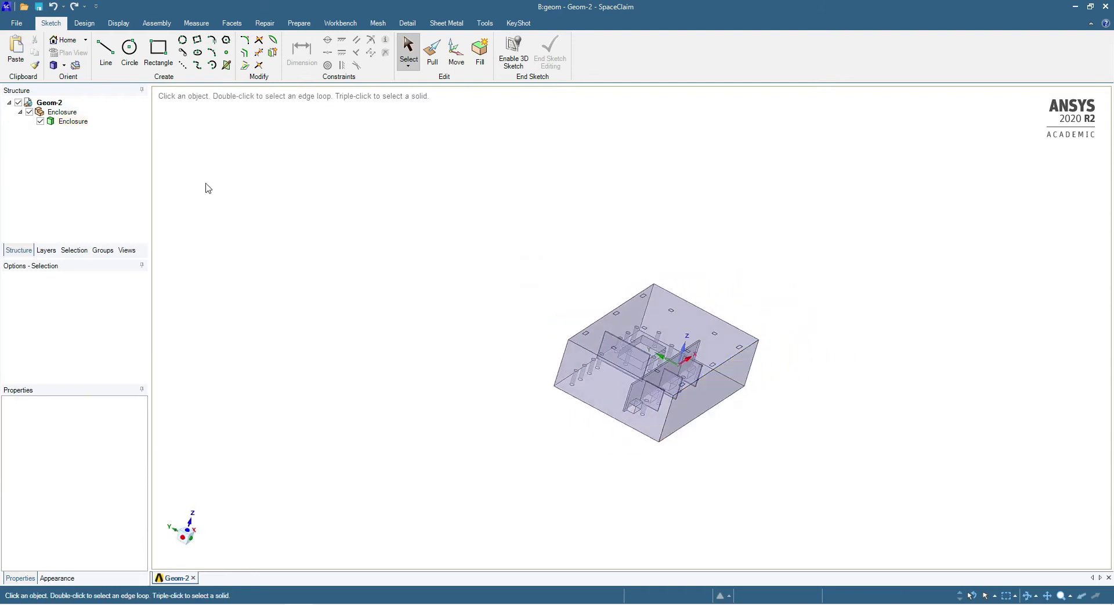
click(62, 123)
Examine the Enclosure body from several sides, including its outer walls and the obstacle cavities inside.
scroll(771, 369, up, 5)
scroll(812, 377, down, 1)
click(878, 416)
middle_drag(877, 416, 705, 303)
middle_drag(413, 295, 413, 427)
scroll(418, 424, down, 3)
scroll(719, 377, up, 4)
middle_drag(659, 383, 582, 324)
scroll(863, 398, down, 4)
scroll(667, 382, up, 4)
click(610, 358)
scroll(582, 323, down, 4)
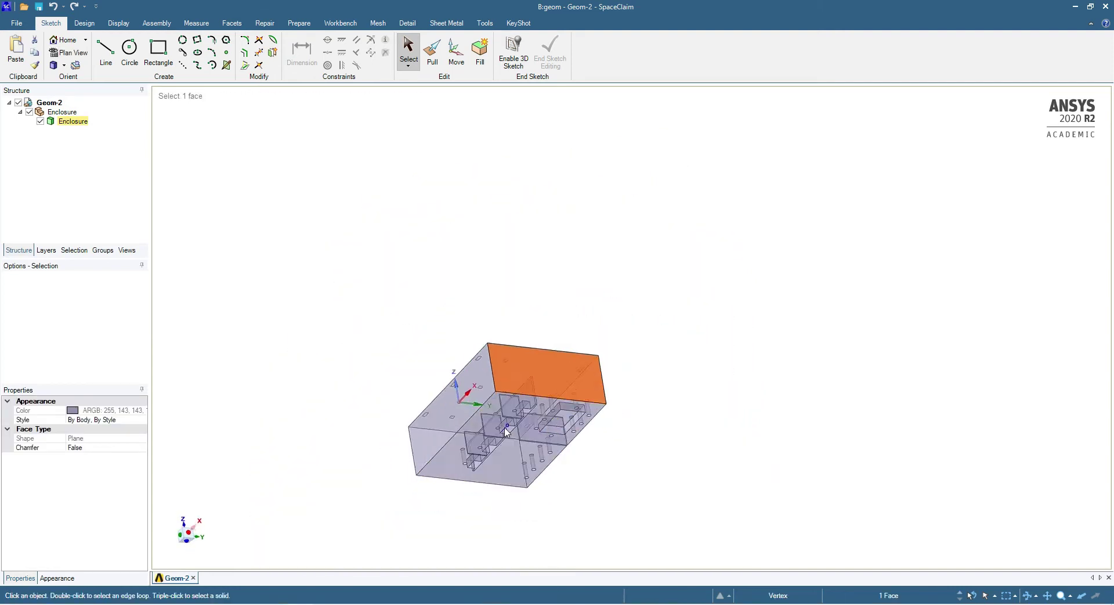
Inspect the interior cavities up close, selecting a face on a small block and one on a cylinder.
scroll(504, 382, up, 4)
click(504, 382)
mouse_move(613, 385)
middle_down()
mouse_move(586, 365)
mouse_move(592, 386)
mouse_move(592, 348)
mouse_move(593, 388)
middle_up()
scroll(582, 392, up, 4)
click(565, 391)
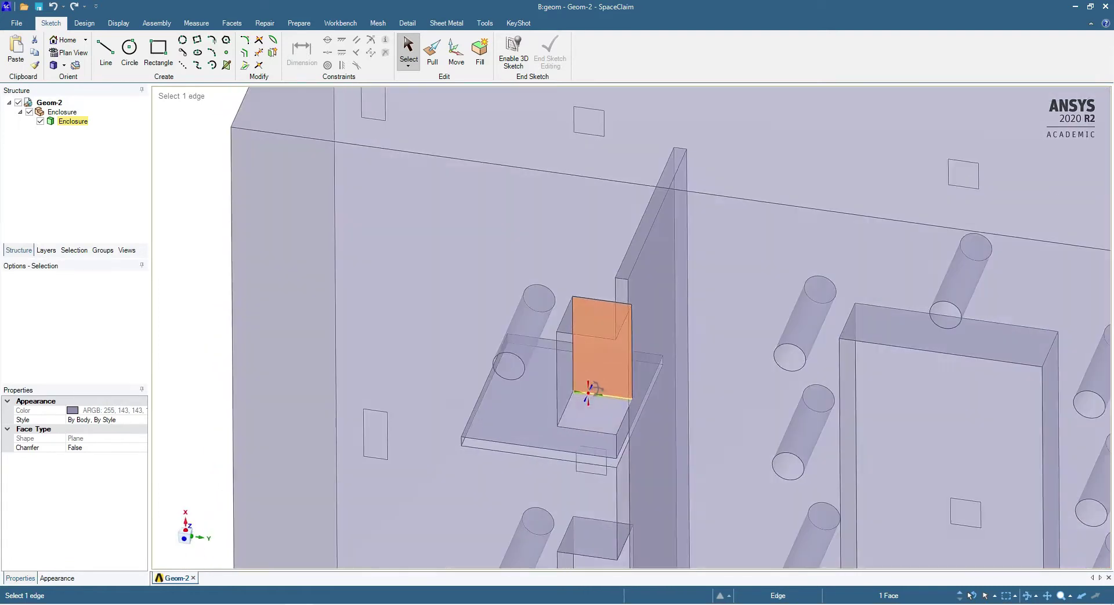
click(516, 337)
middle_drag(516, 337, 531, 487)
scroll(532, 487, down, 4)
middle_drag(542, 421, 522, 567)
scroll(540, 411, up, 2)
scroll(508, 457, down, 5)
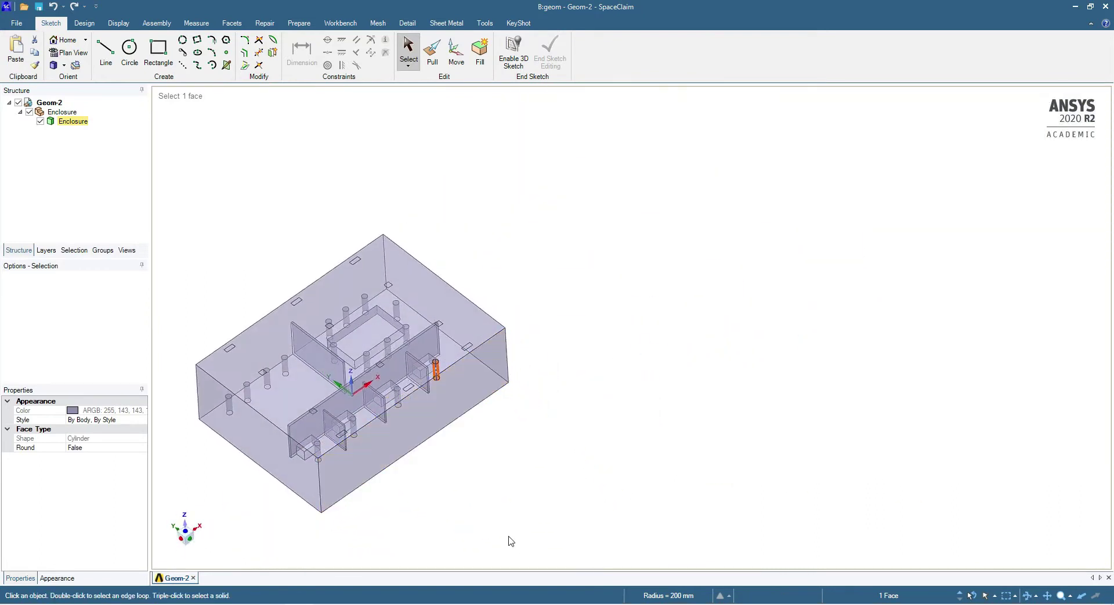
Trace the square ceiling openings by selecting them one after another in the enclosure's roof.
scroll(311, 415, up, 6)
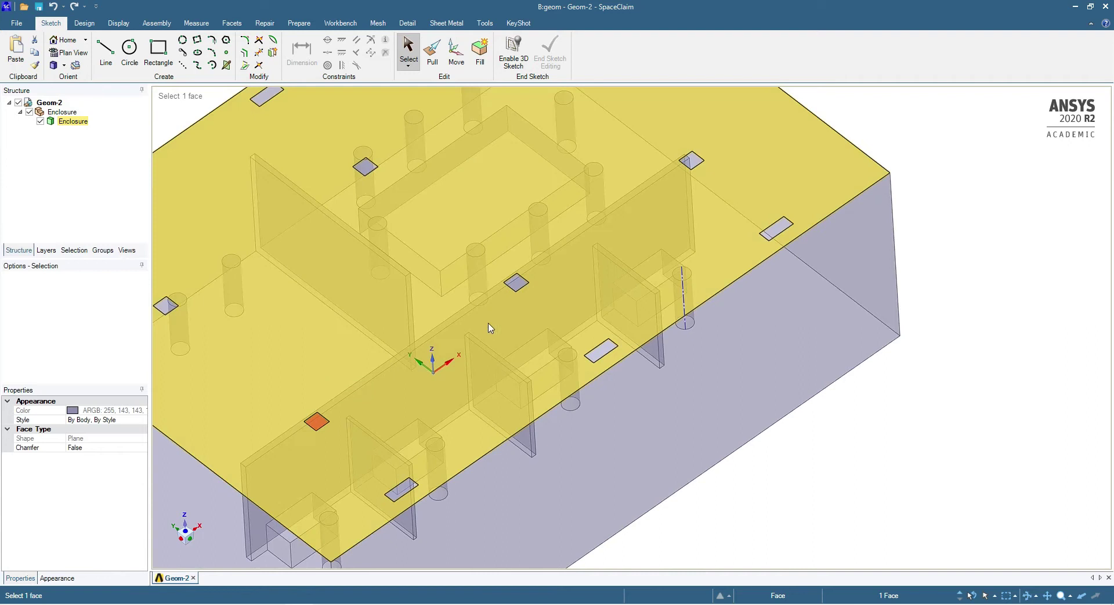
click(516, 283)
click(696, 167)
scroll(656, 299, up, 2)
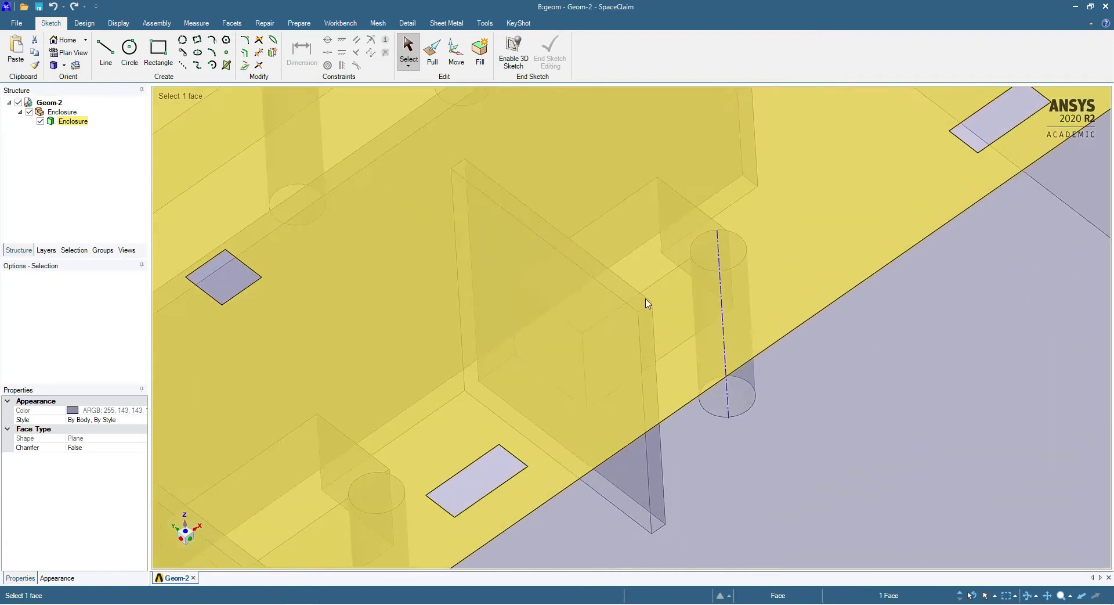
scroll(686, 348, down, 5)
scroll(513, 422, up, 4)
click(513, 421)
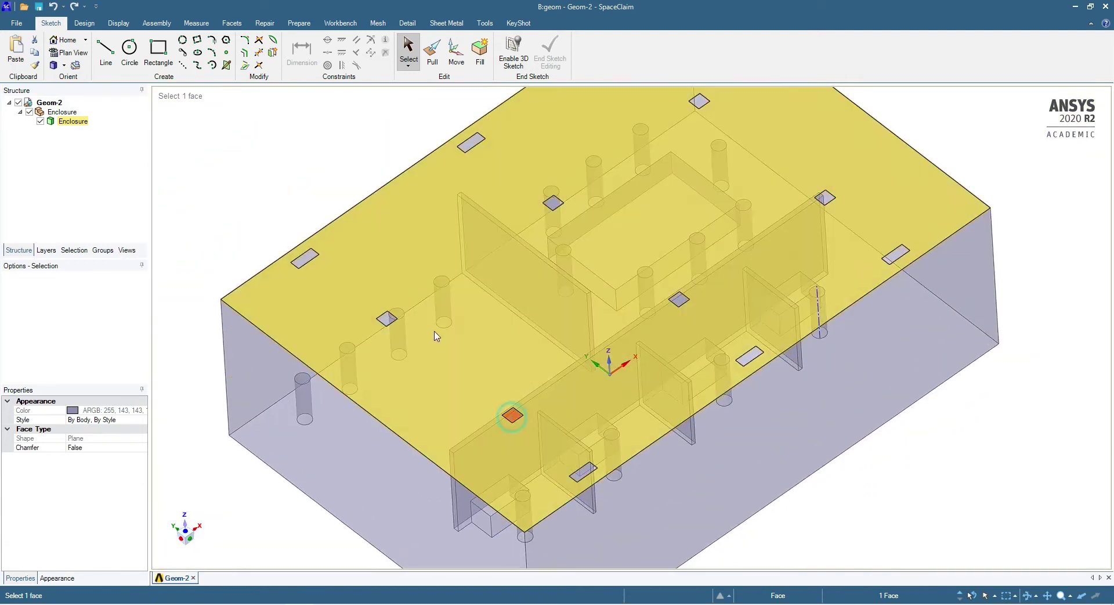
click(387, 318)
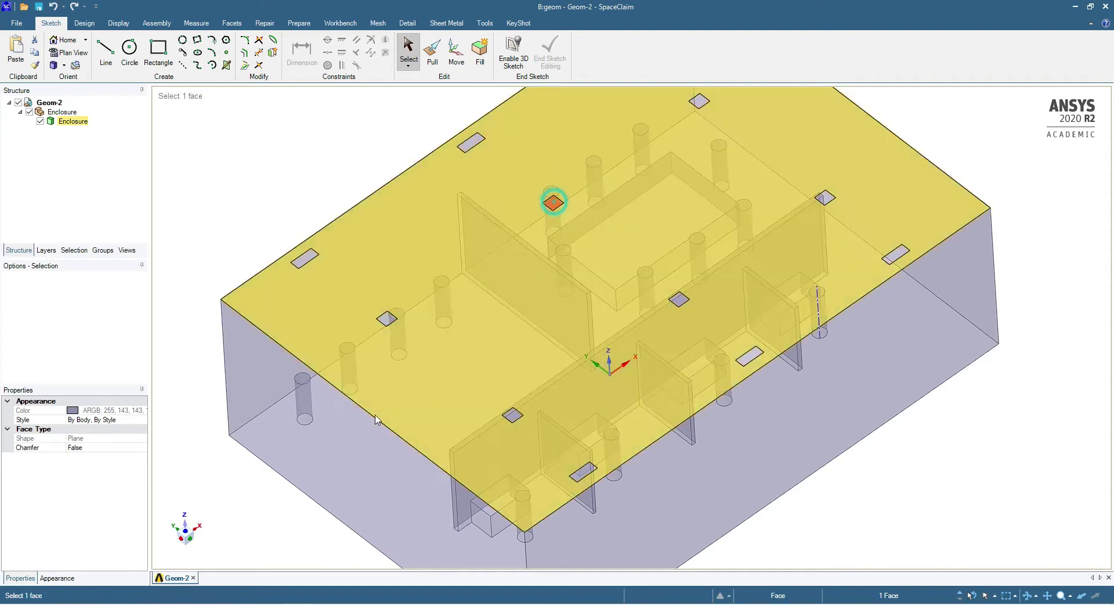
scroll(553, 203, down, 4)
scroll(535, 307, up, 3)
scroll(534, 307, down, 1)
scroll(535, 307, up, 2)
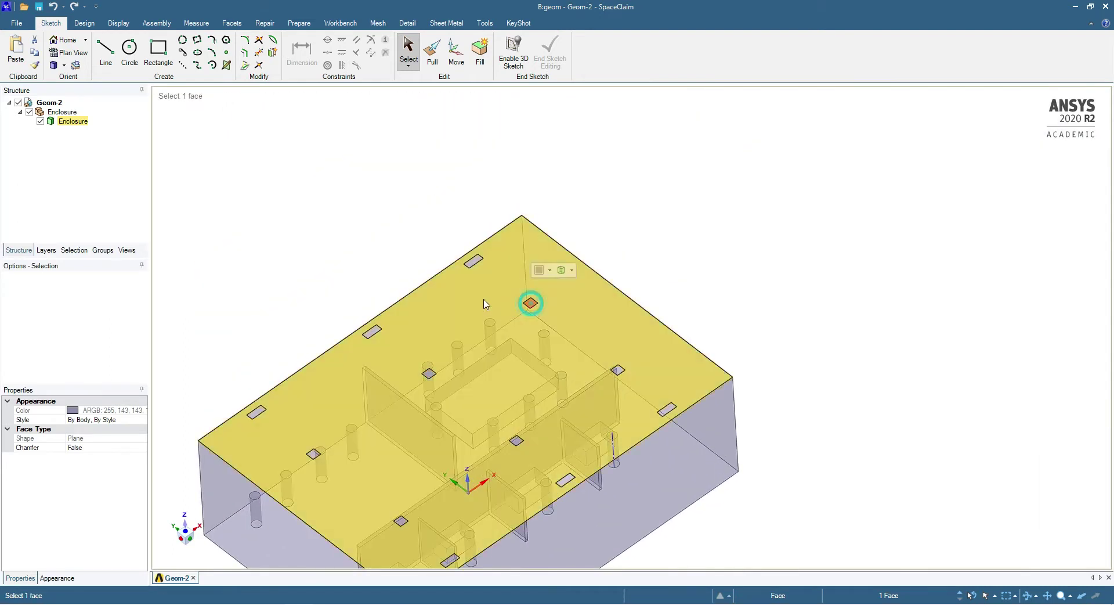
scroll(527, 304, down, 3)
scroll(490, 393, up, 4)
click(505, 369)
click(628, 284)
Trace the rectangular openings along both long edges of the roof by selecting each in turn.
click(683, 333)
click(562, 423)
click(563, 419)
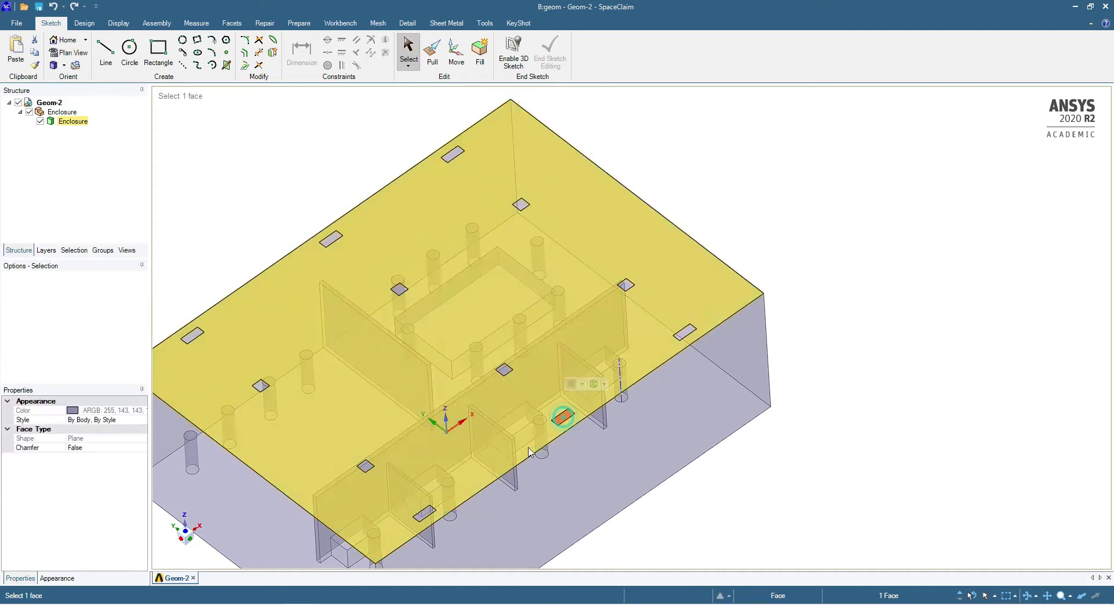
click(423, 512)
click(194, 336)
click(330, 239)
click(452, 154)
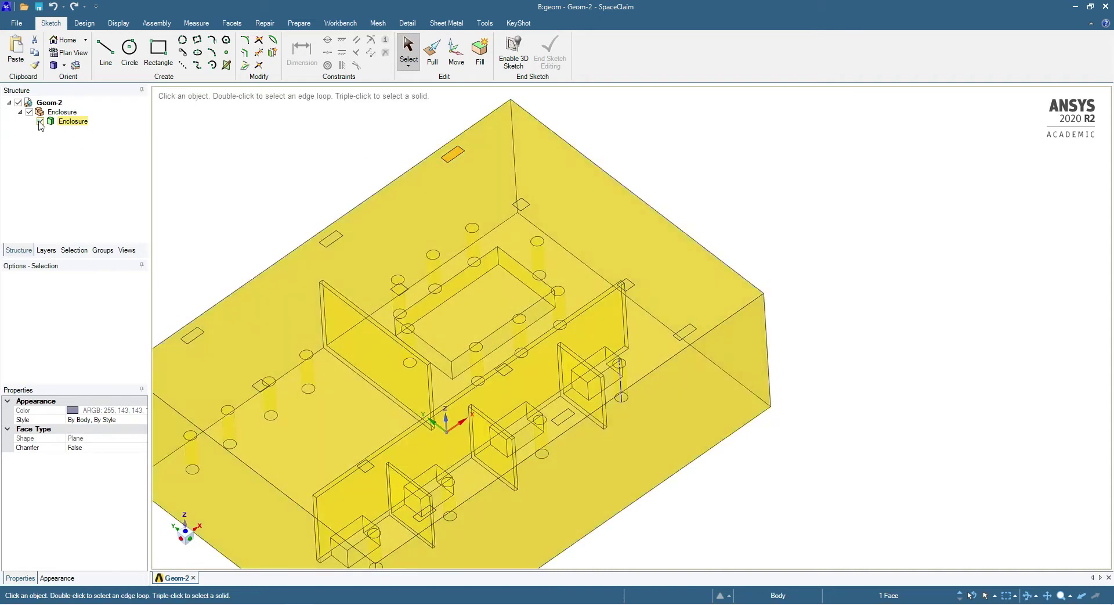
click(40, 121)
click(40, 120)
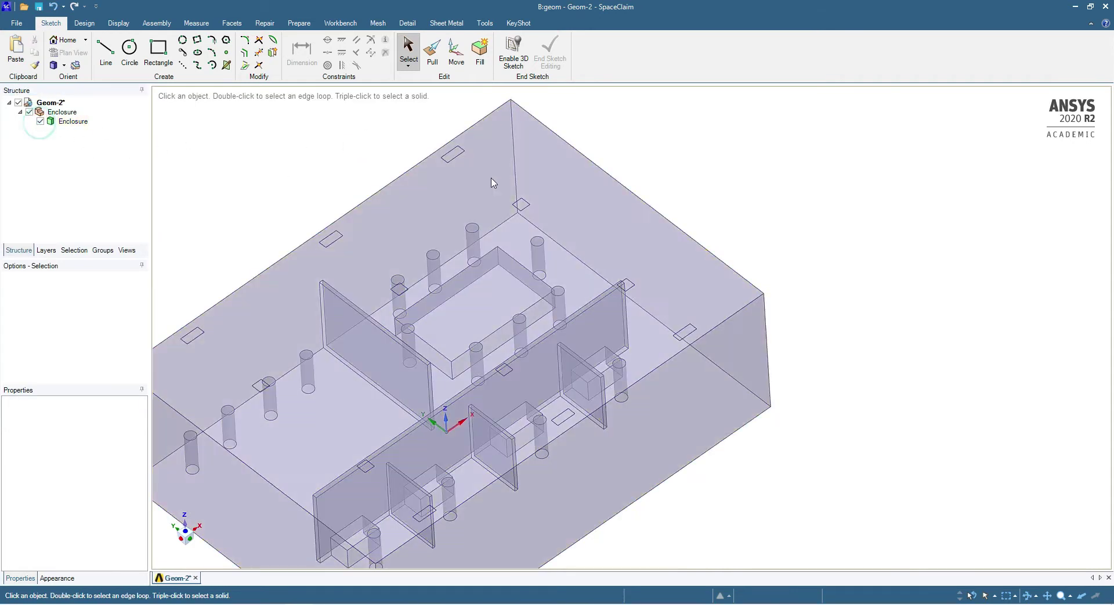
Hide the long side wall face of the enclosure beside the small partitions.
scroll(751, 303, up, 3)
middle_drag(751, 304, 574, 328)
click(573, 313)
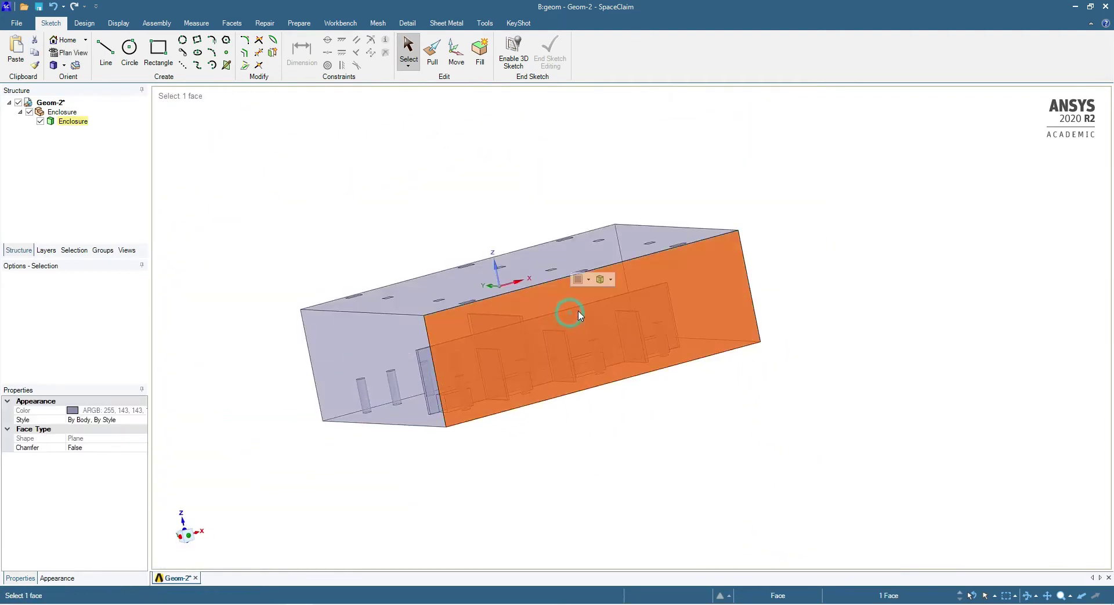
right_click(579, 313)
mouse_move(650, 175)
click(725, 175)
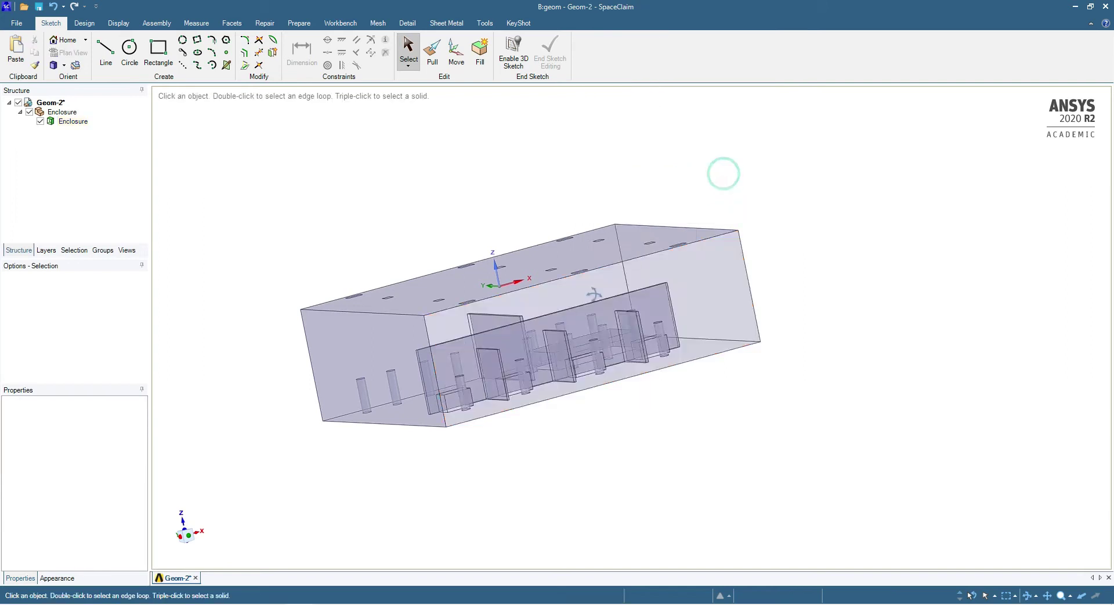
Hide the roof face and the adjacent end wall face of the enclosure.
middle_drag(724, 172, 662, 302)
click(659, 298)
right_click(658, 307)
mouse_move(721, 174)
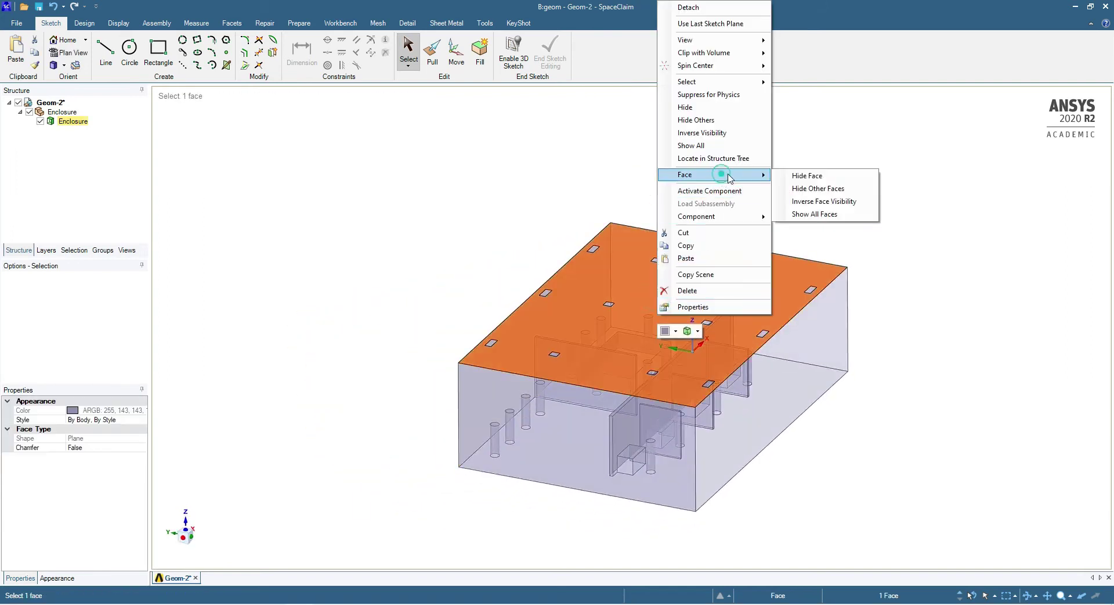
click(804, 175)
right_click(602, 442)
mouse_move(683, 305)
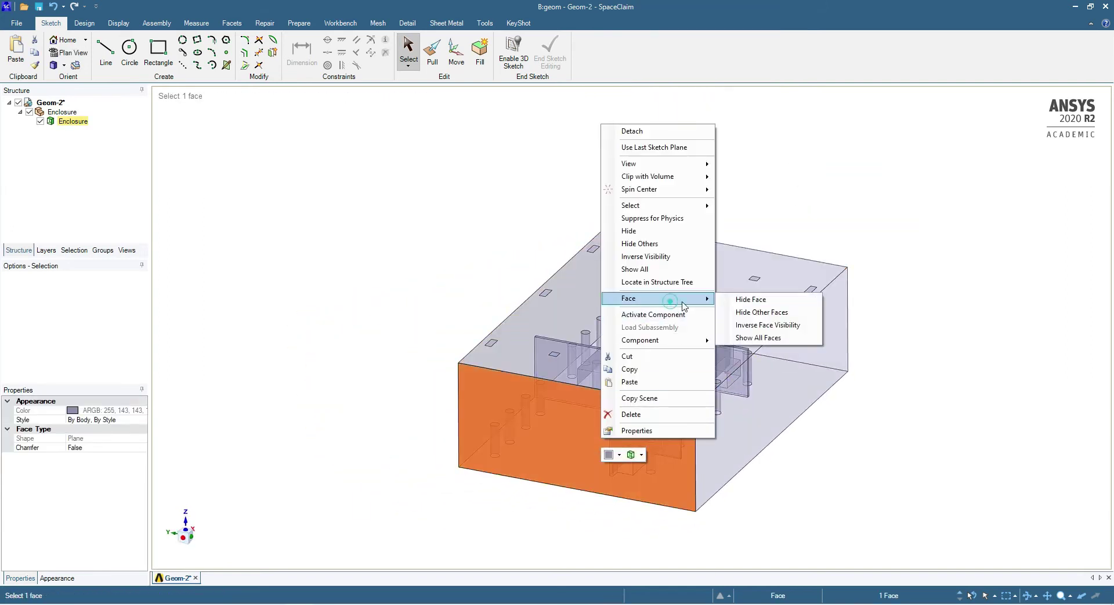
click(748, 302)
Change the enclosure body's display style from translucent to opaque.
middle_drag(859, 341, 836, 379)
click(838, 245)
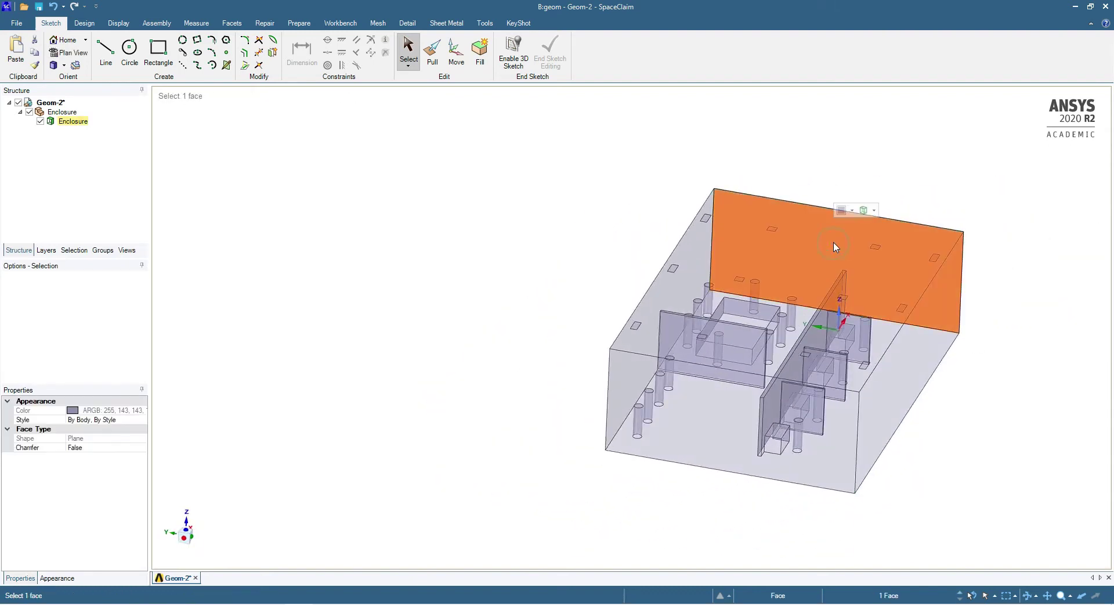
right_click(838, 244)
click(875, 229)
click(885, 255)
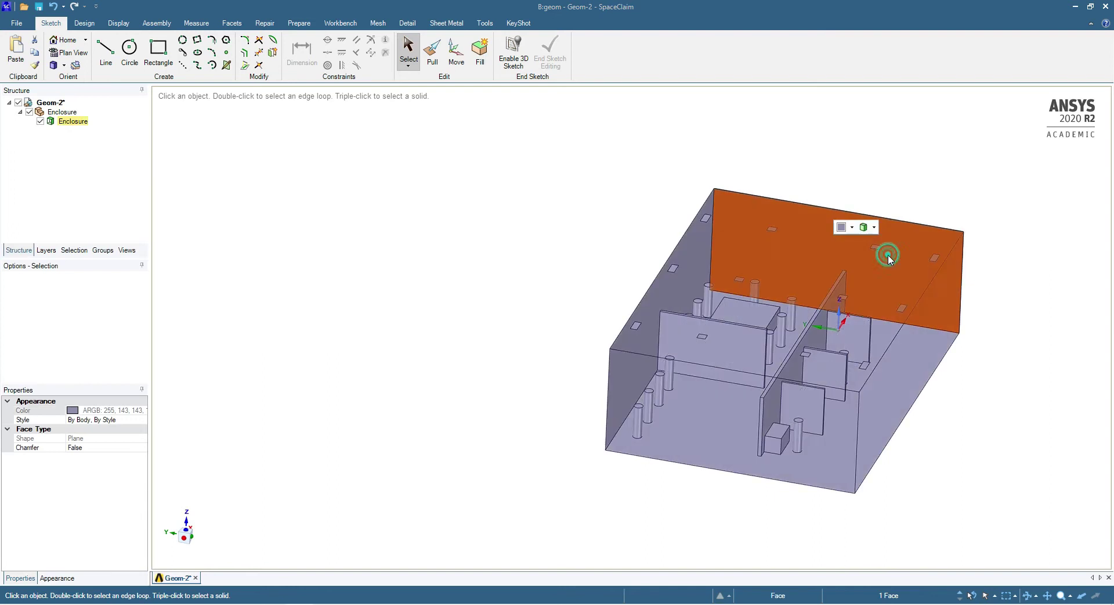
Examine the small partitions and blocks along the long dividing wall, selecting partition faces to point them out.
scroll(321, 330, down, 6)
scroll(371, 328, up, 5)
middle_drag(736, 359, 632, 369)
scroll(586, 378, up, 5)
click(586, 421)
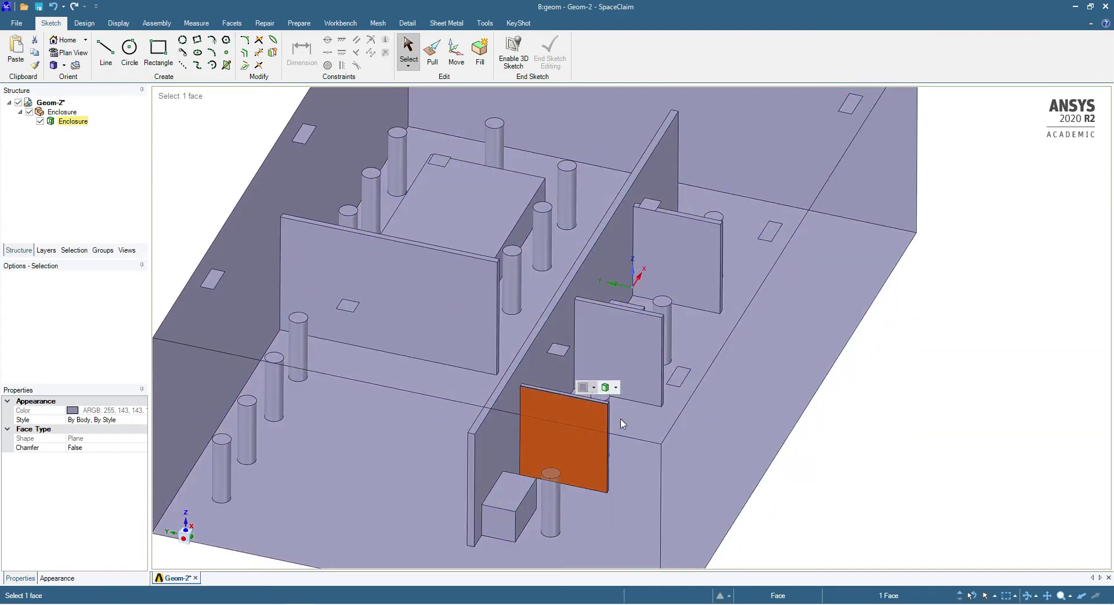
click(841, 443)
middle_drag(841, 443, 530, 348)
scroll(590, 314, down, 5)
scroll(514, 420, up, 4)
middle_drag(513, 422, 601, 342)
click(549, 346)
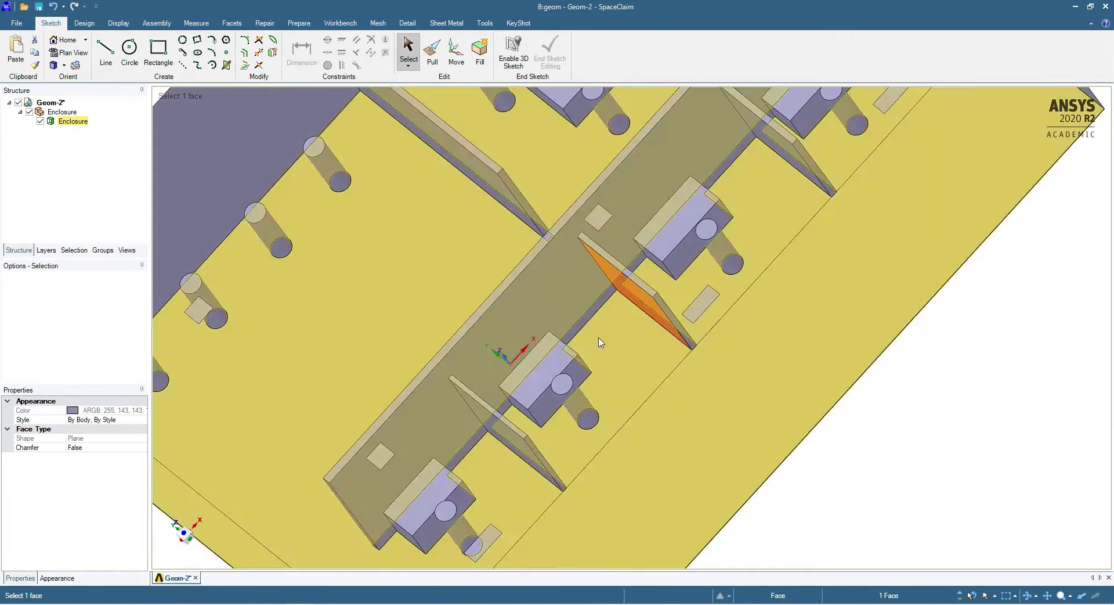
Examine the cylinders and table blocks inside the room, selecting the top face of the large central block.
scroll(601, 343, down, 4)
scroll(683, 237, up, 5)
click(685, 268)
middle_drag(684, 269, 390, 336)
middle_drag(490, 289, 502, 253)
click(549, 194)
middle_drag(550, 194, 538, 183)
click(513, 220)
click(584, 136)
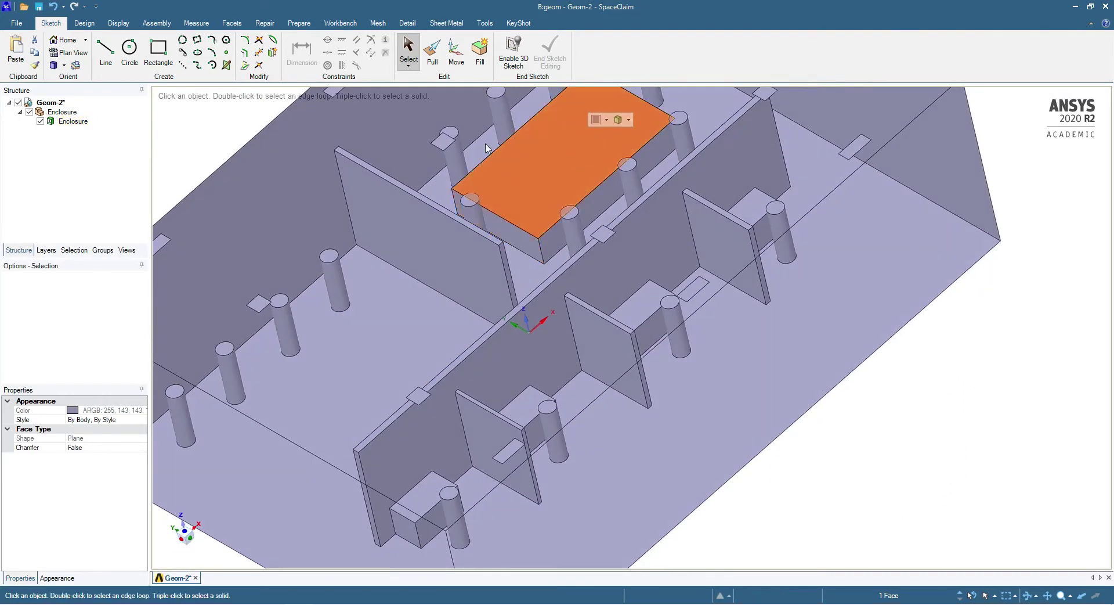
scroll(518, 139, down, 5)
middle_drag(367, 446, 342, 516)
Switch to the data.txt notes in Notepad, move the window clear of the model, and view the room geometry.
key(alt+Tab)
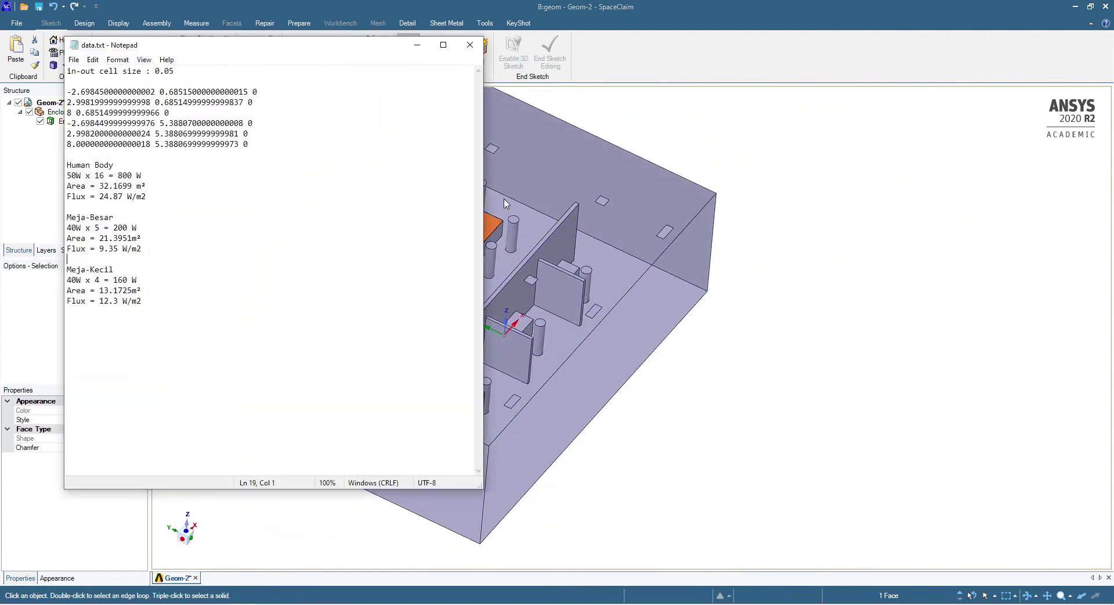
drag(141, 44, 808, 35)
middle_drag(422, 286, 412, 265)
scroll(461, 413, down, 3)
scroll(409, 229, up, 4)
scroll(432, 278, down, 3)
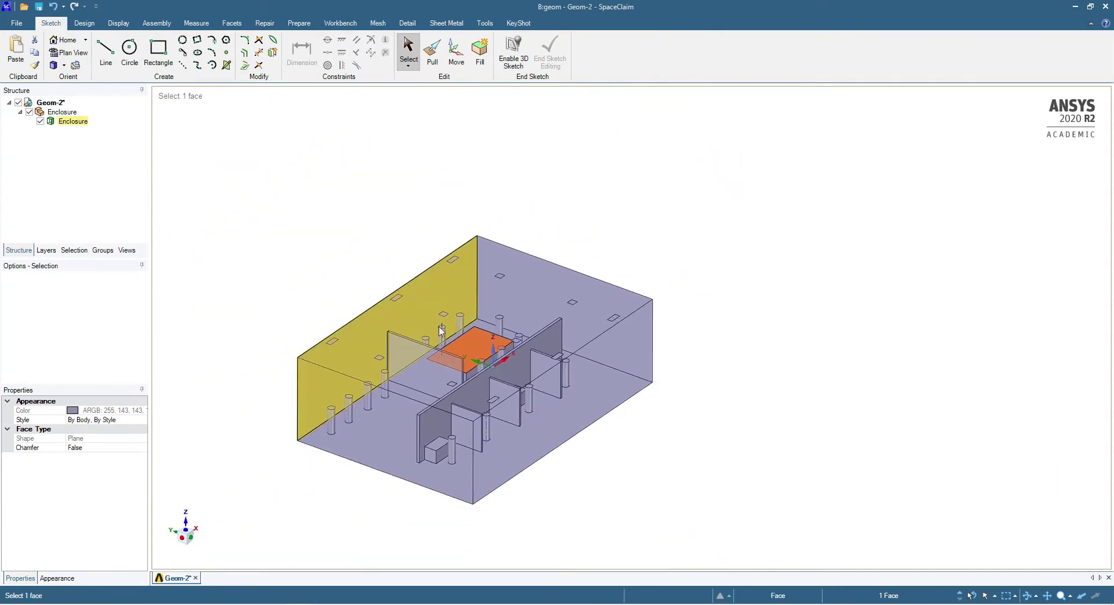
Open the data.txt notes, highlight the Human Body heading, and select the top face of the end occupant cylinder in the model.
scroll(400, 464, up, 1)
scroll(401, 463, up, 1)
scroll(355, 299, up, 1)
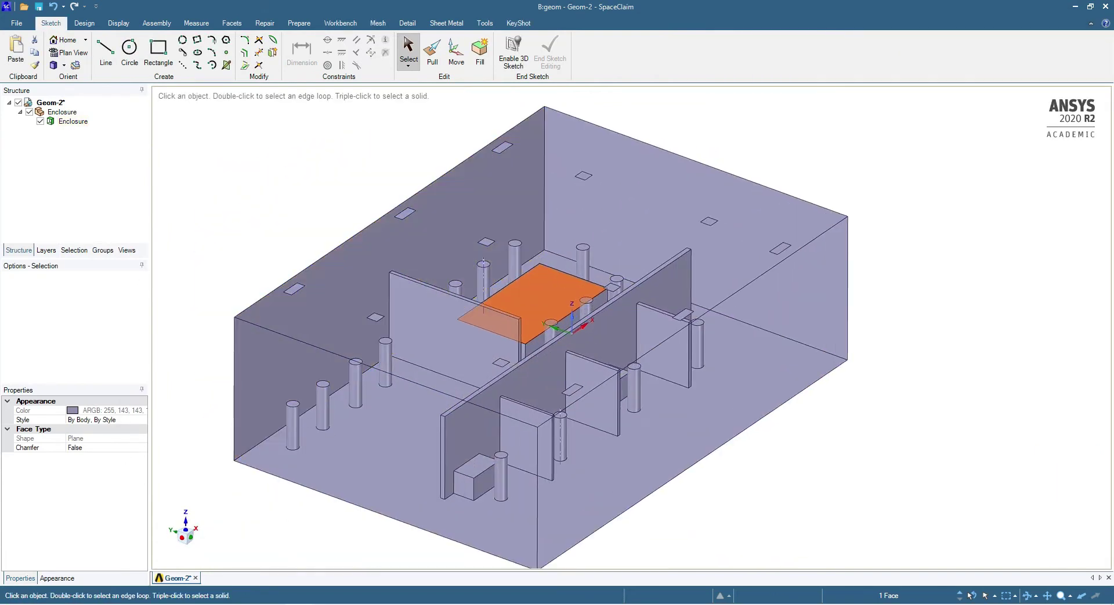
click(294, 604)
click(293, 604)
click(322, 604)
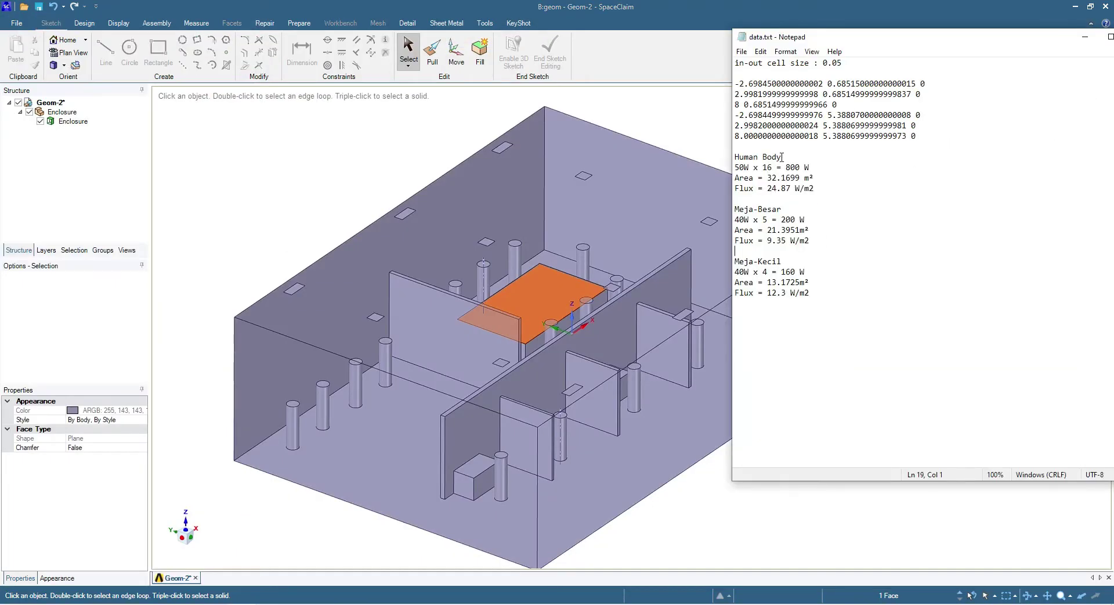
drag(802, 155, 733, 157)
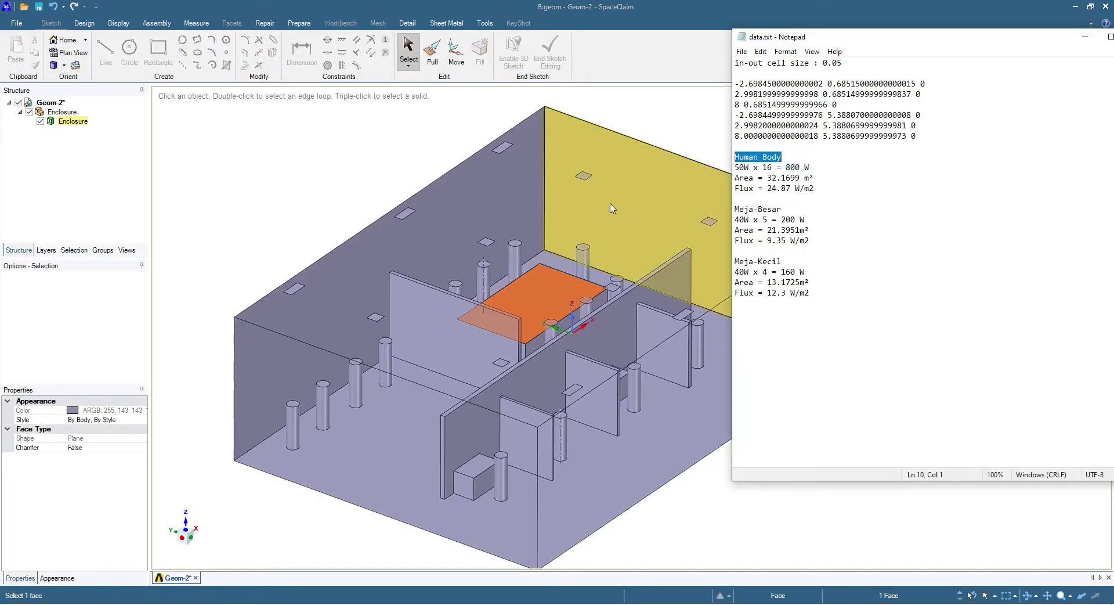
click(294, 404)
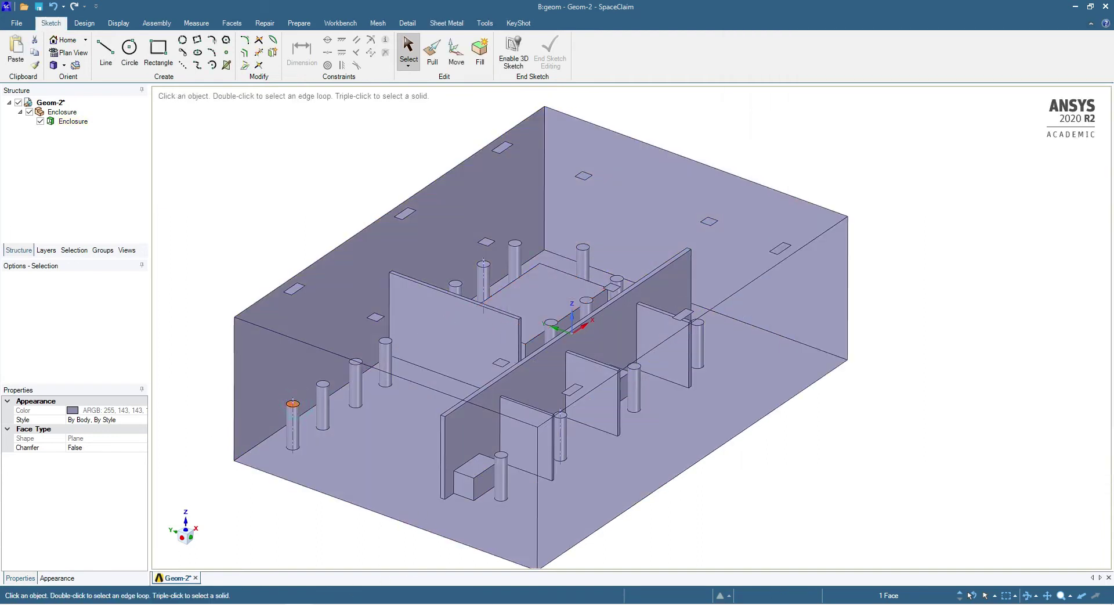
Highlight the total human-body heat load in the notes, and select the side face of the second occupant cylinder.
click(369, 604)
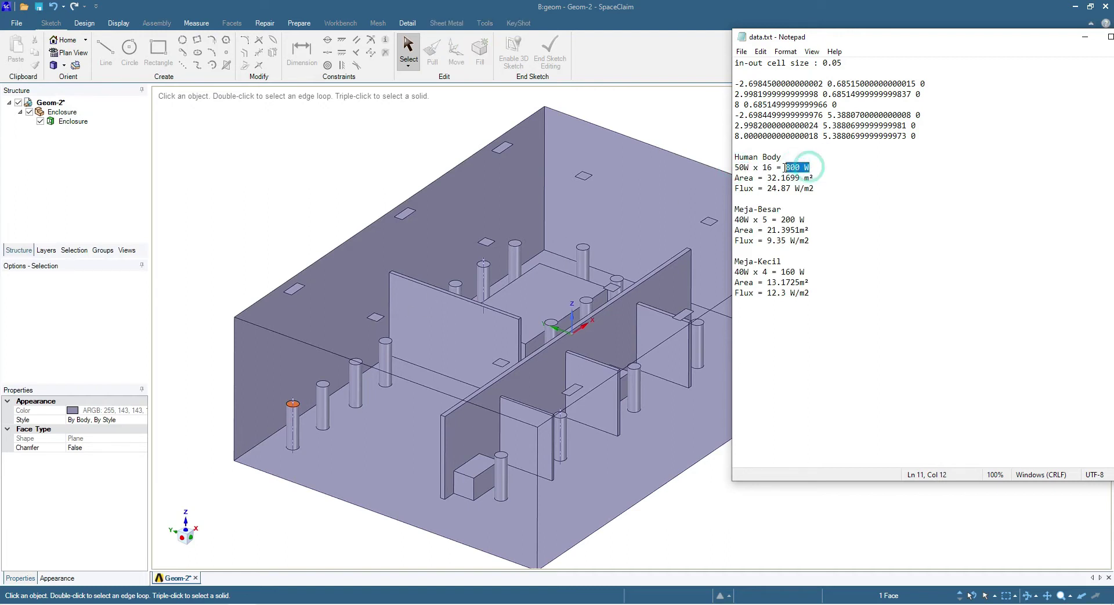
click(323, 406)
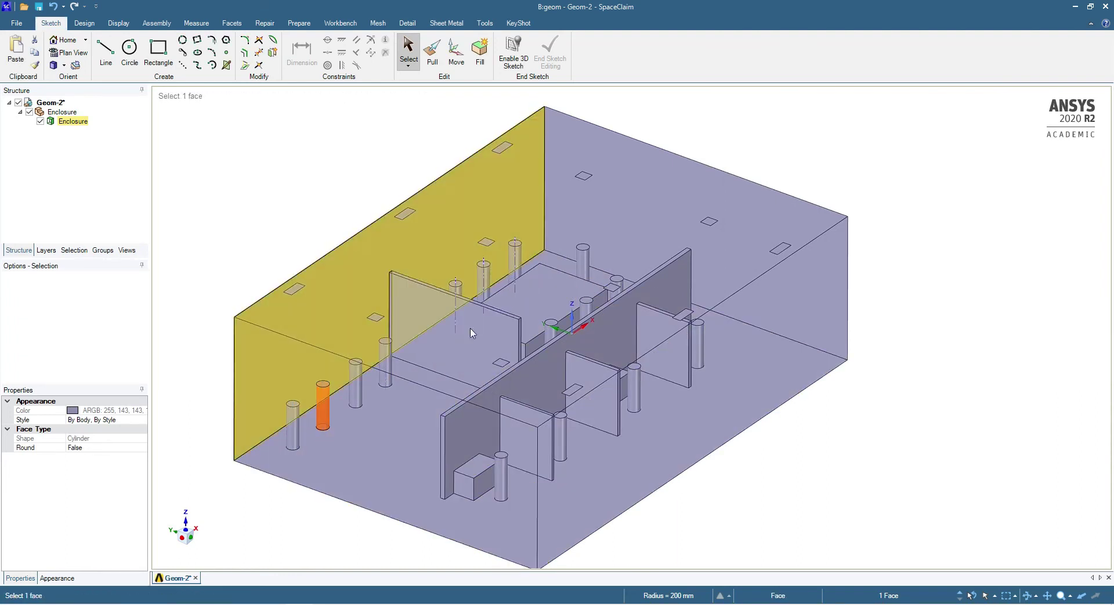
key(alt+Tab)
key(alt+Tab)
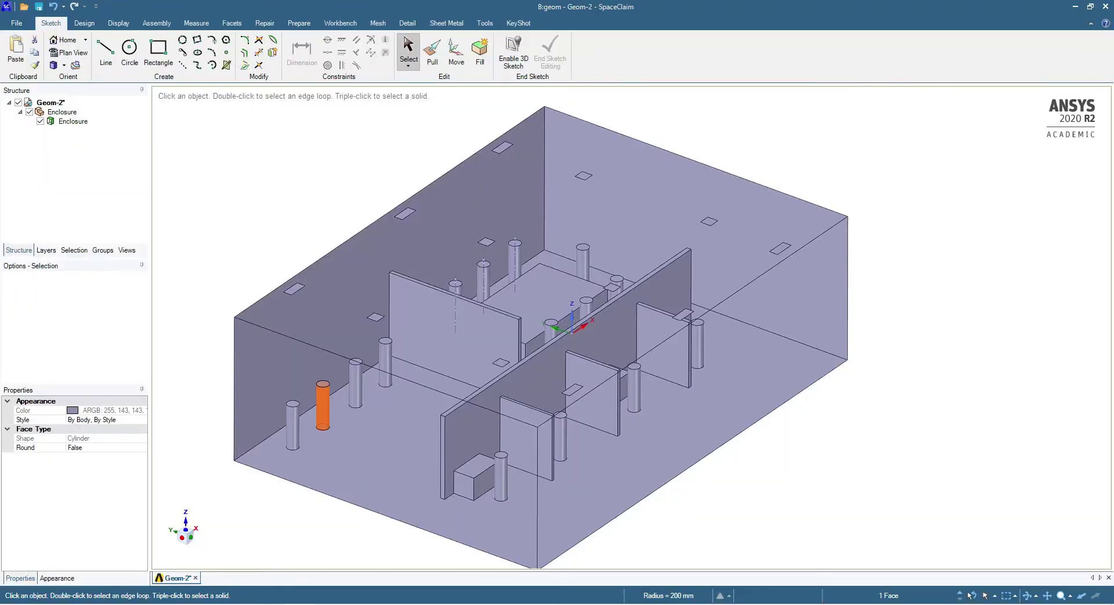
Review the table entries in the data.txt notes, keeping the window clear of the room, and return to the model.
key(alt+Tab)
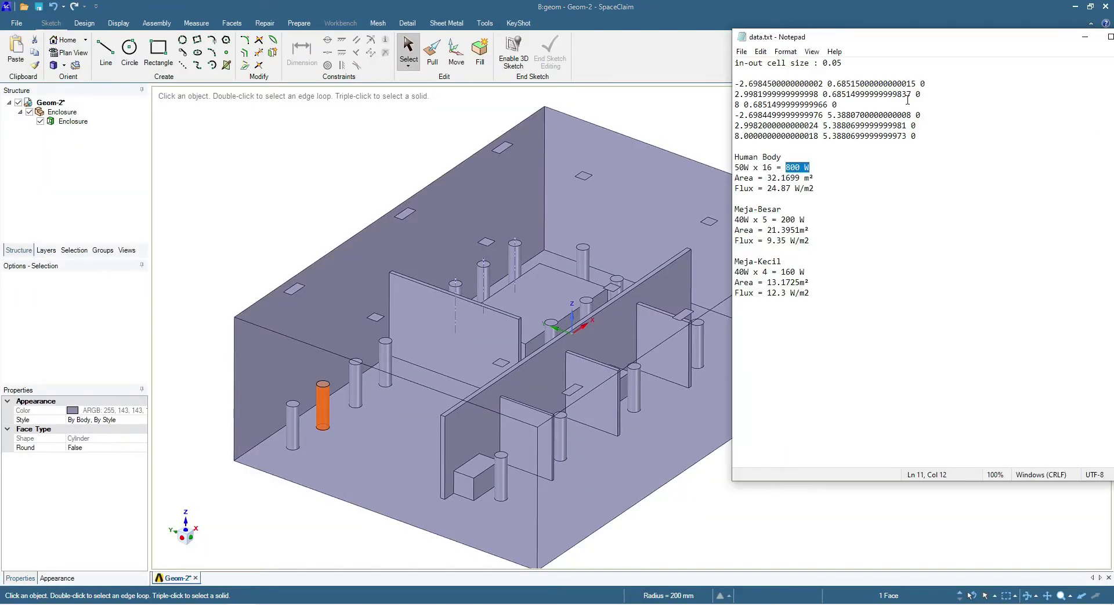
drag(853, 37, 757, 69)
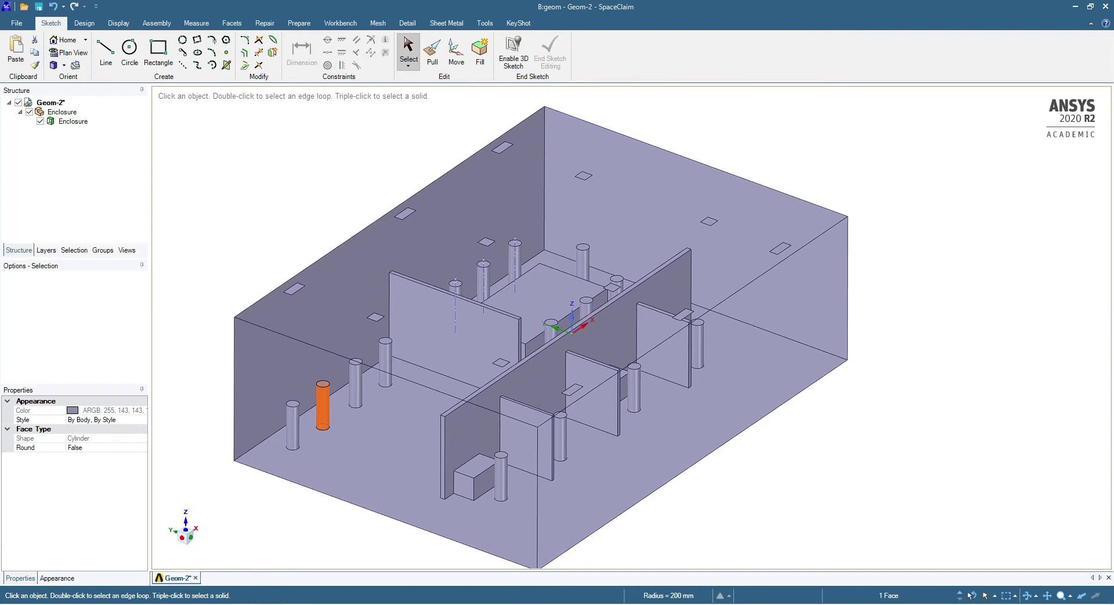
click(239, 602)
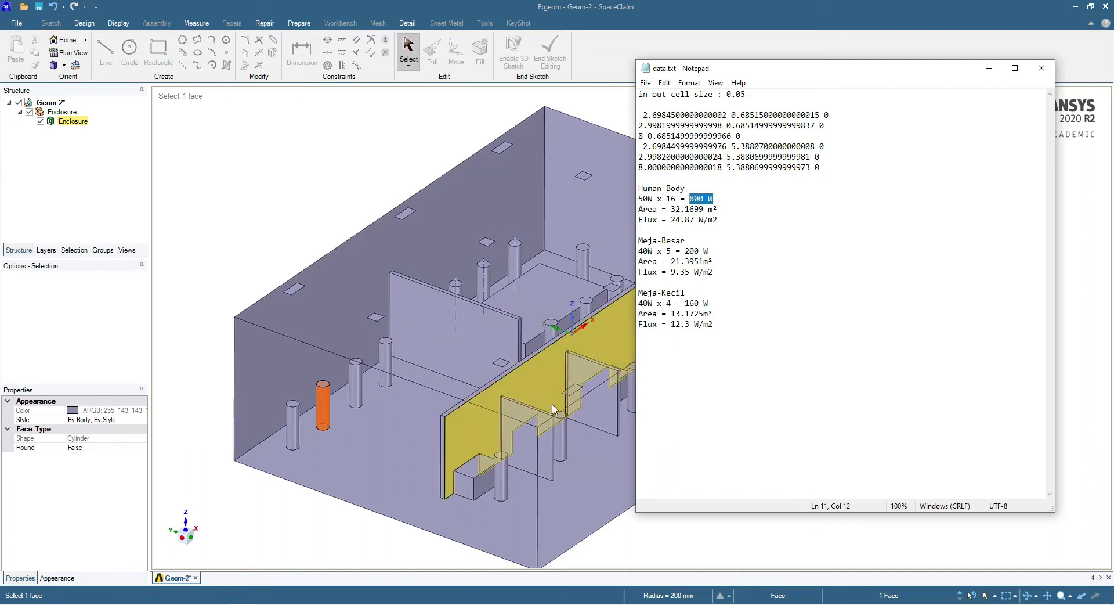
scroll(355, 445, down, 2)
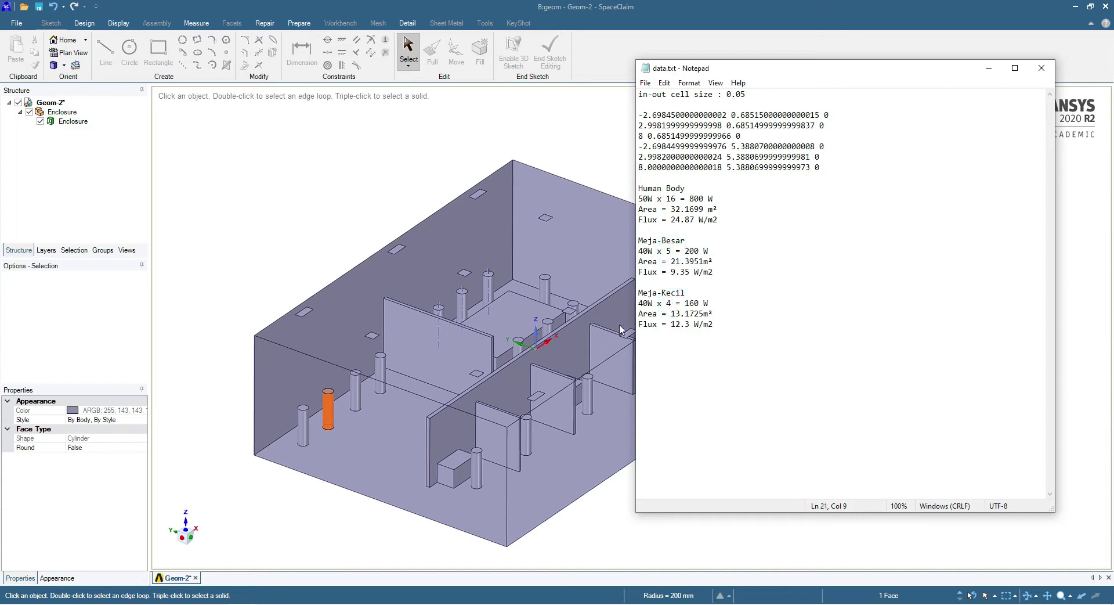
drag(676, 68, 908, 94)
click(532, 338)
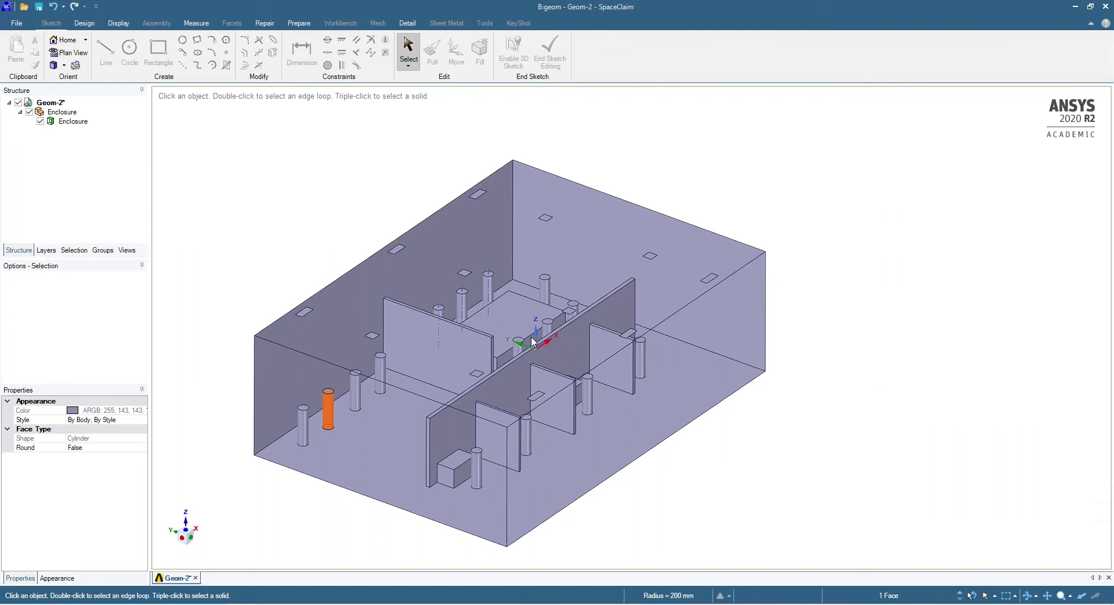
Examine the small table blocks along the dividing wall, and highlight the Meja-Besar heat-load line in the notes.
scroll(597, 378, up, 3)
middle_drag(600, 378, 592, 412)
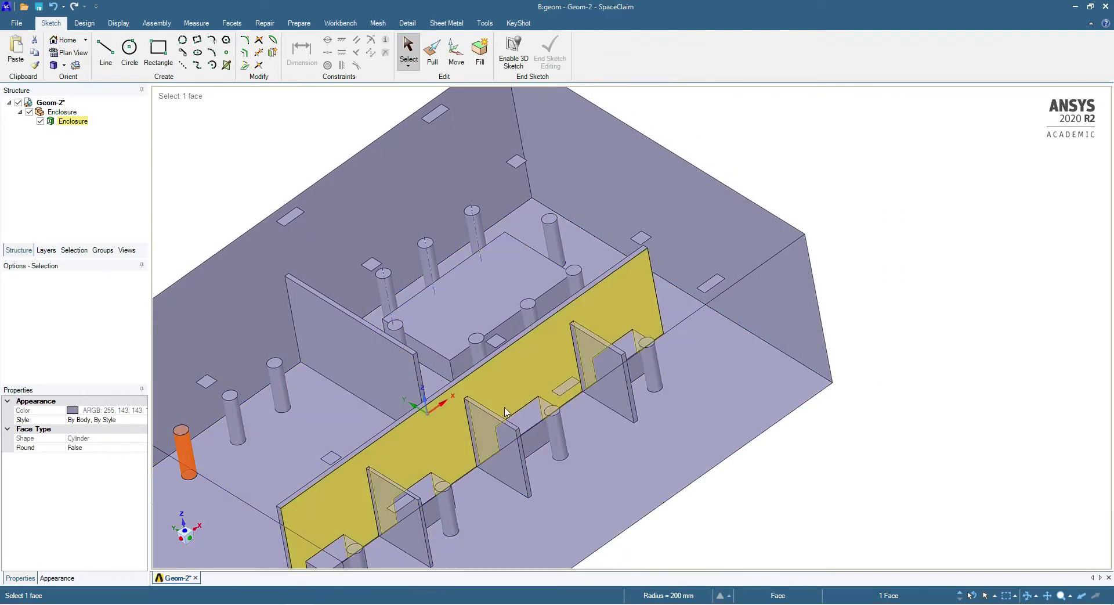
middle_drag(503, 409, 522, 355)
key(alt+Tab)
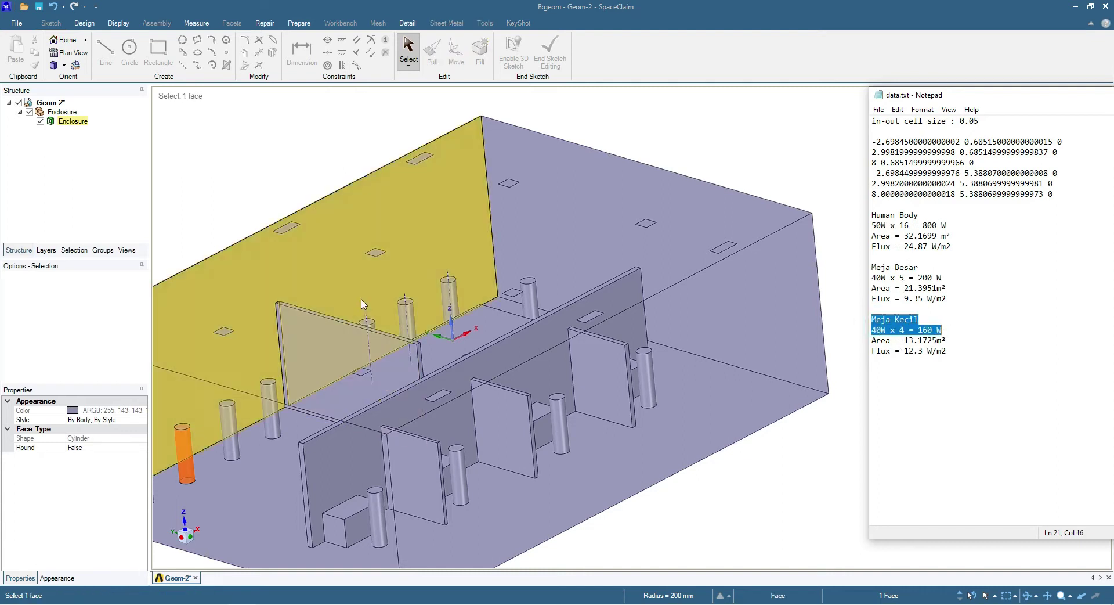
drag(872, 278, 938, 275)
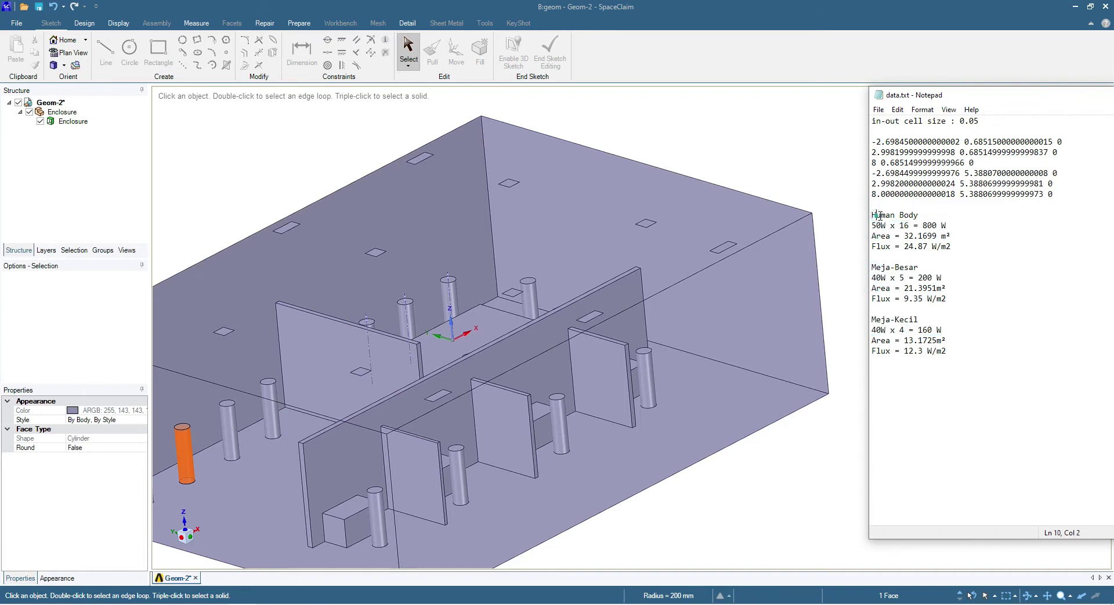
Return to the model, clear the face selection, and restore the enclosure's hidden ceiling face.
click(846, 259)
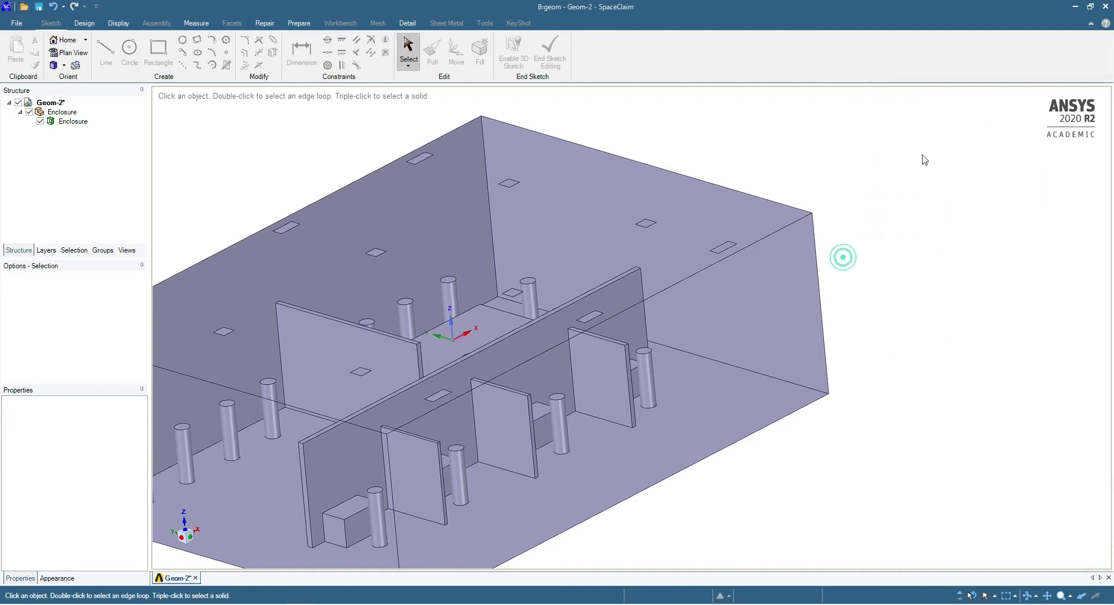
scroll(238, 259, down, 4)
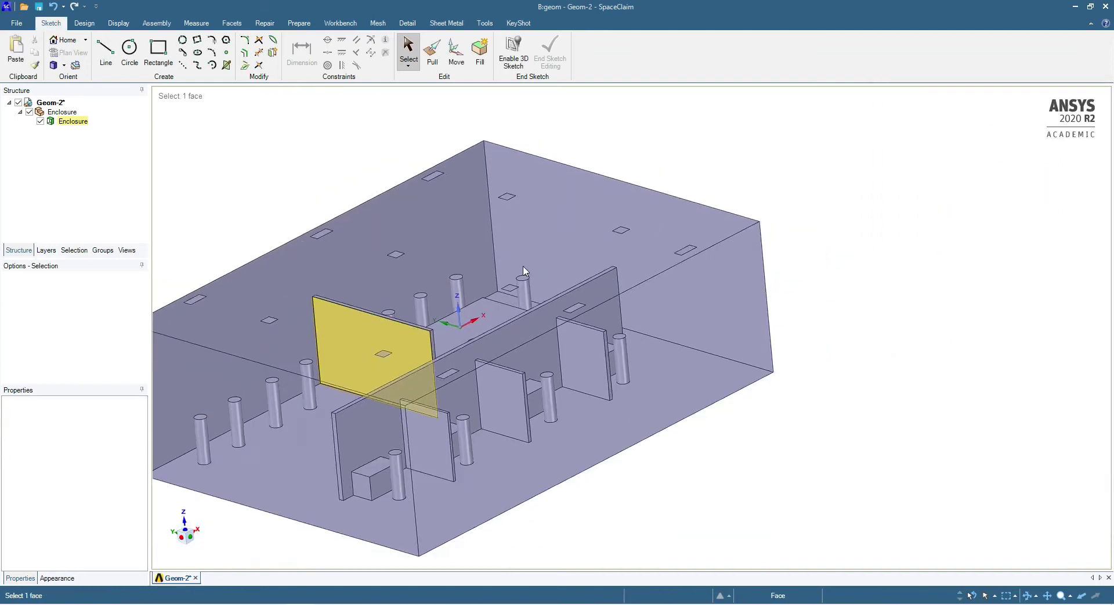
mouse_move(311, 291)
middle_down()
mouse_move(279, 342)
mouse_move(314, 307)
middle_up()
middle_drag(513, 333, 453, 202)
right_click(453, 203)
click(504, 288)
Examine the ceiling openings, selecting one of the small square faces to point it out, and clear the selection.
mouse_move(456, 341)
middle_down()
mouse_move(468, 206)
mouse_move(456, 363)
middle_up()
click(425, 340)
scroll(392, 326, up, 5)
click(464, 341)
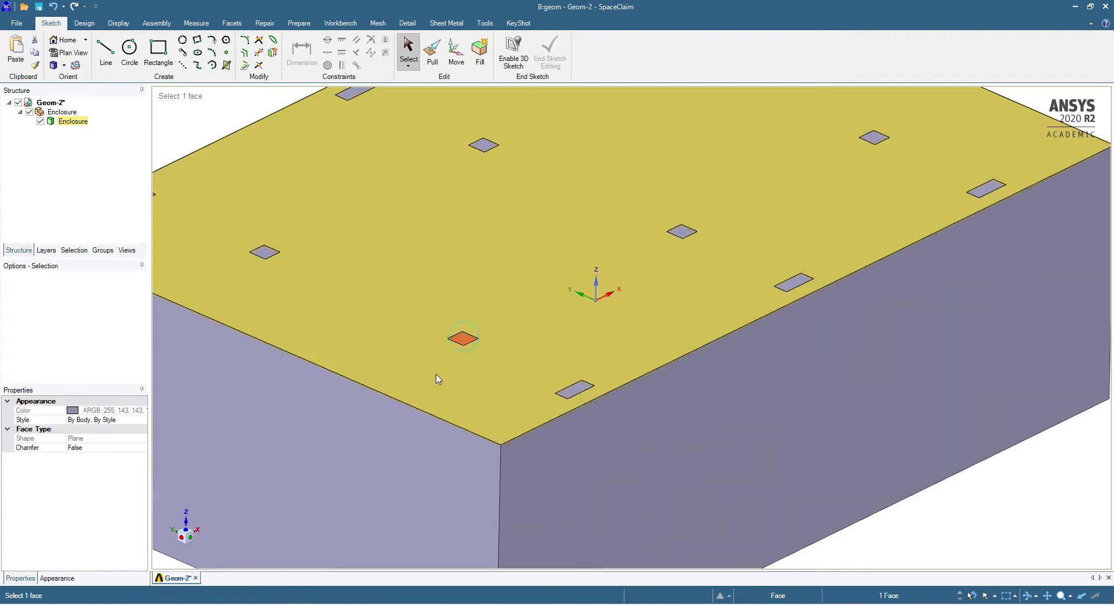
scroll(438, 379, down, 5)
click(637, 450)
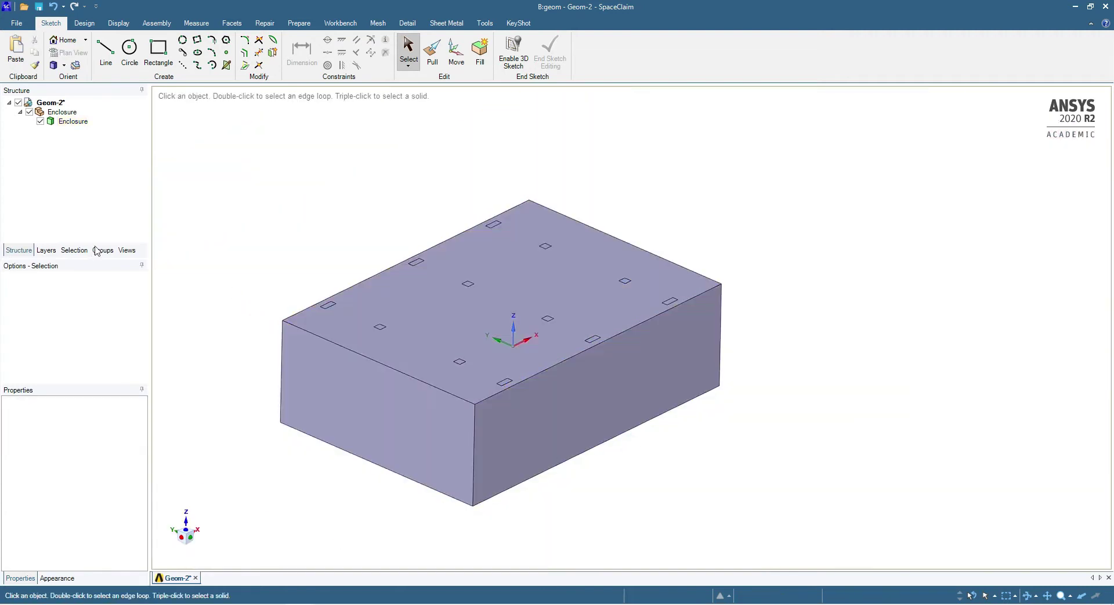
Open the enclosure's named selections list, browse its entries, and select the ceiling face.
click(70, 253)
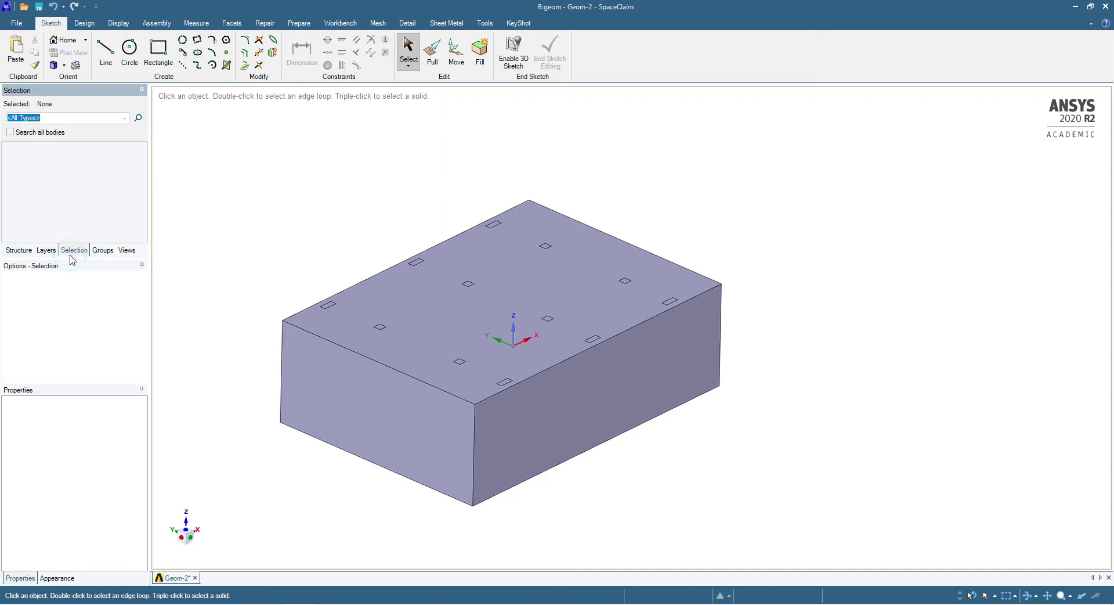
click(96, 250)
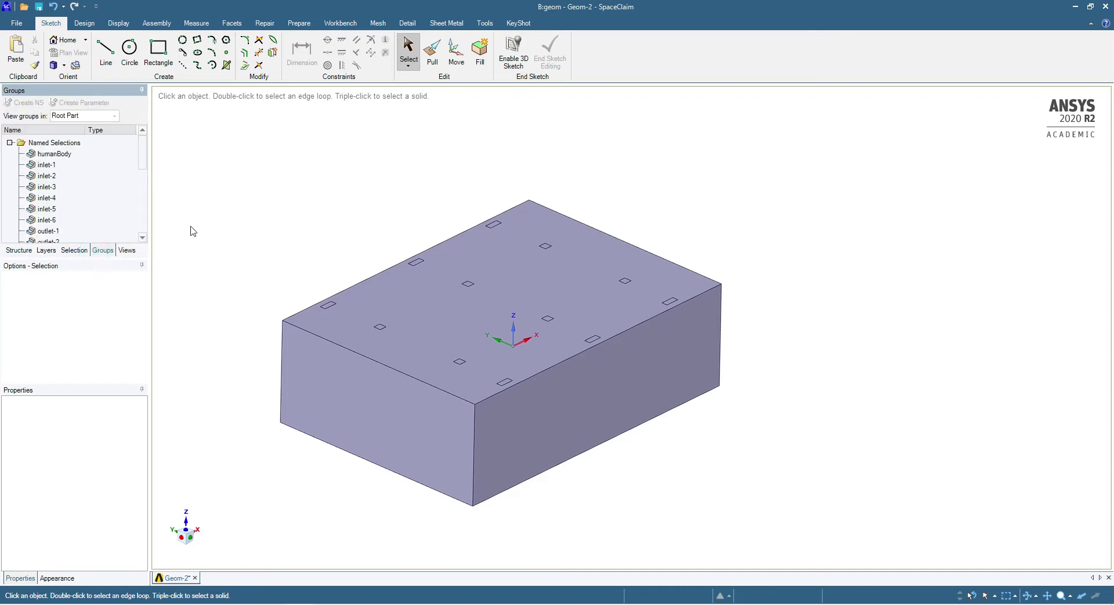
scroll(316, 316, up, 2)
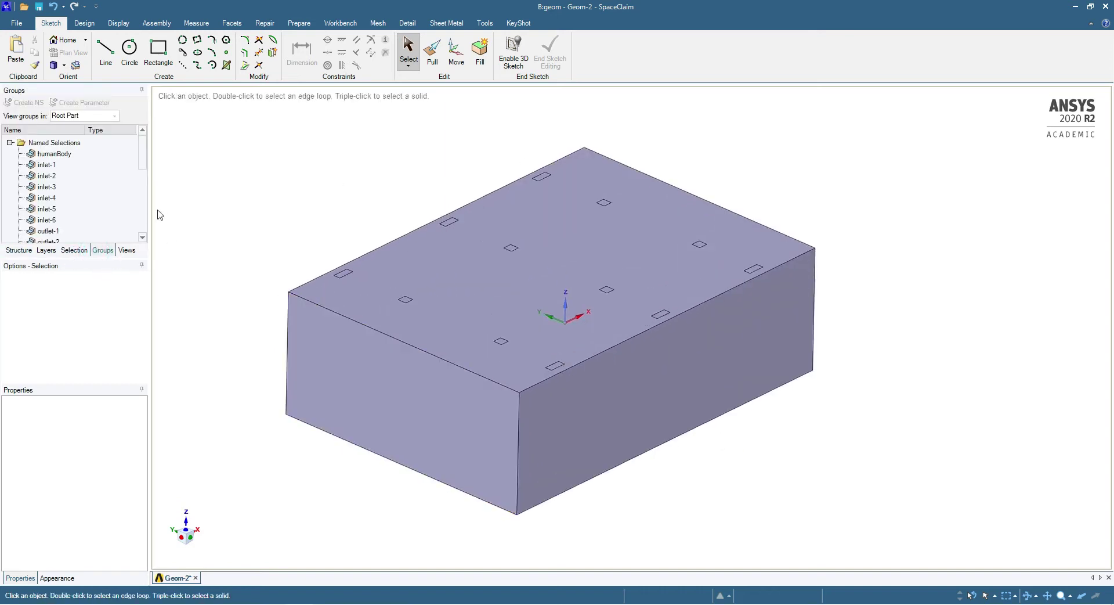
scroll(51, 194, down, 5)
scroll(58, 192, up, 2)
click(443, 261)
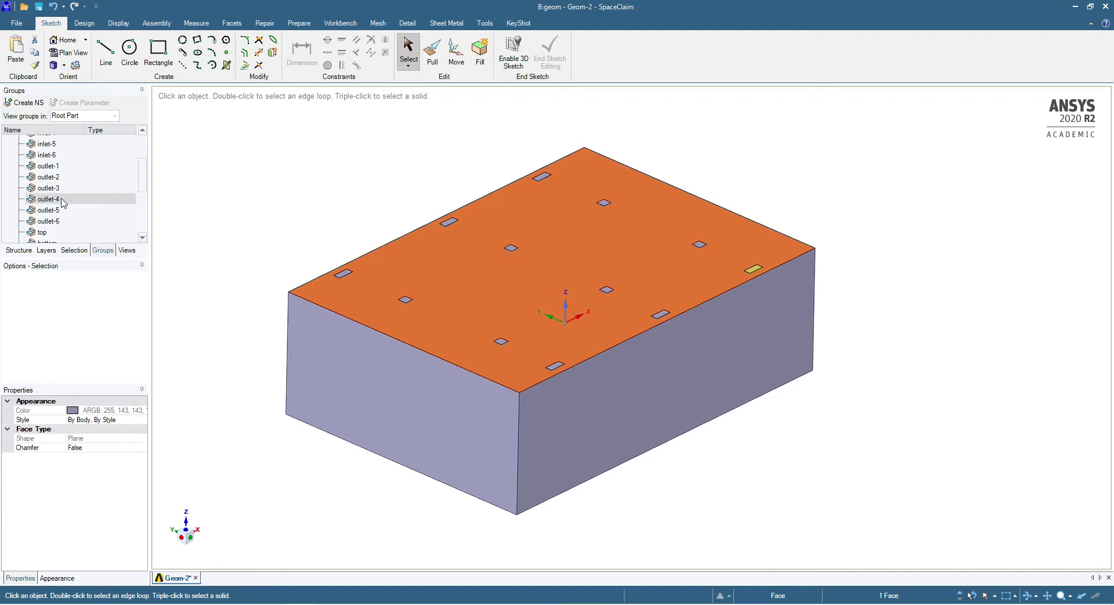
Reselect the ceiling face to show what a named selection is created from, and look through the existing groups.
click(278, 195)
scroll(431, 350, down, 5)
scroll(453, 356, up, 6)
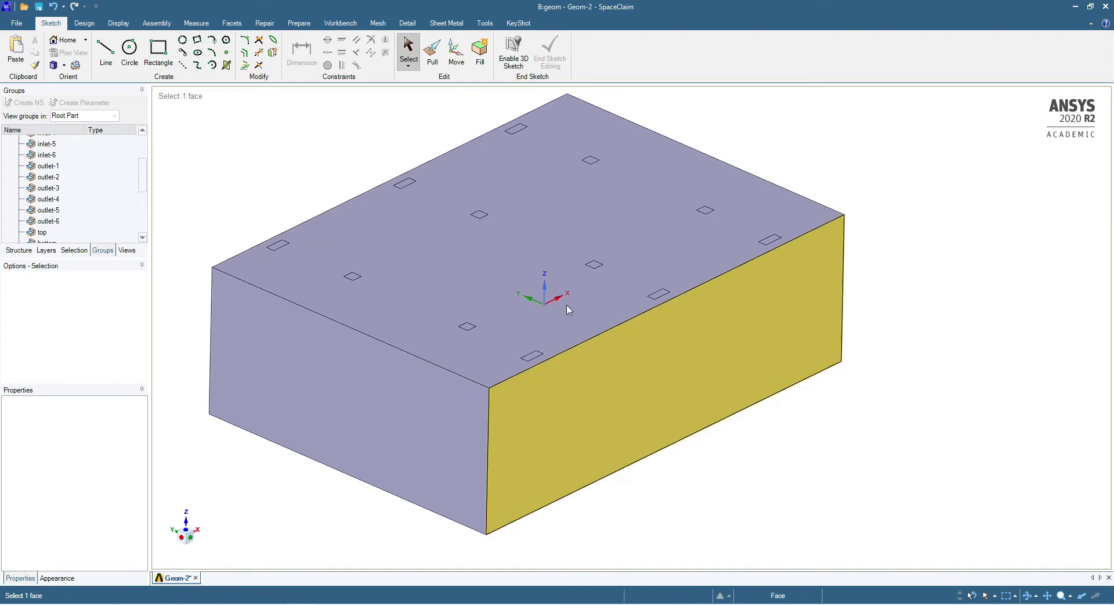
click(505, 223)
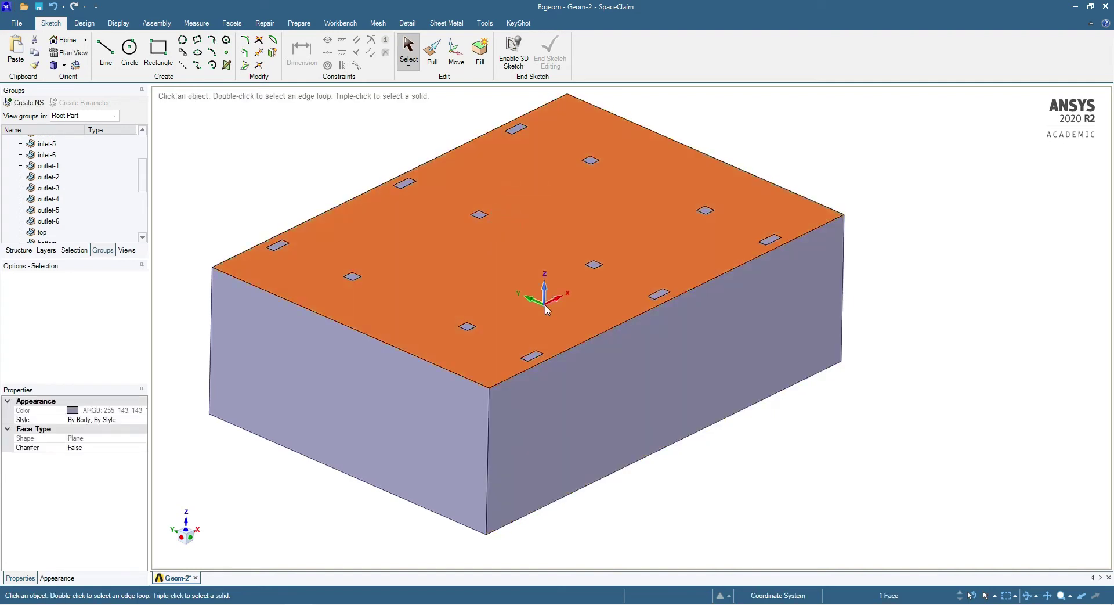
scroll(74, 158, down, 3)
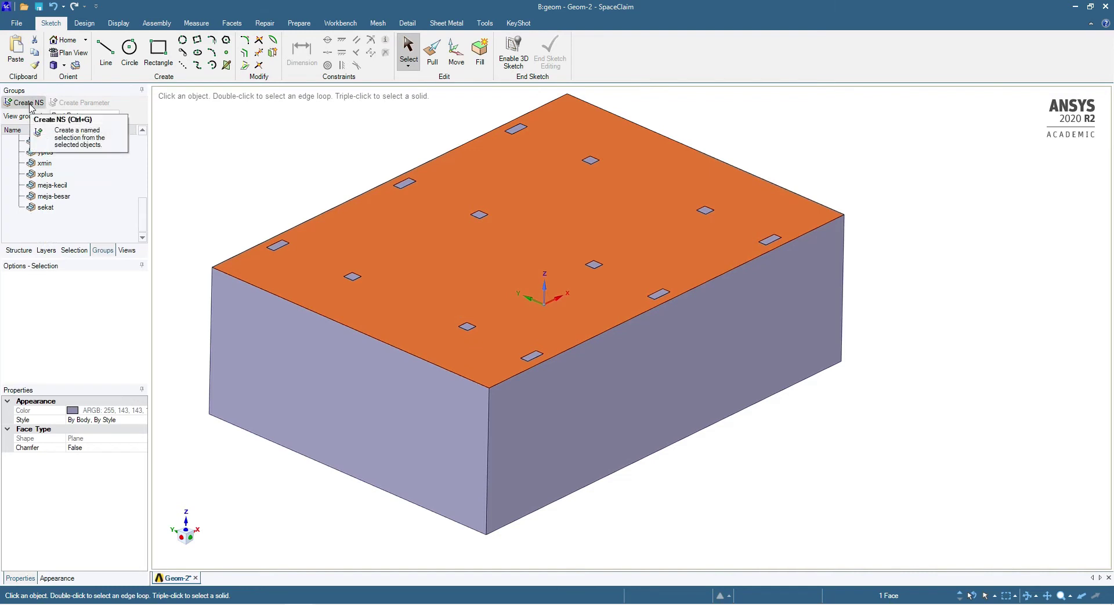
scroll(61, 188, up, 5)
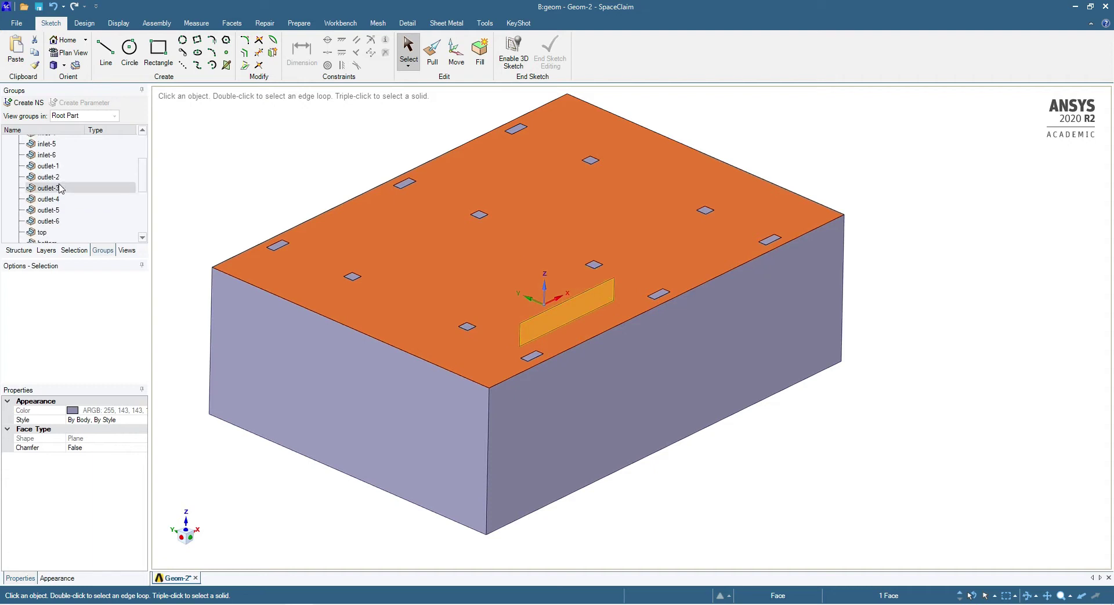
scroll(61, 187, up, 2)
Check which faces belong to the humanBody, inlet-1 and inlet-3 named selections by highlighting each in the model.
click(61, 153)
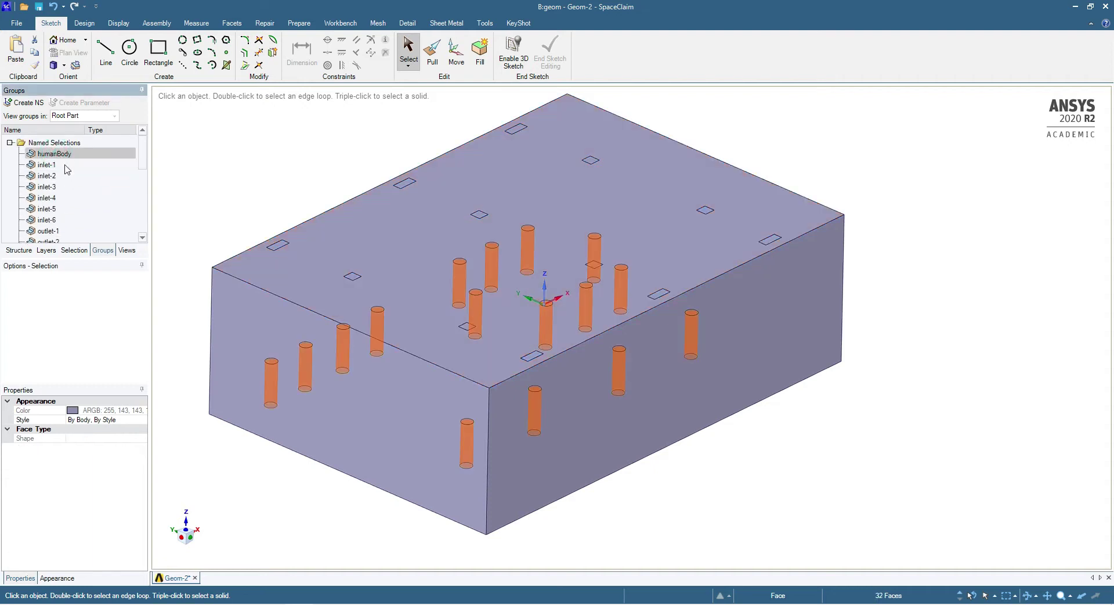
scroll(78, 195, down, 3)
scroll(71, 215, down, 3)
scroll(64, 180, up, 3)
scroll(65, 180, up, 3)
click(64, 166)
click(71, 154)
click(66, 185)
Hide the face in the top named selection to expose the room's interior.
scroll(77, 203, down, 3)
scroll(66, 217, down, 1)
click(46, 206)
right_click(48, 207)
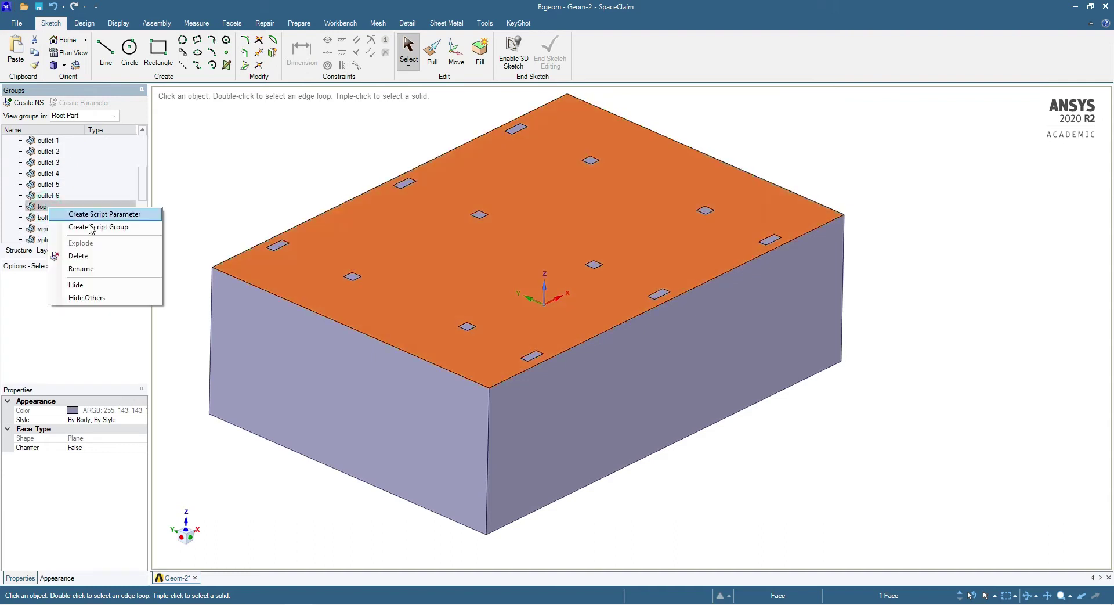
click(92, 286)
click(333, 169)
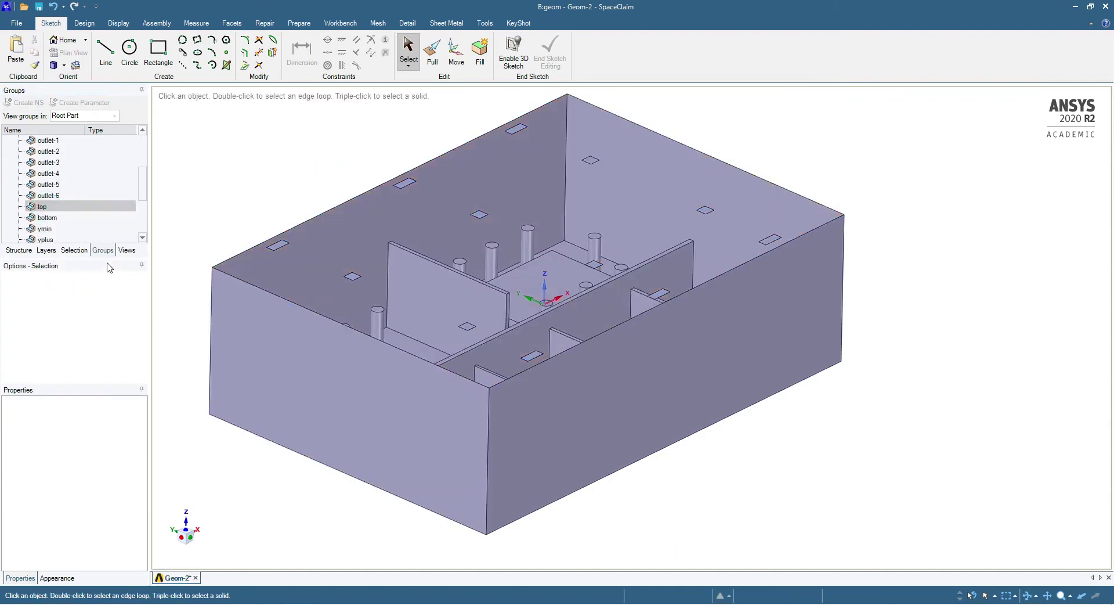
Restore the hidden ceiling face and the rest of the enclosure to the view.
right_click(95, 206)
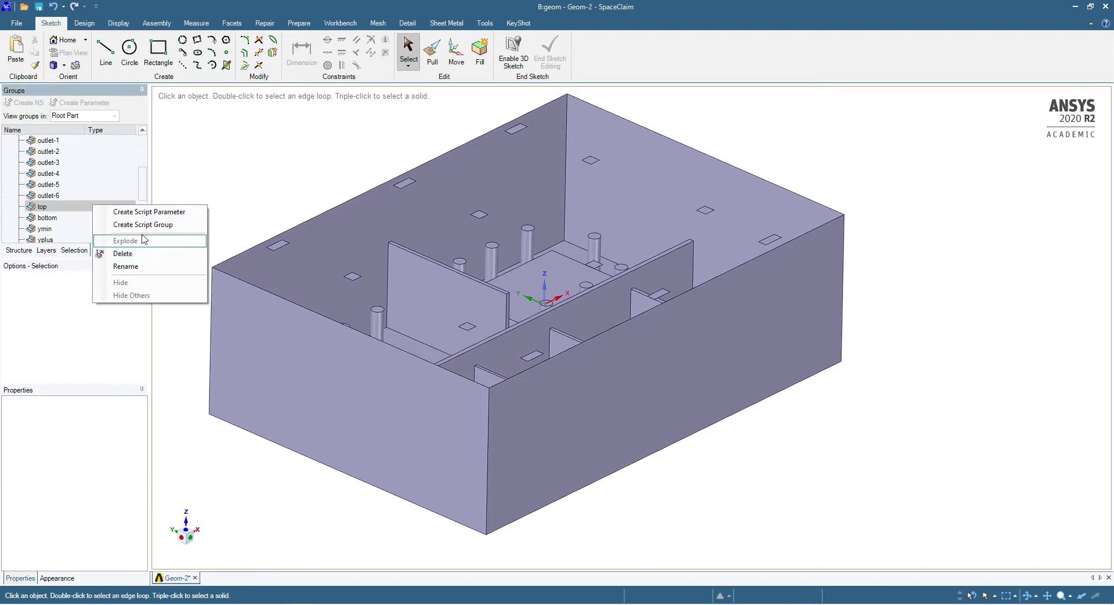
click(236, 159)
right_click(236, 163)
click(280, 244)
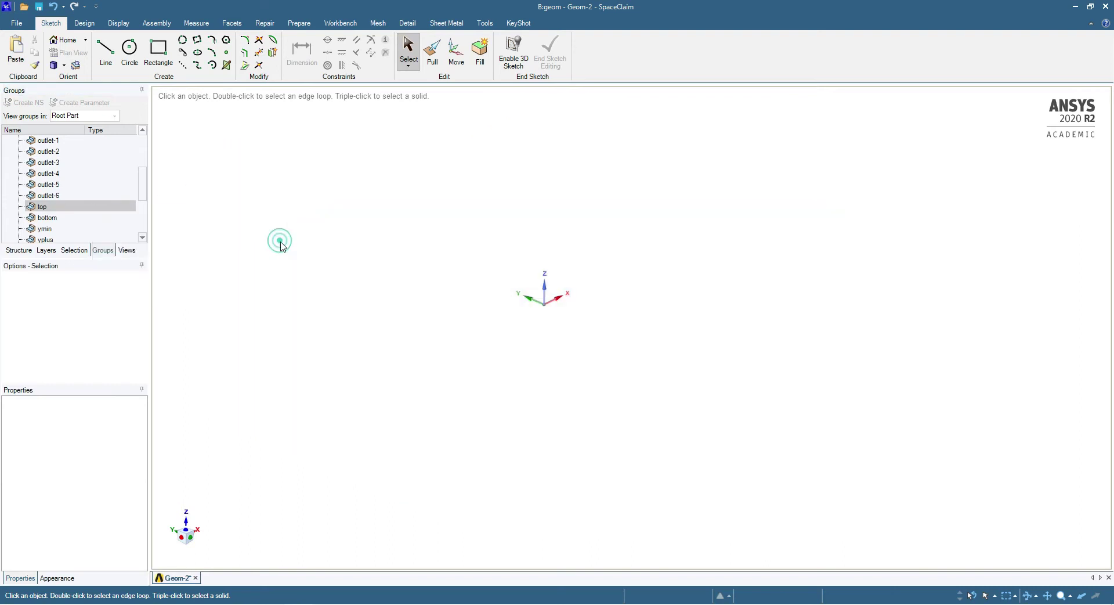
right_click(347, 194)
click(377, 285)
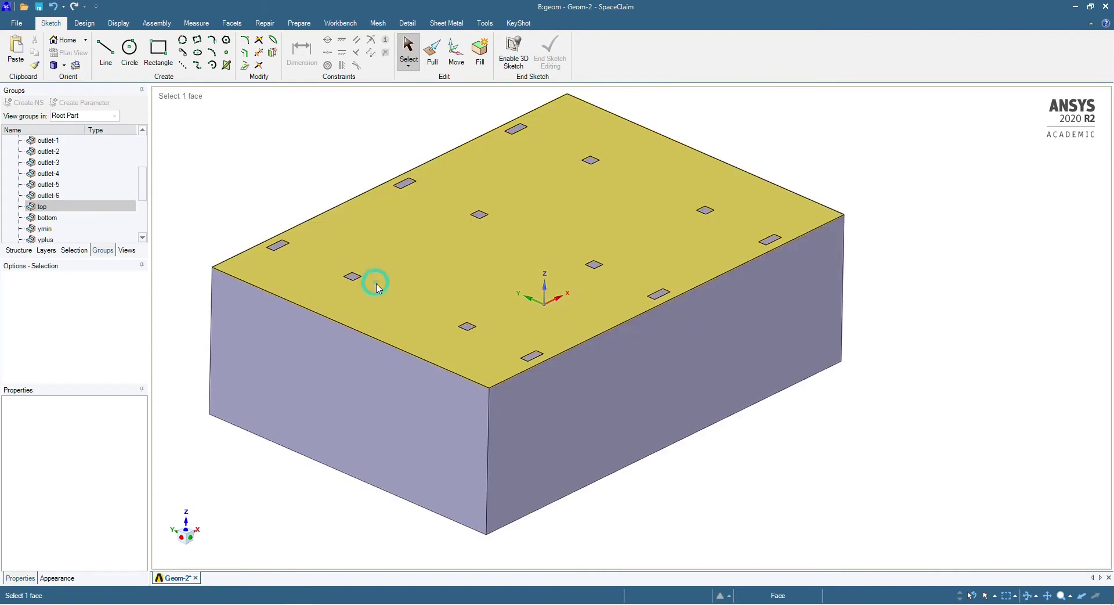
Highlight the inlet-1 and inlet-2 named selections to locate their faces on the ceiling.
click(256, 171)
scroll(70, 191, up, 3)
click(52, 164)
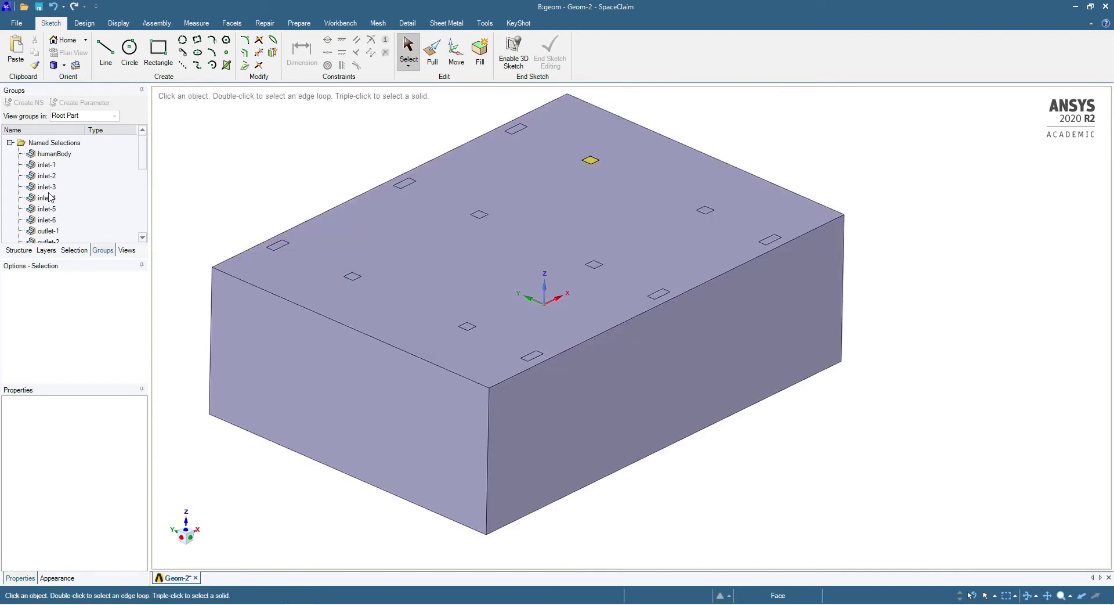
click(63, 165)
click(64, 177)
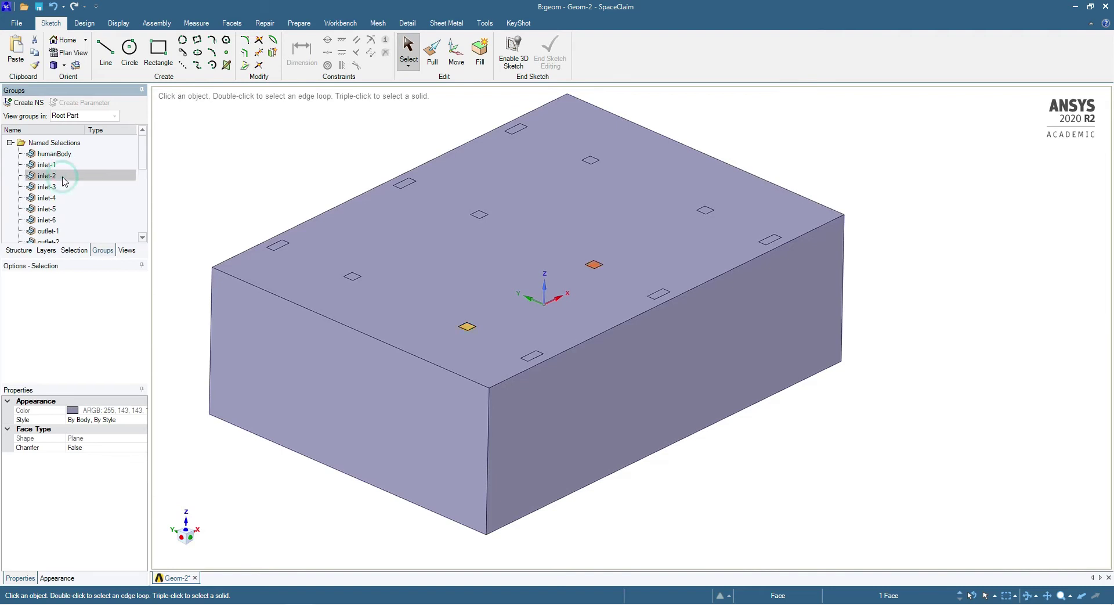
Highlight the inlet-3, inlet-4, inlet-5 and inlet-6 named selections to locate their faces on the ceiling.
click(66, 187)
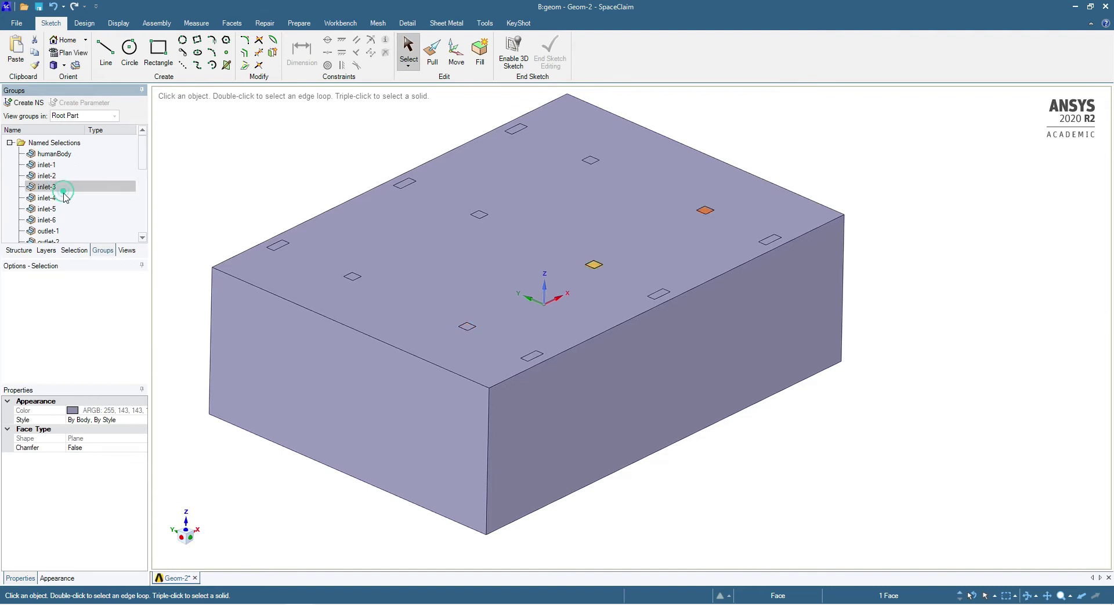
click(66, 197)
click(63, 208)
click(59, 221)
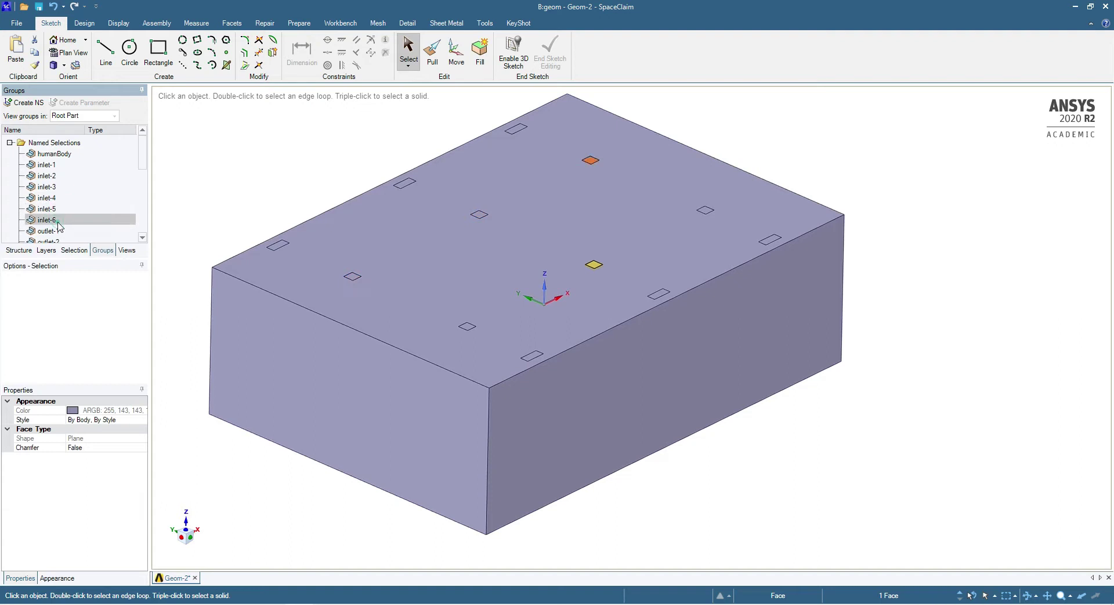
Highlight the named selections outlet-1 through outlet-6 one after another to locate the outlet faces on the ceiling.
scroll(70, 215, down, 1)
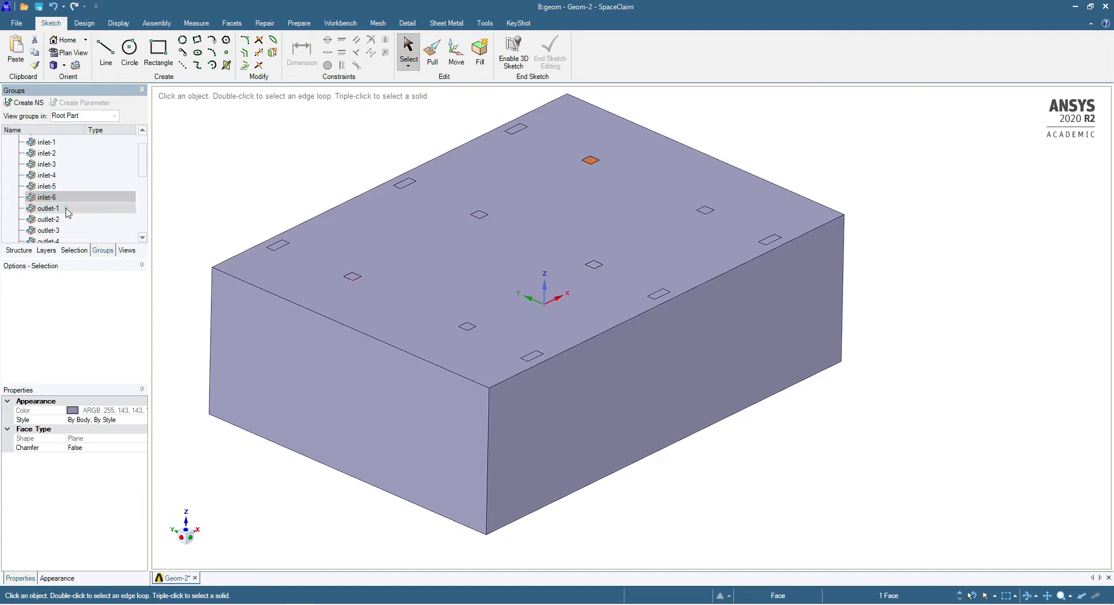
click(66, 208)
click(68, 219)
click(72, 231)
scroll(79, 226, down, 1)
click(81, 219)
click(81, 229)
scroll(81, 226, down, 1)
click(82, 218)
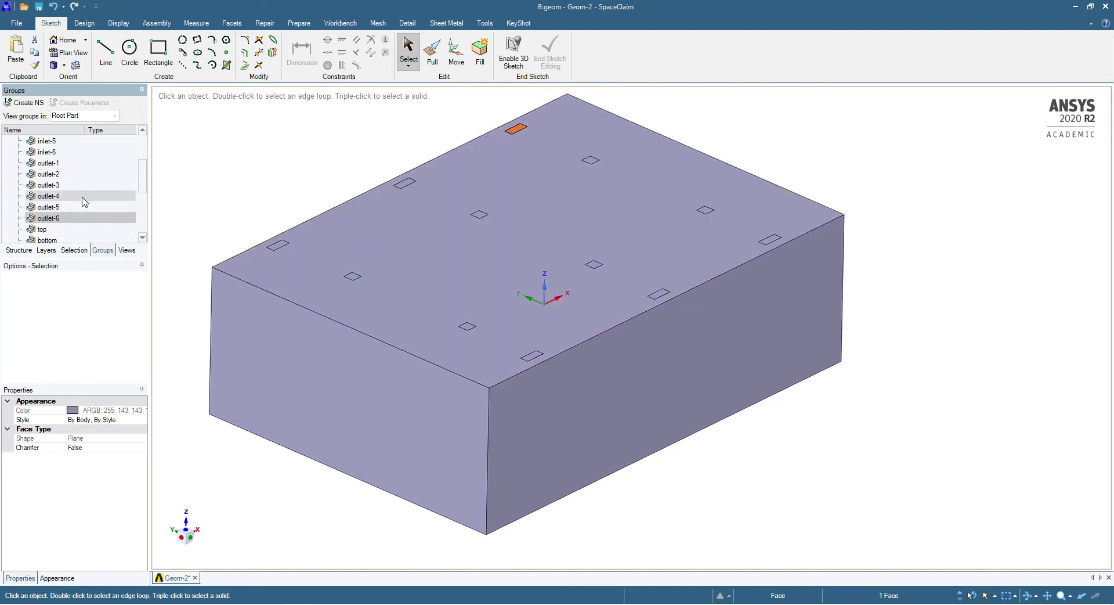
Highlight the top, bottom, ymin, yplus, xmin and xplus named selections to check the ceiling, floor and wall faces.
scroll(84, 204, down, 1)
click(75, 207)
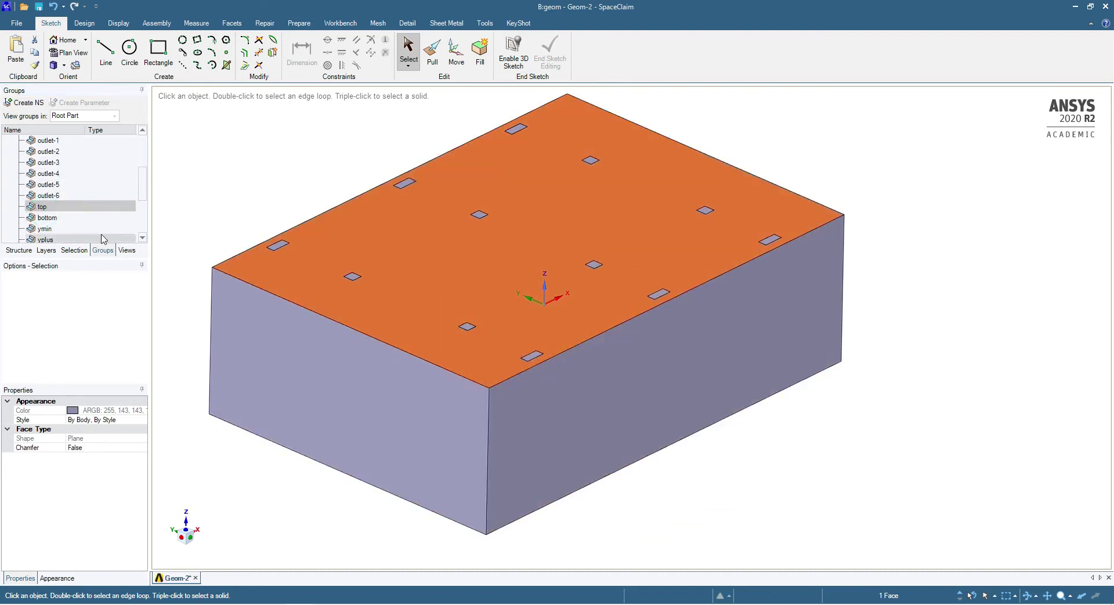
click(70, 218)
scroll(60, 227, down, 1)
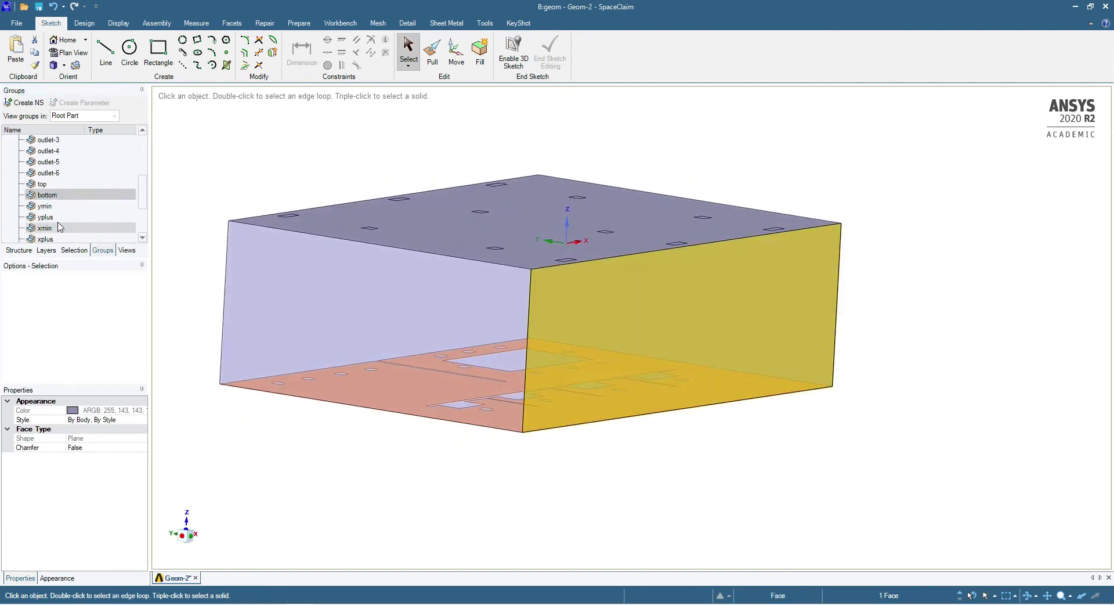
click(52, 206)
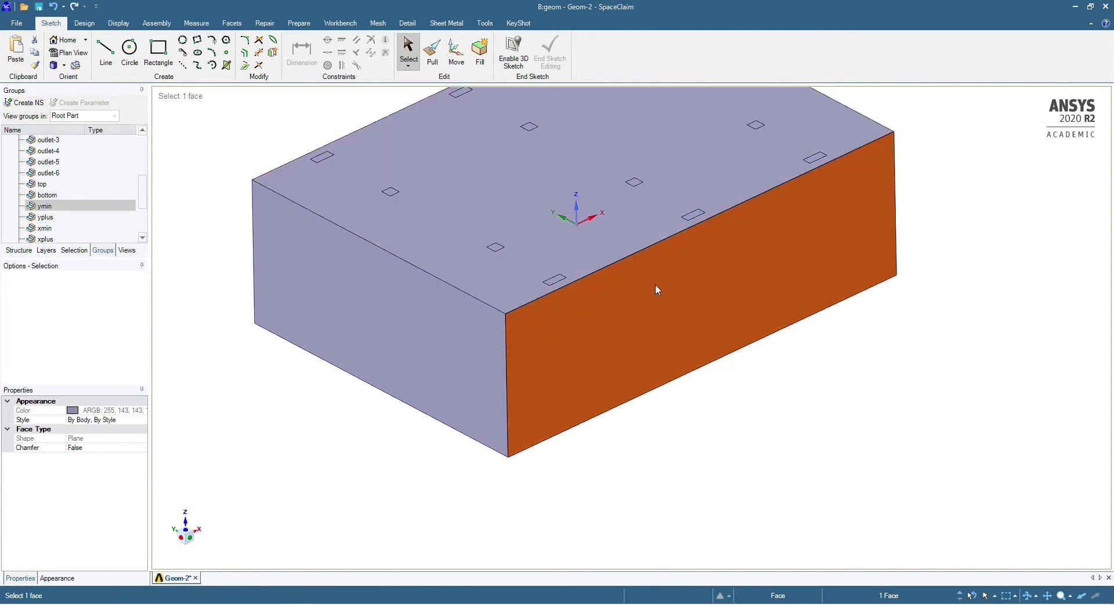
click(46, 216)
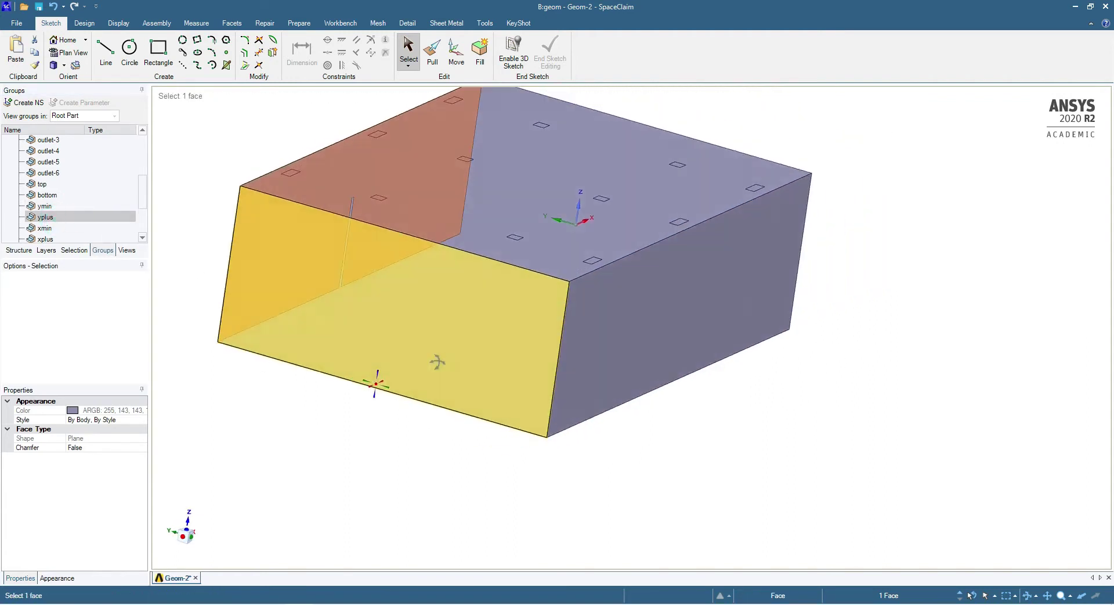
click(45, 228)
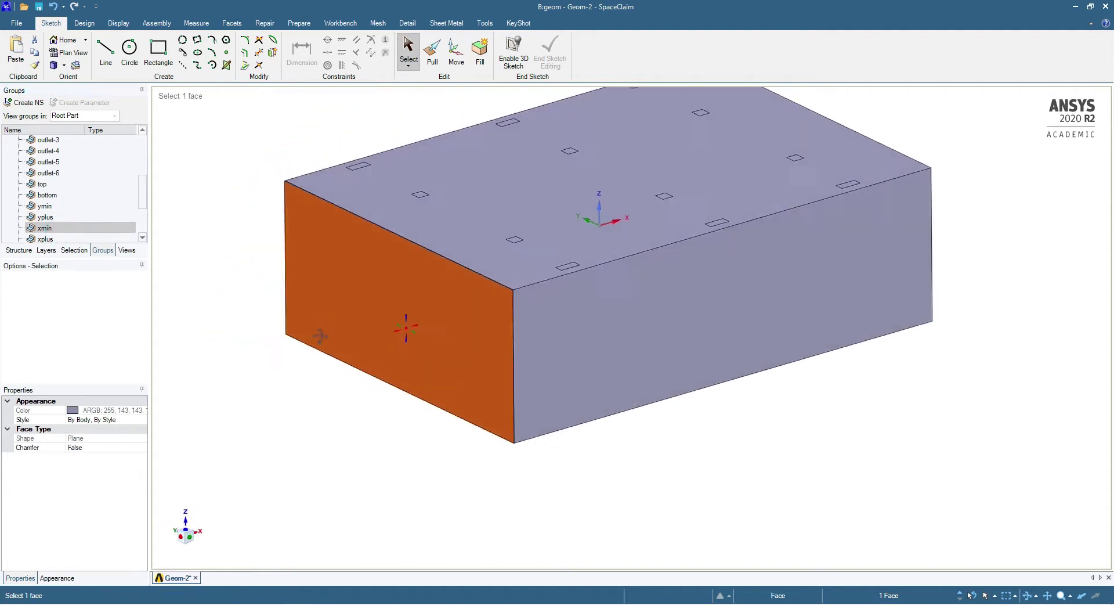
click(46, 239)
Highlight the meja-kecil and meja-besar named selections to inspect the small-table and large-table faces inside the room.
scroll(70, 224, down, 2)
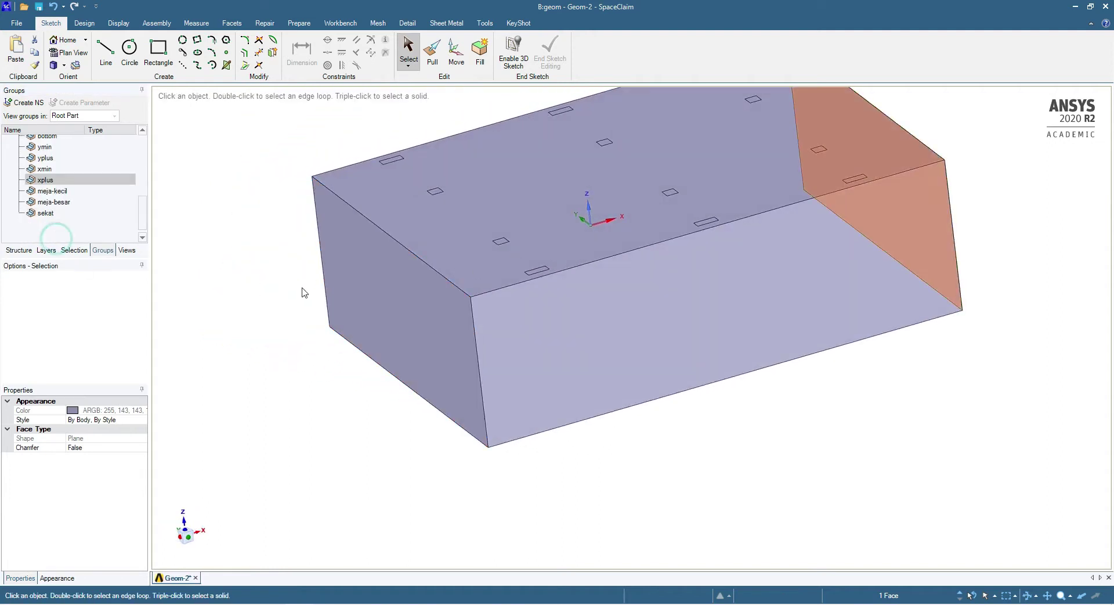
click(67, 190)
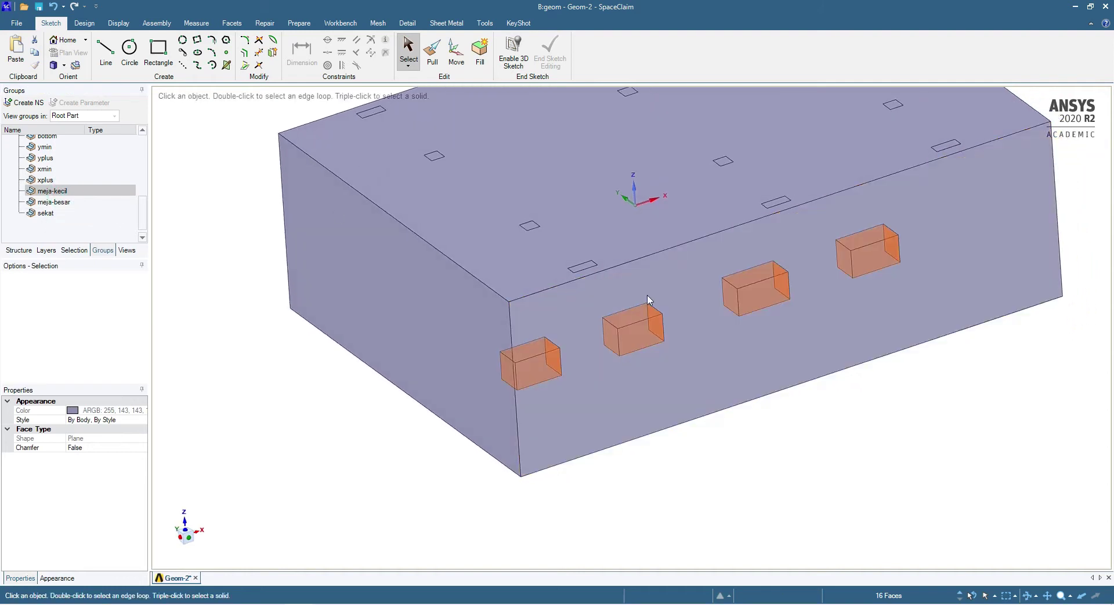
mouse_move(668, 503)
middle_down()
mouse_move(686, 440)
mouse_move(677, 338)
mouse_move(669, 405)
middle_up()
click(54, 201)
middle_drag(627, 441, 539, 499)
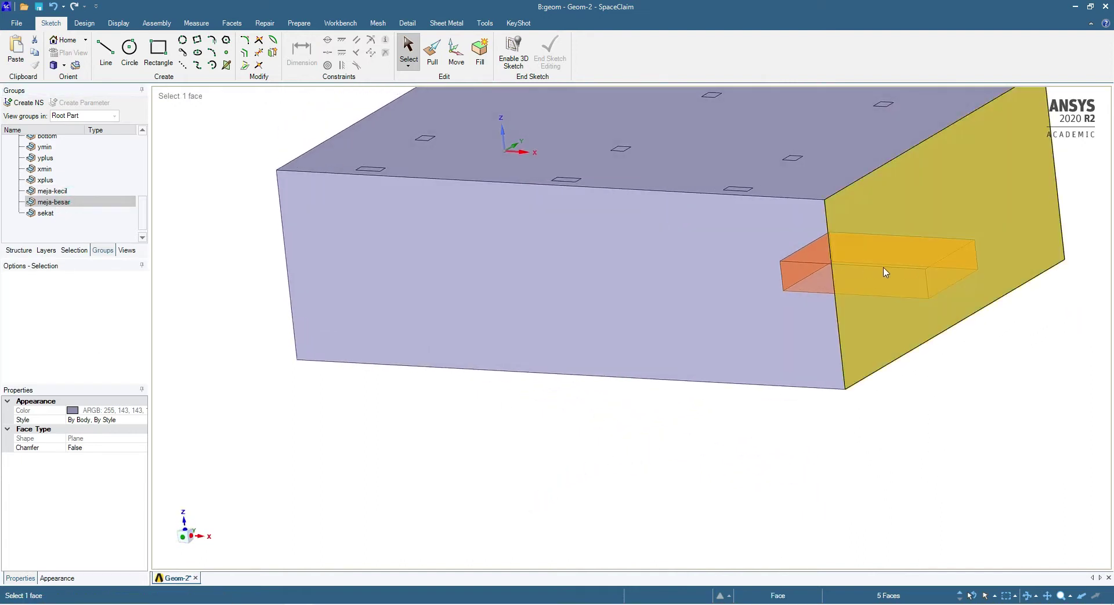
Highlight the sekat named selection and inspect the partition faces from below the floor.
key(h)
click(55, 213)
middle_drag(464, 410, 482, 358)
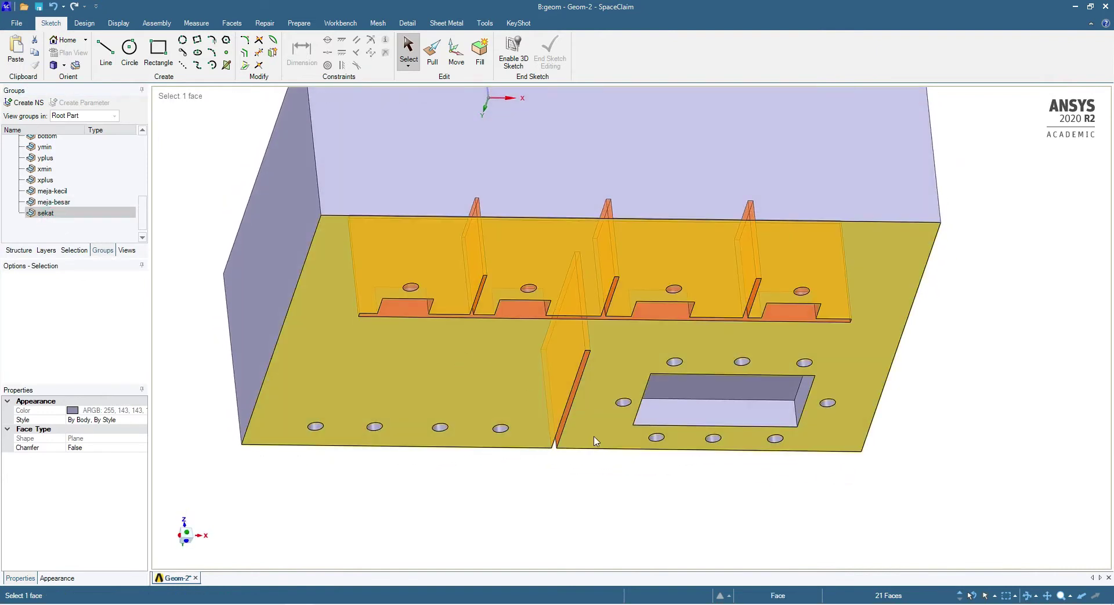
Select the ceiling face as a candidate for a new named selection and clear the selection again.
scroll(491, 499, down, 5)
middle_drag(490, 527, 592, 323)
click(470, 256)
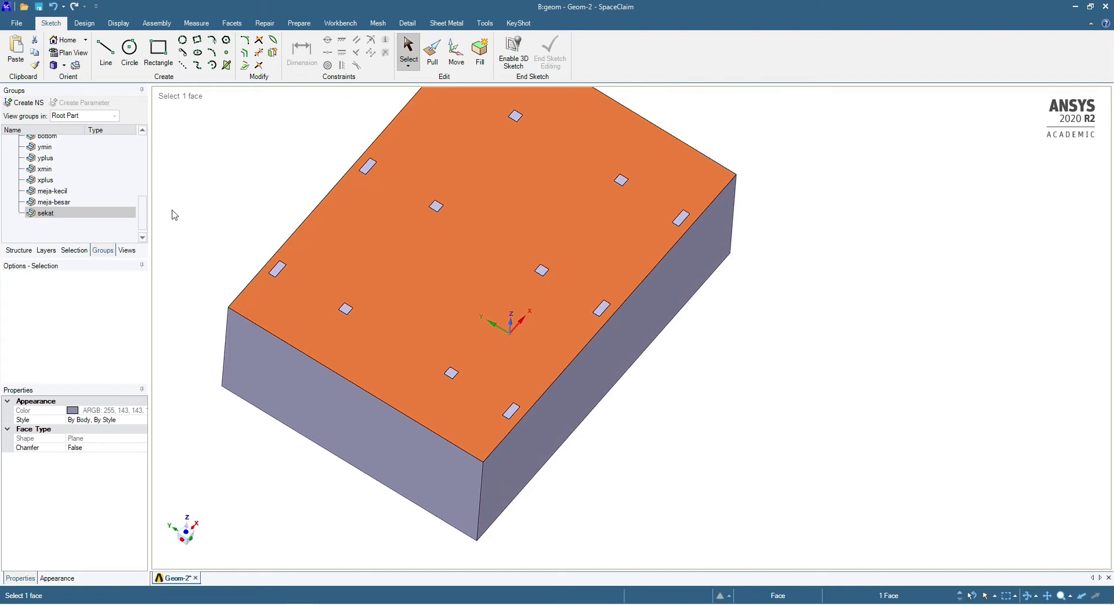
scroll(76, 198, up, 5)
scroll(244, 184, down, 2)
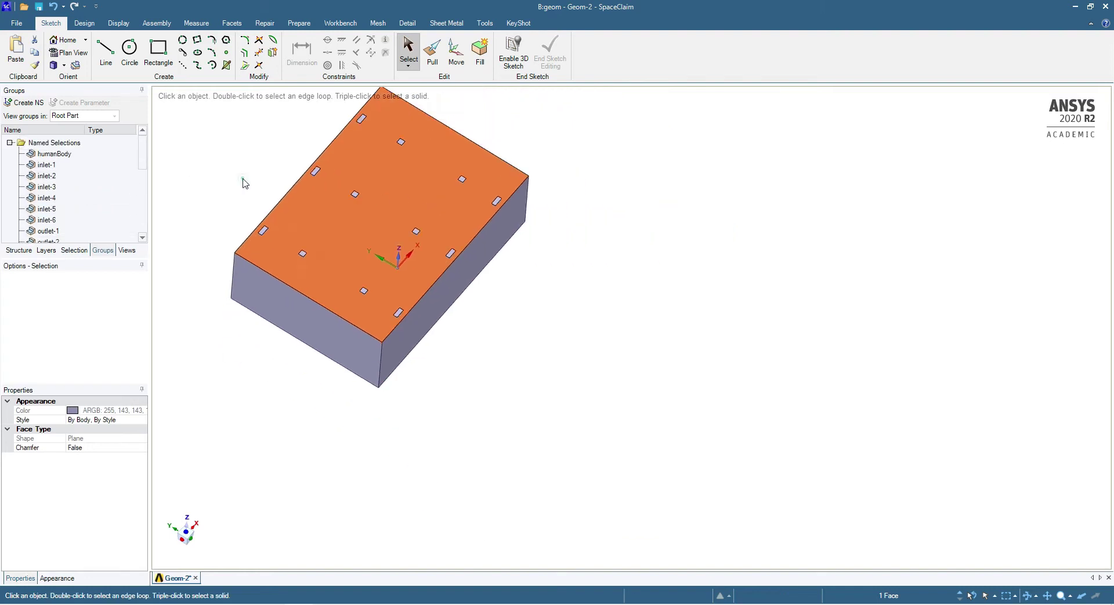
click(244, 180)
scroll(168, 143, up, 2)
click(423, 243)
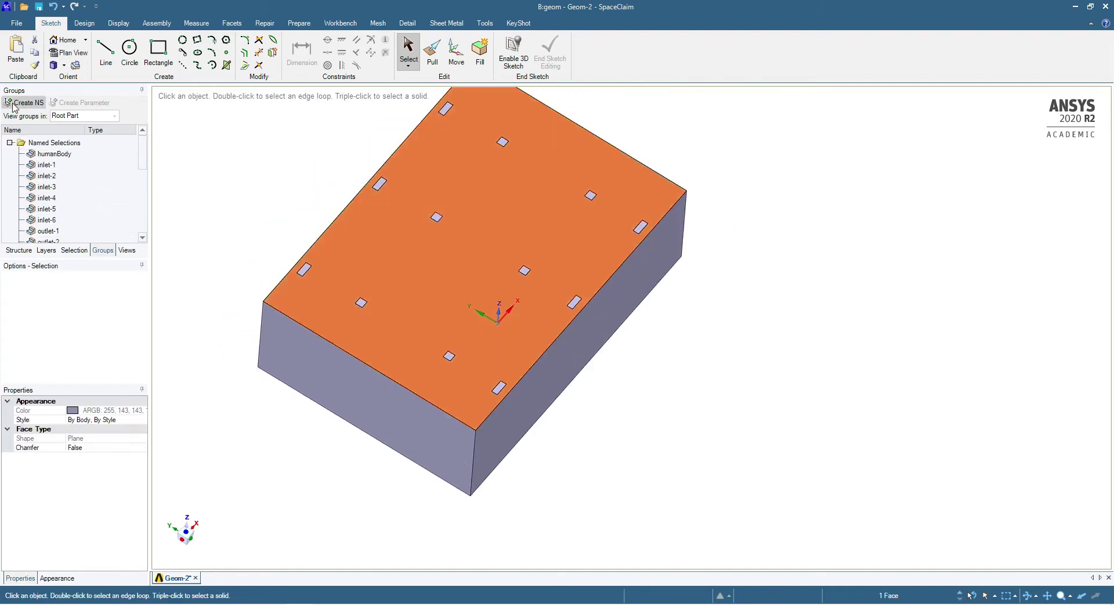
click(281, 180)
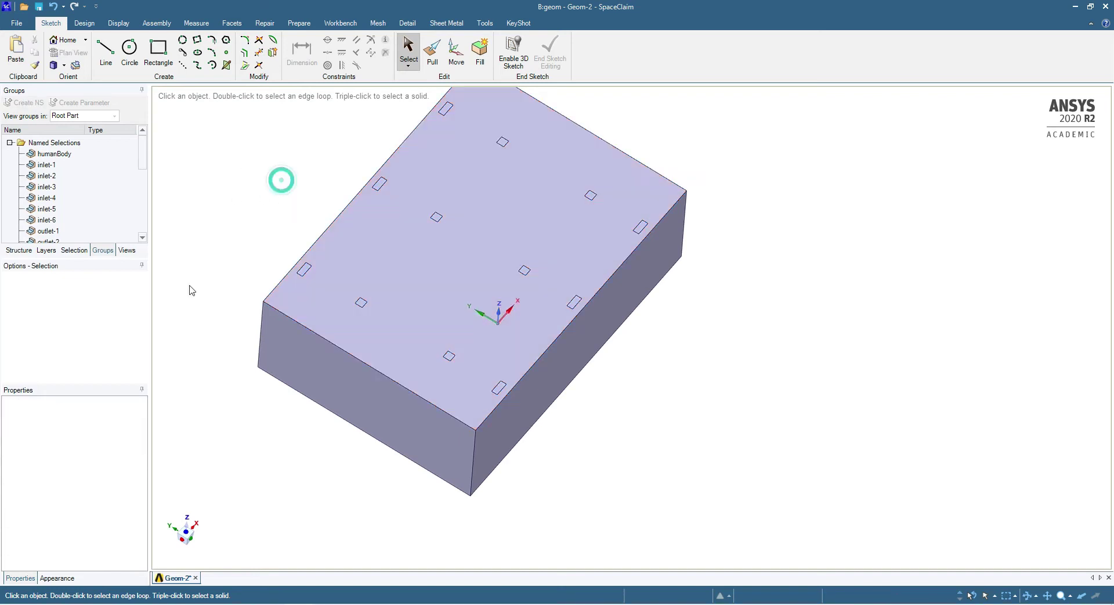
Recheck the meja-besar, sekat, meja-kecil, xmin, yplus and ymin named selections by highlighting their faces.
scroll(108, 198, down, 6)
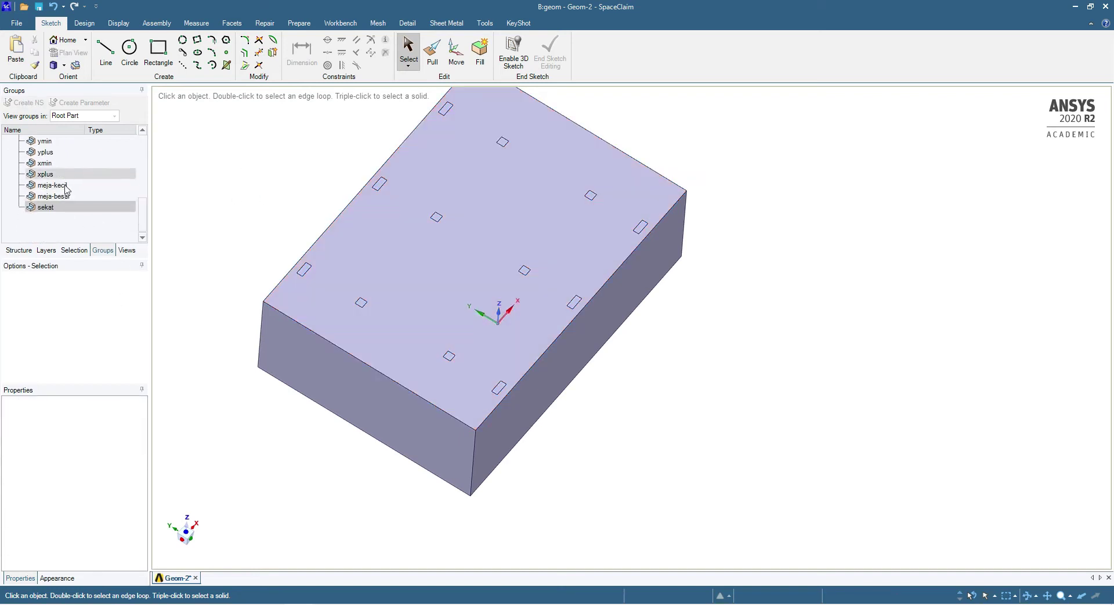
click(64, 199)
click(284, 226)
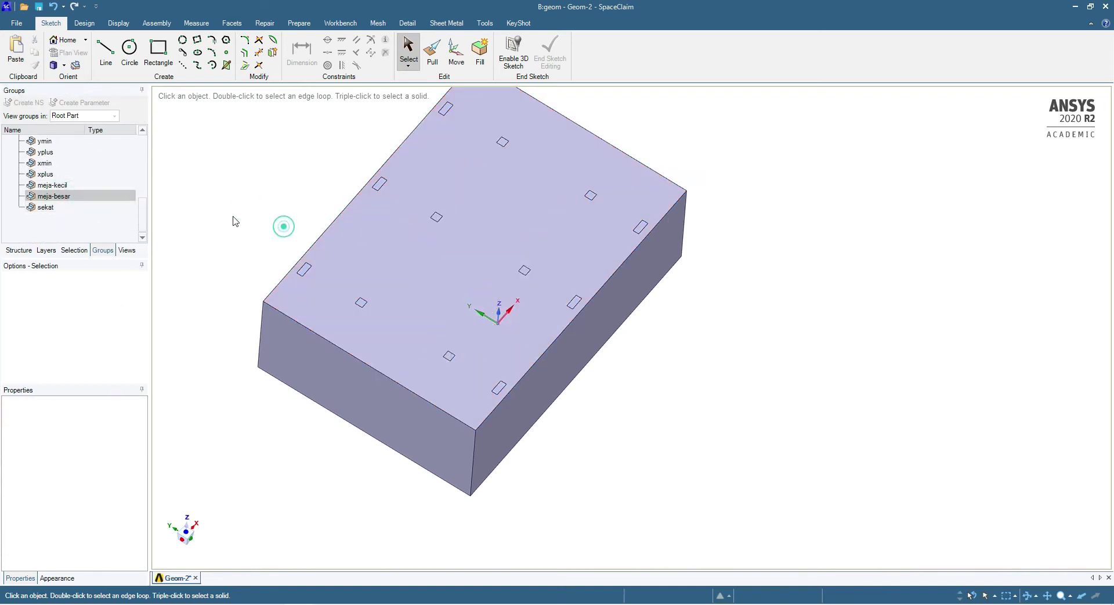
click(55, 209)
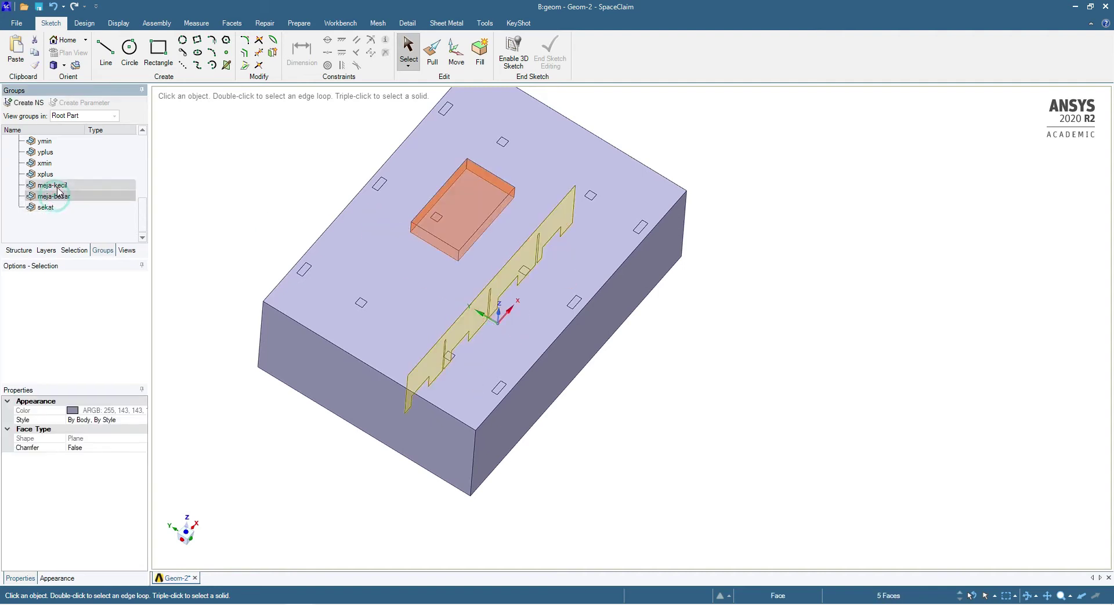
click(52, 184)
click(45, 163)
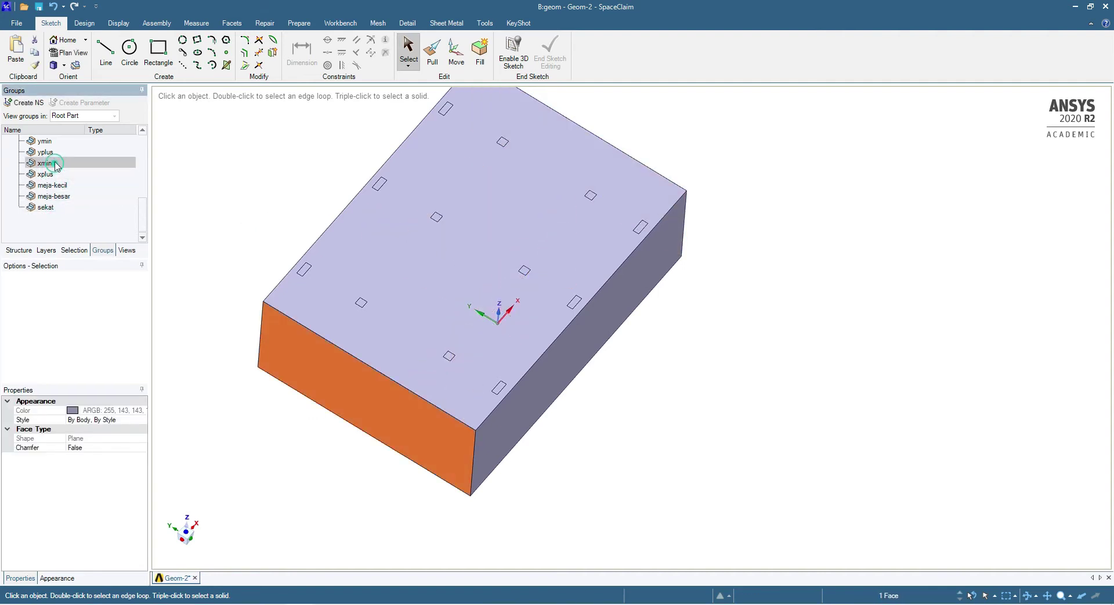
click(53, 152)
click(45, 141)
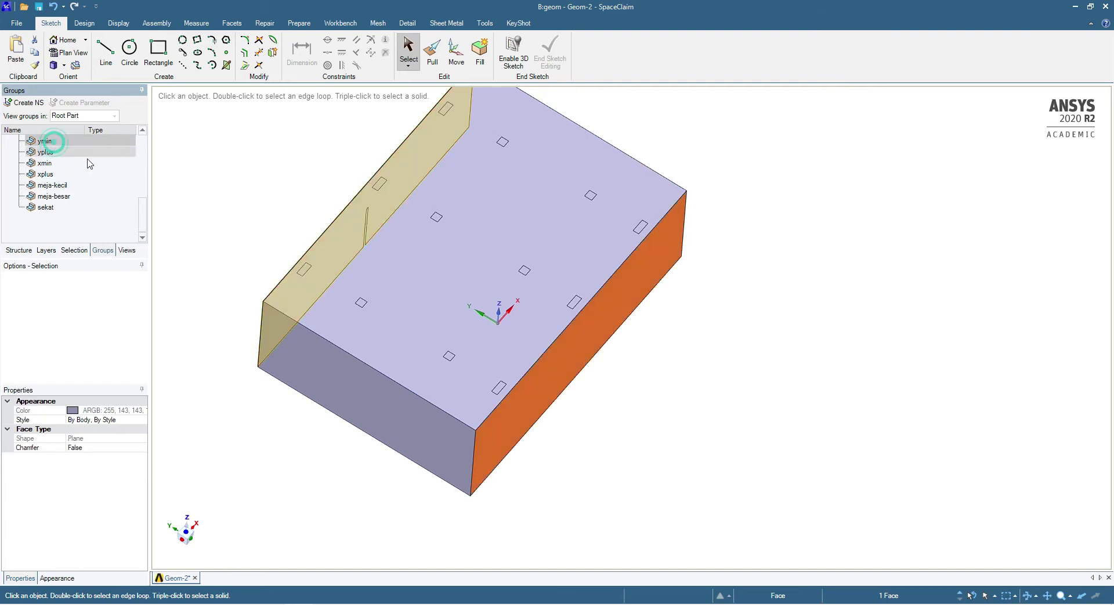
middle_drag(447, 356, 416, 418)
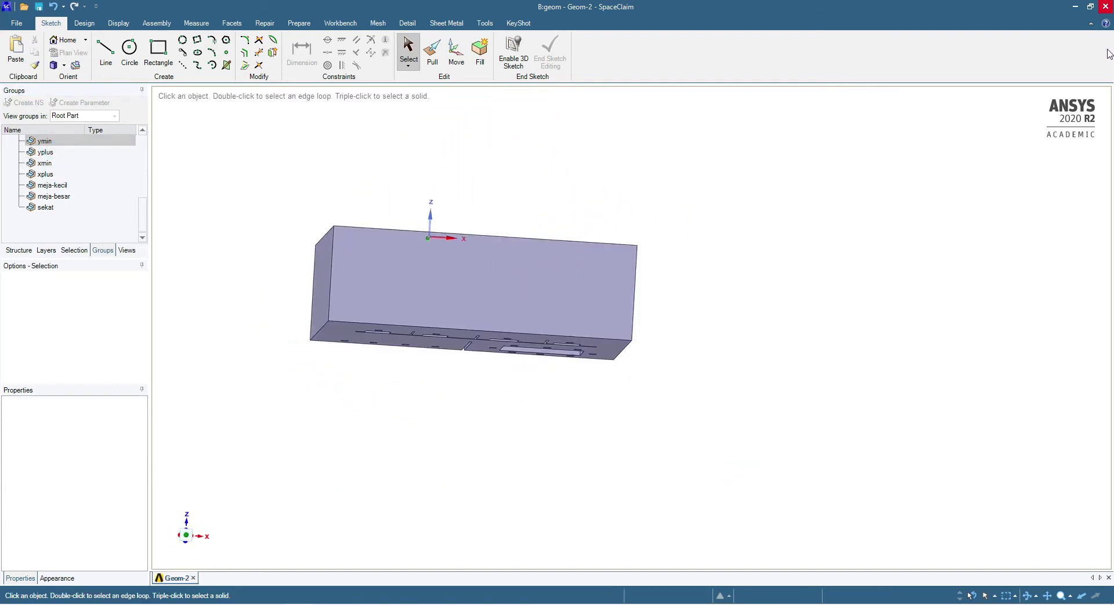
Close SpaceClaim to return to the Workbench project and check the geom system's link to the Fluent meshing system.
click(1105, 7)
click(560, 312)
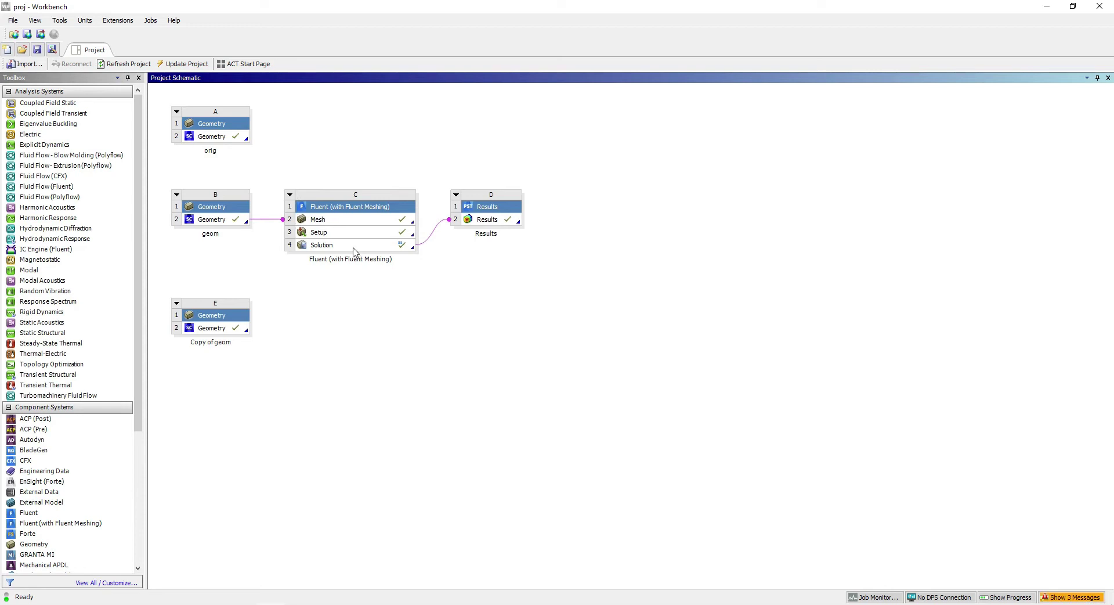
click(231, 221)
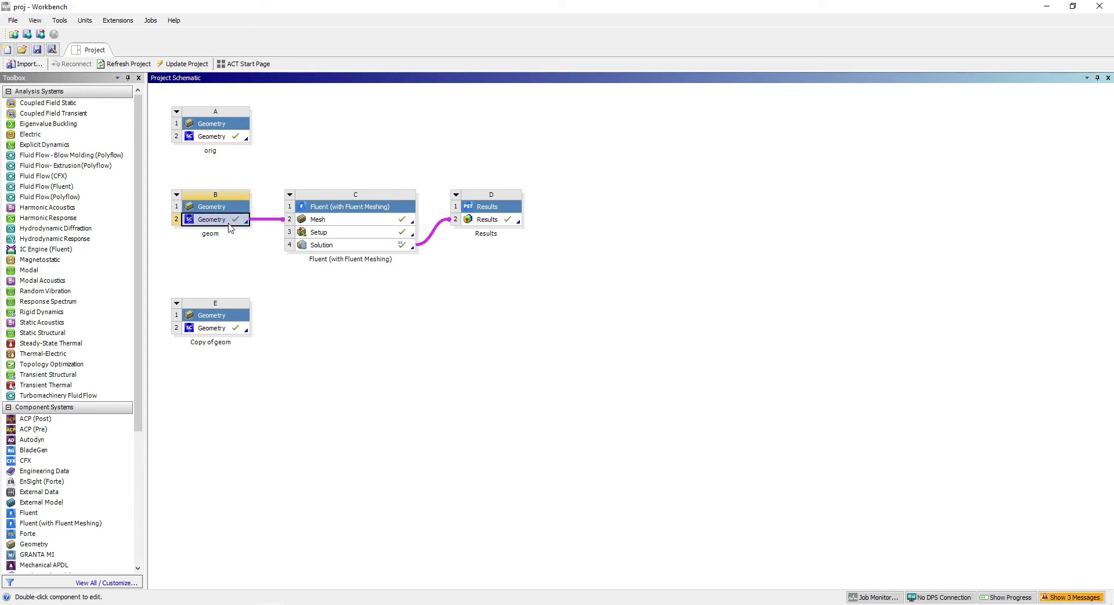
click(242, 246)
scroll(70, 313, down, 4)
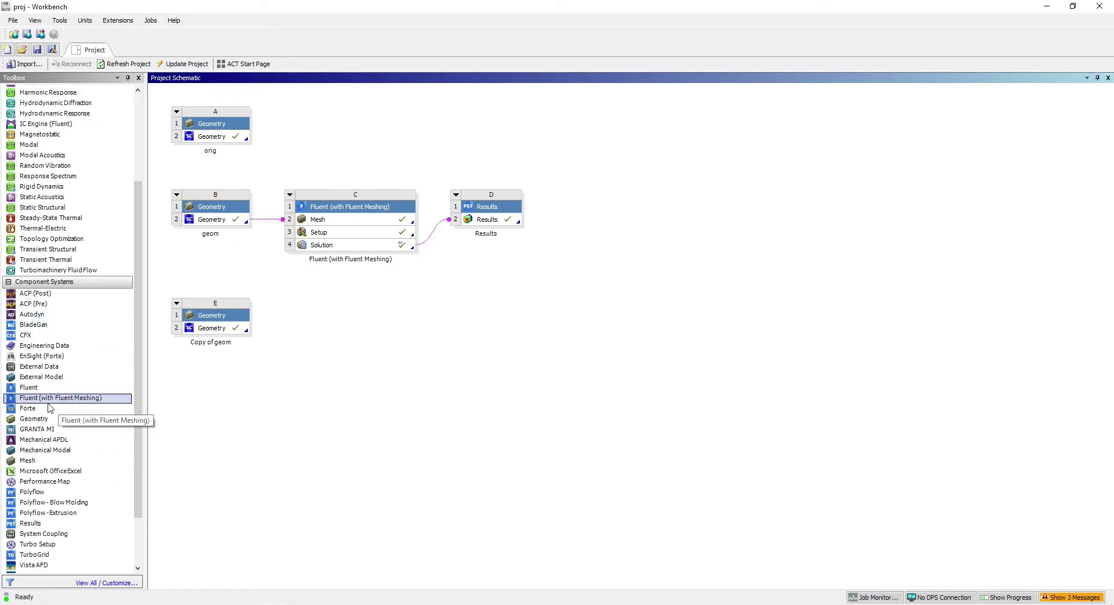
drag(58, 405, 300, 295)
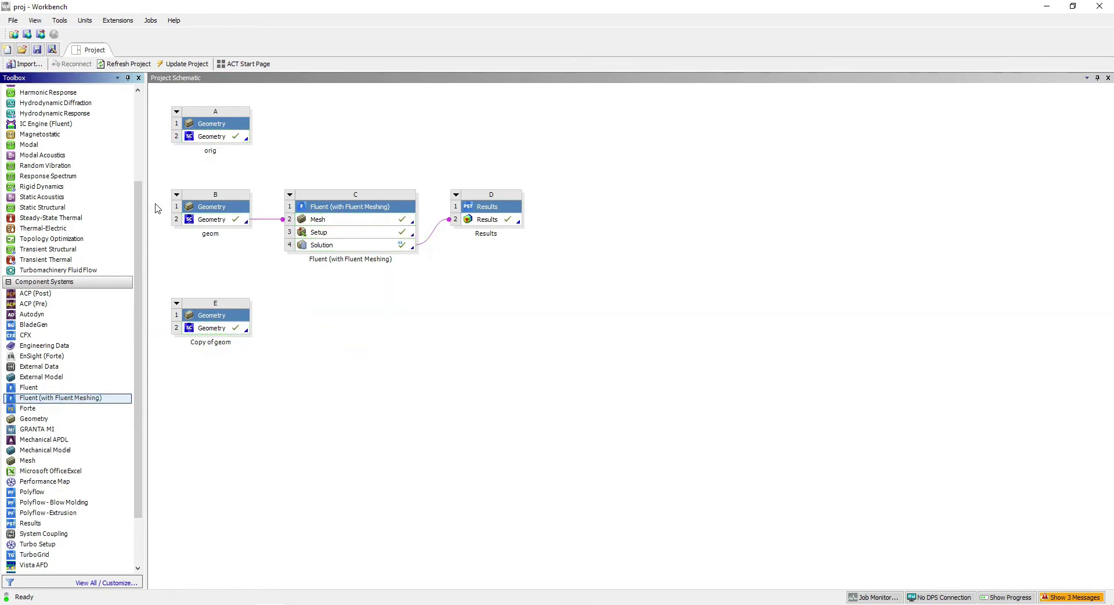
scroll(31, 351, up, 3)
scroll(75, 383, down, 4)
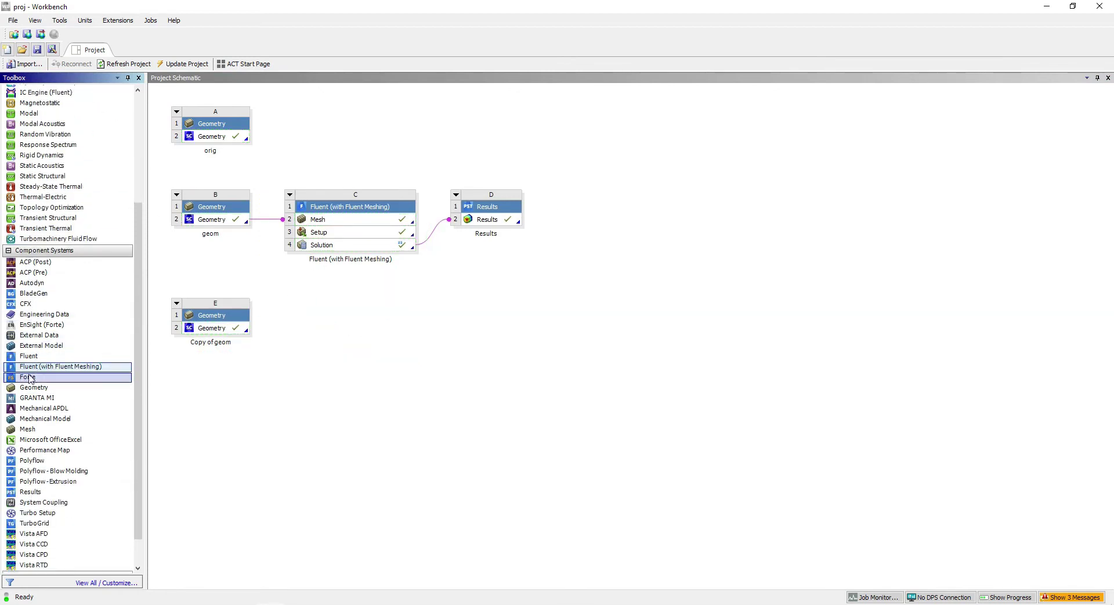
drag(27, 430, 317, 262)
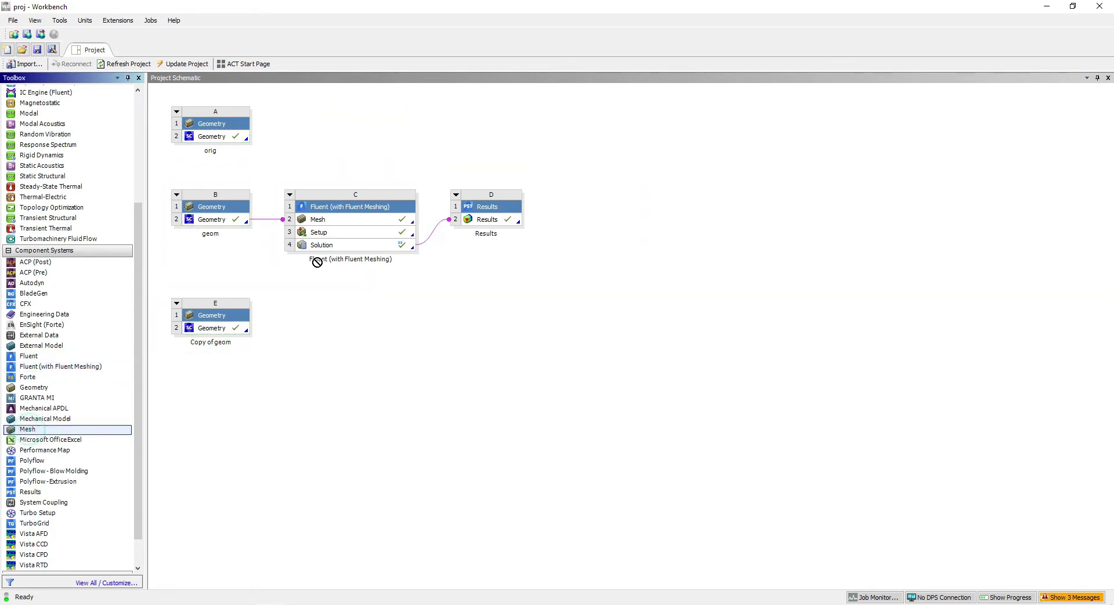
drag(46, 431, 47, 432)
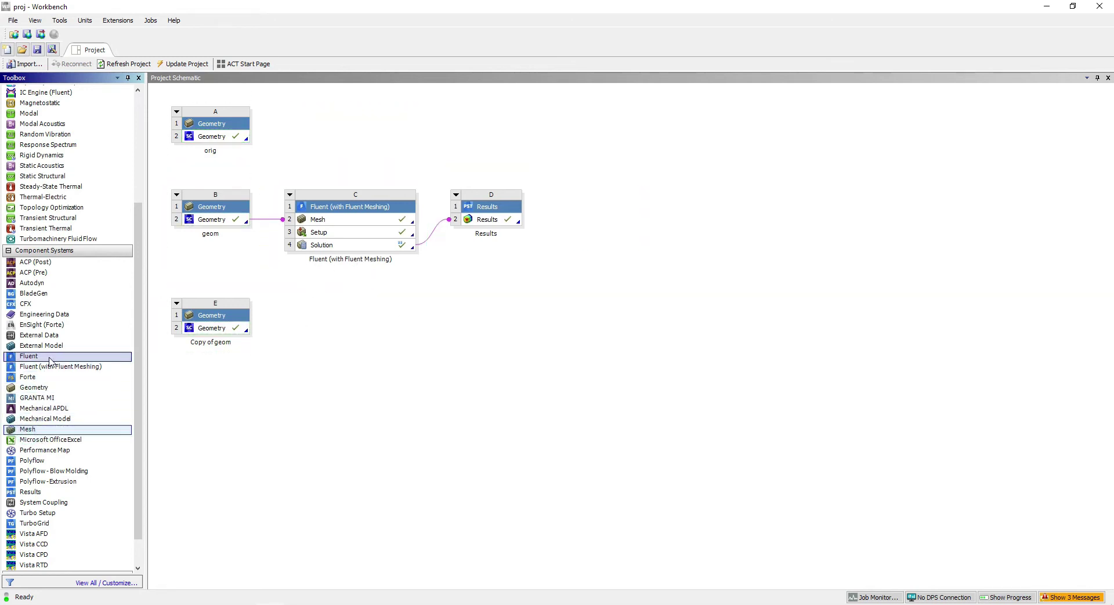
click(44, 367)
drag(55, 366, 346, 209)
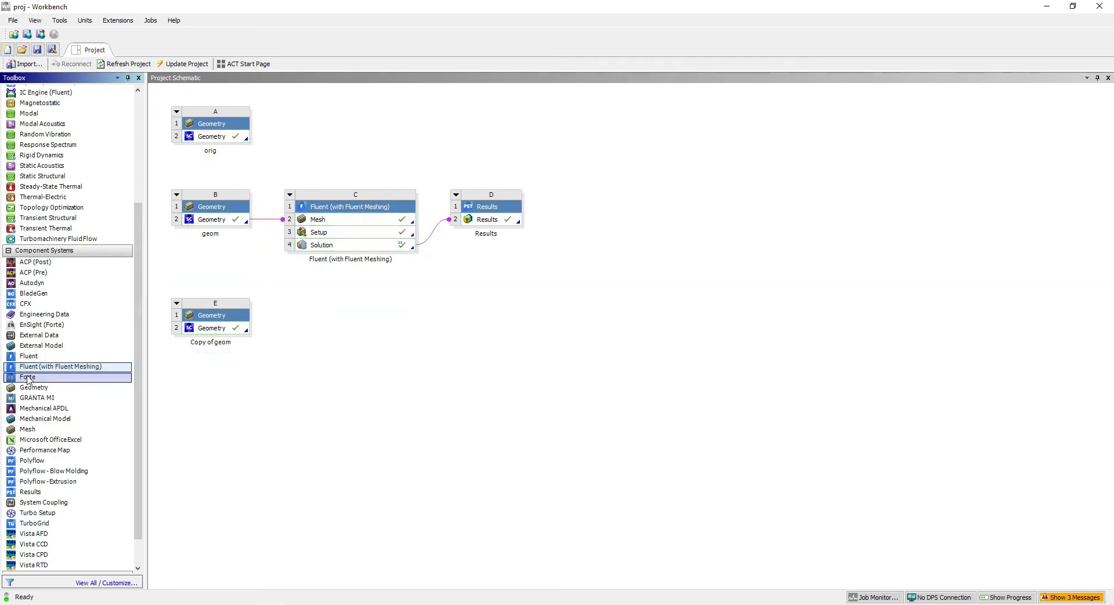
Open the Mesh cell of the Fluent (with Fluent Meshing) system and start Fluent from the launcher.
click(335, 224)
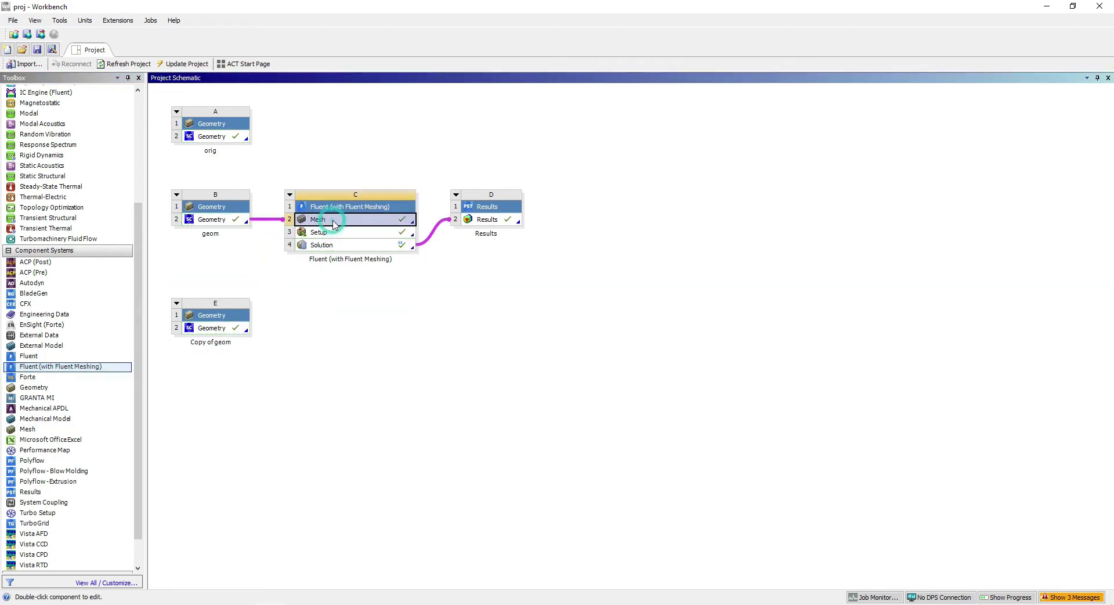
double_click(343, 223)
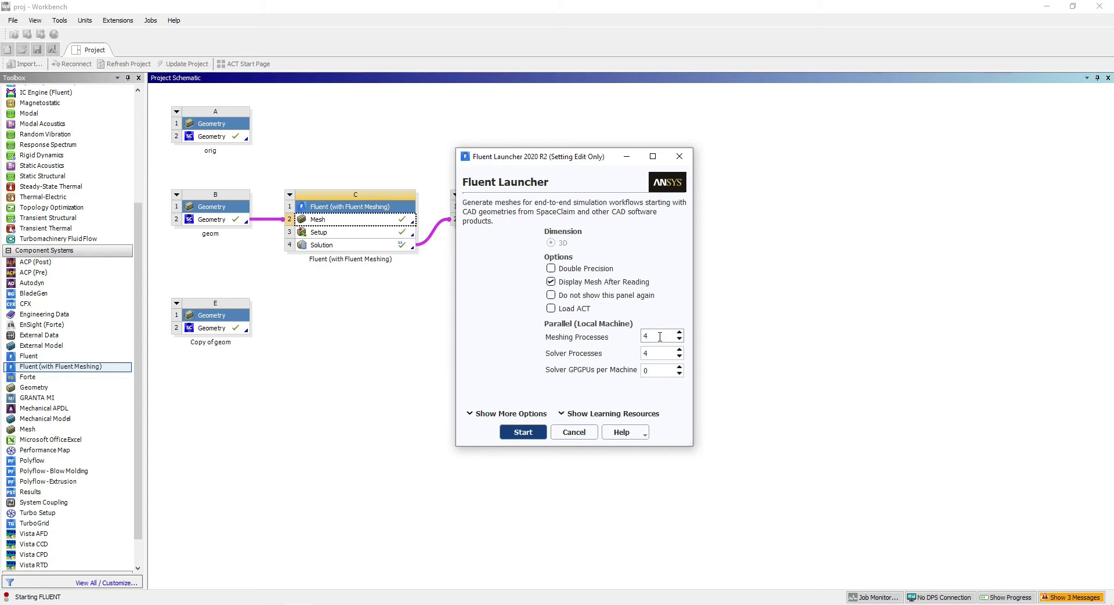
click(525, 435)
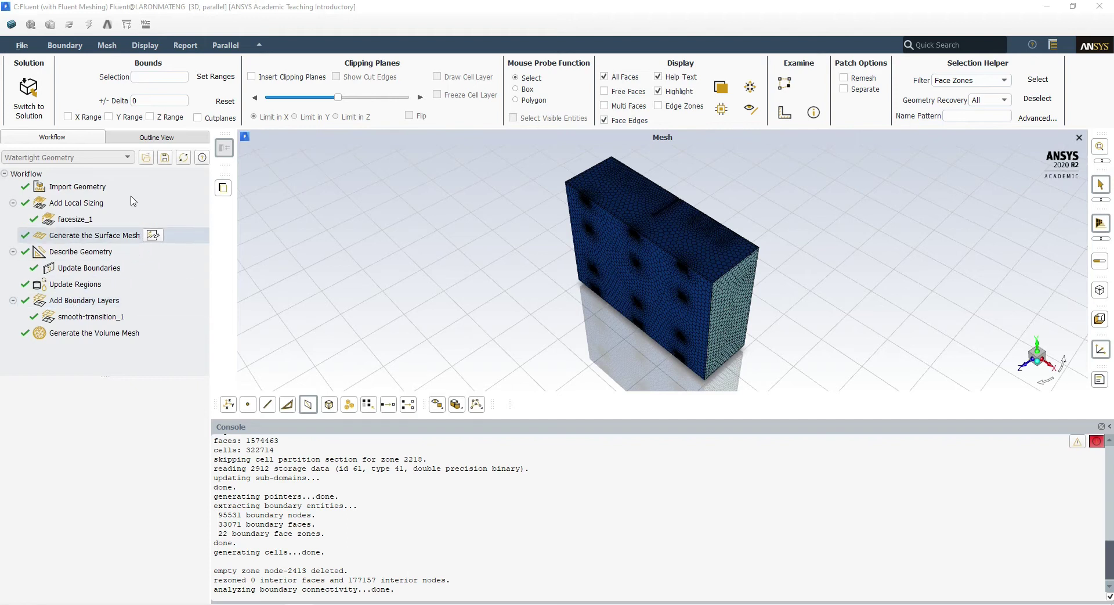
click(664, 274)
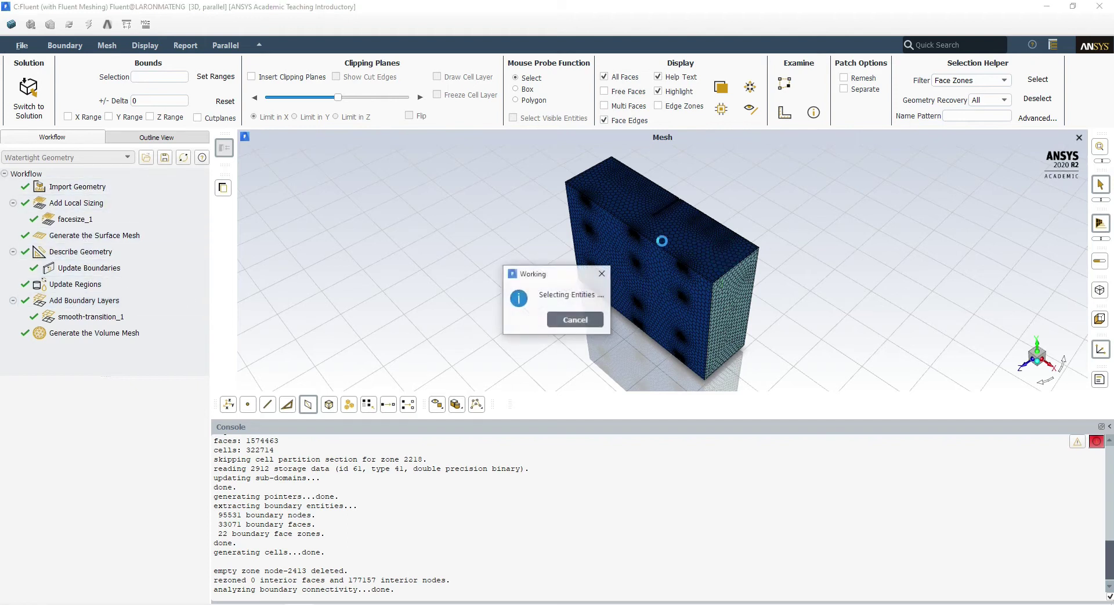
Review the Import Geometry task's file format, units and source file, and view the room mesh from another side.
click(831, 162)
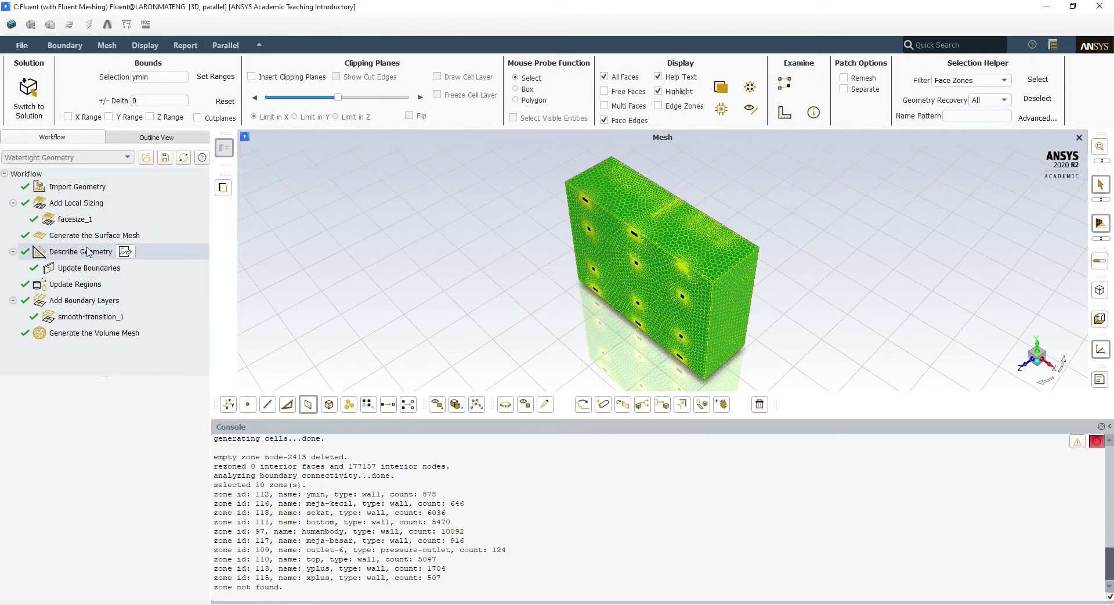
click(90, 185)
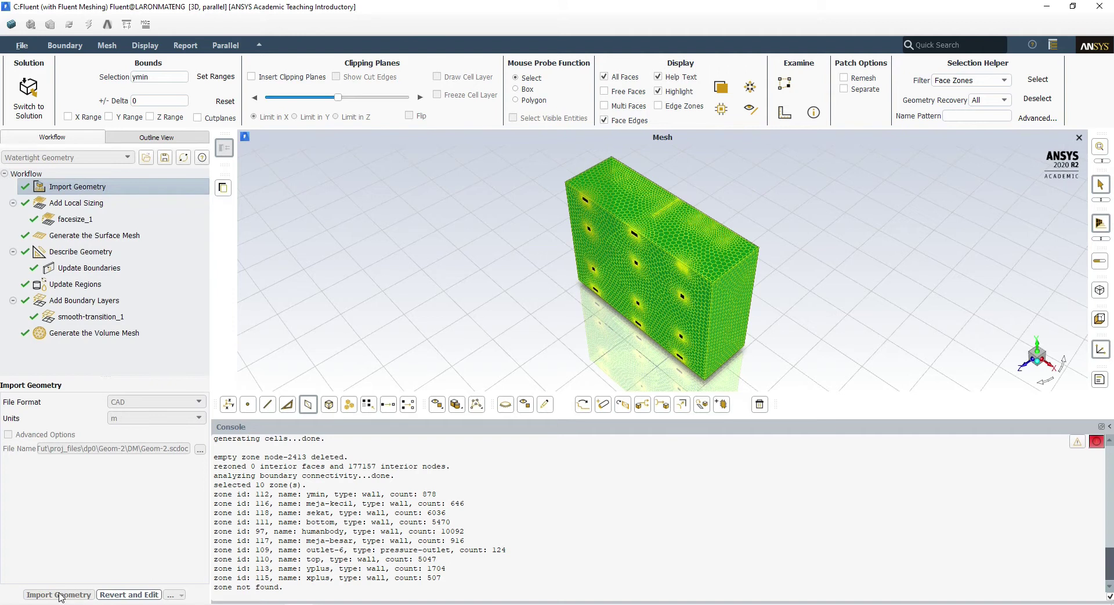
drag(623, 322, 693, 284)
scroll(684, 218, up, 1)
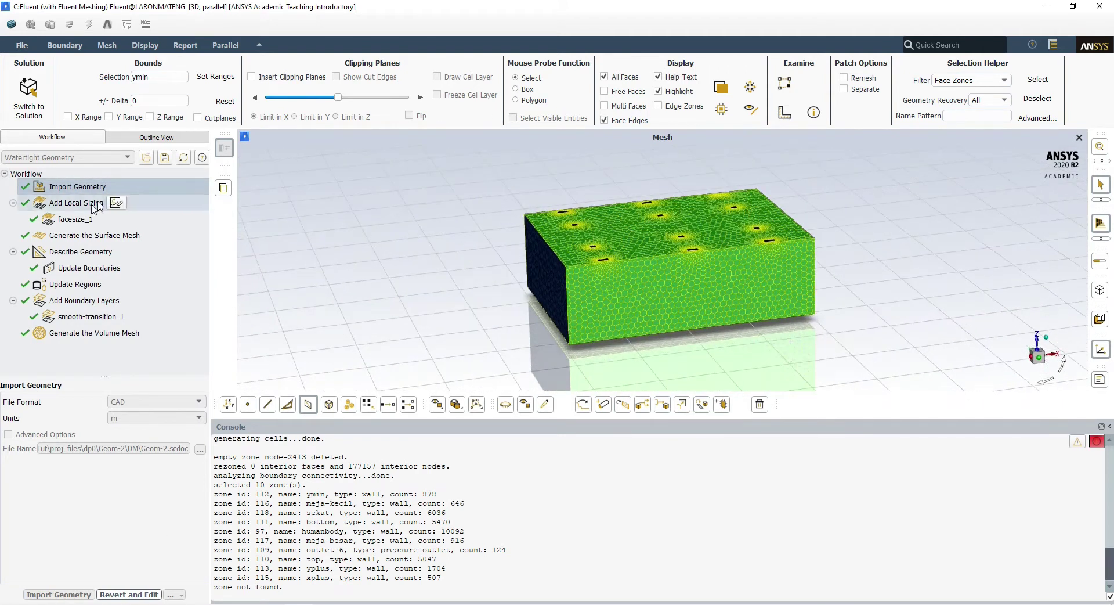
Review the Add Local Sizing task and its facesize_1 control, examining the inlet and outlet faces it covers on the ceiling.
click(82, 204)
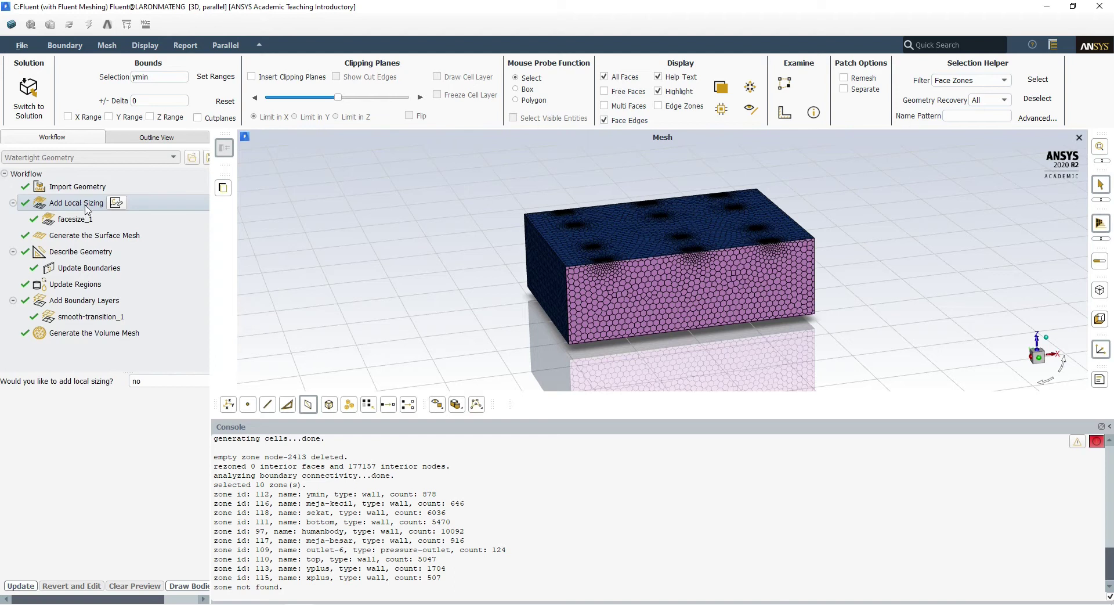
click(77, 186)
click(83, 202)
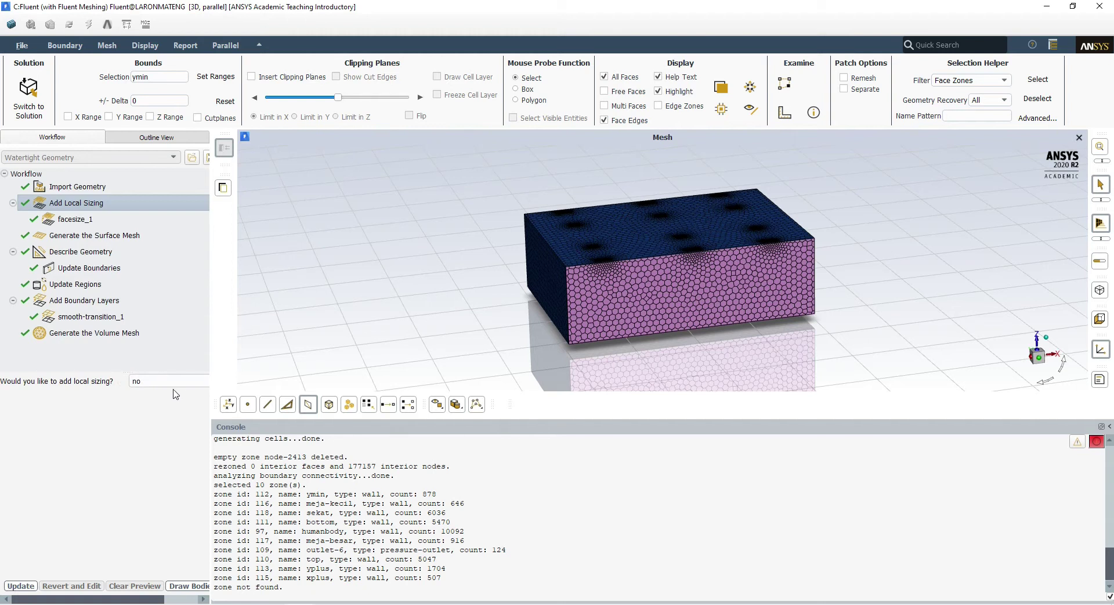
click(74, 218)
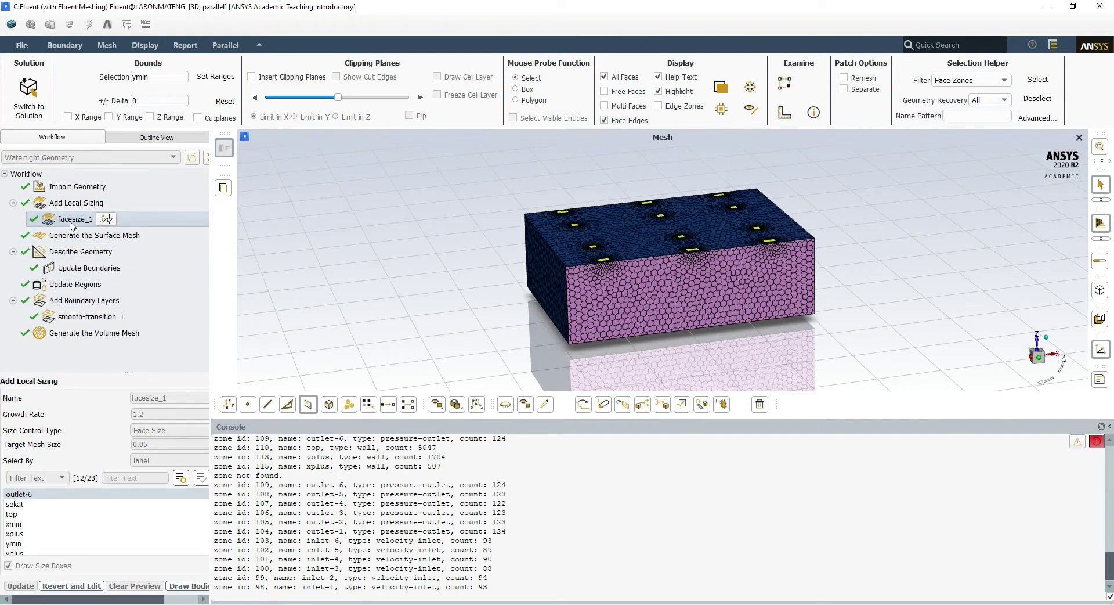
scroll(594, 259, up, 5)
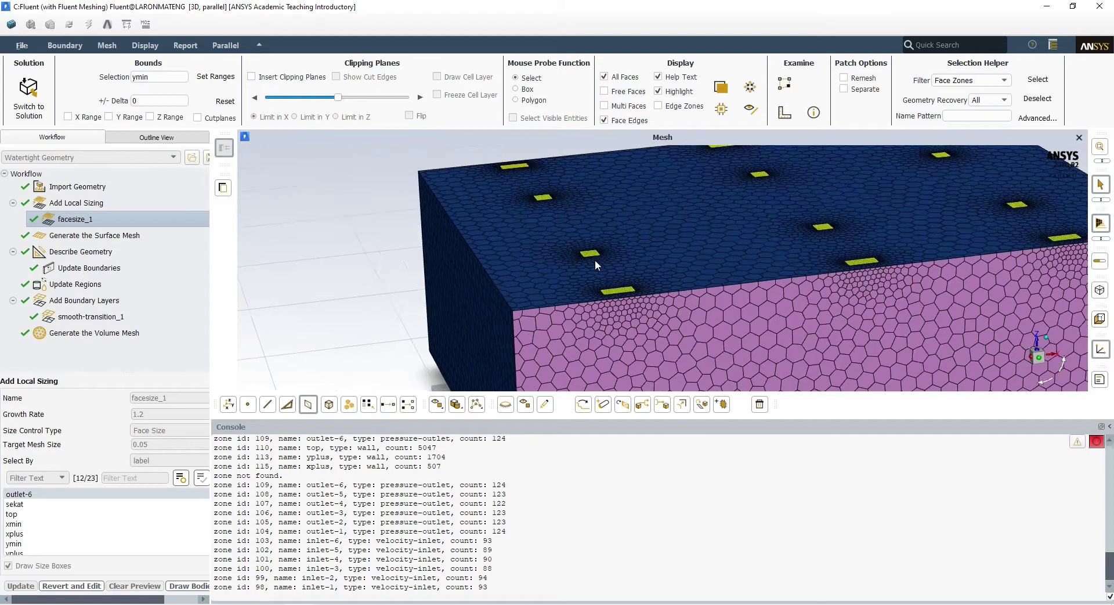
scroll(499, 267, down, 5)
scroll(576, 277, up, 5)
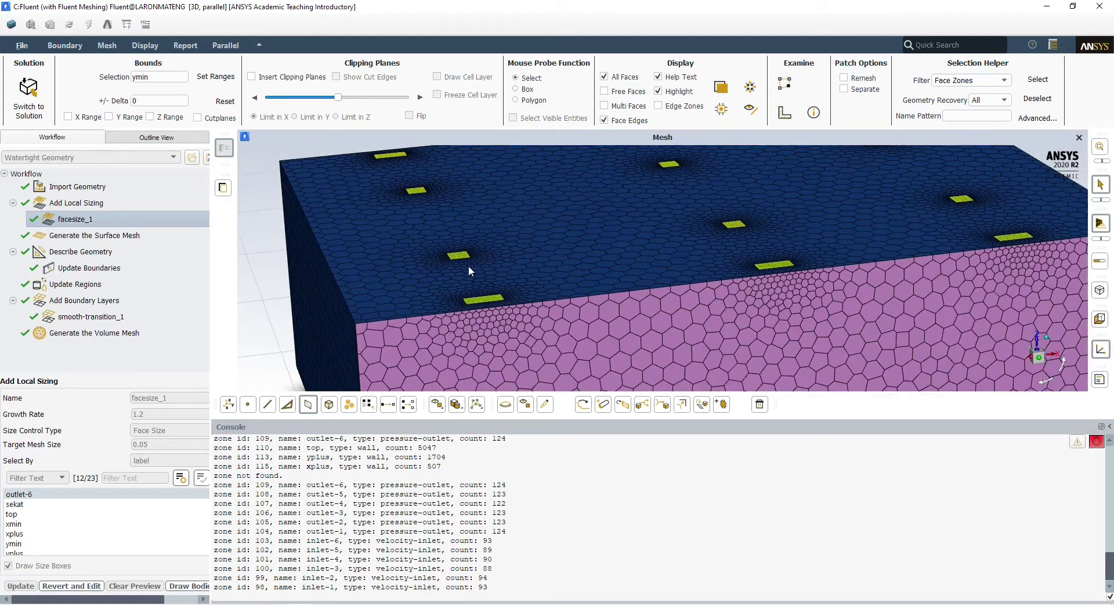
drag(529, 301, 476, 287)
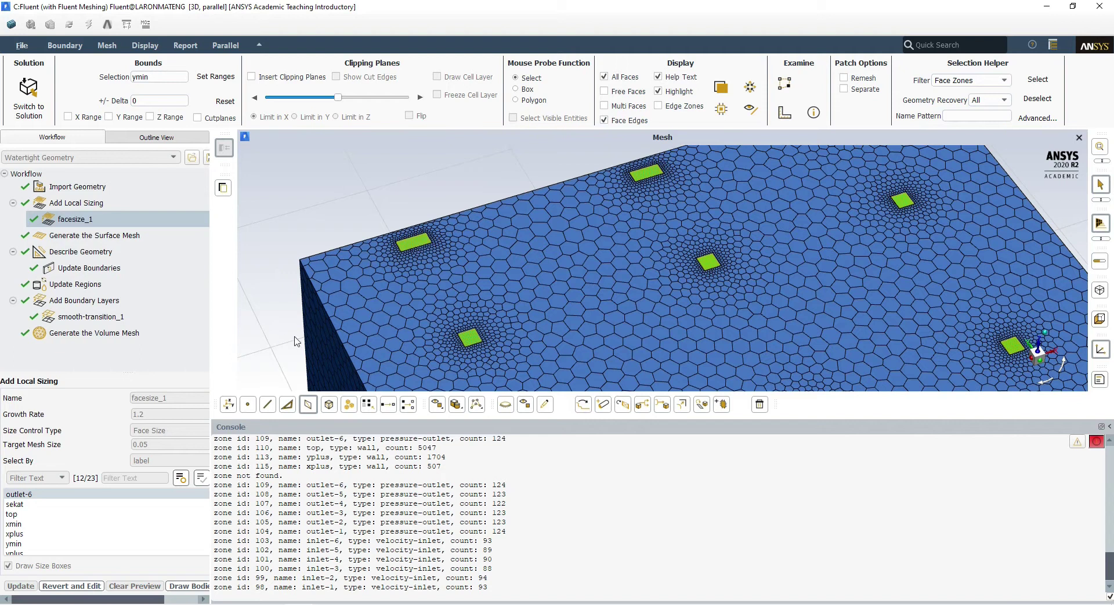
Compare the growth rate, control type and target mesh size of facesize_1 with the cells on one ceiling opening.
click(80, 218)
click(153, 428)
scroll(396, 333, up, 5)
scroll(394, 333, up, 2)
scroll(374, 319, down, 3)
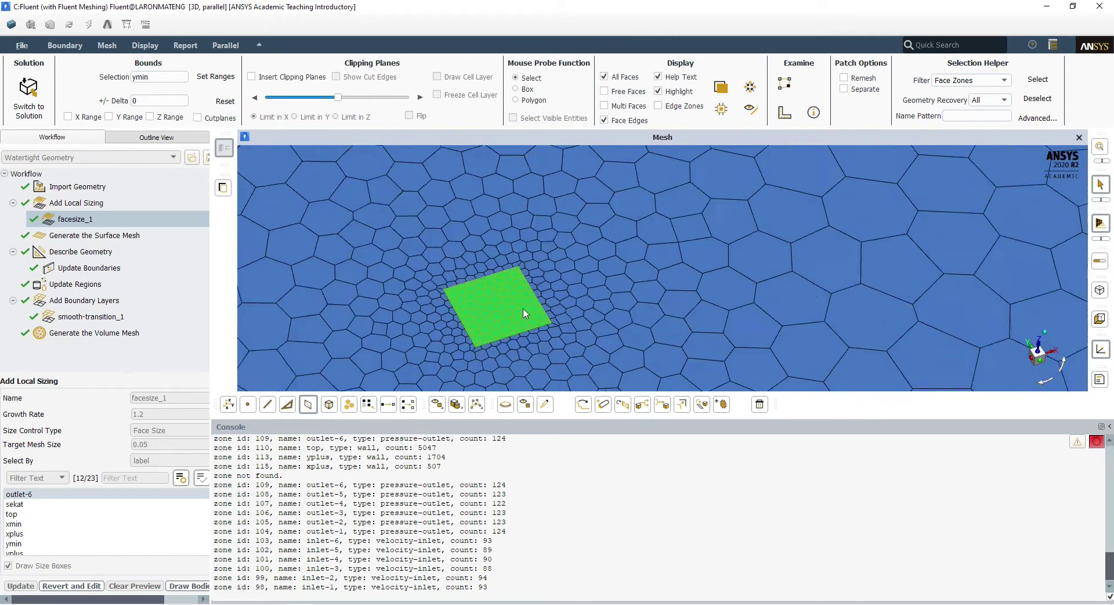
scroll(498, 317, up, 6)
scroll(498, 316, up, 3)
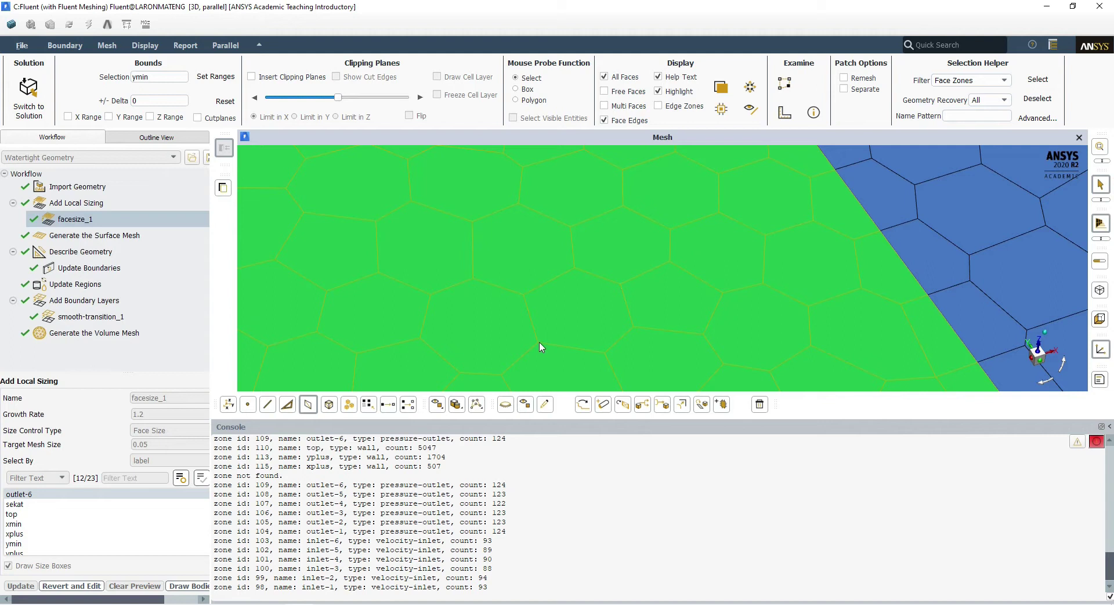
Check which outlet labels are selected in facesize_1 and examine the mesh grading across the ceiling openings.
scroll(110, 529, up, 3)
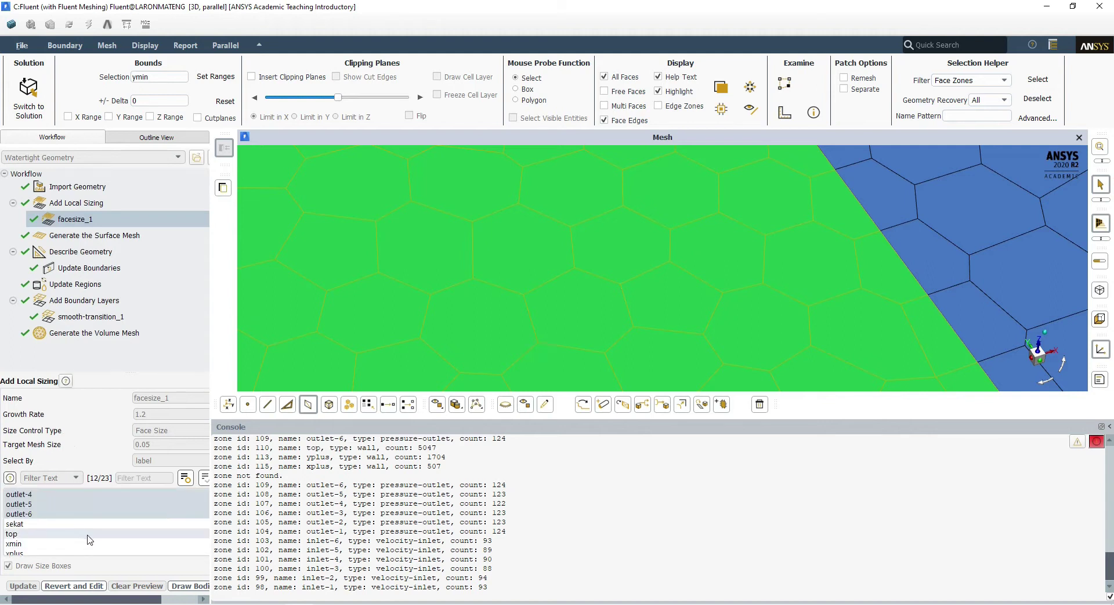
scroll(110, 530, down, 2)
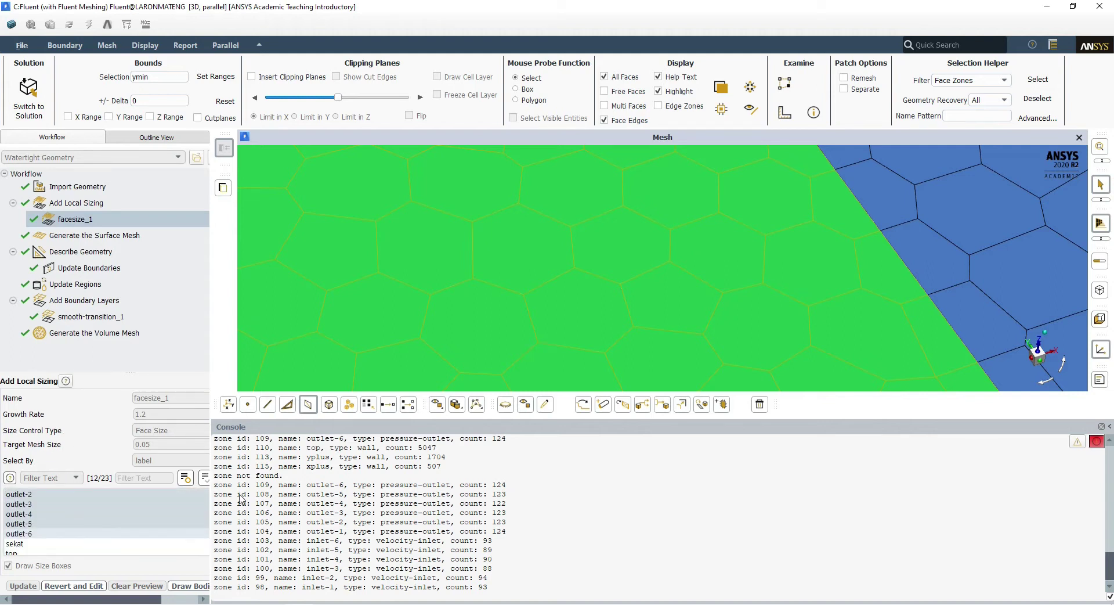
scroll(567, 259, down, 5)
scroll(569, 278, down, 5)
scroll(719, 221, up, 8)
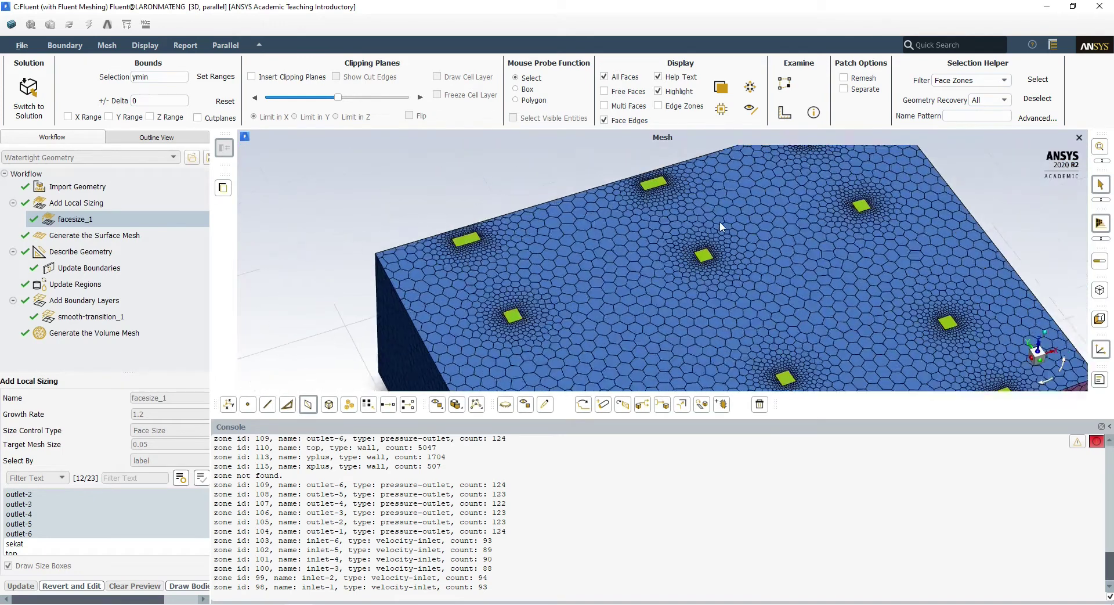
scroll(496, 280, down, 5)
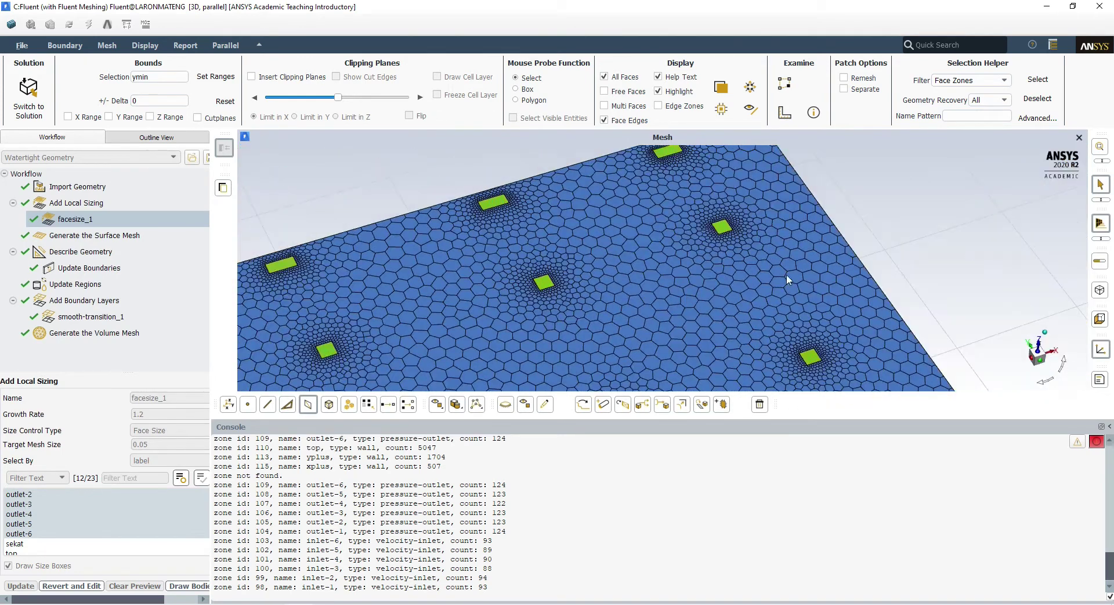
scroll(595, 200, down, 3)
scroll(611, 312, up, 3)
scroll(393, 374, up, 5)
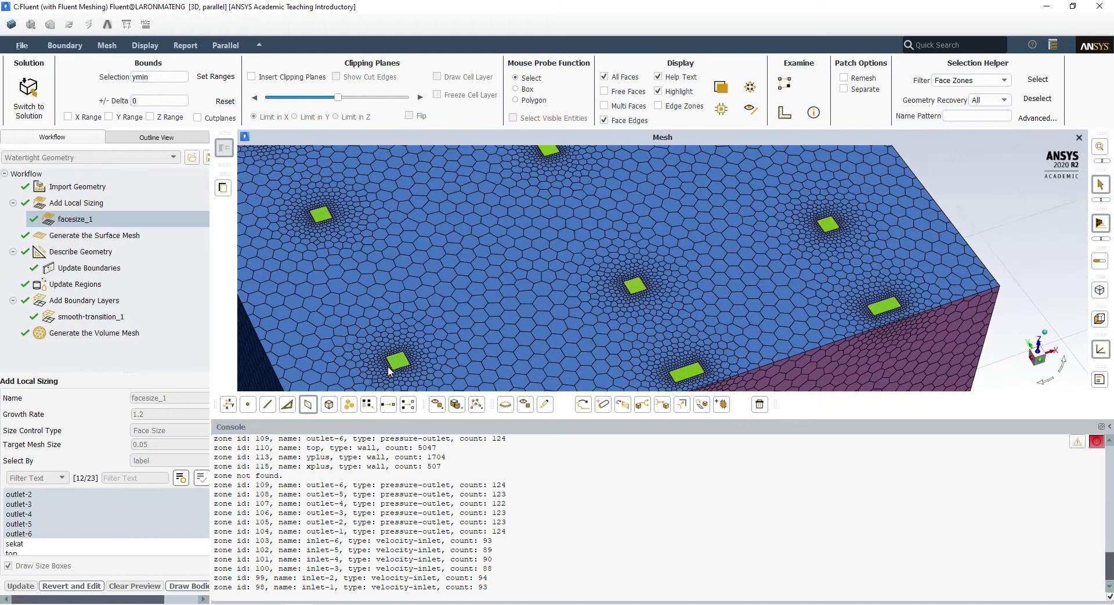
Examine up close how the surface cells grow from the small square openings into the surrounding ceiling mesh.
scroll(392, 375, up, 1)
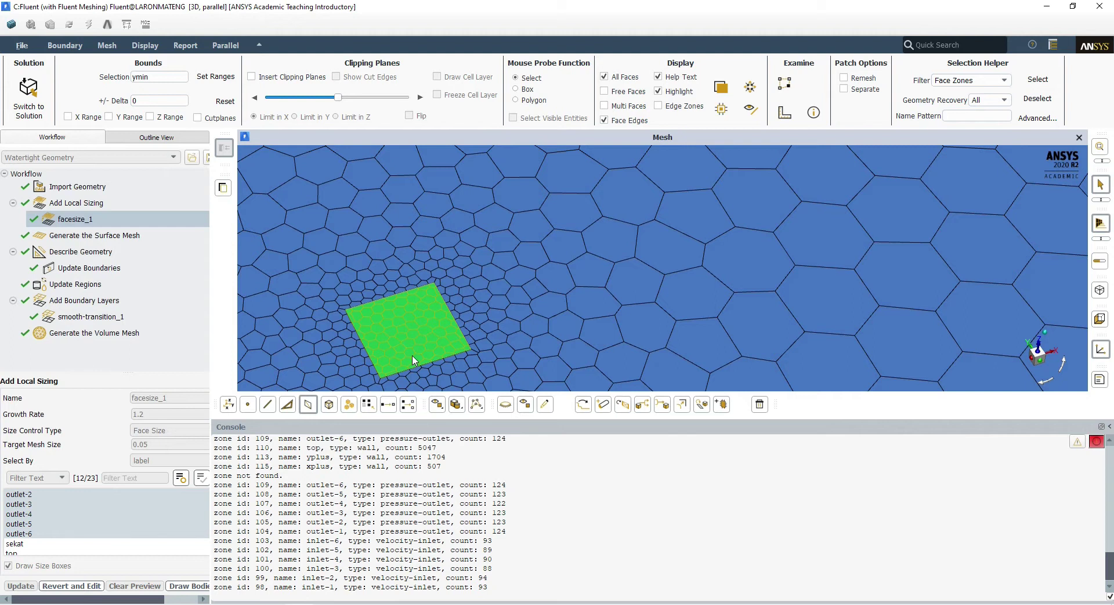
scroll(523, 273, down, 10)
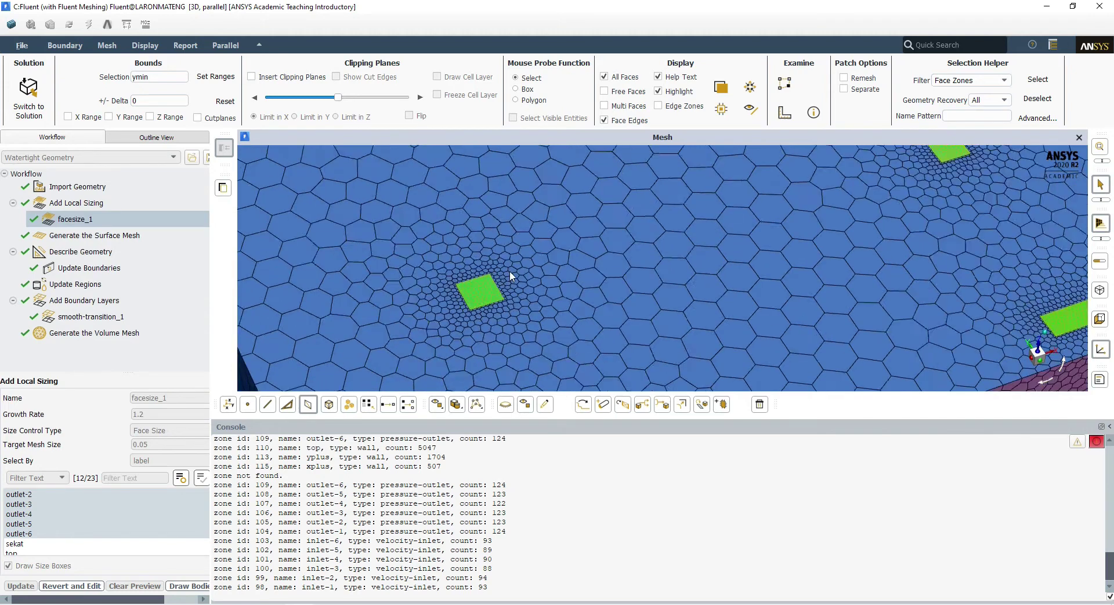
scroll(564, 315, up, 10)
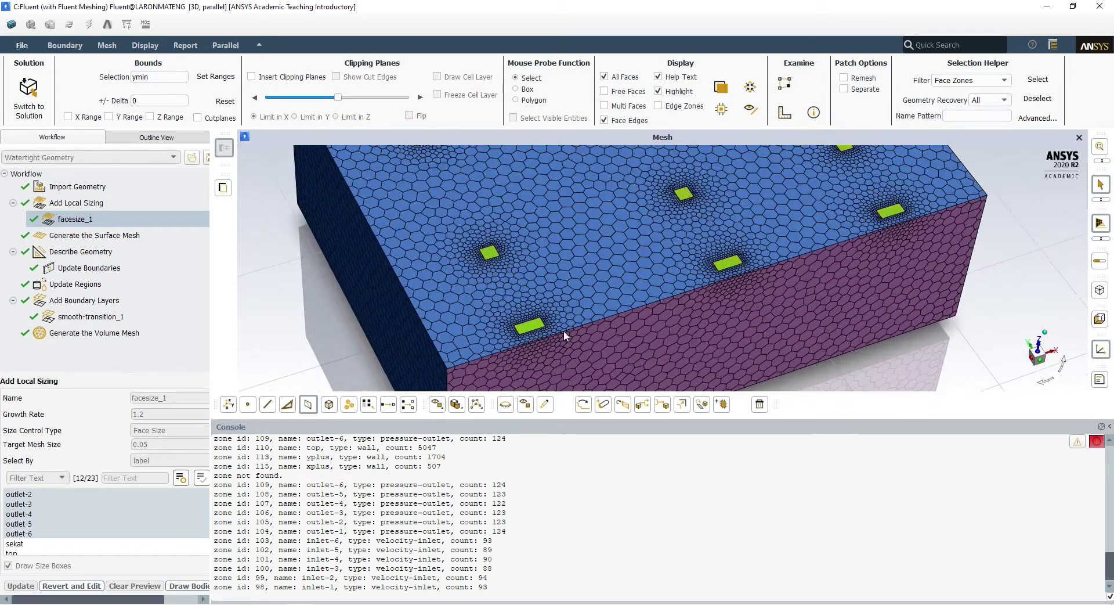
scroll(467, 244, up, 2)
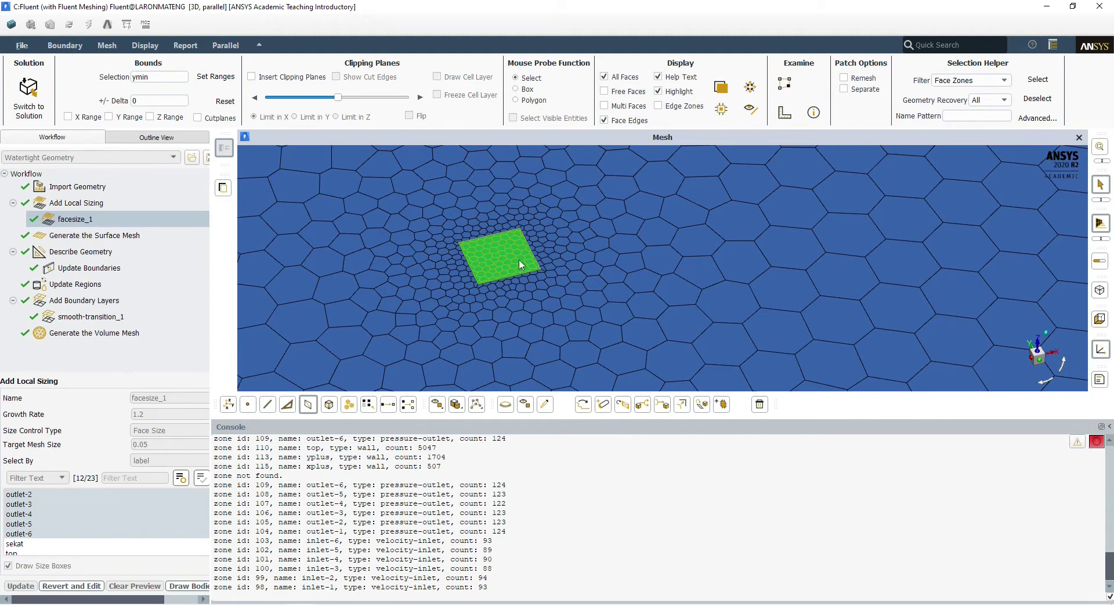
scroll(519, 259, down, 5)
scroll(518, 270, up, 5)
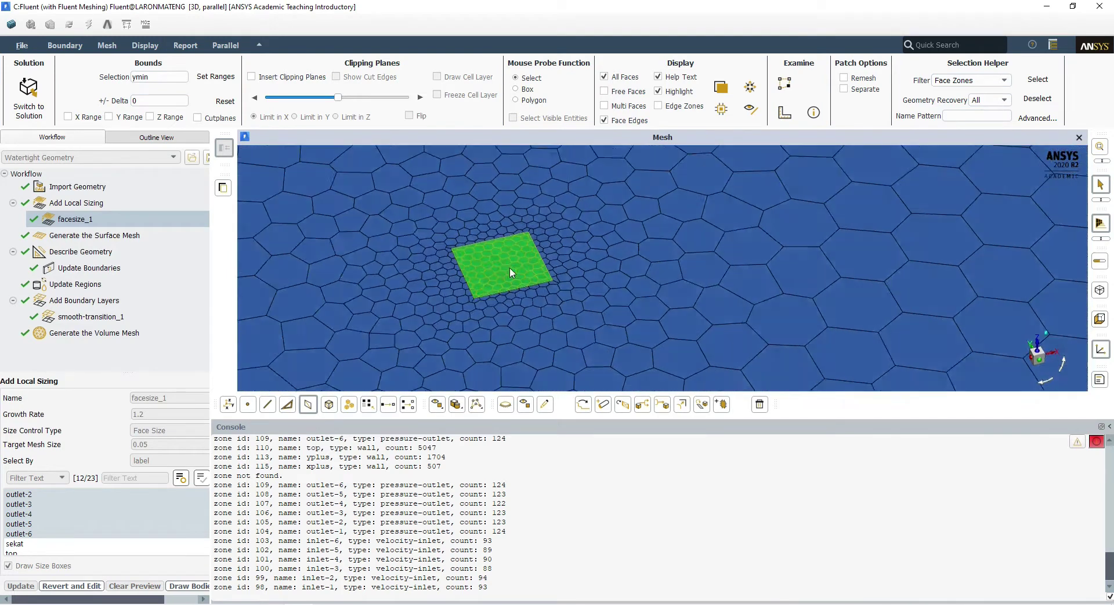
scroll(481, 285, down, 5)
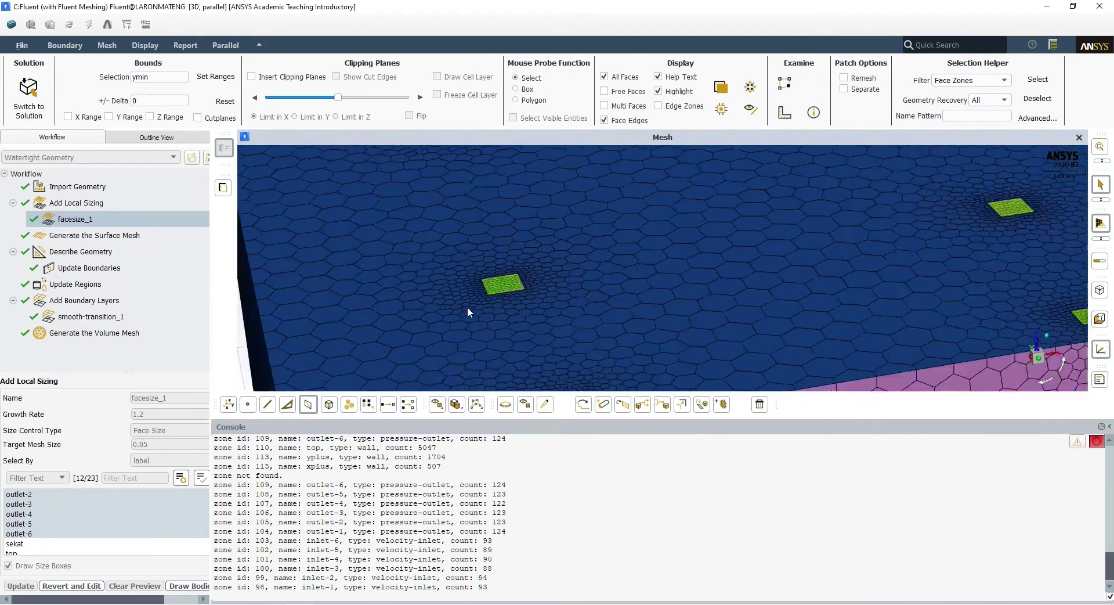
scroll(468, 293, up, 4)
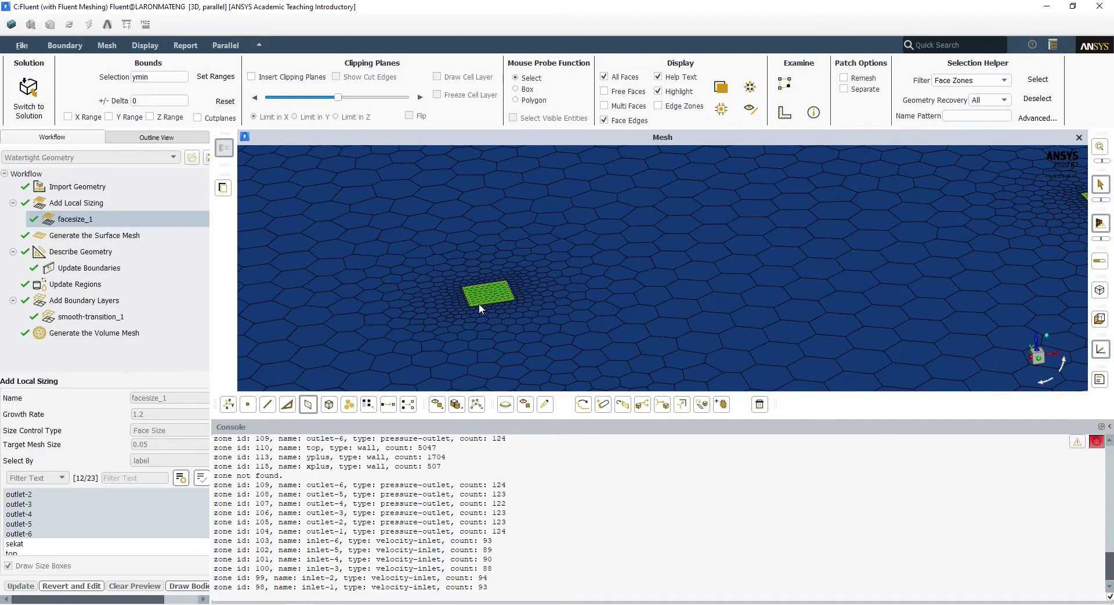
Compare the mesh refinement at the square and rectangular ceiling openings and along the adjoining side wall.
scroll(458, 294, down, 5)
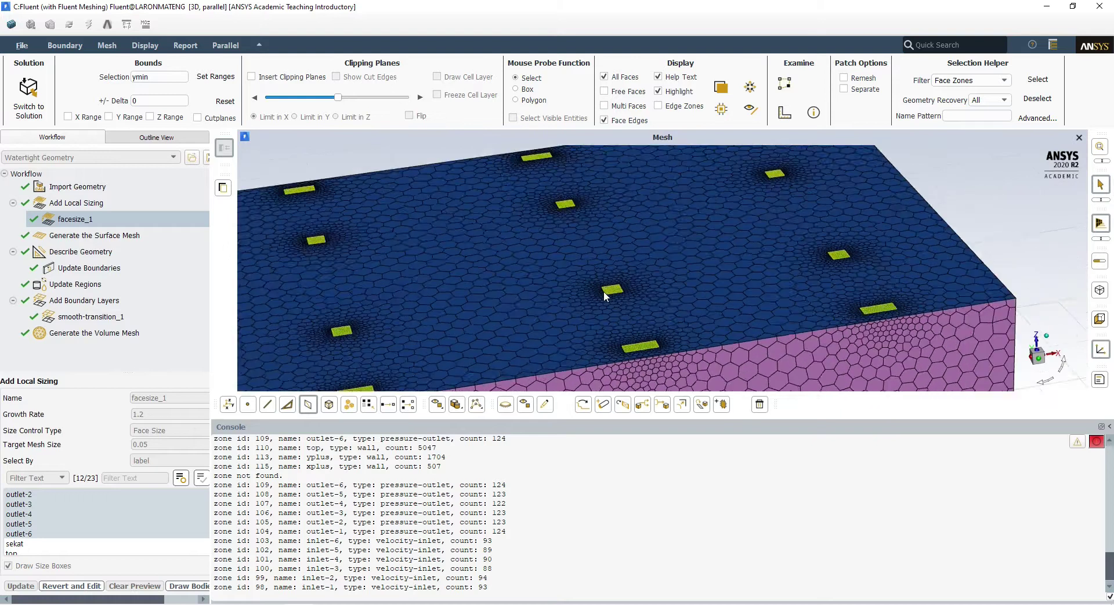
scroll(489, 302, down, 3)
scroll(577, 197, up, 5)
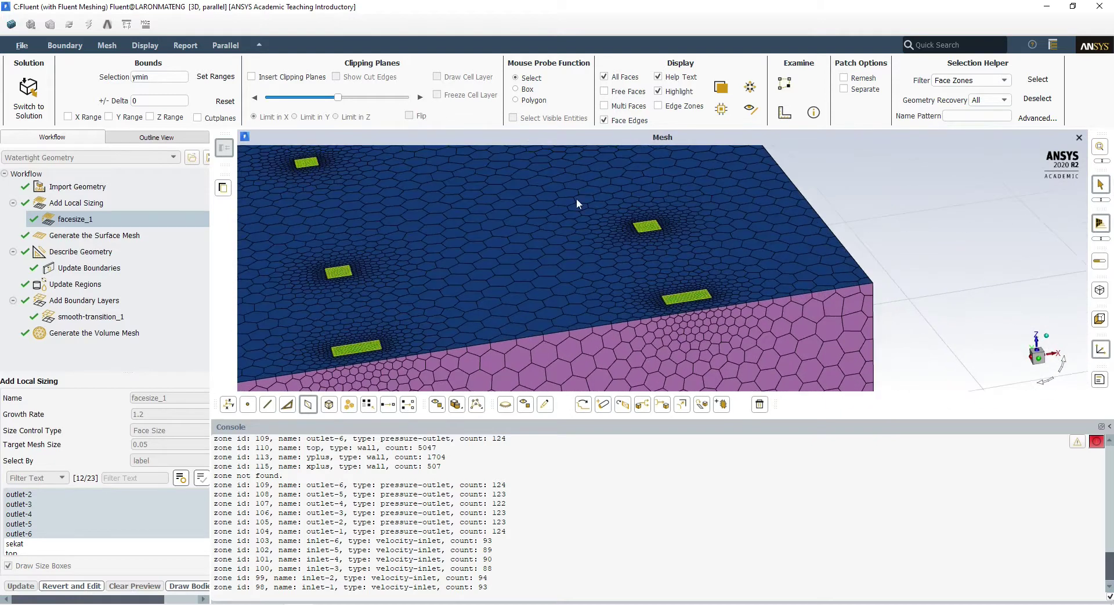
scroll(659, 222, up, 3)
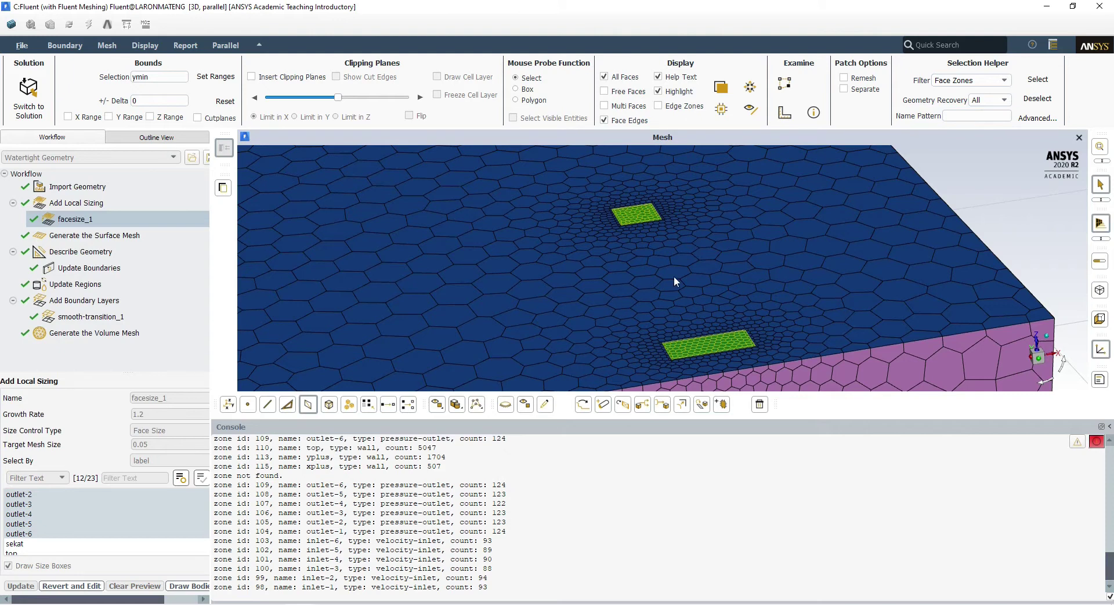
scroll(679, 275, down, 5)
scroll(394, 342, up, 2)
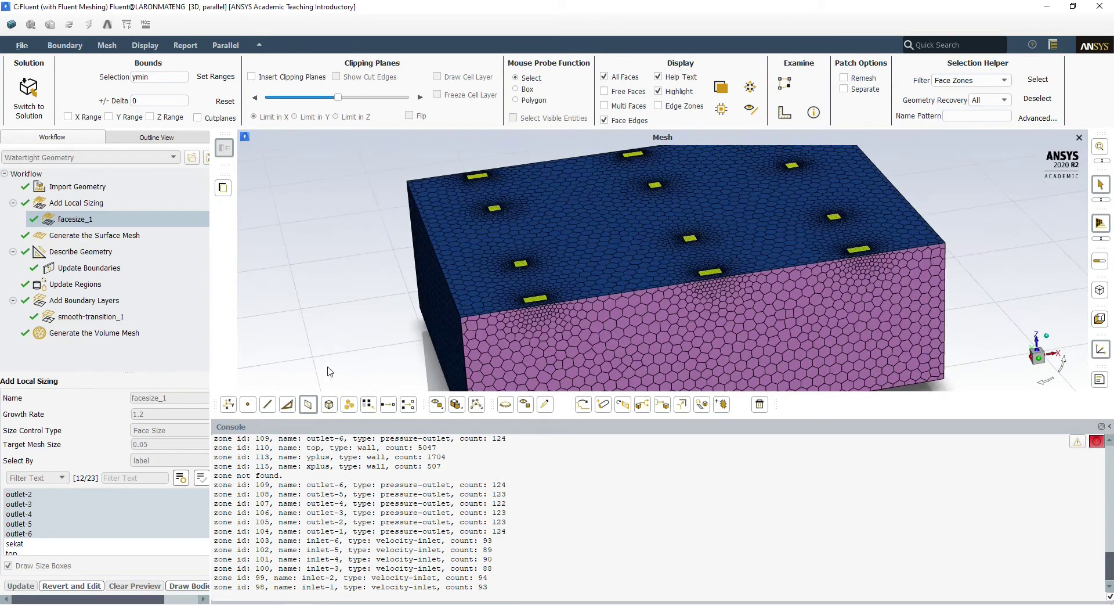
Recheck the target mesh size of facesize_1 and the inlet and outlet labels selected for it.
scroll(537, 264, up, 6)
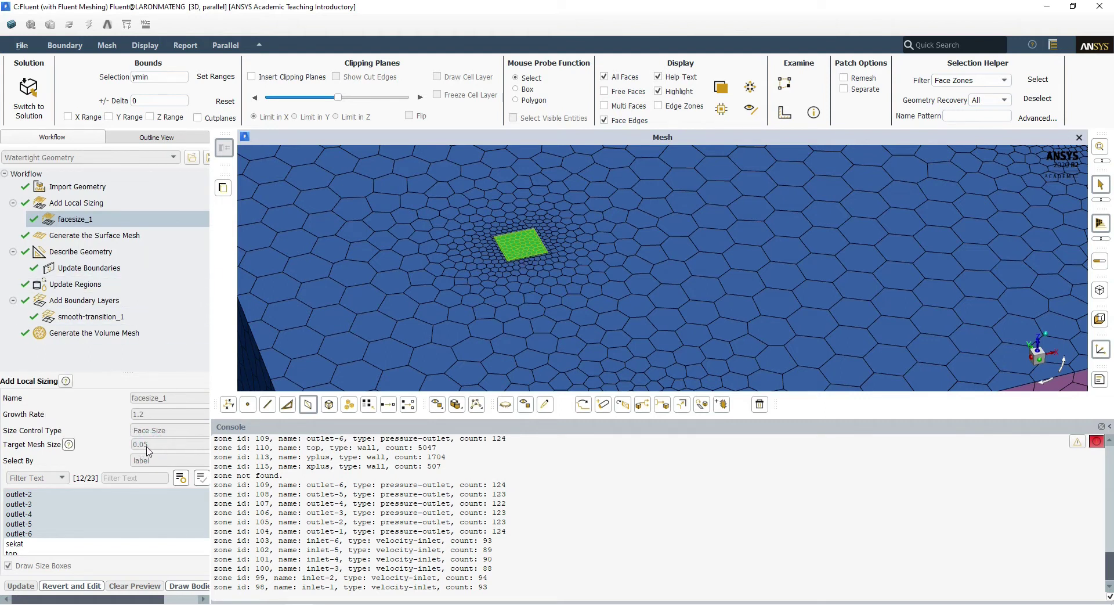
scroll(68, 520, up, 2)
scroll(67, 520, up, 1)
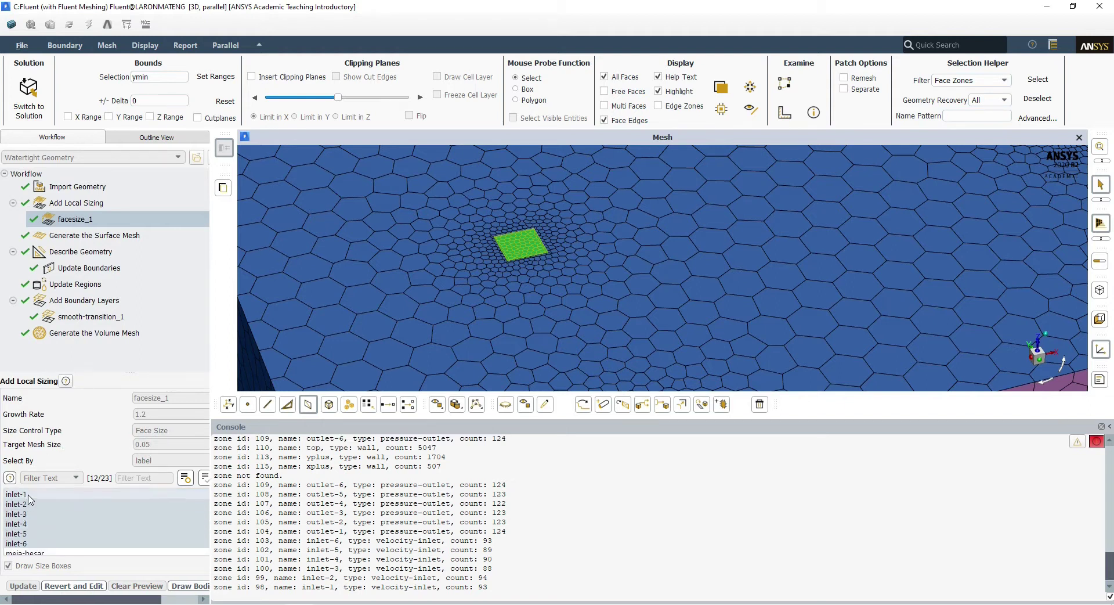
scroll(40, 534, down, 3)
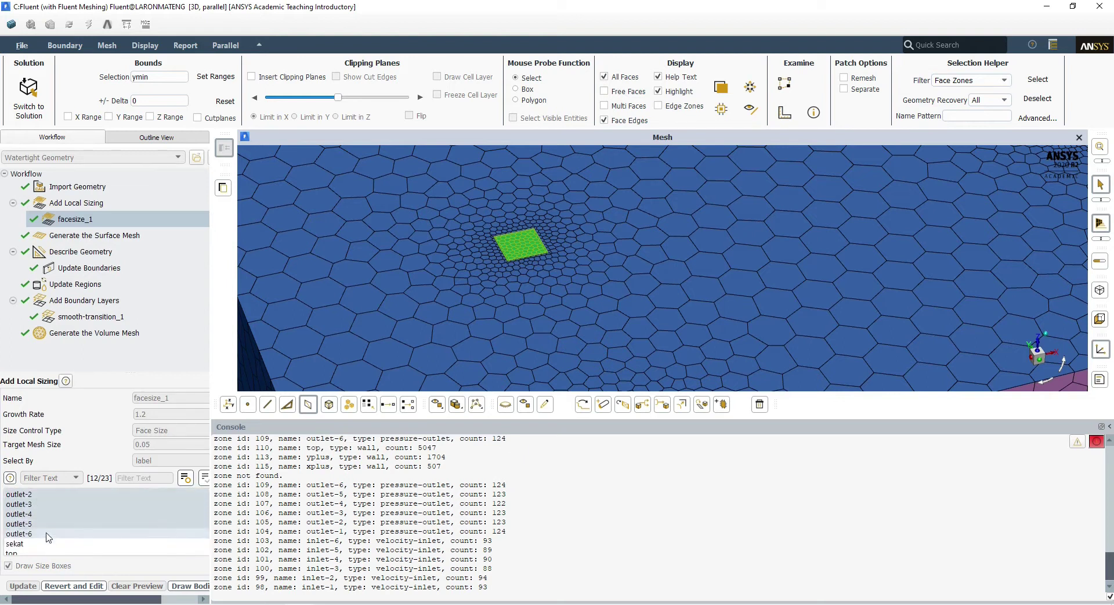
click(25, 584)
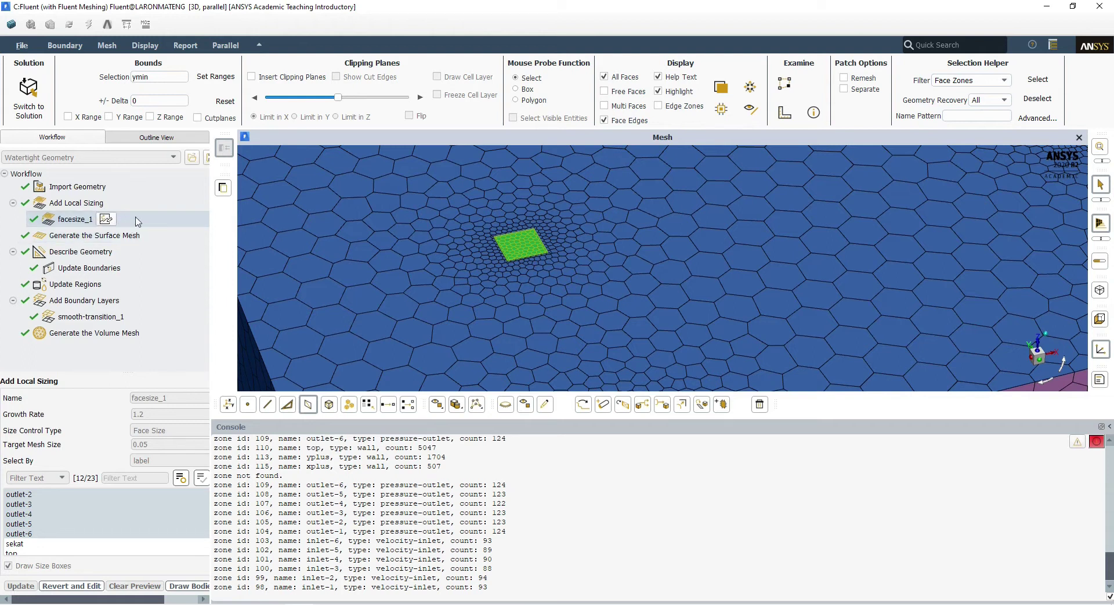
Examine the refined cells on a rectangular ceiling opening and the mesh grading on the room's long side wall.
drag(512, 254, 672, 227)
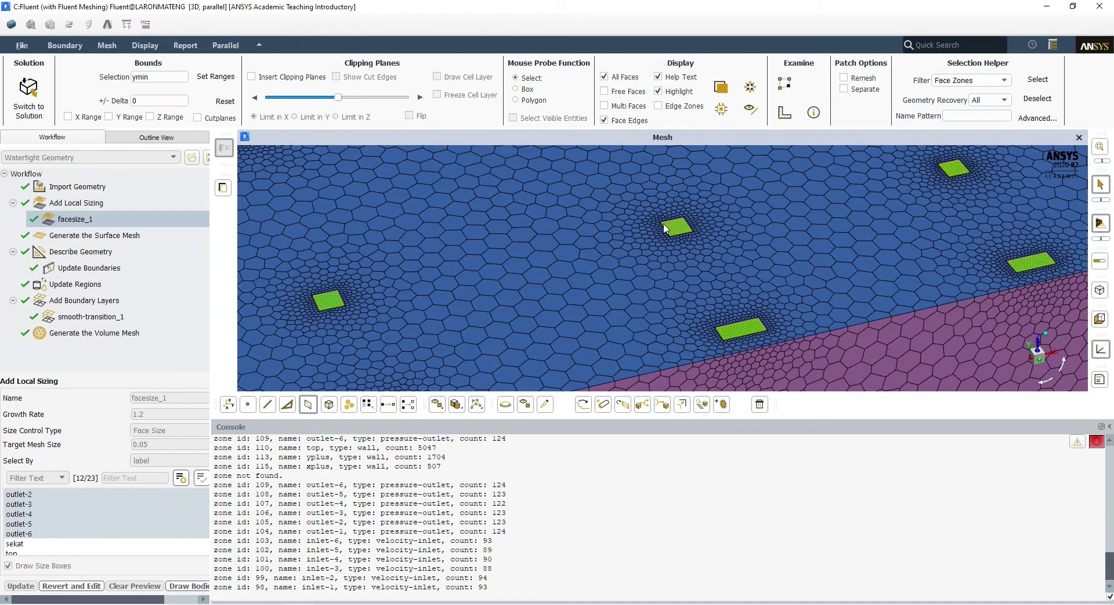
scroll(646, 268, down, 5)
scroll(701, 306, up, 6)
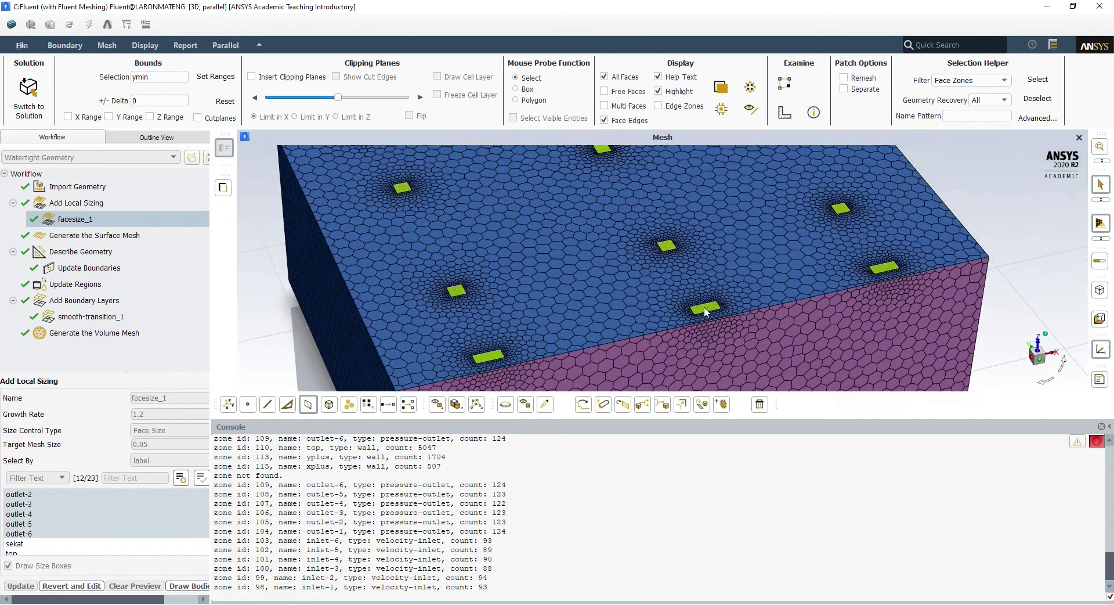
scroll(703, 309, up, 3)
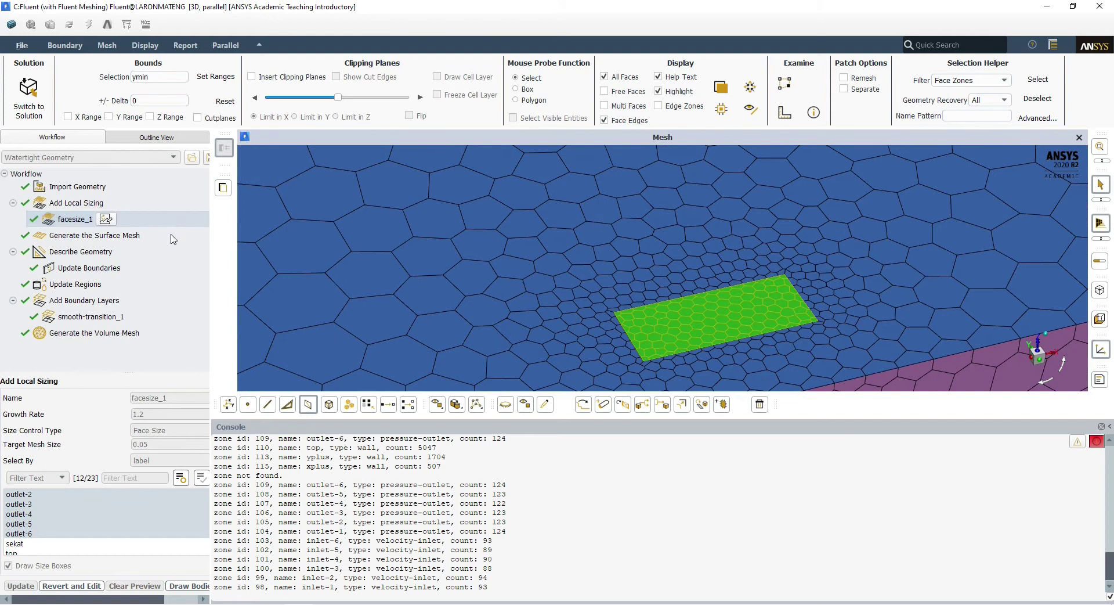
scroll(496, 246, down, 8)
drag(618, 304, 365, 299)
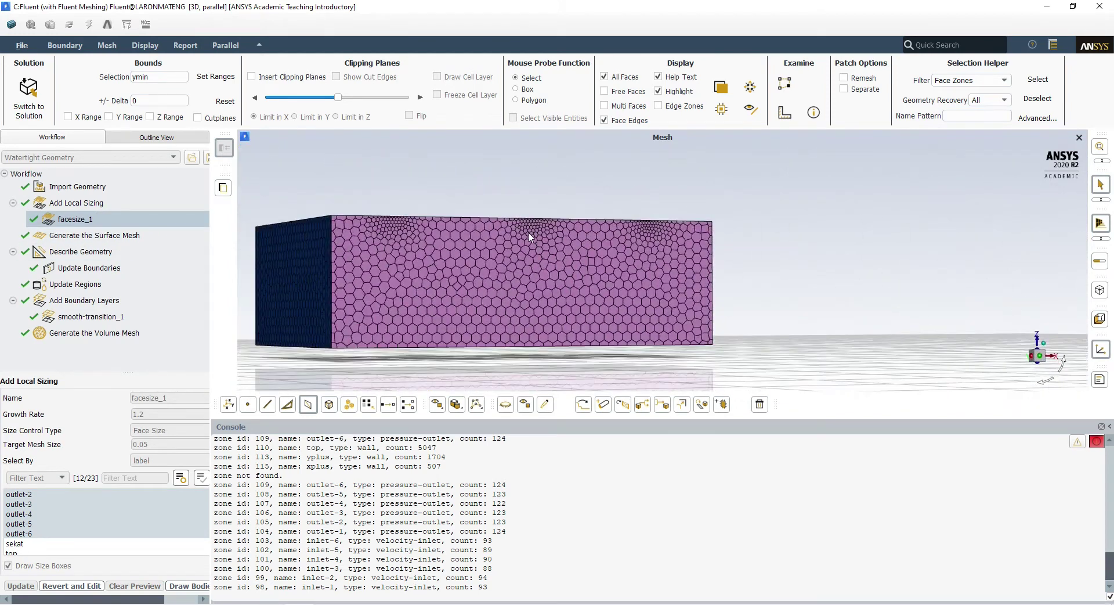
Review the surface mesh generation settings, including the size limits, growth rate and size functions.
scroll(465, 267, down, 3)
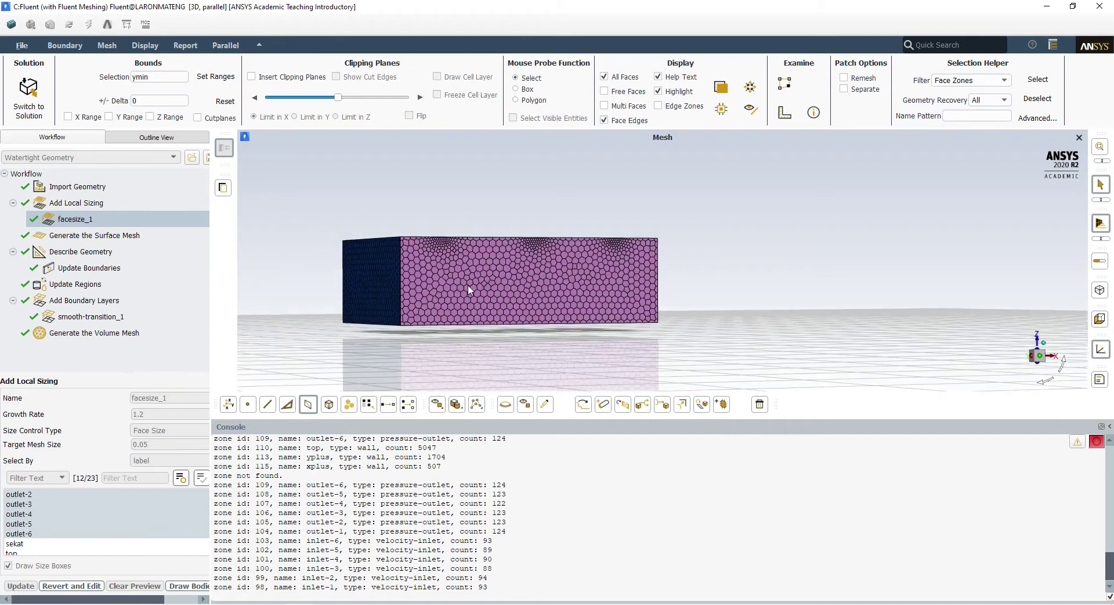
drag(470, 290, 484, 304)
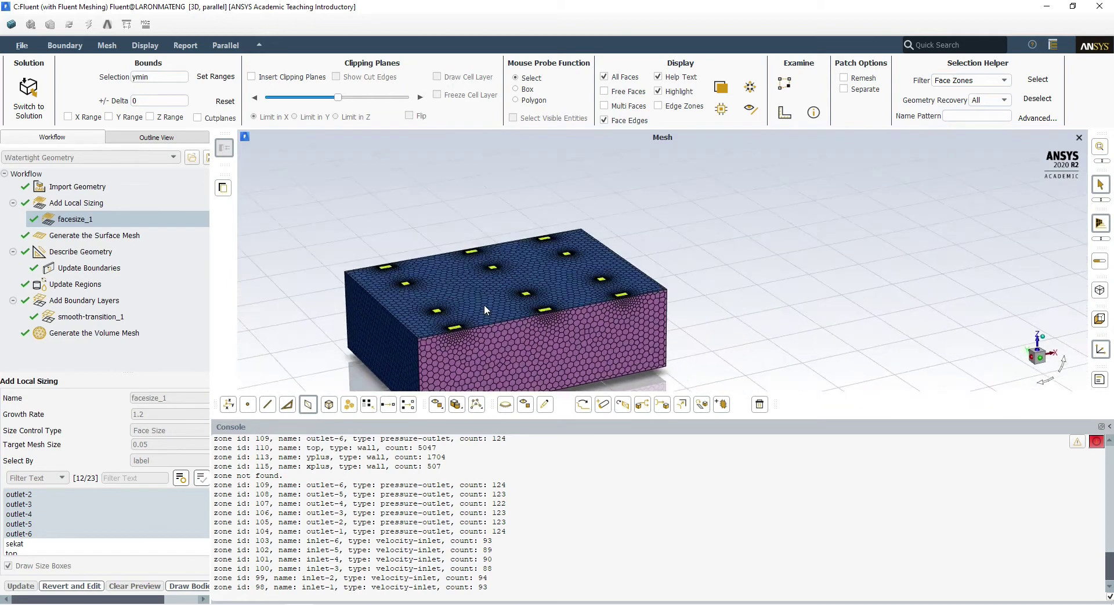
click(94, 235)
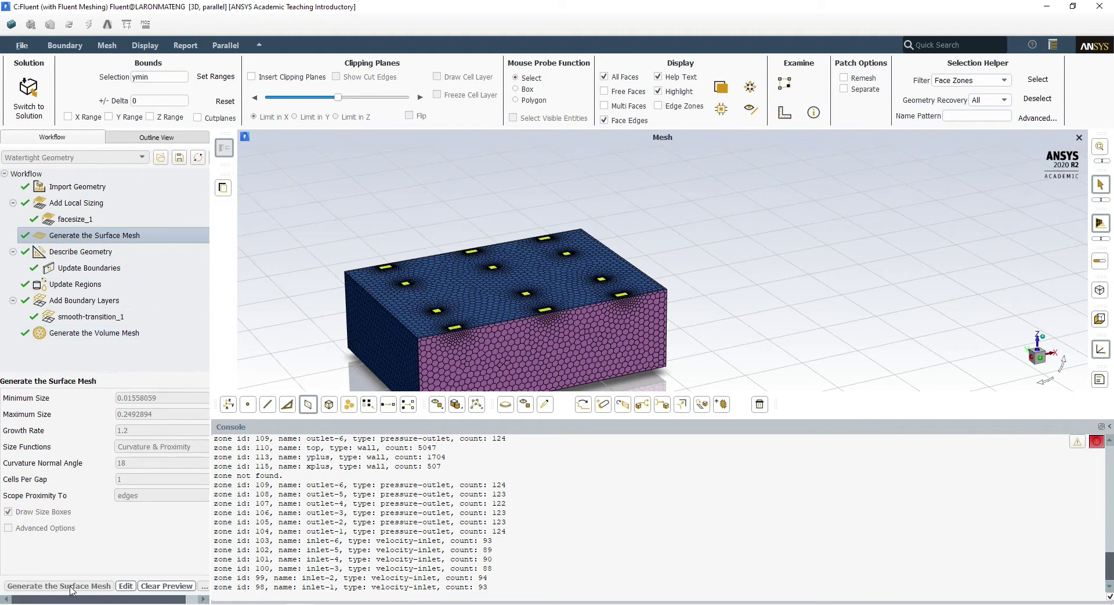
Review the Describe Geometry settings for the geometry type, fluid-fluid boundary types and Share Topology.
click(93, 253)
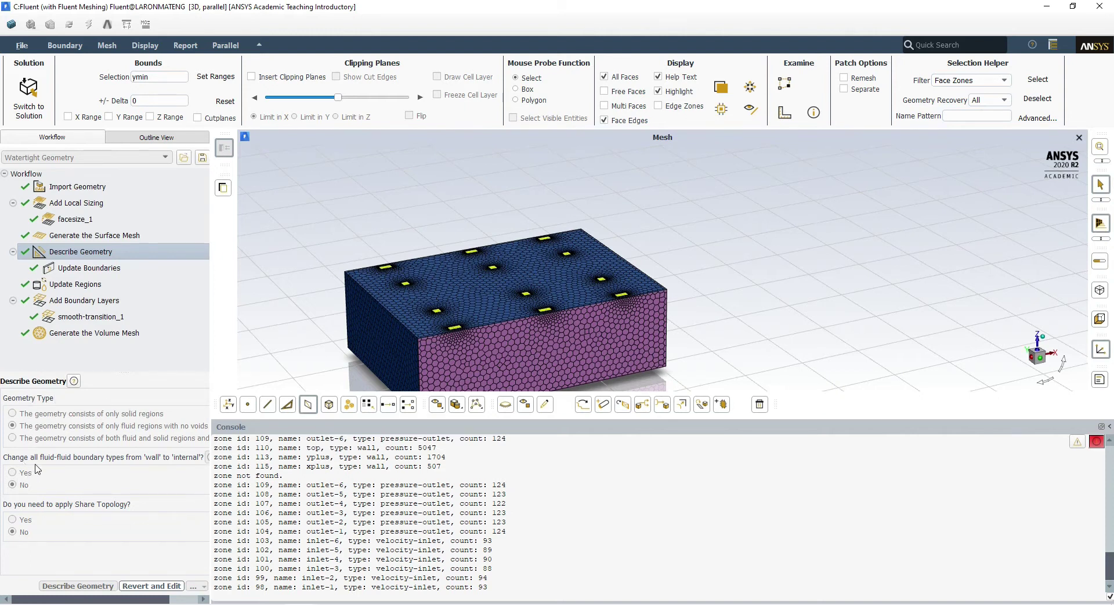
scroll(398, 318, up, 3)
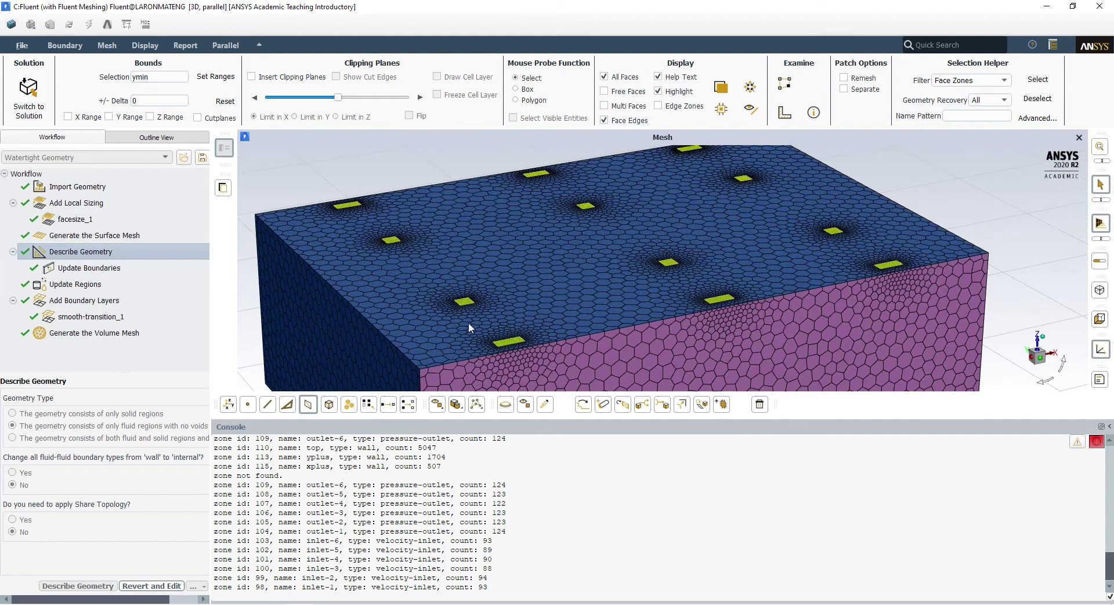
scroll(469, 250, down, 5)
scroll(482, 294, up, 3)
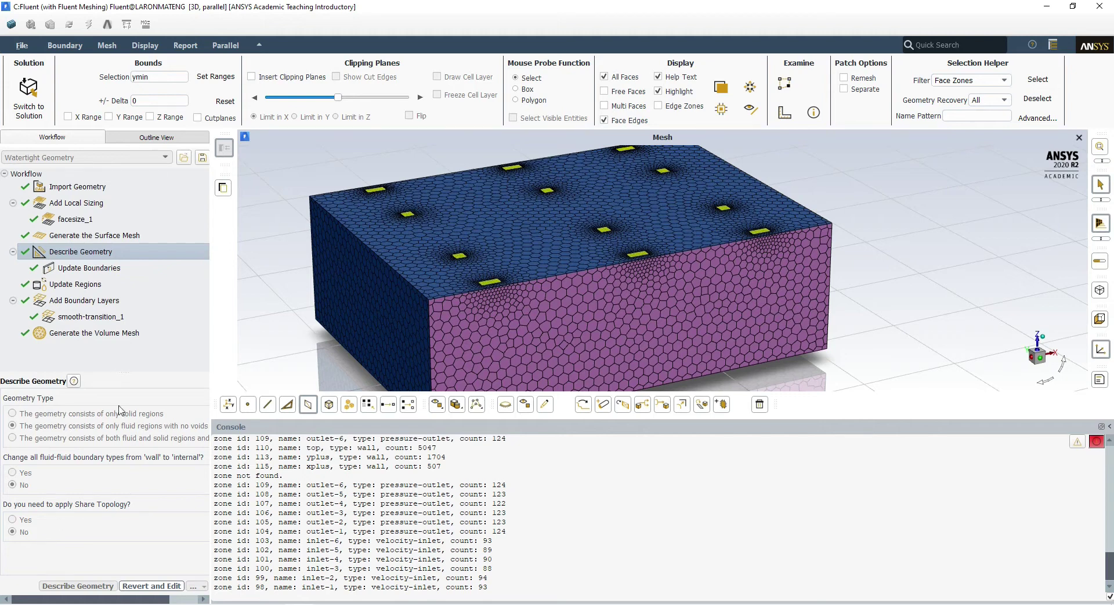
drag(570, 283, 366, 340)
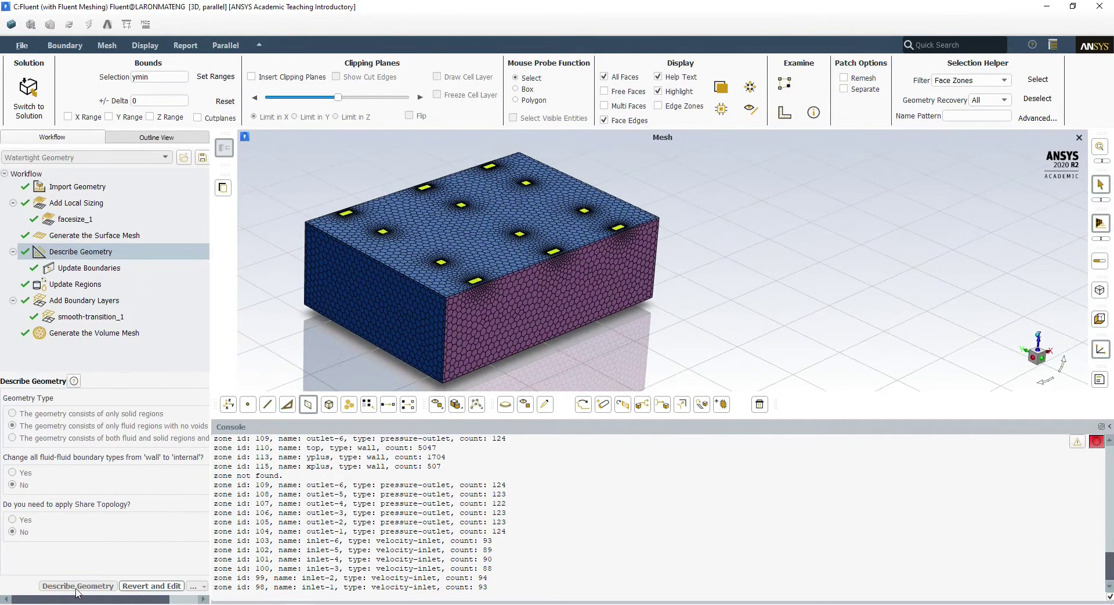
Open the Update Boundaries task and highlight the humanbody boundary in the room model.
click(90, 265)
scroll(168, 509, down, 2)
scroll(174, 507, up, 4)
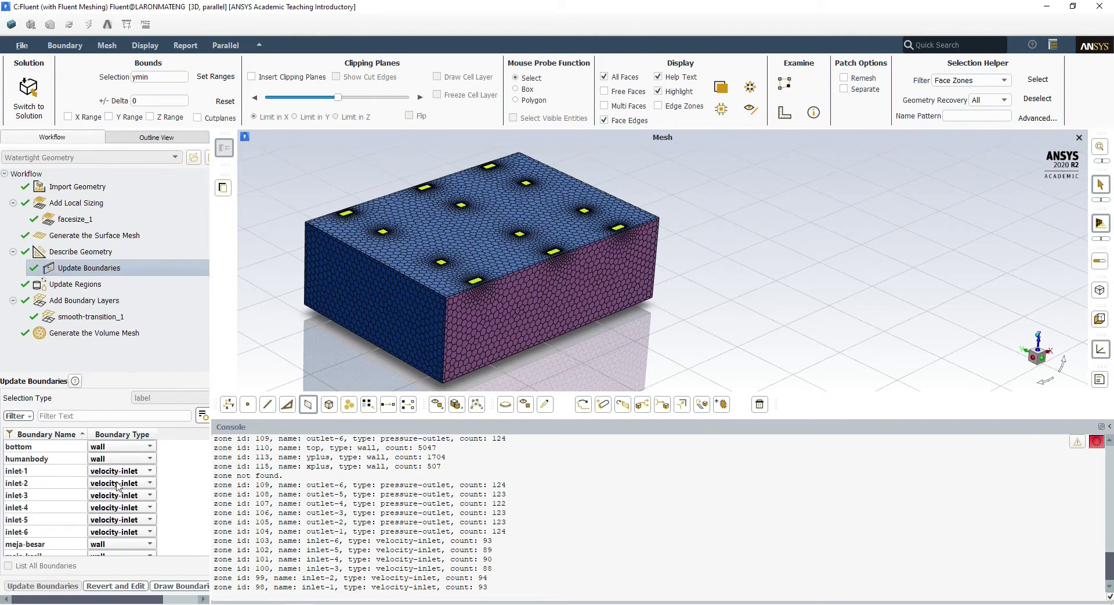
click(116, 458)
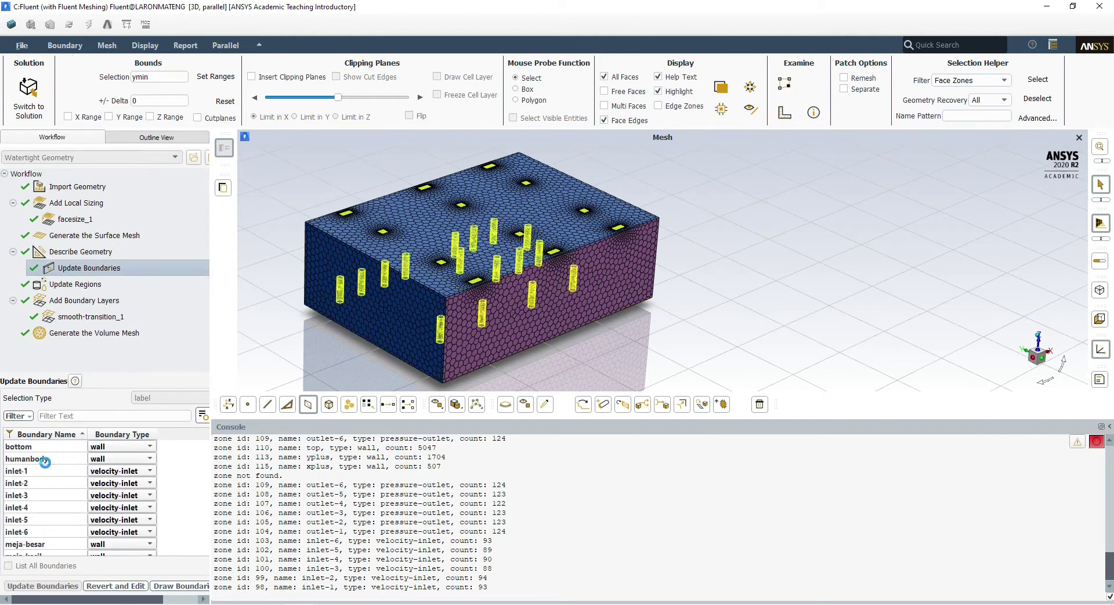
click(114, 459)
Check the boundary types assigned to the inlets, outlets, tables, partition and room walls.
scroll(122, 498, down, 1)
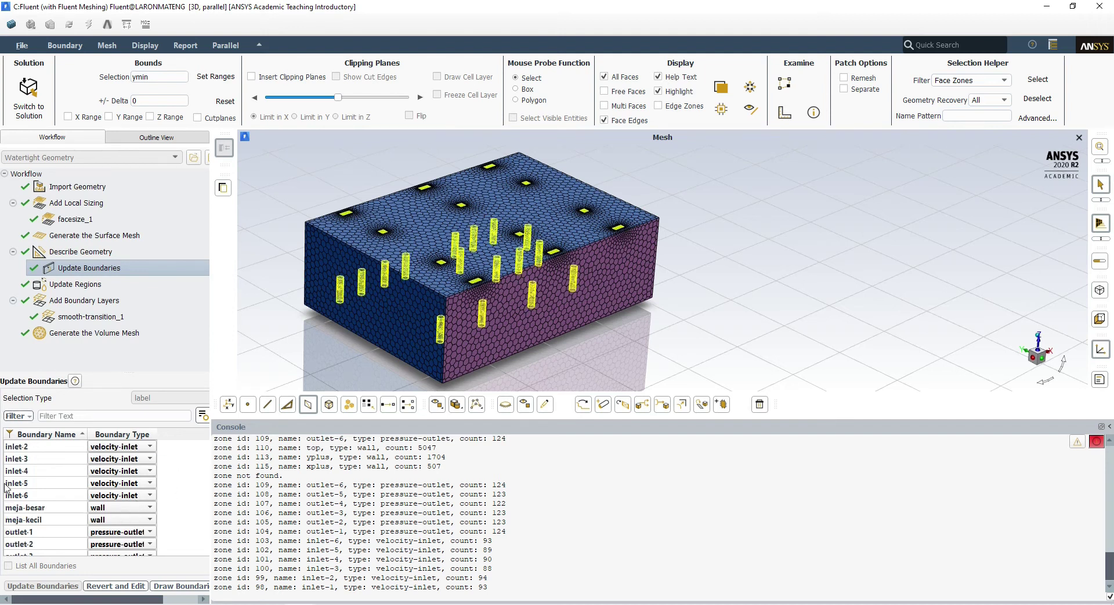
scroll(67, 514, down, 3)
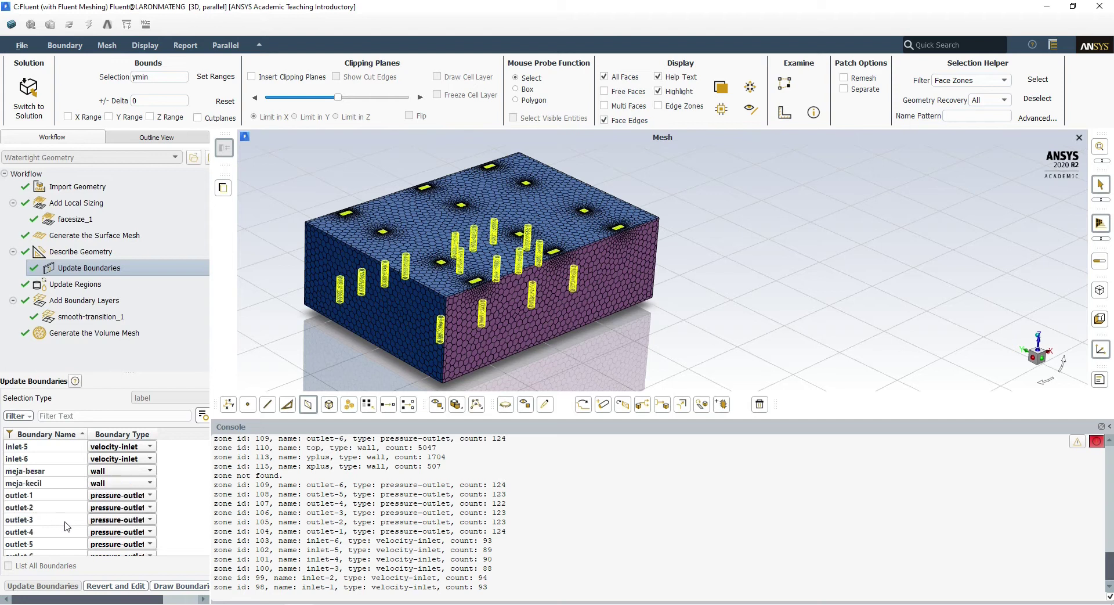
scroll(75, 501, down, 1)
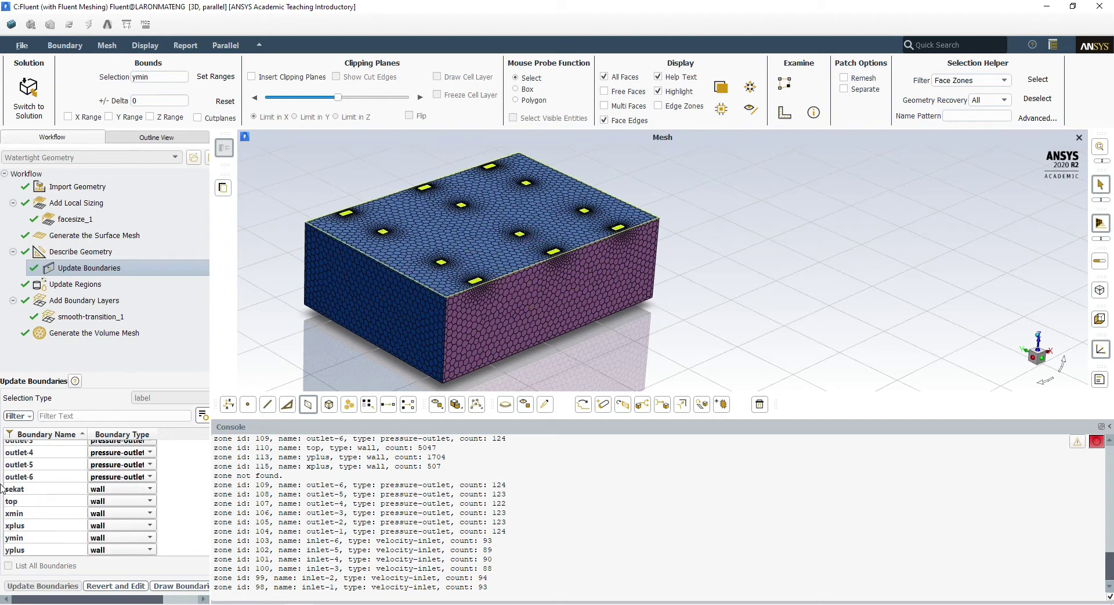
click(80, 528)
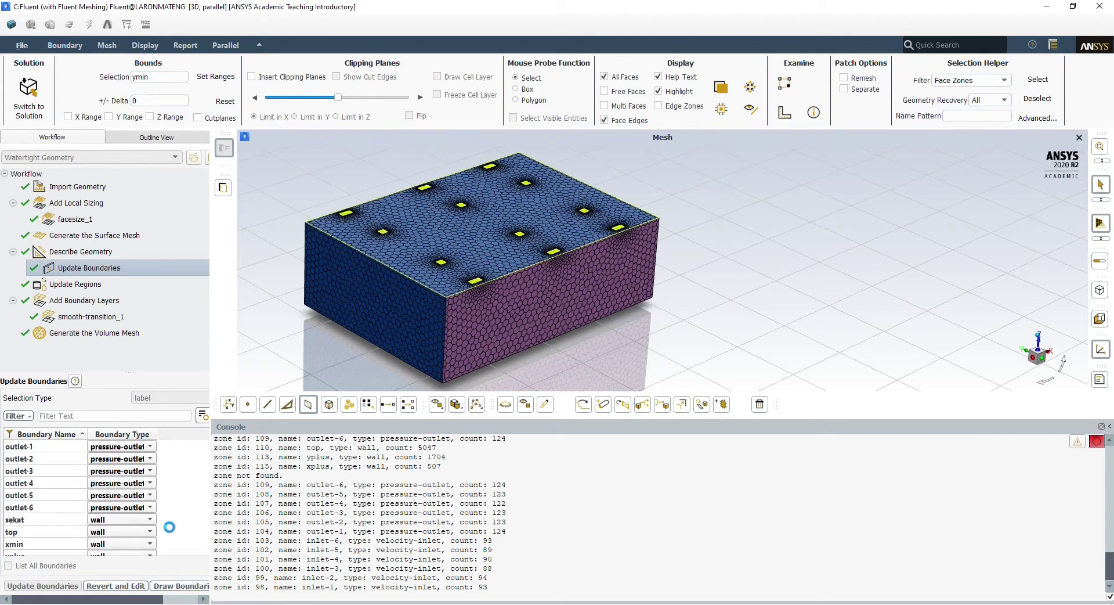
scroll(120, 507, up, 4)
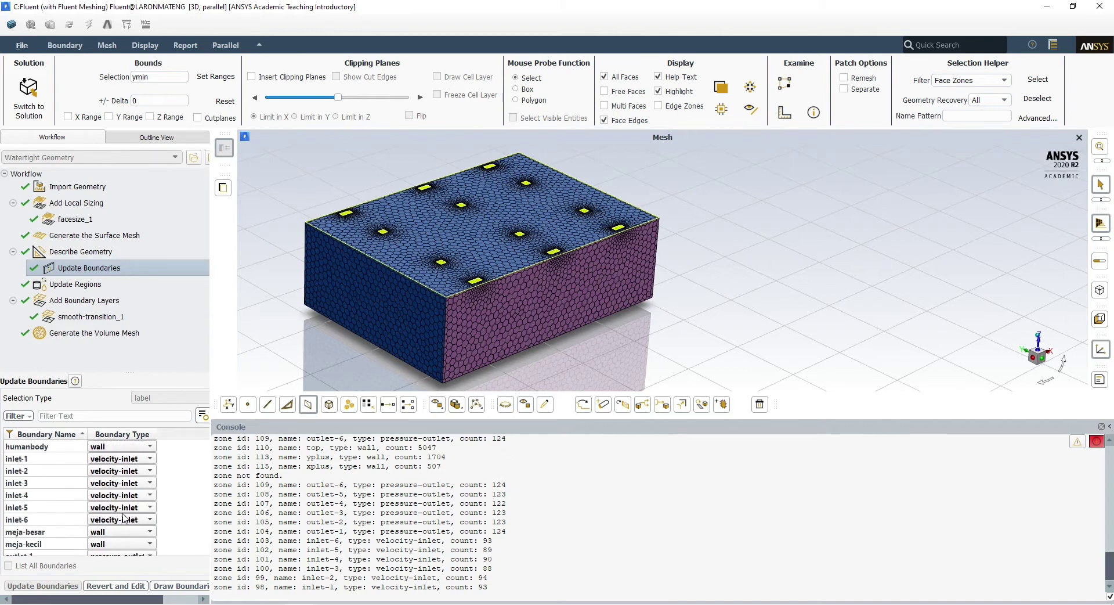
scroll(127, 517, down, 2)
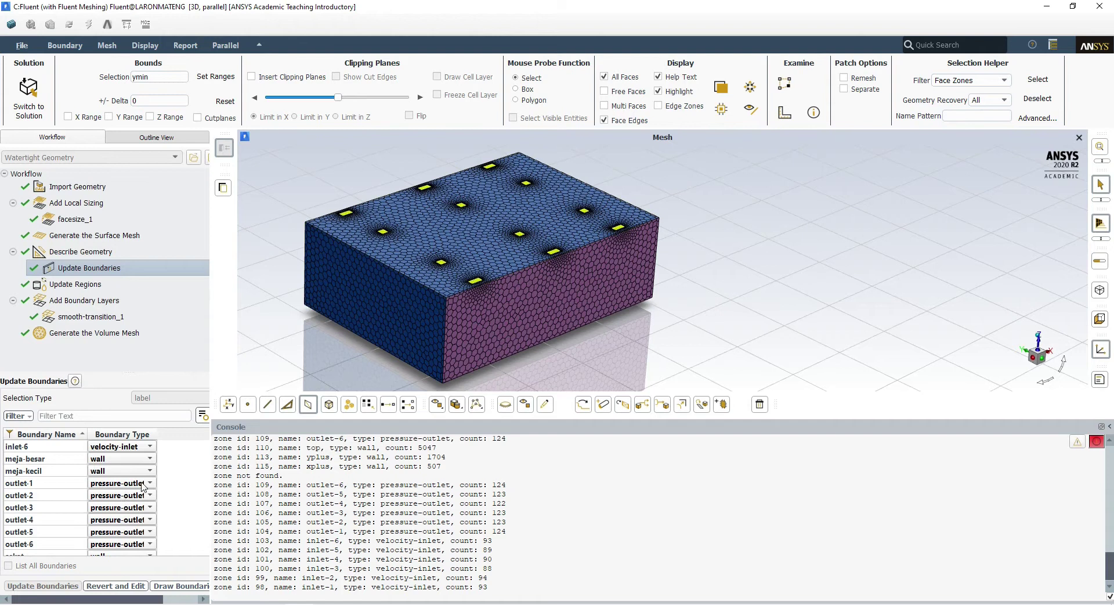
scroll(103, 500, up, 1)
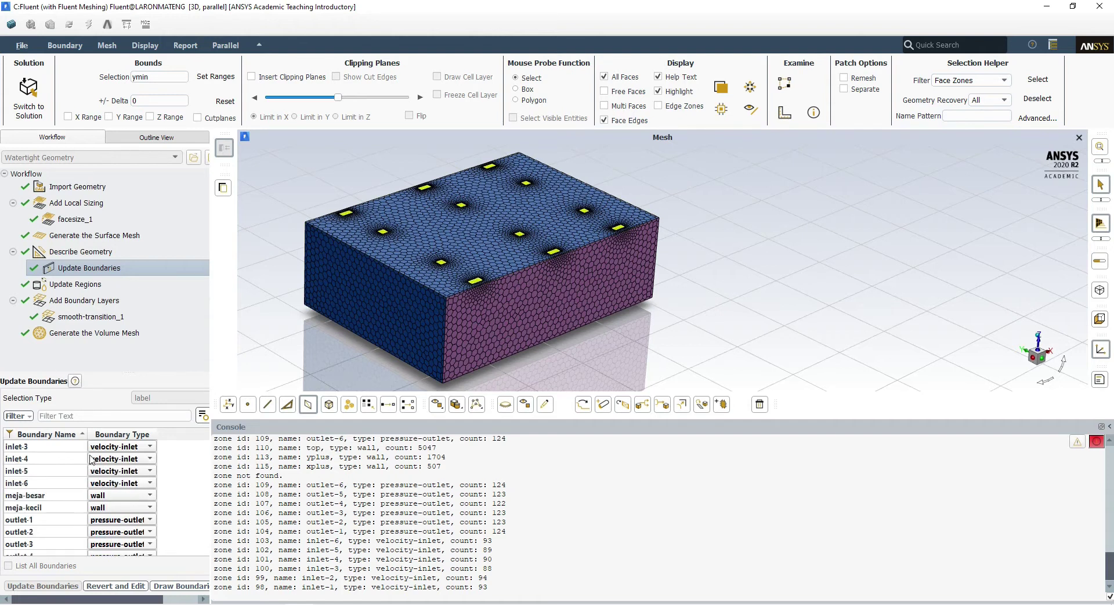
scroll(91, 459, up, 2)
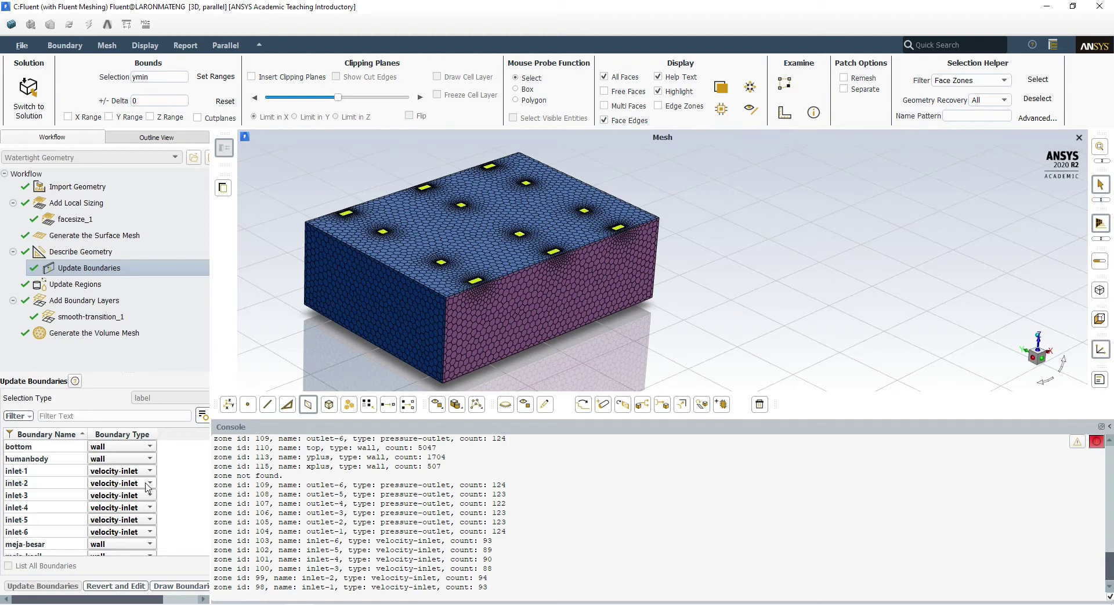
Review the enclosure's region type and the offset method, layer count and growth settings of smooth-transition_1.
click(80, 285)
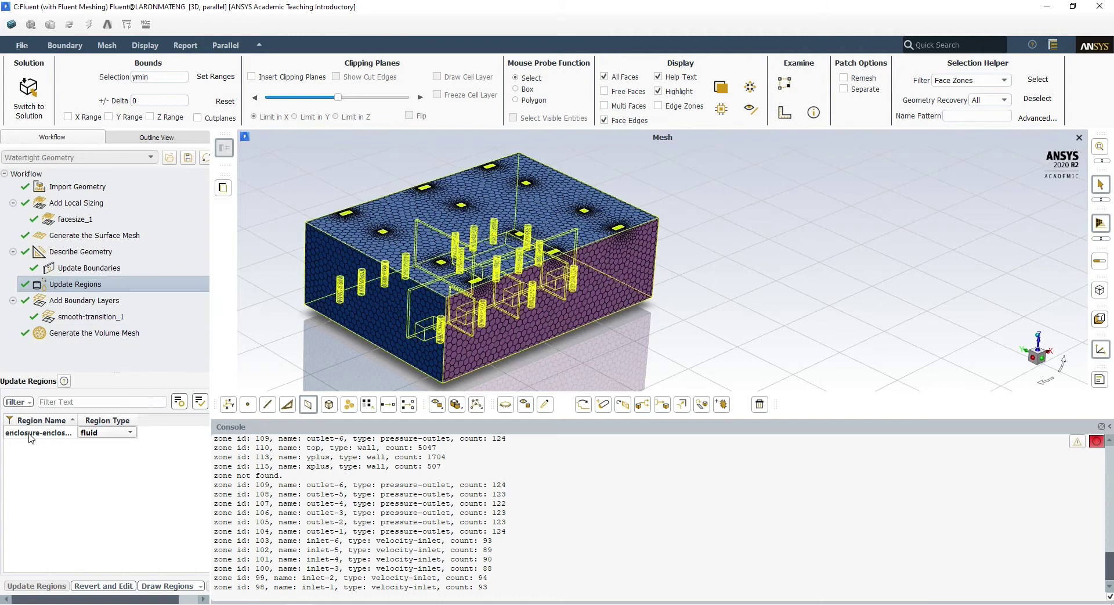
click(87, 300)
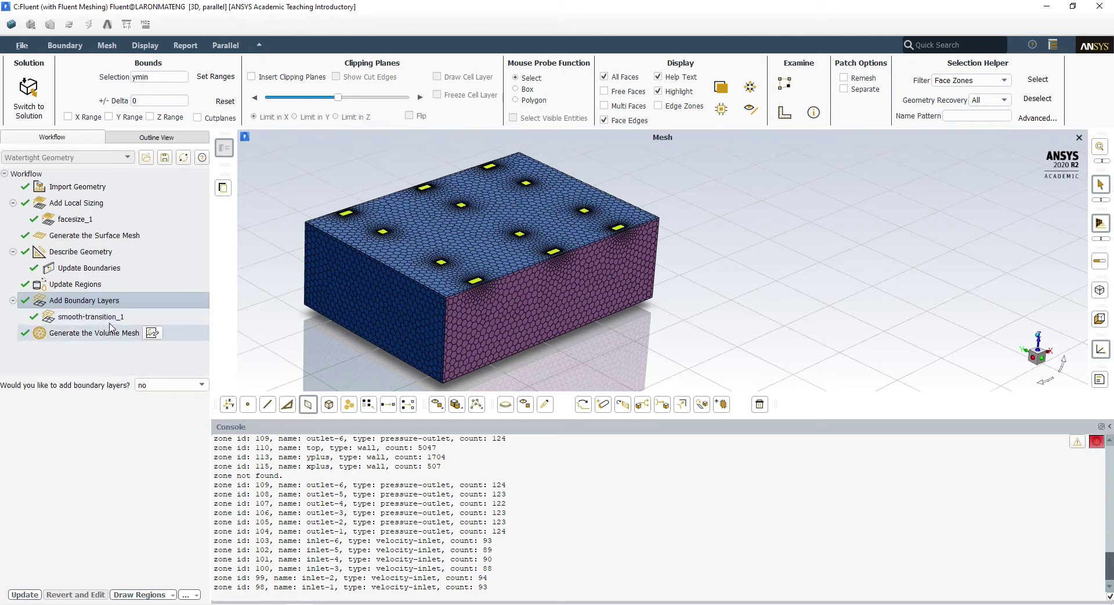
click(112, 316)
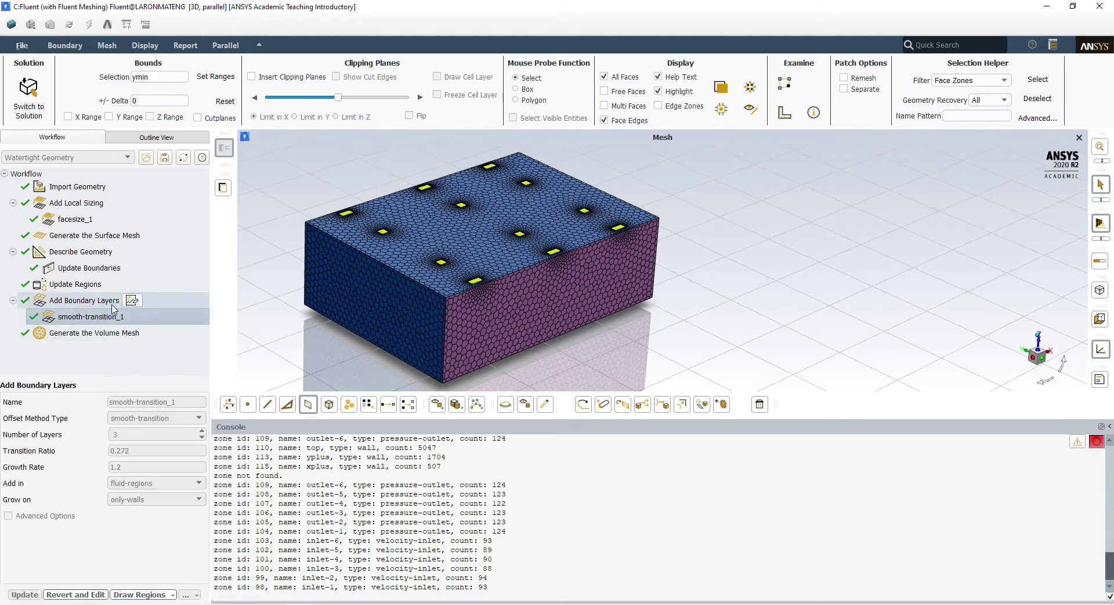
click(112, 303)
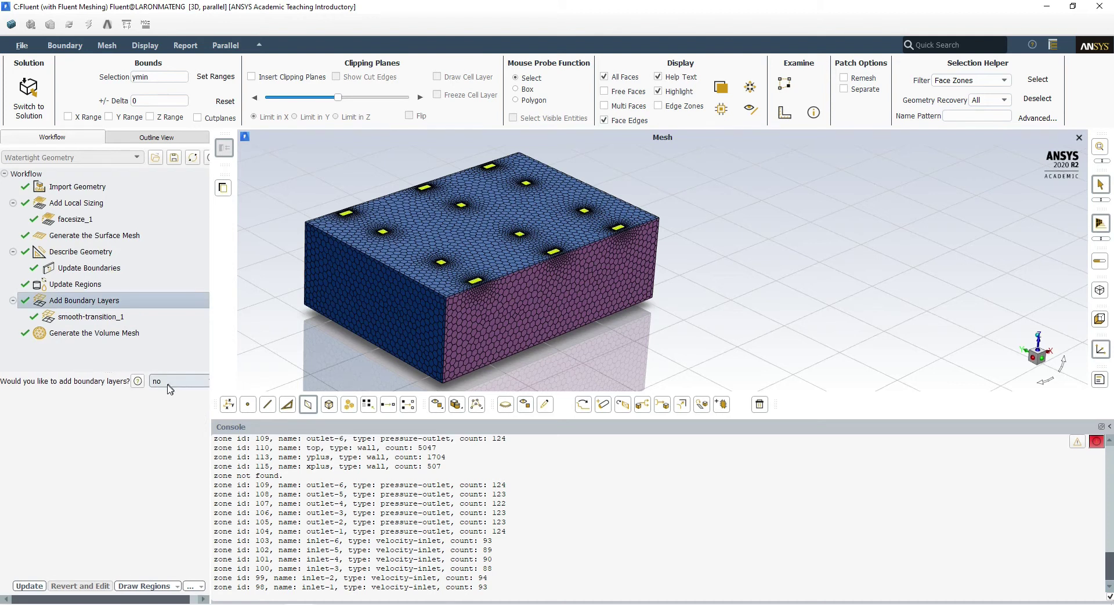
click(103, 318)
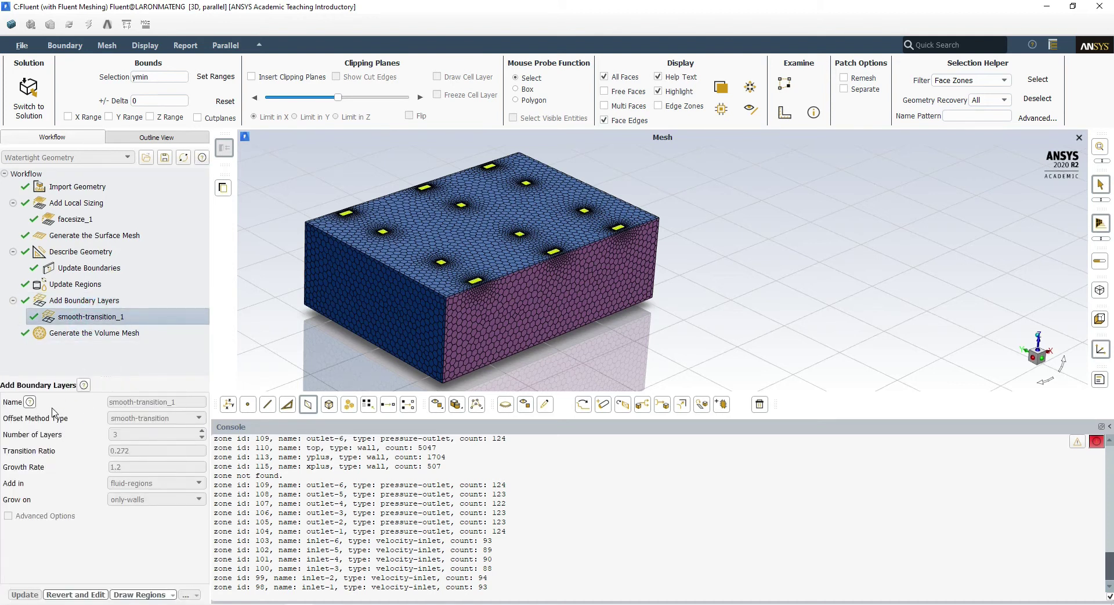
Insert a clipping plane through the room mesh, limit it in Y and face the cut-open side.
drag(354, 298, 355, 260)
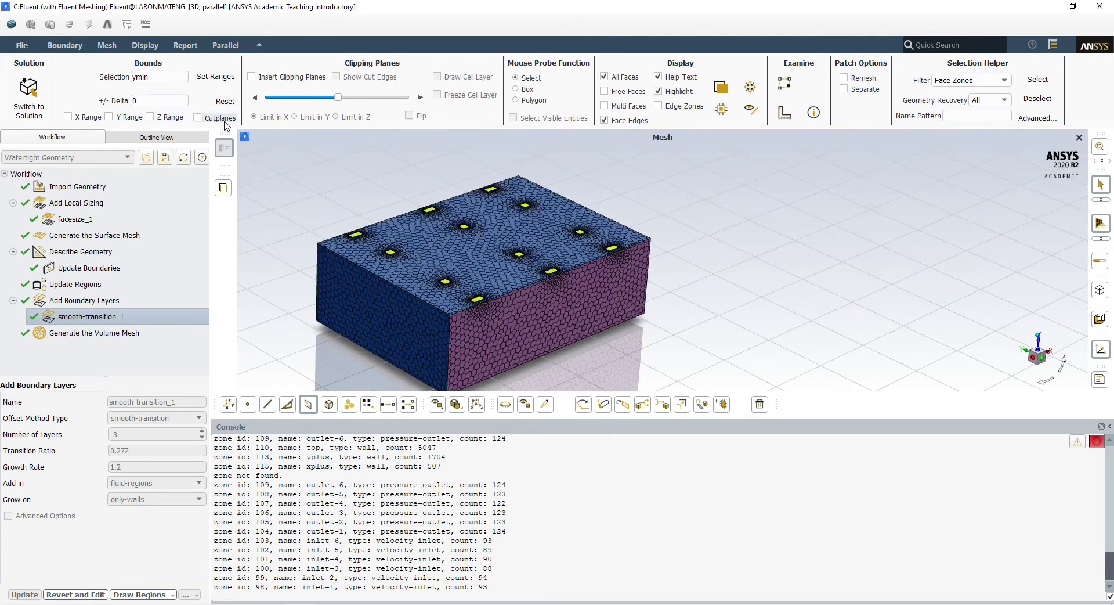
click(253, 77)
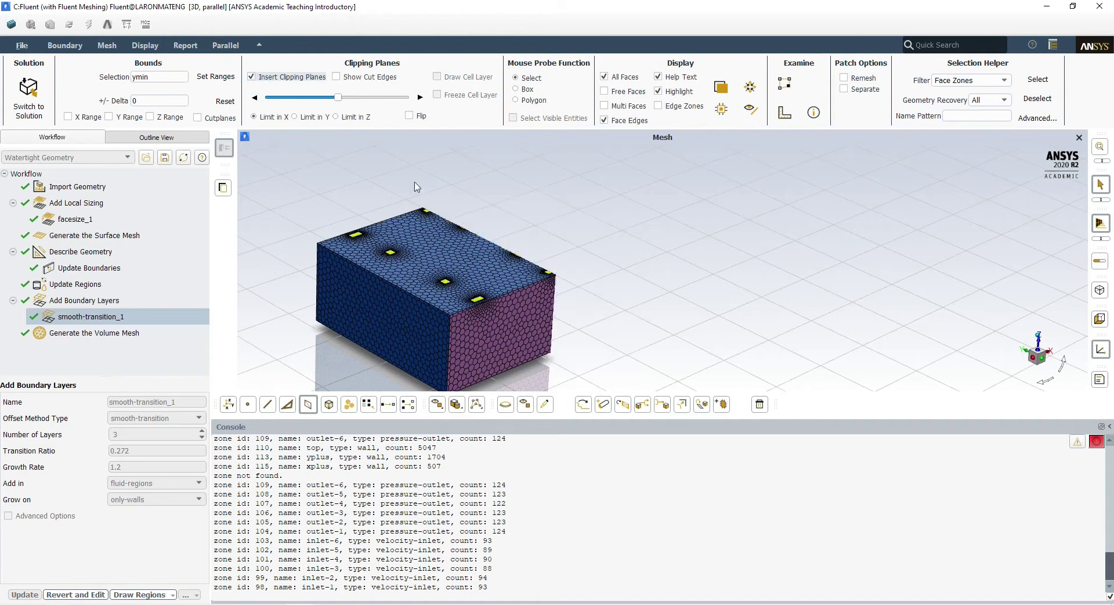
drag(338, 97, 335, 96)
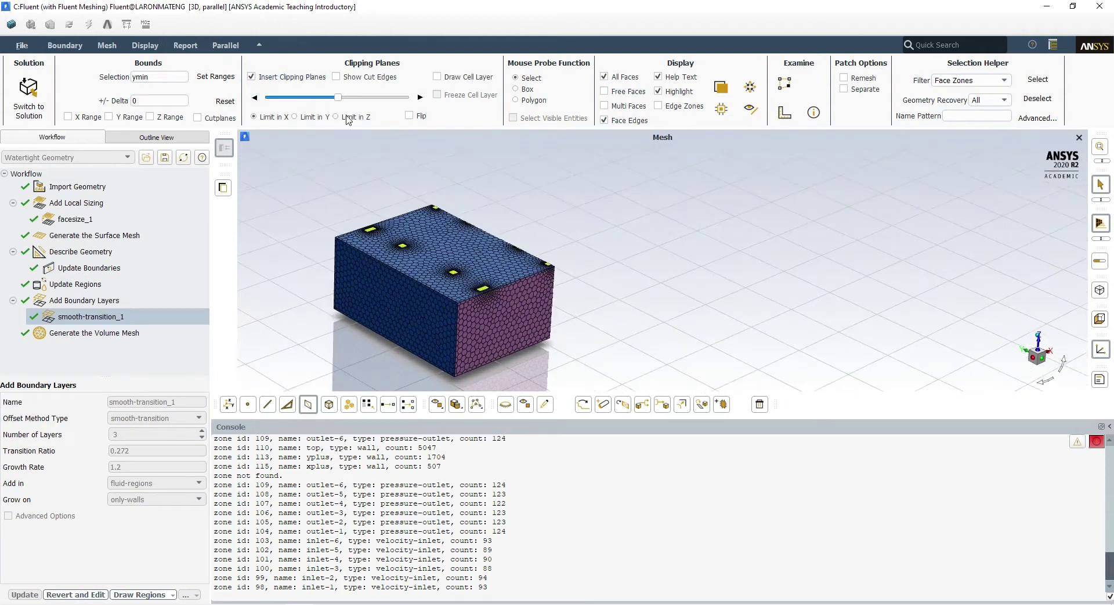
click(295, 117)
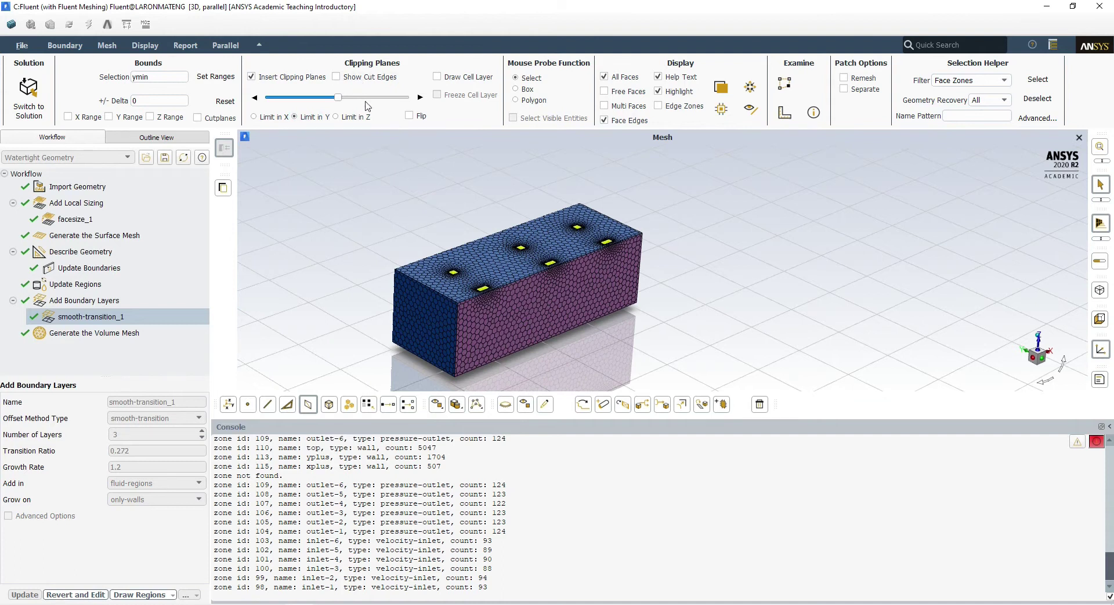
click(522, 250)
mouse_move(494, 243)
mouse_down()
mouse_move(804, 204)
mouse_move(480, 293)
mouse_move(726, 277)
mouse_move(492, 232)
mouse_up()
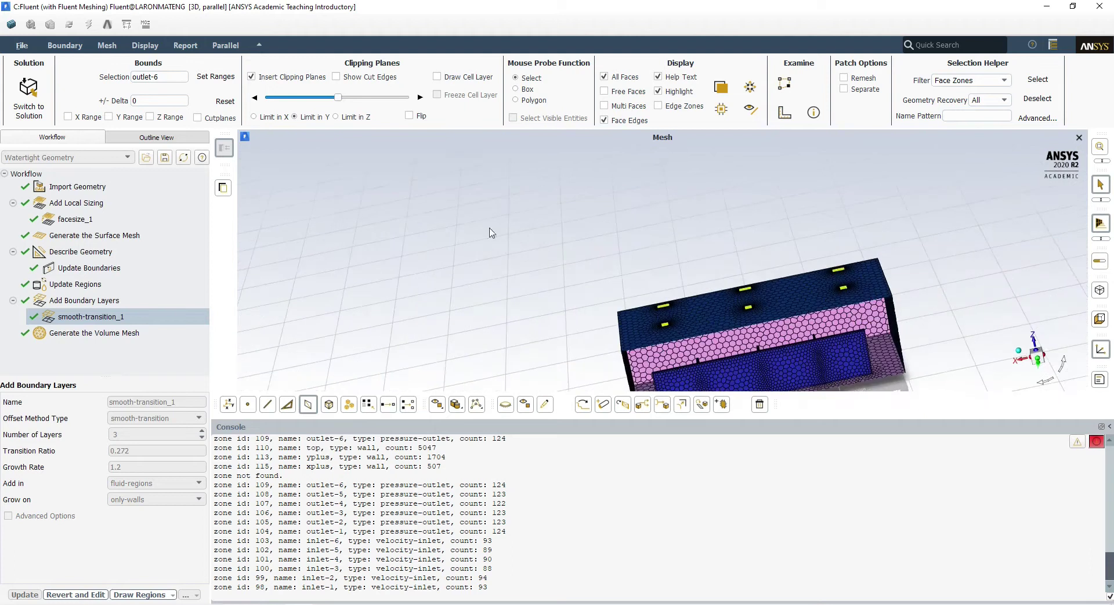
scroll(385, 202, down, 5)
scroll(416, 213, up, 3)
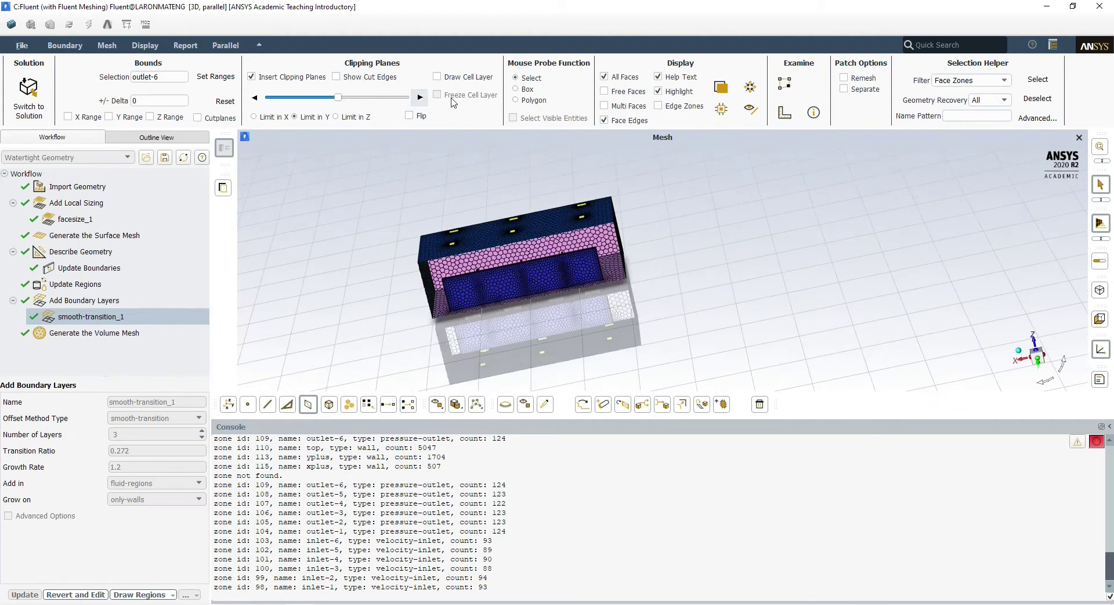
Draw the cell layer at the Y clipping plane and inspect the volume cells across the room section.
click(437, 76)
scroll(578, 287, up, 10)
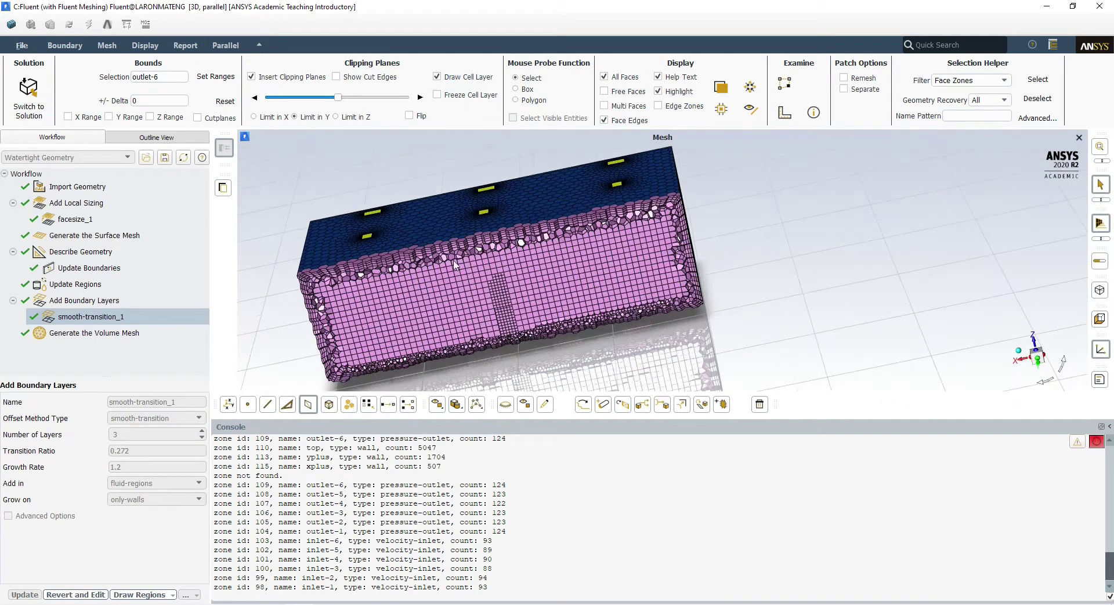
scroll(479, 334, up, 8)
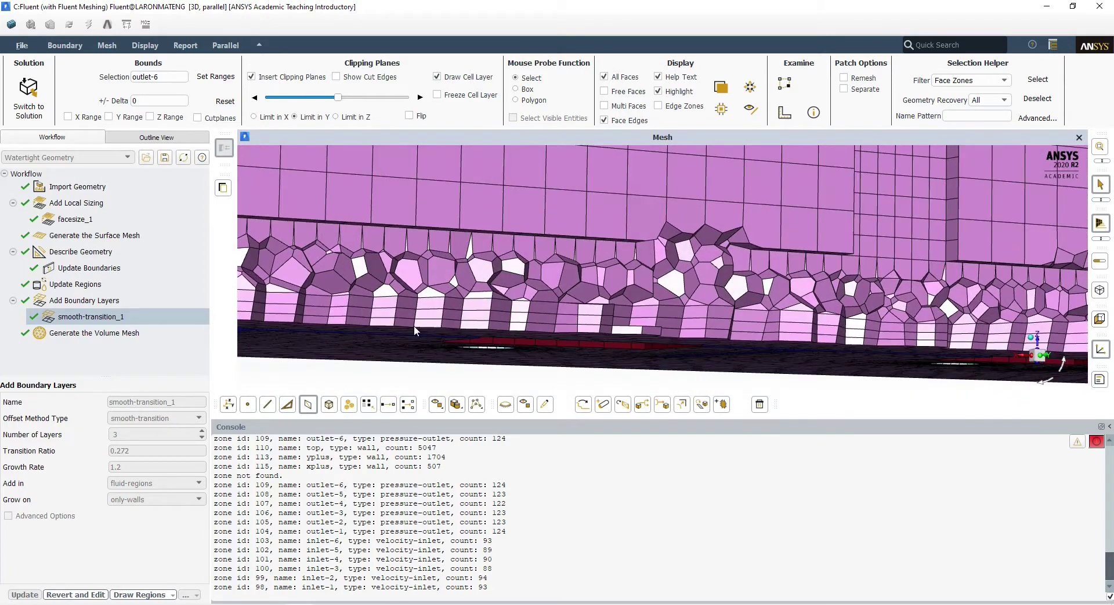
scroll(414, 329, down, 8)
scroll(438, 230, up, 2)
scroll(438, 230, down, 3)
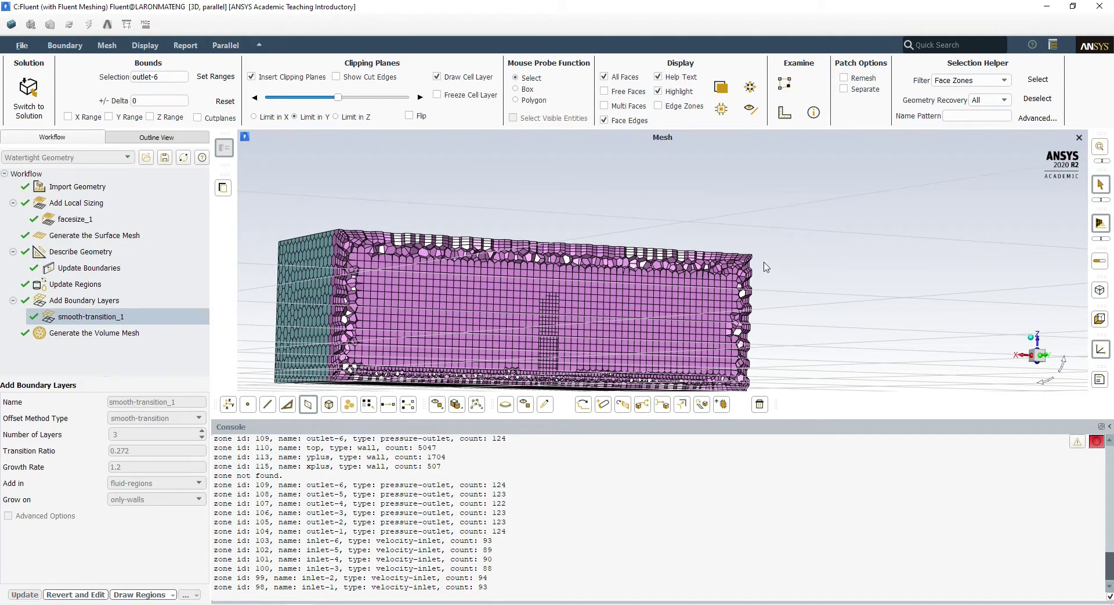
Examine up close the boundary layer cells below the ceiling and their transition to the polyhedral and hexahedral core cells.
scroll(754, 278, up, 6)
middle_drag(529, 213, 513, 253)
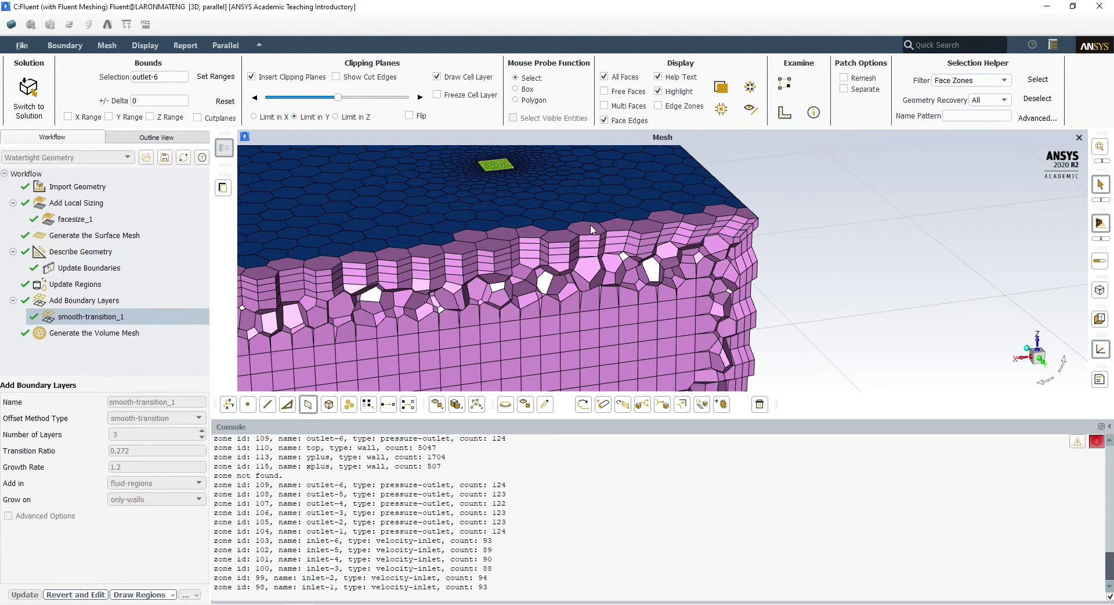
middle_drag(591, 225, 576, 178)
scroll(659, 198, up, 5)
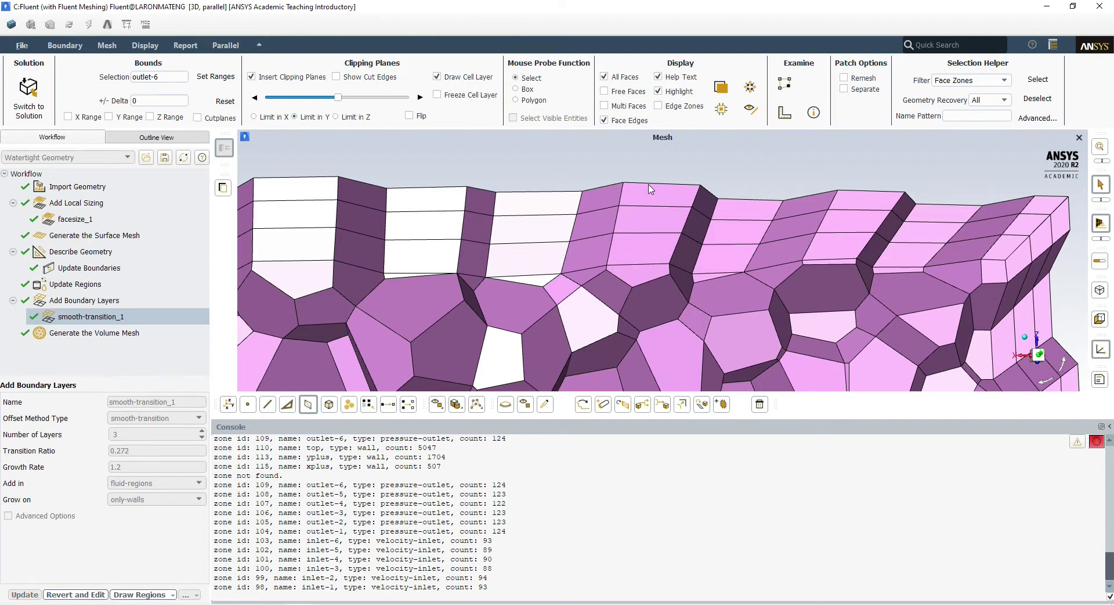
scroll(650, 189, down, 4)
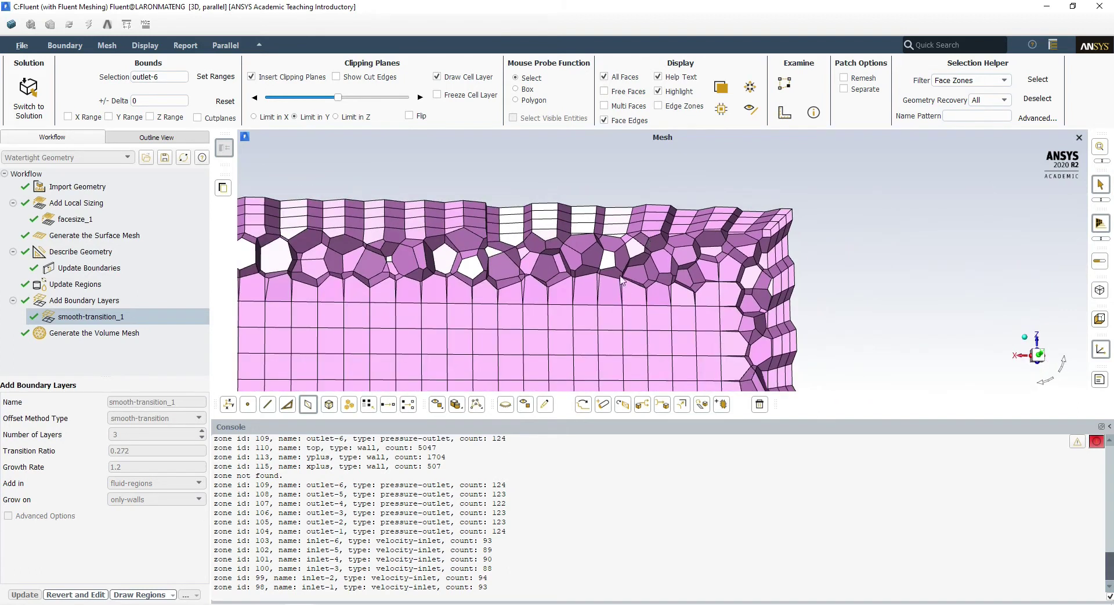
scroll(622, 280, down, 4)
scroll(443, 252, up, 3)
scroll(444, 252, up, 2)
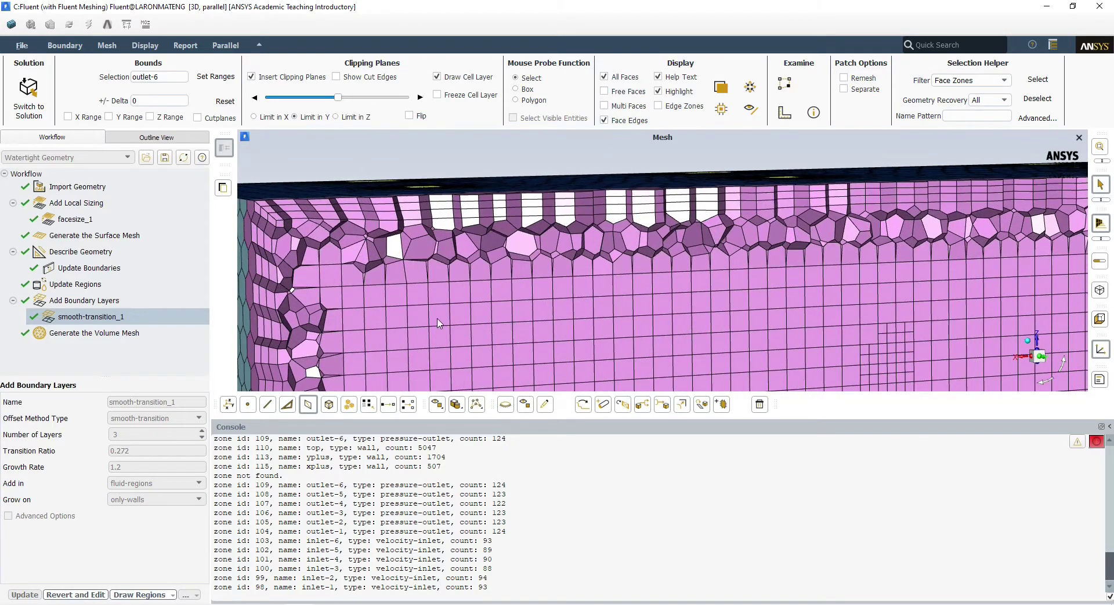
Examine the cell layers along the ceiling, end wall and floor of the clipped room section.
scroll(593, 303, down, 4)
scroll(694, 252, up, 3)
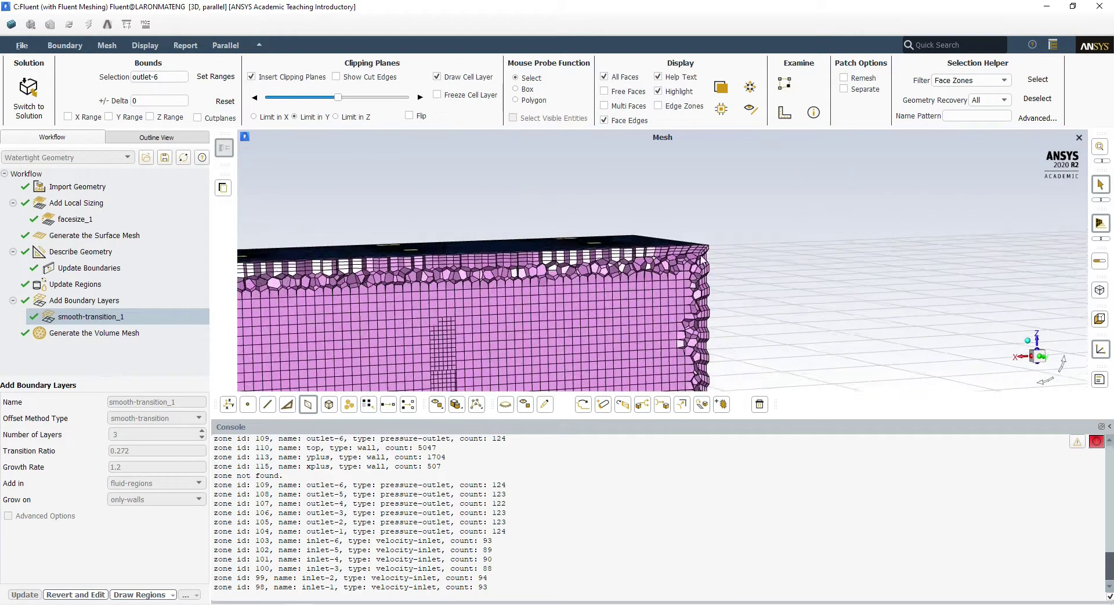
scroll(694, 252, down, 5)
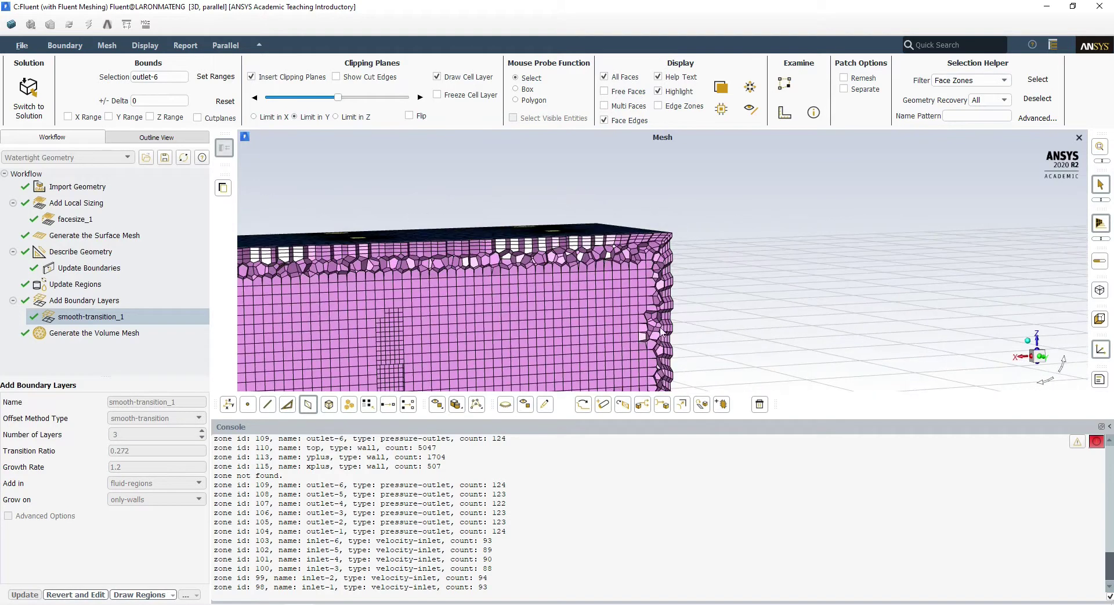
scroll(542, 313, up, 3)
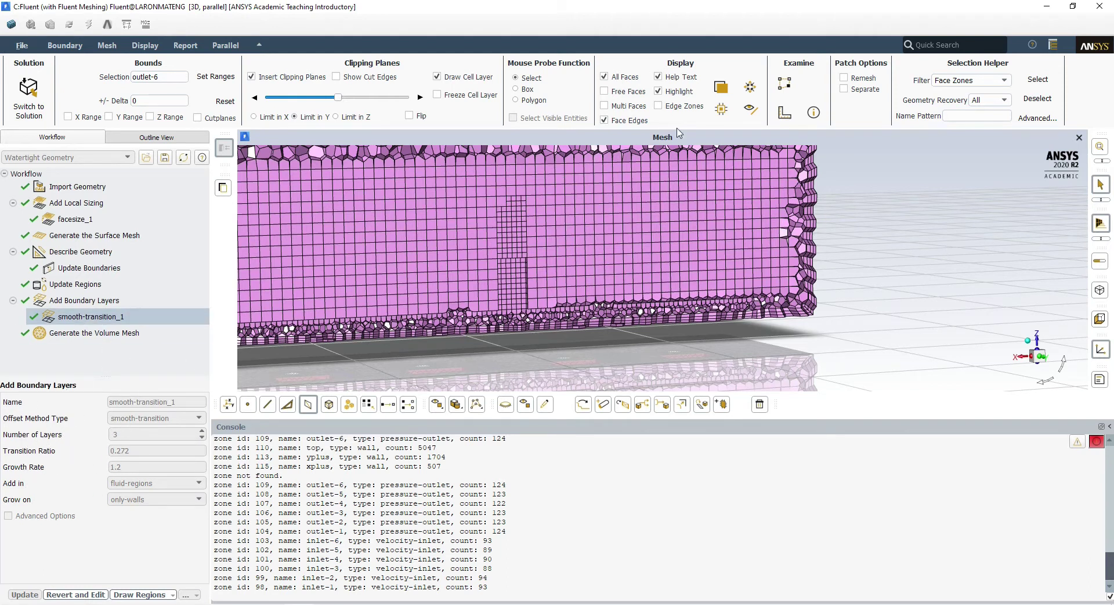
scroll(818, 248, up, 3)
scroll(736, 284, down, 3)
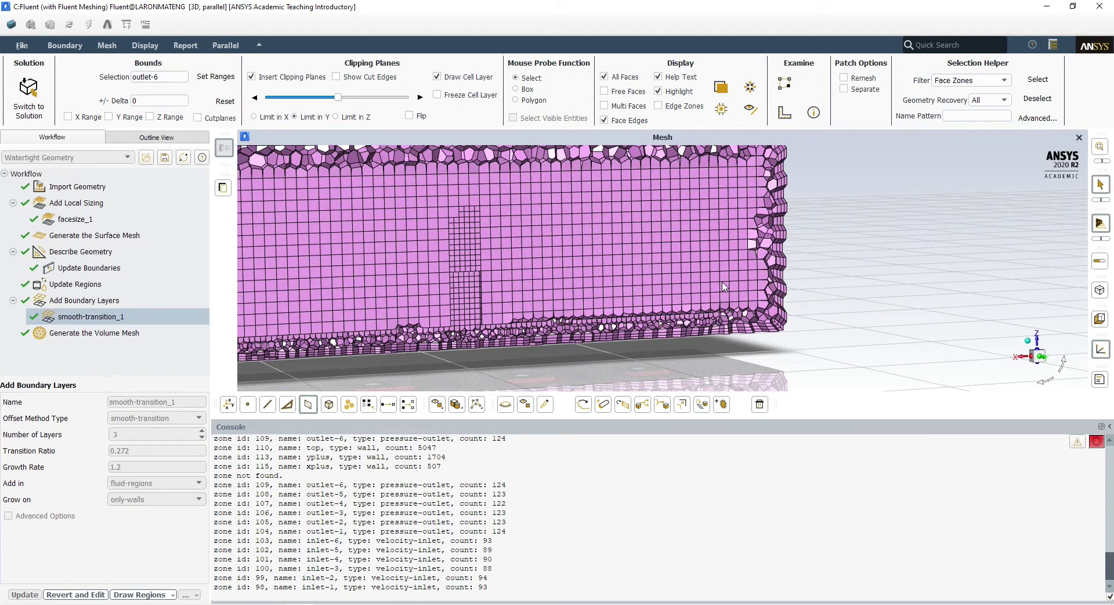
Compare the layers at the section's upper corner with the Number of Layers and Grow on settings of smooth-transition_1.
scroll(668, 301, down, 5)
scroll(743, 212, up, 5)
drag(670, 211, 381, 383)
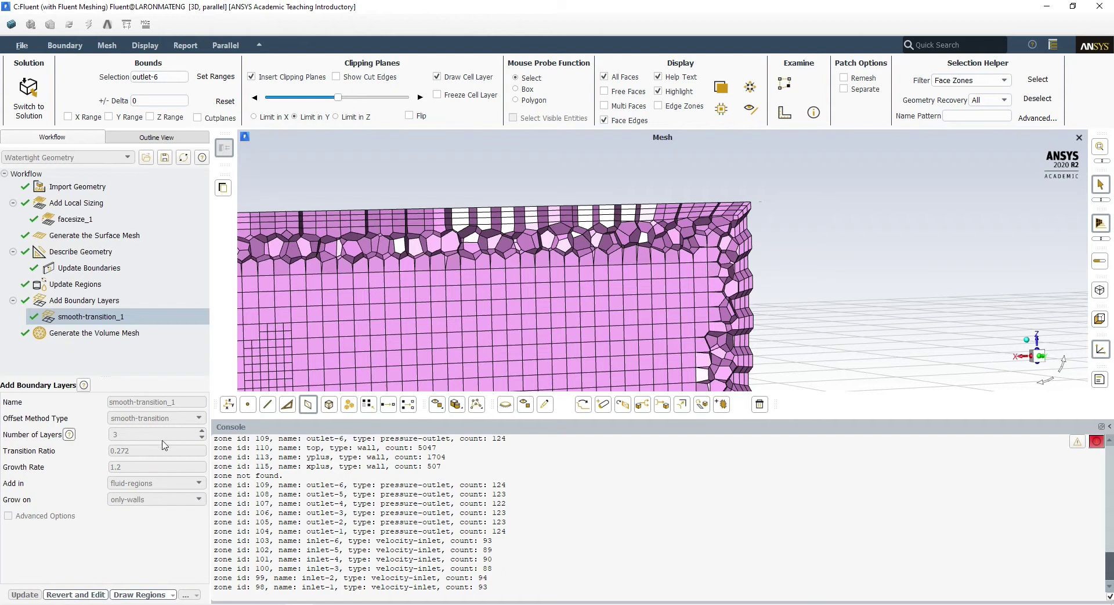
scroll(686, 218, up, 1)
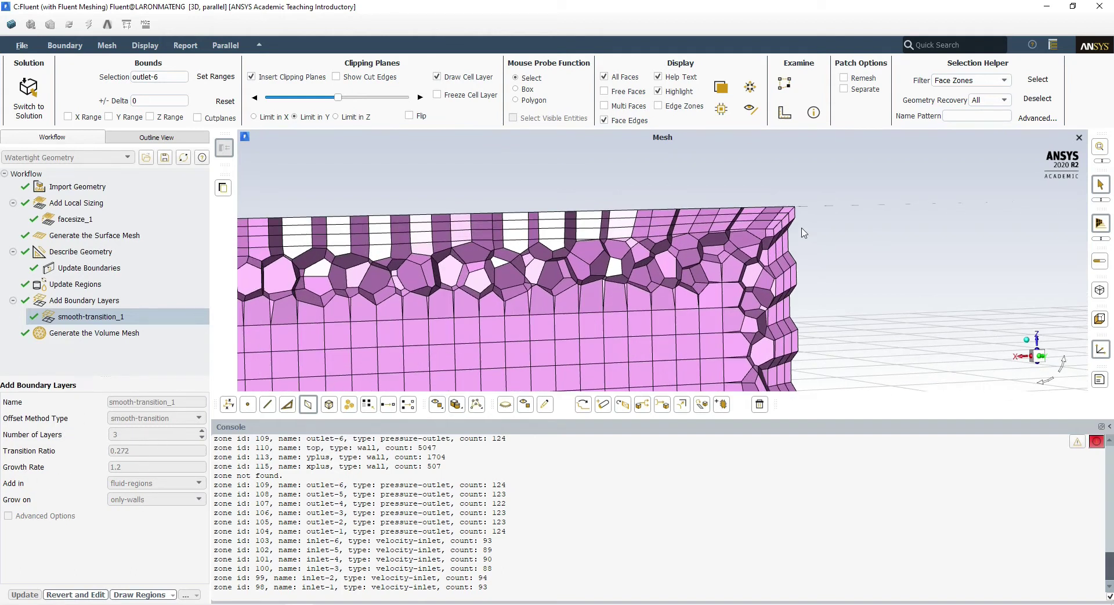
scroll(615, 230, down, 4)
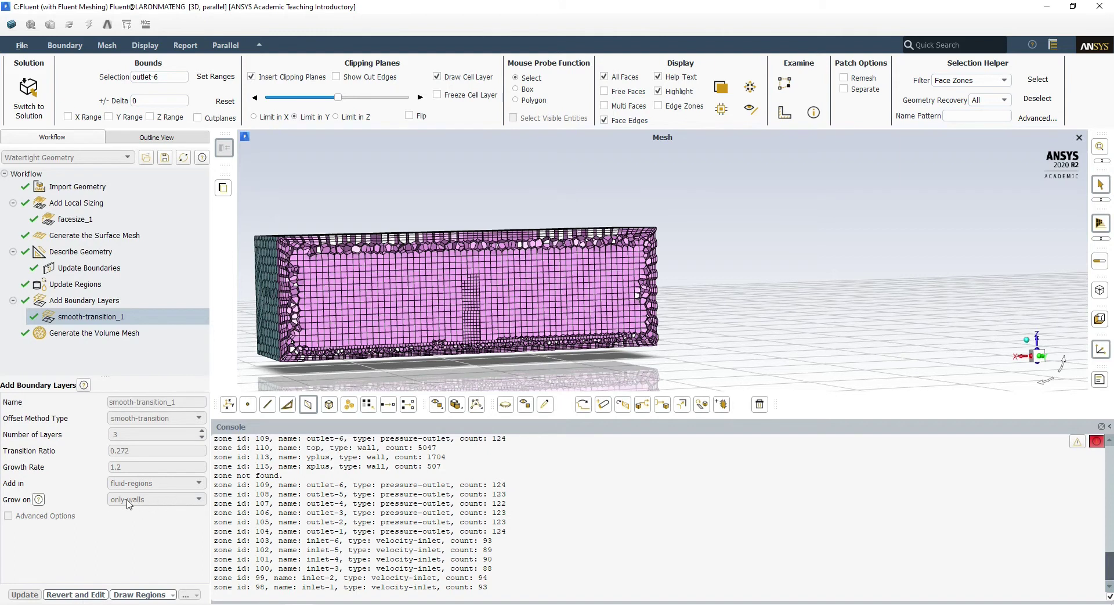
Show the Update Boundaries task to review which zones are walls and which are pressure outlets.
scroll(422, 304, up, 4)
scroll(493, 290, down, 3)
click(88, 268)
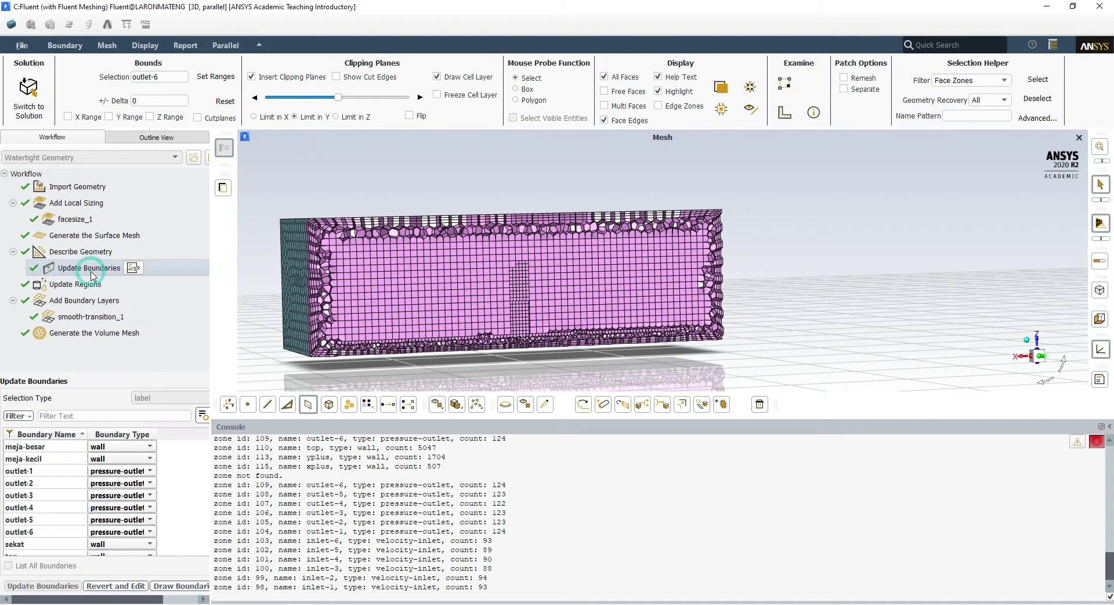
Shift the Y clipping plane so the section cuts through the cylindrical bodies and partitions on the room floor.
drag(343, 260, 476, 336)
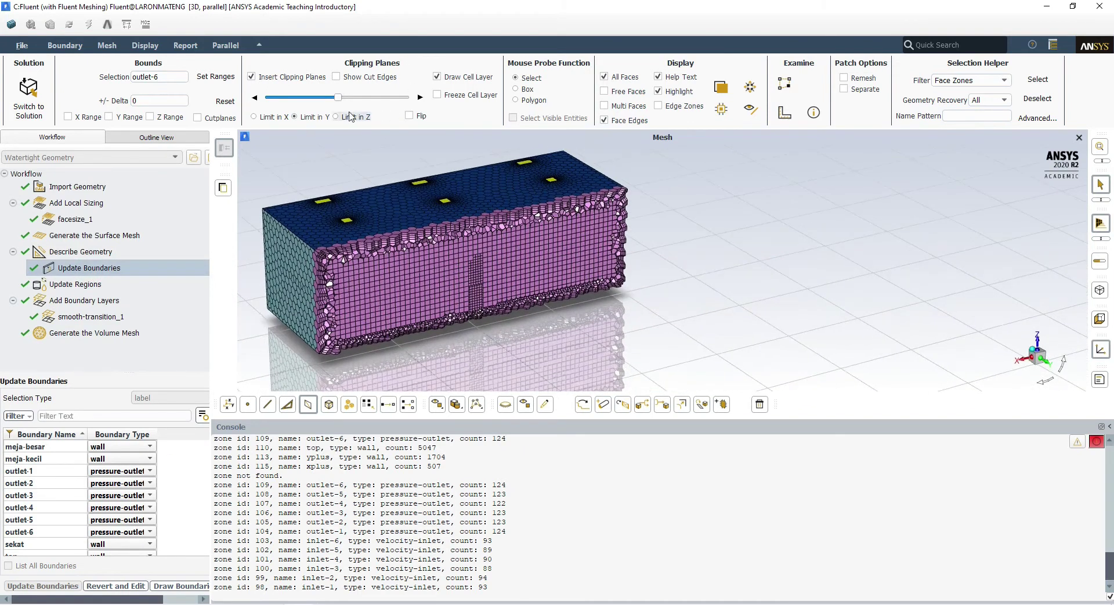
drag(339, 98, 315, 104)
scroll(409, 289, up, 10)
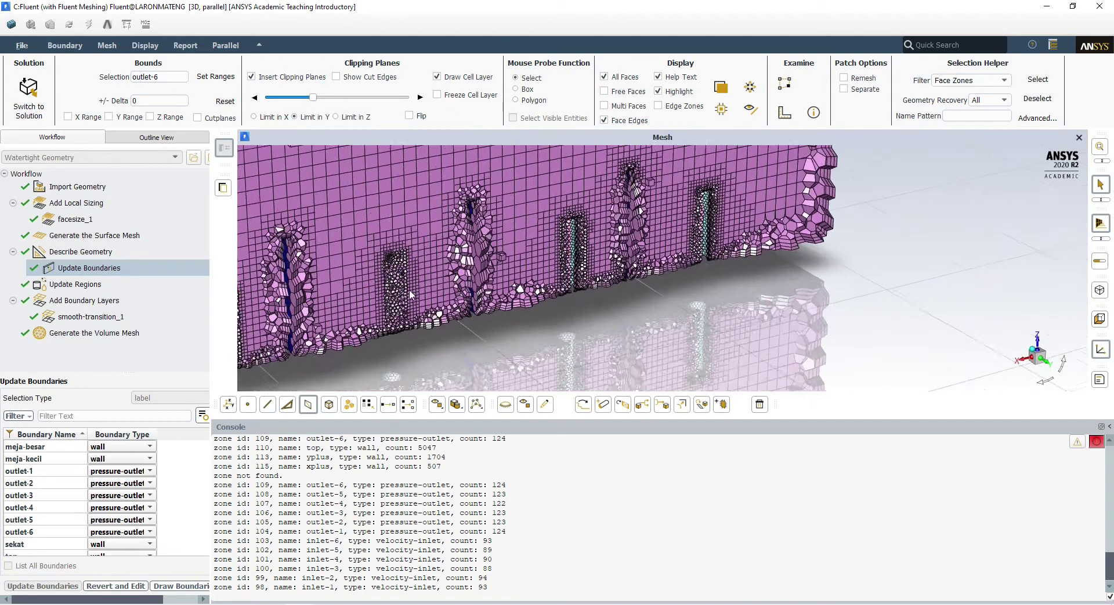
scroll(390, 221, down, 6)
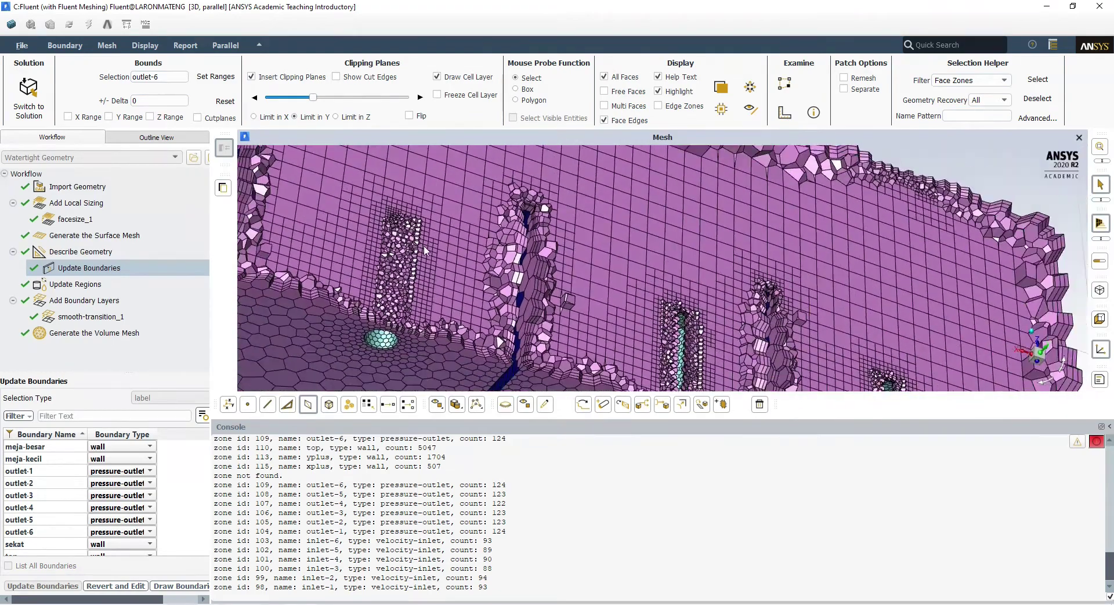
scroll(359, 155, up, 3)
drag(315, 103, 313, 105)
Examine up close the boundary layer cells wrapped around the top and sides of a cylindrical body.
scroll(410, 305, up, 5)
middle_drag(592, 318, 505, 366)
scroll(505, 366, down, 3)
scroll(520, 285, down, 3)
scroll(487, 227, up, 6)
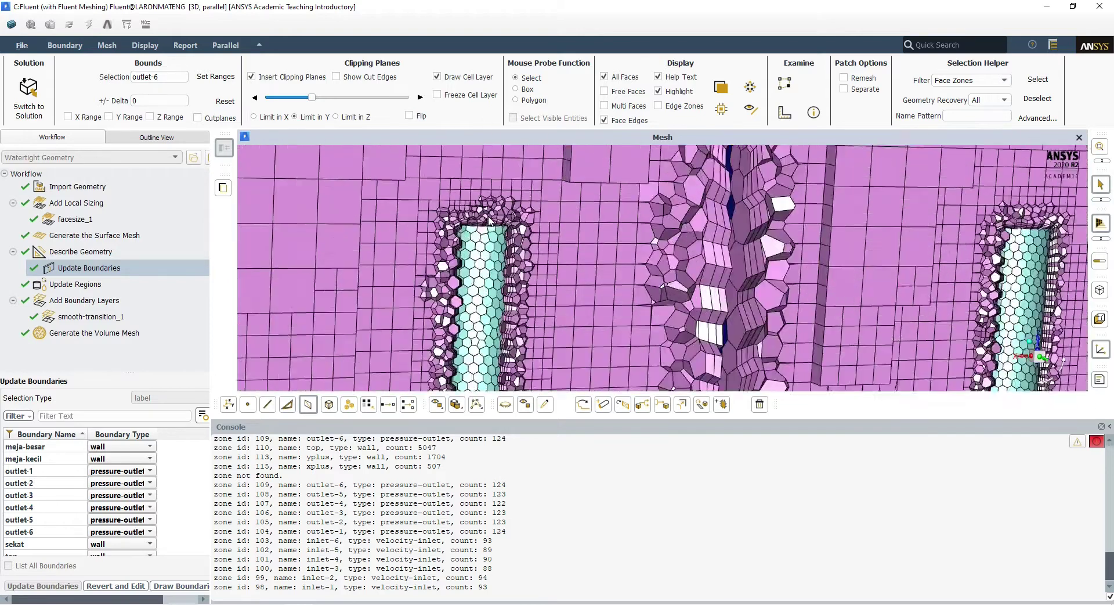
middle_drag(487, 226, 462, 181)
scroll(481, 259, down, 3)
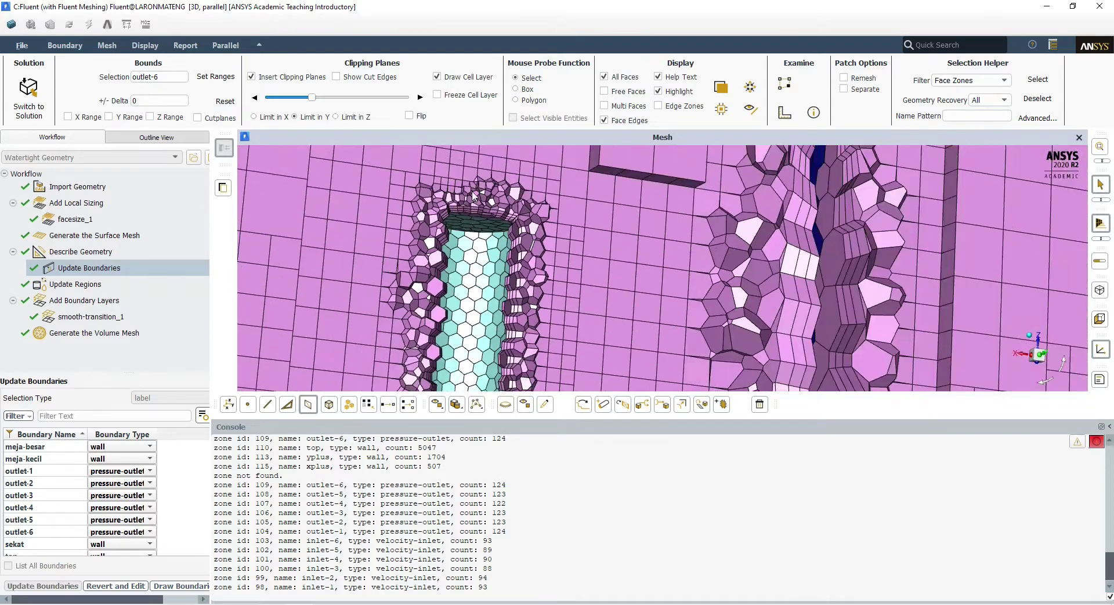
scroll(479, 254, up, 6)
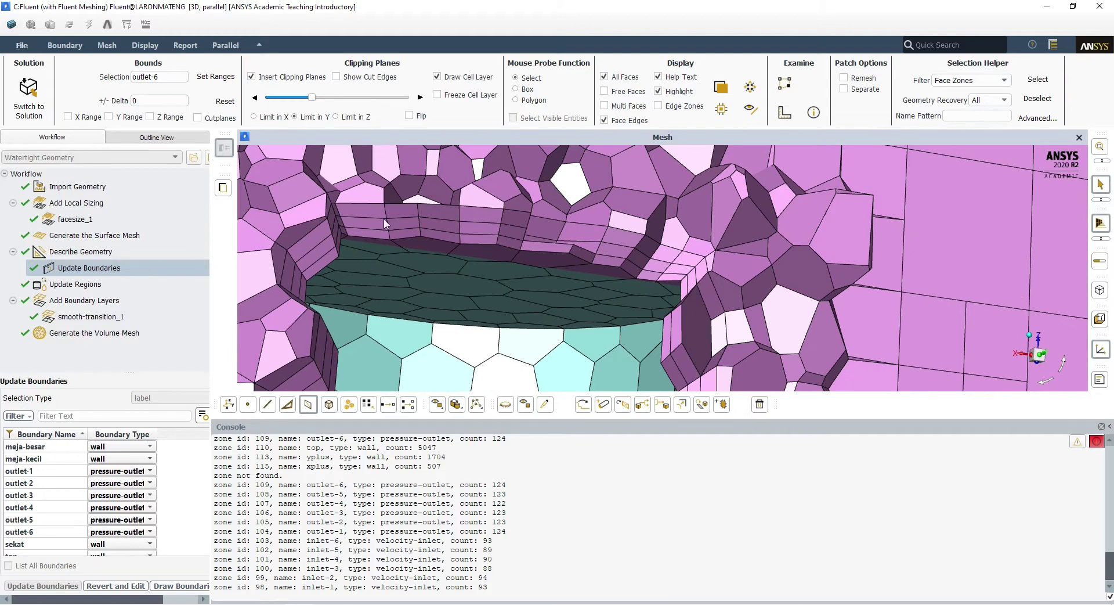
scroll(458, 270, down, 6)
scroll(446, 286, down, 6)
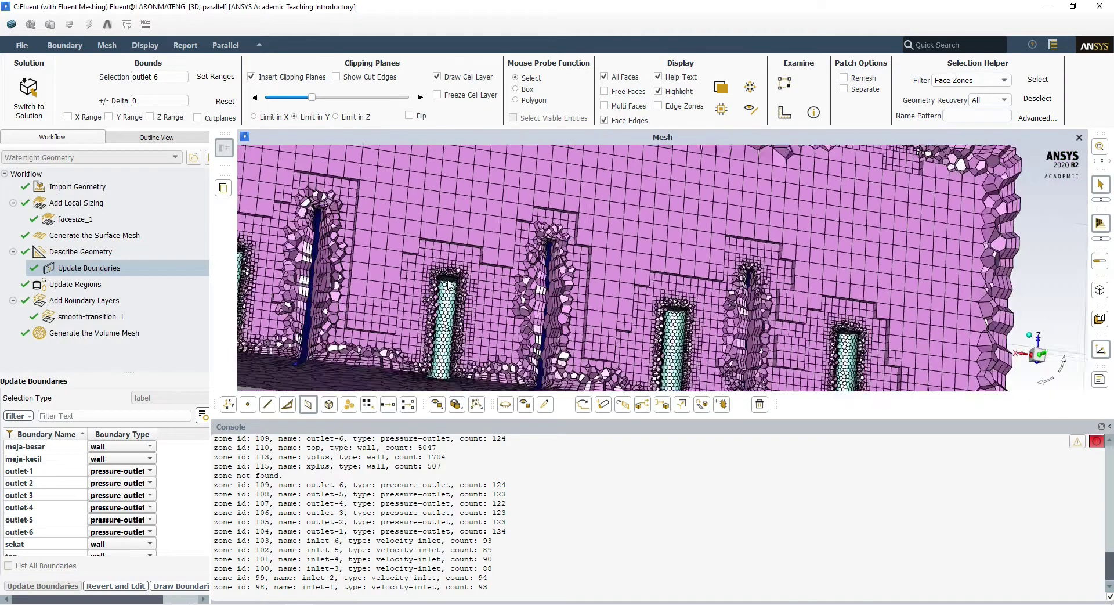
Inspect the local cell refinement around the row of cylinders and partitions from the overall section down to one cylinder.
middle_drag(455, 284, 492, 351)
scroll(484, 273, down, 2)
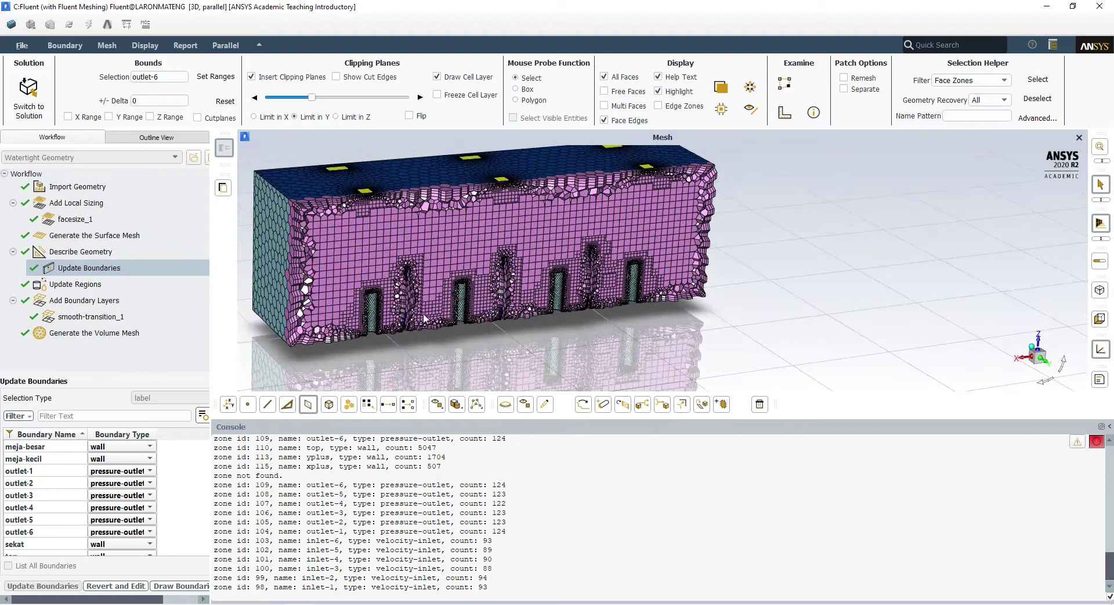
scroll(403, 333, up, 4)
scroll(405, 331, down, 4)
scroll(416, 327, up, 4)
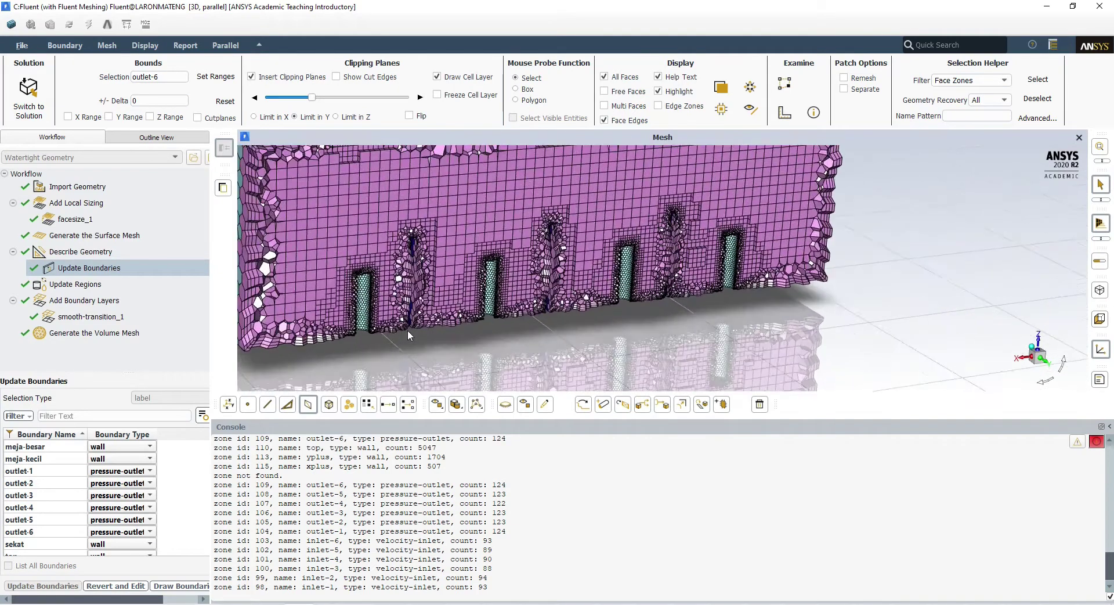
scroll(407, 329, down, 1)
scroll(355, 270, up, 8)
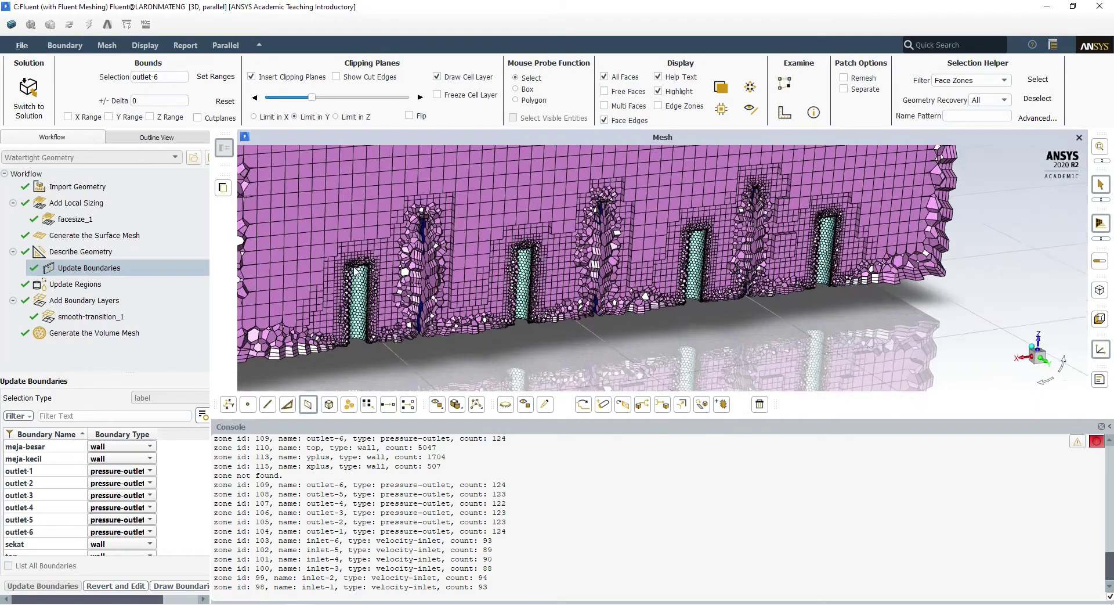
scroll(355, 271, down, 3)
scroll(348, 277, up, 1)
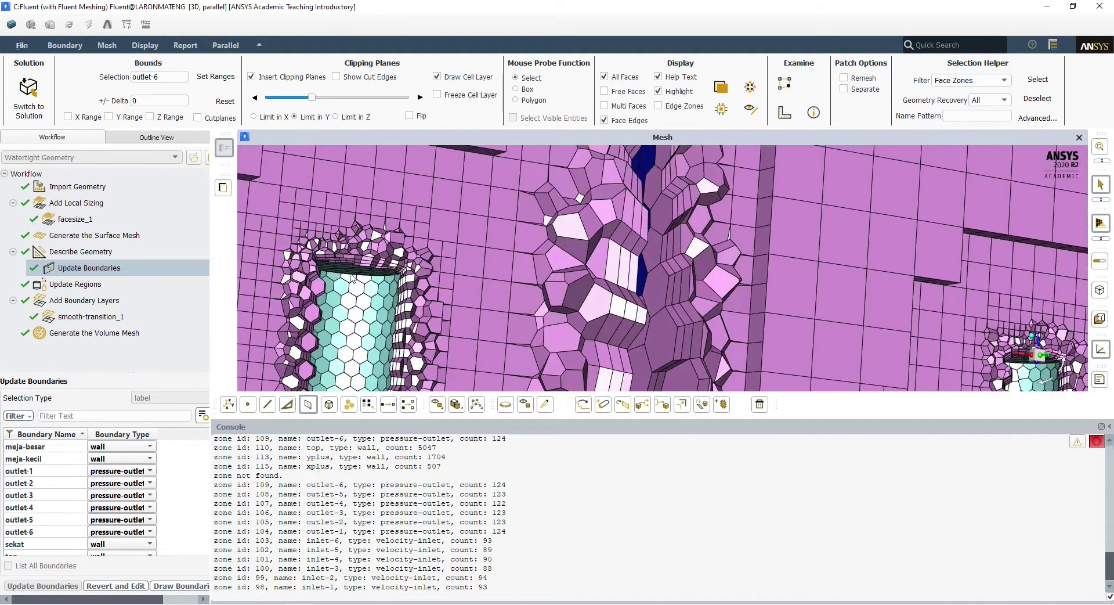
scroll(342, 279, up, 3)
scroll(342, 278, down, 10)
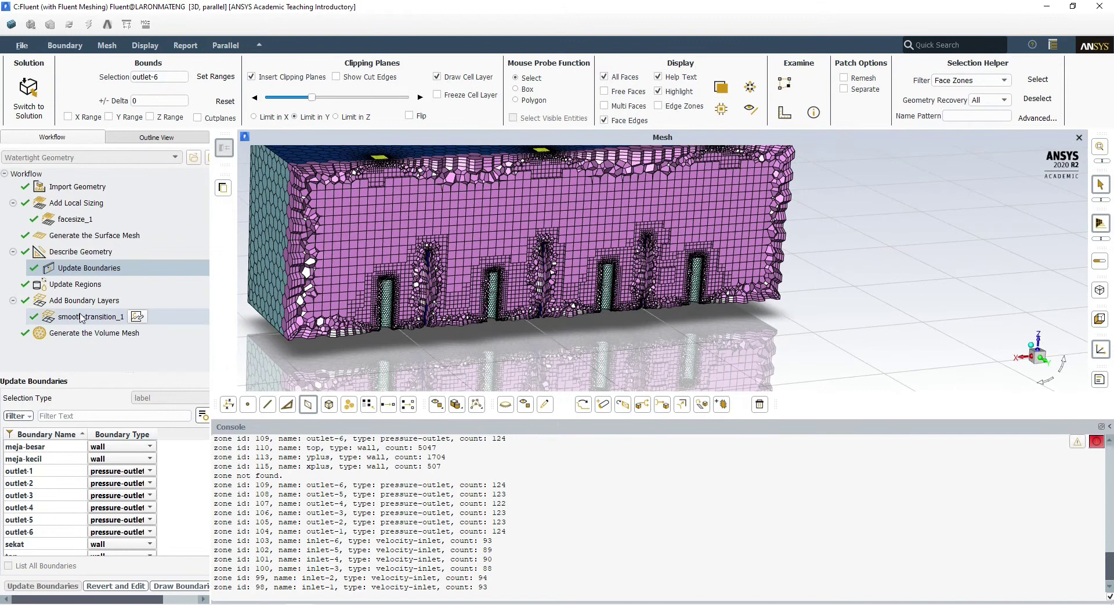
Review the smooth-transition_1 settings and the fill type, buffer layers and cell length limits of Generate the Volume Mesh.
click(76, 299)
click(90, 320)
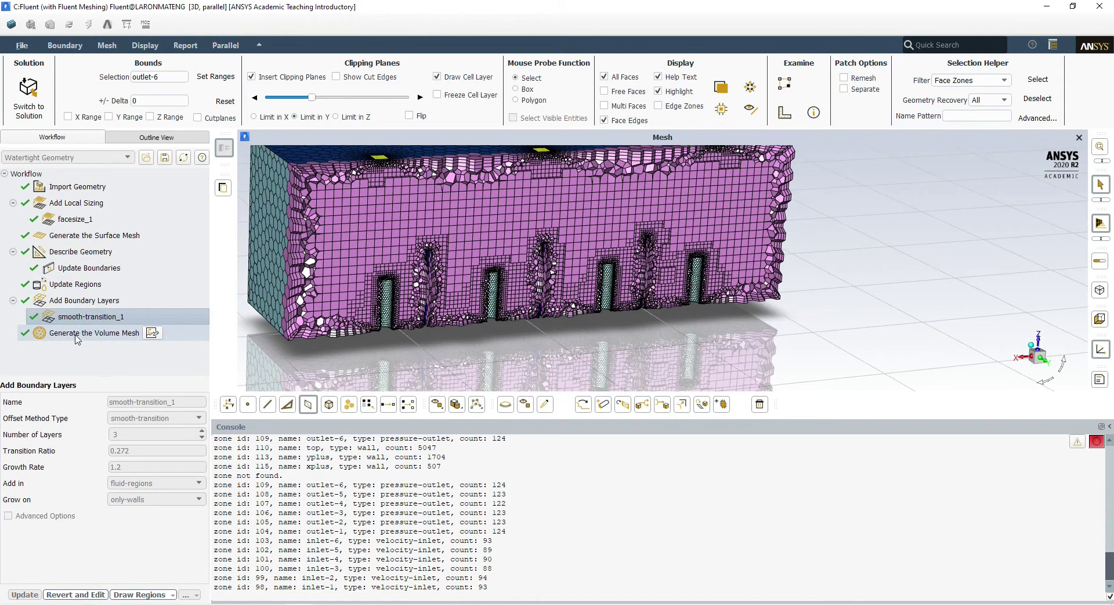
click(84, 334)
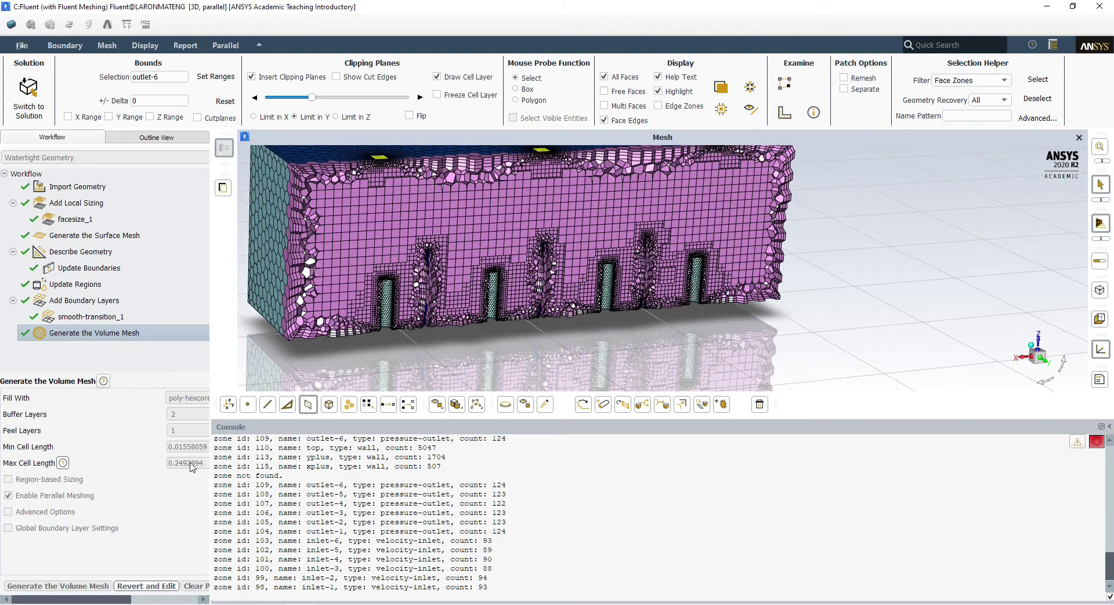
Compare the hexahedral core cells below the ceiling with the volume mesh's Max Cell Length setting.
drag(574, 290, 600, 317)
scroll(524, 308, up, 5)
scroll(524, 308, up, 1)
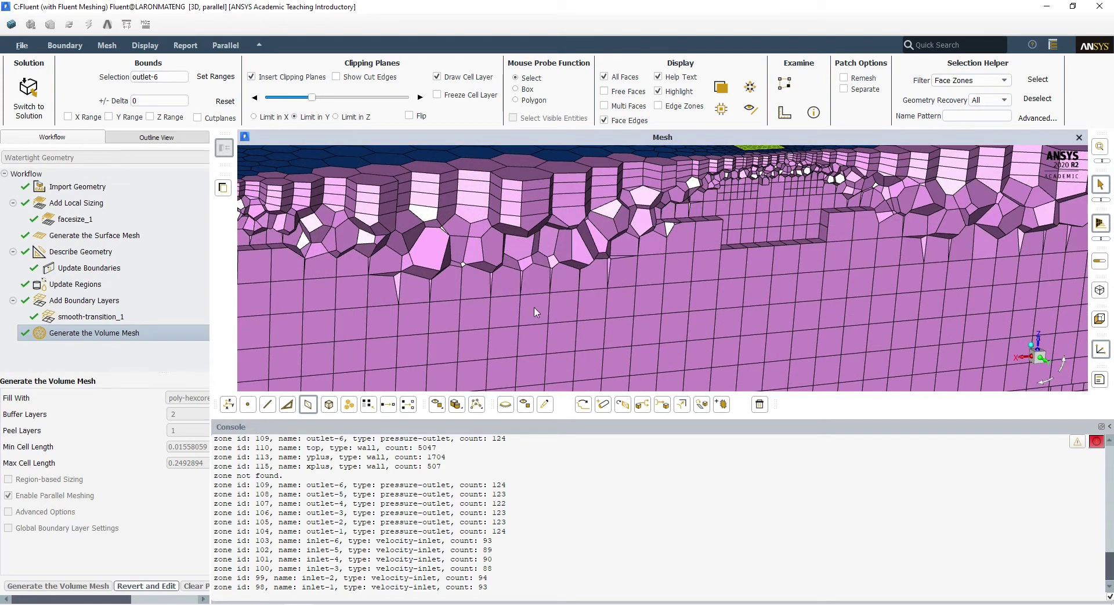
scroll(539, 297, down, 6)
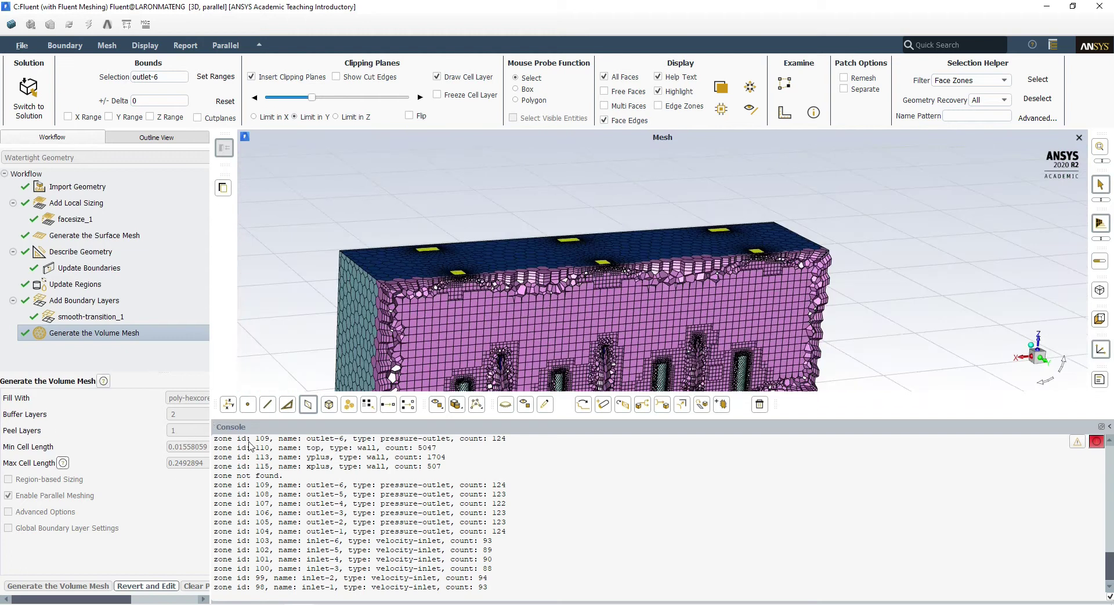
scroll(576, 321, up, 6)
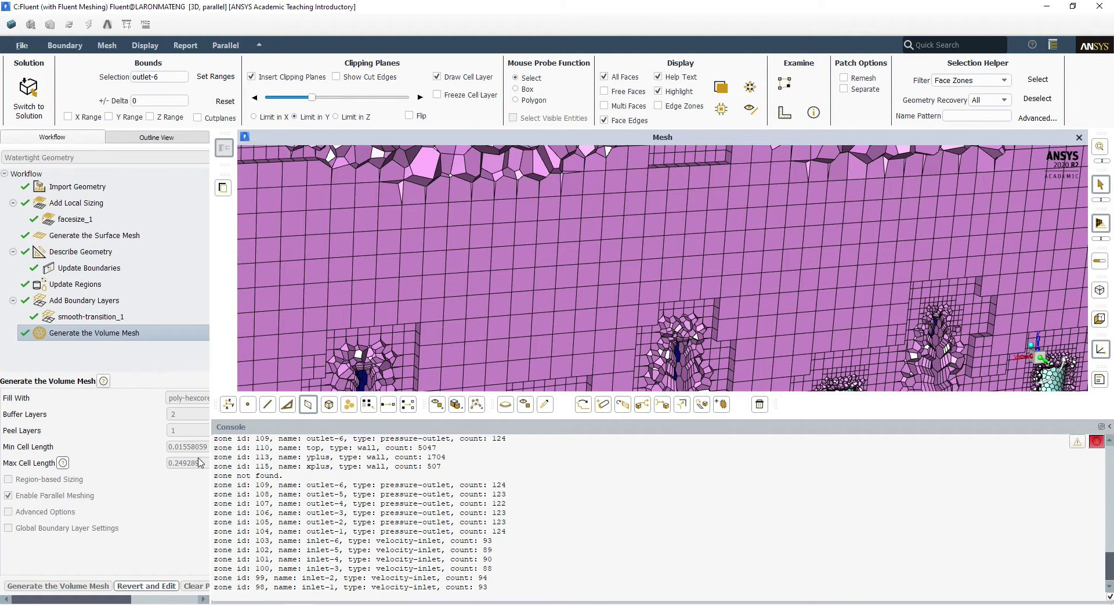
scroll(562, 276, down, 6)
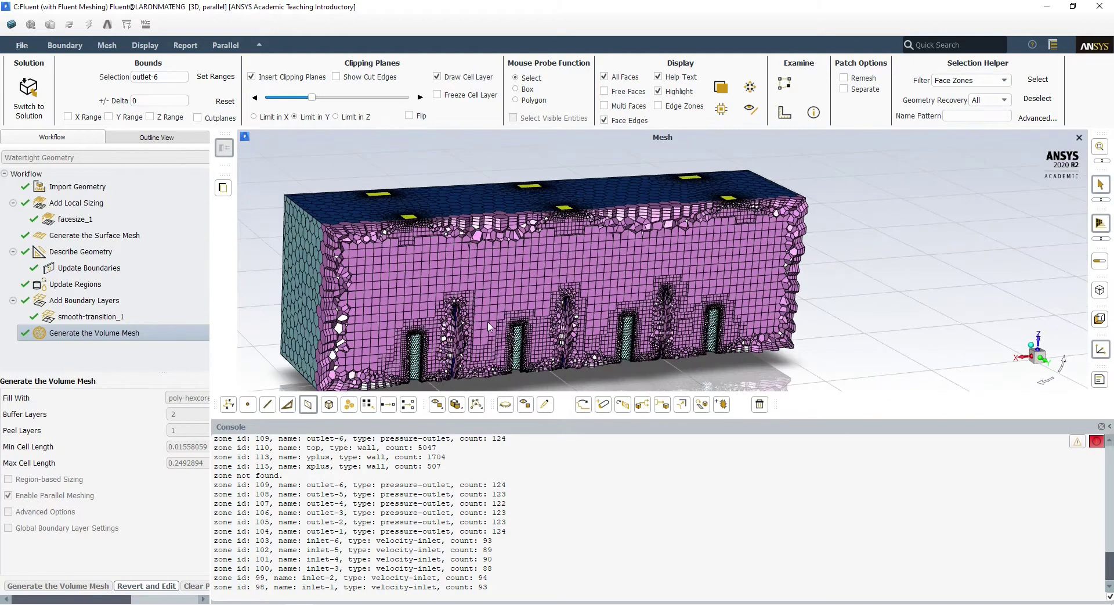
Examine the size transition from the fine cells around the cylinders and partitions to the coarse core across the section.
scroll(643, 300, down, 2)
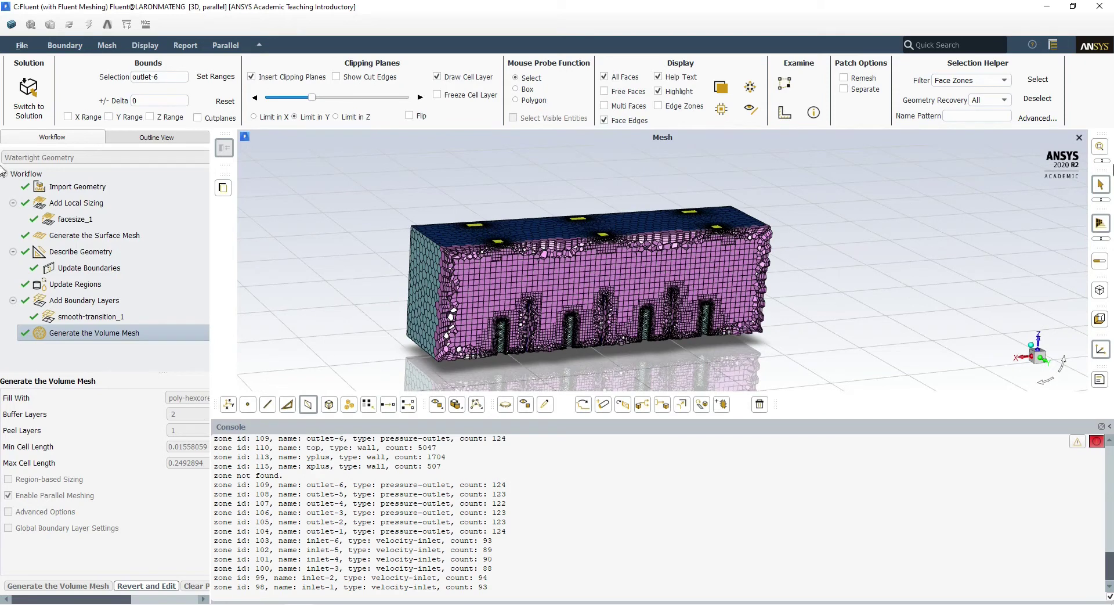
scroll(1039, 177, up, 5)
scroll(592, 238, down, 5)
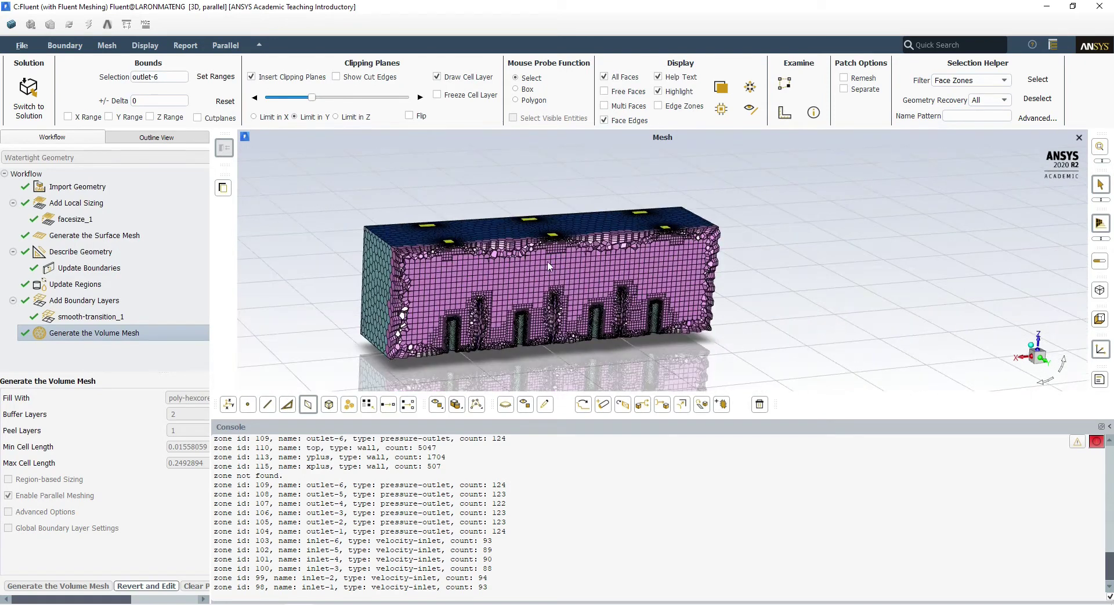
scroll(550, 266, up, 5)
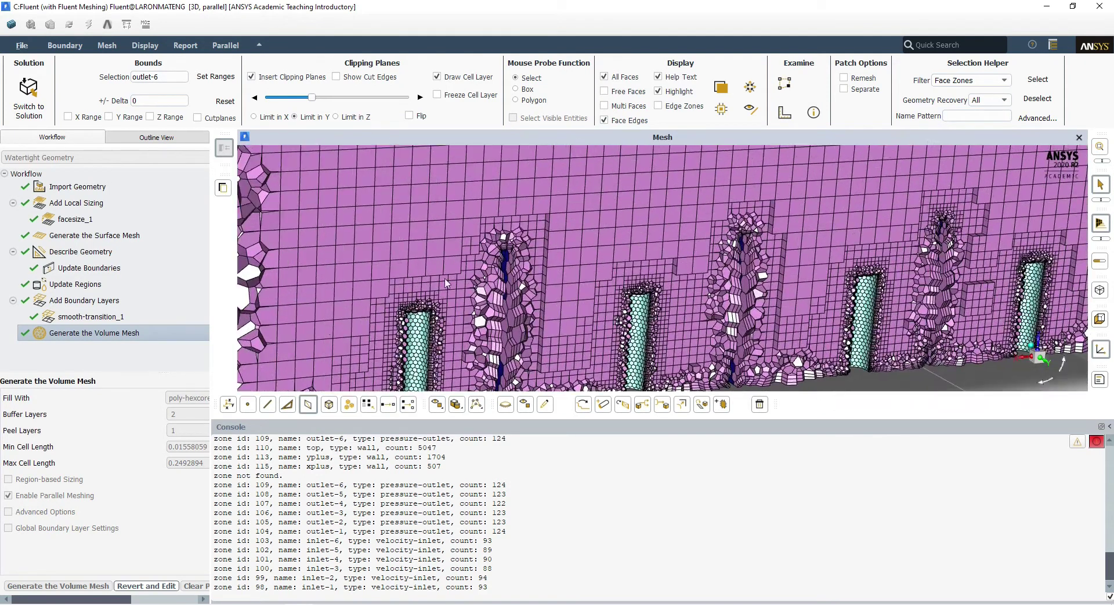
scroll(447, 283, down, 5)
drag(592, 312, 468, 350)
scroll(468, 351, up, 3)
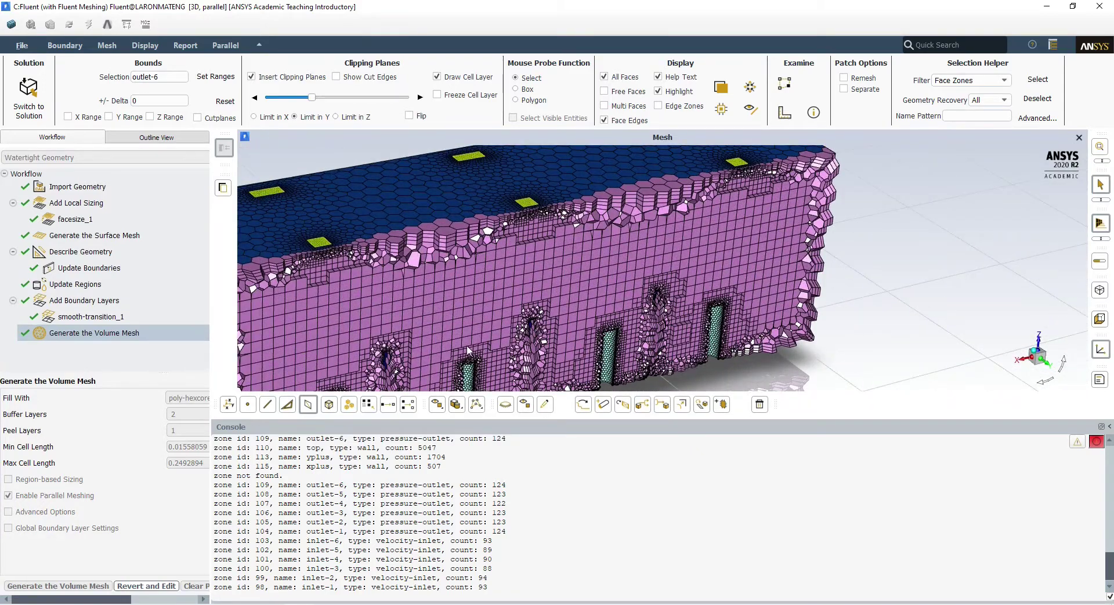
scroll(541, 324, down, 3)
scroll(556, 358, up, 8)
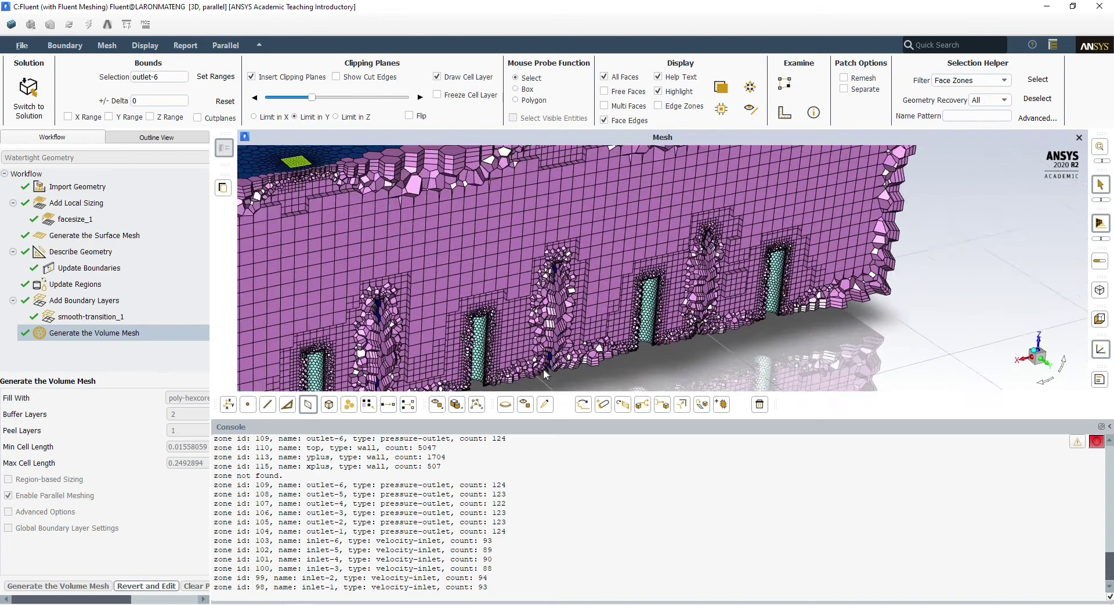
scroll(474, 295, down, 4)
drag(430, 326, 487, 351)
scroll(488, 351, down, 4)
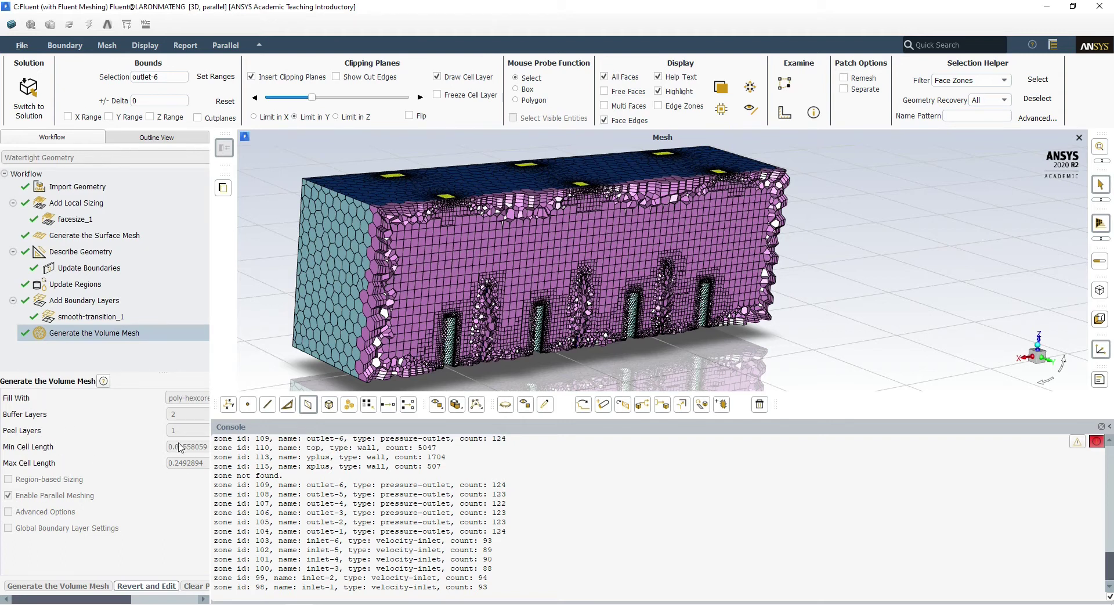
Widen the workflow area to show the full volume mesh settings and compare the poly-hexcore fill with the section's cells.
drag(211, 275, 322, 274)
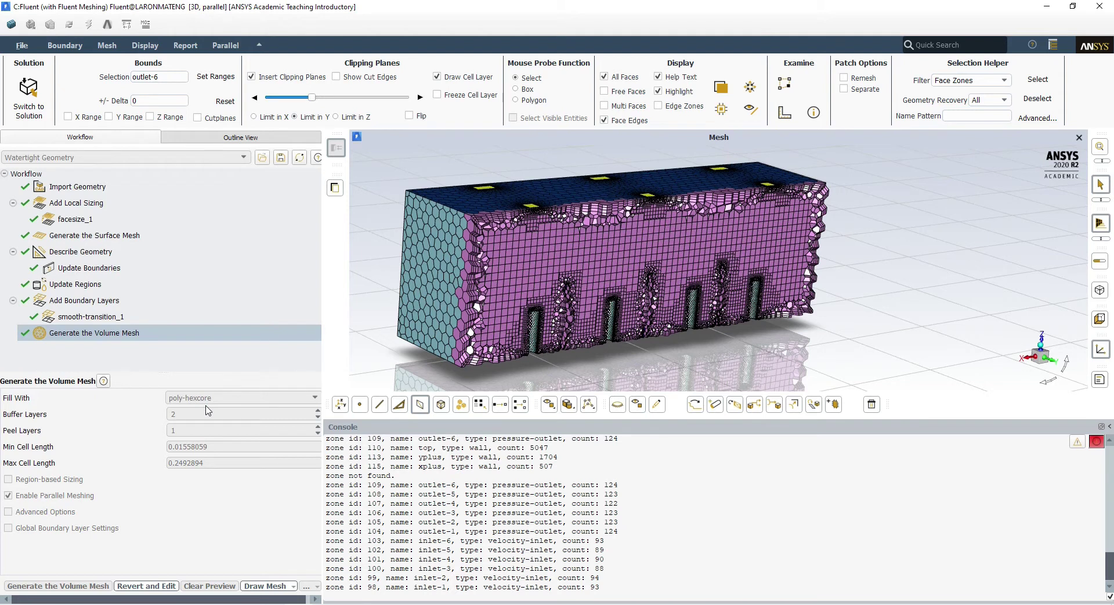
scroll(527, 243, up, 6)
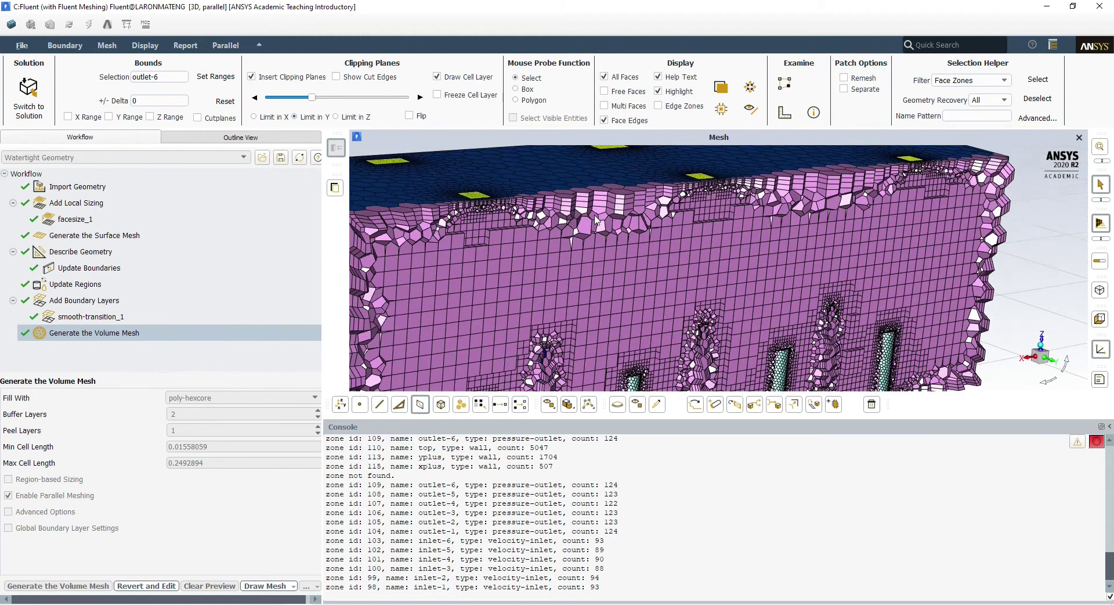
scroll(580, 226, down, 5)
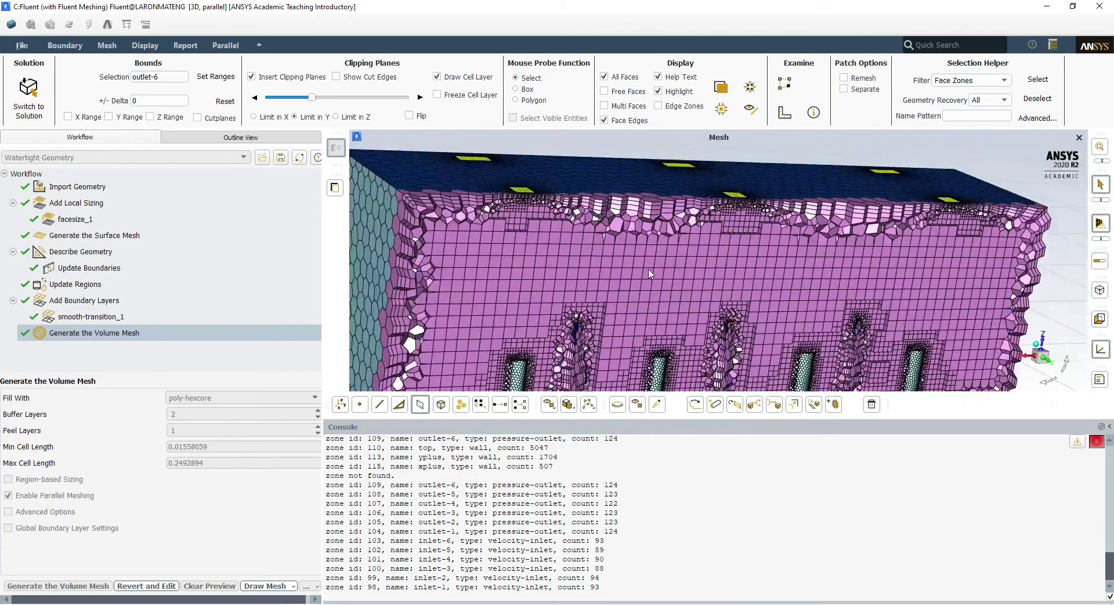
Examine the polyhedral transition cells between the wall and ceiling boundary layers and the hexahedral core of the section.
scroll(527, 204, up, 6)
scroll(452, 290, down, 5)
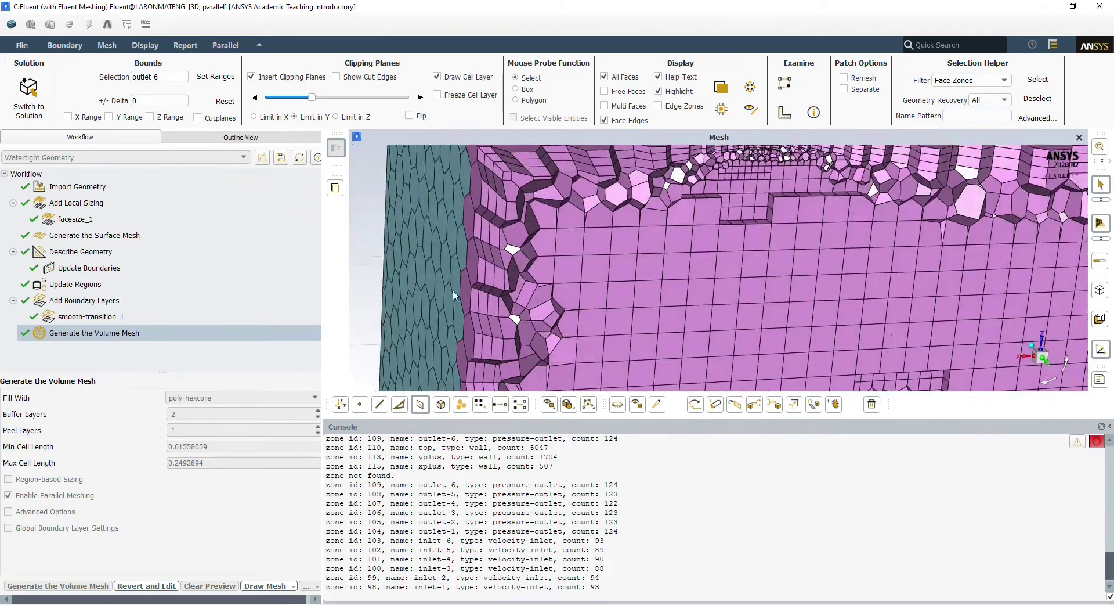
scroll(681, 230, up, 6)
middle_drag(680, 228, 676, 246)
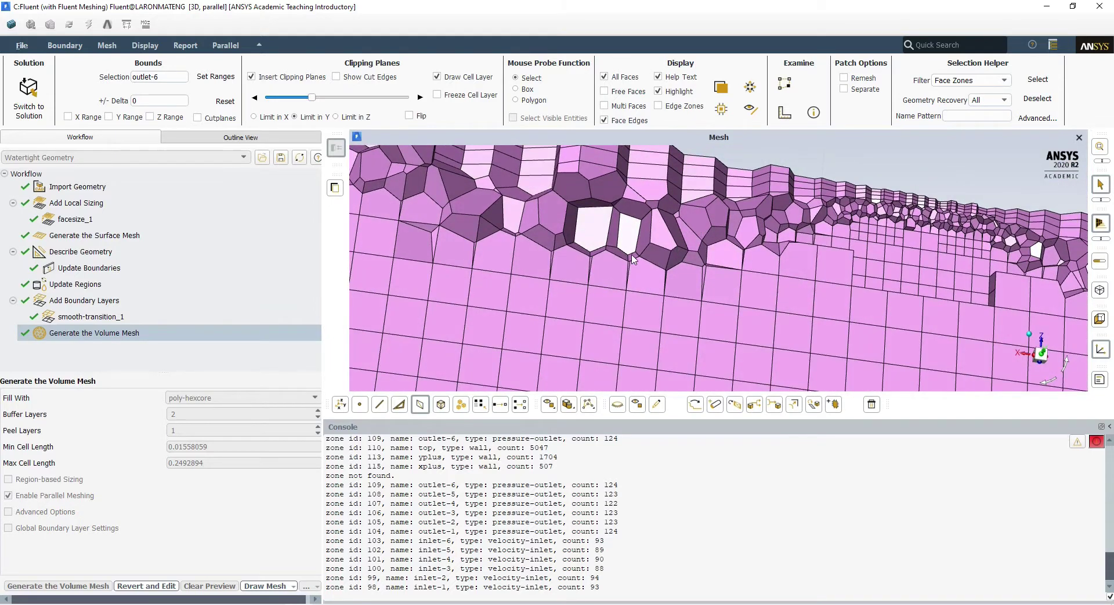
scroll(688, 229, down, 5)
scroll(737, 351, up, 4)
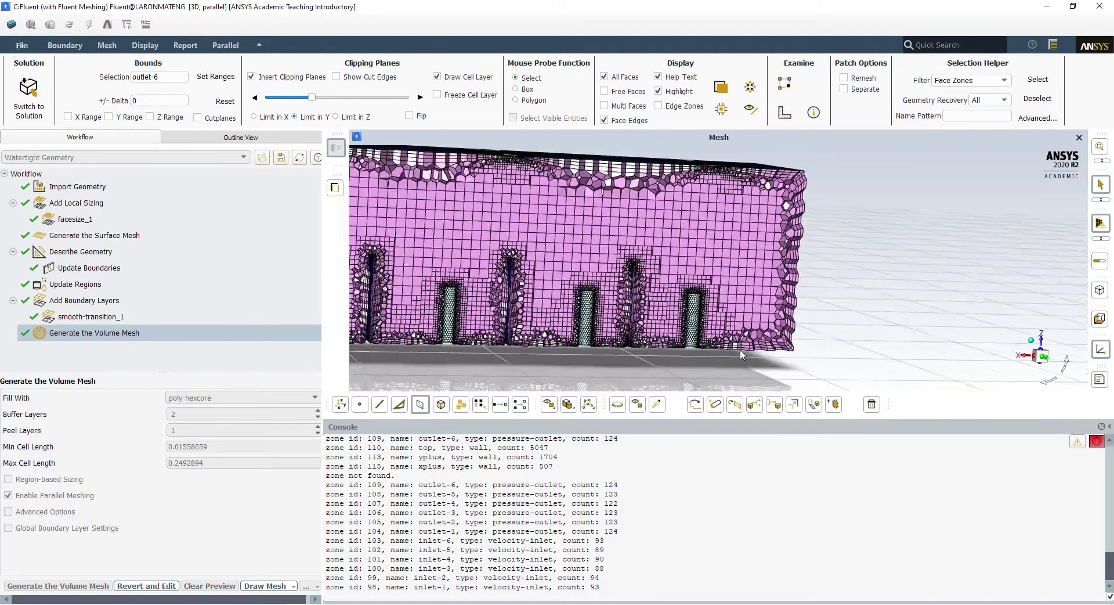
Inspect the boundary layers and polyhedral cells at the section's upper corner, where the ceiling meets the end wall.
scroll(614, 303, down, 4)
scroll(676, 197, up, 5)
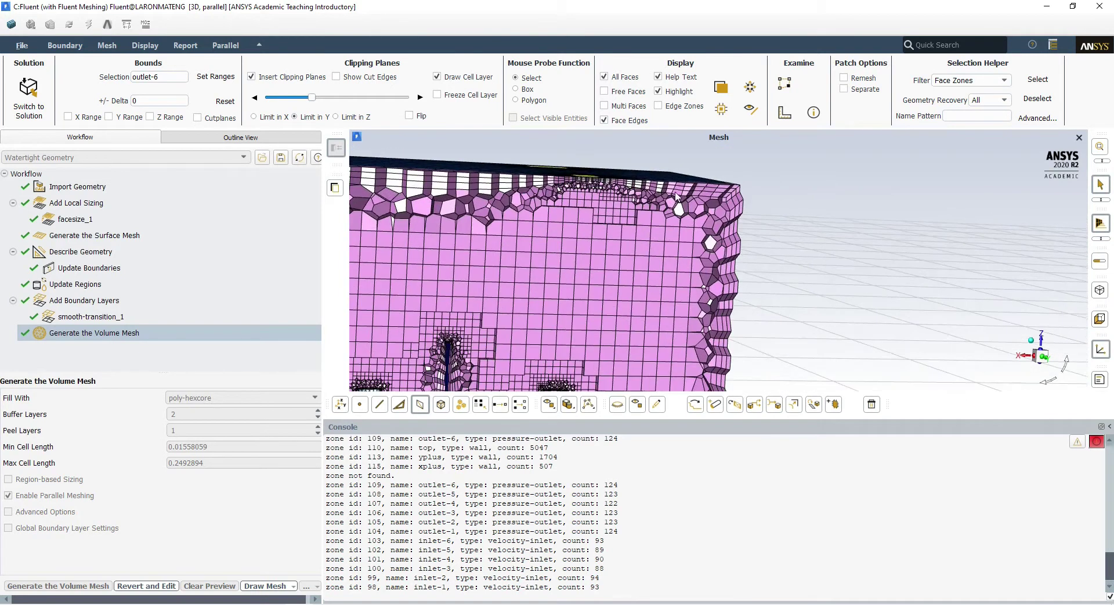
scroll(676, 214, up, 2)
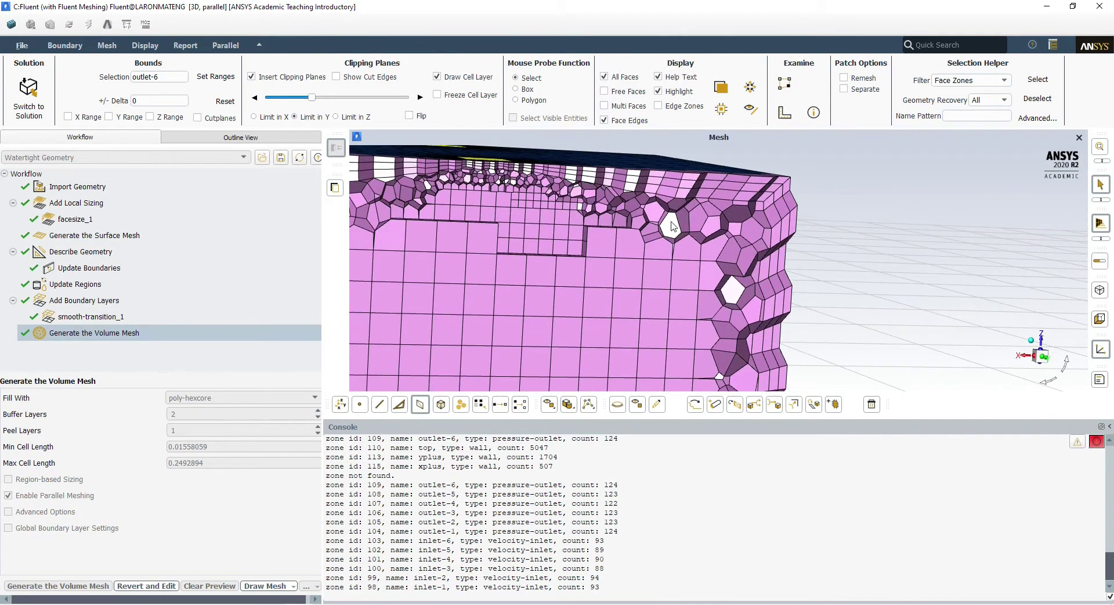
scroll(674, 228, down, 3)
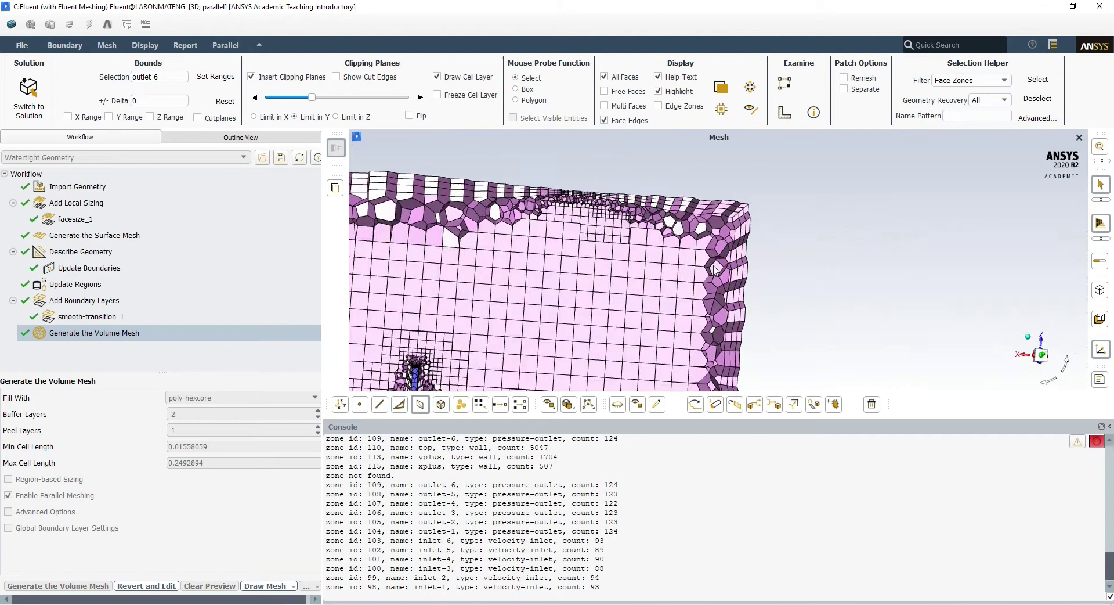
middle_drag(692, 283, 710, 292)
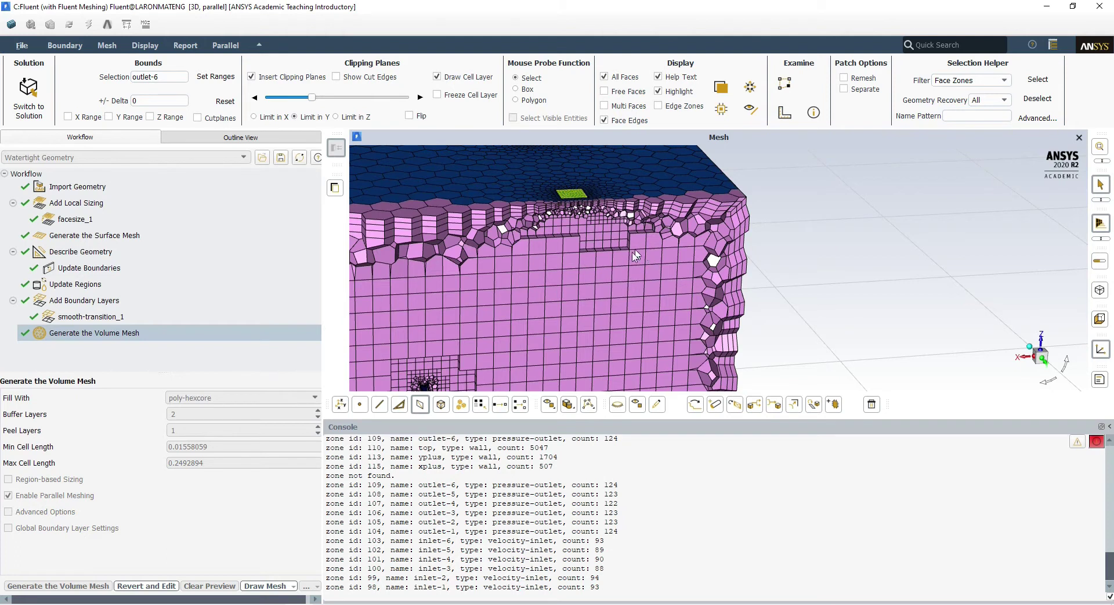
scroll(636, 256, down, 3)
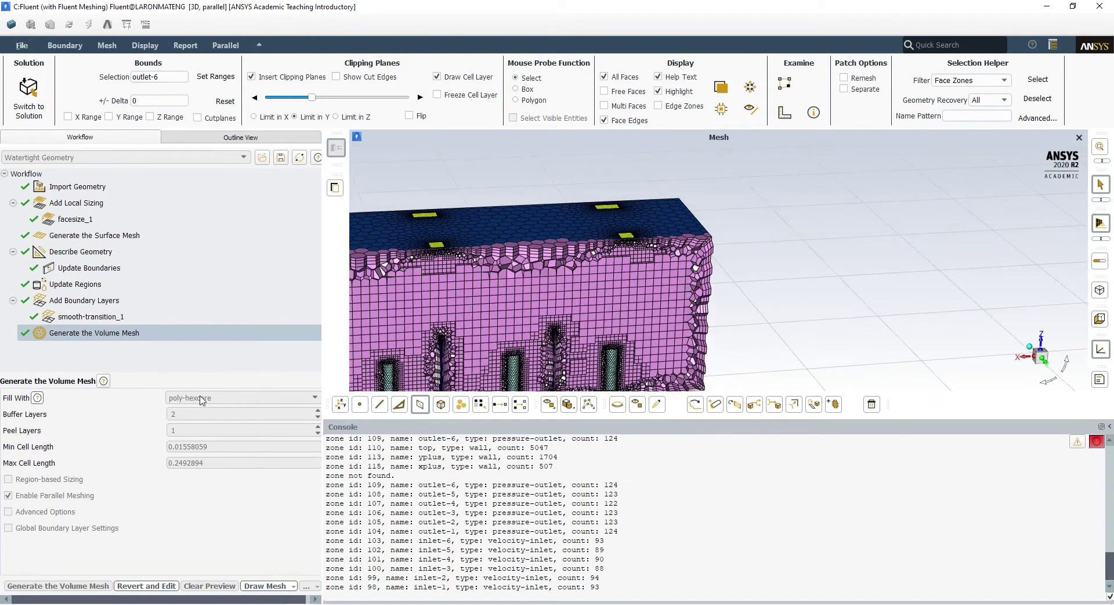
Compare the refined cells below the ceiling opening with the coarser core, using the poly-hexcore fill setting as reference.
scroll(636, 264, up, 5)
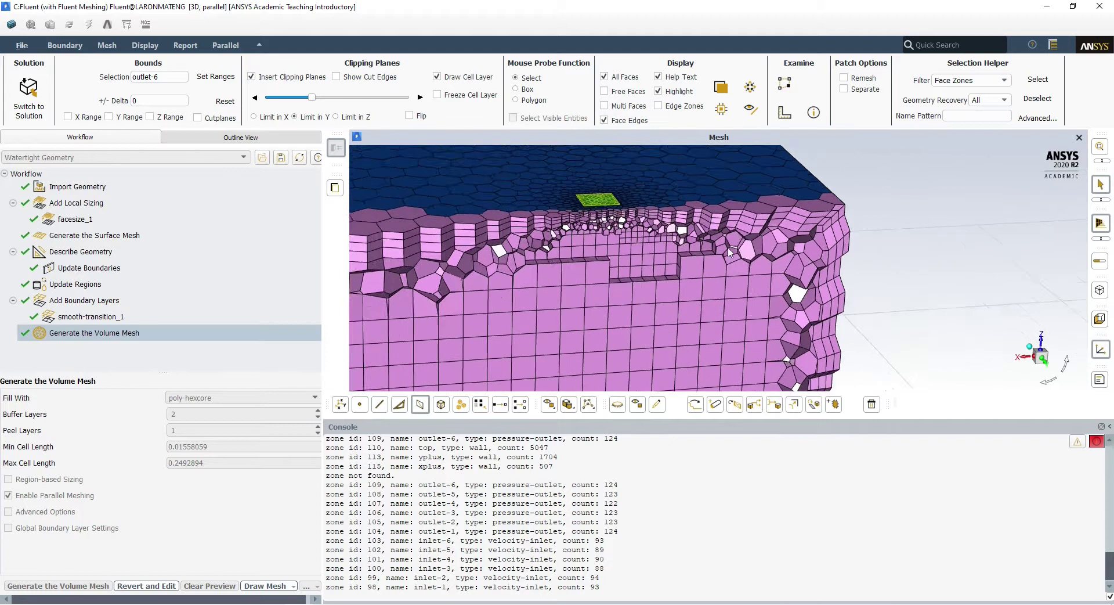
scroll(532, 317, down, 4)
scroll(622, 267, up, 3)
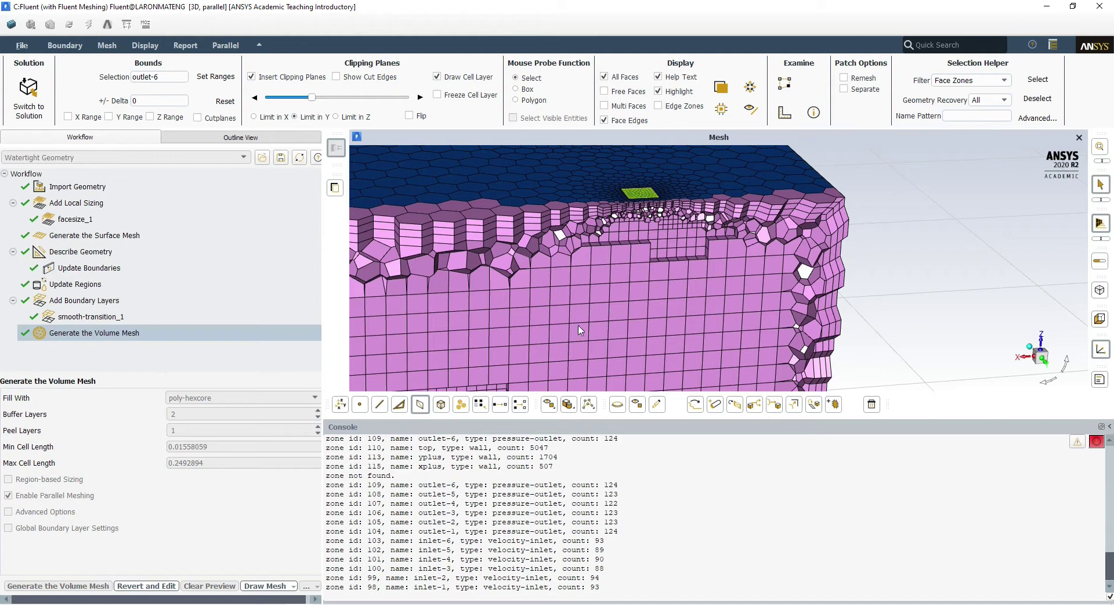
scroll(765, 237, down, 3)
scroll(748, 239, up, 6)
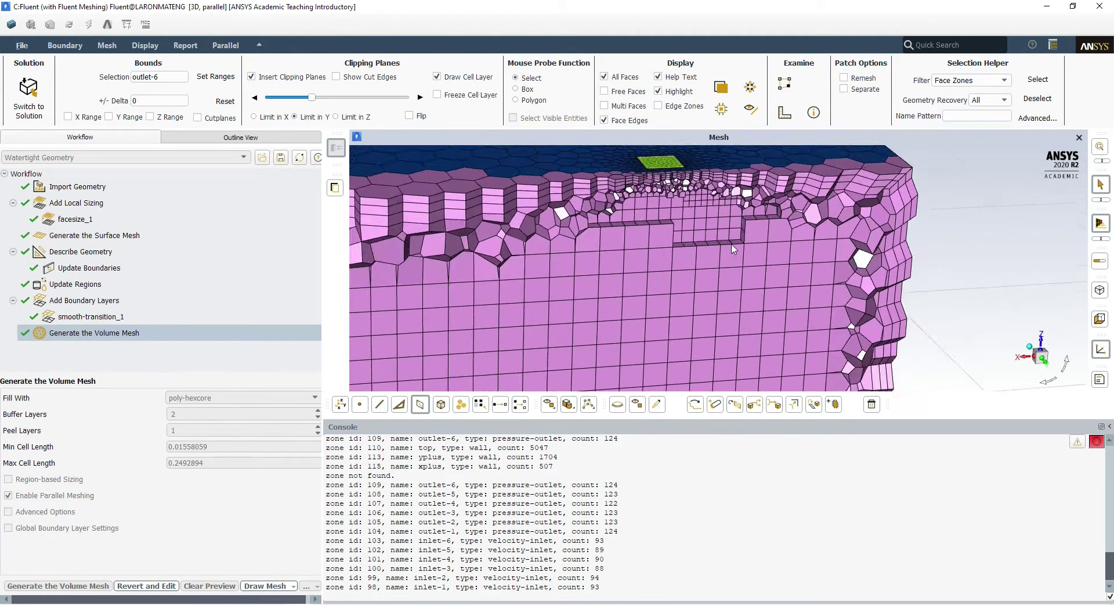
scroll(714, 242, down, 4)
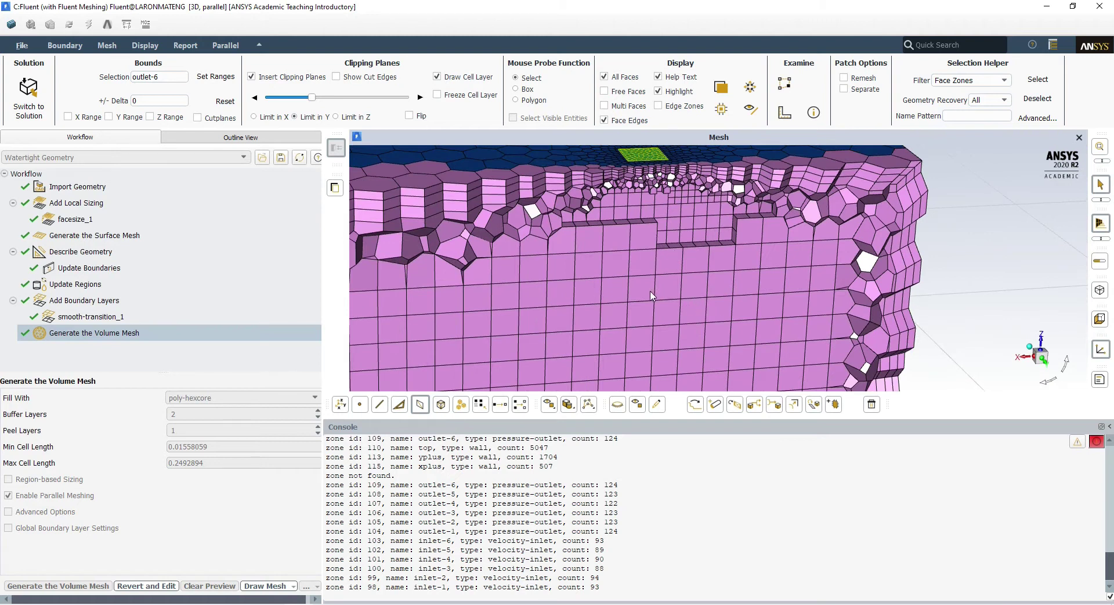
scroll(732, 281, down, 6)
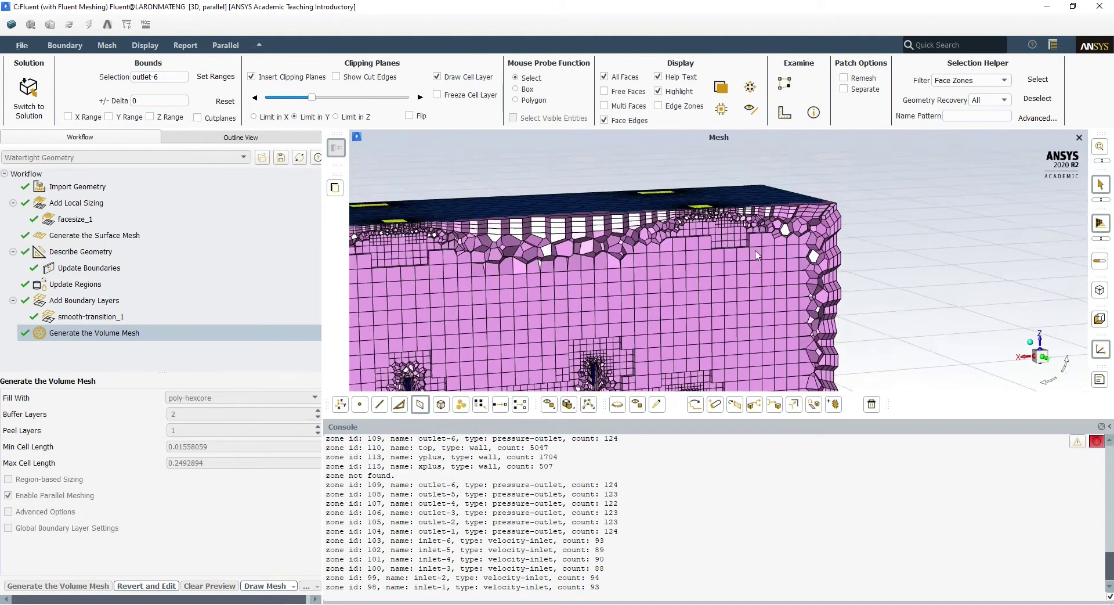
scroll(788, 318, up, 6)
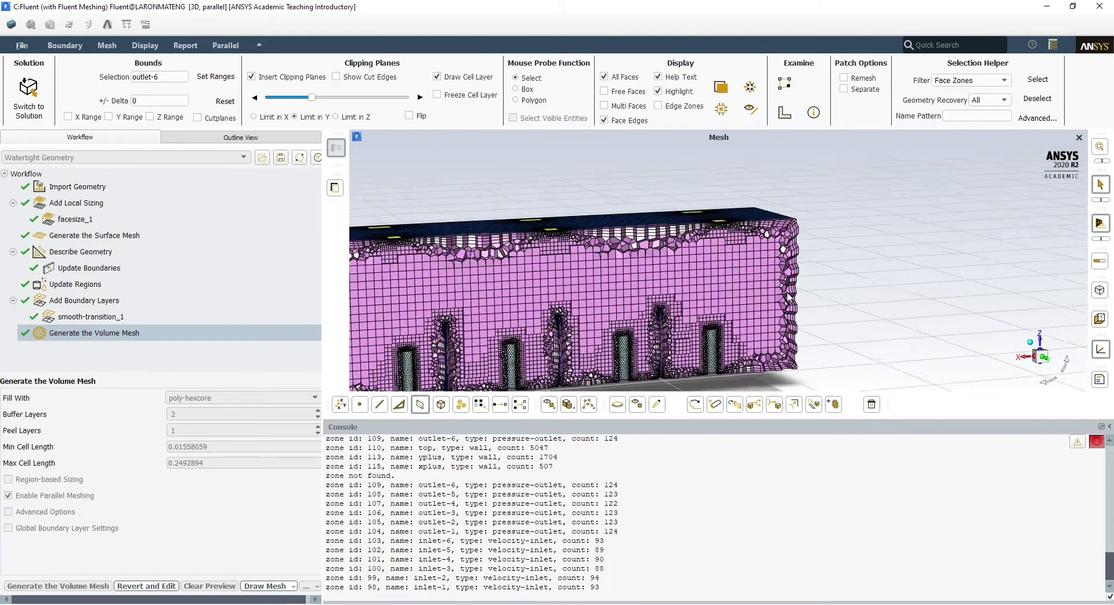
scroll(757, 177, down, 6)
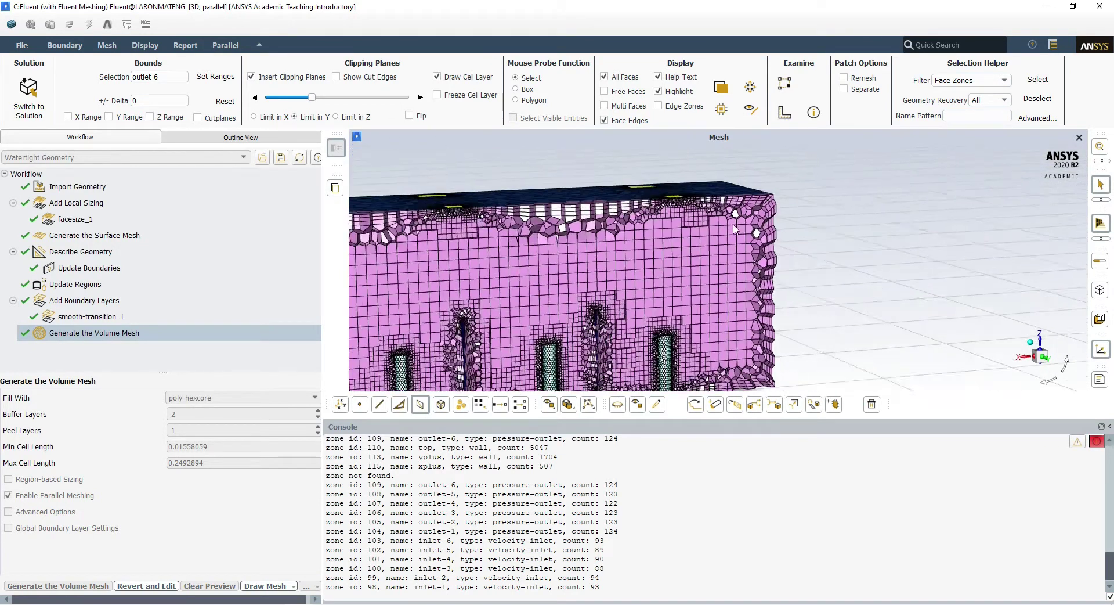
scroll(707, 251, up, 5)
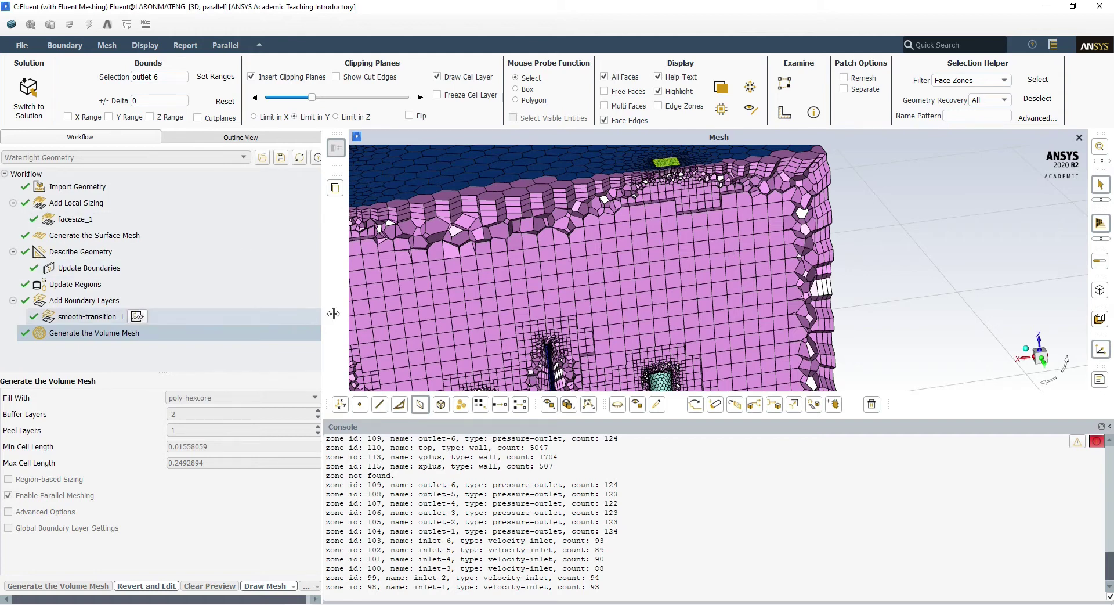
Examine the floor boundary layers and the refined cells around the cylinders and partitions in the section.
scroll(550, 290, down, 7)
scroll(540, 318, up, 5)
middle_drag(506, 322, 650, 317)
scroll(638, 308, down, 6)
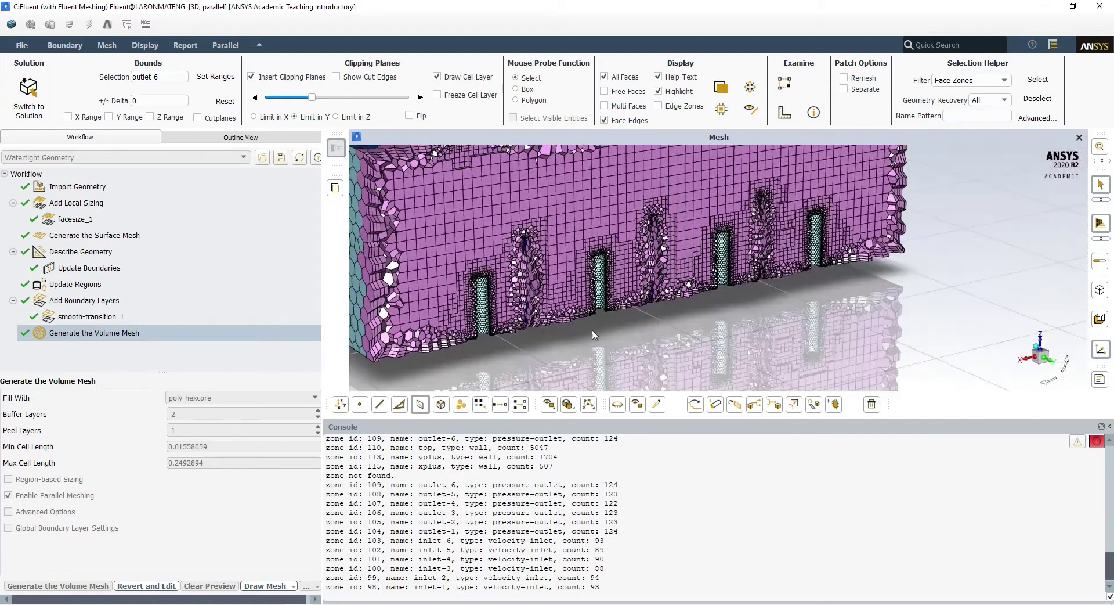
scroll(726, 238, up, 3)
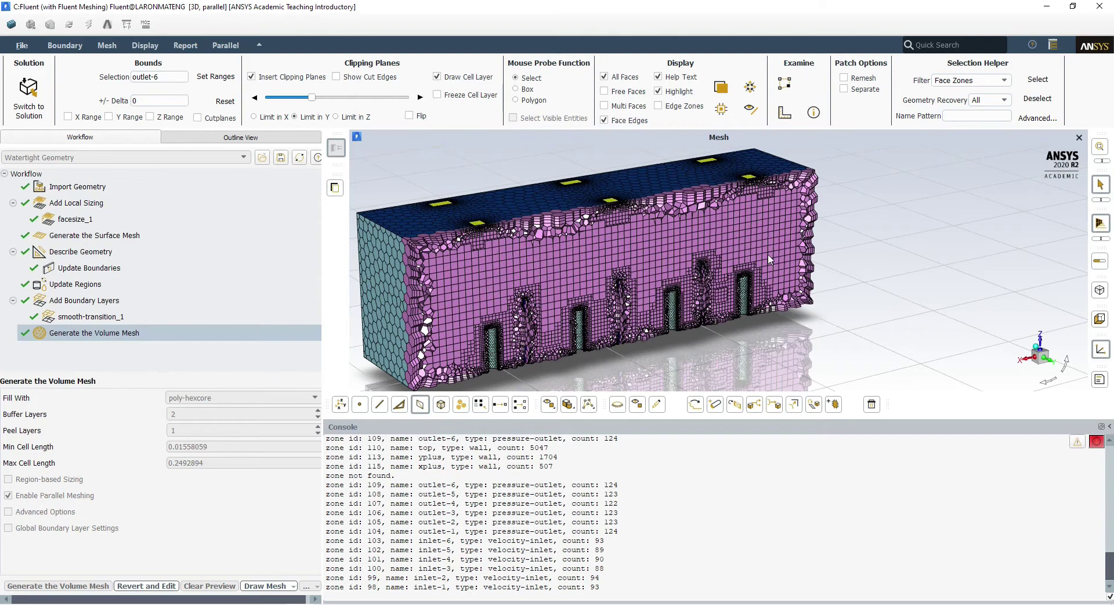
scroll(793, 286, up, 8)
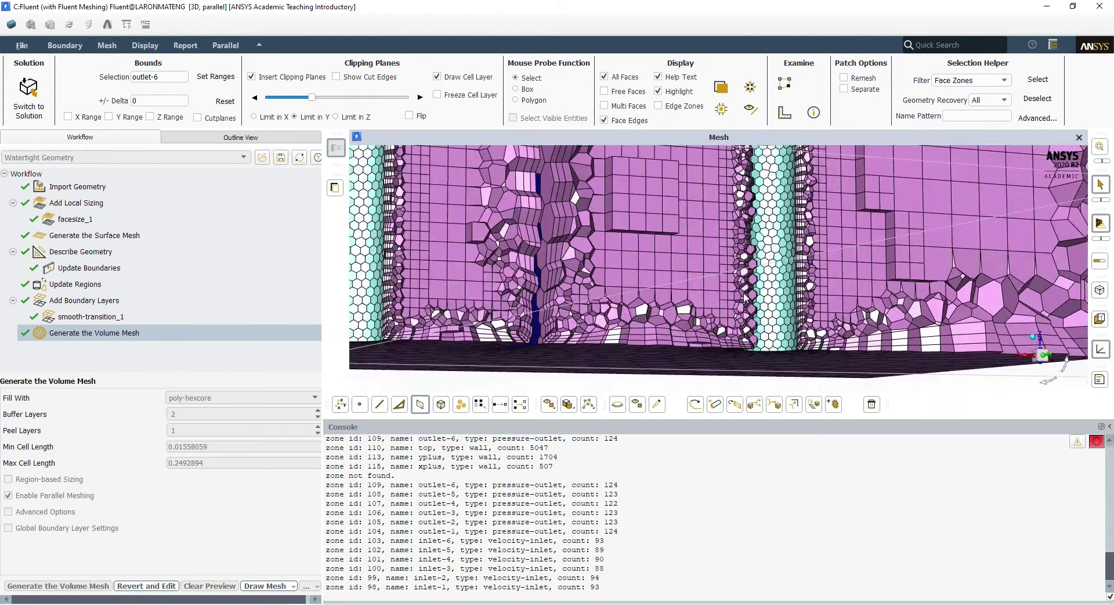
middle_drag(733, 282, 687, 344)
scroll(687, 345, down, 4)
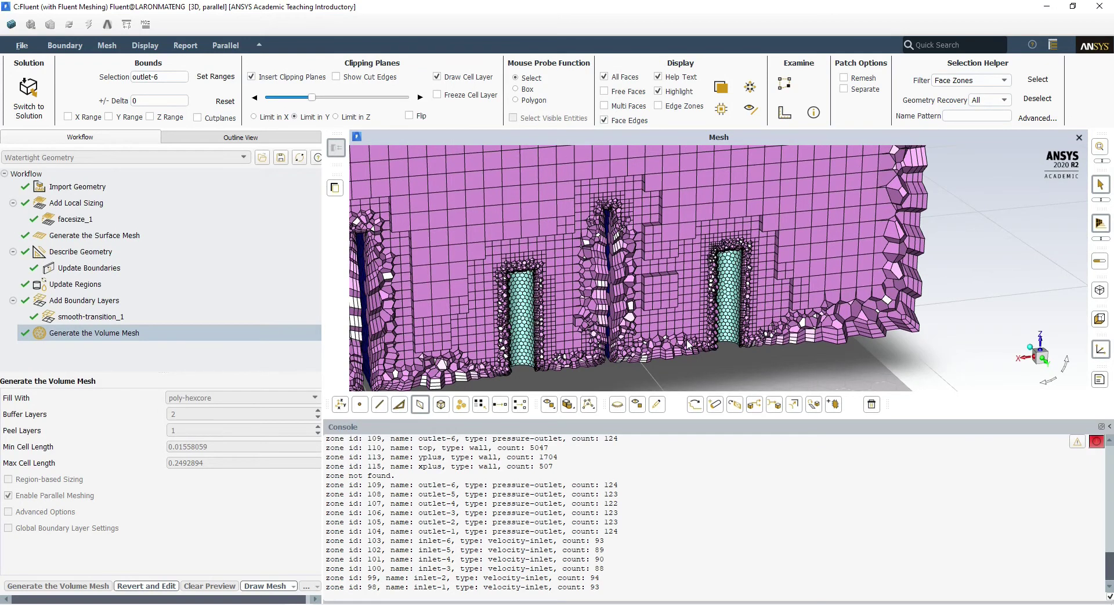
scroll(687, 339, down, 5)
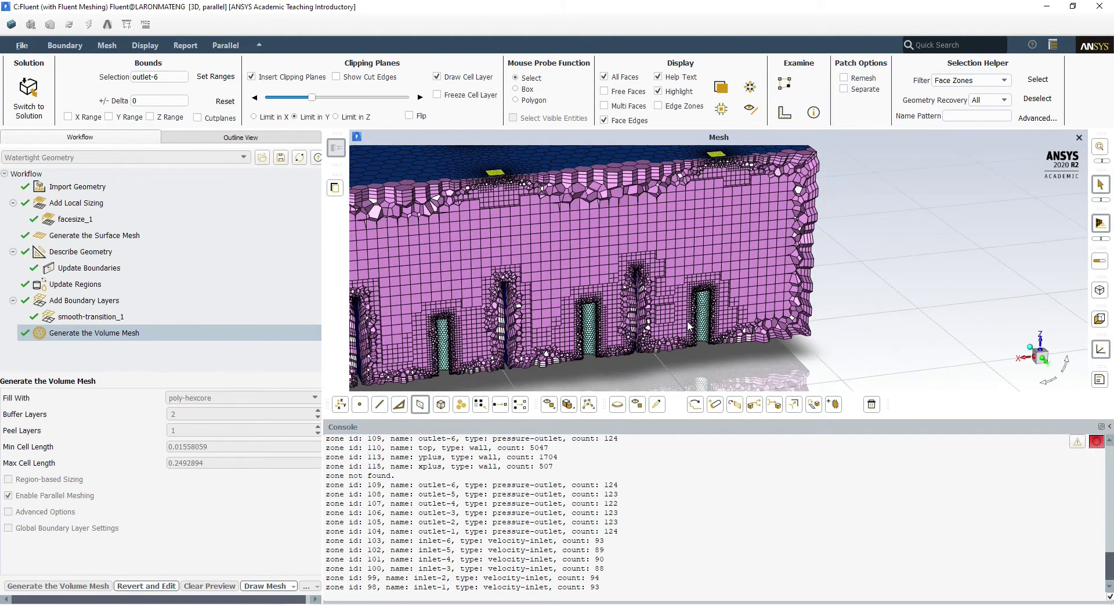
drag(565, 318, 520, 215)
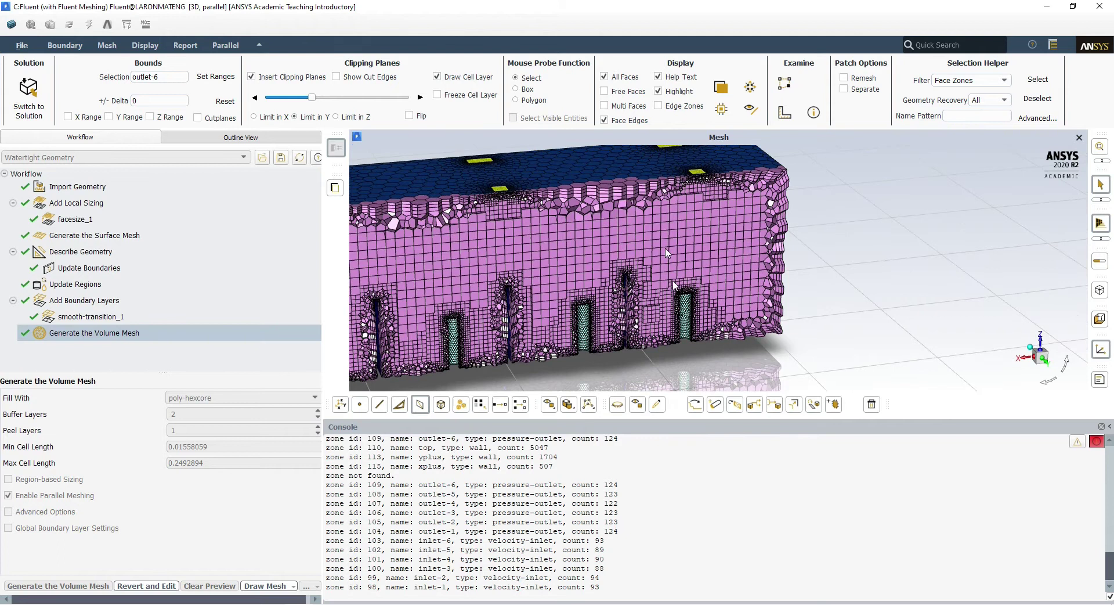
Review the whole poly-hexcore section from end wall to end wall, including the core between the ceiling openings and partitions.
scroll(665, 252, down, 3)
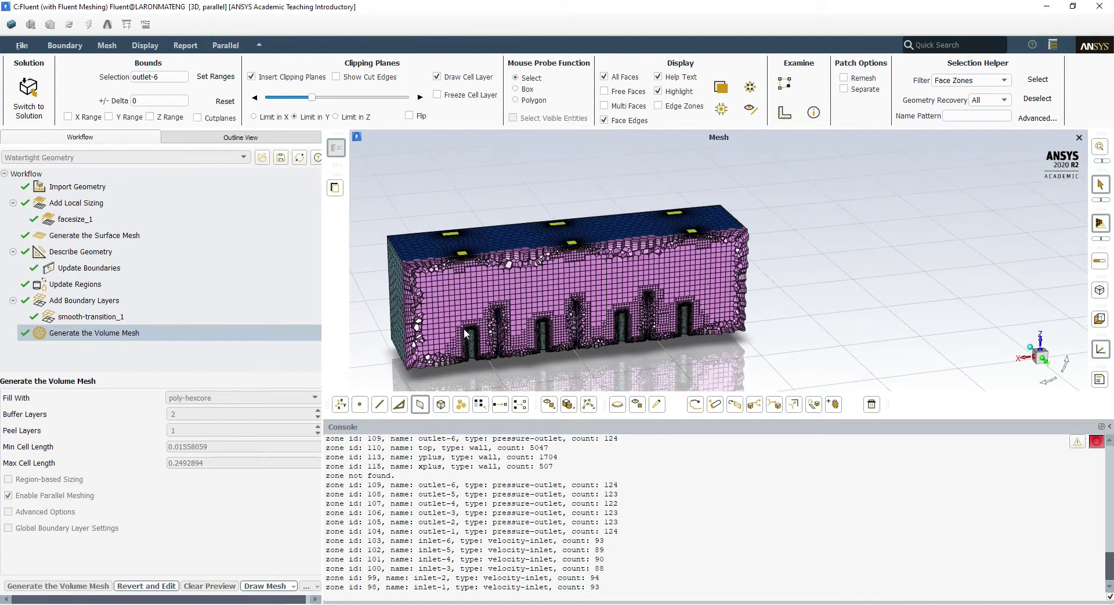
scroll(453, 317, up, 4)
scroll(455, 362, down, 3)
scroll(534, 262, up, 5)
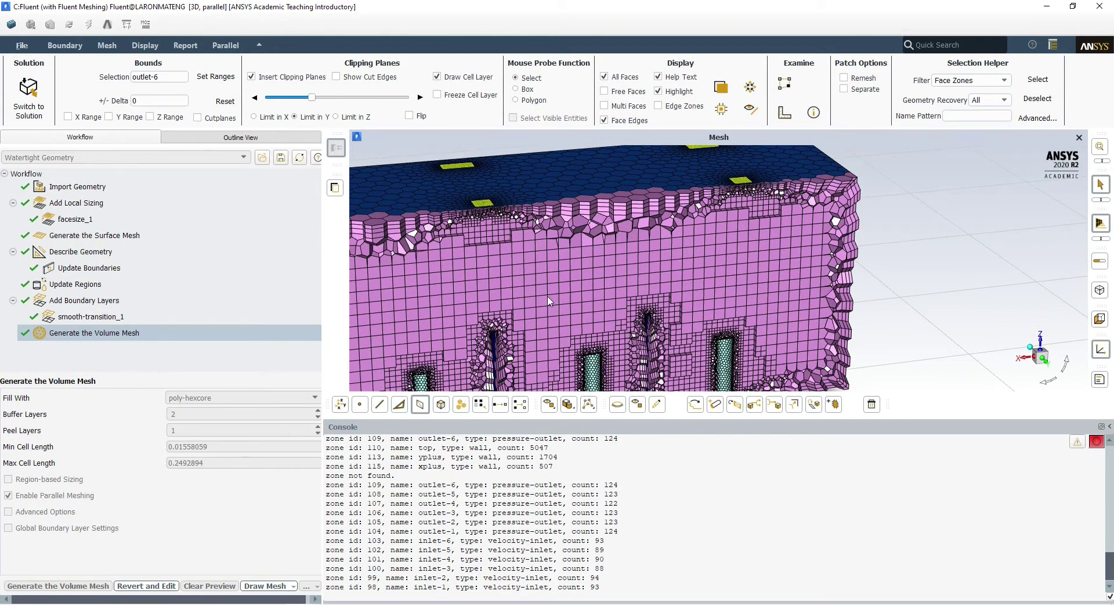
scroll(553, 302, down, 3)
scroll(552, 302, up, 3)
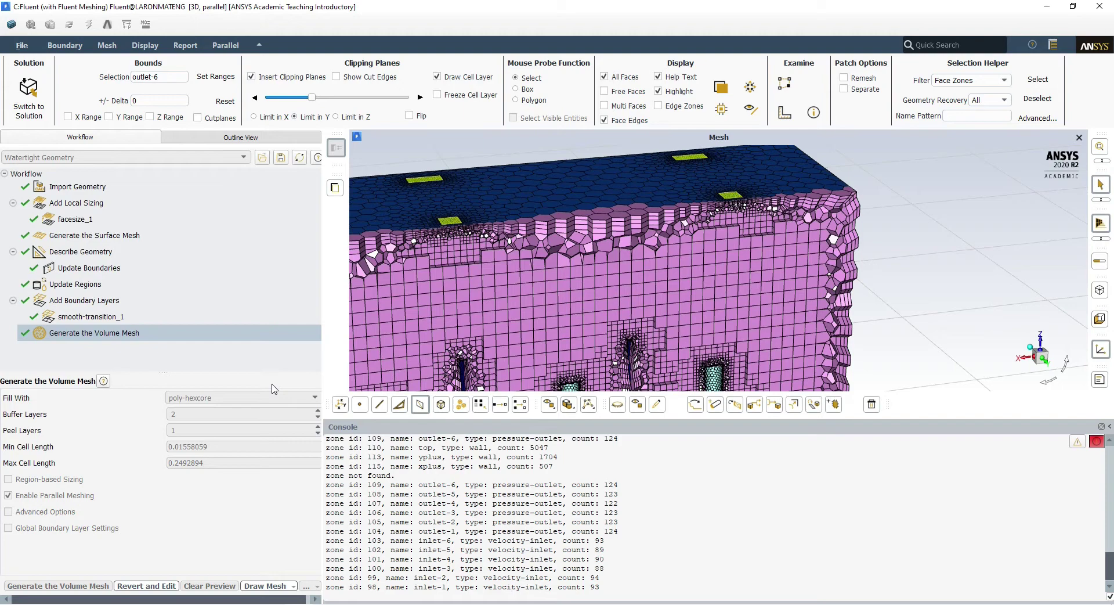
scroll(597, 248, down, 5)
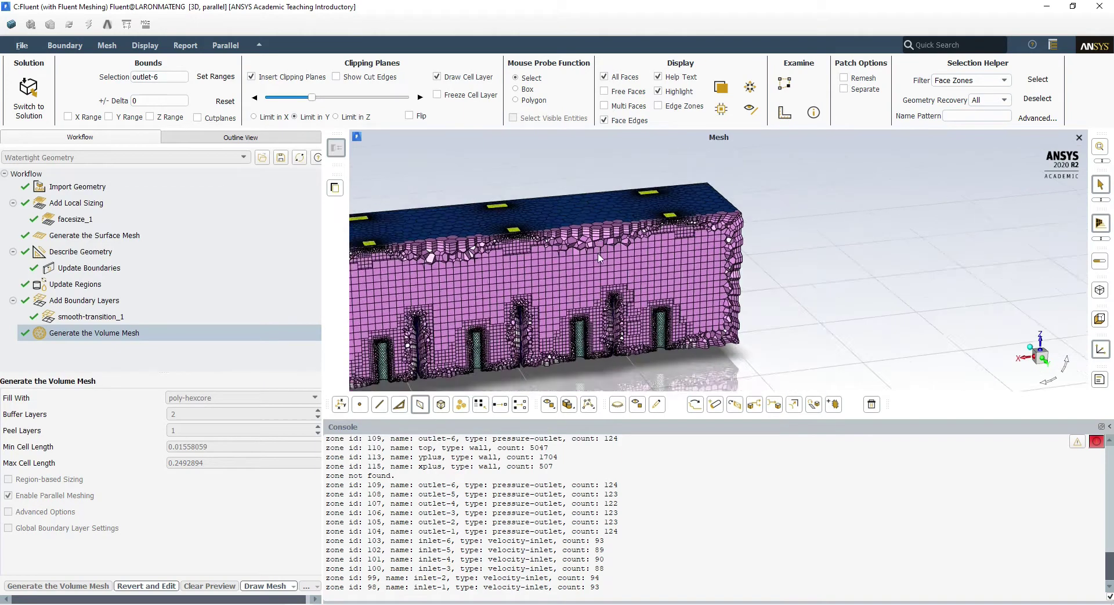
scroll(474, 316, up, 4)
drag(475, 317, 553, 332)
scroll(549, 332, down, 5)
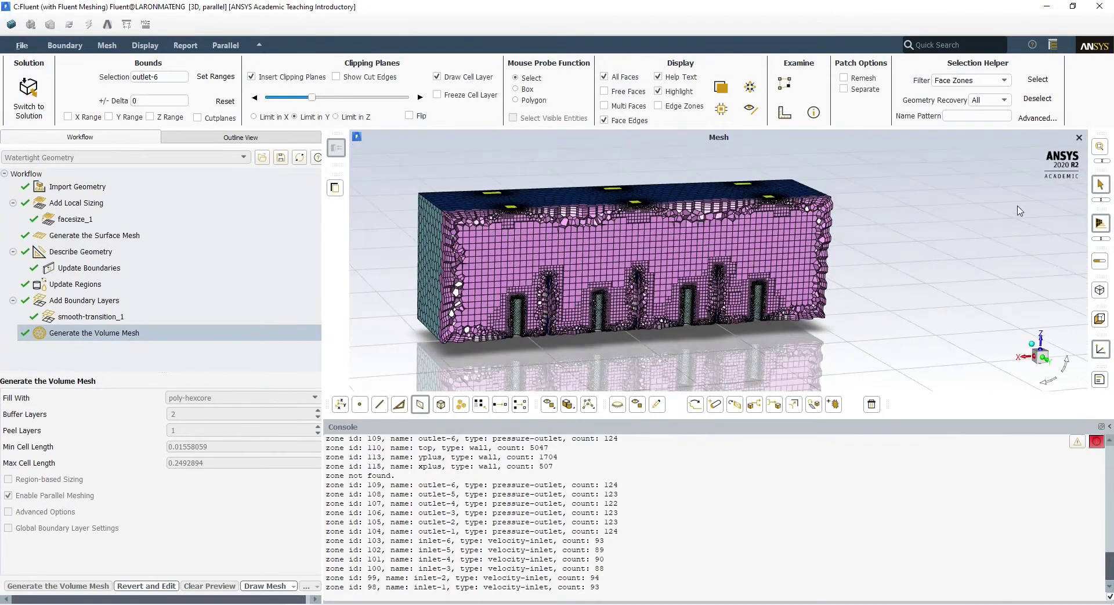
Quit the meshing session and launch Fluent from the Setup cell of the Fluent (with Fluent Meshing) system with the preset launcher options.
click(1100, 7)
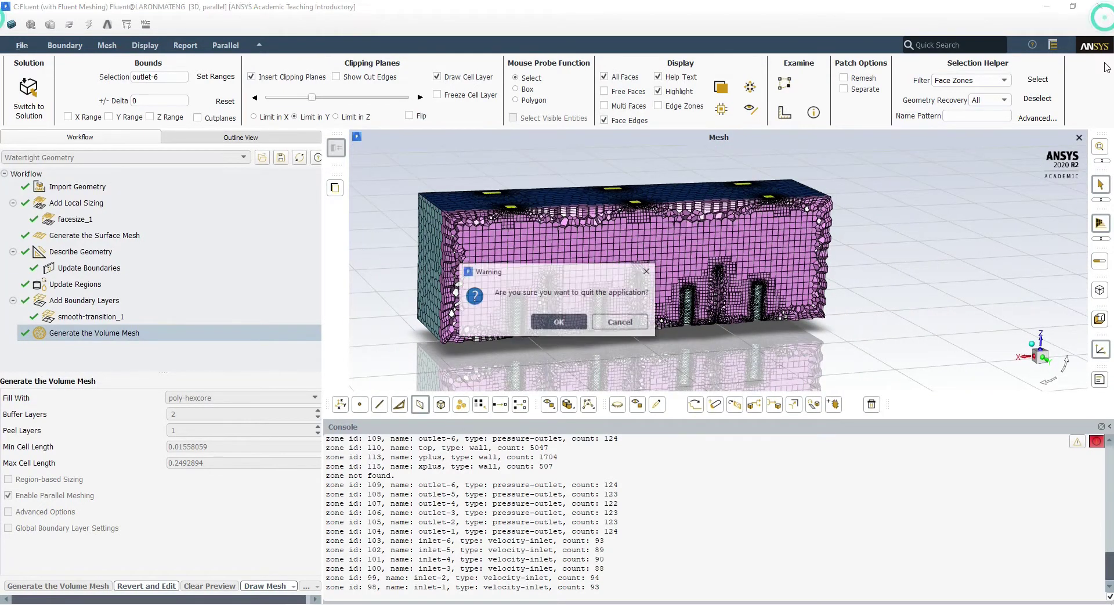
click(559, 323)
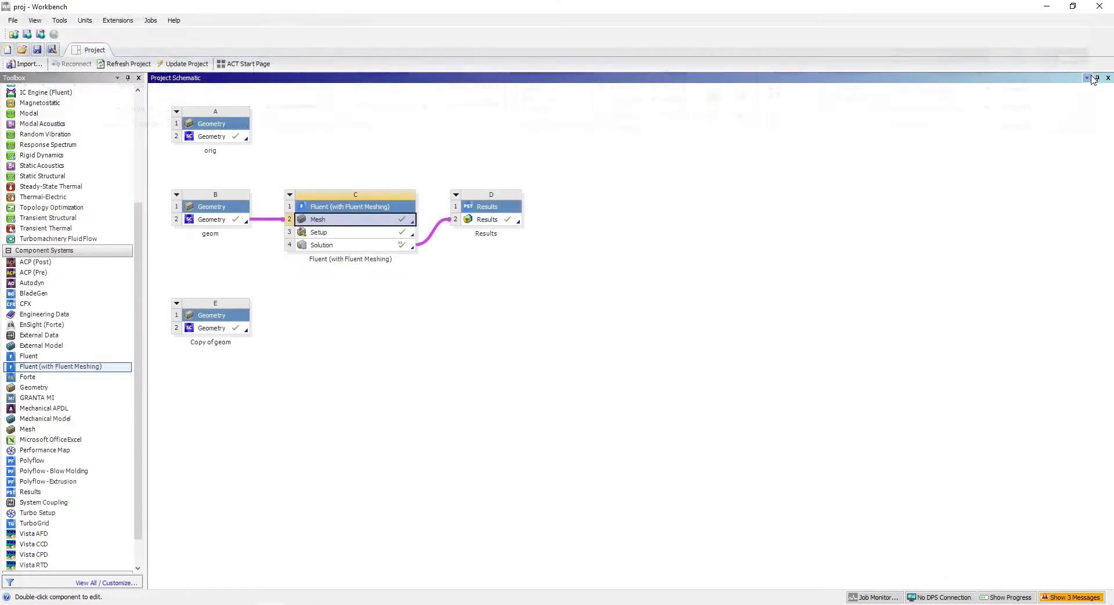
double_click(344, 234)
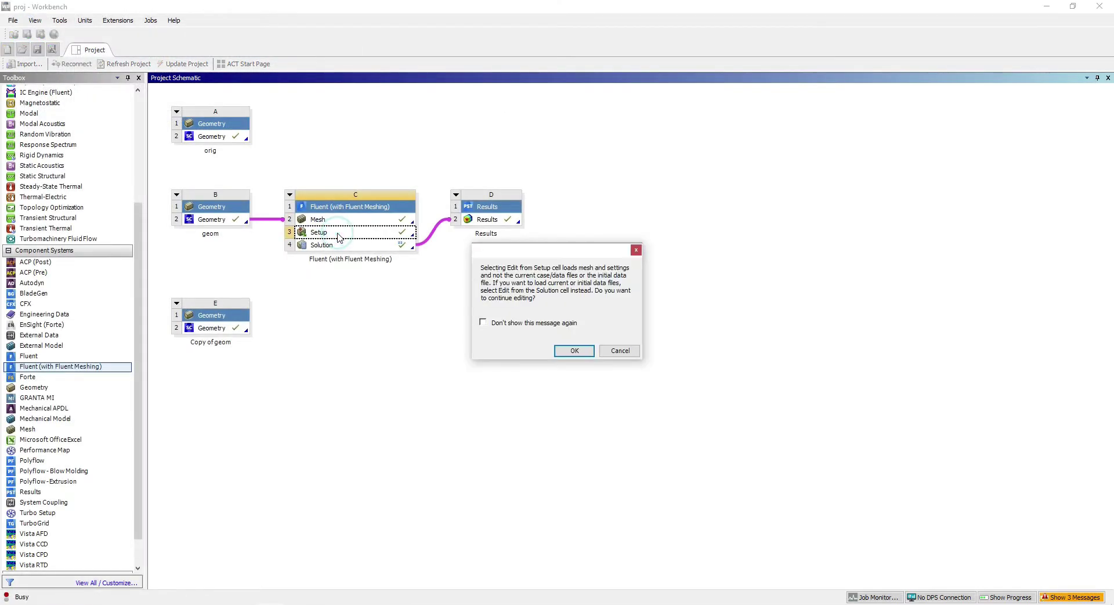
click(575, 350)
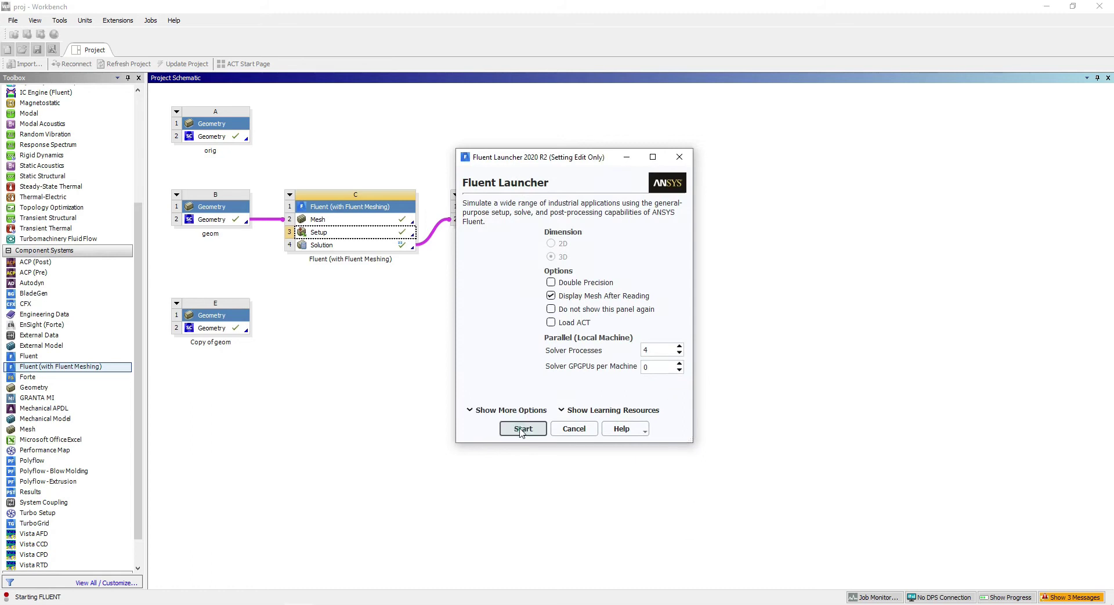
click(523, 429)
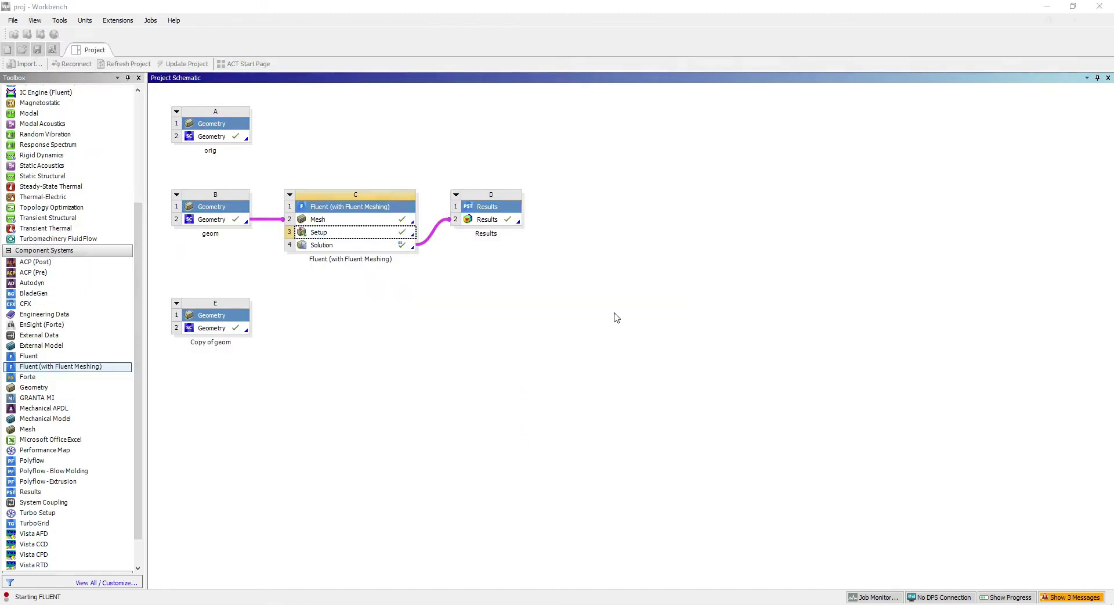
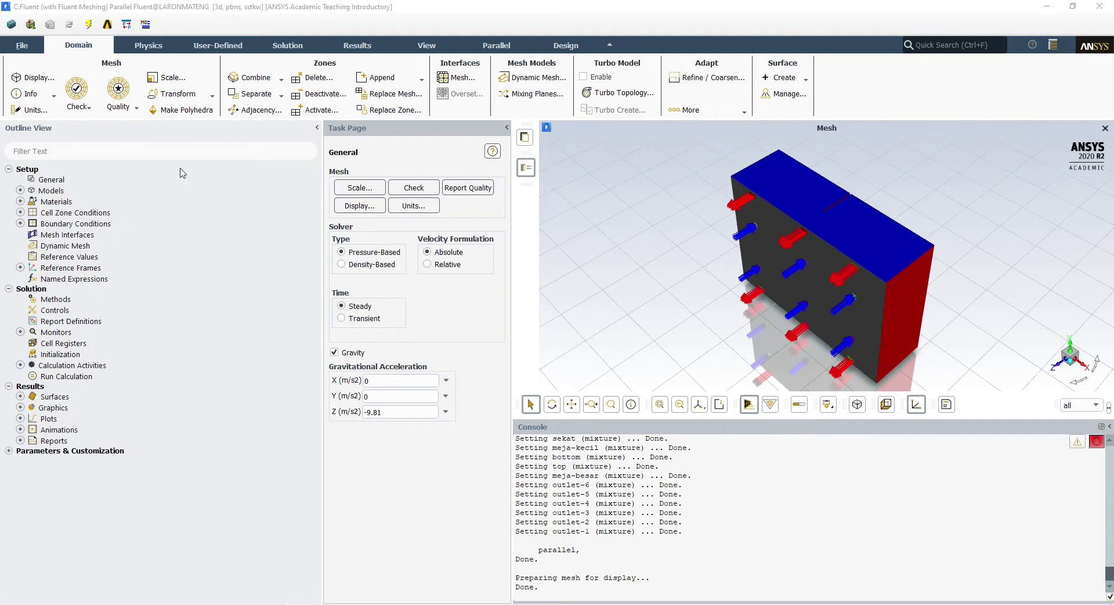
Narrow the outline area, orient the enclosure with its ceiling facing up, and display the mesh faces of all surfaces.
drag(322, 202, 154, 209)
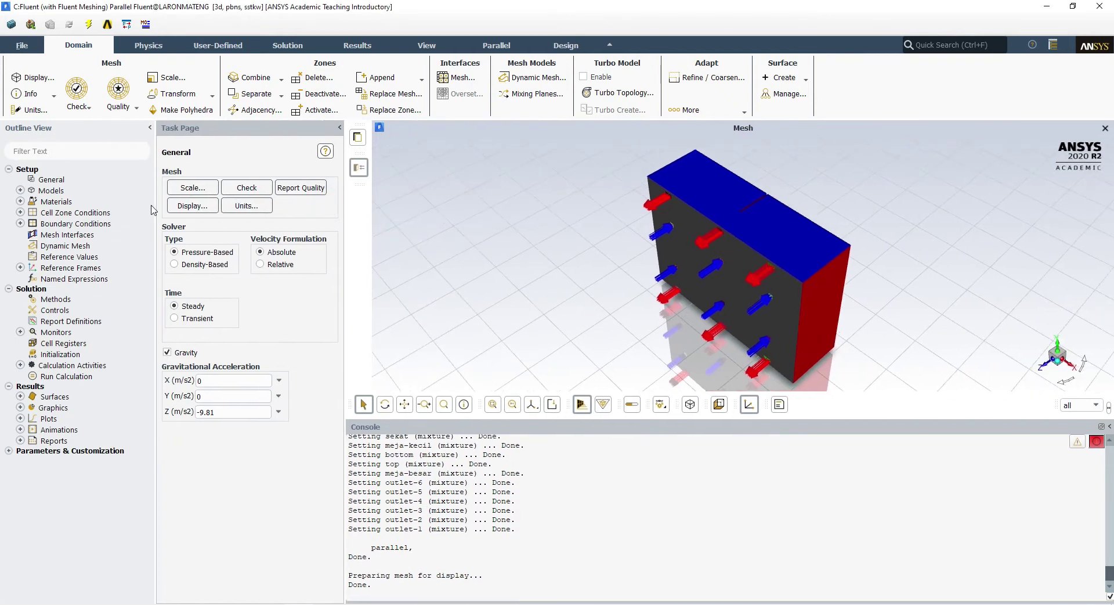
drag(692, 313, 568, 408)
drag(730, 260, 557, 331)
click(32, 77)
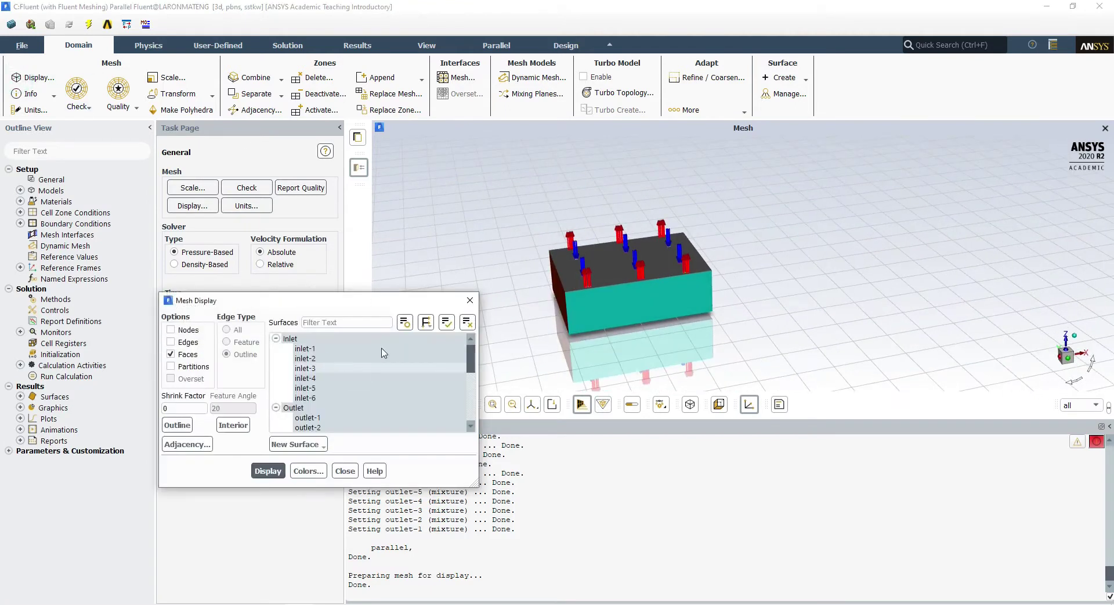
scroll(306, 372, down, 3)
scroll(340, 386, up, 3)
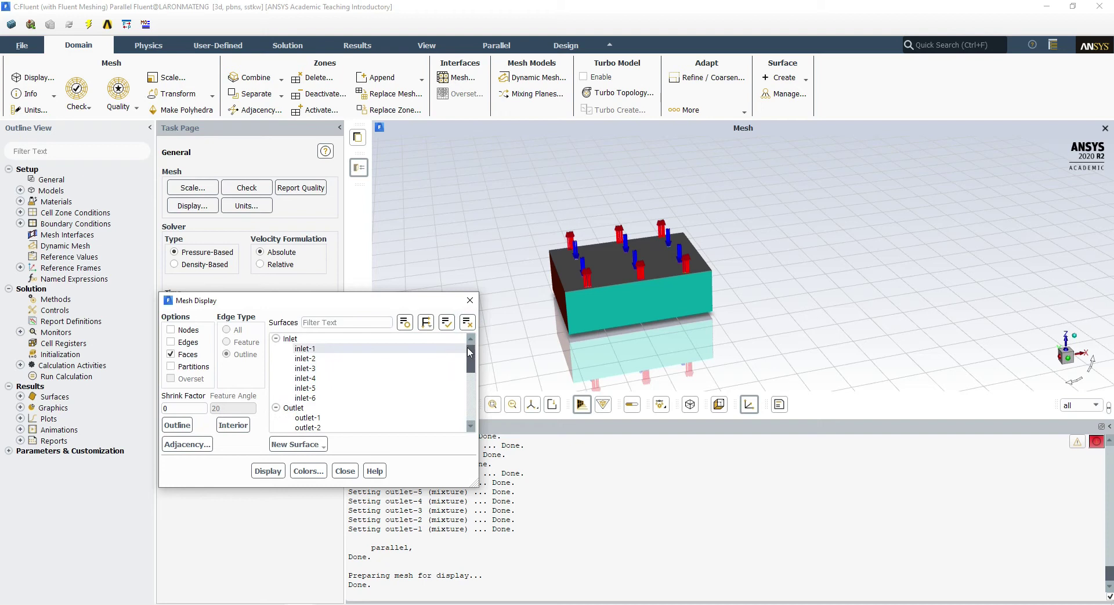
click(448, 323)
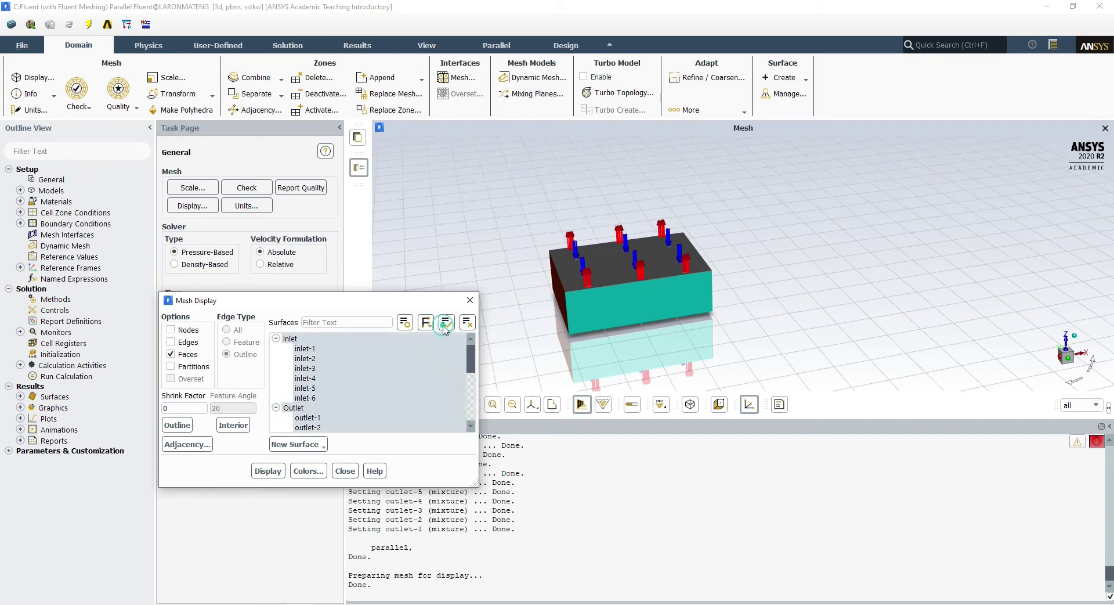
click(267, 470)
Move the Mesh Display dialog clear of the model and enlarge the graphics area over the console.
scroll(360, 357, down, 7)
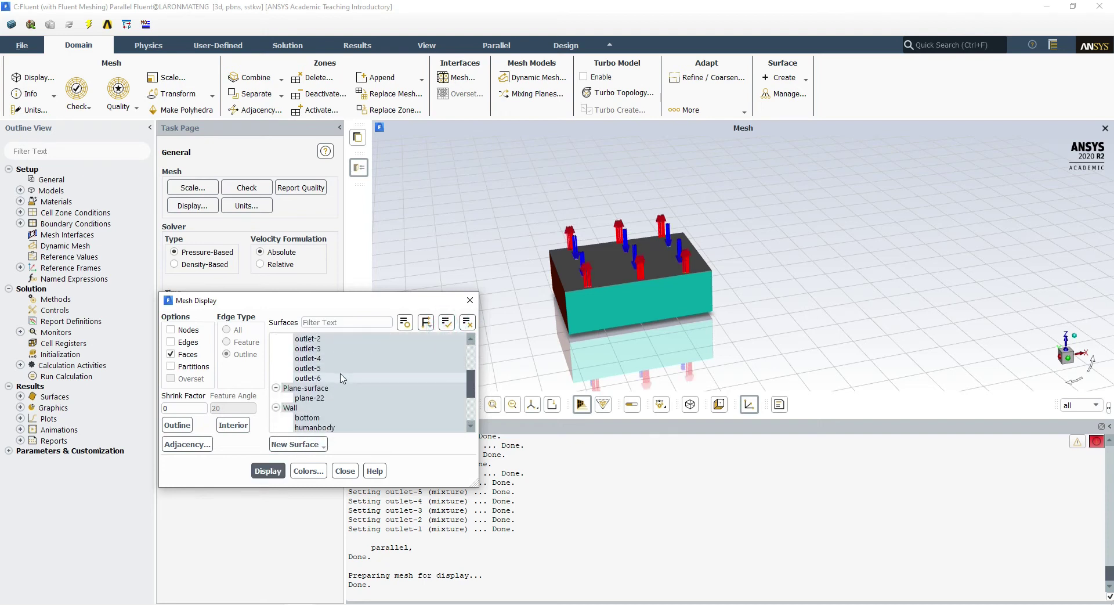
drag(218, 306, 228, 130)
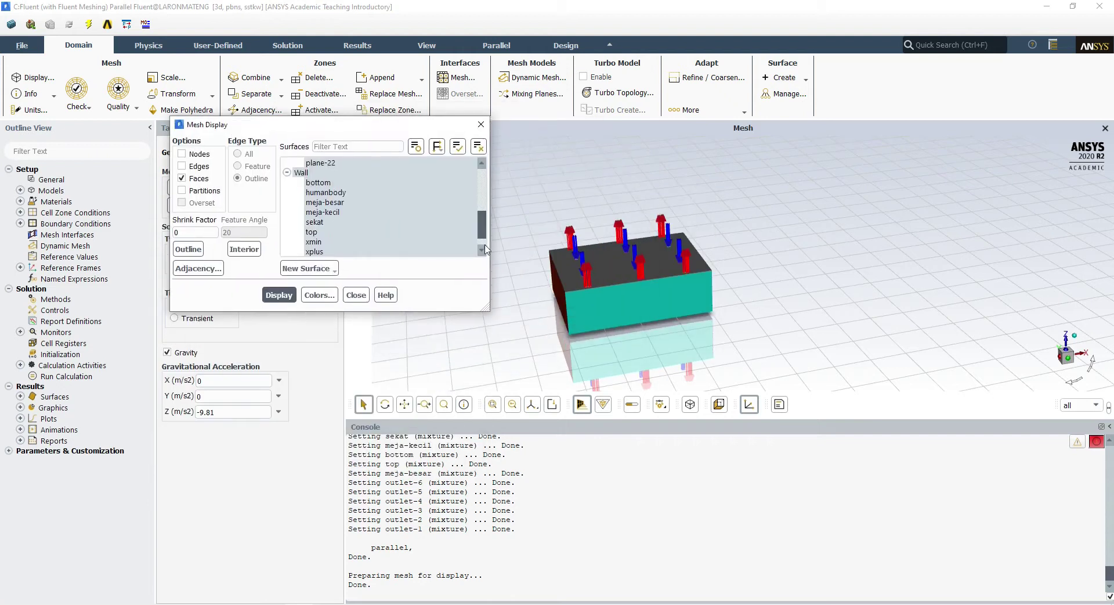
drag(676, 418, 676, 526)
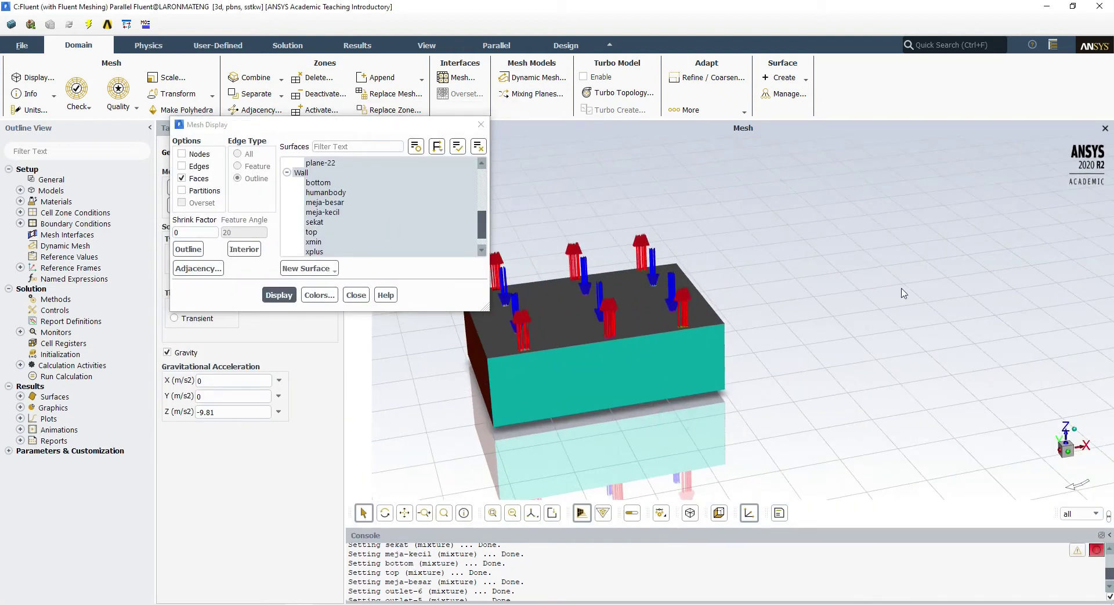
scroll(358, 200, down, 2)
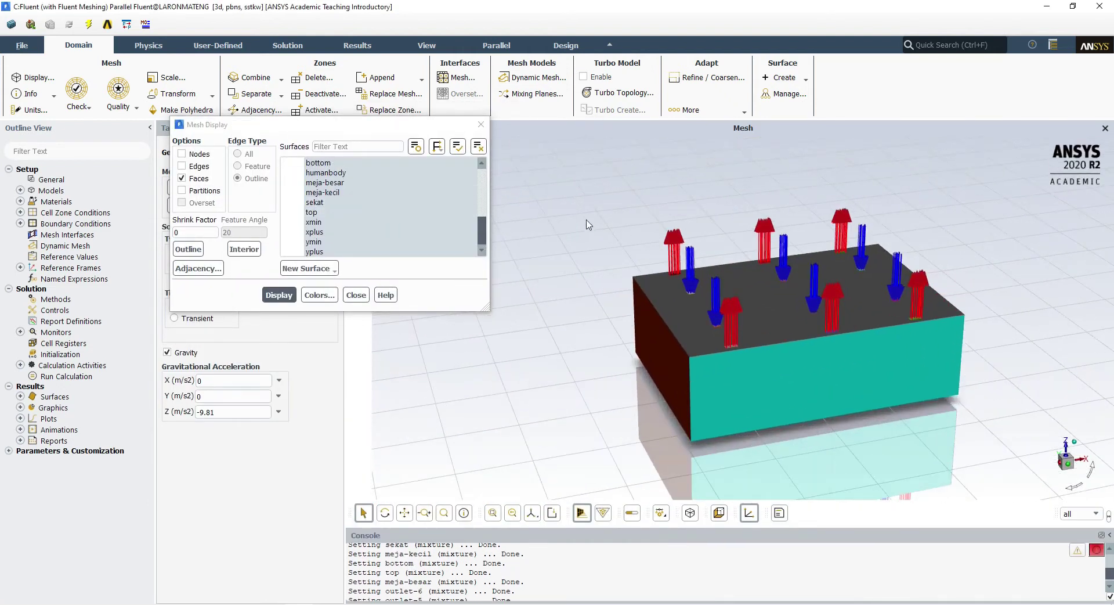
Hide the ymin, xmin and top walls from the mesh display to expose the room interior.
click(328, 242)
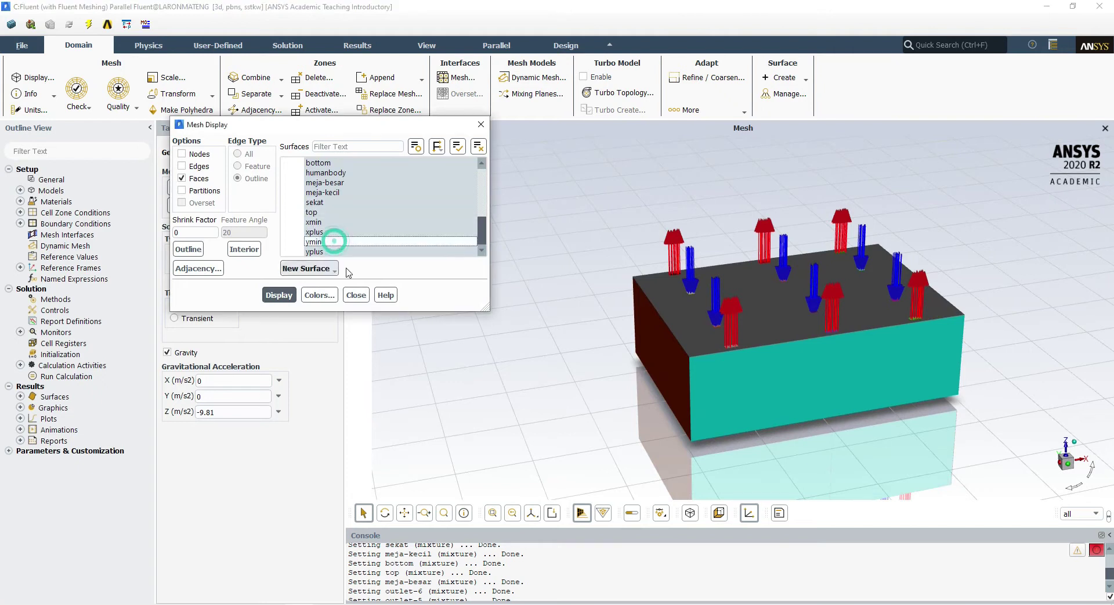
click(313, 212)
click(313, 222)
click(279, 295)
click(310, 213)
click(278, 295)
scroll(766, 319, up, 3)
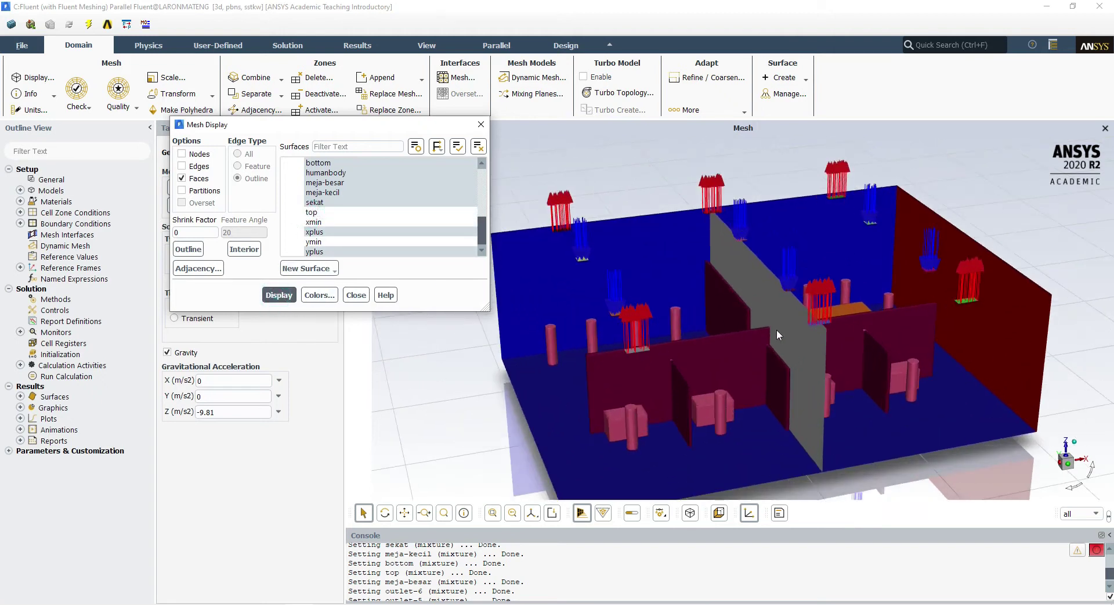
scroll(614, 299, down, 5)
middle_drag(729, 361, 779, 344)
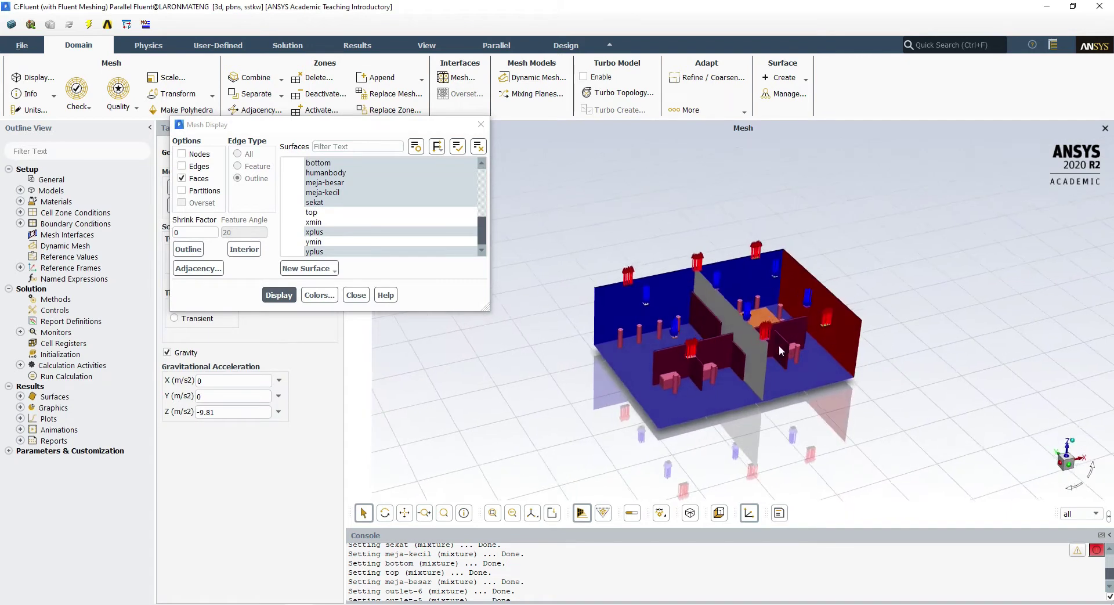
Remove the plane-22 surface from the mesh display and close the display settings.
scroll(376, 224, up, 3)
click(377, 224)
scroll(361, 218, down, 1)
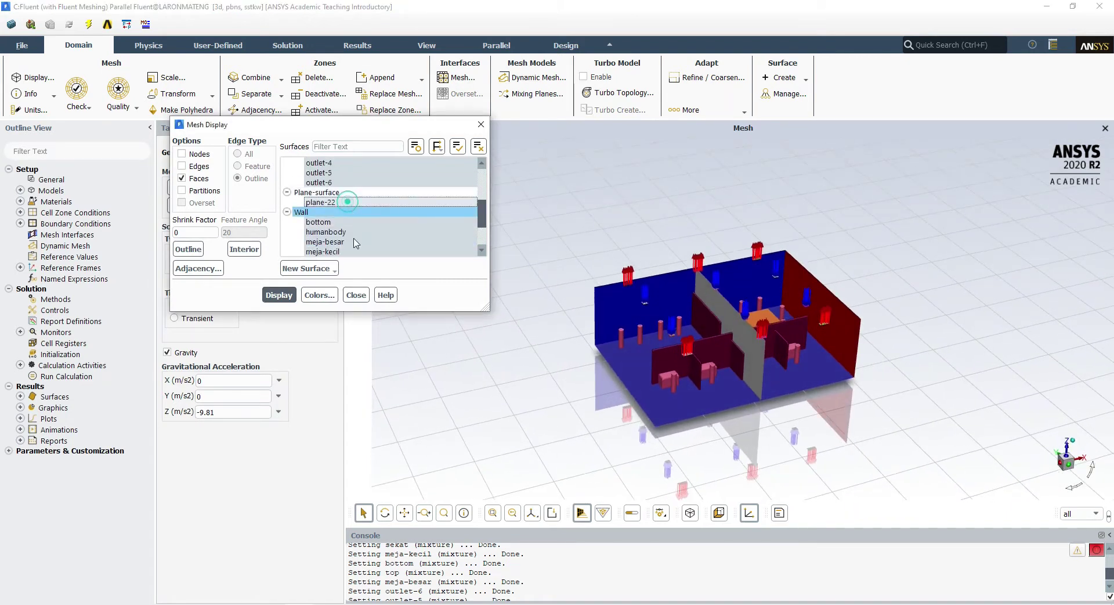
click(271, 290)
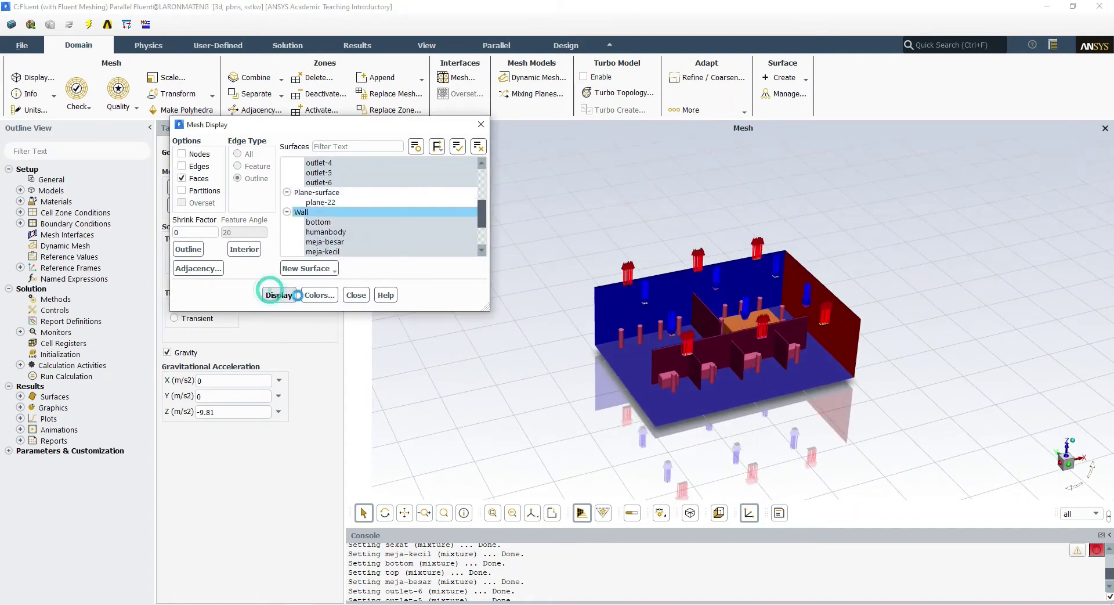
click(356, 295)
Examine the room interior, including the inlet and outlet arrows, partitions, tables and human-body cylinders.
scroll(727, 365, up, 5)
drag(798, 295, 823, 281)
scroll(491, 232, down, 3)
scroll(653, 249, up, 5)
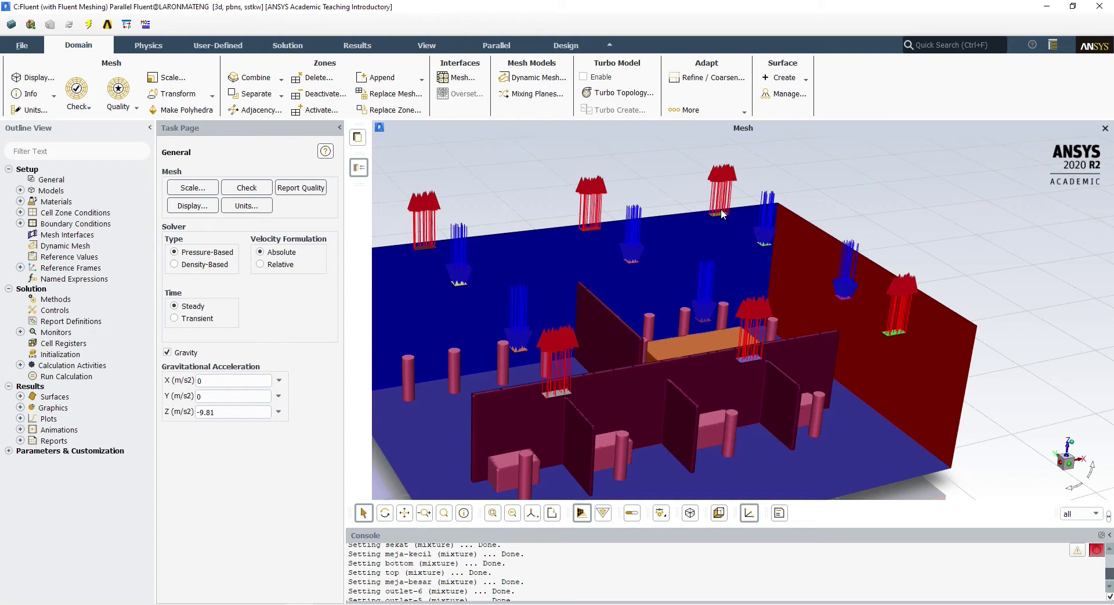
scroll(743, 325, up, 5)
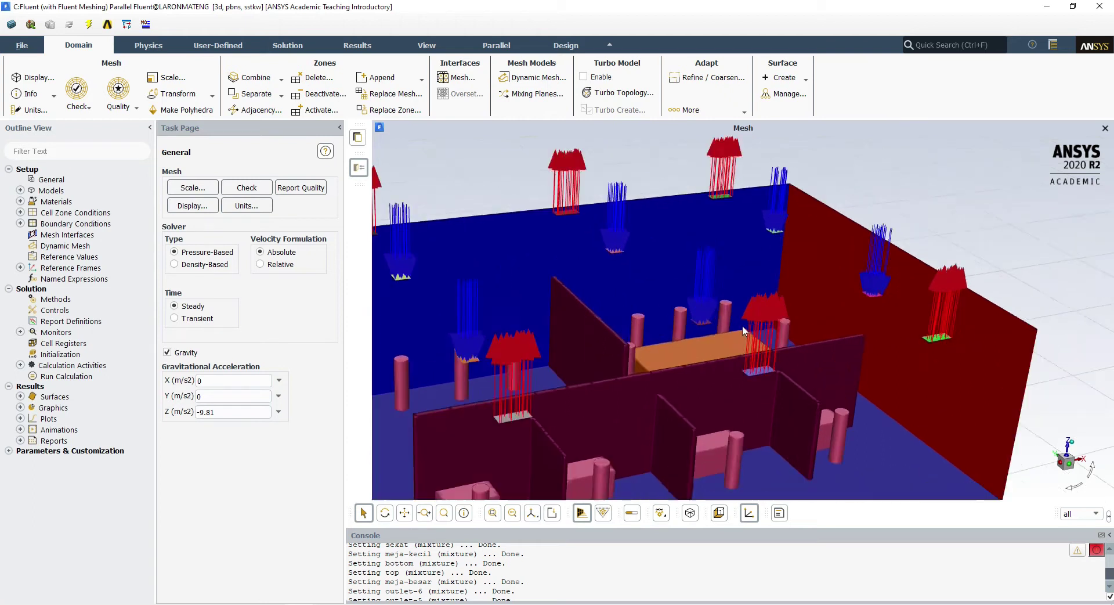
scroll(710, 312, down, 5)
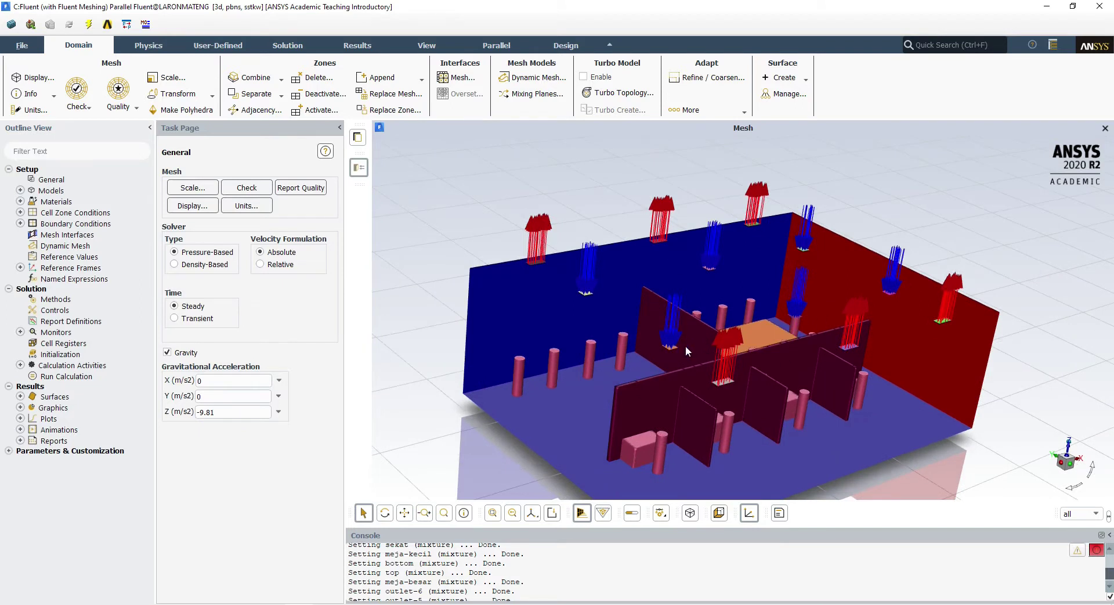
scroll(685, 346, up, 3)
scroll(623, 341, down, 3)
drag(512, 326, 705, 377)
Show all mesh edges together with the faces on the displayed surfaces.
click(32, 77)
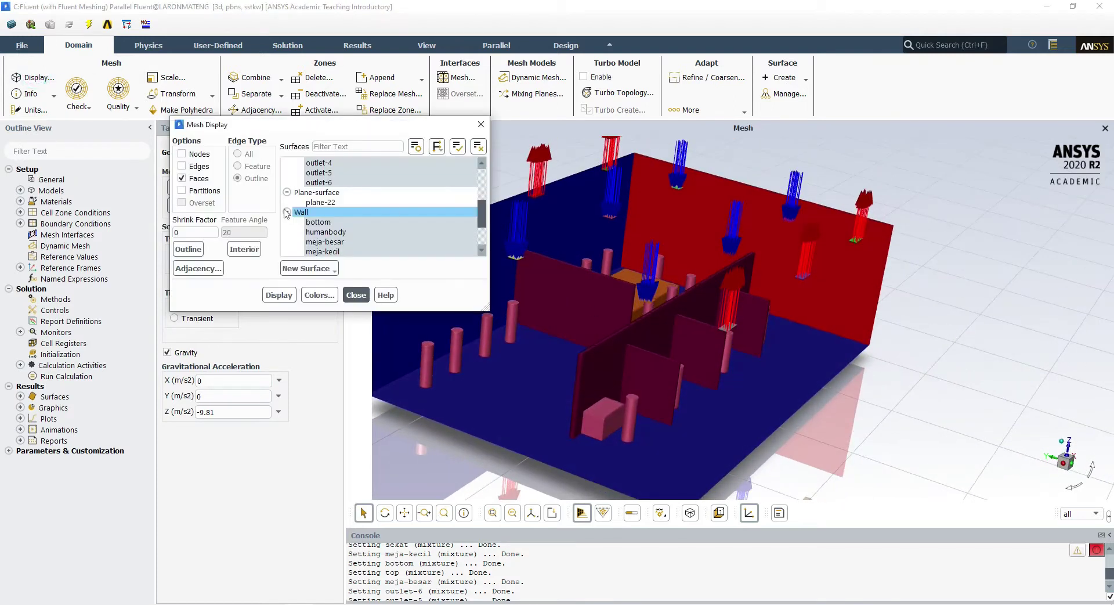
click(181, 166)
click(237, 153)
click(278, 295)
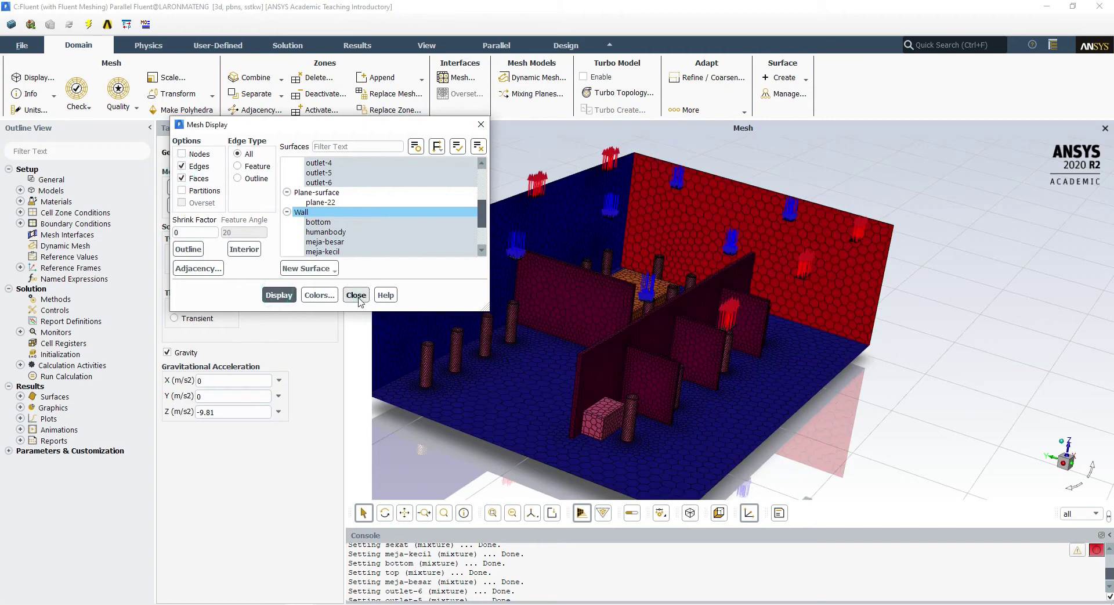
click(355, 294)
Review the surface mesh across the whole room, covering the walls, floor, partitions and tables.
drag(660, 316, 725, 402)
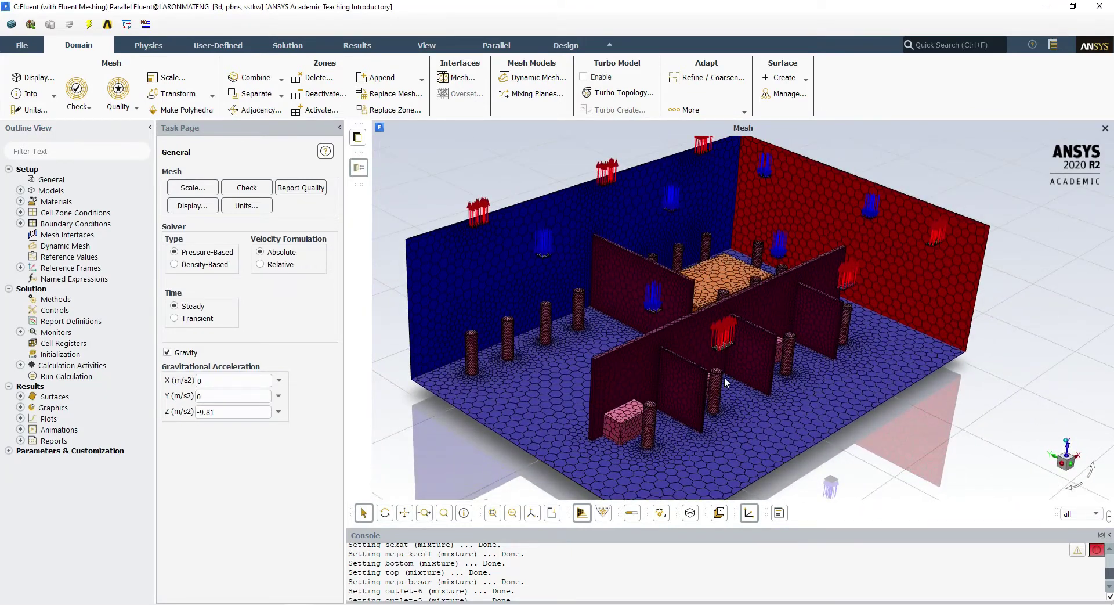
drag(804, 423, 828, 254)
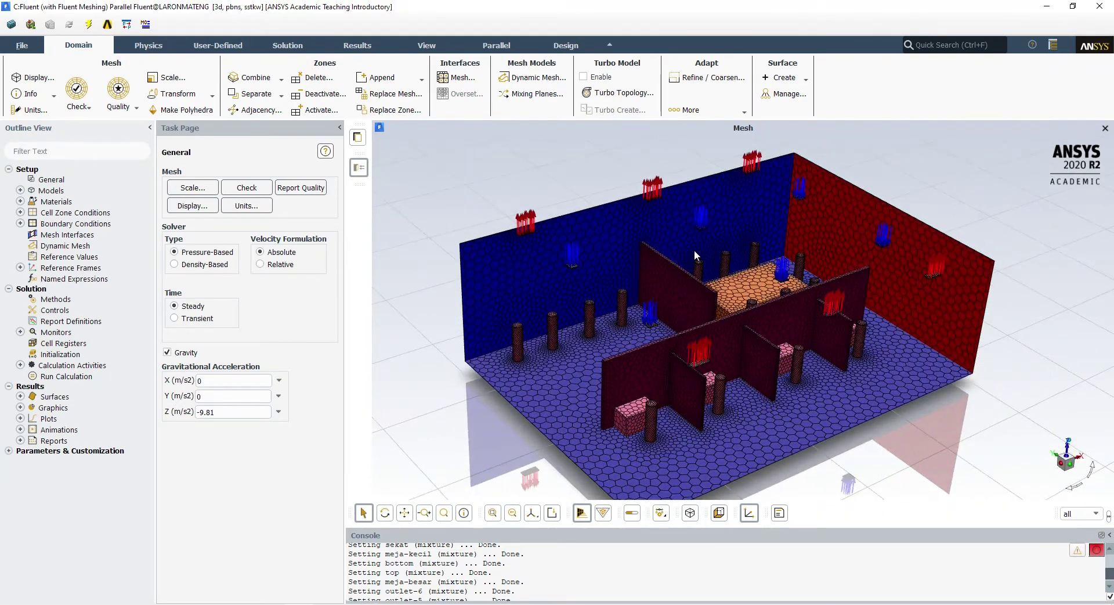
drag(622, 235, 666, 321)
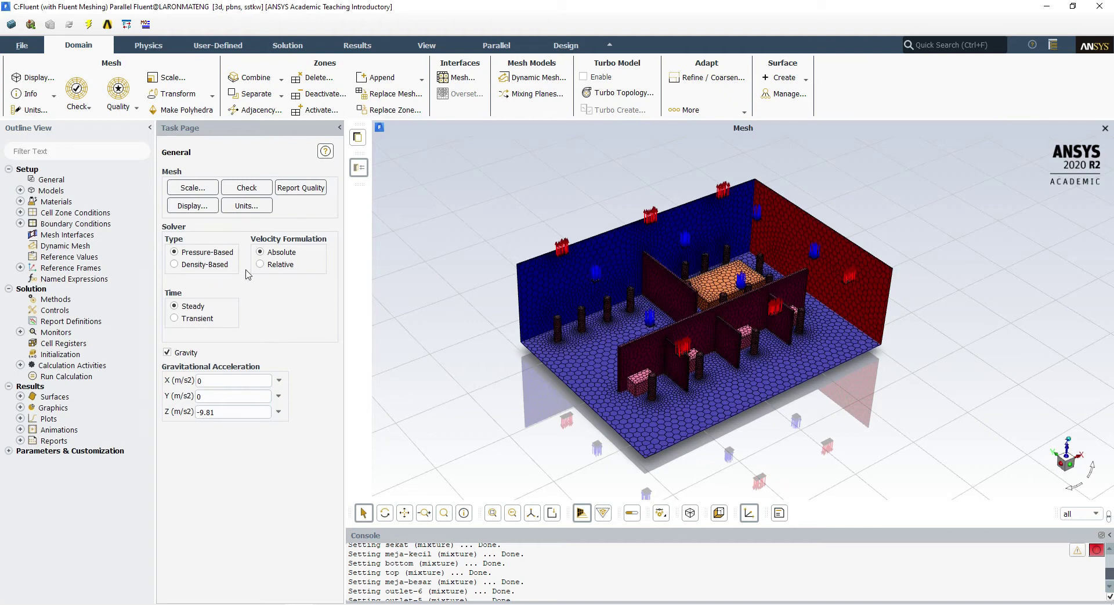
scroll(673, 293, up, 2)
drag(668, 344, 668, 329)
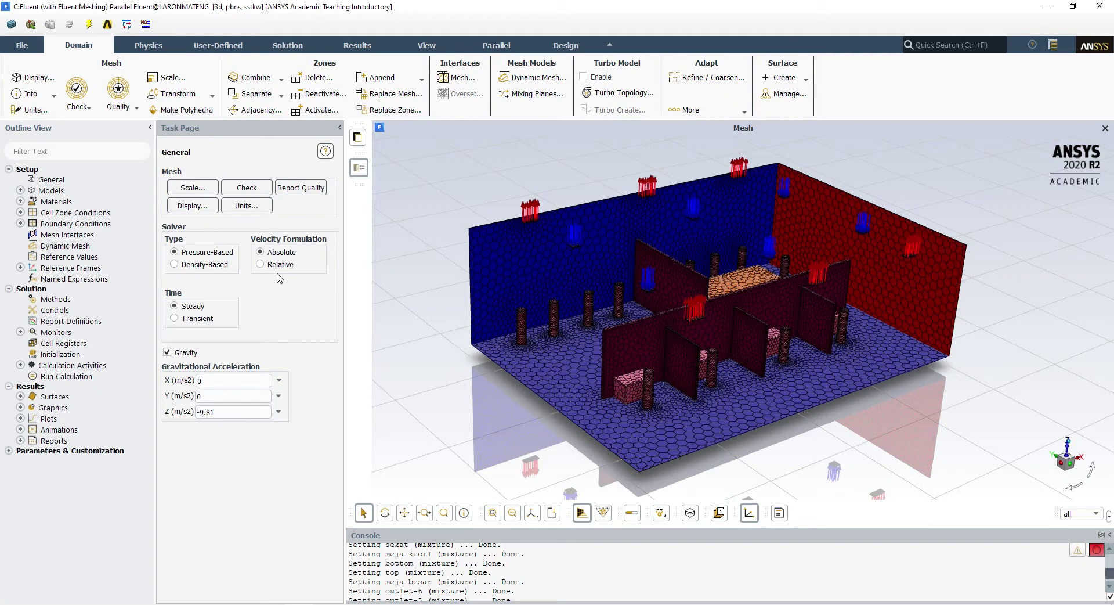
middle_drag(644, 335, 645, 339)
drag(644, 339, 807, 304)
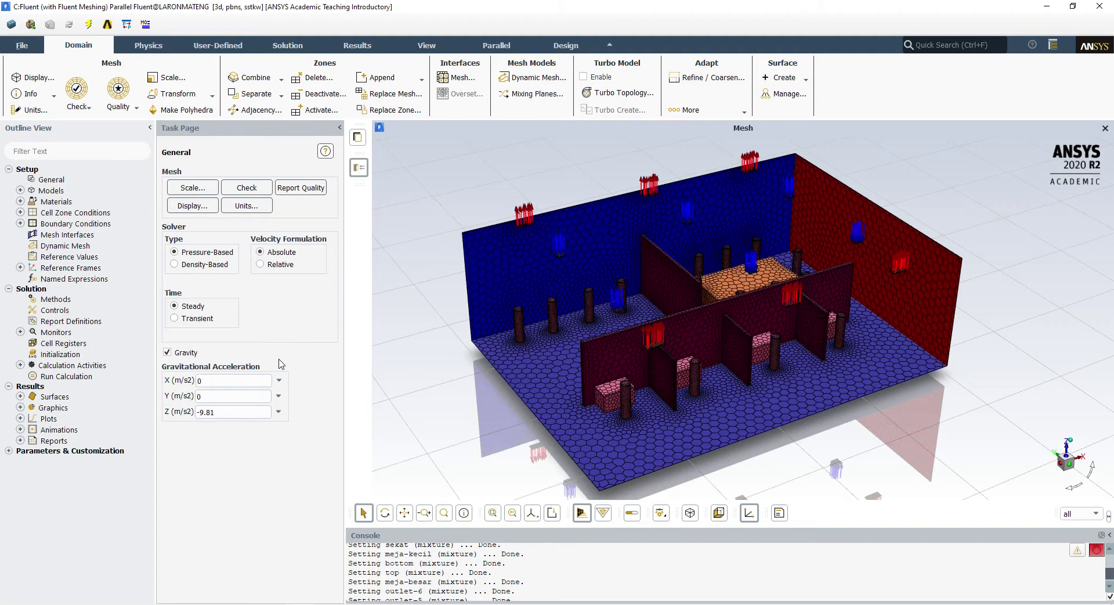
Examine the refined surface cells on the row of four cylinders and on the floor around their bases.
scroll(497, 309, up, 8)
scroll(551, 313, down, 3)
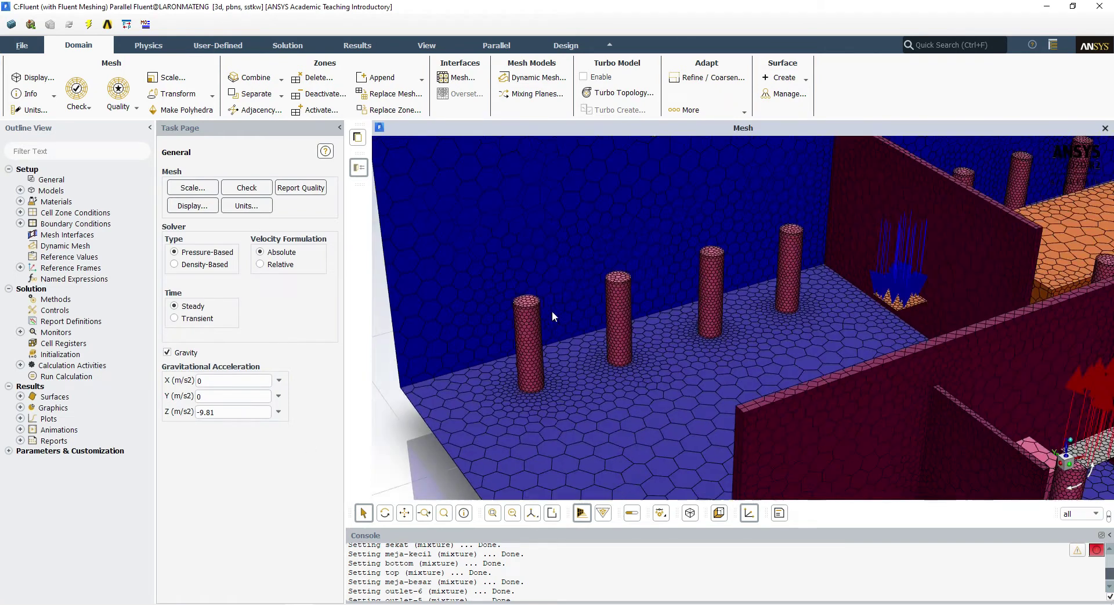
scroll(568, 292, up, 5)
scroll(540, 337, down, 5)
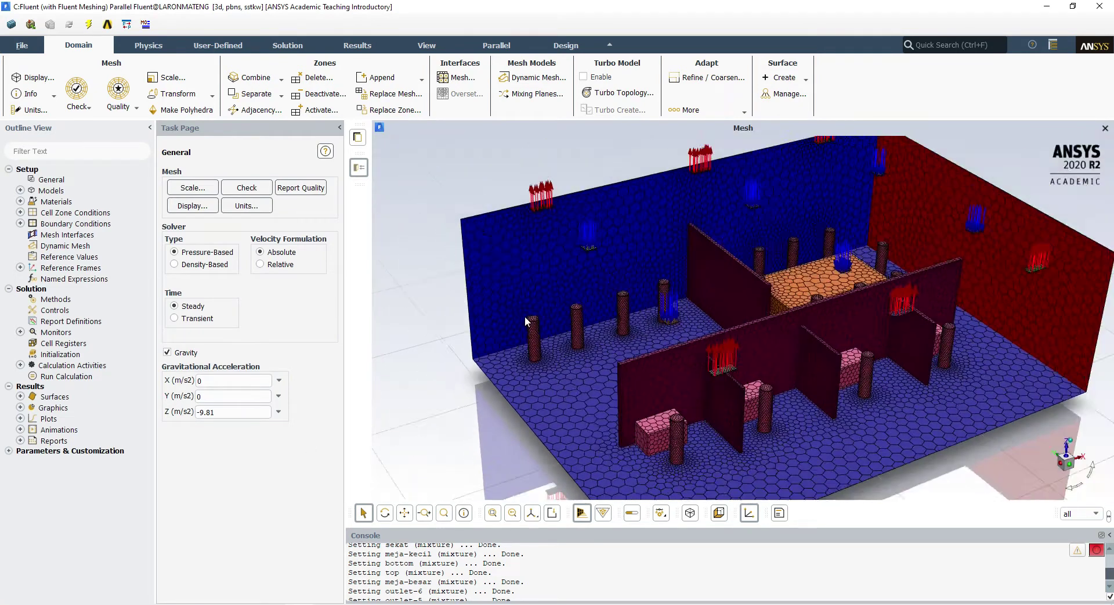
scroll(514, 324, up, 4)
scroll(523, 402, down, 5)
scroll(566, 368, up, 2)
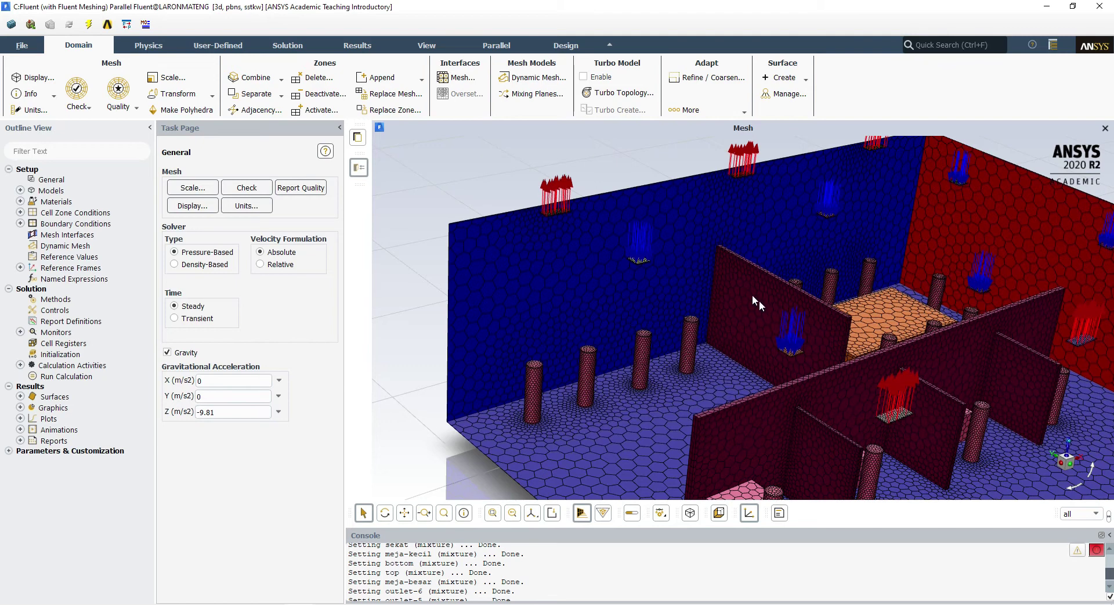
drag(608, 273, 622, 348)
scroll(619, 373, up, 10)
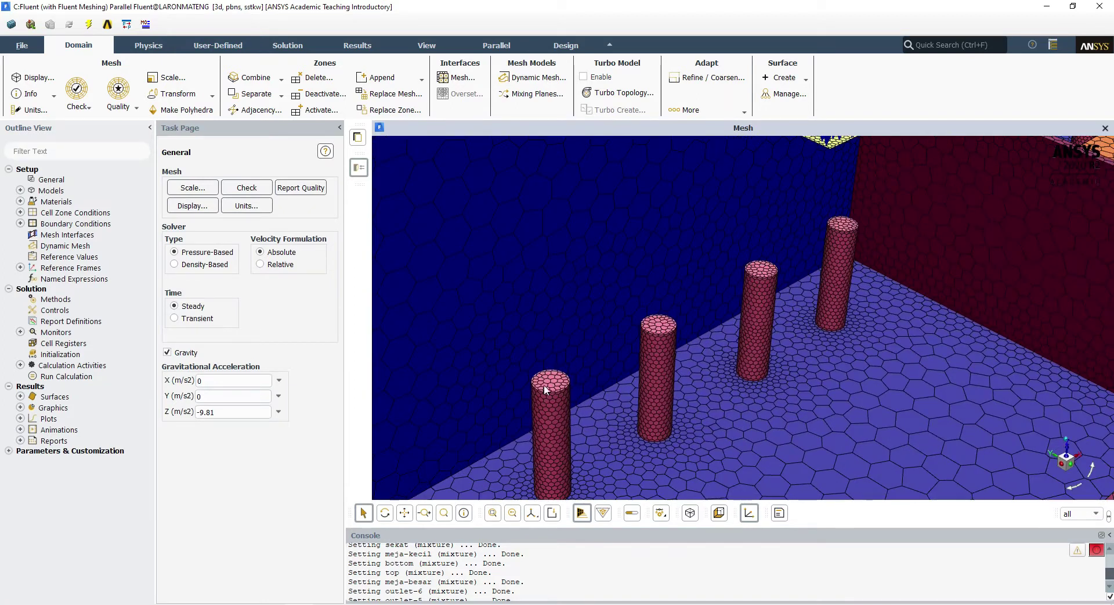
scroll(548, 400, down, 8)
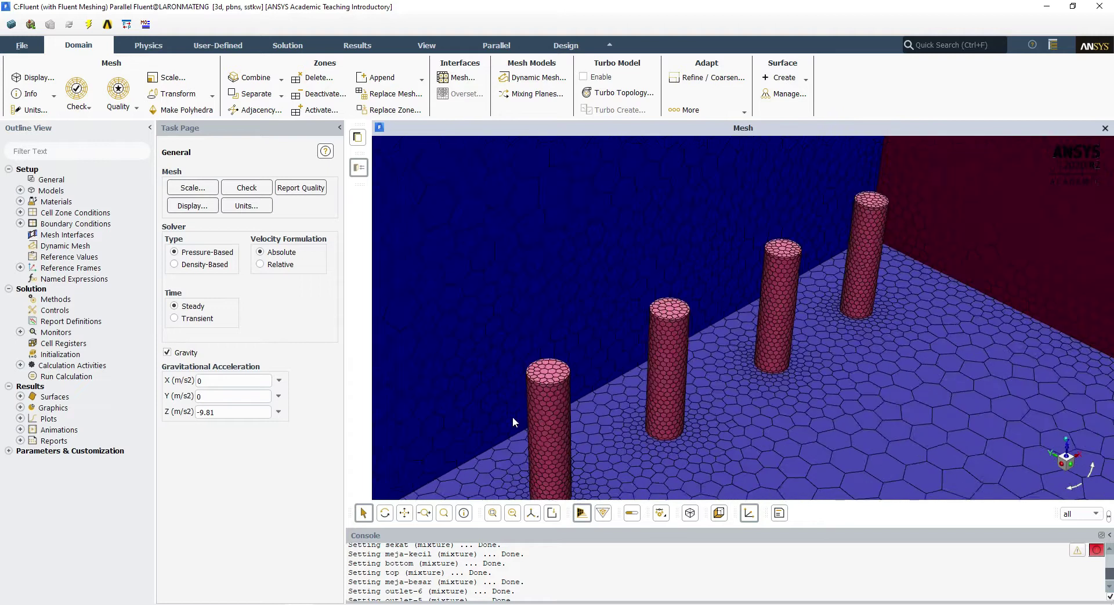
scroll(538, 395, up, 2)
scroll(489, 422, down, 2)
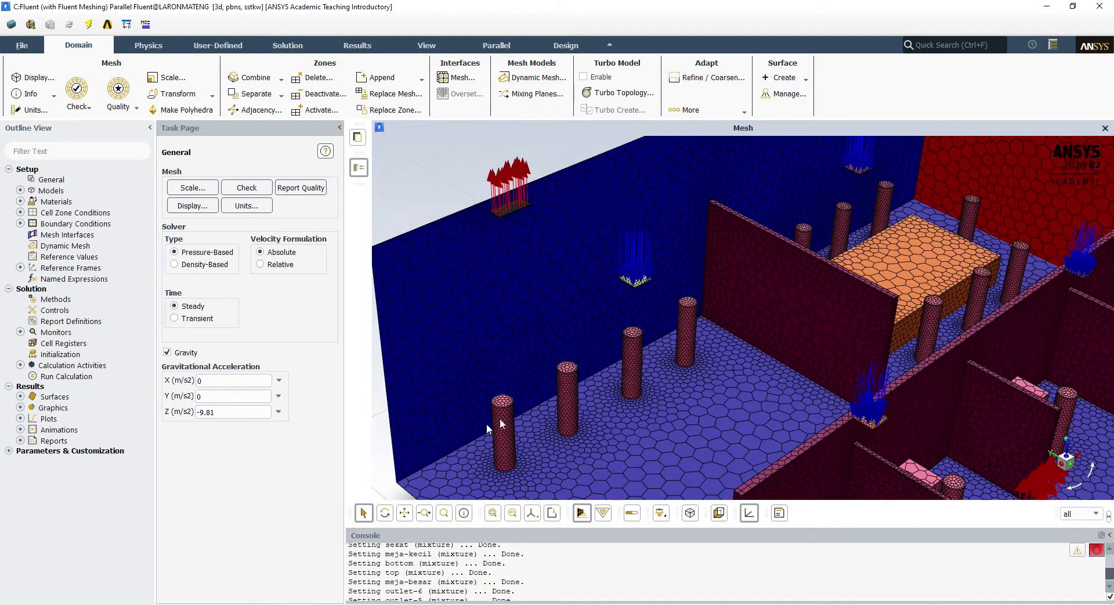
middle_drag(489, 422, 626, 318)
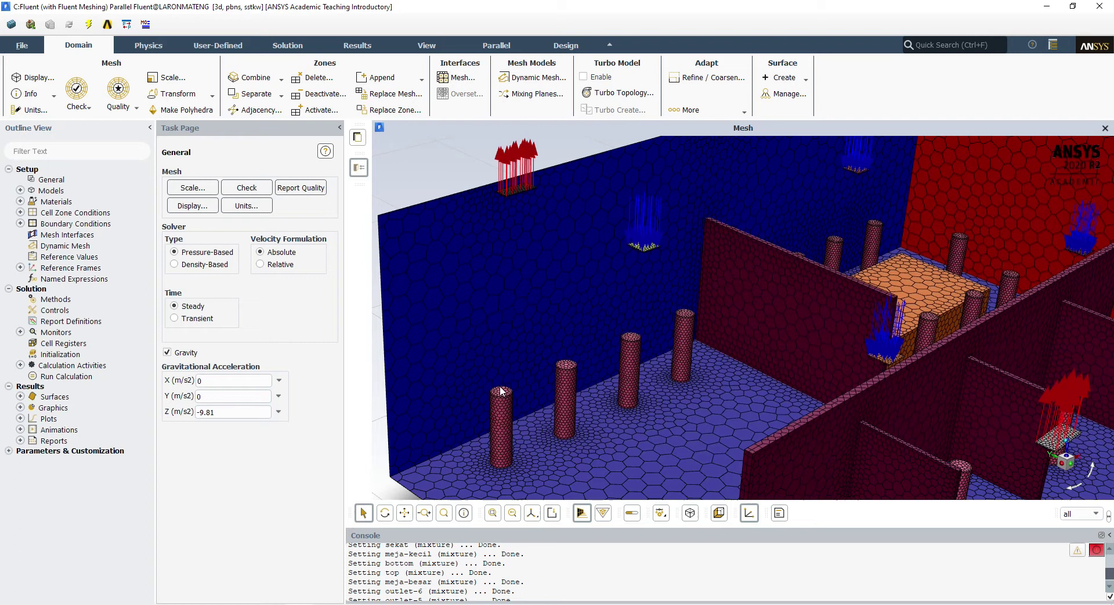
mouse_move(509, 385)
mouse_down()
mouse_move(503, 361)
mouse_move(506, 378)
mouse_up()
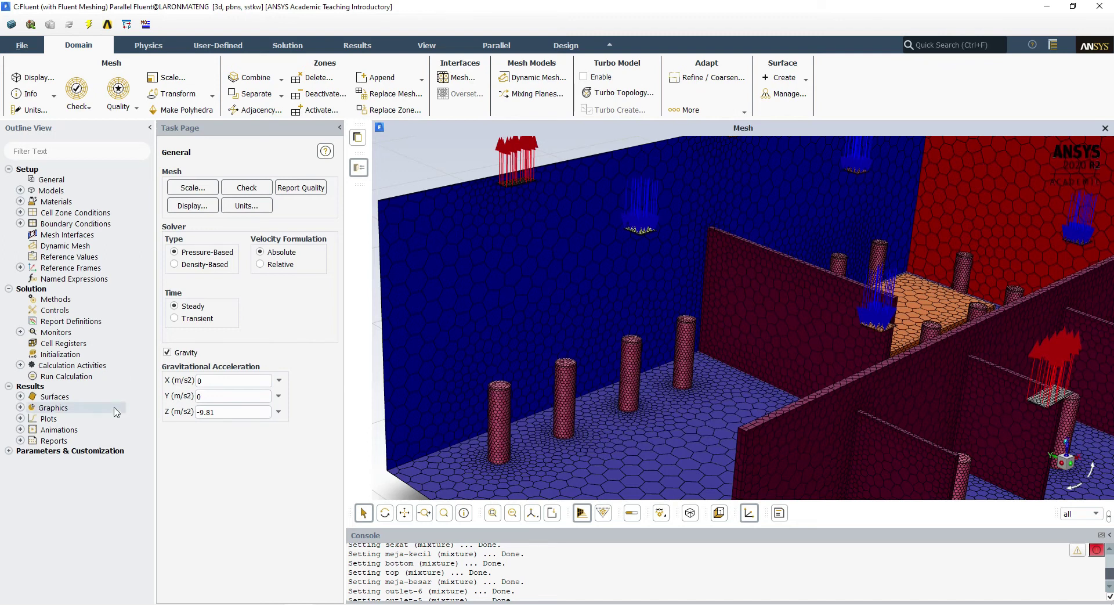
Review the list of physics models and check the Energy equation setting.
click(70, 190)
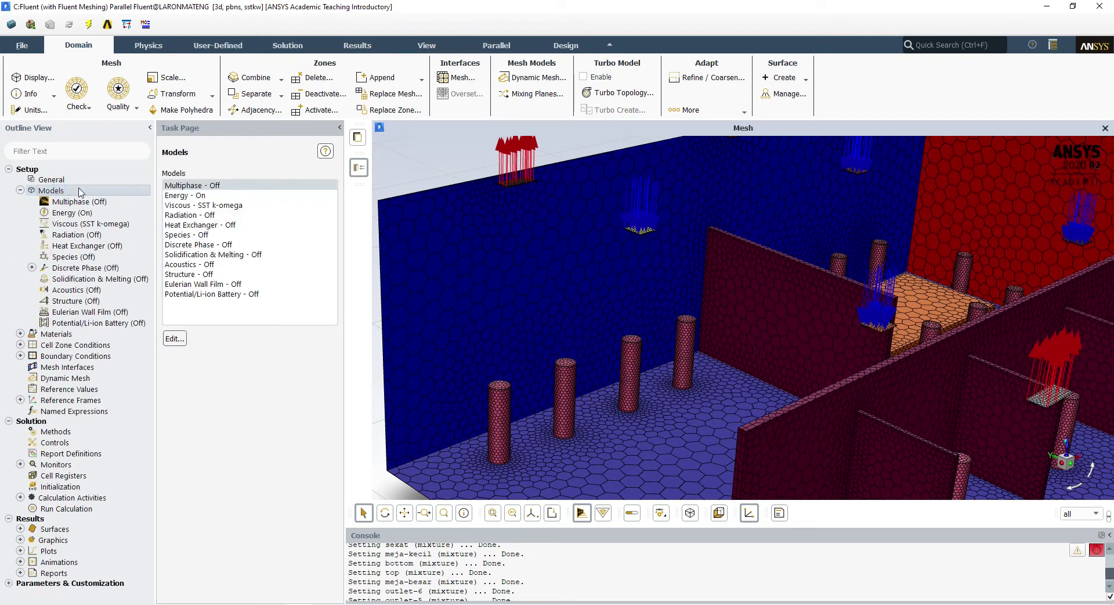
click(232, 193)
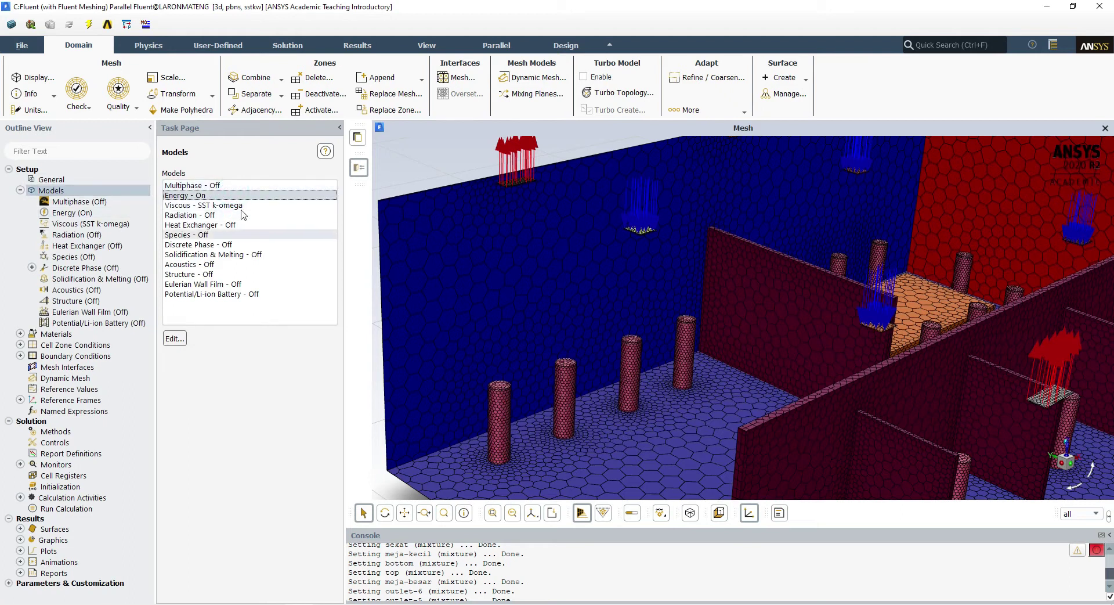
double_click(241, 196)
click(244, 298)
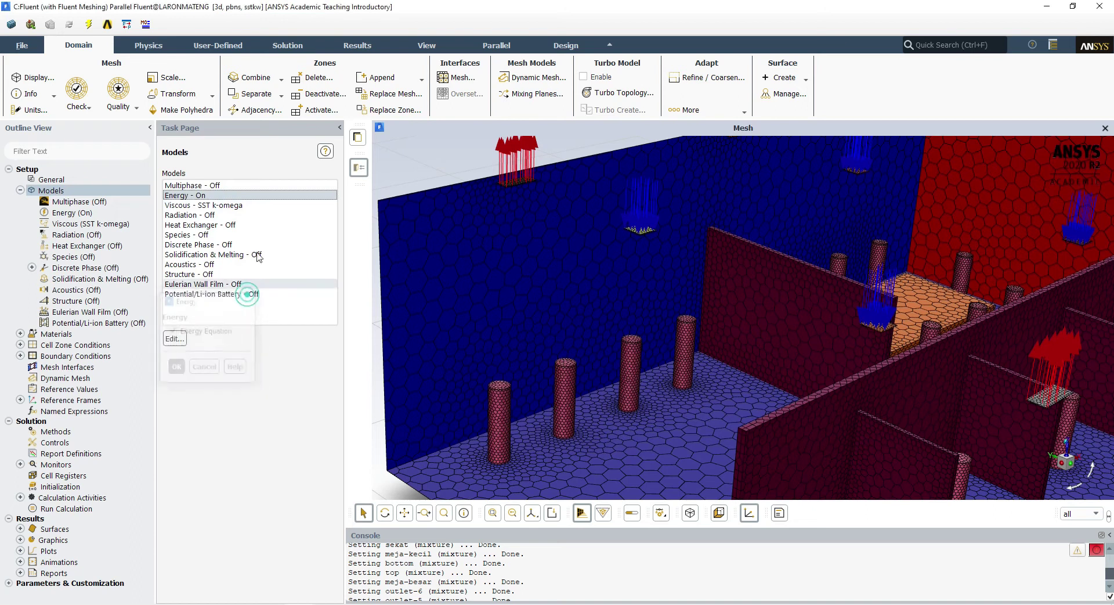
Review the Viscous Model settings, including the turbulence model, buoyancy effects and model constants, without changing them.
double_click(243, 205)
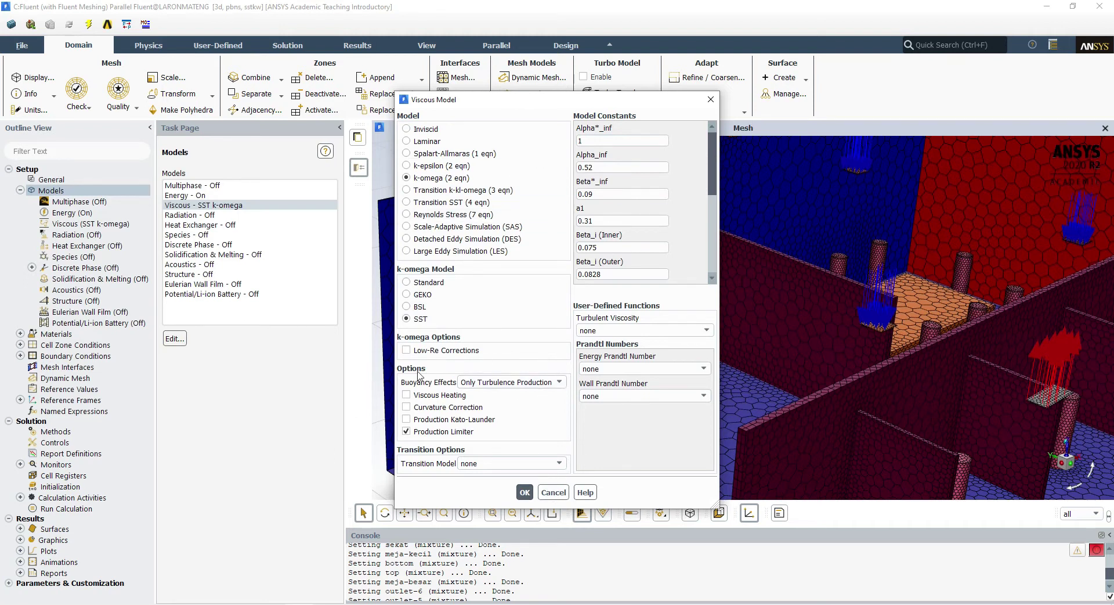
drag(442, 94, 328, 84)
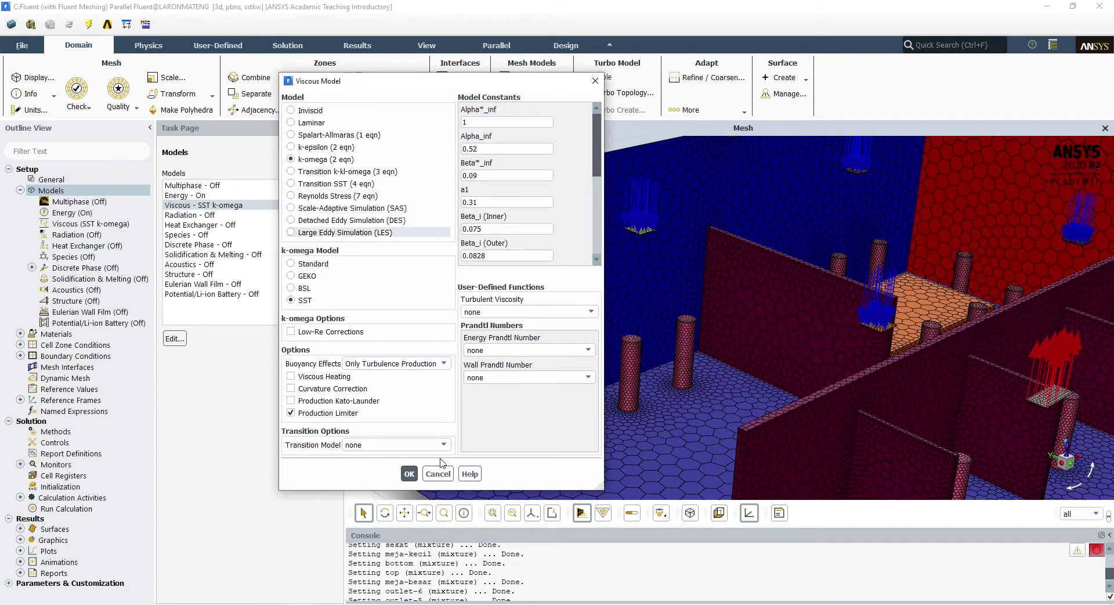
click(433, 481)
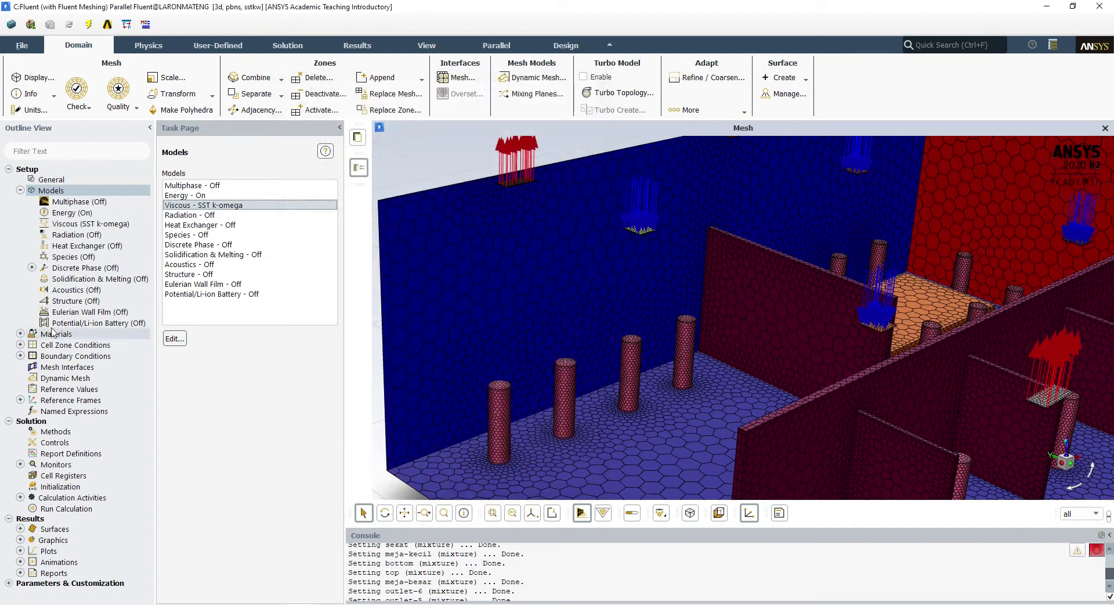
double_click(219, 202)
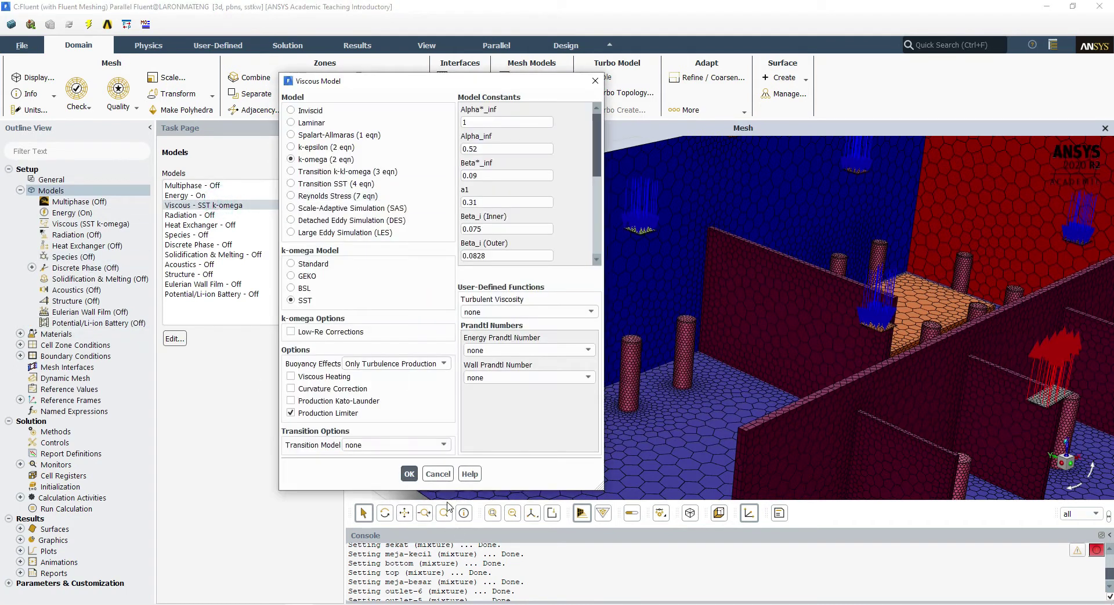
click(438, 474)
Open the air material and review its density, specific heat, thermal conductivity, viscosity and thermal expansion coefficient.
click(36, 336)
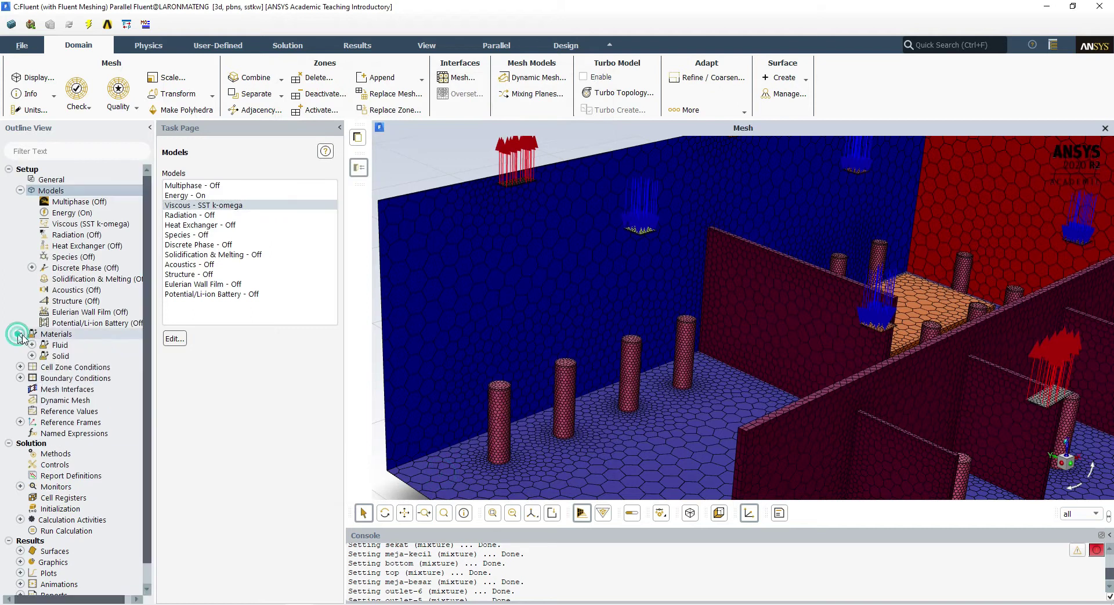
double_click(178, 195)
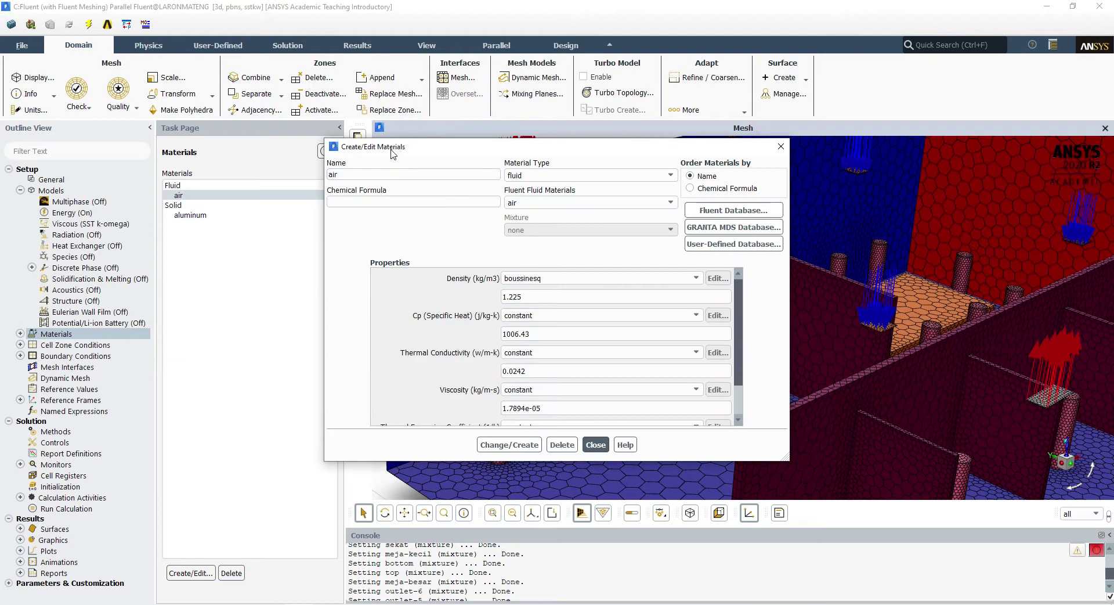
drag(385, 149, 353, 103)
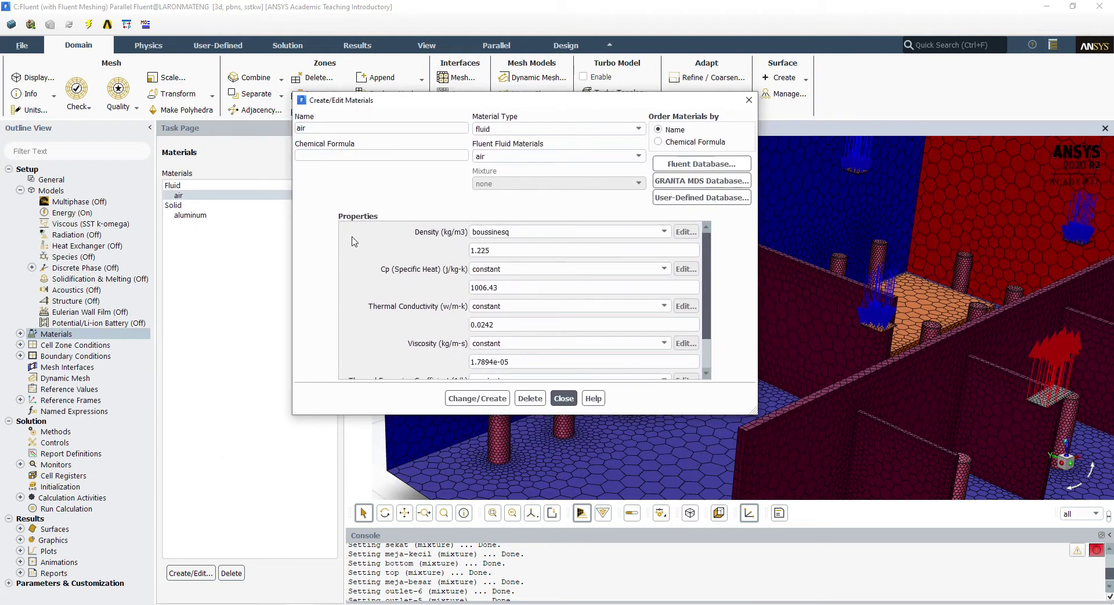
scroll(379, 278, down, 1)
scroll(377, 316, up, 1)
scroll(412, 302, down, 2)
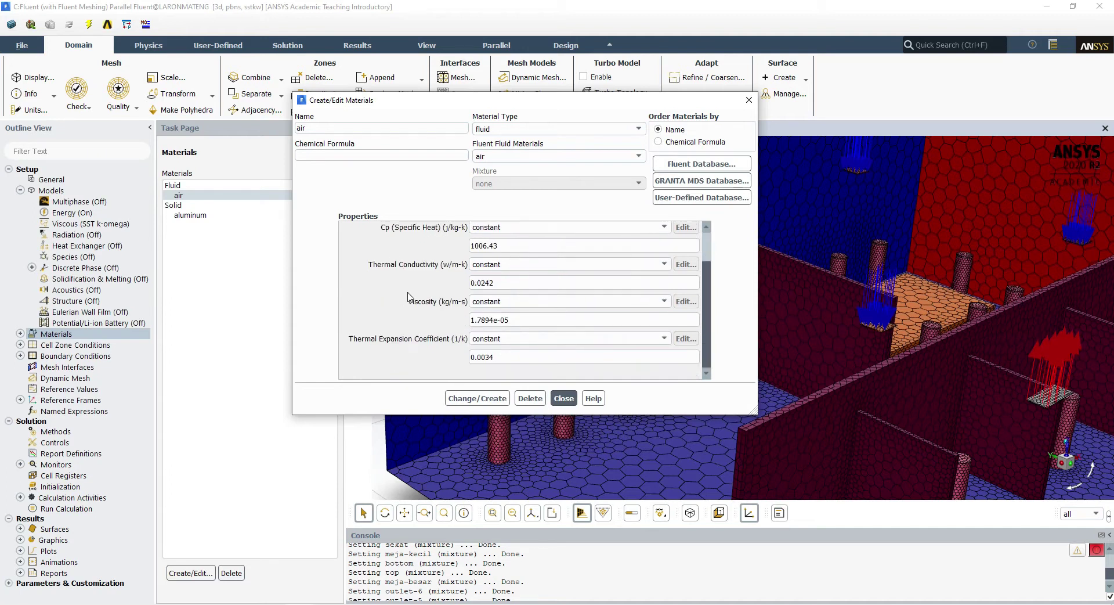
scroll(418, 319, up, 2)
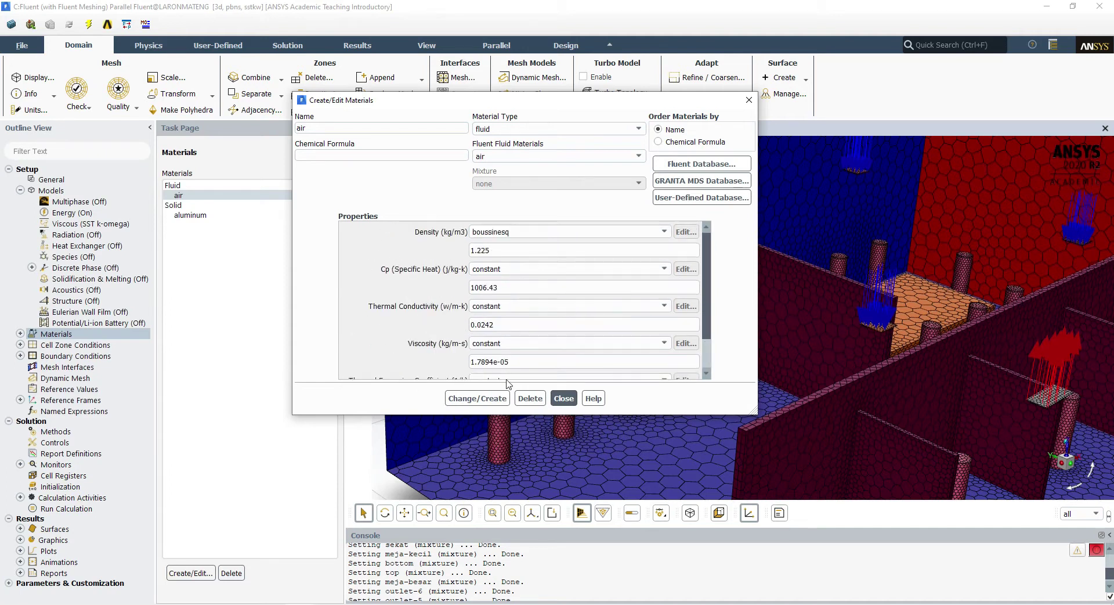
Examine air's thermal expansion coefficient and the methods available for its density, keeping boussinesq.
scroll(447, 298, down, 1)
scroll(450, 305, up, 1)
scroll(505, 307, down, 2)
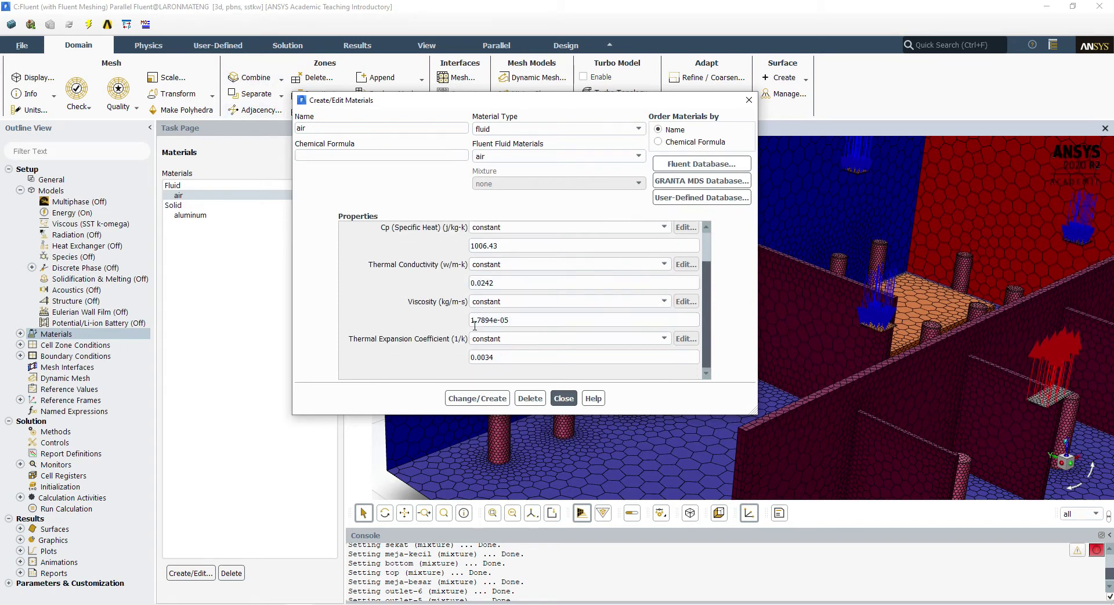
scroll(444, 319, up, 2)
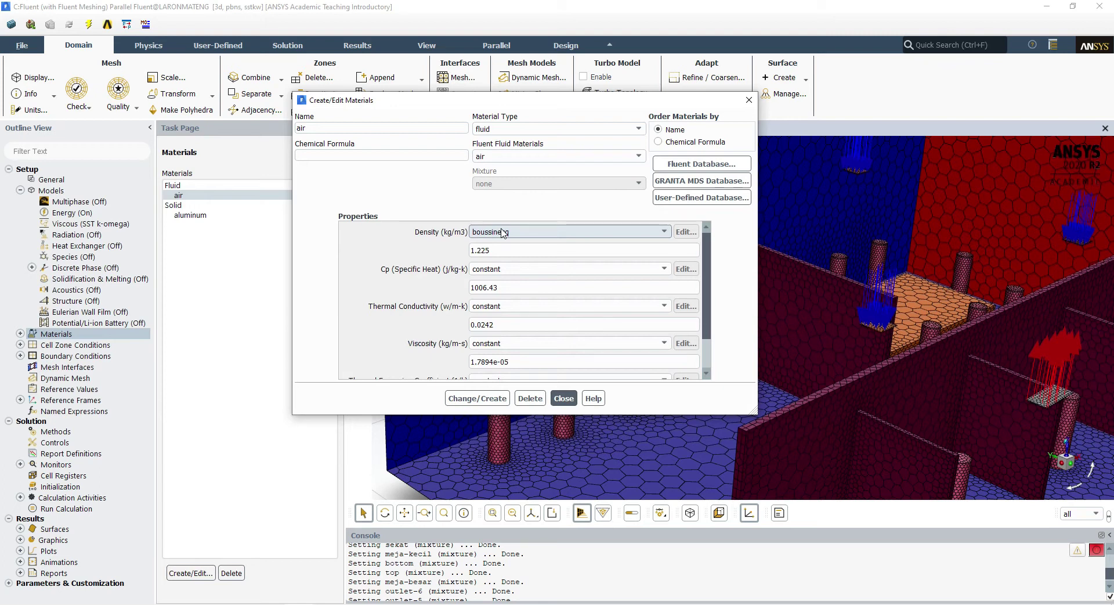
click(492, 233)
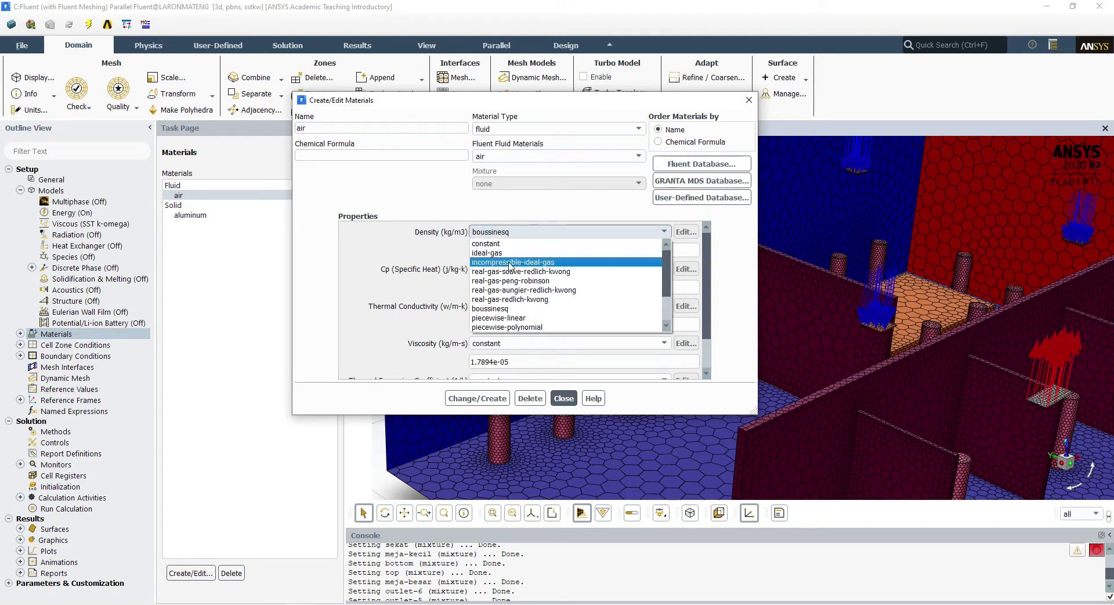
click(404, 251)
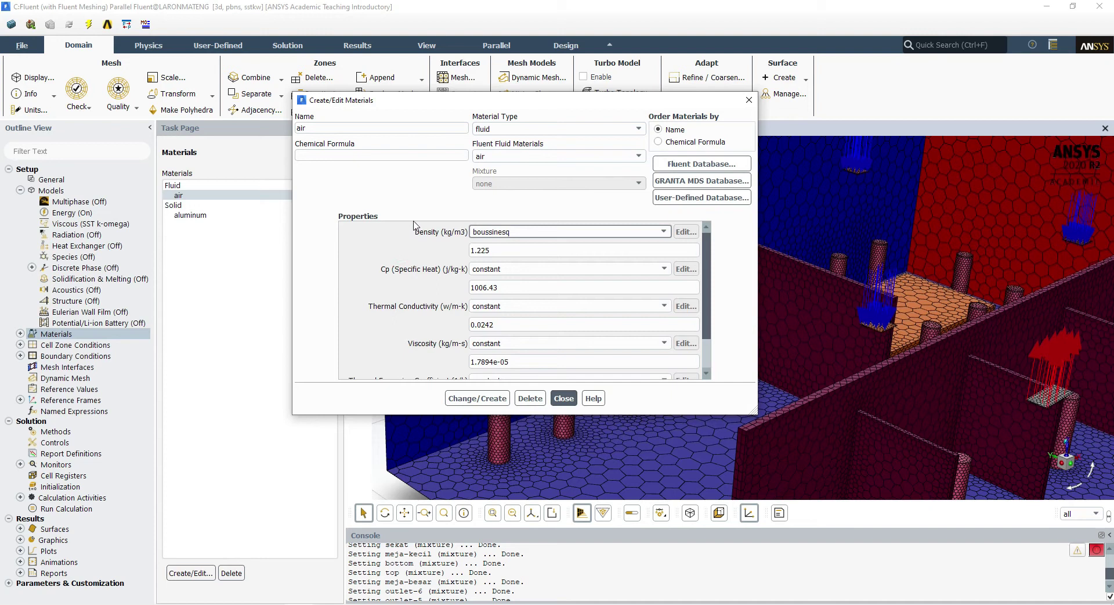
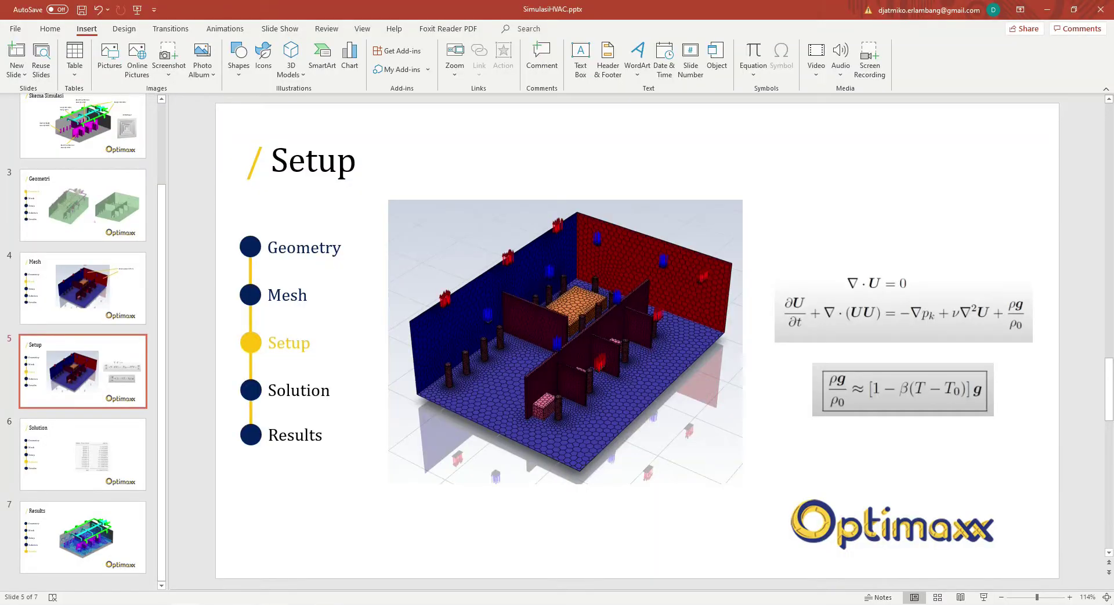
Switch to the Setup slide in PowerPoint and capture the boxed ρg/ρ₀ approximation equation with the Snipping Tool.
key(alt+Tab)
click(603, 78)
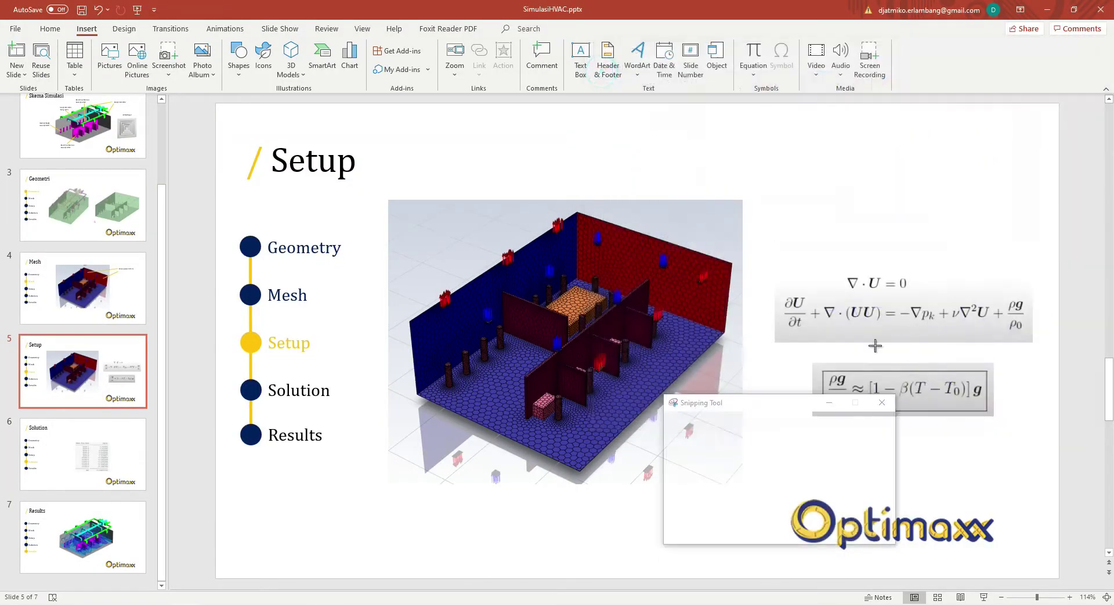
drag(791, 361, 1033, 436)
scroll(950, 397, down, 3)
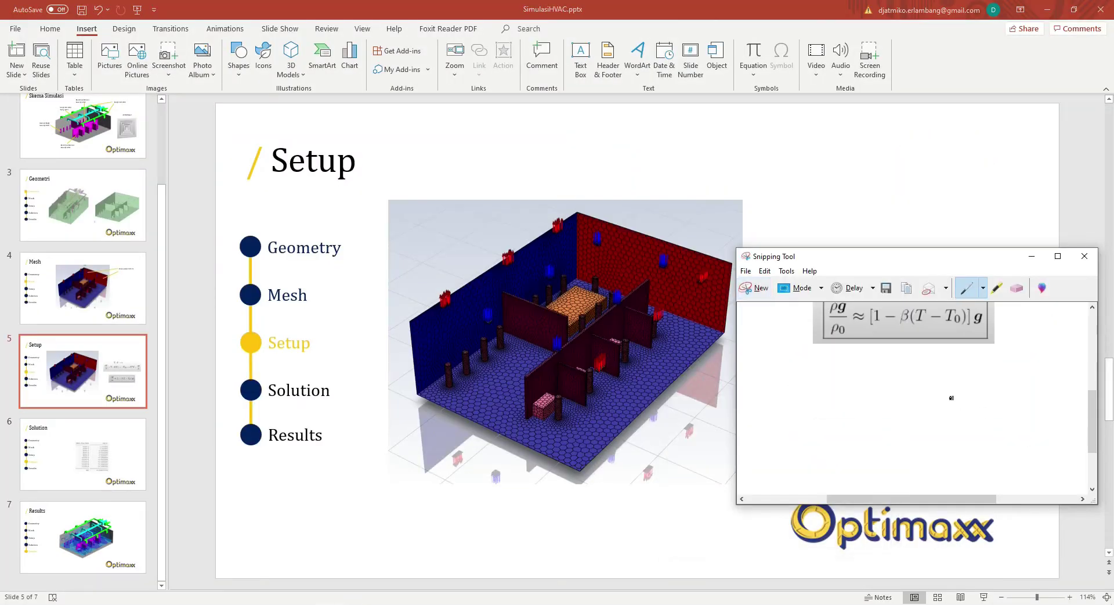
scroll(952, 394, up, 2)
scroll(861, 370, up, 1)
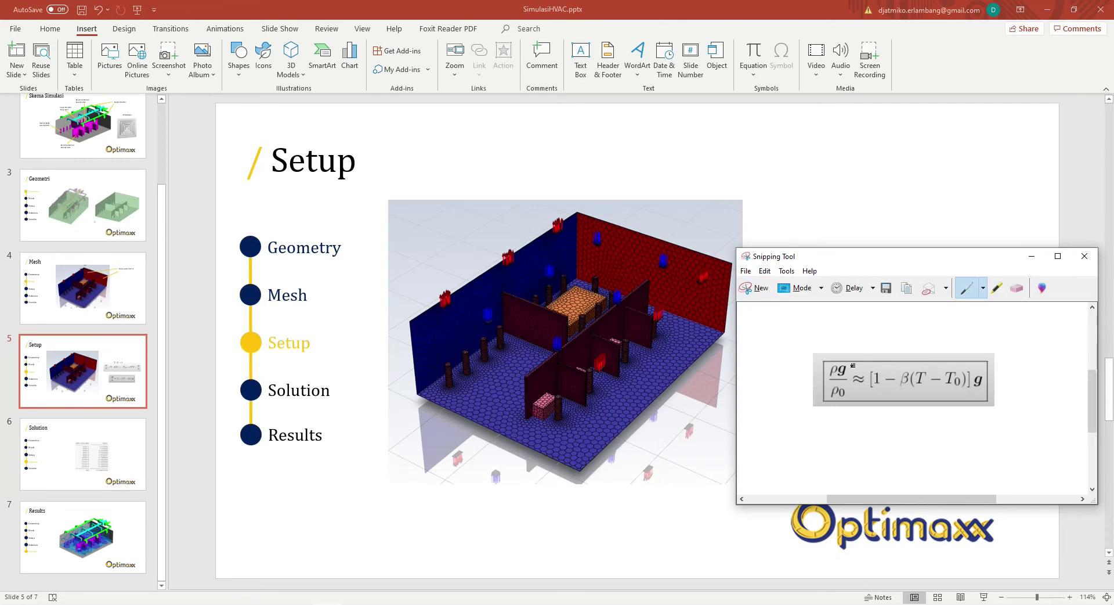
Circle the ρg/ρ₀ term on the snip, label it "Fapung", and circle the equation's right-hand side.
mouse_move(836, 340)
mouse_down()
mouse_move(851, 417)
mouse_move(830, 309)
mouse_move(817, 336)
mouse_up()
mouse_move(809, 326)
mouse_down()
mouse_move(823, 322)
mouse_move(834, 339)
mouse_move(870, 321)
mouse_move(877, 347)
mouse_up()
click(884, 316)
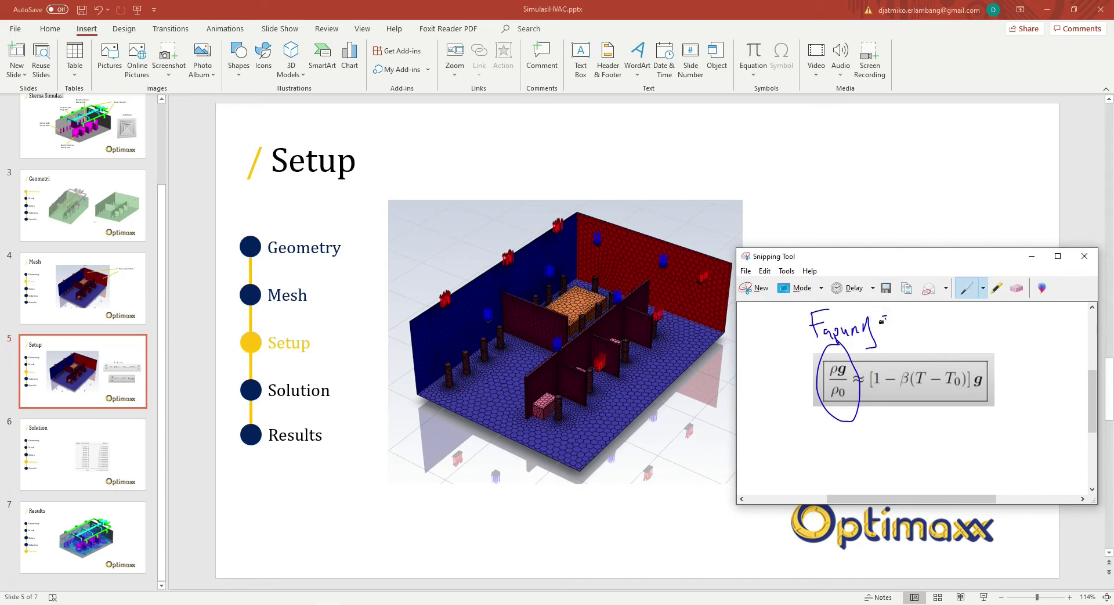
mouse_move(897, 358)
mouse_down()
mouse_move(870, 365)
mouse_move(874, 401)
mouse_move(977, 411)
mouse_move(992, 357)
mouse_move(878, 355)
mouse_up()
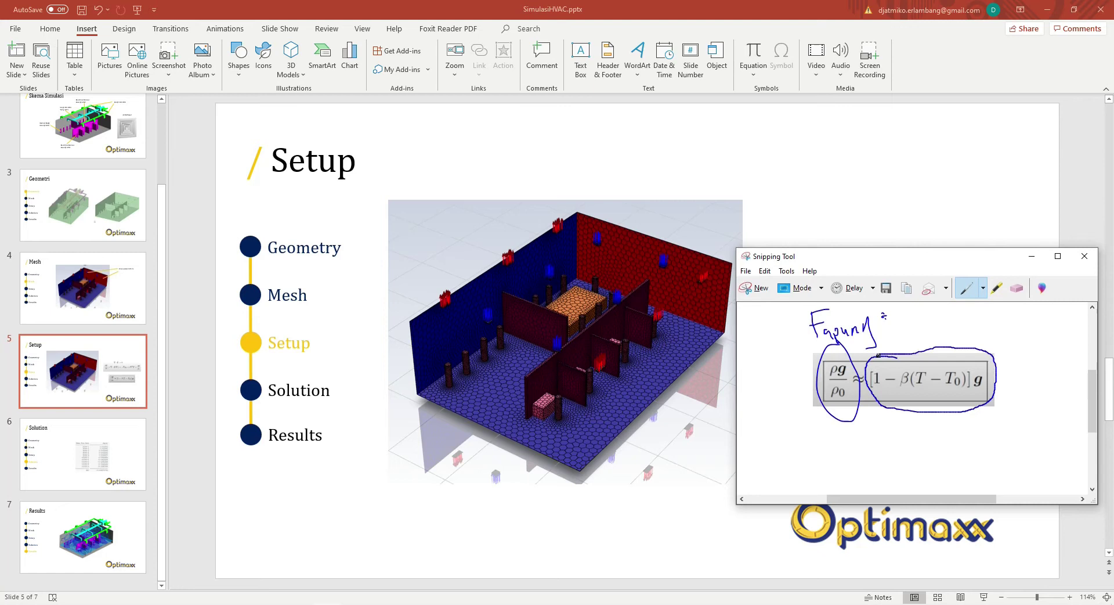
mouse_move(917, 413)
mouse_down()
mouse_move(997, 398)
mouse_move(967, 348)
mouse_move(865, 361)
mouse_move(870, 401)
mouse_move(980, 410)
mouse_up()
mouse_move(845, 349)
mouse_down()
mouse_move(817, 406)
mouse_move(832, 351)
mouse_move(817, 411)
mouse_up()
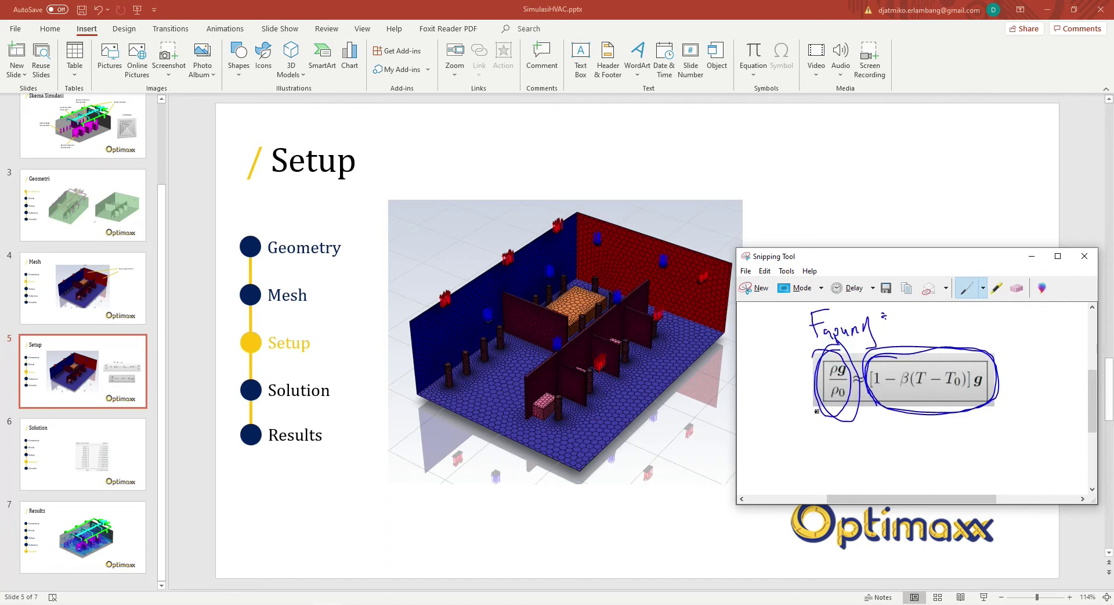
Annotate the ≈ sign with a note below it, and circle β with a line to a handwritten label above.
mouse_move(865, 379)
mouse_down()
mouse_move(852, 376)
mouse_move(866, 383)
mouse_move(870, 361)
mouse_move(876, 478)
mouse_up()
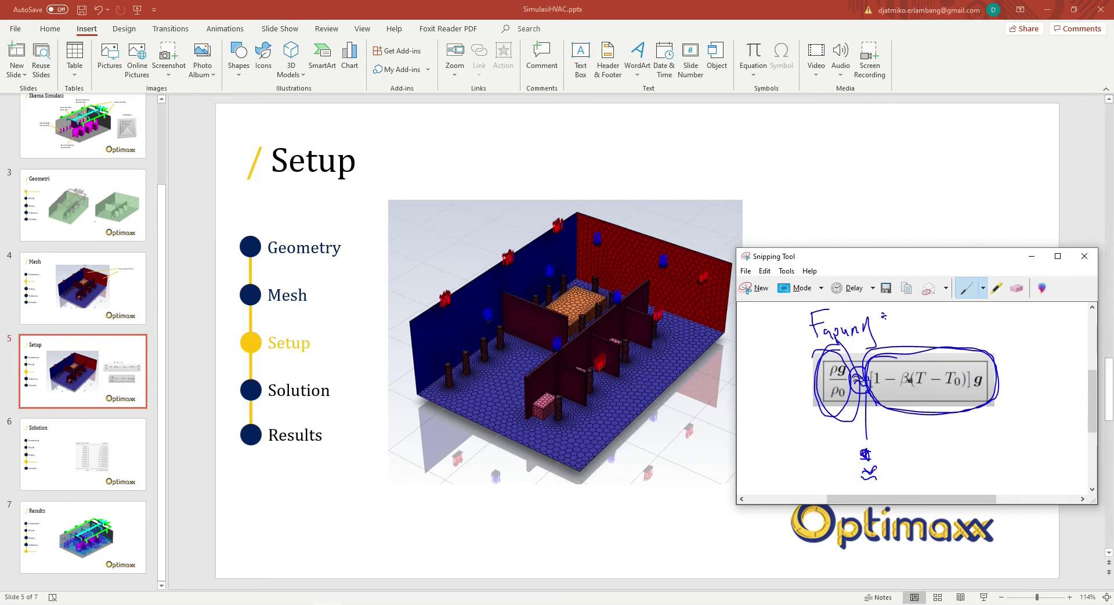
mouse_move(905, 367)
mouse_down()
mouse_move(924, 316)
mouse_move(978, 326)
mouse_move(981, 317)
mouse_move(983, 327)
mouse_up()
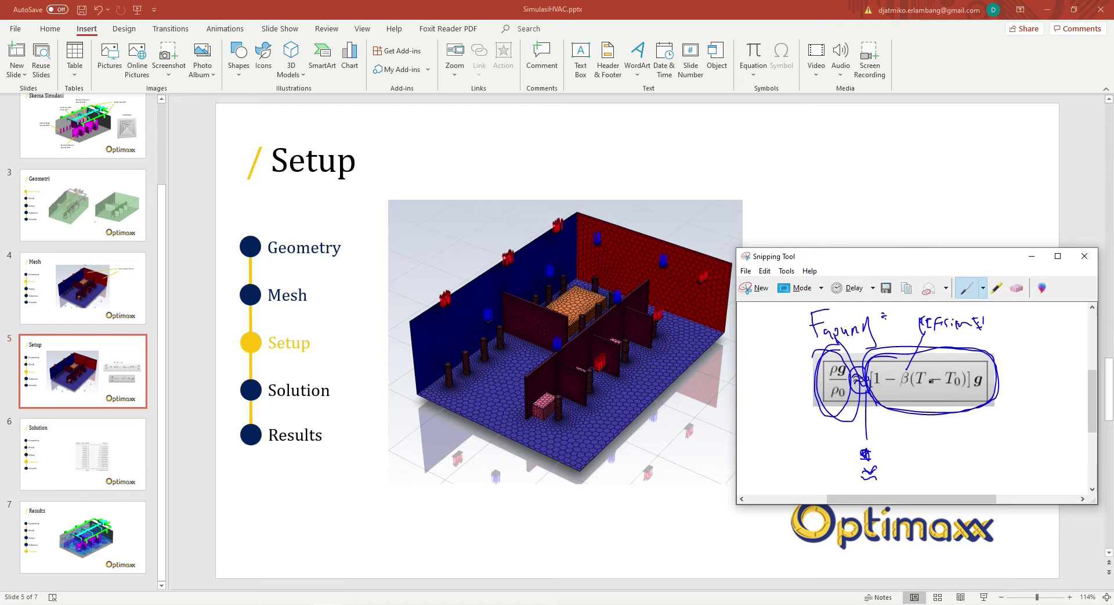
drag(906, 363, 904, 377)
mouse_move(909, 370)
mouse_down()
mouse_move(902, 394)
mouse_move(911, 367)
mouse_up()
Switch back to Fluent and check air's boussinesq density setting and its thermal expansion coefficient.
key(alt+Tab)
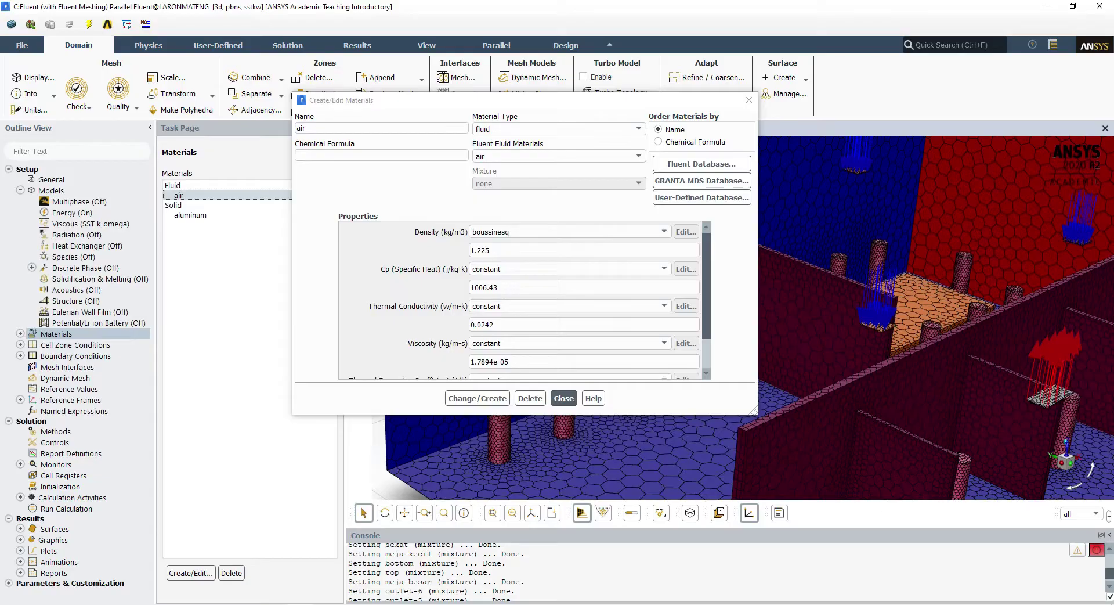
scroll(413, 339, down, 2)
scroll(413, 338, up, 1)
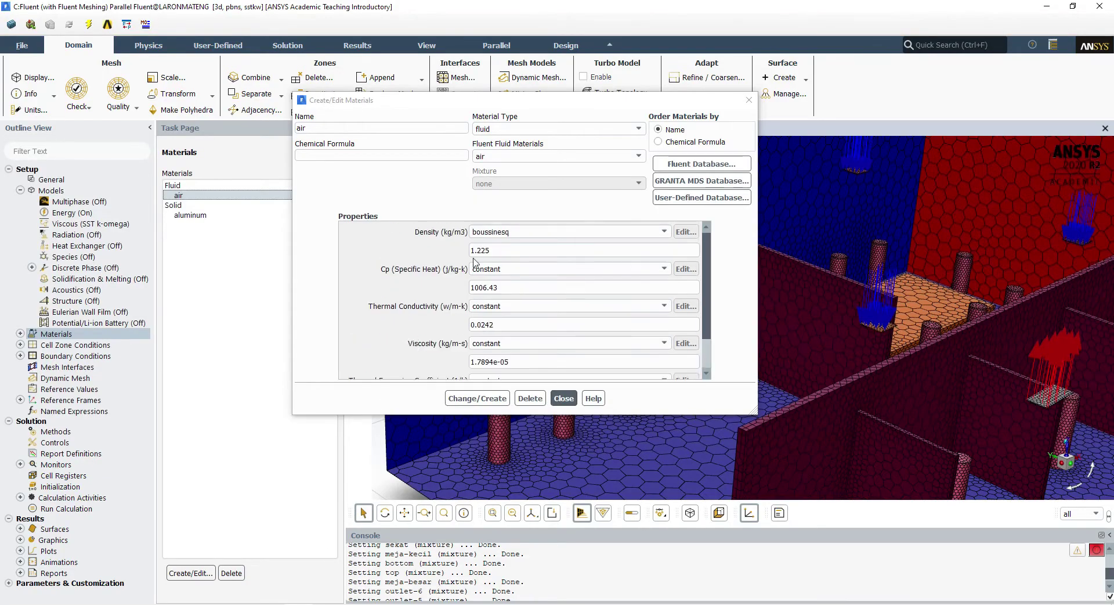
click(524, 233)
click(524, 234)
scroll(430, 299, down, 1)
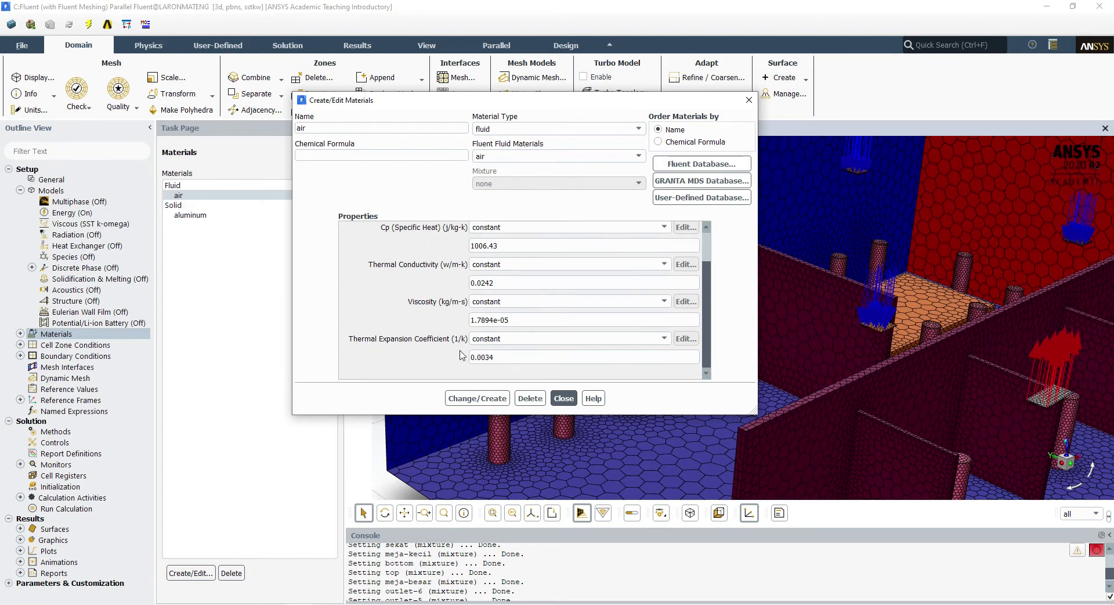
drag(559, 358, 375, 358)
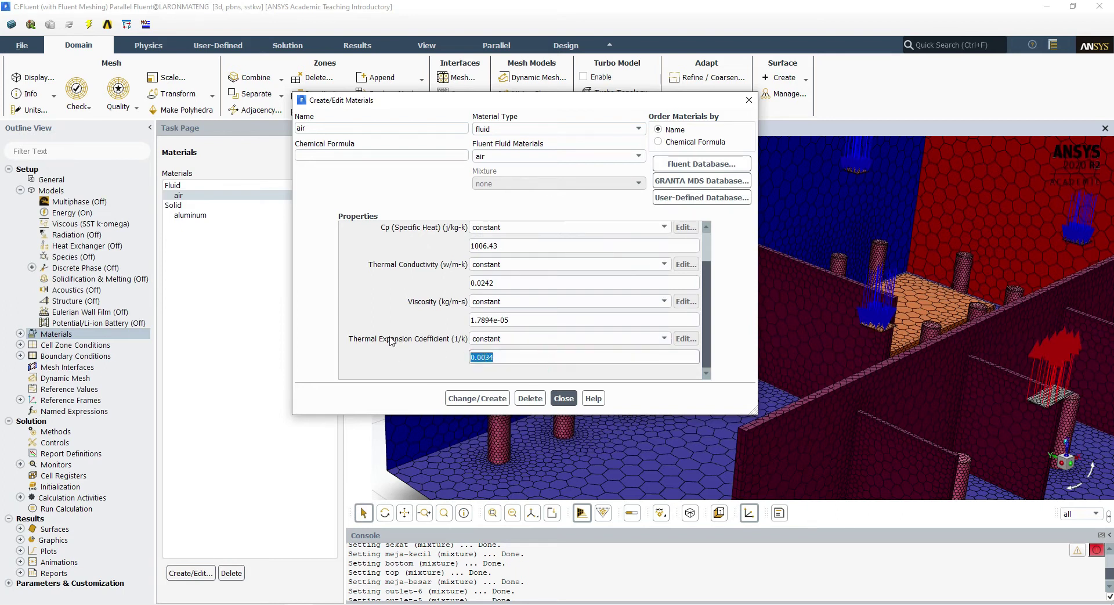
click(348, 338)
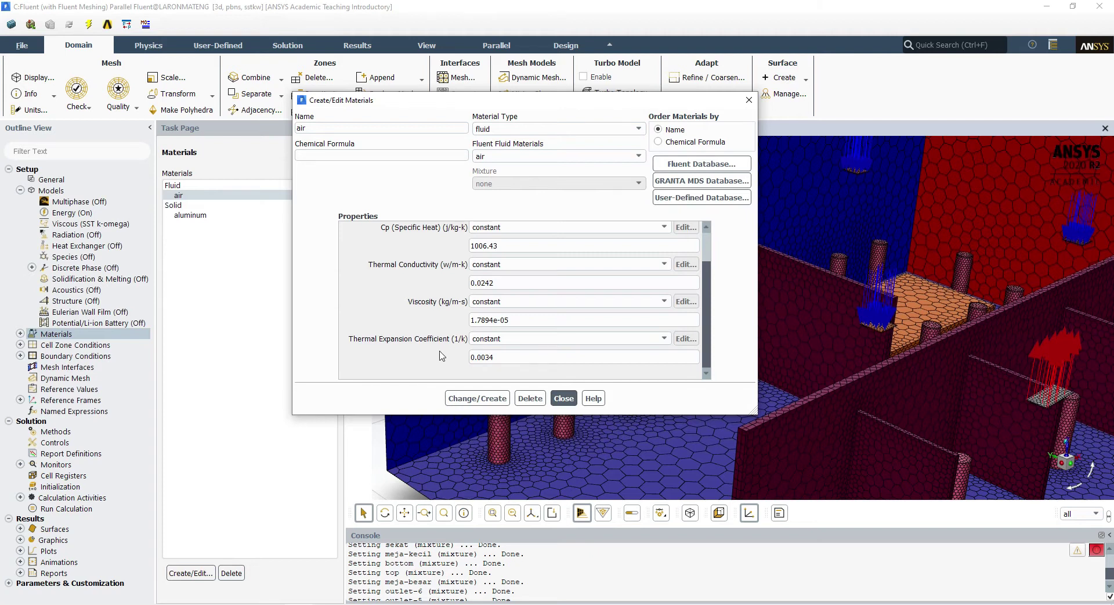
drag(504, 357, 456, 360)
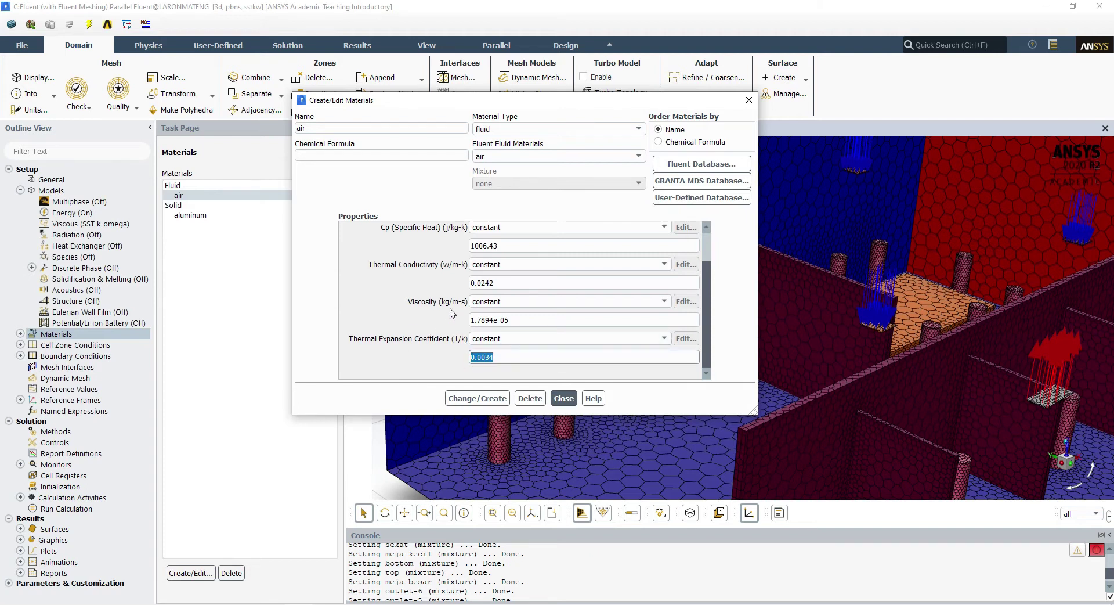
drag(772, 318, 853, 291)
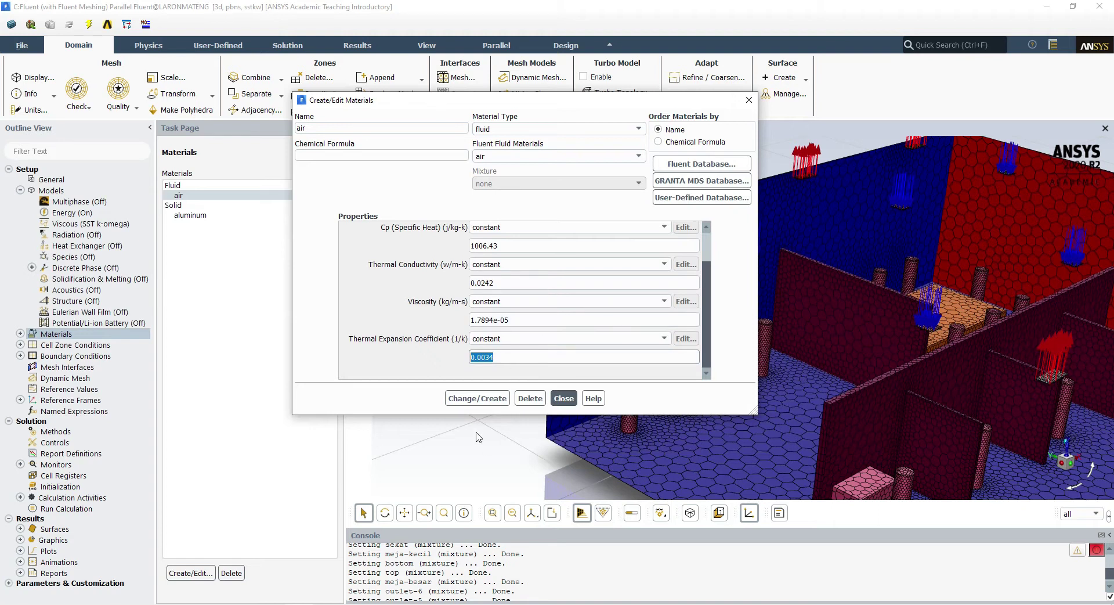
Return to the Snipping Tool and mark T, T₀ and g in the equation with handwritten notes, labelling g "grav".
key(alt+Tab)
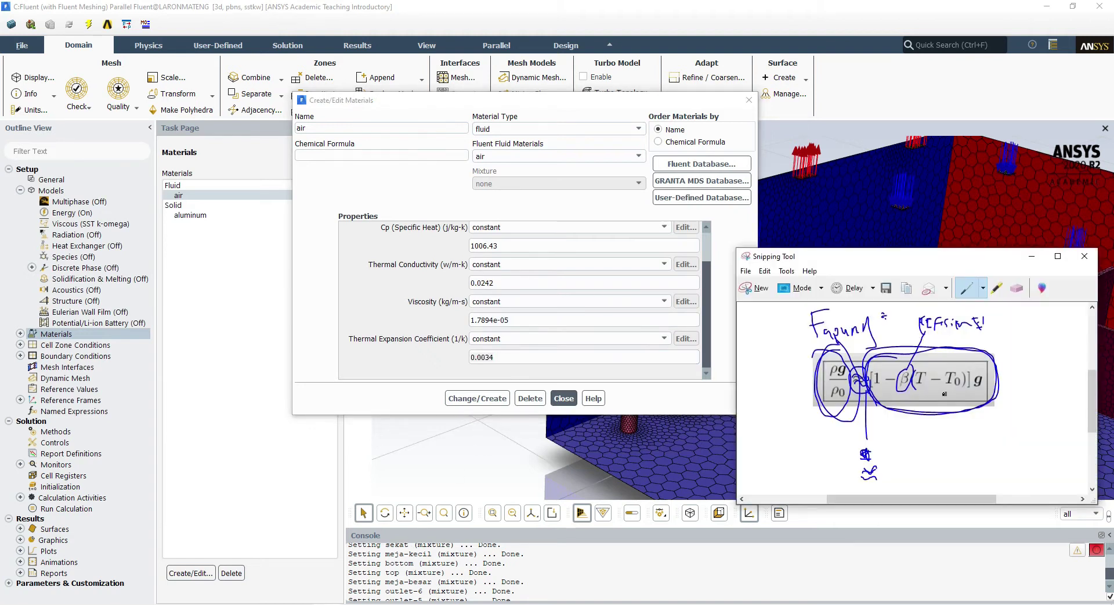
drag(919, 372, 913, 395)
mouse_move(924, 388)
mouse_down()
mouse_move(937, 417)
mouse_move(921, 442)
mouse_move(950, 447)
mouse_move(930, 454)
mouse_move(962, 463)
mouse_up()
mouse_move(944, 388)
mouse_down()
mouse_move(963, 397)
mouse_move(976, 446)
mouse_move(1007, 447)
mouse_move(989, 458)
mouse_move(994, 446)
mouse_move(1002, 461)
mouse_move(1031, 449)
mouse_up()
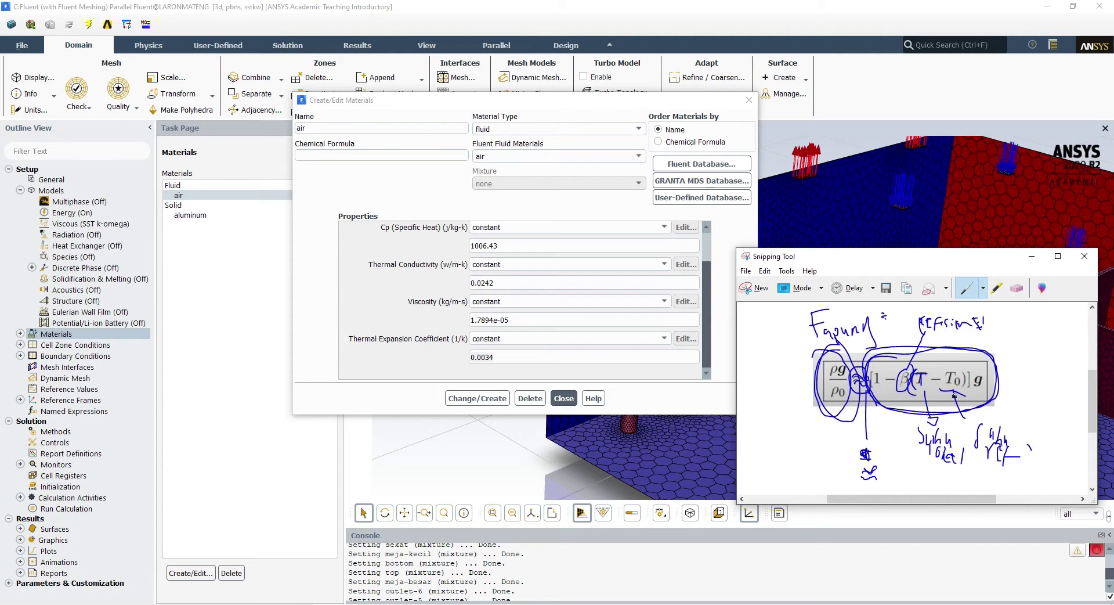
mouse_move(981, 372)
mouse_down()
mouse_move(985, 393)
mouse_move(985, 375)
mouse_move(1043, 409)
mouse_up()
mouse_move(1054, 387)
mouse_down()
mouse_move(1054, 397)
mouse_move(1080, 386)
mouse_up()
mouse_move(938, 494)
mouse_down()
mouse_move(972, 494)
mouse_move(949, 494)
mouse_up()
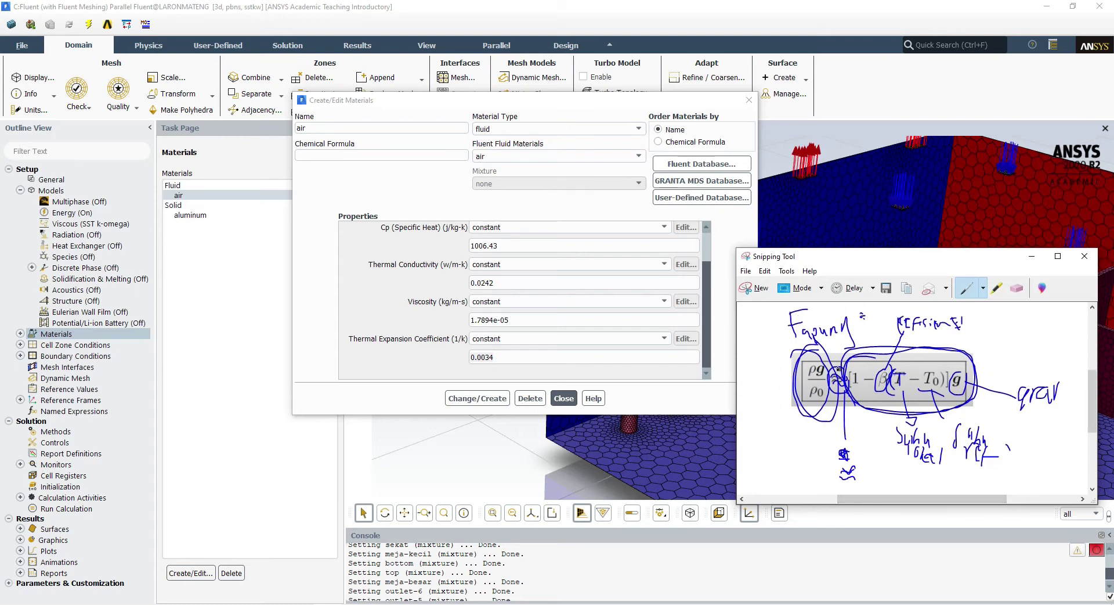
Reposition the Snipping Tool window clear of air's property names and circle the handwritten label above β.
scroll(1035, 398, down, 1)
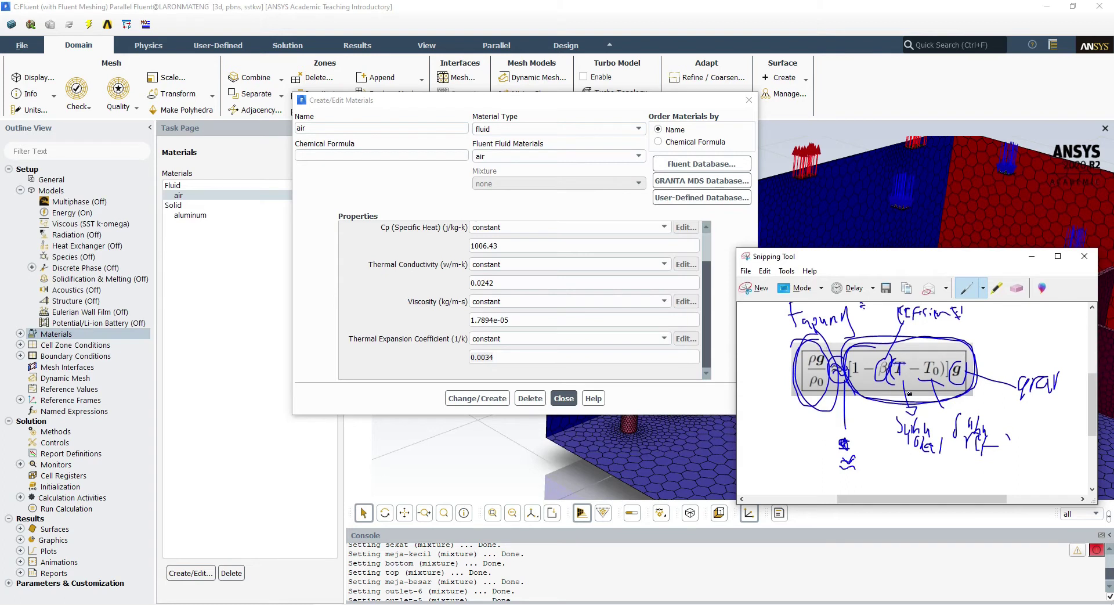
scroll(991, 398, up, 2)
drag(874, 251, 353, 191)
scroll(823, 333, up, 3)
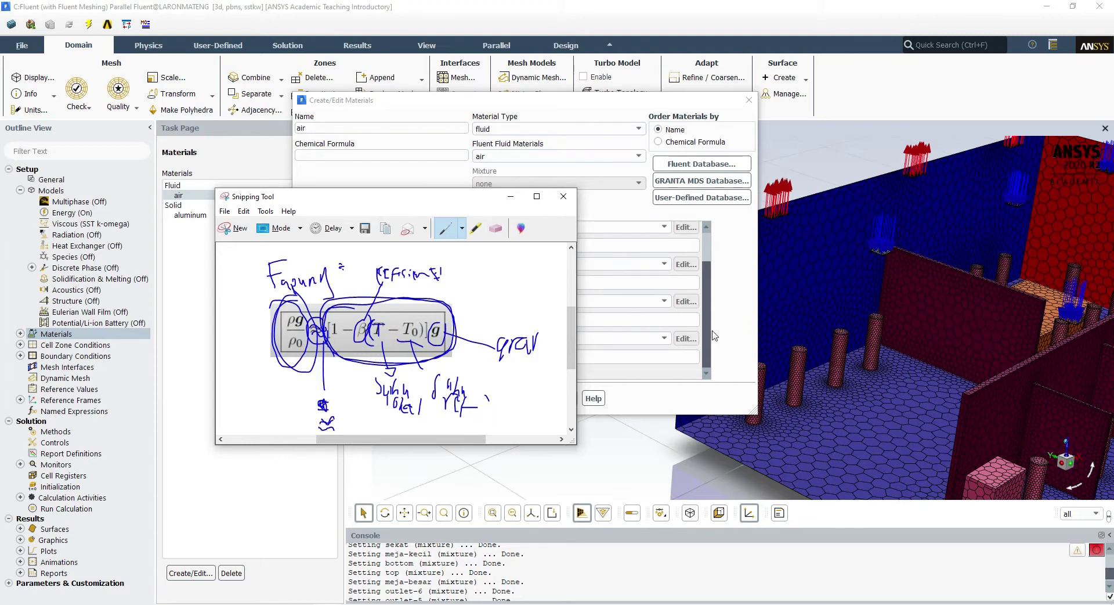
scroll(667, 322, up, 1)
scroll(327, 348, down, 2)
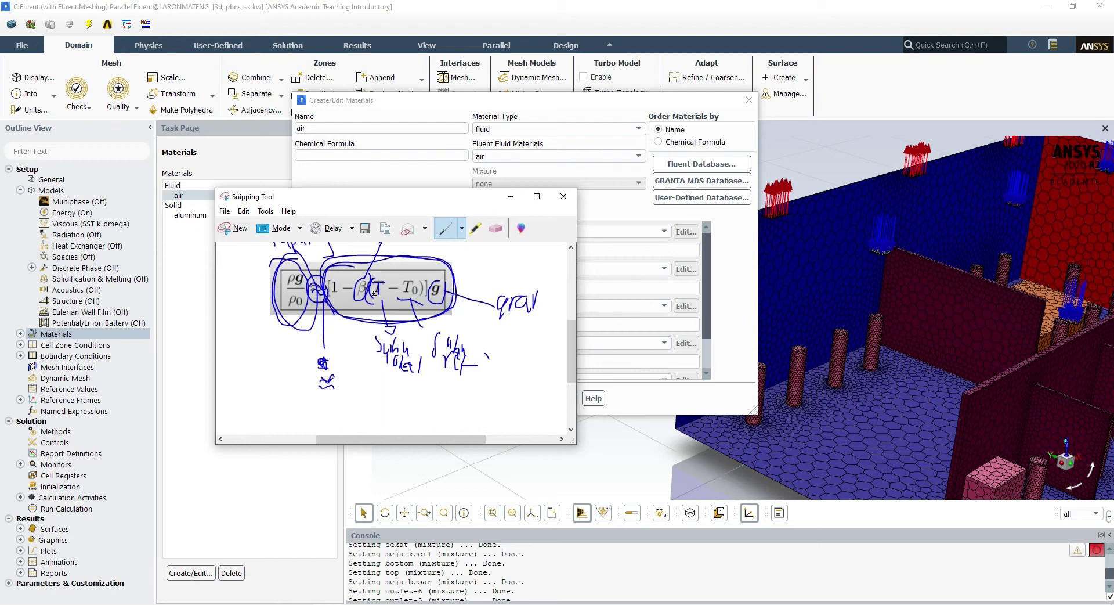
scroll(374, 309, up, 2)
mouse_move(421, 256)
mouse_down()
mouse_move(365, 264)
mouse_move(455, 253)
mouse_move(419, 244)
mouse_up()
mouse_move(399, 203)
mouse_down()
mouse_move(176, 353)
mouse_move(223, 253)
mouse_move(185, 240)
mouse_move(807, 184)
mouse_move(868, 139)
mouse_up()
scroll(479, 321, down, 2)
mouse_move(872, 177)
mouse_down()
mouse_move(631, 247)
mouse_move(831, 248)
mouse_move(862, 219)
mouse_up()
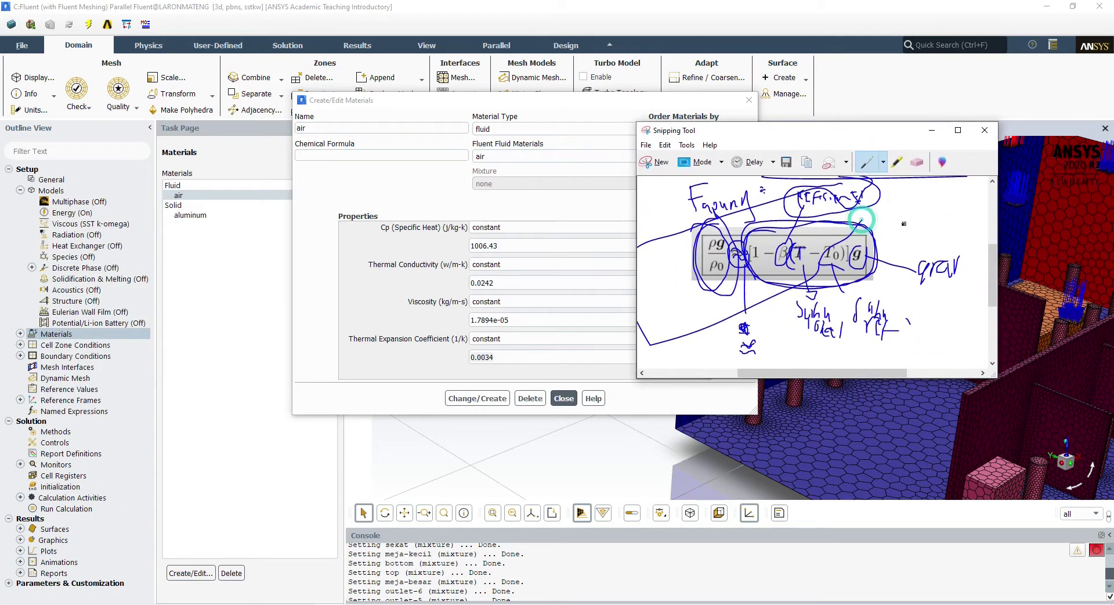
Check air's thermal expansion coefficient in Fluent and handwrite 0.0034 above β's circled label on the snip.
click(501, 358)
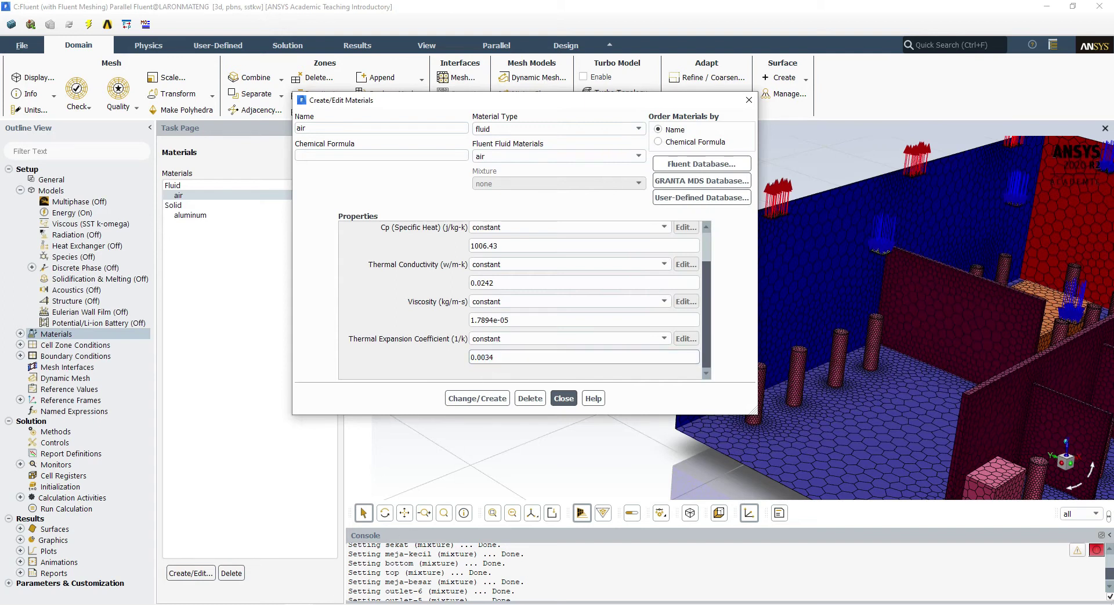
key(alt+Tab)
scroll(840, 235, up, 2)
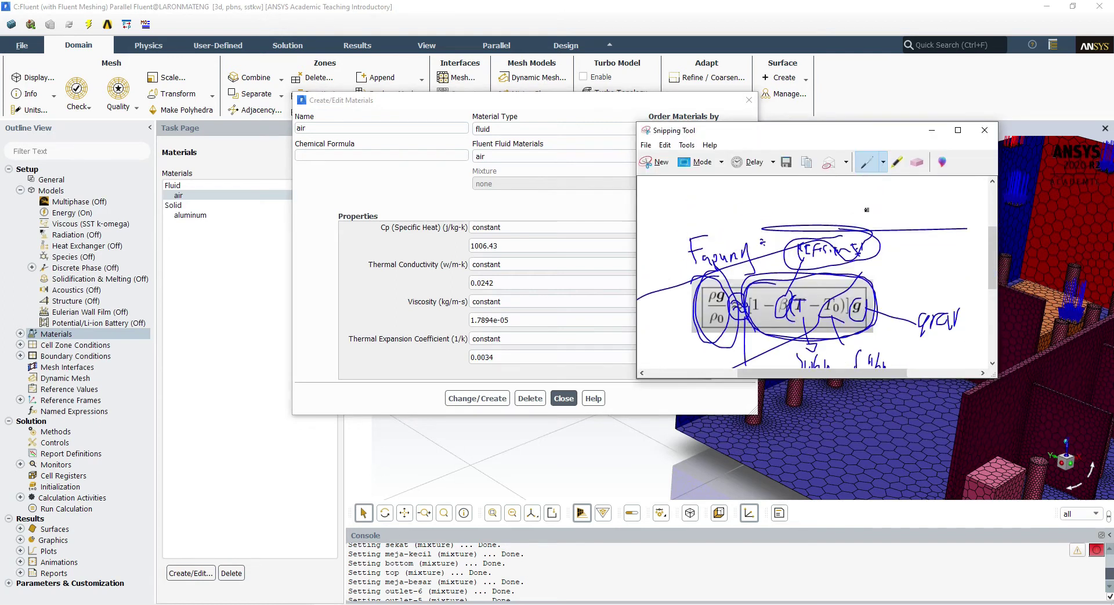
mouse_move(857, 197)
mouse_down()
mouse_move(890, 194)
mouse_move(884, 208)
mouse_move(907, 192)
mouse_move(908, 217)
mouse_up()
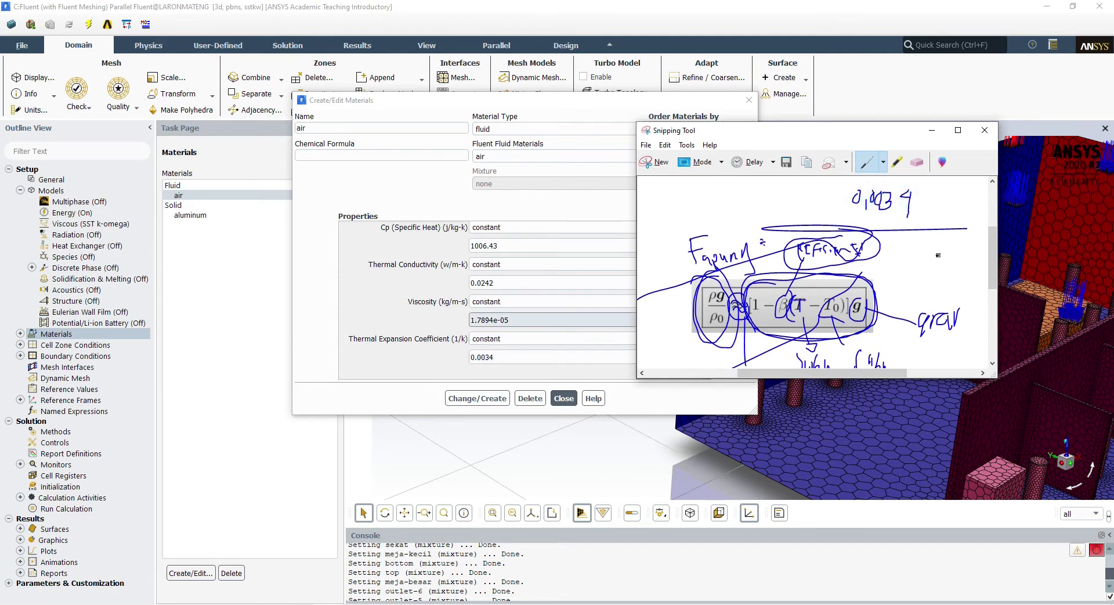
Circle T₀ in the equation, write 24 beside its reference note below, and circle that number.
scroll(866, 273, down, 3)
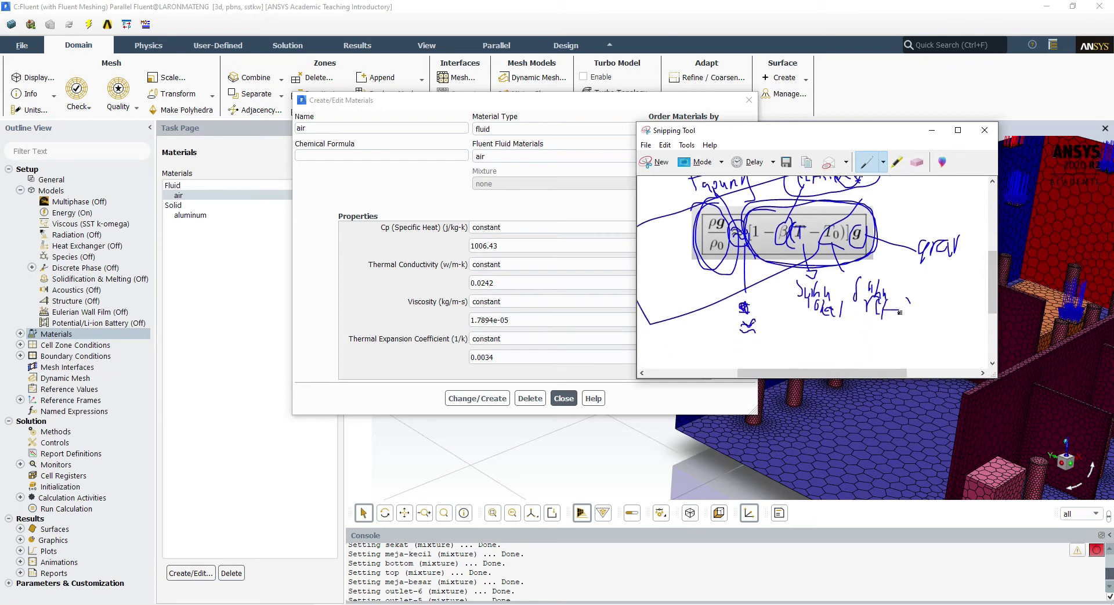
scroll(868, 272, up, 4)
scroll(853, 305, down, 2)
scroll(853, 305, down, 1)
mouse_move(829, 230)
mouse_down()
mouse_move(836, 258)
mouse_move(845, 231)
mouse_up()
mouse_move(907, 329)
mouse_down()
mouse_move(947, 325)
mouse_move(949, 338)
mouse_up()
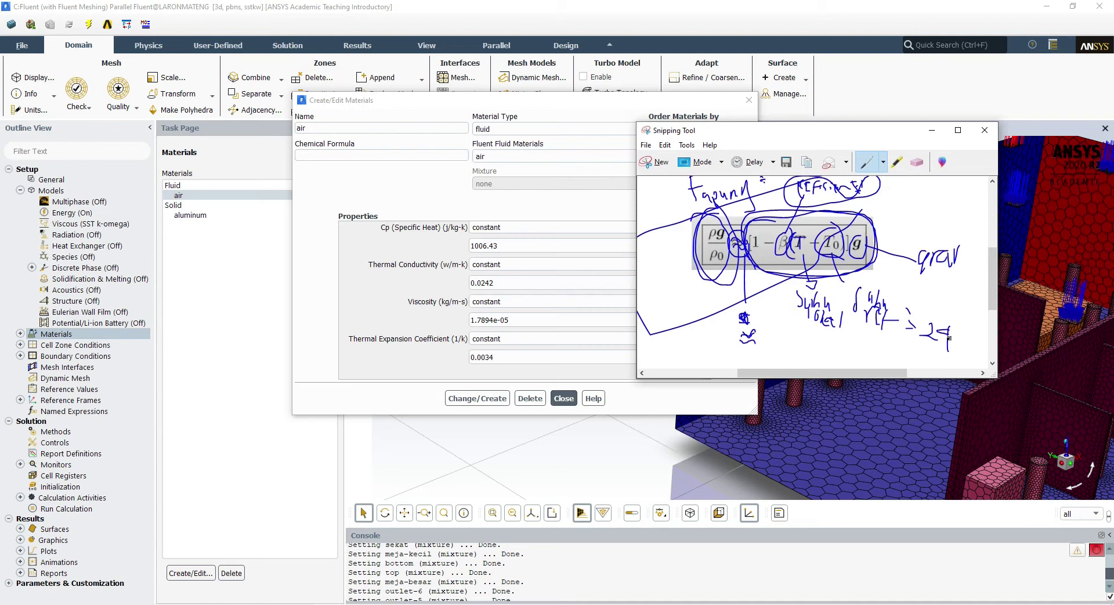
scroll(965, 303, up, 3)
scroll(966, 303, down, 3)
drag(947, 312, 903, 343)
scroll(851, 253, up, 3)
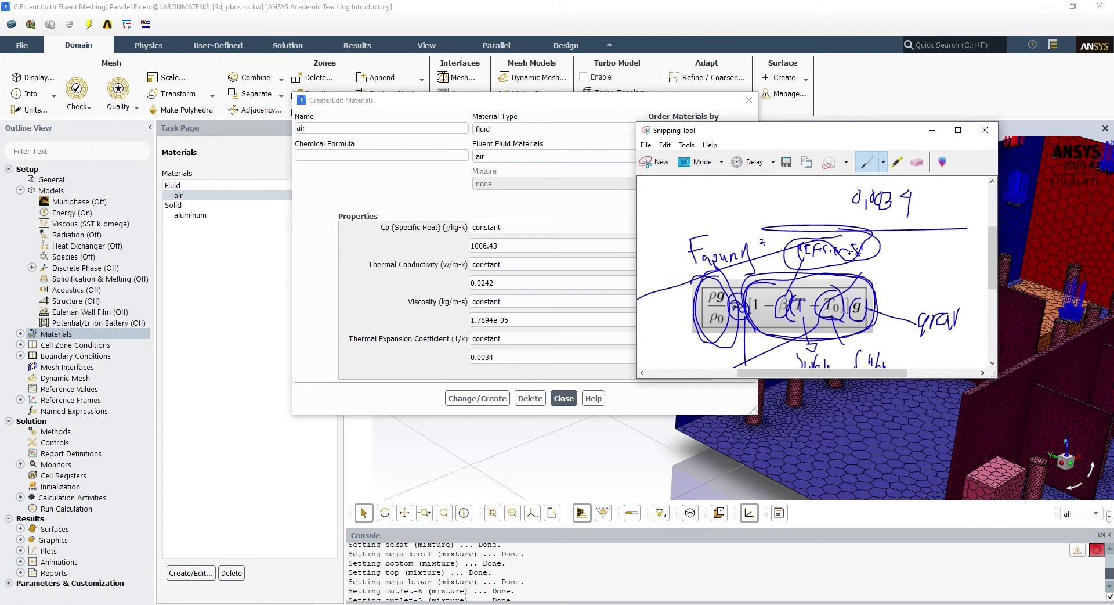
Enlarge the snip window to fit all annotations and compare β with air's thermal expansion coefficient in Fluent.
mouse_move(997, 376)
mouse_down()
mouse_move(1021, 447)
mouse_move(1067, 446)
mouse_up()
double_click(514, 357)
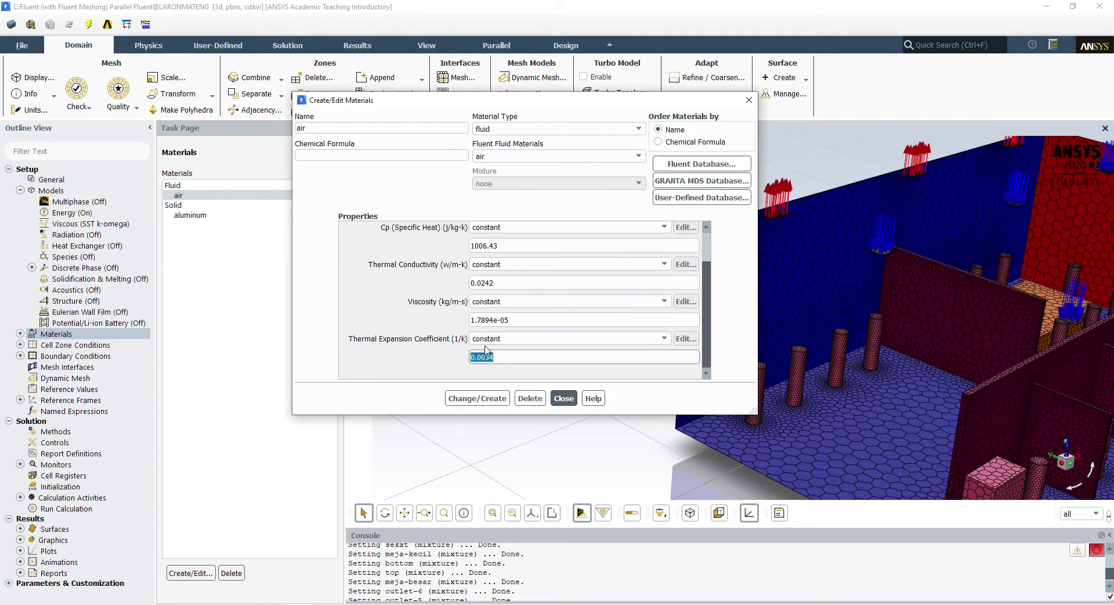
key(alt+Tab)
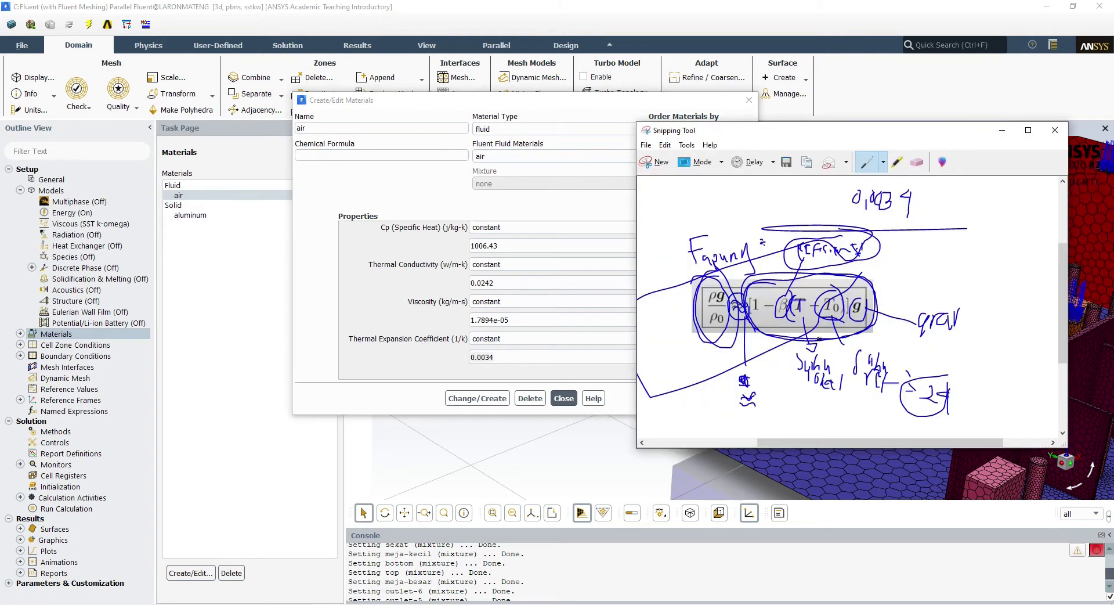
click(1002, 130)
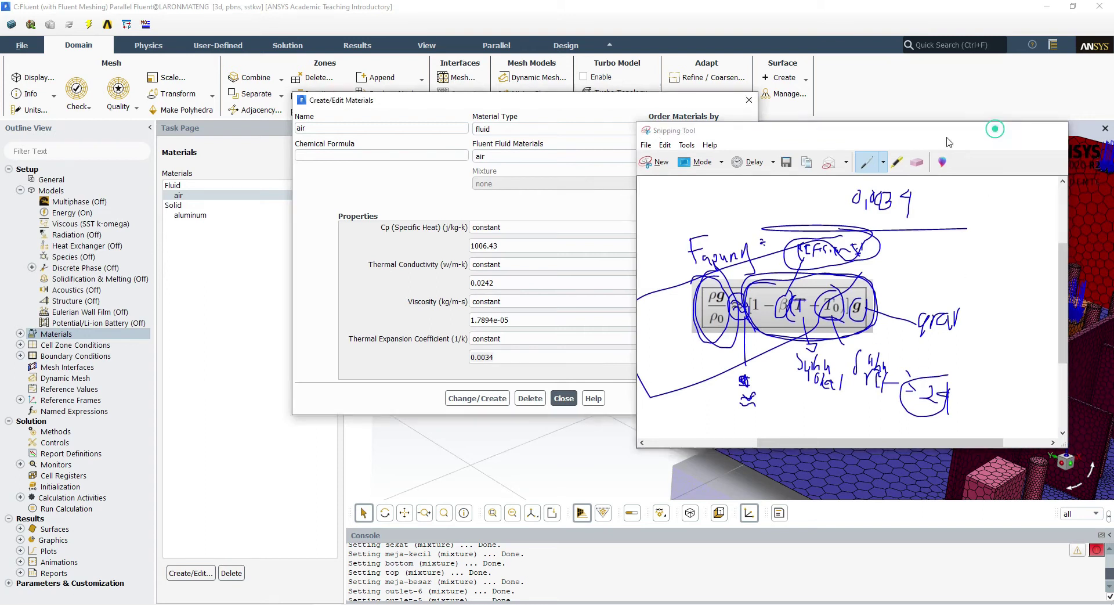
click(511, 357)
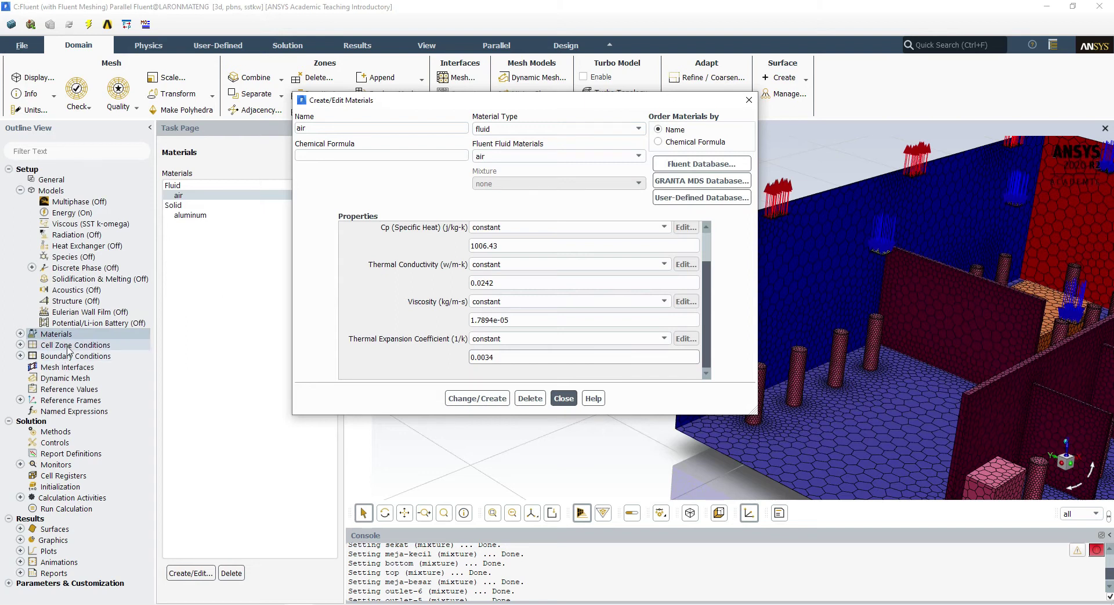
Open the operating conditions from Boundary Conditions and compare the Boussinesq operating temperature with T₀ on the snip.
double_click(81, 359)
click(278, 543)
drag(232, 223, 43, 221)
click(126, 357)
drag(140, 356, 103, 393)
click(387, 604)
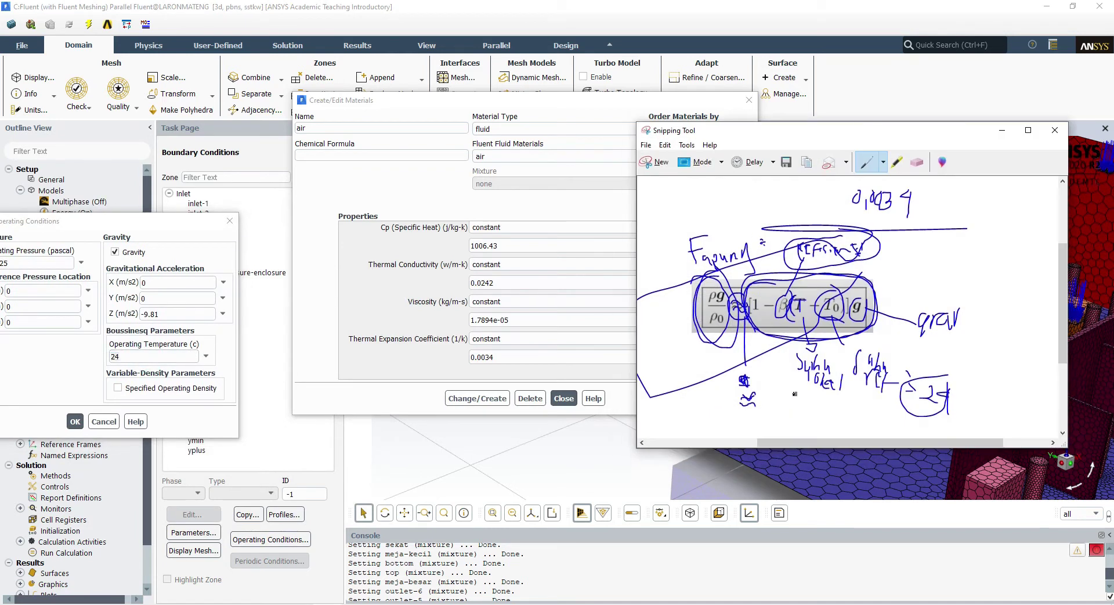
double_click(127, 357)
Circle T in the annotated equation and dismiss Fluent's operating conditions without changes.
key(alt+Tab)
mouse_move(808, 302)
mouse_down()
mouse_move(795, 316)
mouse_move(788, 304)
mouse_up()
click(154, 356)
click(107, 419)
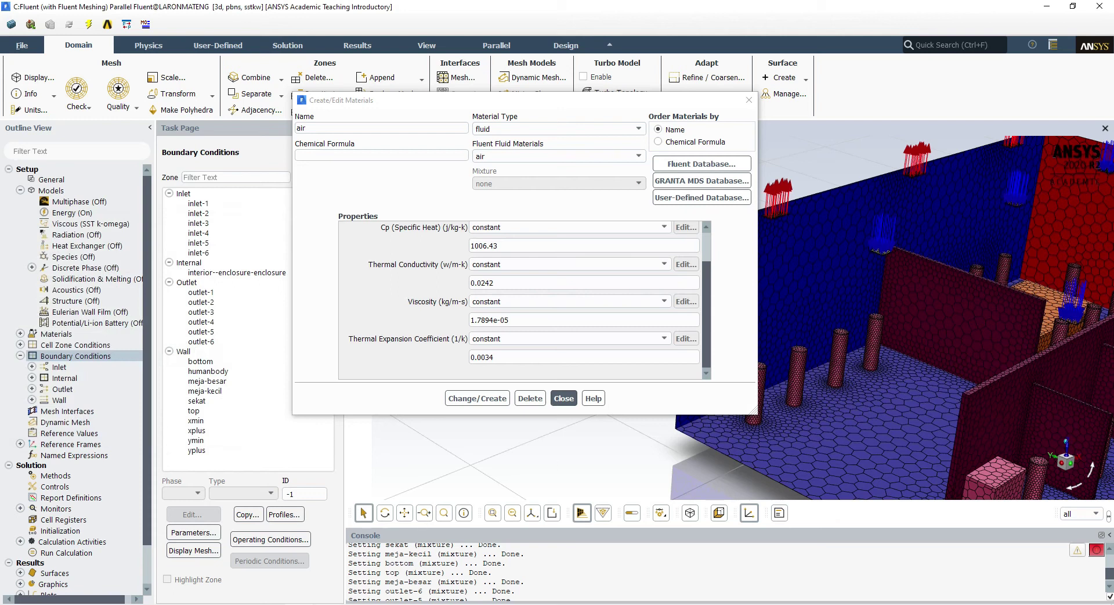
Minimize the snip, review air's property settings once more, and close the material editor.
key(alt+Tab)
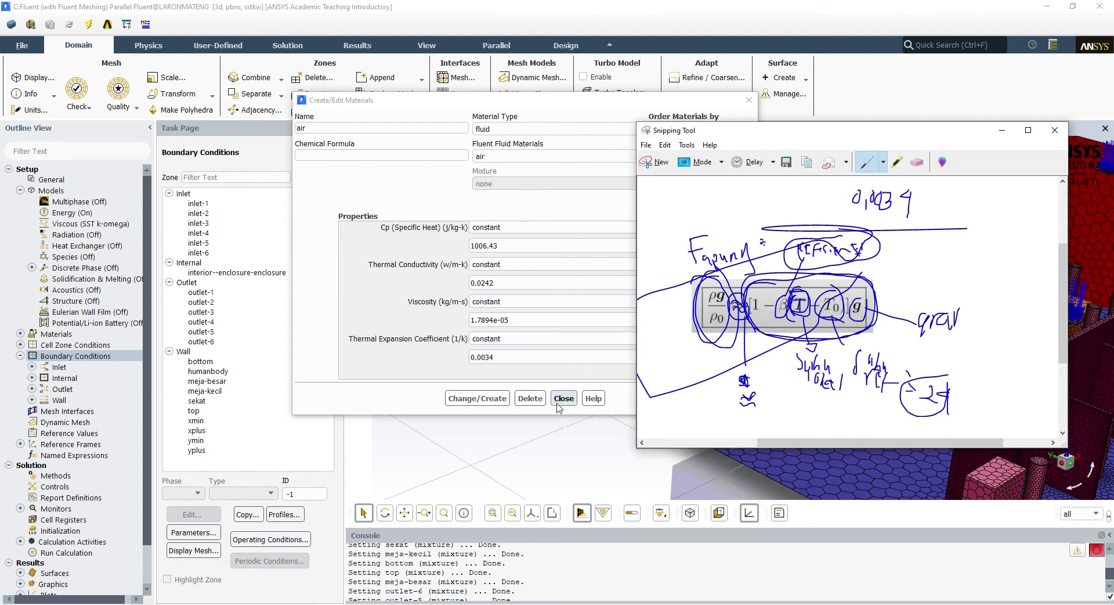
click(1002, 130)
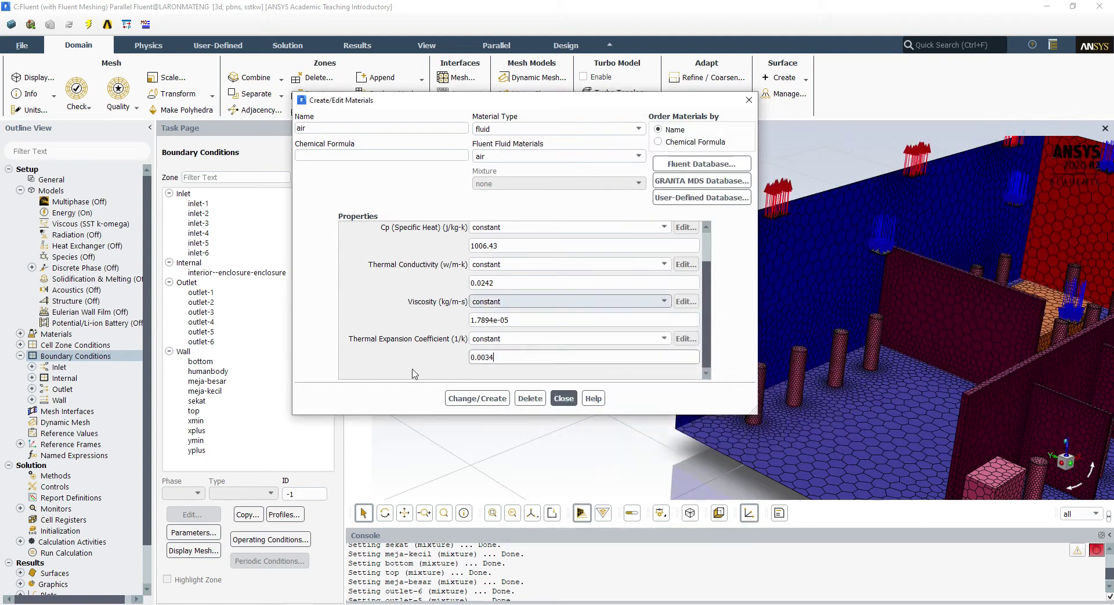
scroll(483, 330, up, 2)
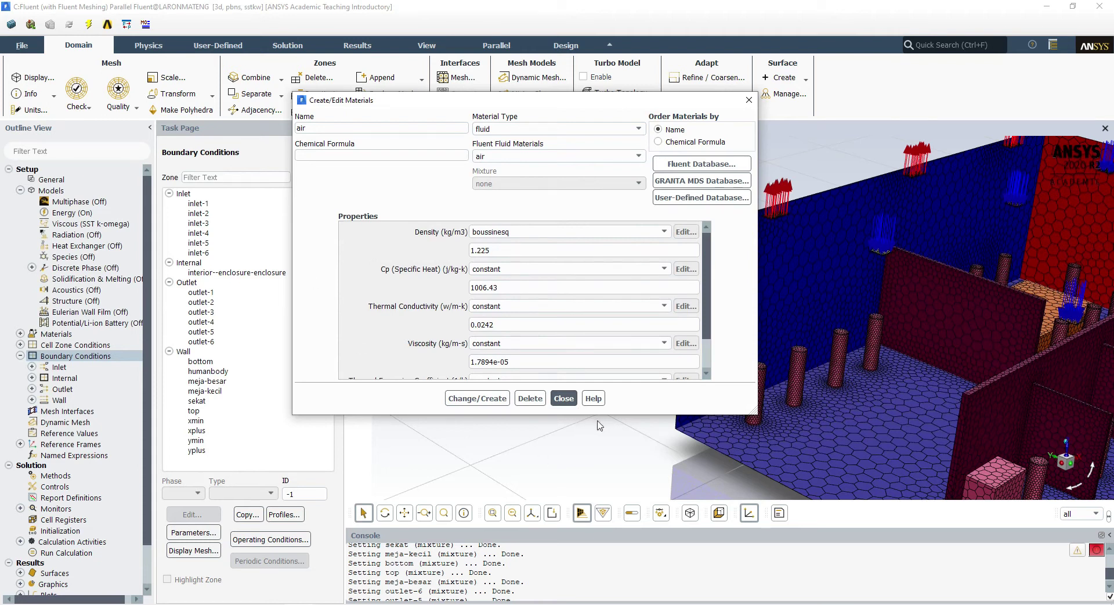
click(563, 398)
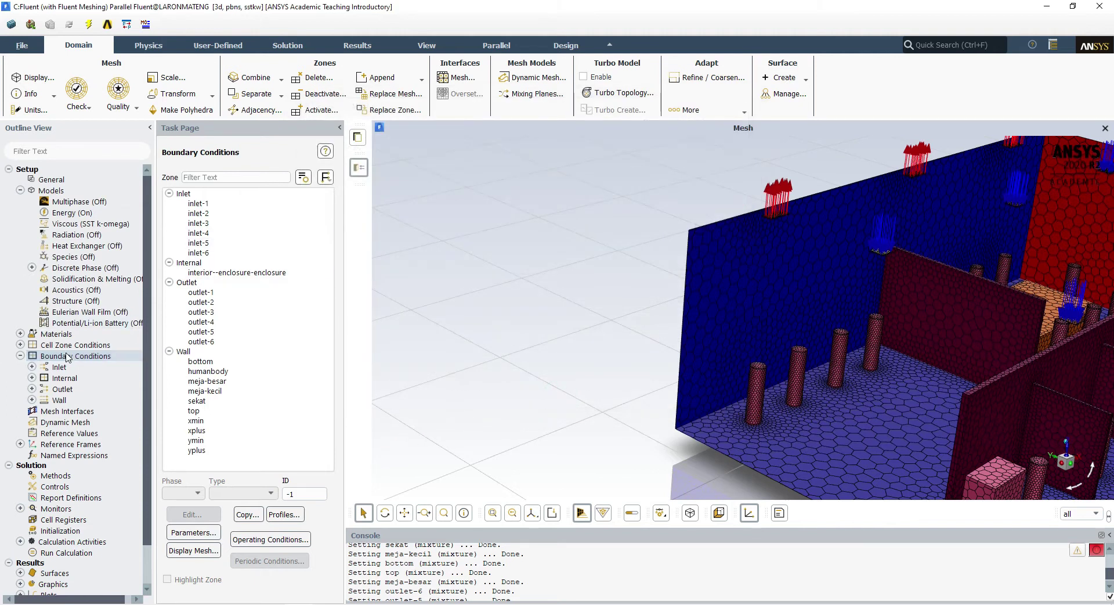
double_click(56, 334)
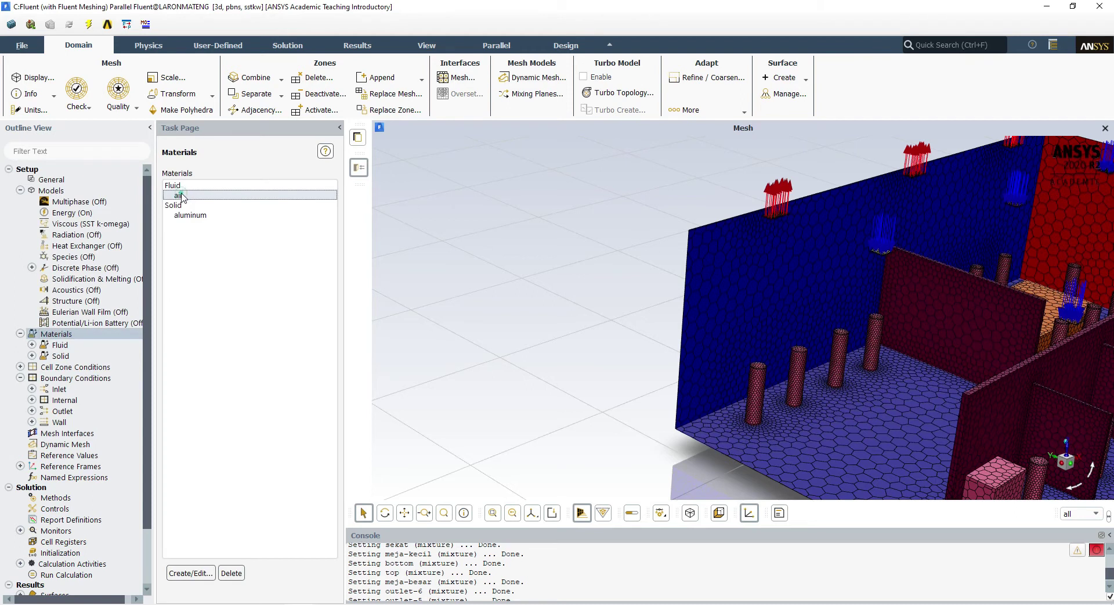
double_click(181, 198)
click(563, 398)
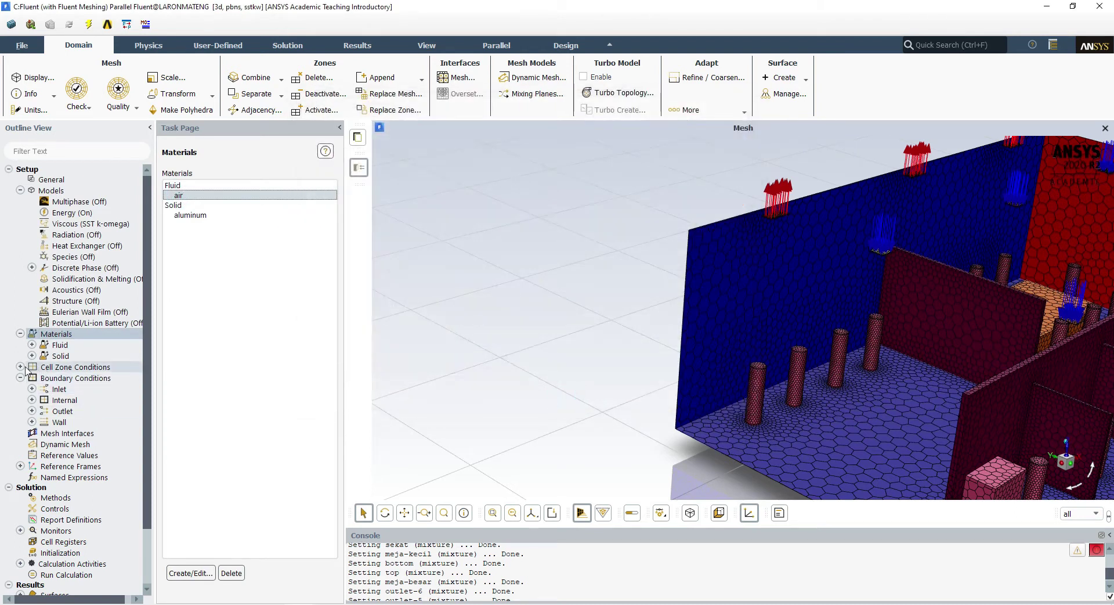
Inspect the enclosure-enclosure fluid zone's settings, close them, and open the Cell Zone Conditions page.
click(19, 366)
click(32, 378)
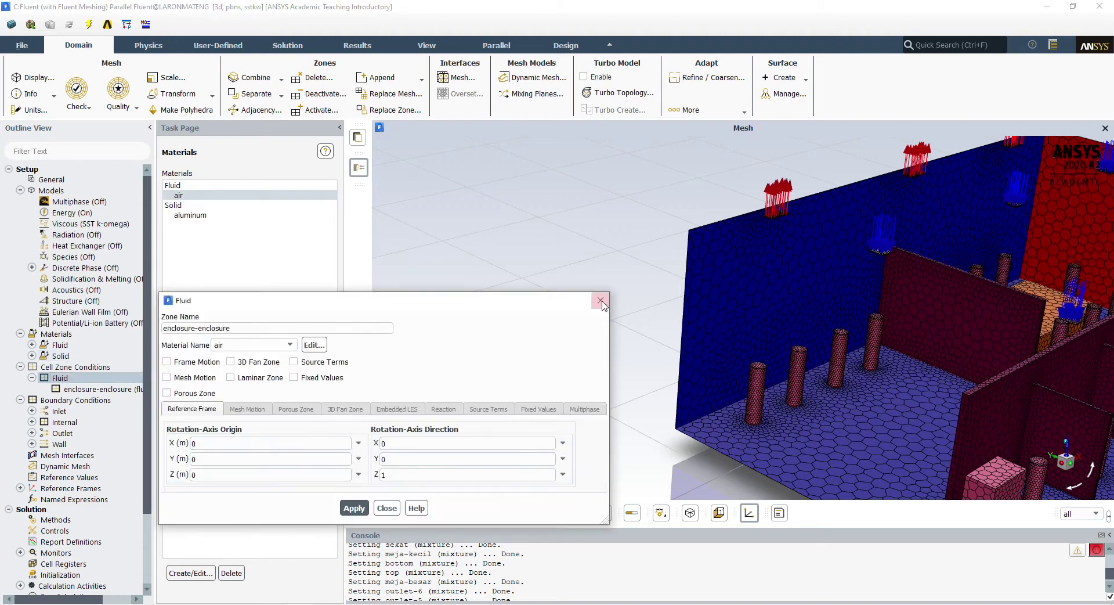
click(600, 301)
double_click(75, 367)
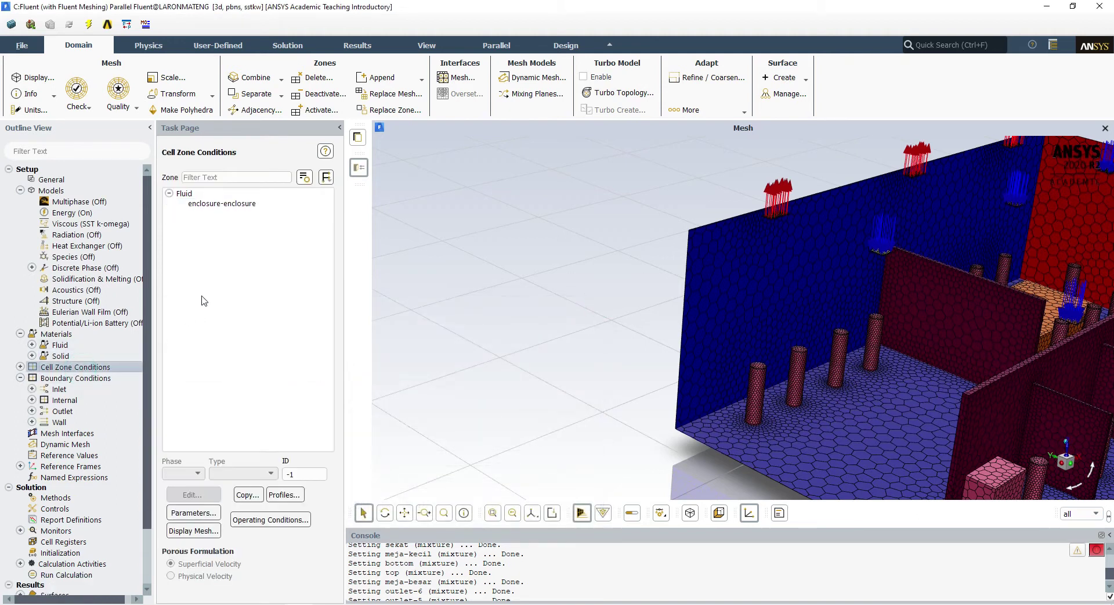
Inspect the fluid settings of the enclosure-enclosure cell zone.
double_click(220, 204)
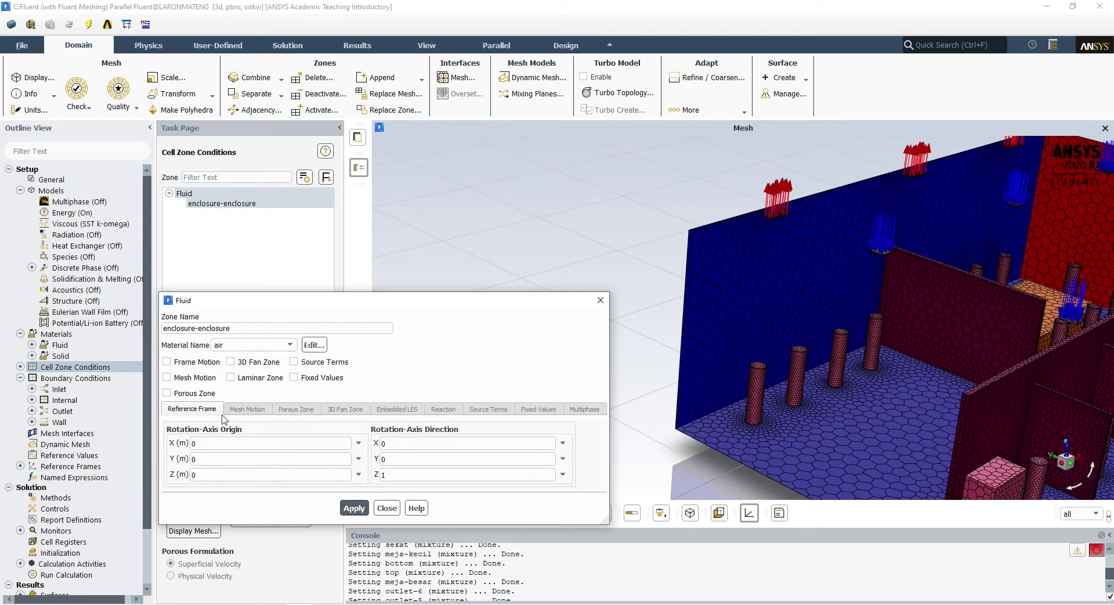
click(387, 508)
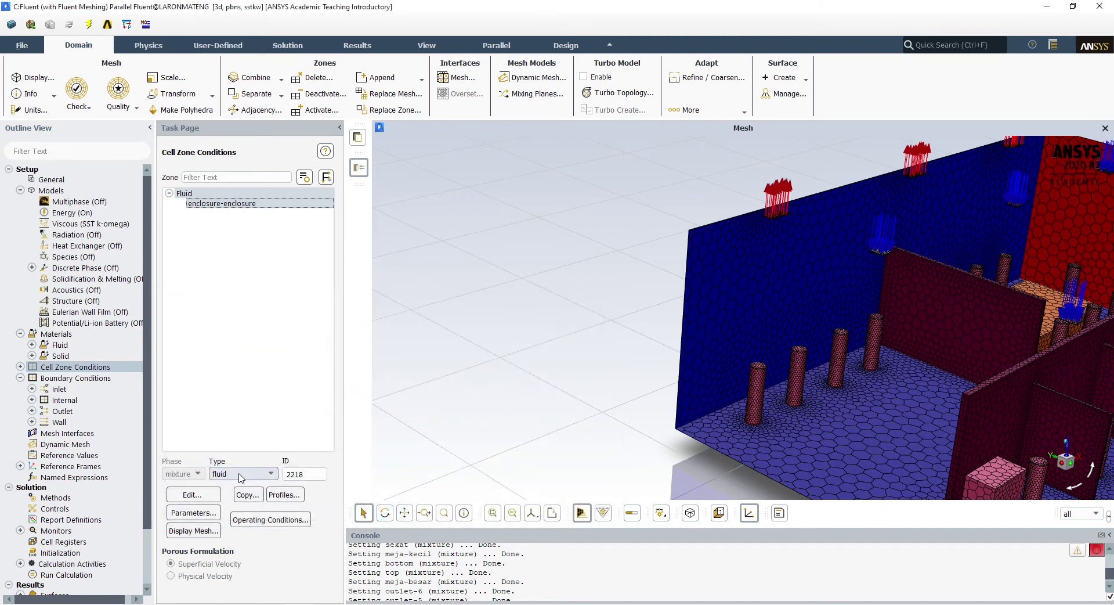
scroll(510, 341, down, 5)
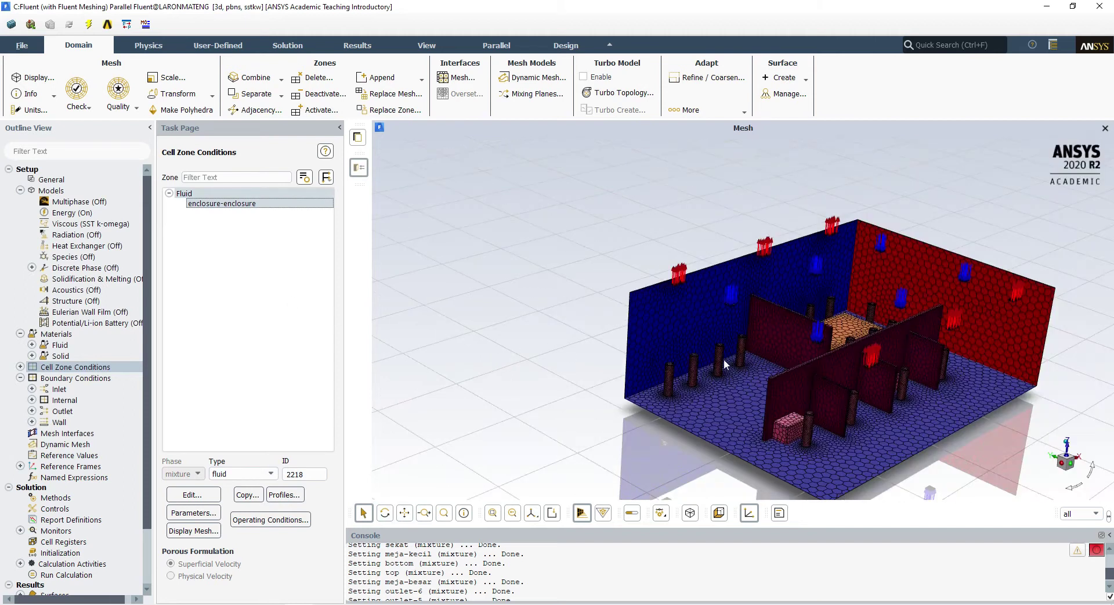
scroll(586, 370, down, 2)
scroll(616, 368, up, 4)
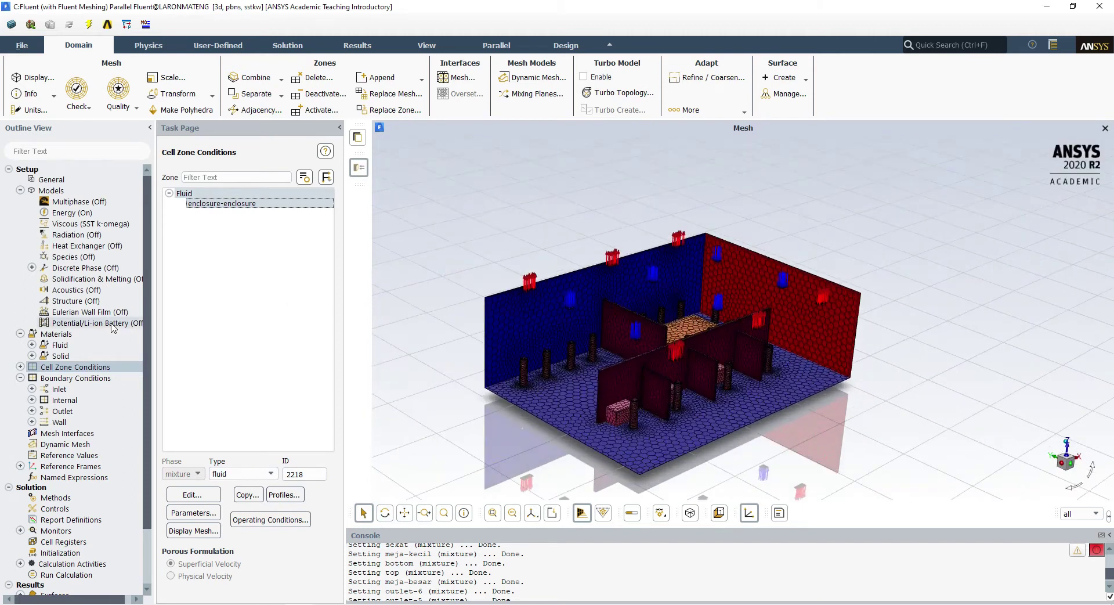
Open the list of boundary conditions and select the inlet-1 zone.
double_click(96, 377)
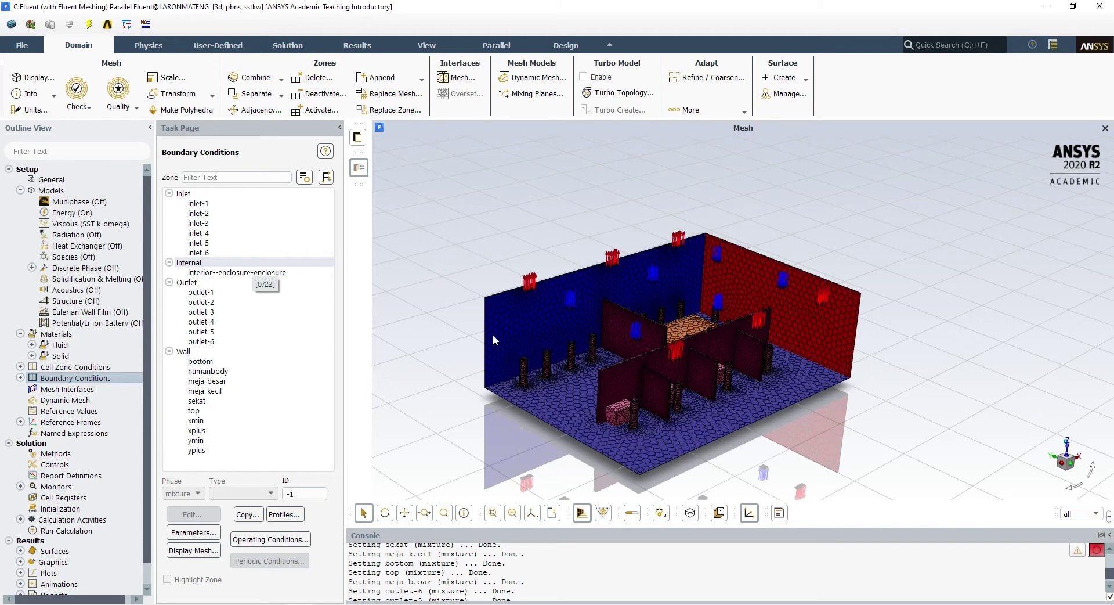
scroll(563, 388, up, 4)
scroll(493, 315, down, 2)
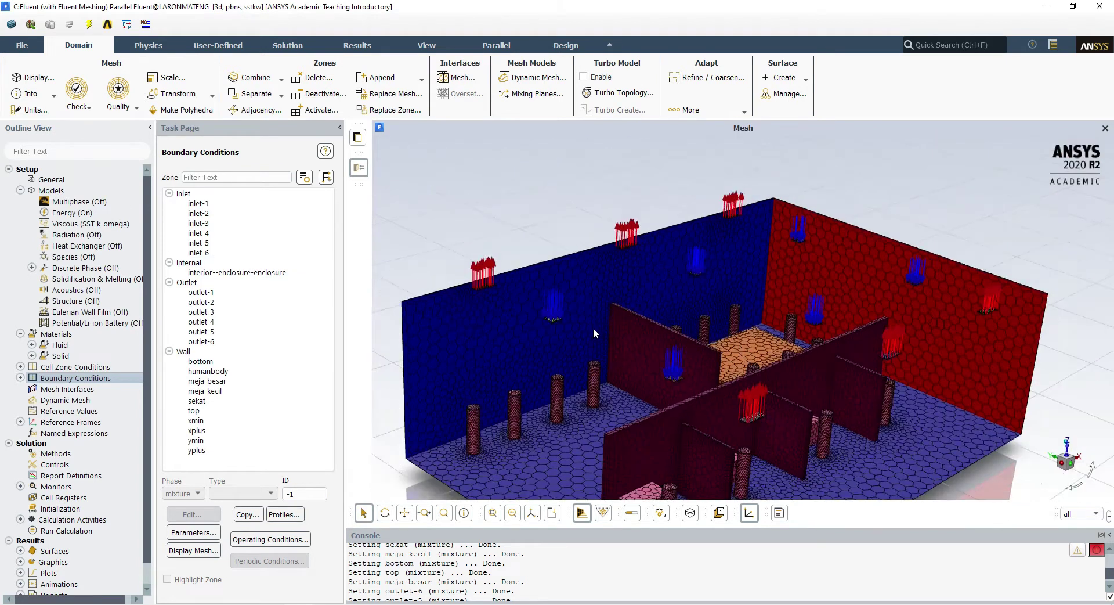
scroll(580, 348, down, 2)
click(272, 203)
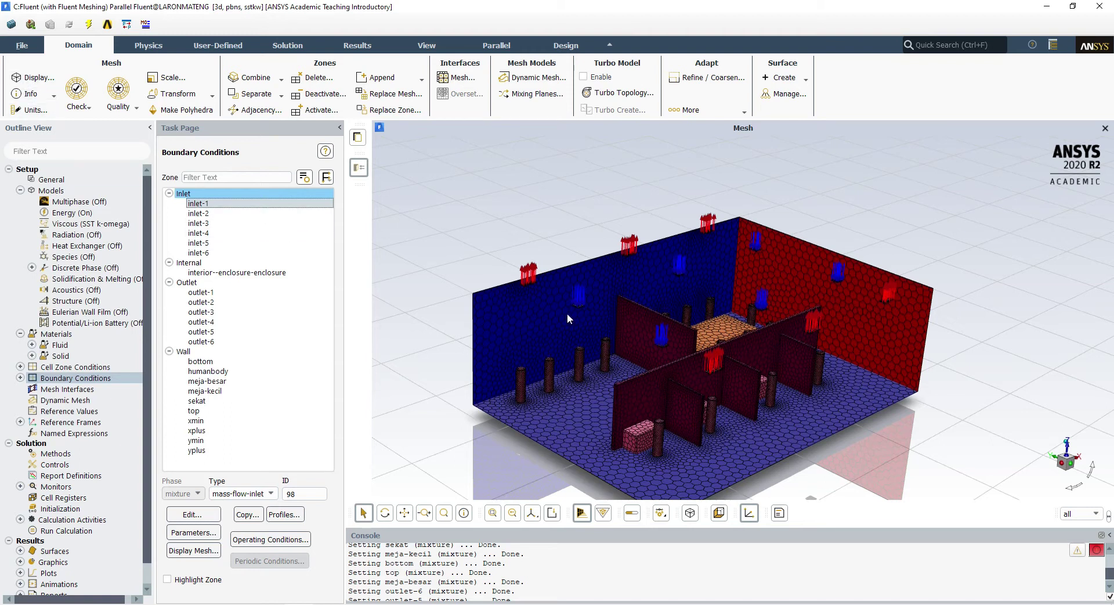
Inspect the quick properties of inlet-4, inlet-5 and the xplus wall by picking them in the room model.
click(580, 304)
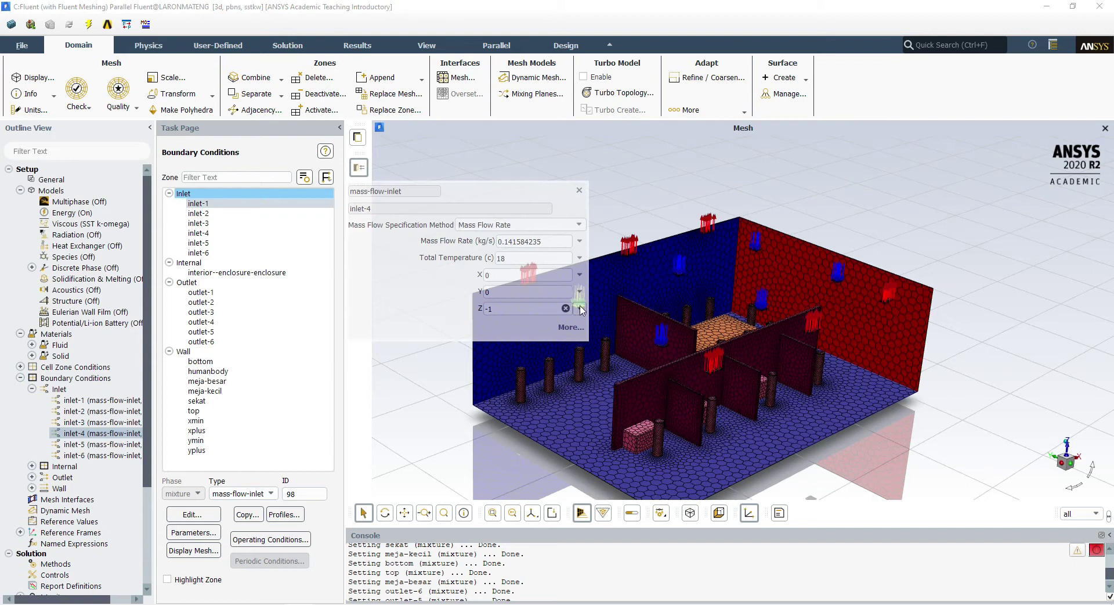
click(684, 273)
click(680, 276)
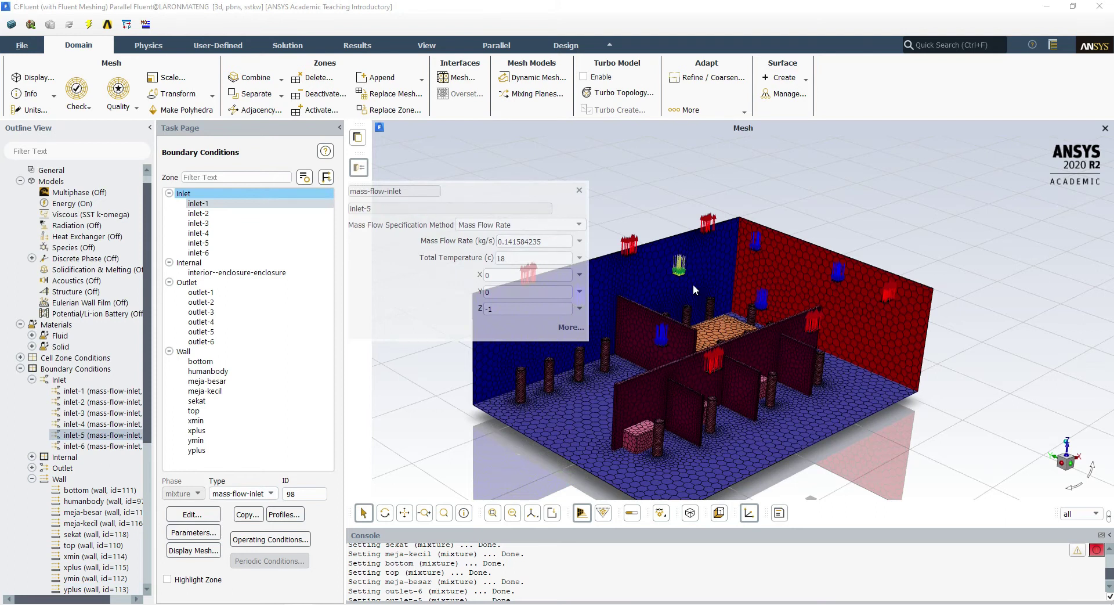
click(755, 252)
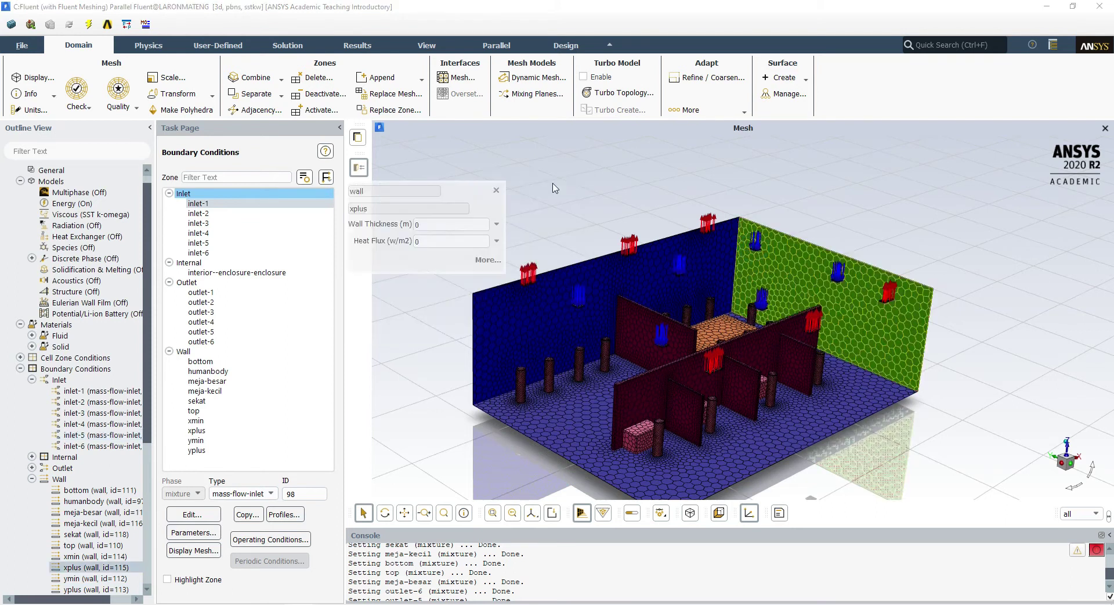
click(499, 190)
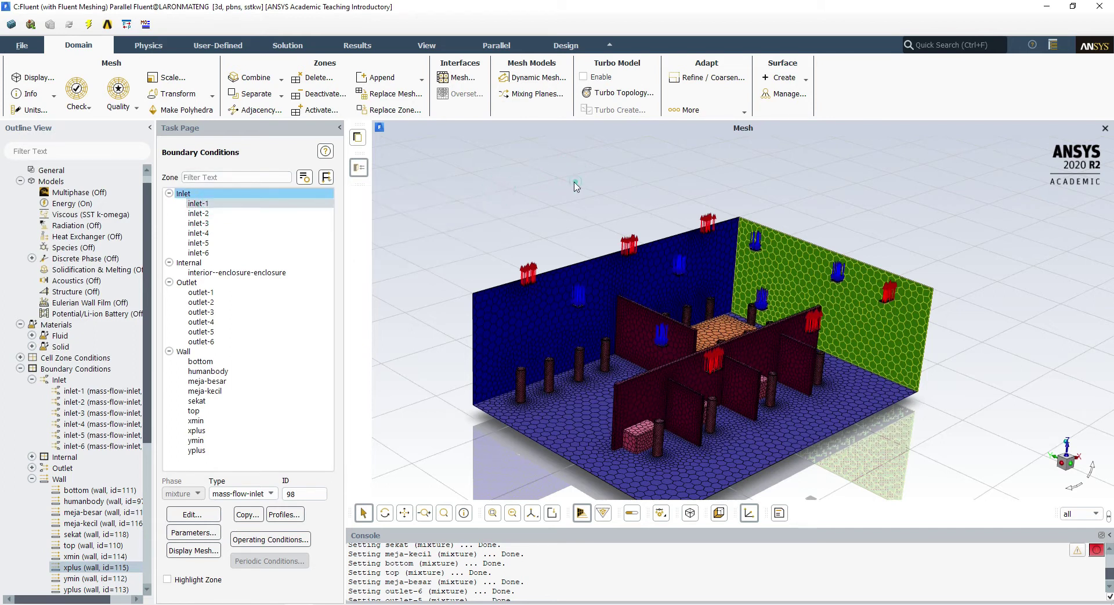
Check the available boundary types for inlet-1 and open its mass-flow inlet settings beside the model.
click(261, 498)
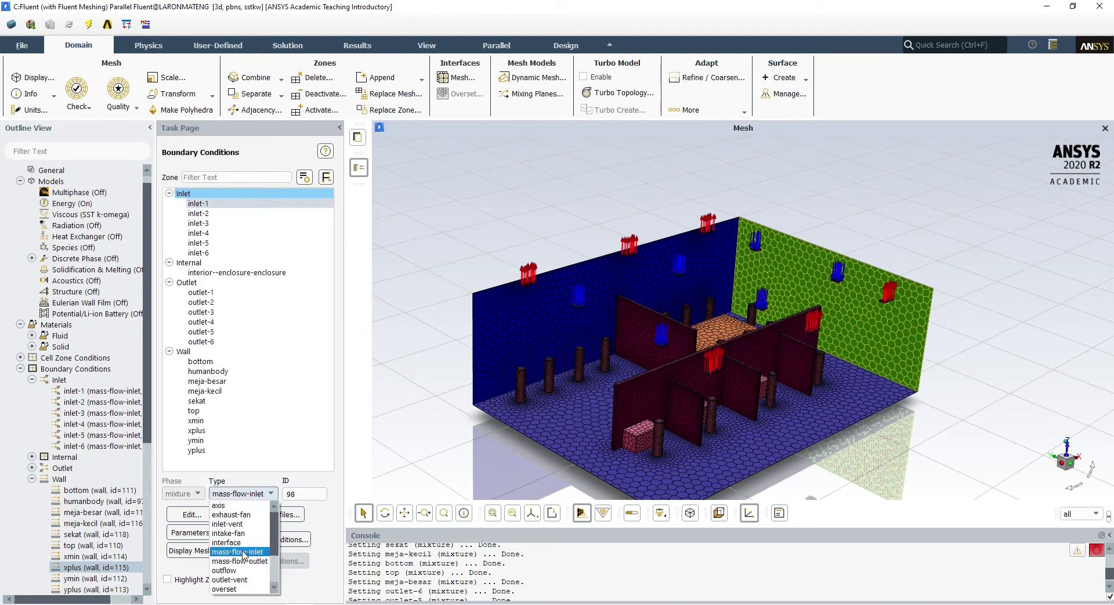
click(301, 428)
click(199, 205)
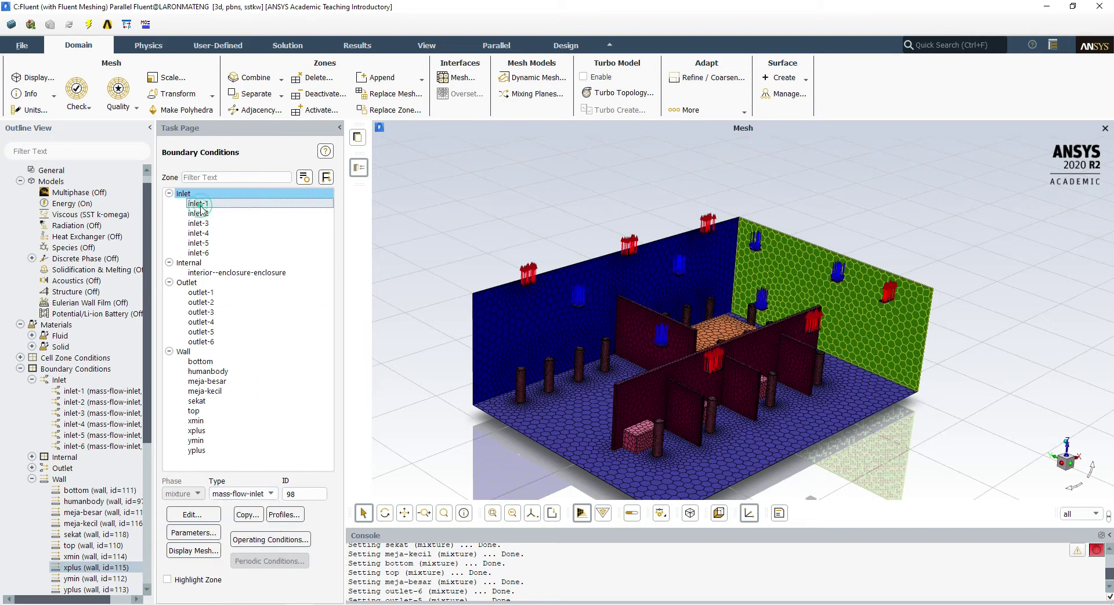
double_click(199, 204)
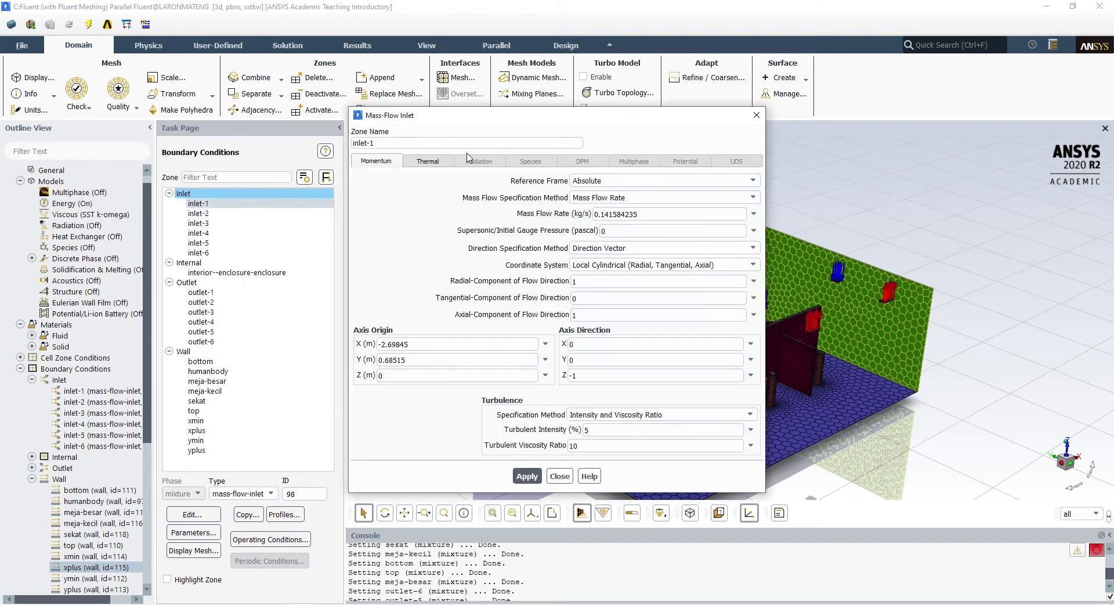
drag(452, 123, 158, 113)
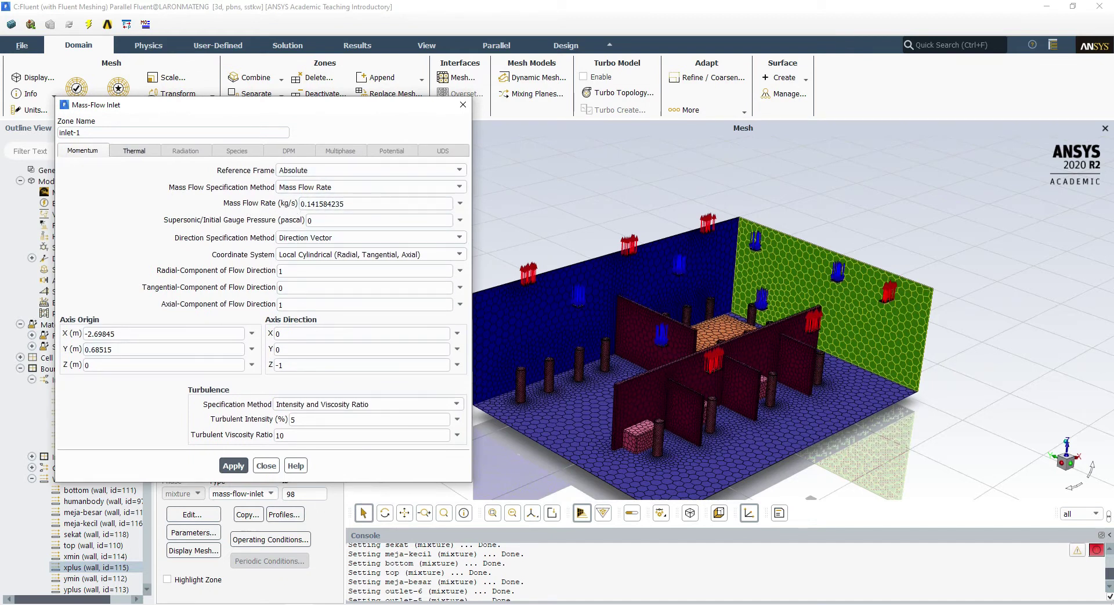
Switch to Snipping Tool and handwrite the conversion from 300 CFM (ft³/min) to m³/s below the existing notes.
click(348, 603)
scroll(830, 287, down, 4)
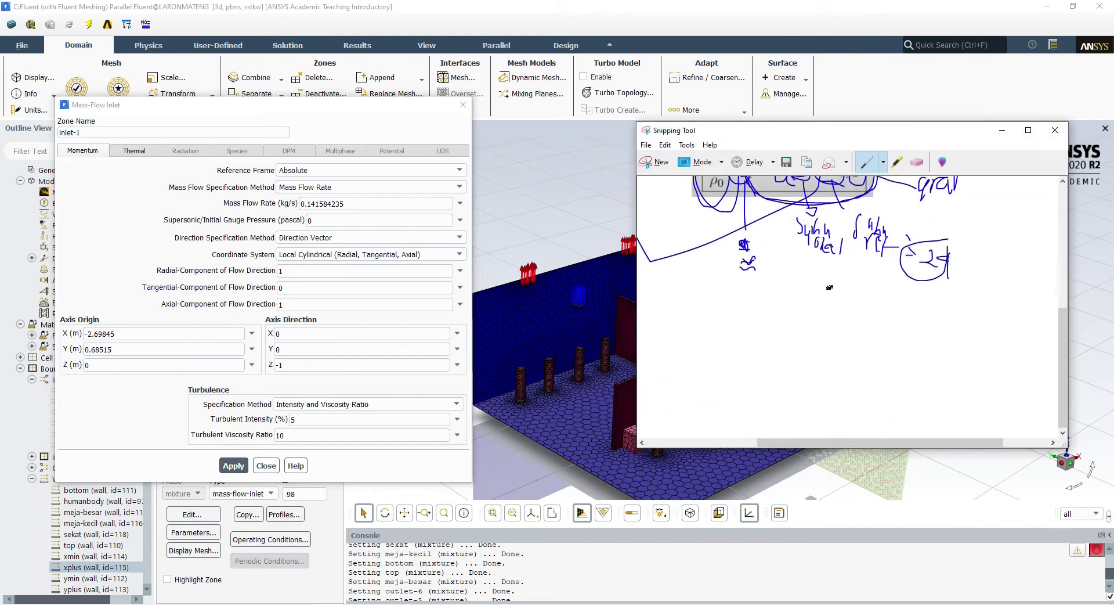
mouse_move(687, 310)
mouse_down()
mouse_move(693, 324)
mouse_move(705, 311)
mouse_up()
mouse_move(713, 310)
mouse_down()
mouse_move(710, 320)
mouse_move(713, 310)
mouse_move(760, 329)
mouse_move(835, 317)
mouse_move(836, 327)
mouse_move(878, 326)
mouse_move(887, 334)
mouse_move(873, 355)
mouse_up()
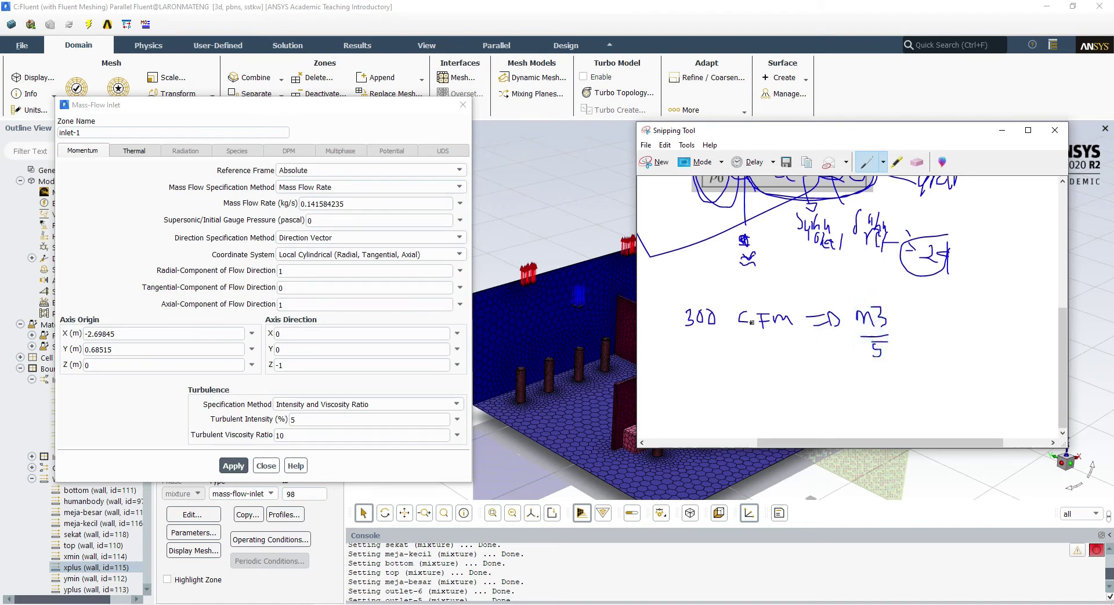
mouse_move(756, 342)
mouse_down()
mouse_move(824, 358)
mouse_move(791, 367)
mouse_move(818, 371)
mouse_up()
drag(753, 333, 773, 381)
mouse_move(803, 332)
mouse_down()
mouse_move(829, 352)
mouse_move(808, 400)
mouse_up()
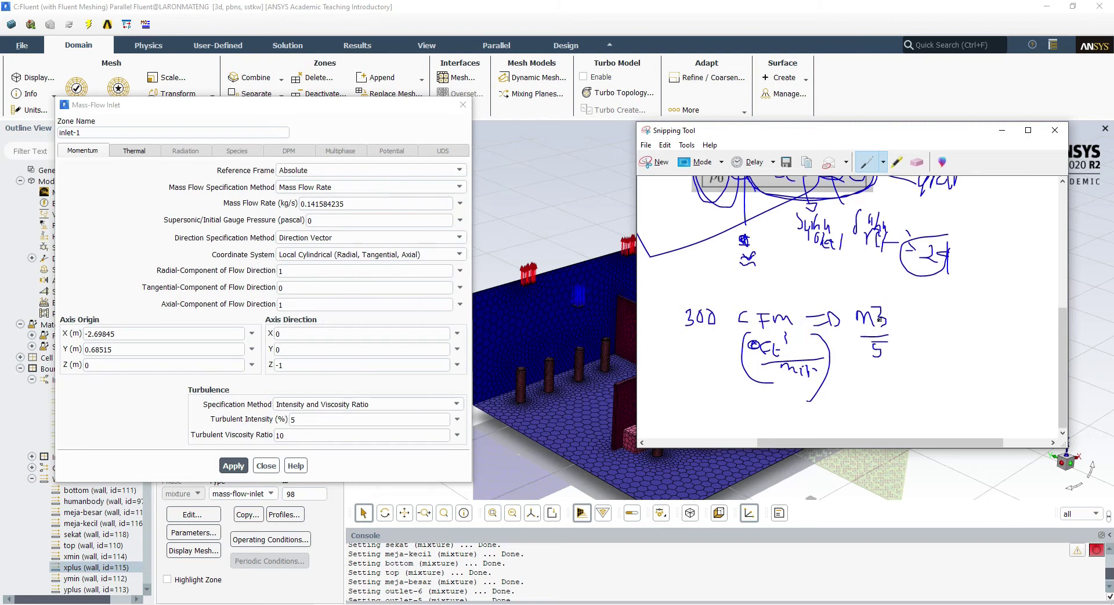
Handwrite the relations ρ = ṁ/V̇ and ṁ = ρV̇, and link the circled converted volume flow to V̇.
drag(906, 329, 921, 339)
mouse_move(969, 315)
mouse_down()
mouse_move(969, 334)
mouse_move(1007, 311)
mouse_move(1014, 336)
mouse_up()
mouse_move(999, 376)
mouse_down()
mouse_move(1003, 385)
mouse_move(980, 384)
mouse_move(1039, 370)
mouse_up()
click(979, 361)
click(1034, 367)
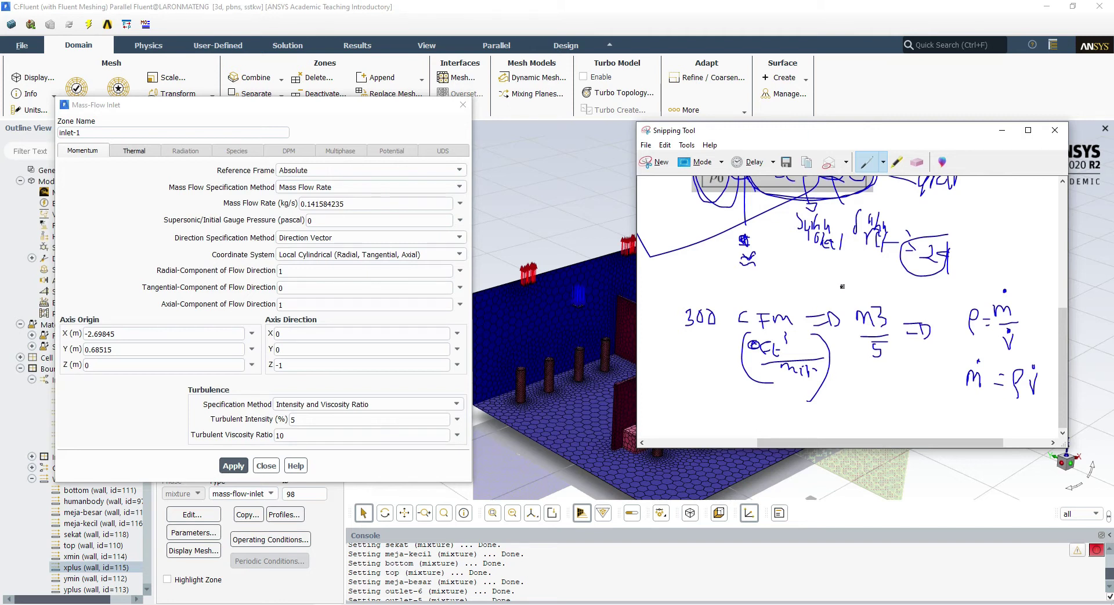
mouse_move(833, 294)
mouse_down()
mouse_move(844, 304)
mouse_move(846, 278)
mouse_up()
mouse_move(844, 331)
mouse_down()
mouse_move(862, 402)
mouse_move(1057, 416)
mouse_move(1041, 396)
mouse_up()
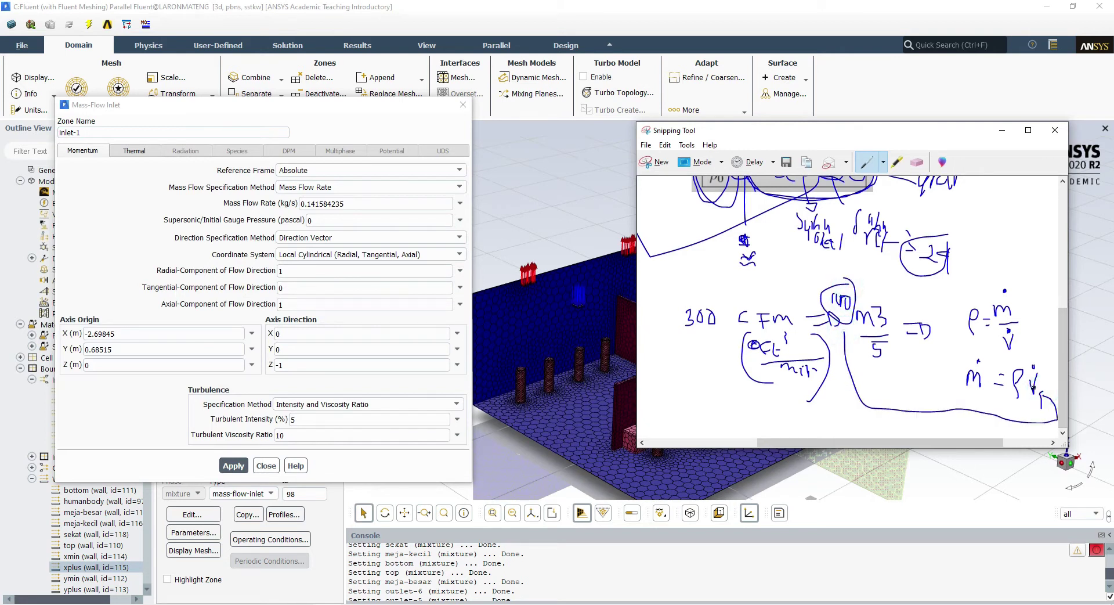
Circle ṁ in the mass flow formula, start a result line below it and annotate the density term.
drag(974, 359, 957, 375)
mouse_move(1003, 408)
mouse_down()
mouse_move(990, 418)
mouse_move(1037, 408)
mouse_up()
click(999, 392)
drag(1040, 399, 1046, 429)
drag(1021, 362, 1031, 351)
drag(1033, 342, 1035, 349)
drag(1036, 342, 1040, 349)
mouse_move(1043, 340)
mouse_down()
mouse_move(1042, 349)
mouse_move(1048, 339)
mouse_up()
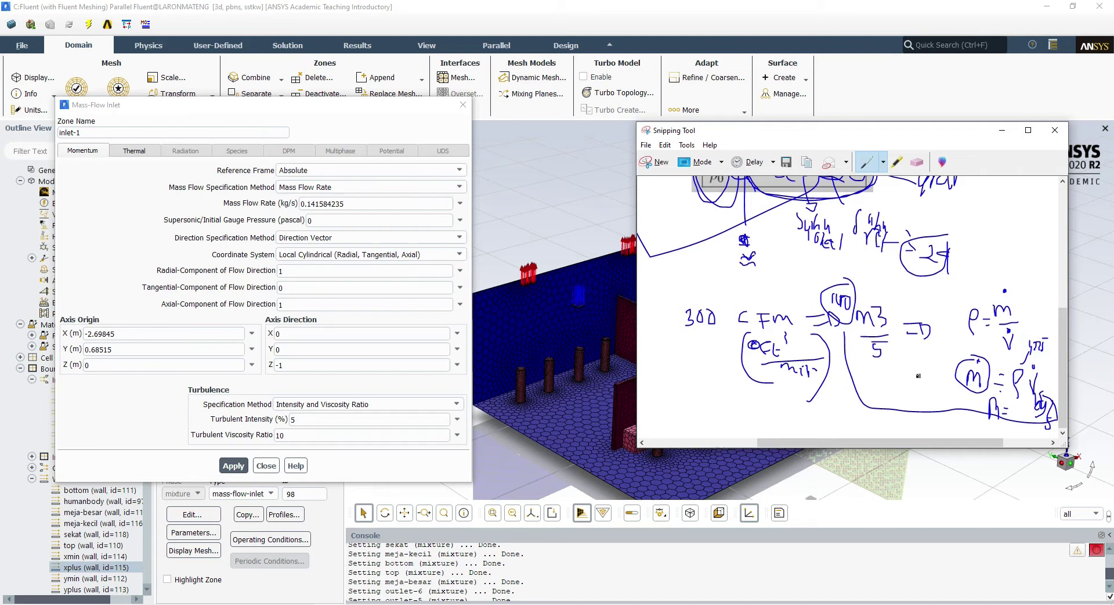
Circle the resulting mass flow and the CFM conversion, and write the unit kg/s beside the result.
drag(1001, 389, 974, 412)
mouse_move(745, 318)
mouse_down()
mouse_move(799, 306)
mouse_move(838, 317)
mouse_up()
mouse_move(940, 390)
mouse_down()
mouse_move(950, 408)
mouse_move(943, 426)
mouse_up()
click(969, 419)
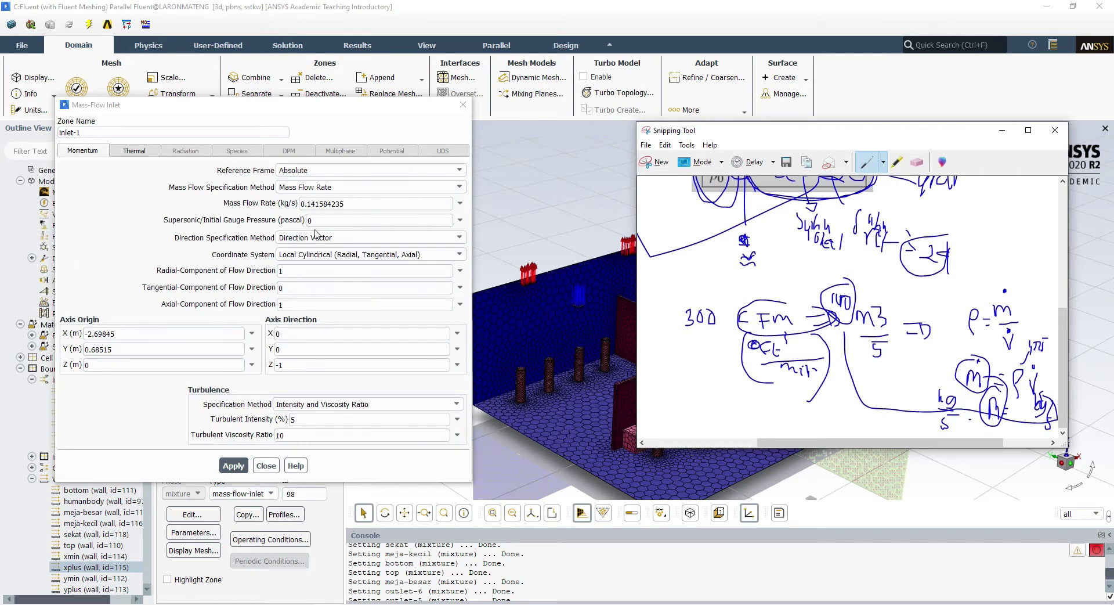
Return to the inlet-1 settings in Fluent and point out the zone name and mass flow rate values.
click(361, 228)
double_click(359, 205)
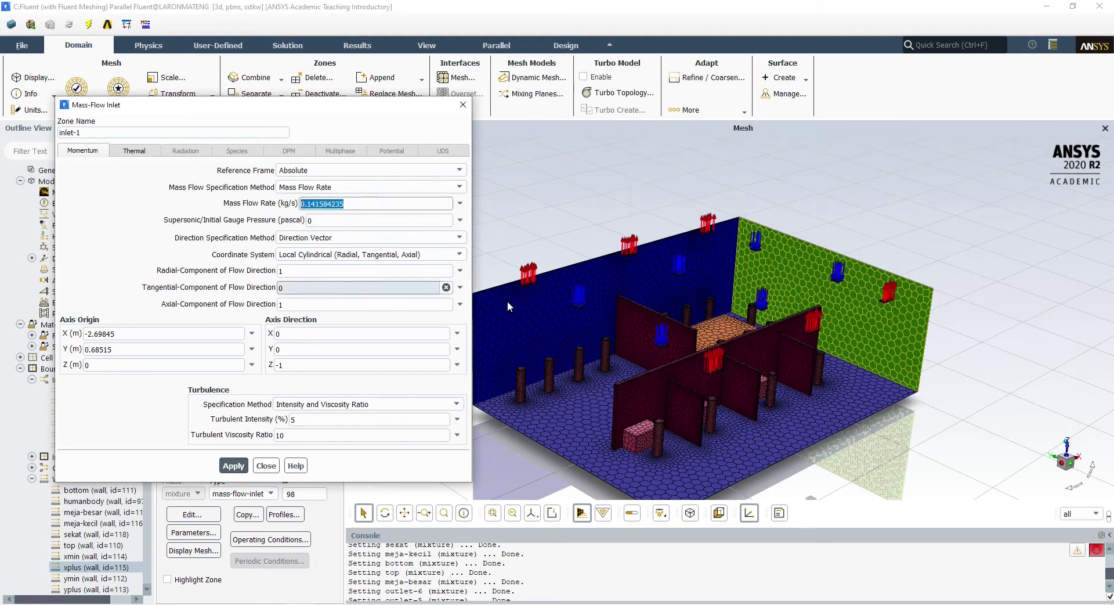
click(92, 130)
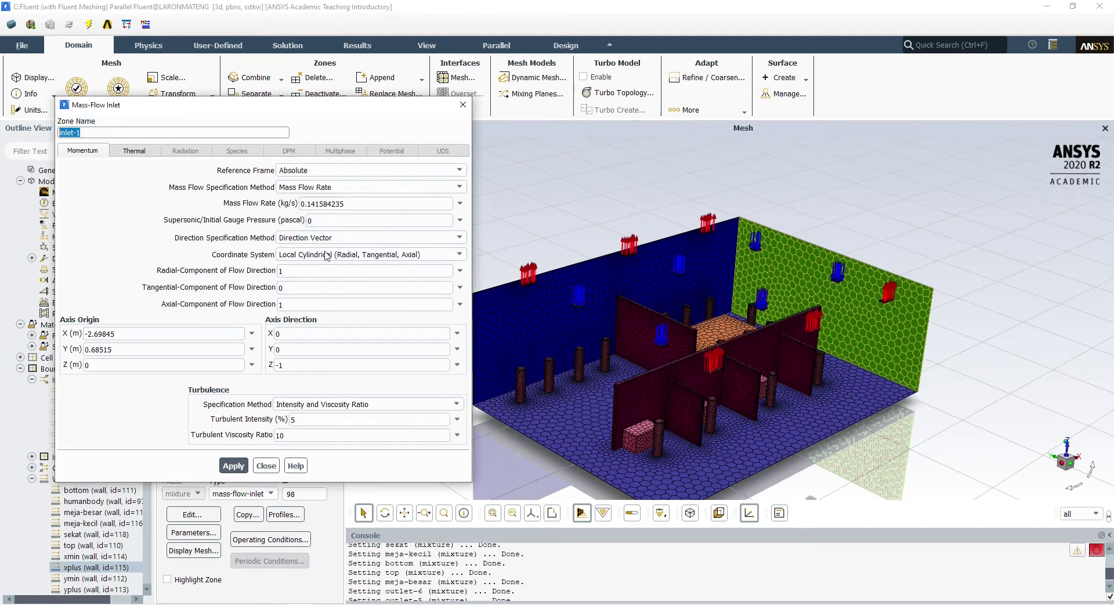
triple_click(373, 202)
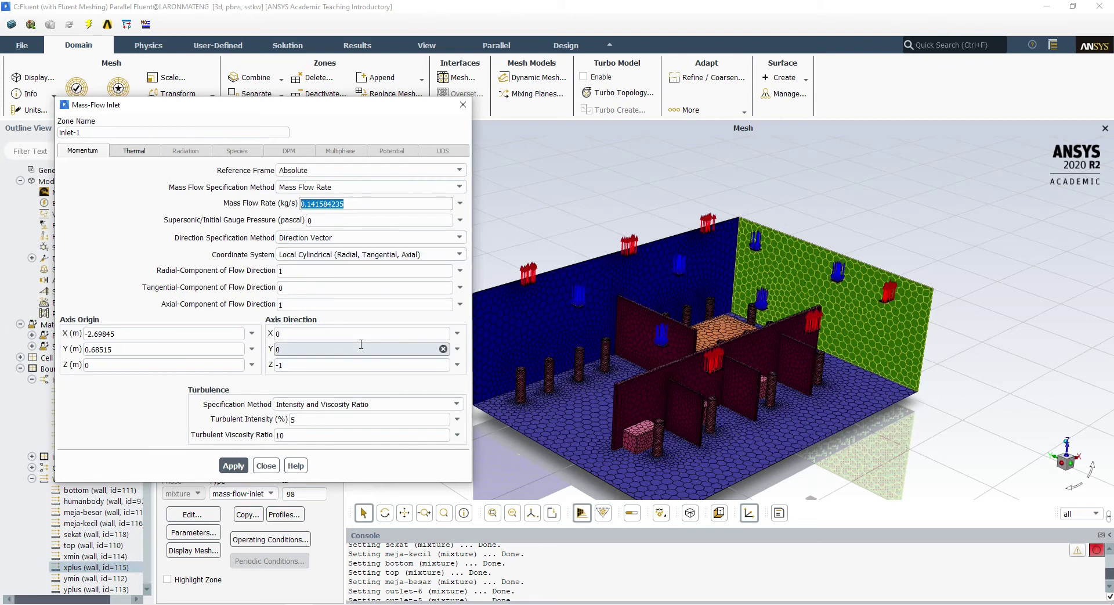
Capture a new snip of the room model around one ceiling inlet diffuser in Snipping Tool.
scroll(579, 318, up, 5)
drag(651, 344, 680, 350)
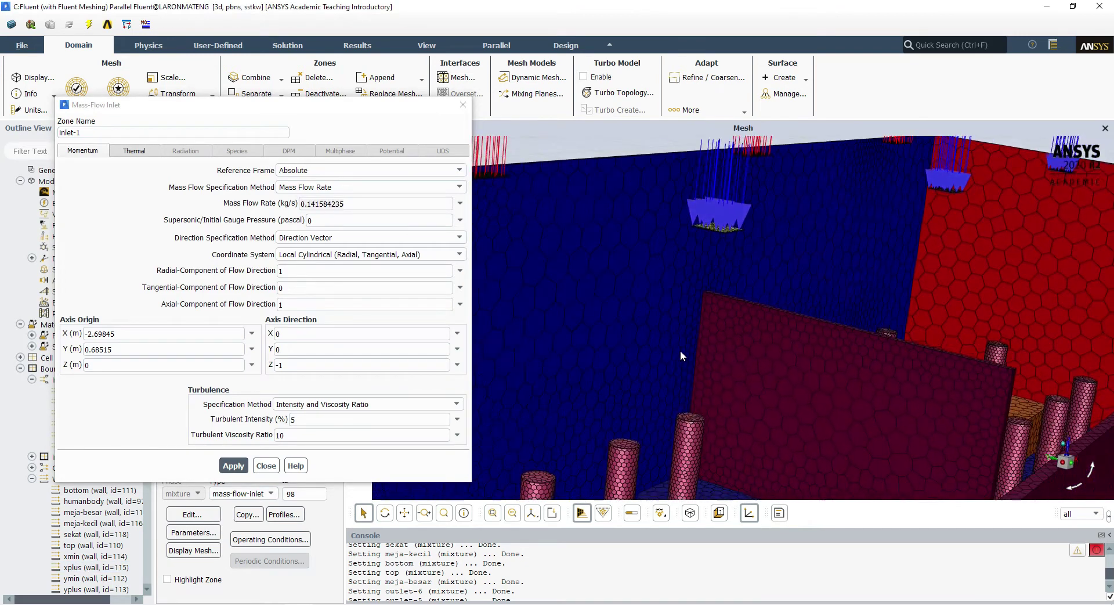
key(alt+Tab)
click(645, 167)
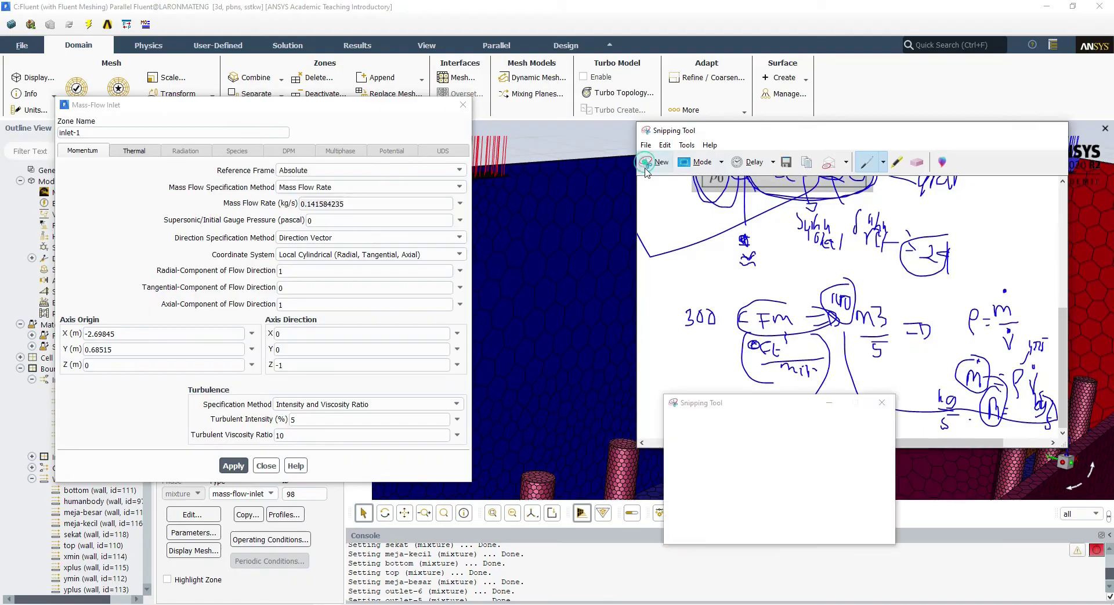
drag(582, 167, 888, 329)
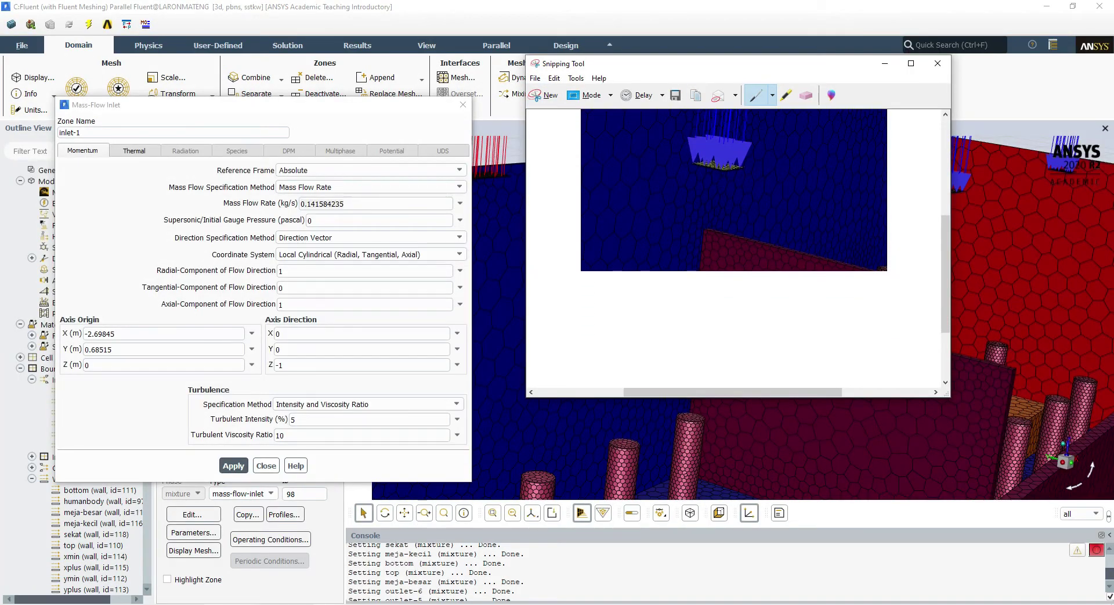
Switch to the SimulasiHVAC.pptx presentation and examine the 45° diffuser picture on the Skema Simulasi slide.
key(alt+Tab)
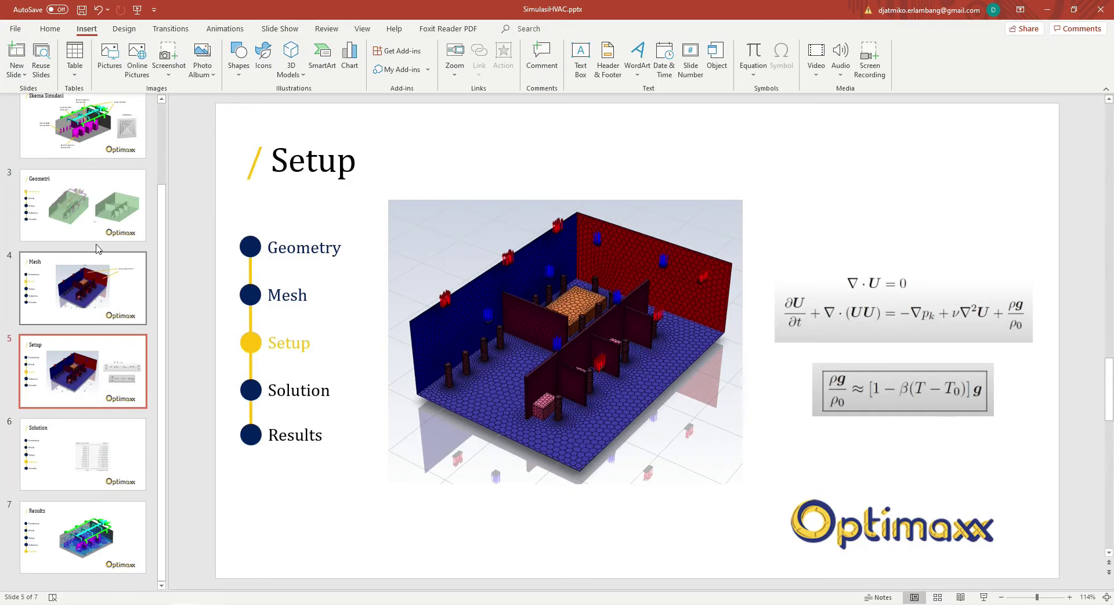
scroll(116, 241, up, 3)
click(120, 244)
click(945, 308)
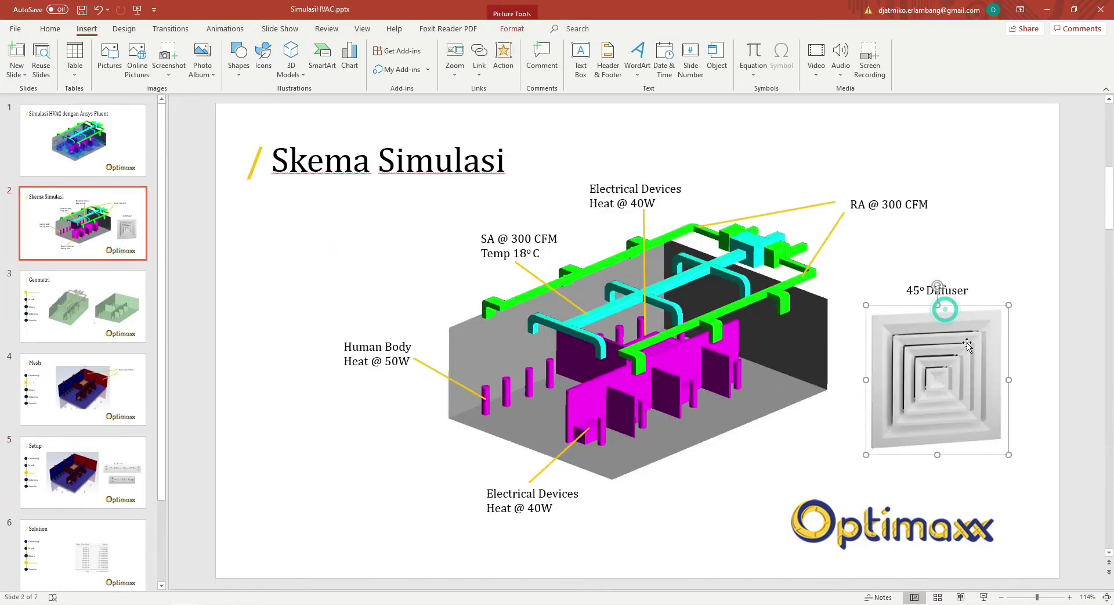
click(1004, 271)
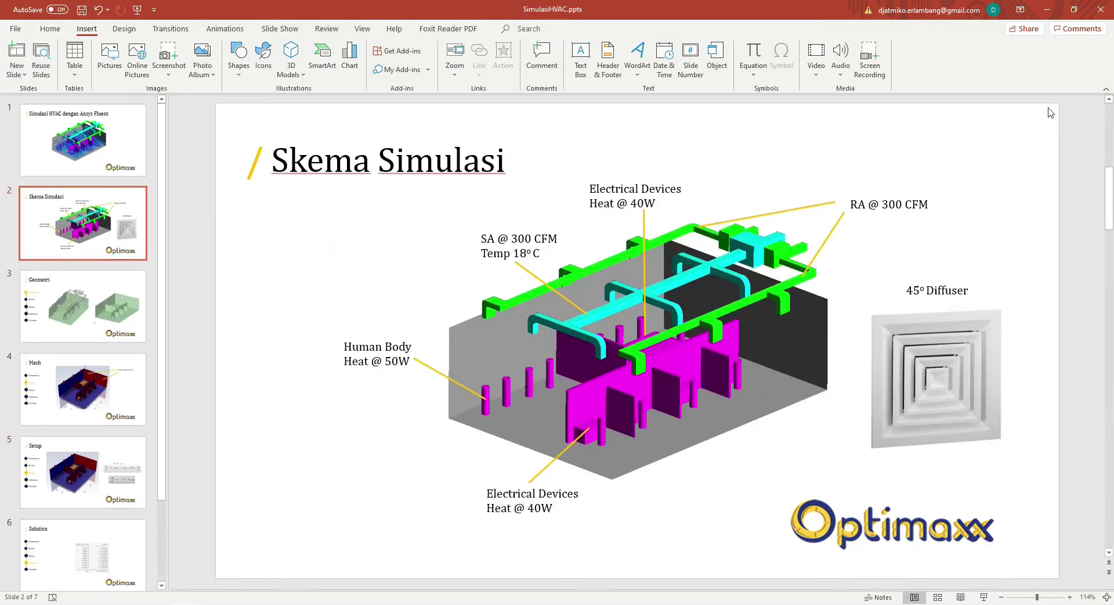
click(1047, 9)
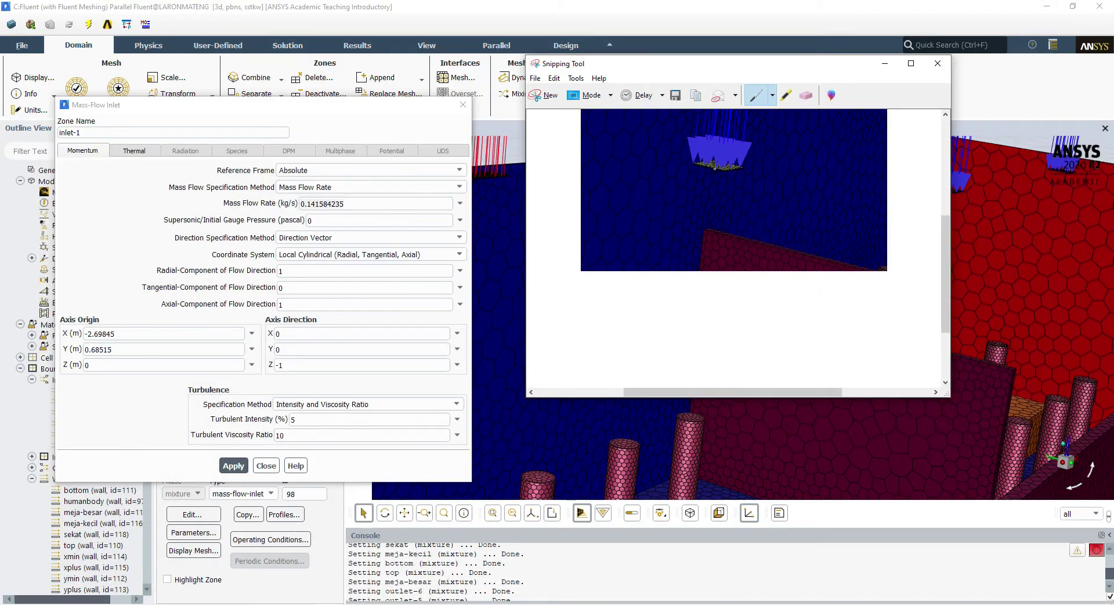
Sketch curved arrows spreading outward from the inlet diffuser on the captured snip to show the airflow.
scroll(713, 166, up, 2)
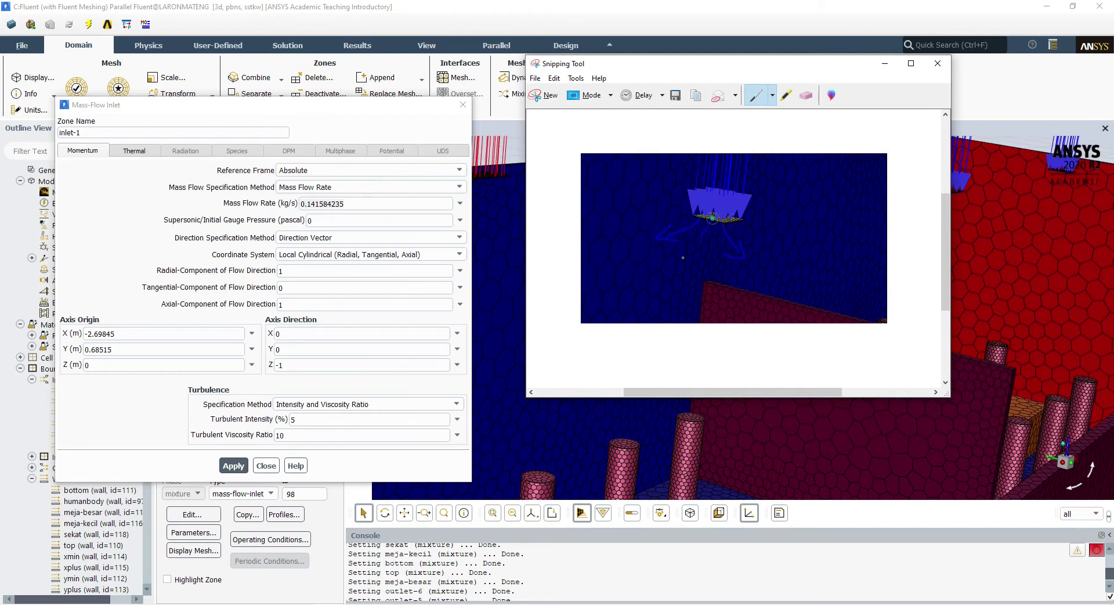
drag(794, 221, 798, 237)
scroll(772, 227, down, 3)
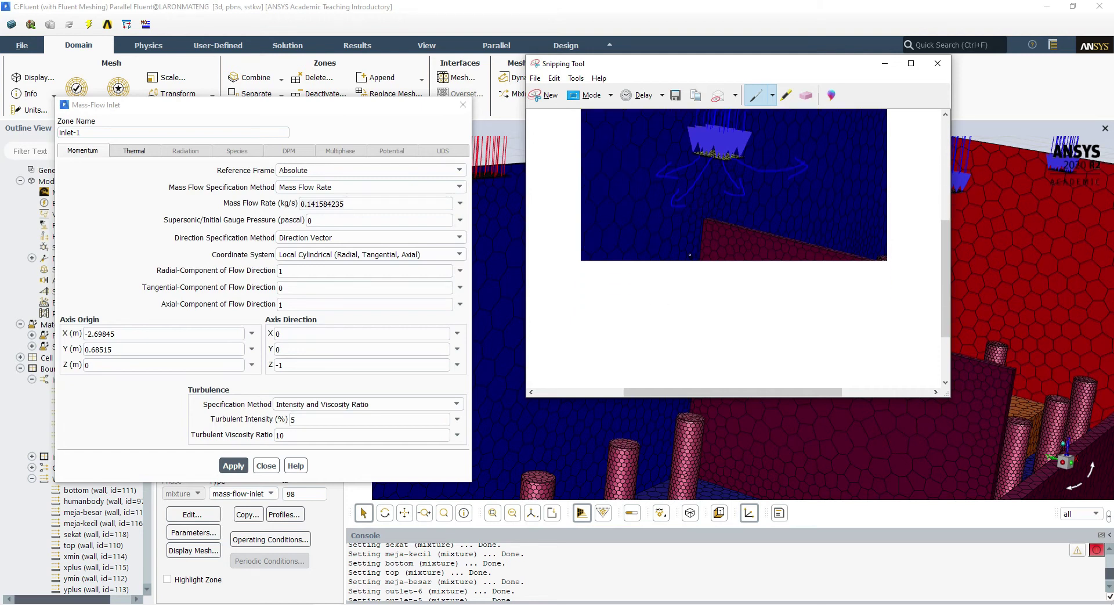
mouse_move(750, 245)
mouse_down()
mouse_move(761, 239)
mouse_move(715, 289)
mouse_up()
scroll(683, 271, up, 3)
Sketch a straight downward airflow below the diffuser on the snip and cross it out.
mouse_move(724, 227)
mouse_down()
mouse_move(723, 322)
mouse_move(737, 284)
mouse_move(725, 302)
mouse_move(735, 301)
mouse_up()
mouse_move(723, 279)
mouse_down()
mouse_move(710, 290)
mouse_move(723, 275)
mouse_up()
mouse_move(723, 264)
mouse_down()
mouse_move(729, 272)
mouse_move(706, 274)
mouse_move(717, 273)
mouse_up()
mouse_move(733, 260)
mouse_down()
mouse_move(722, 274)
mouse_move(732, 273)
mouse_move(708, 253)
mouse_up()
drag(707, 243, 715, 252)
click(724, 243)
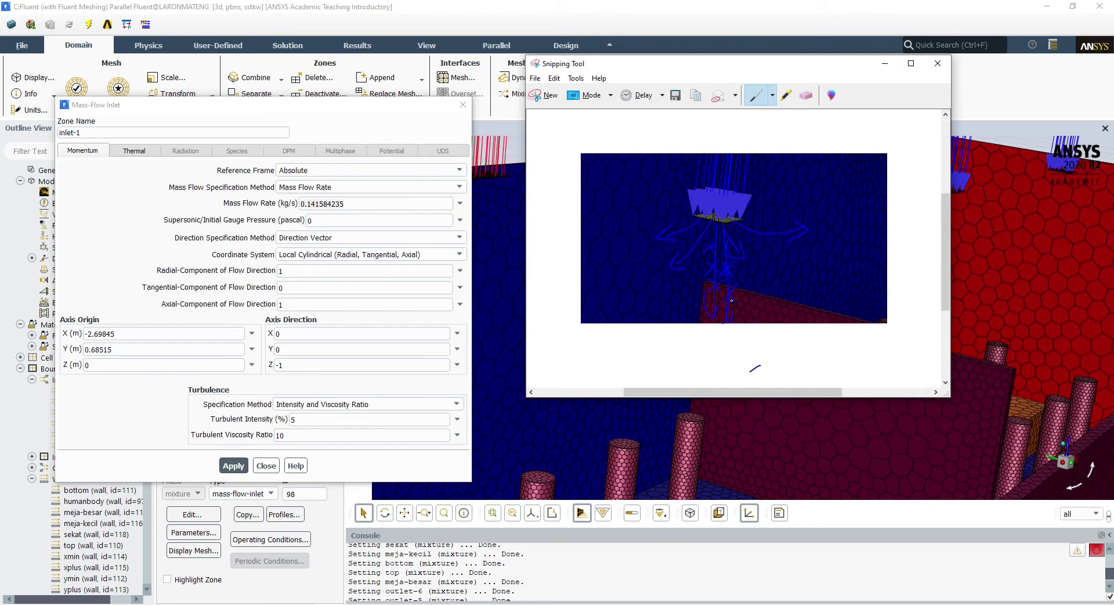
Review the 45° diffuser picture on the Skema Simulasi slide in PowerPoint, then return to the inlet-1 boundary settings in Fluent.
click(884, 64)
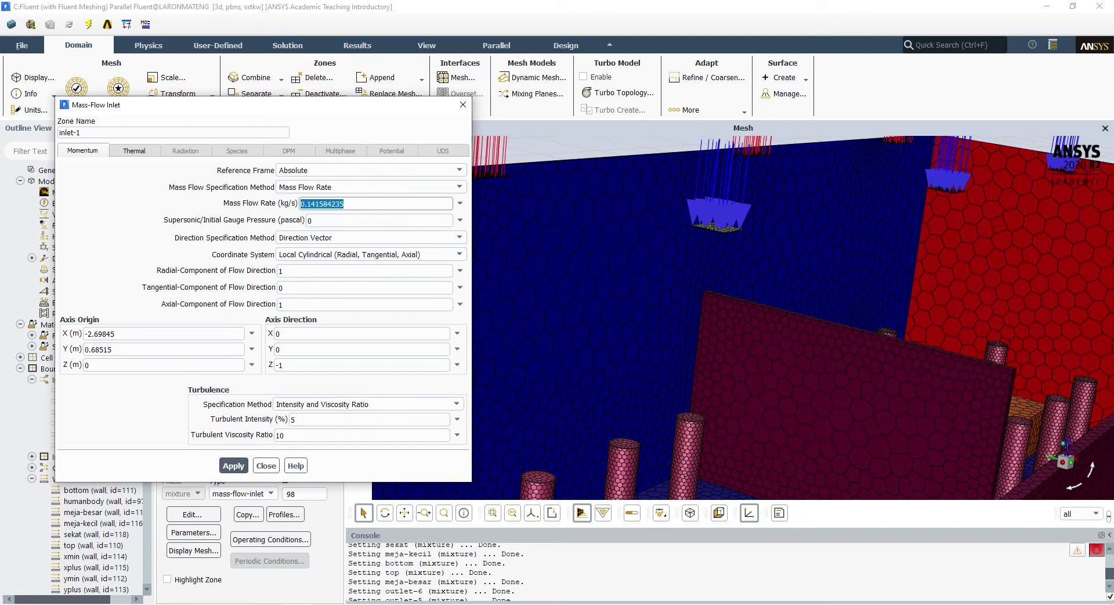
key(alt+Tab)
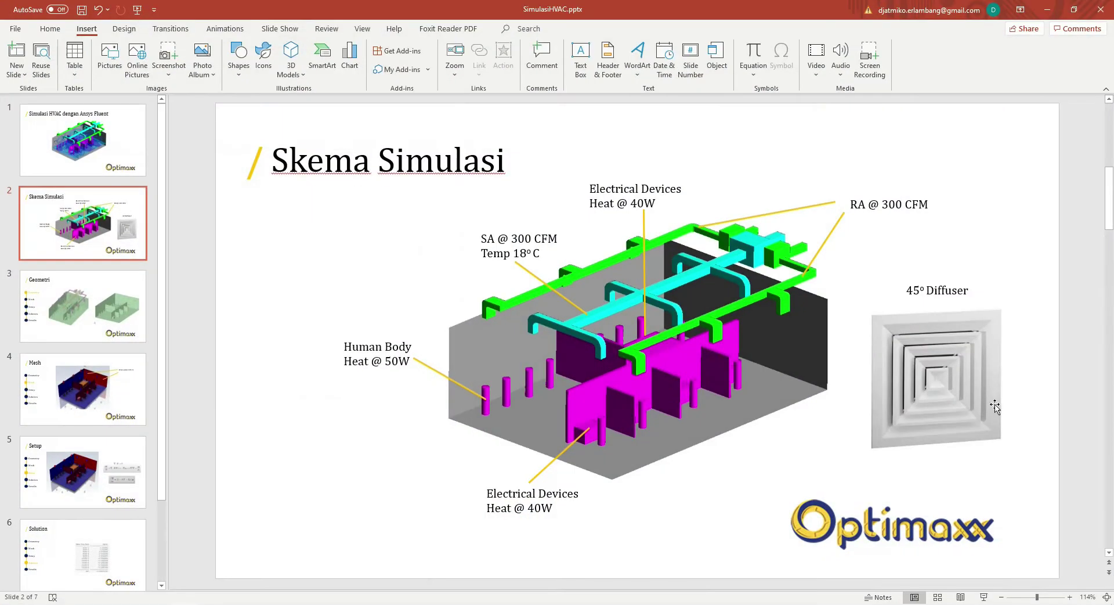
click(1044, 11)
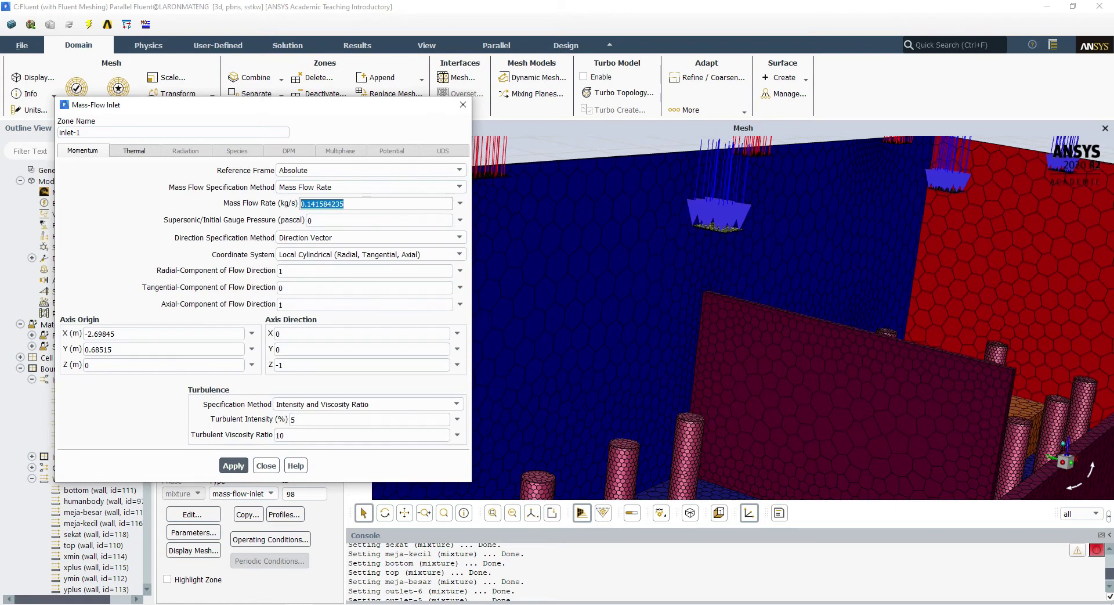
Capture a new snip of the ceiling inlet diffuser and the partition below it in Snipping Tool.
key(alt+Tab)
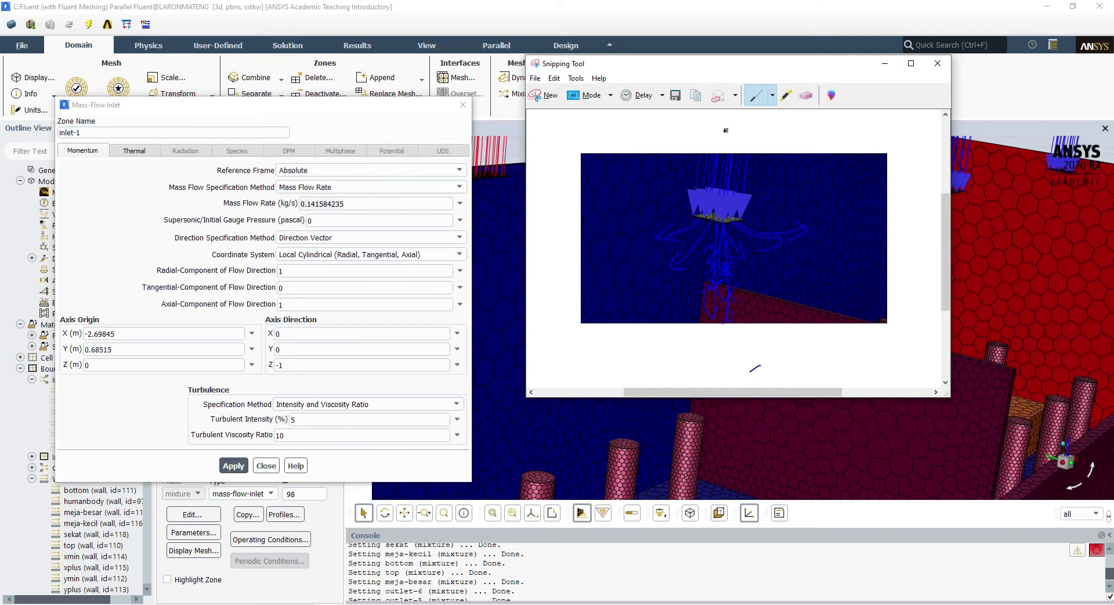
click(543, 96)
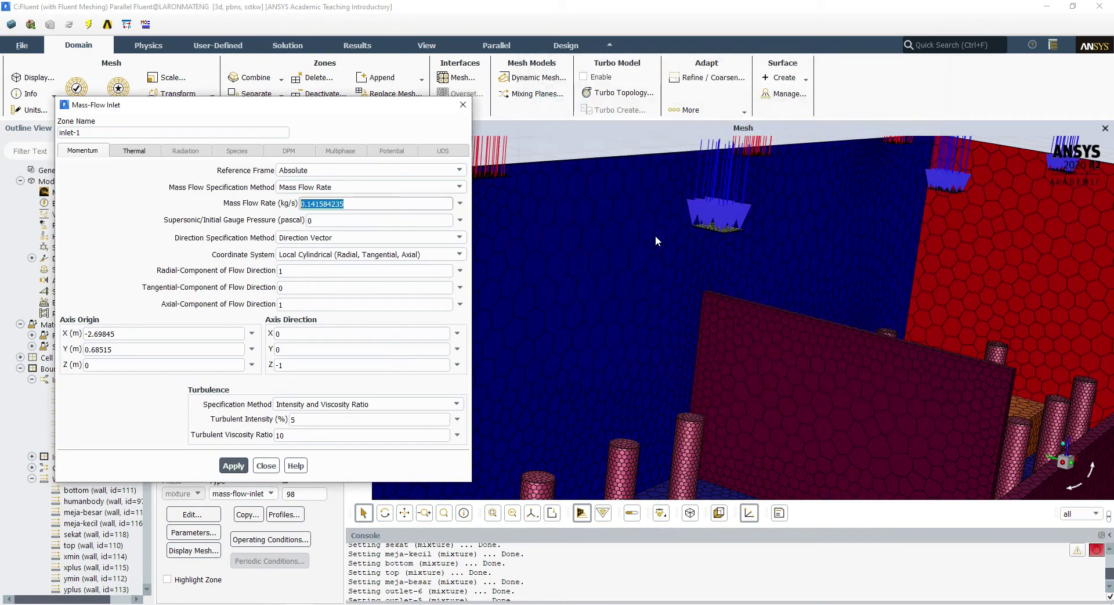
drag(626, 182, 875, 341)
scroll(606, 289, down, 2)
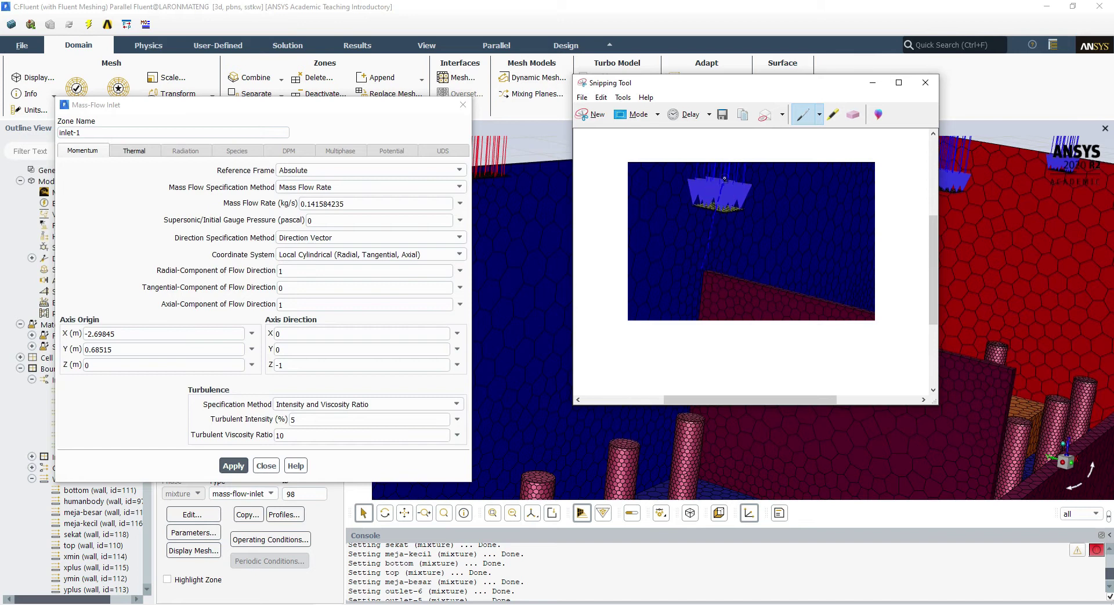
Label the diffuser's centre axis "Axial" on the snip and sketch a cylinder around that axis.
scroll(732, 142, up, 2)
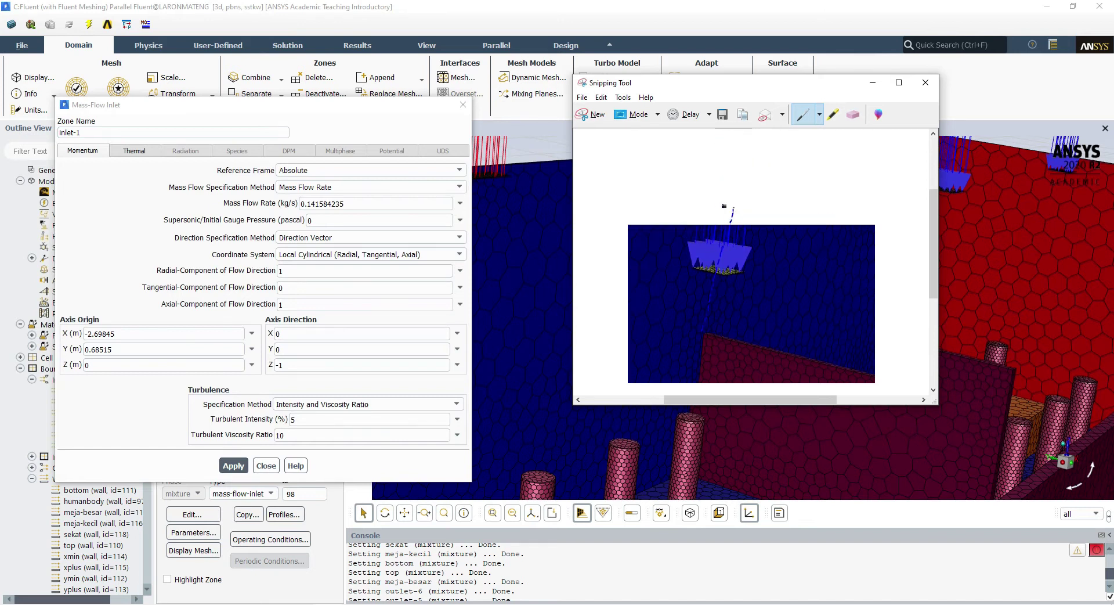
drag(740, 175, 729, 185)
drag(735, 173, 749, 182)
mouse_move(749, 178)
mouse_down()
mouse_move(765, 189)
mouse_move(704, 216)
mouse_move(745, 198)
mouse_up()
click(754, 175)
drag(714, 317, 707, 329)
drag(699, 211, 680, 314)
drag(758, 212, 729, 319)
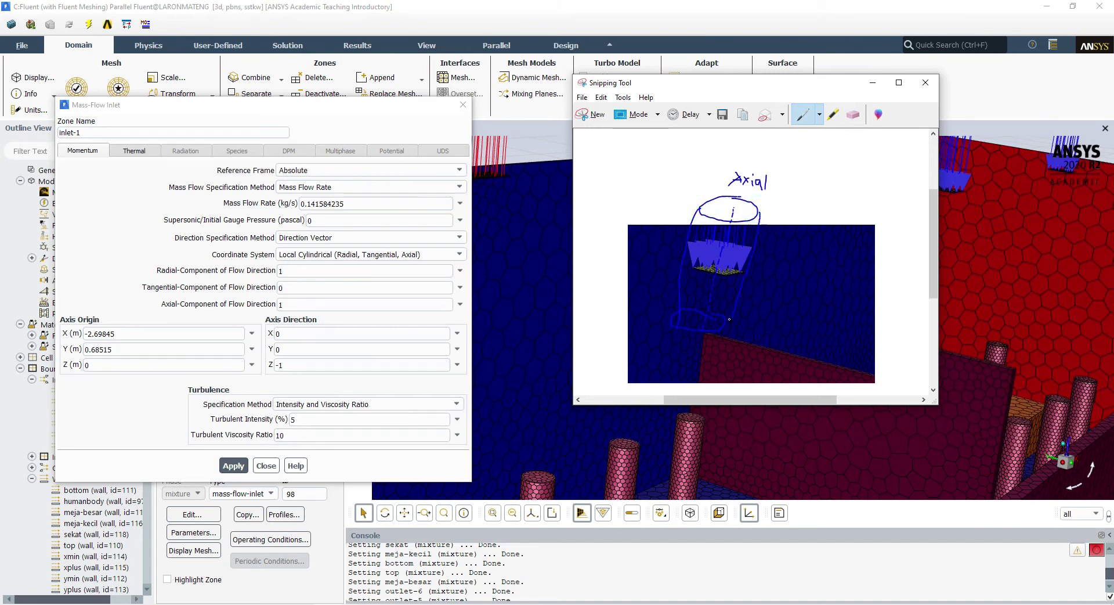
Sketch a flat diffuser with outward-slanting flow arrows above the snip and label the angle 45.
scroll(709, 271, down, 2)
scroll(708, 270, up, 4)
scroll(707, 265, down, 2)
scroll(719, 267, up, 3)
mouse_move(691, 164)
mouse_down()
mouse_move(744, 153)
mouse_move(703, 182)
mouse_move(679, 184)
mouse_move(744, 186)
mouse_move(661, 198)
mouse_move(675, 202)
mouse_move(661, 174)
mouse_move(761, 159)
mouse_up()
drag(764, 149, 769, 149)
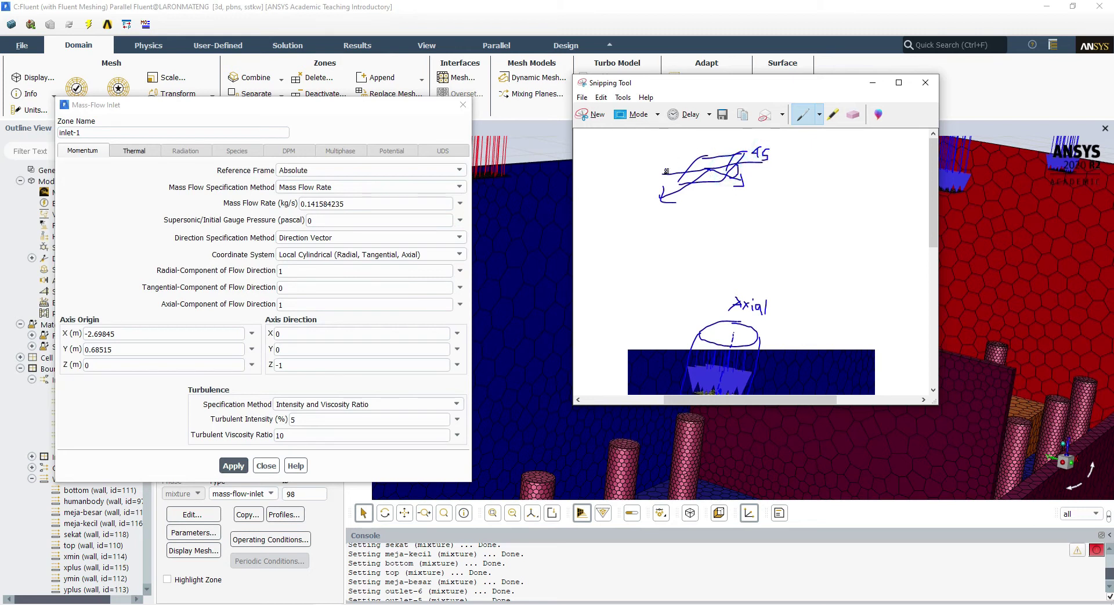
scroll(718, 224, down, 3)
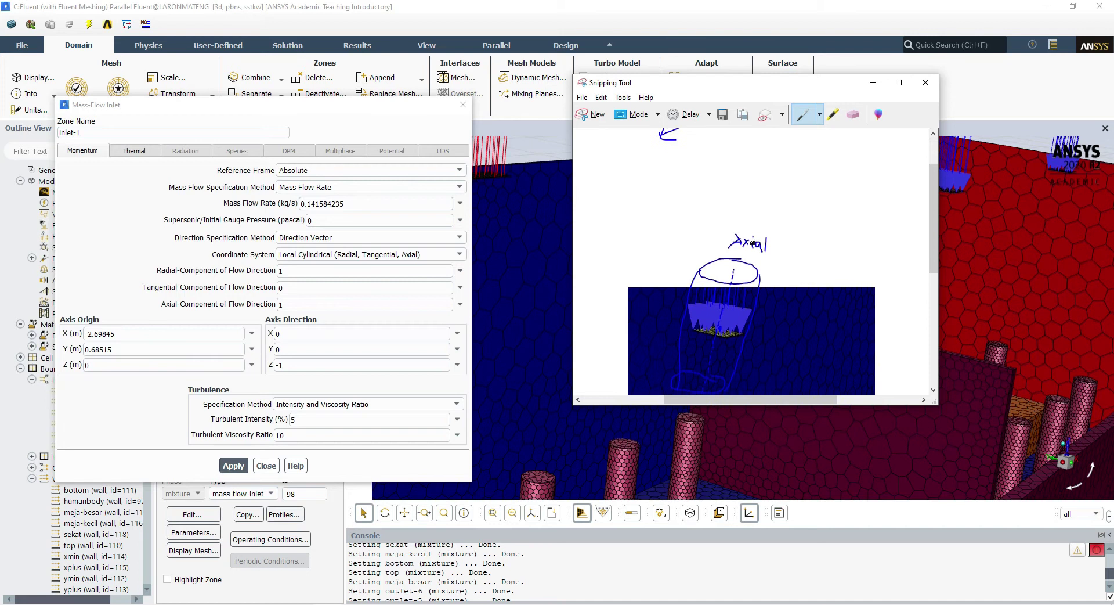
scroll(746, 272, up, 3)
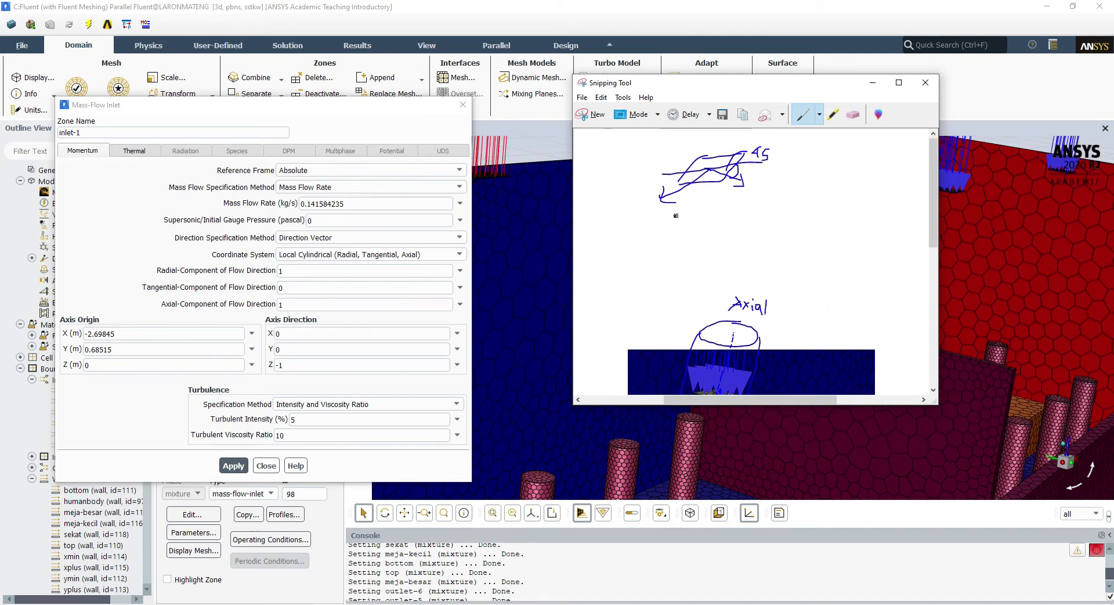
scroll(710, 280, down, 3)
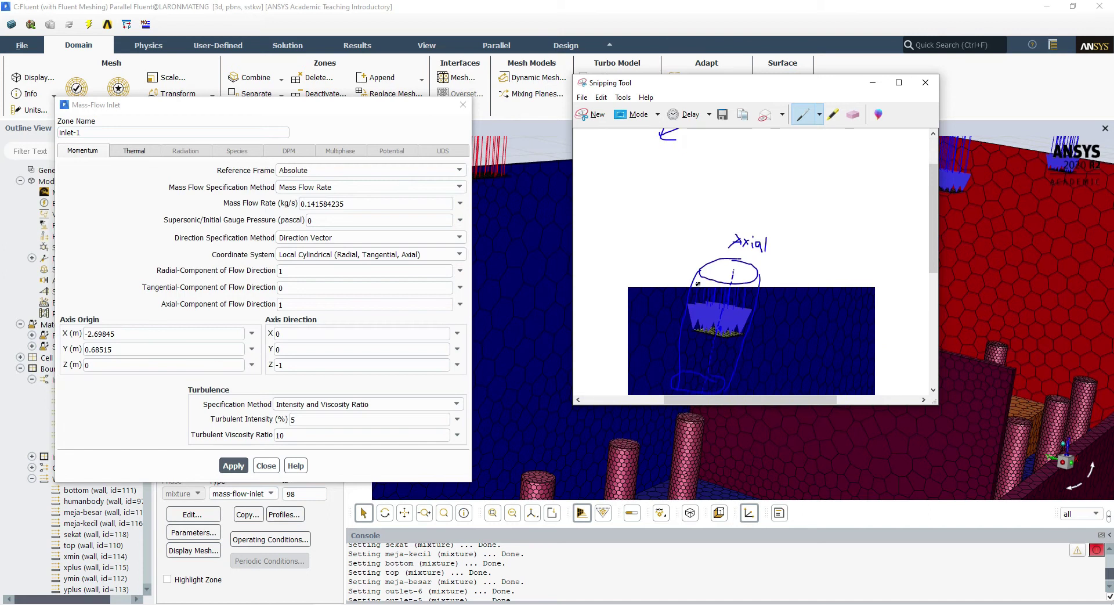
scroll(692, 246, up, 3)
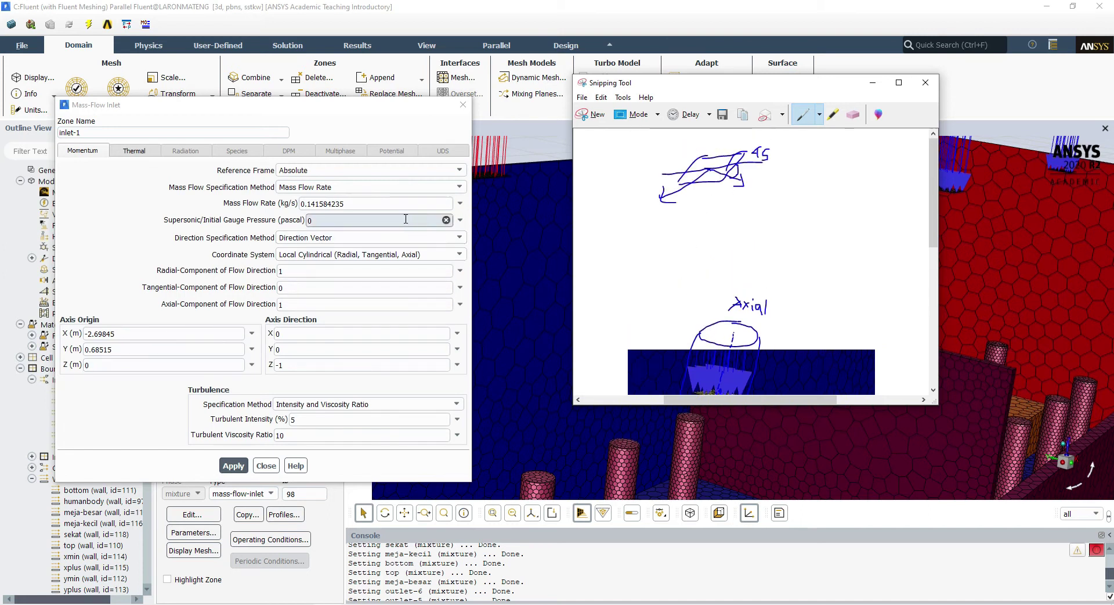
Examine the coordinate system options and the X, Y and Z axis origin values of inlet-1 in Fluent.
click(461, 254)
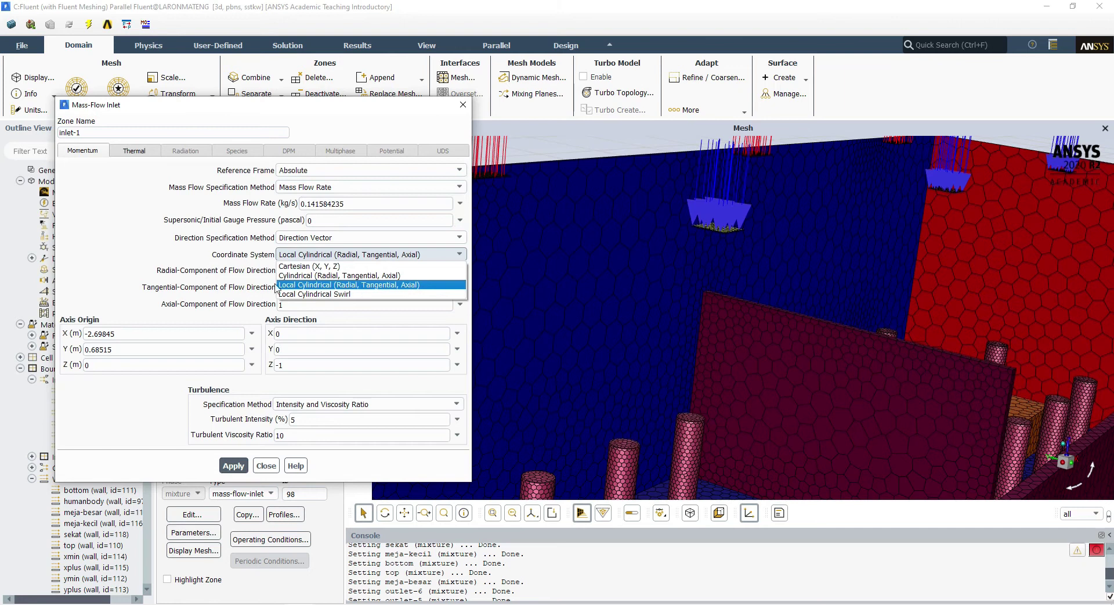
click(173, 243)
click(138, 333)
double_click(138, 333)
double_click(140, 349)
double_click(121, 364)
click(146, 333)
Capture a snip of the inlet-1 diffuser seen from above in Snipping Tool and mark its centre.
drag(670, 299, 707, 395)
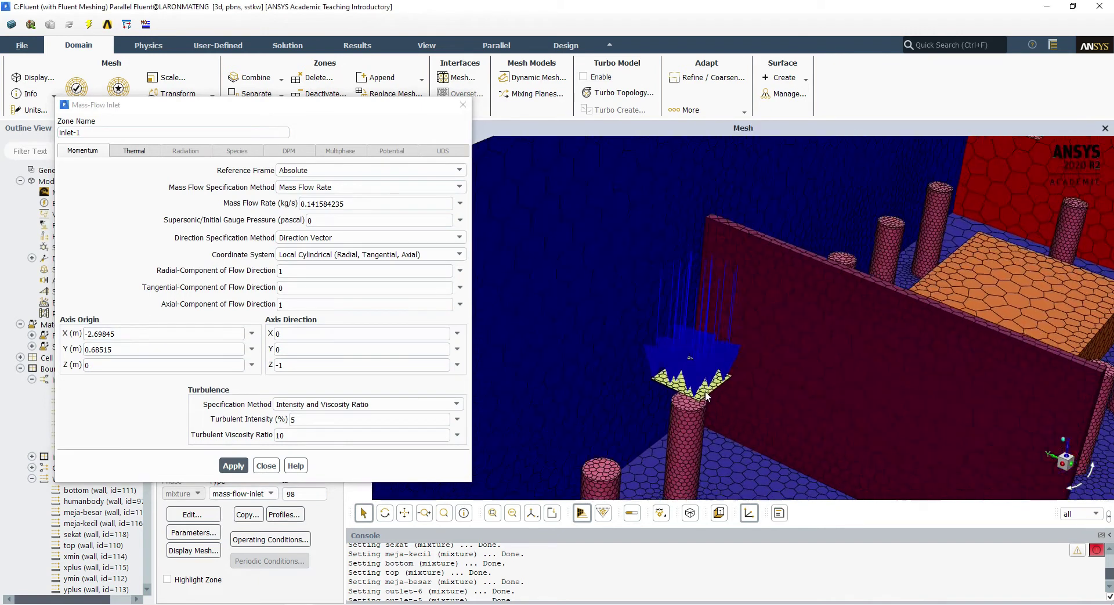
scroll(713, 392, down, 3)
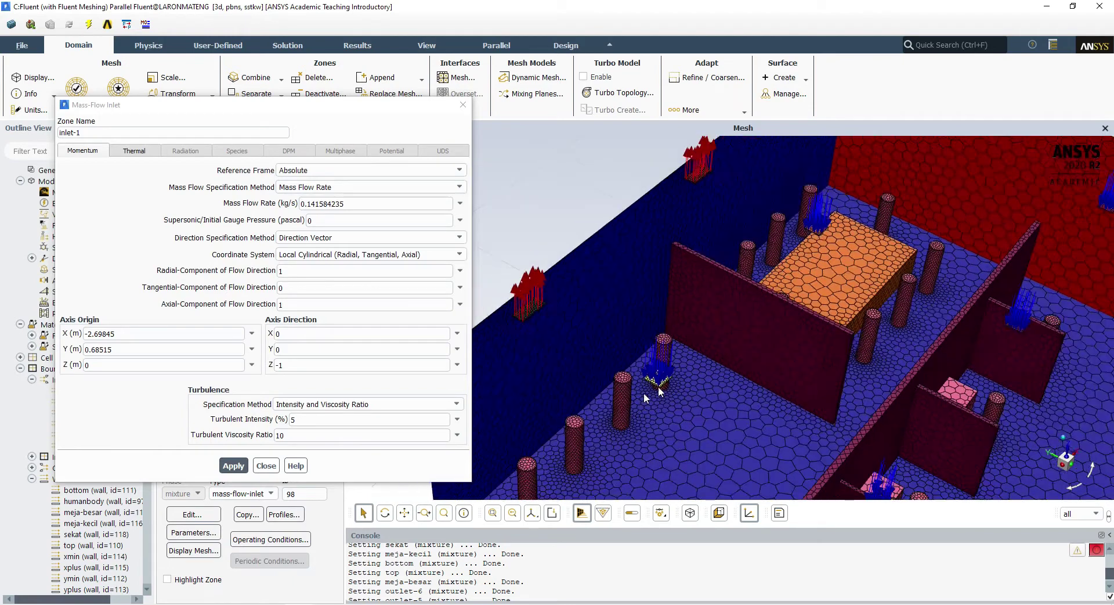
scroll(747, 417, down, 2)
scroll(673, 447, up, 6)
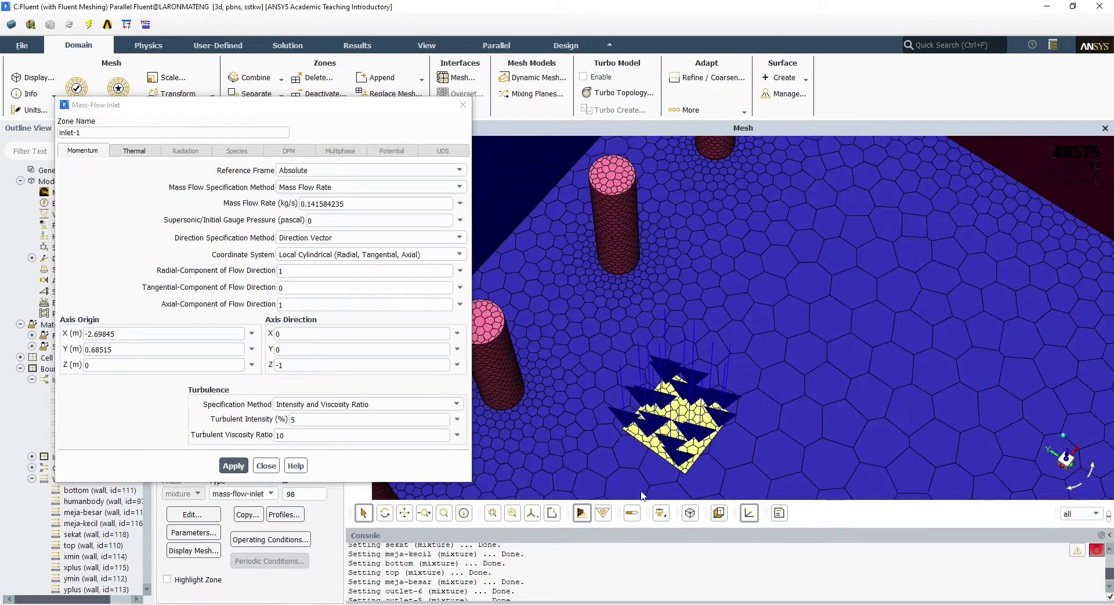
key(alt+Tab)
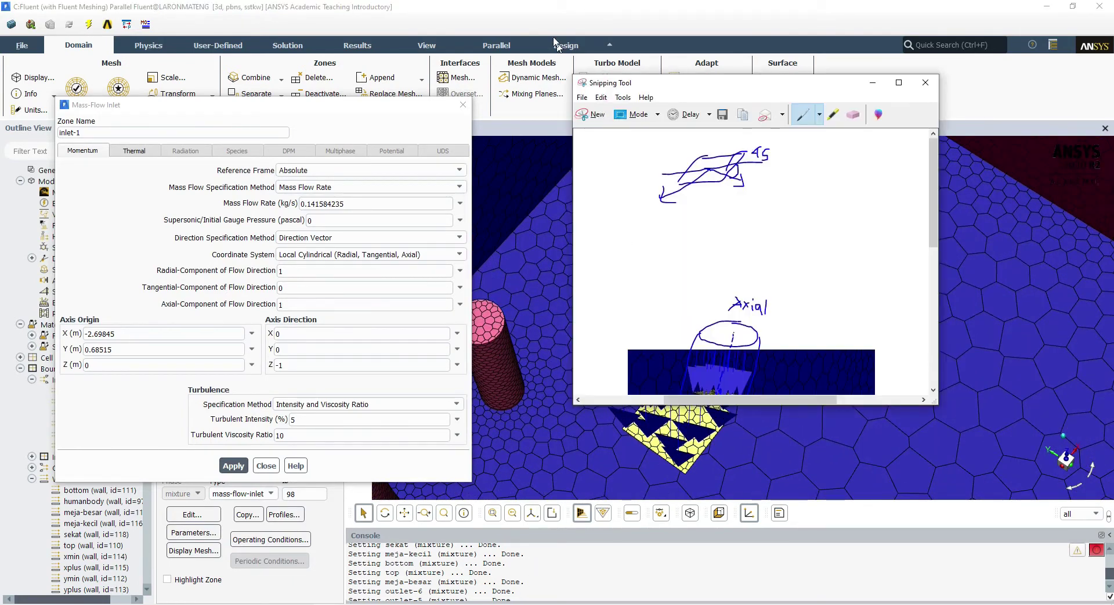
click(590, 115)
drag(577, 314, 747, 435)
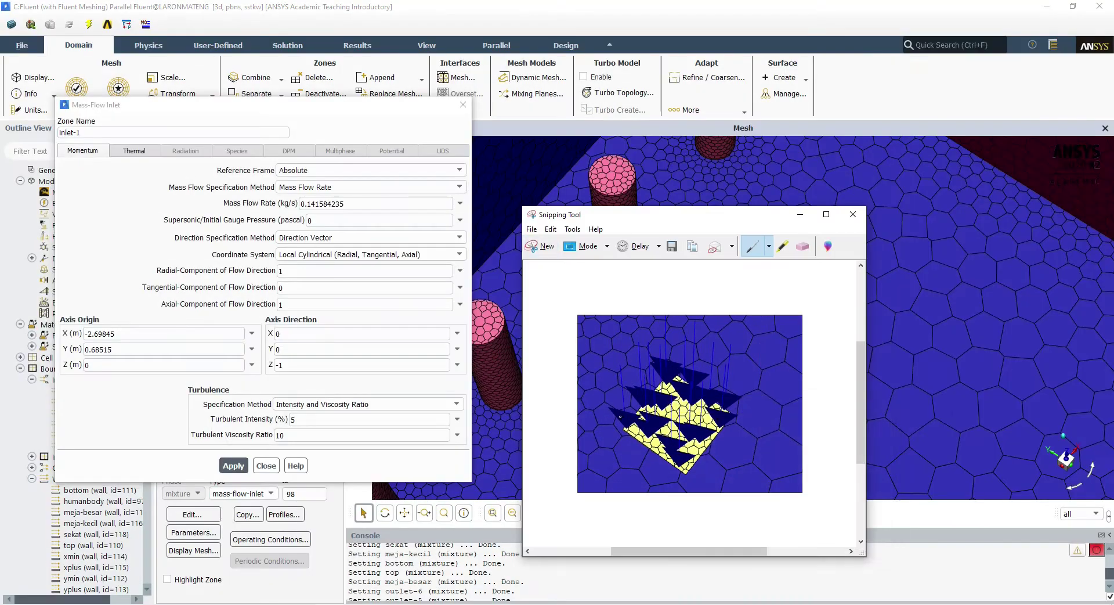
mouse_move(716, 432)
mouse_down()
mouse_move(683, 465)
mouse_move(617, 427)
mouse_up()
click(674, 423)
Open data.txt in Notepad and compare its first coordinate row with the axis origin of inlet-1.
click(232, 604)
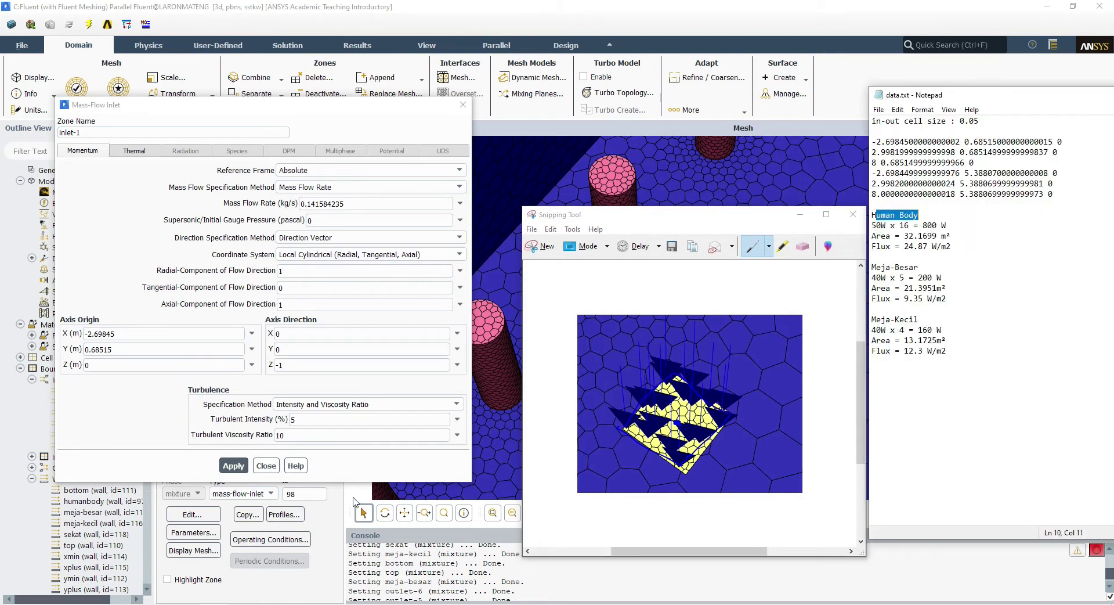
drag(916, 100, 377, 181)
drag(335, 222, 555, 223)
drag(334, 222, 514, 222)
click(521, 222)
click(122, 334)
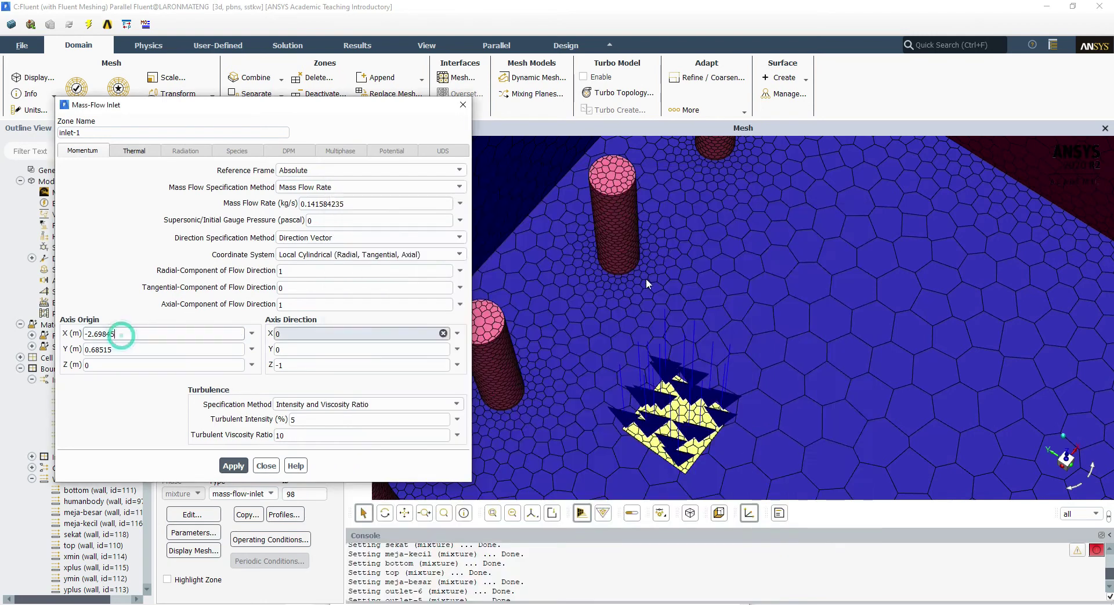
Examine the locations of the inlet diffusers around the room, from close up and in the full room view.
scroll(628, 294, down, 10)
scroll(660, 322, down, 4)
scroll(723, 294, up, 7)
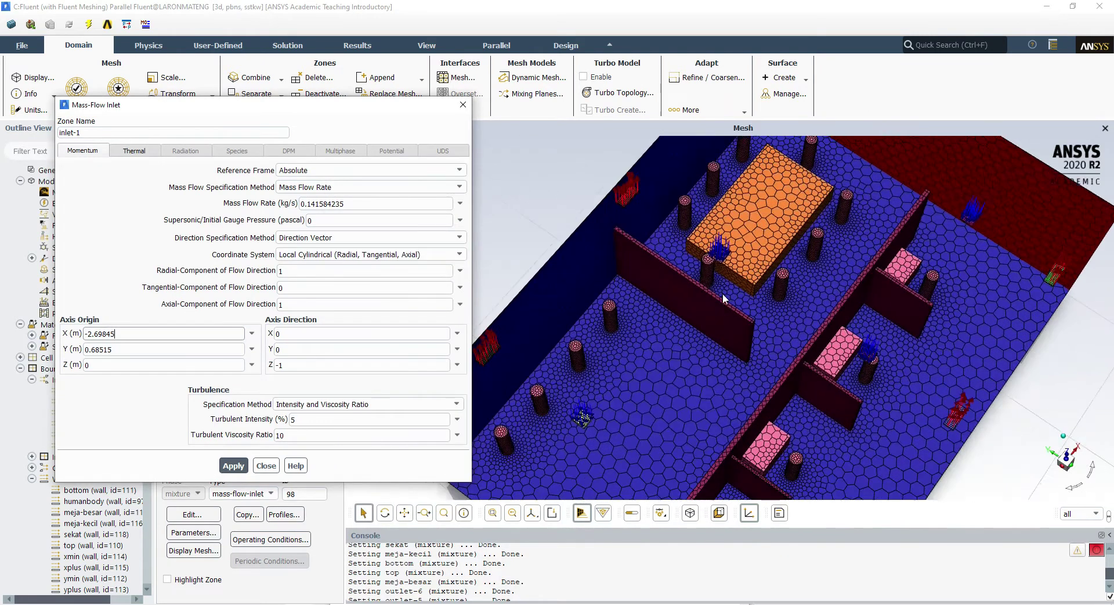
middle_drag(723, 293, 697, 277)
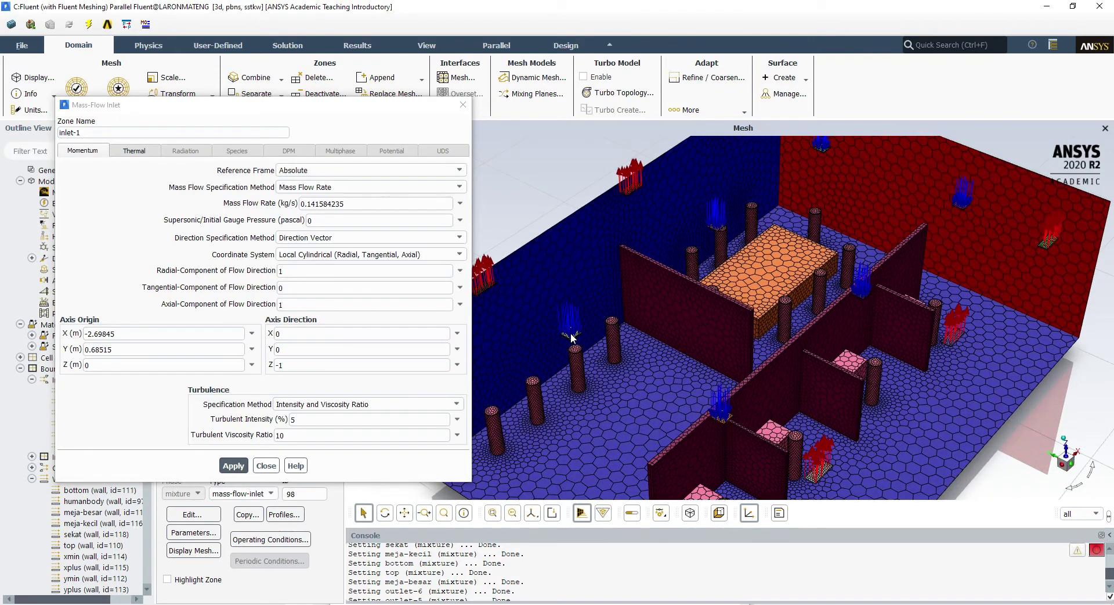
scroll(571, 335, up, 8)
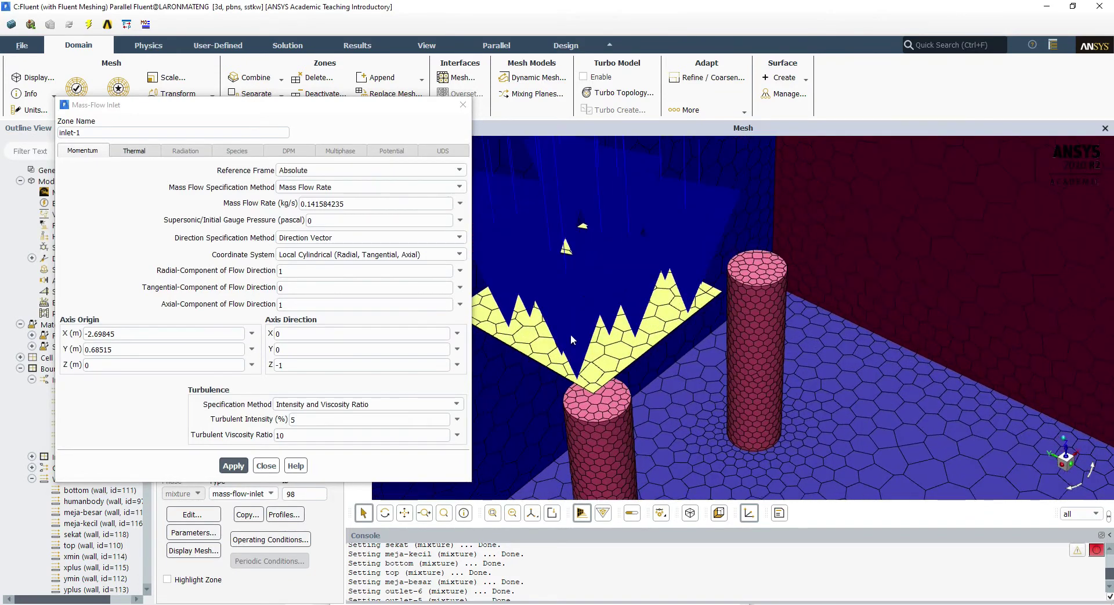
scroll(571, 335, down, 8)
scroll(697, 314, up, 8)
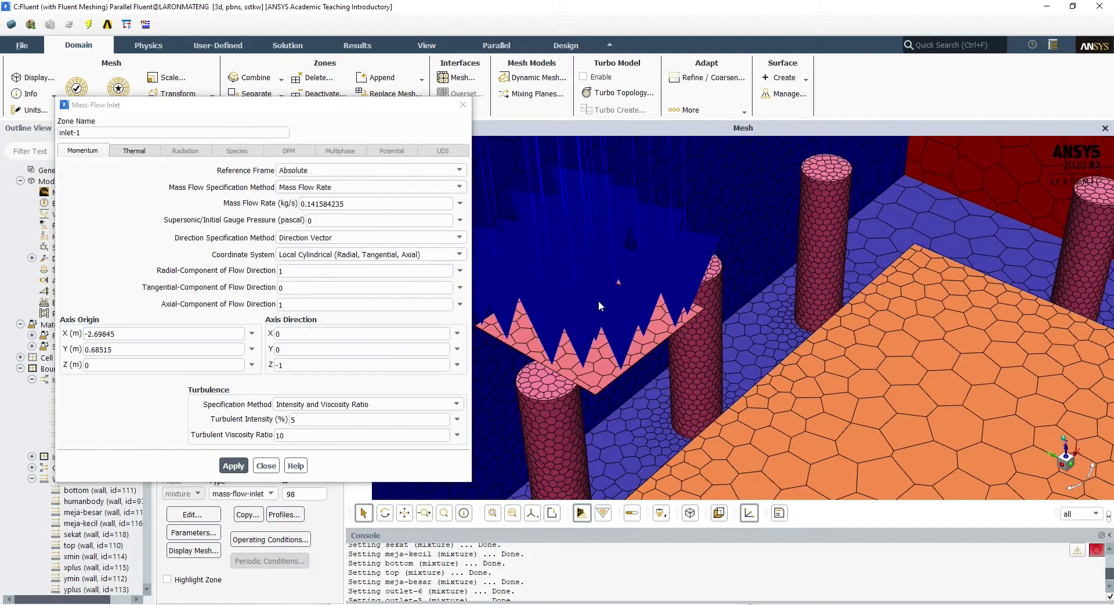
scroll(586, 311, down, 8)
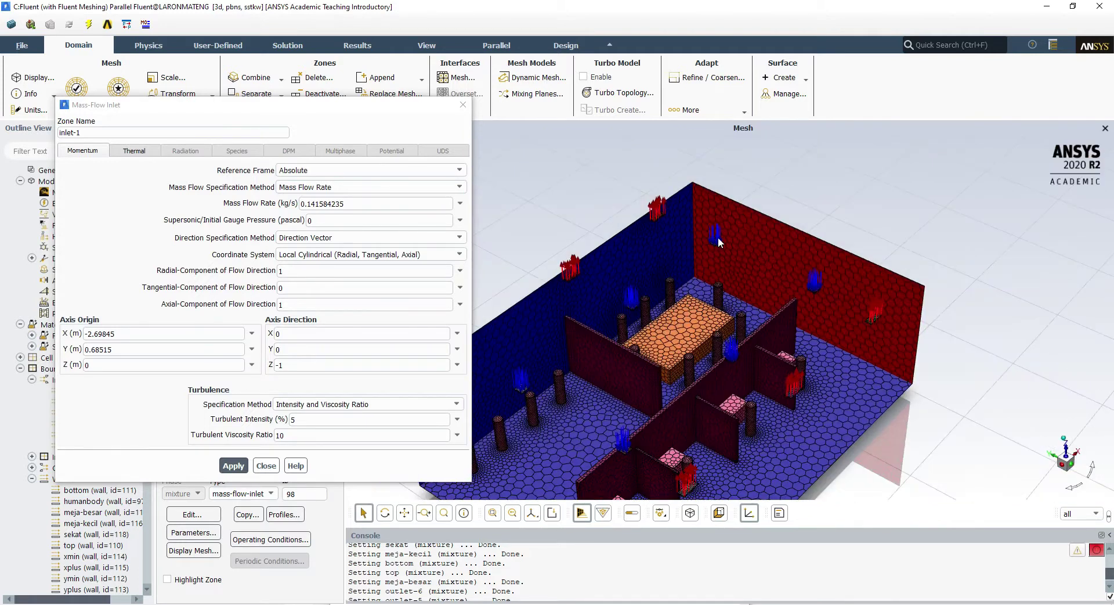
scroll(500, 318, down, 3)
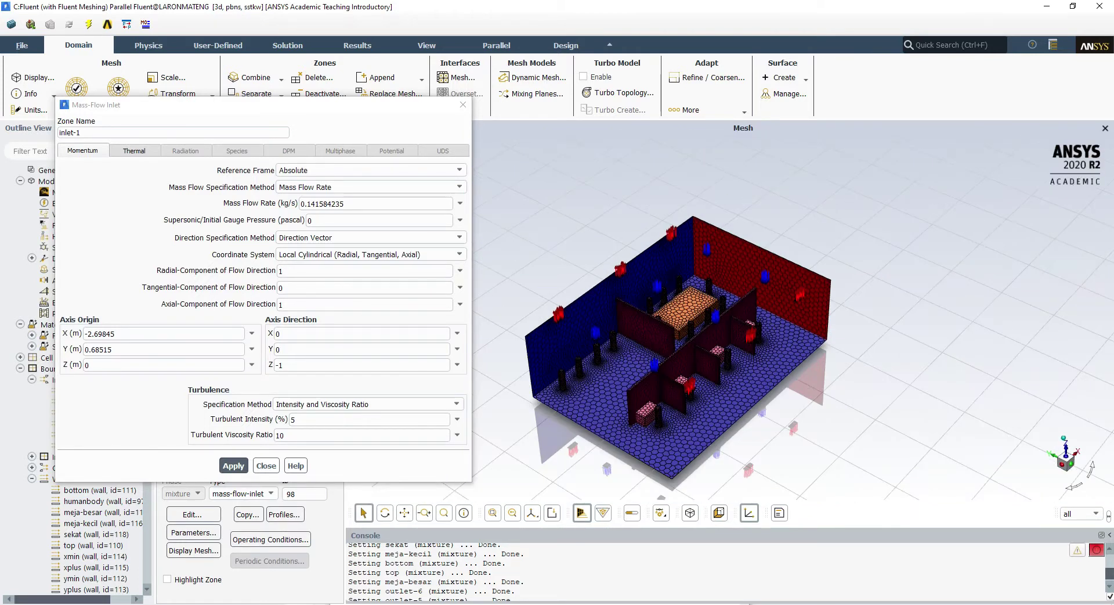
Compare the inlet coordinate rows in data.txt with each other and with the inlet-1 axis origin fields in Fluent.
key(alt+Tab)
drag(429, 176, 759, 53)
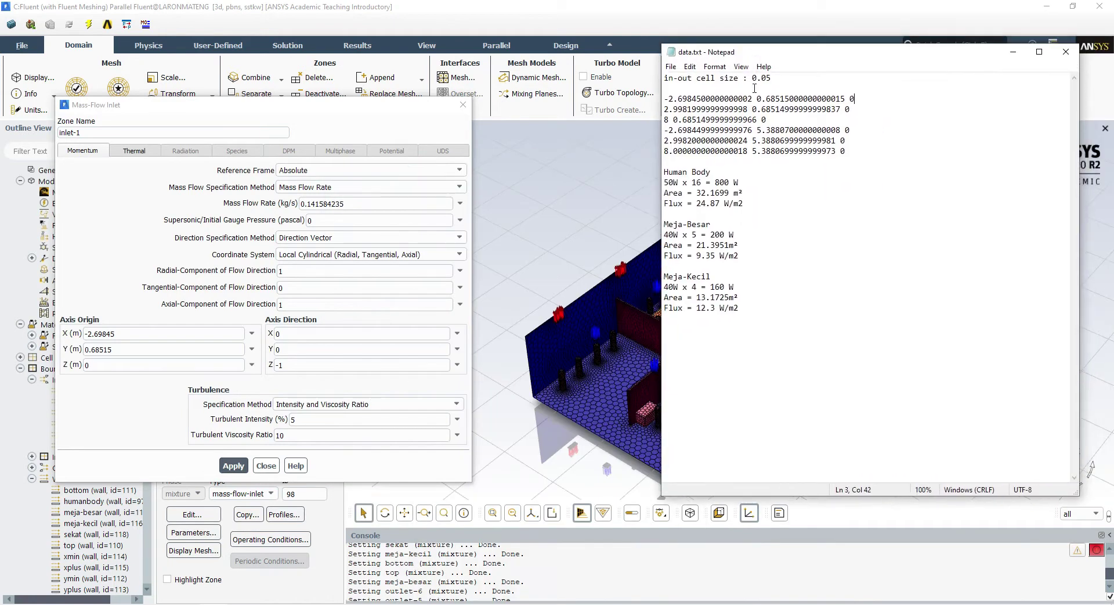
drag(667, 98, 849, 98)
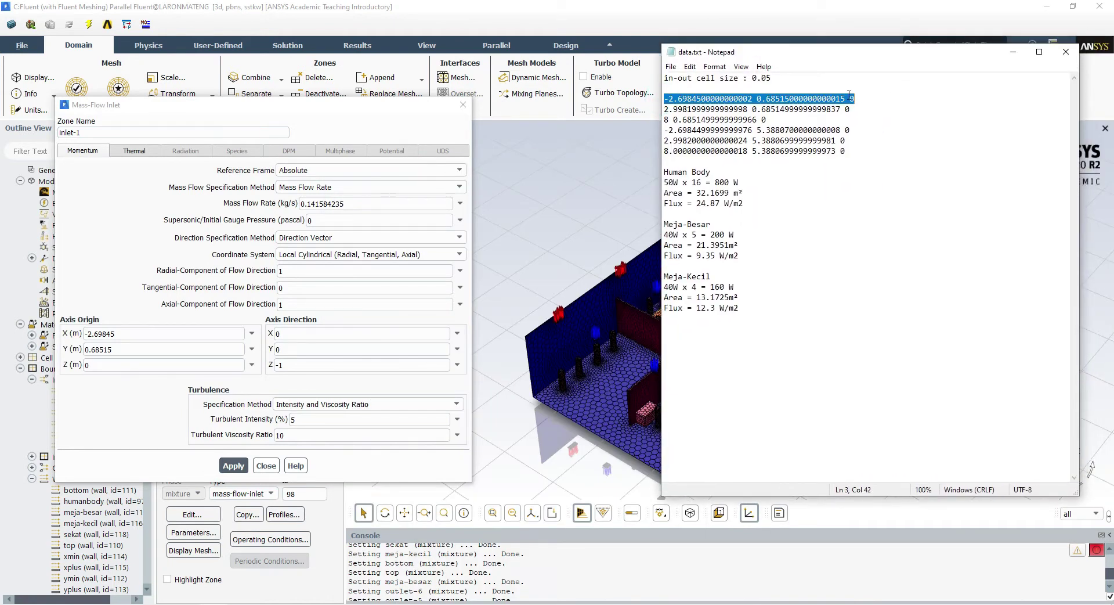
drag(665, 110, 859, 110)
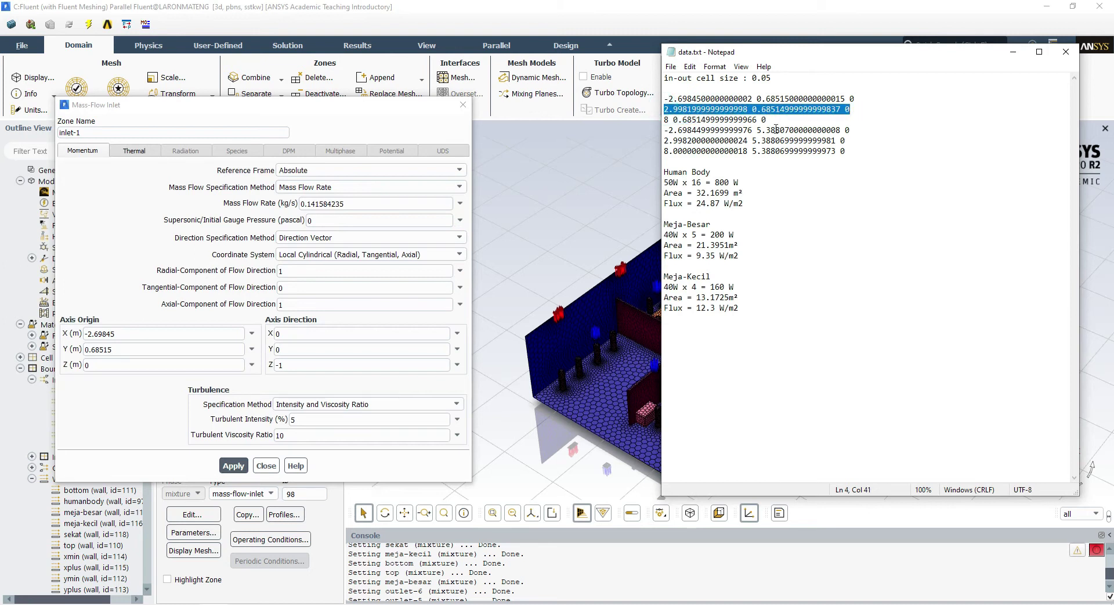
click(859, 142)
click(853, 151)
double_click(673, 100)
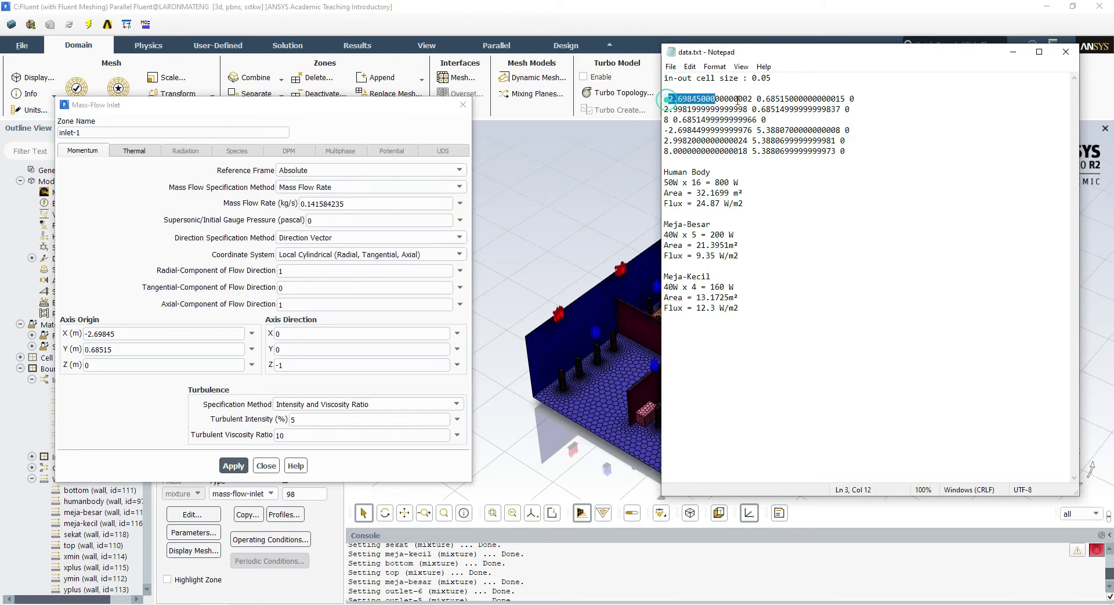
drag(669, 131, 734, 131)
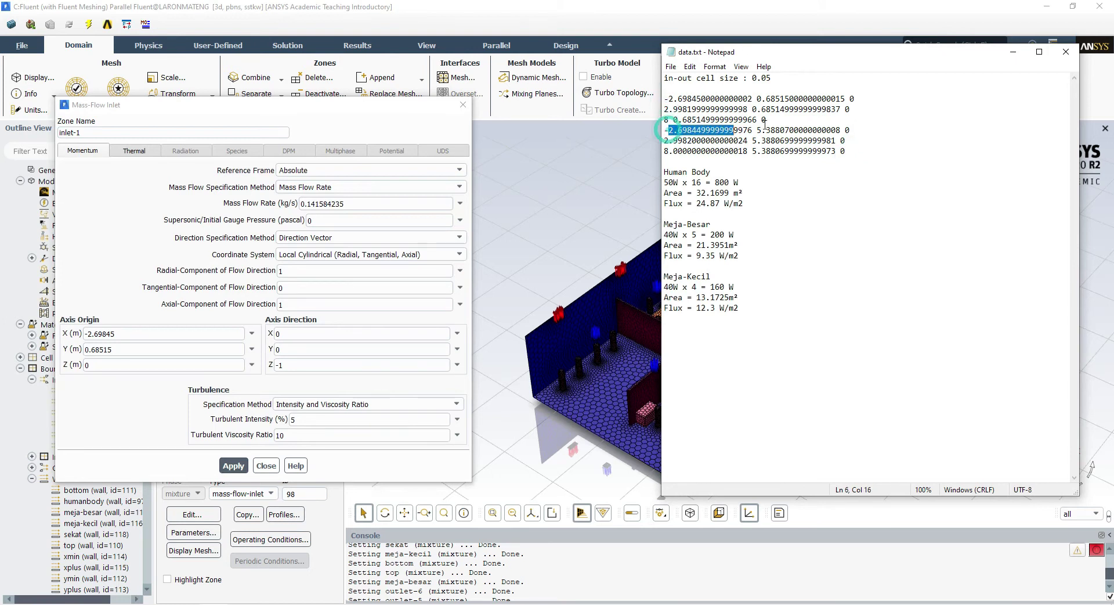
click(1013, 51)
click(141, 349)
double_click(124, 349)
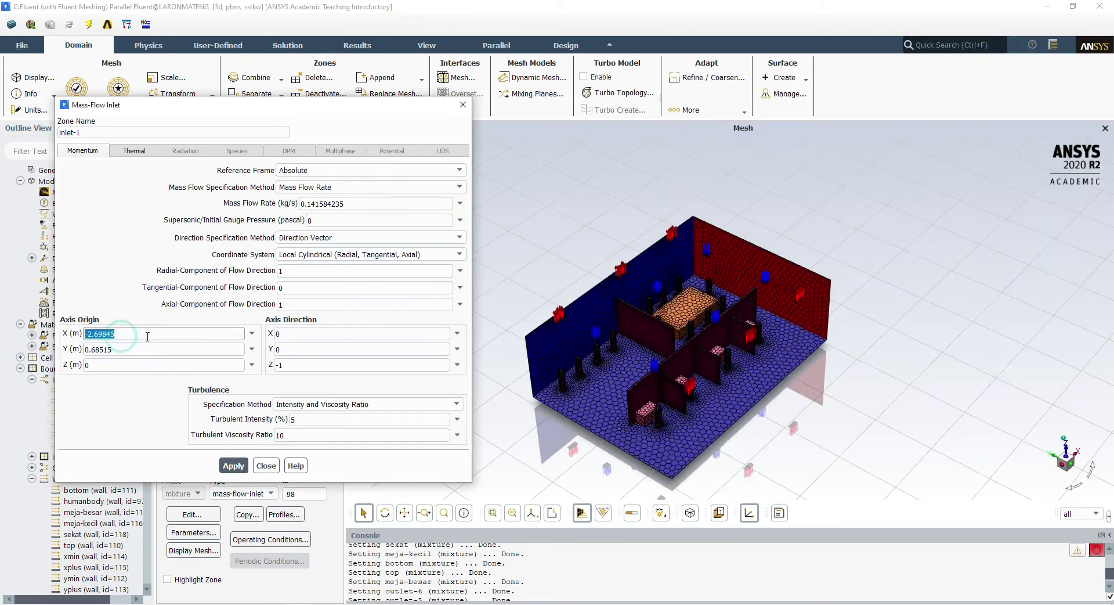
Capture a new snip of the inlet-1 diffuser seen from the side, with the nearby partition and columns, in Snipping Tool.
scroll(526, 449, up, 5)
key(alt+Tab)
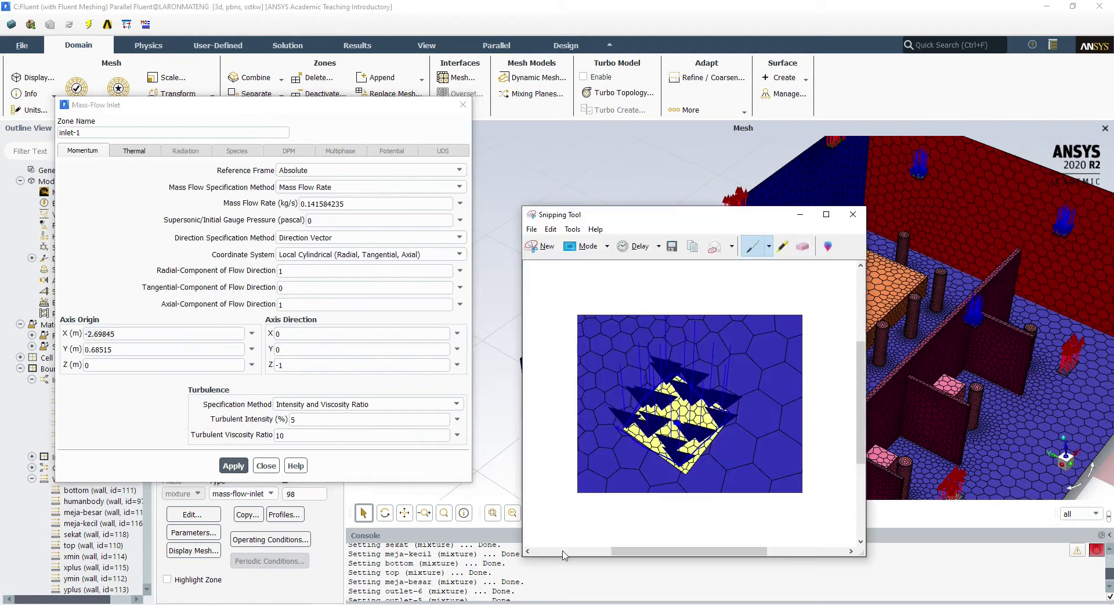
scroll(689, 360, down, 1)
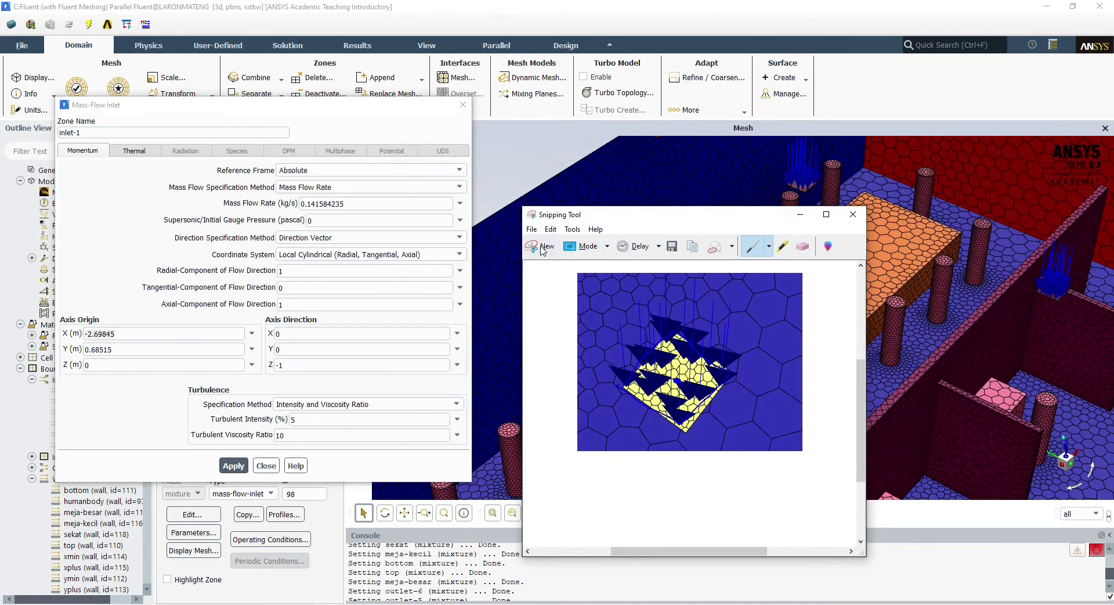
click(800, 214)
scroll(812, 397, down, 5)
scroll(812, 397, up, 2)
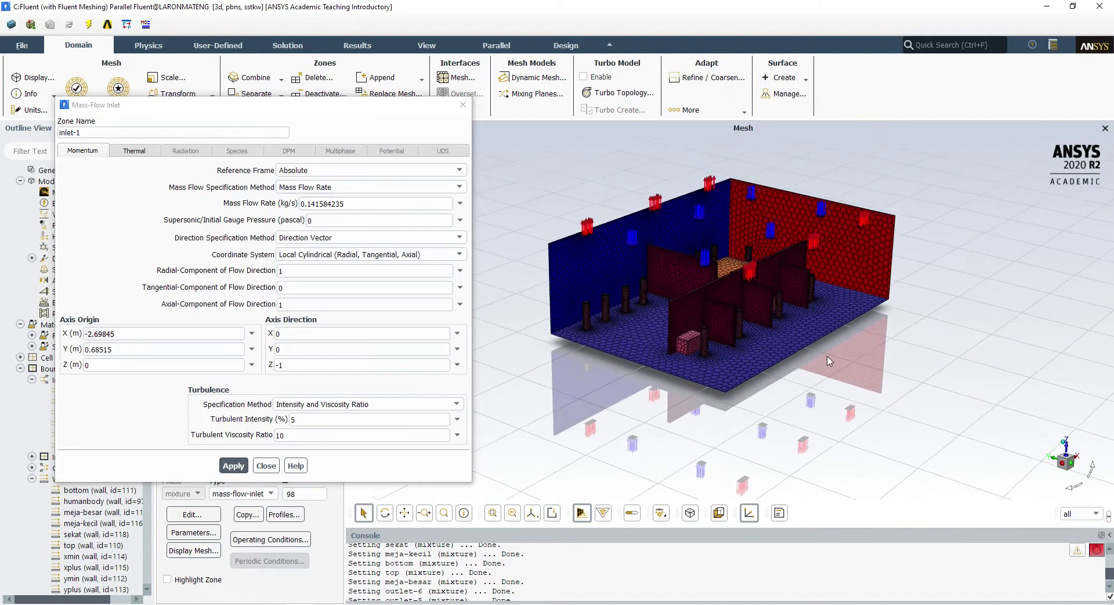
scroll(646, 287, up, 4)
scroll(642, 319, up, 5)
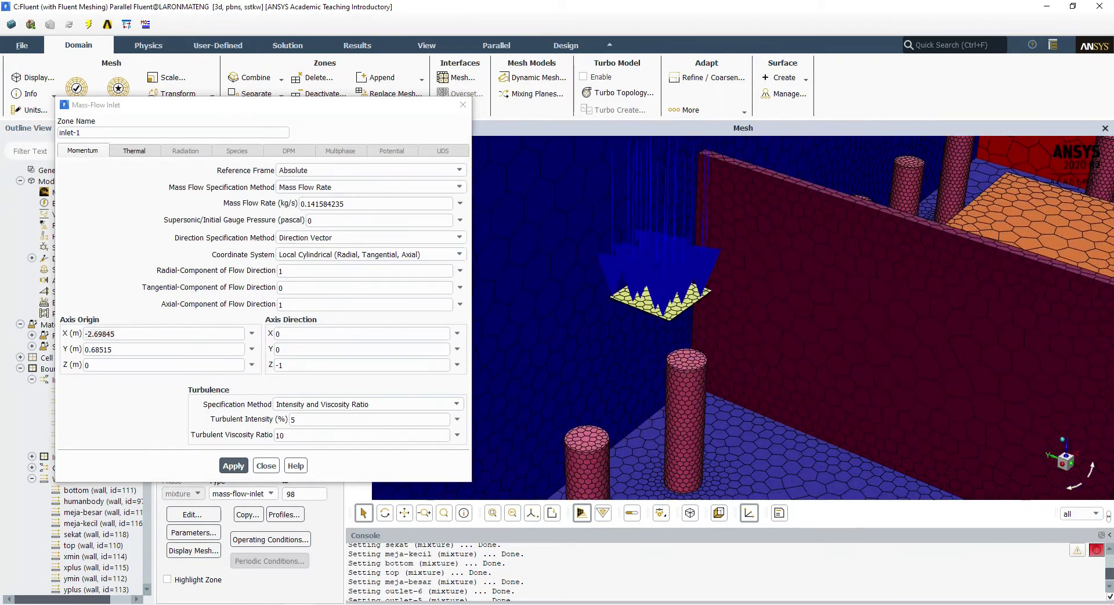
key(alt+Tab)
click(541, 248)
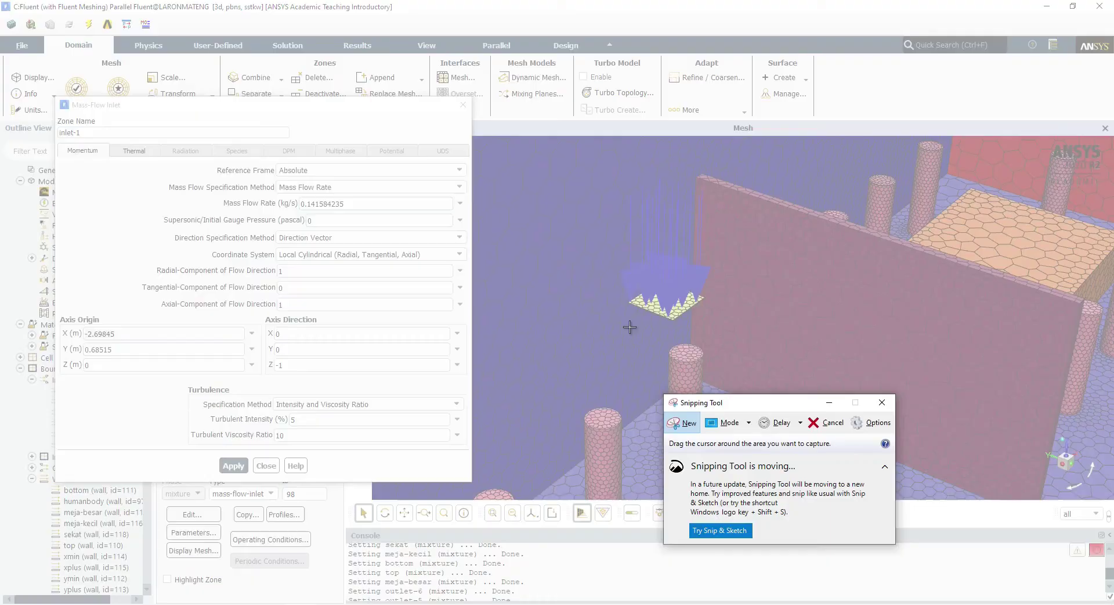
drag(551, 186, 834, 428)
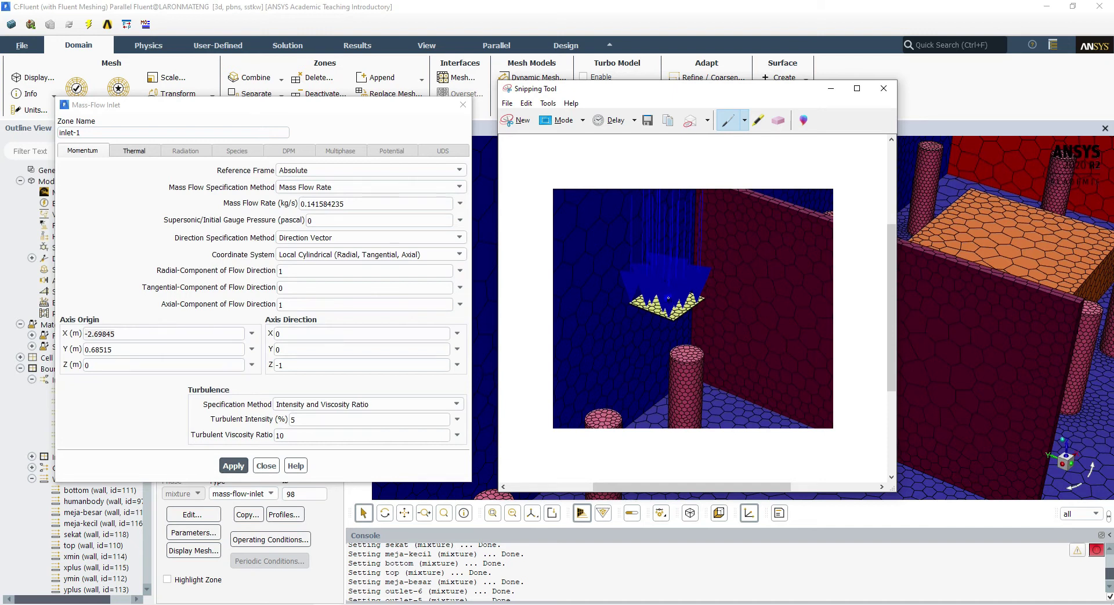
Sketch a cylinder around the inlet-1 diffuser on the snip, with a downward arrow along its central axis.
click(669, 297)
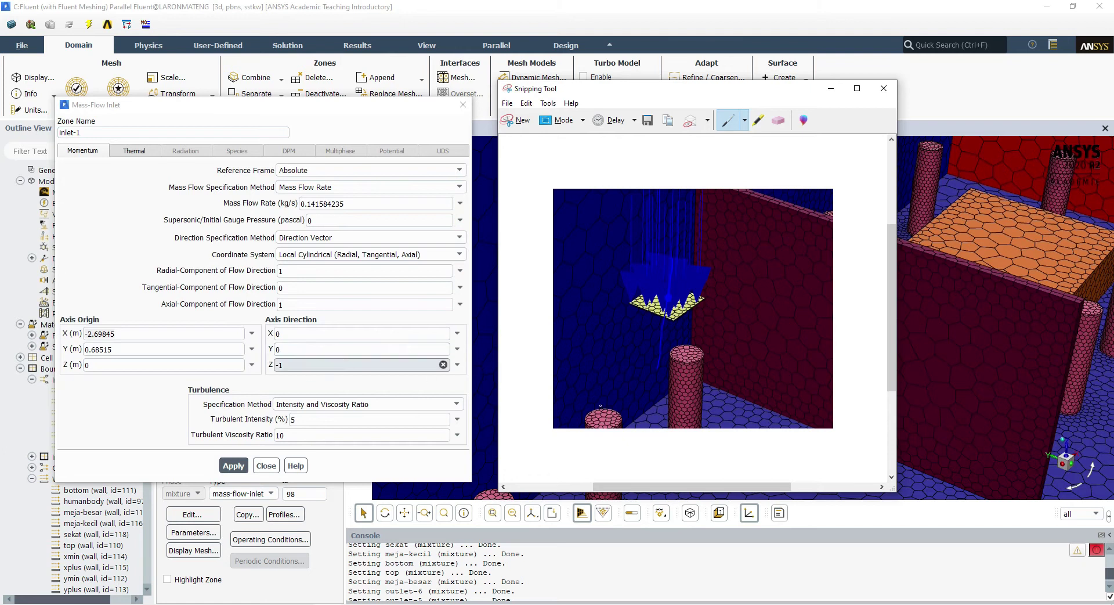
click(884, 89)
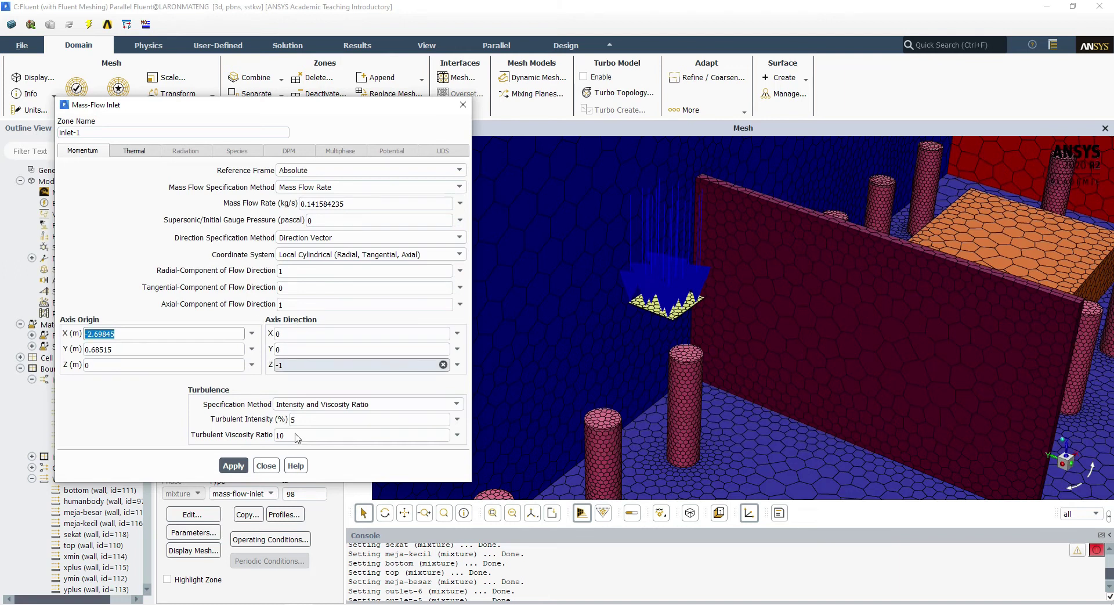
click(430, 604)
mouse_move(680, 217)
mouse_down()
mouse_move(667, 213)
mouse_move(655, 250)
mouse_up()
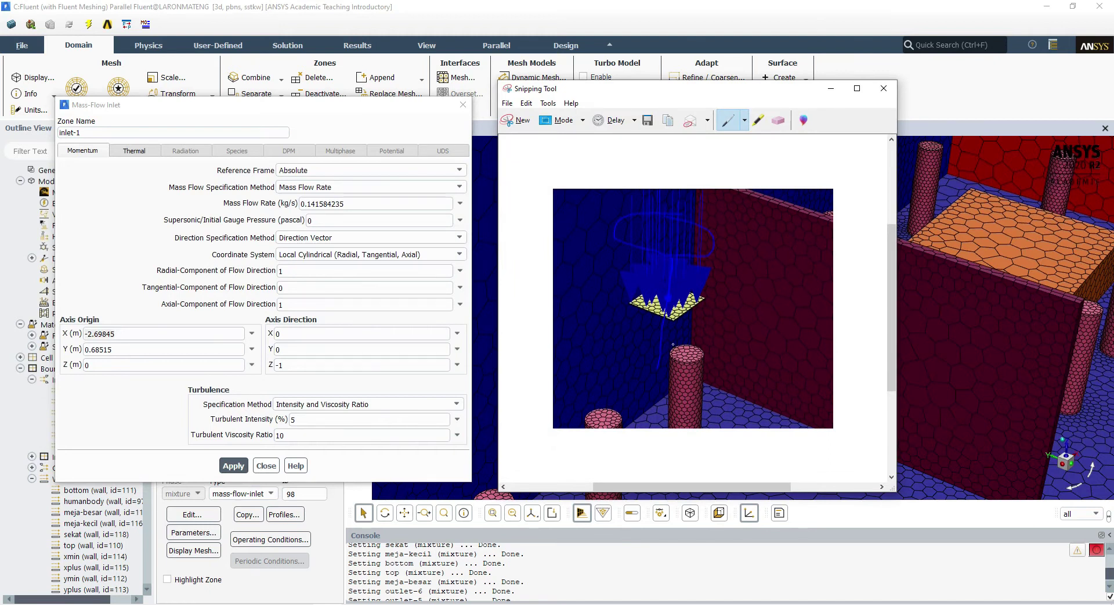
mouse_move(690, 354)
mouse_down()
mouse_move(703, 352)
mouse_move(676, 350)
mouse_up()
drag(730, 372, 678, 349)
drag(619, 230, 617, 354)
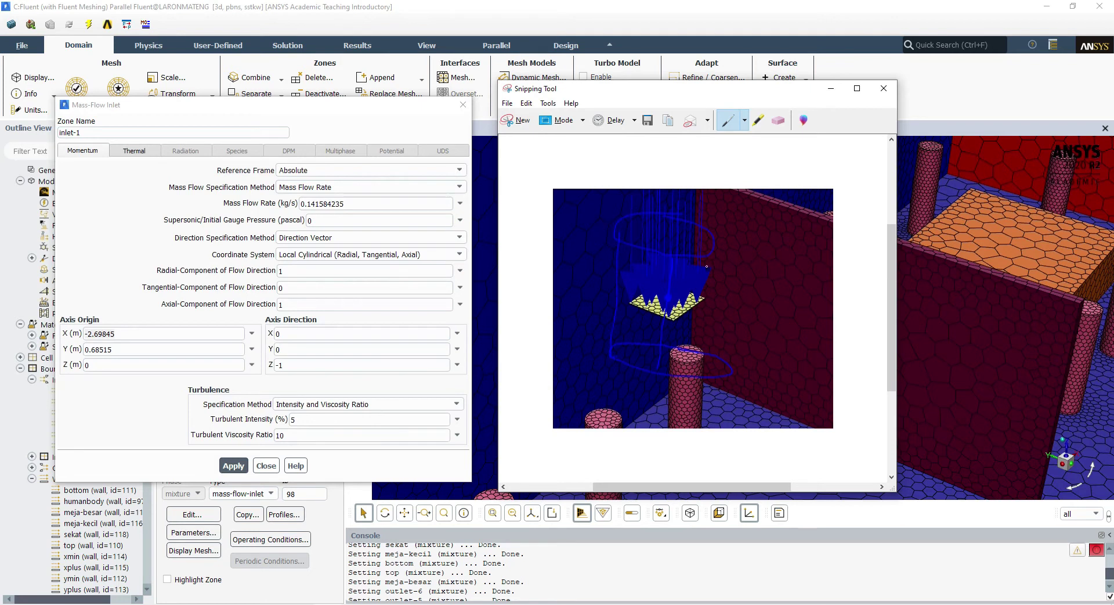
drag(720, 240, 723, 371)
drag(675, 238, 665, 320)
drag(656, 360, 666, 358)
drag(678, 240, 672, 243)
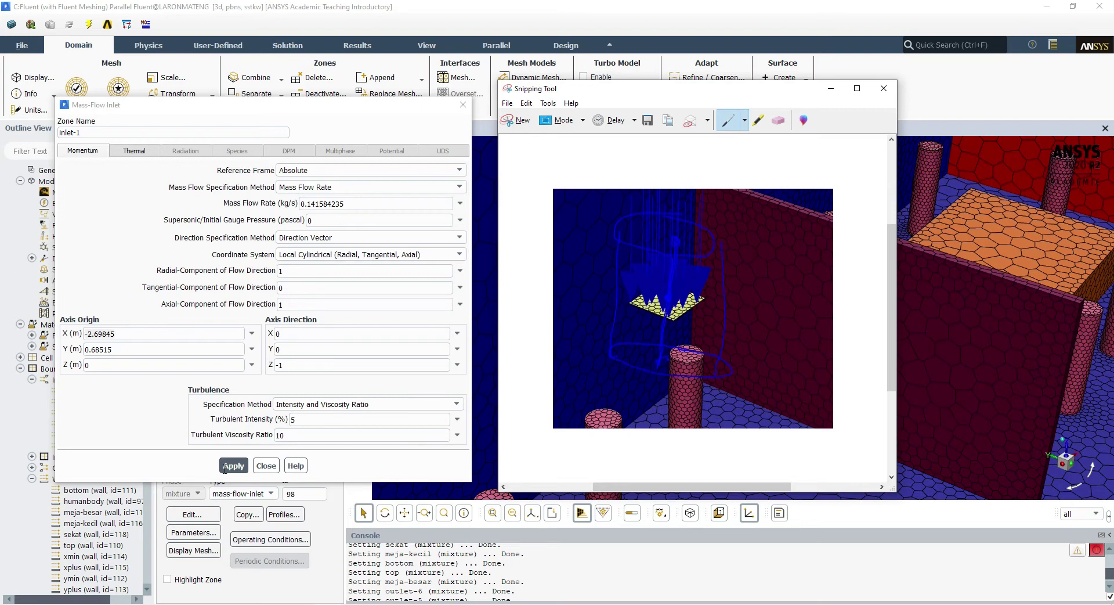
drag(648, 348, 654, 364)
Draw an upward arrow labelled +Z beside the snip and compare it with the Z axis direction of inlet-1.
mouse_move(838, 315)
mouse_down()
mouse_move(840, 264)
mouse_move(834, 274)
mouse_up()
mouse_move(845, 260)
mouse_down()
mouse_move(867, 294)
mouse_move(850, 293)
mouse_up()
drag(847, 289, 854, 289)
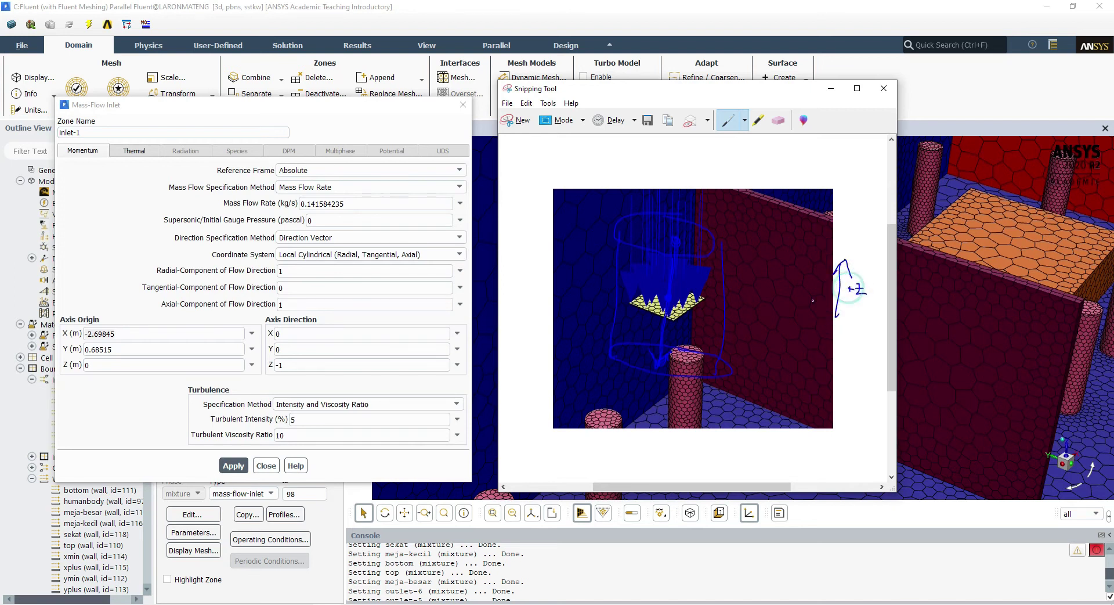
click(284, 364)
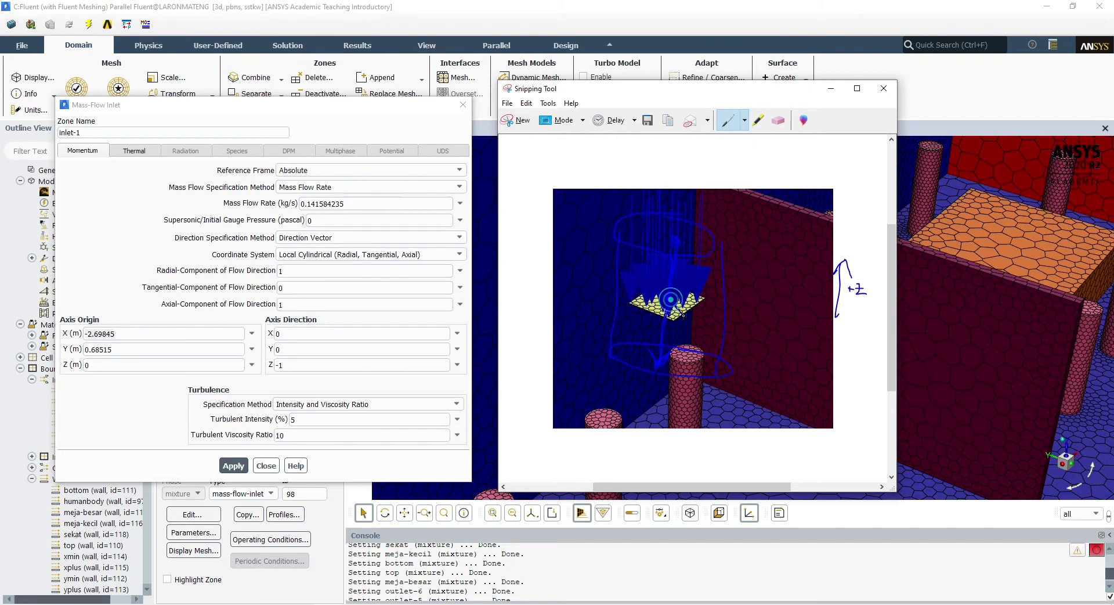
Sketch the flow arrows leaving the diffuser's centre on the snip and circle the label of the outward arrow.
drag(694, 323, 699, 337)
drag(678, 312, 680, 323)
mouse_move(712, 296)
mouse_down()
mouse_move(708, 312)
mouse_move(736, 305)
mouse_move(748, 317)
mouse_move(752, 307)
mouse_up()
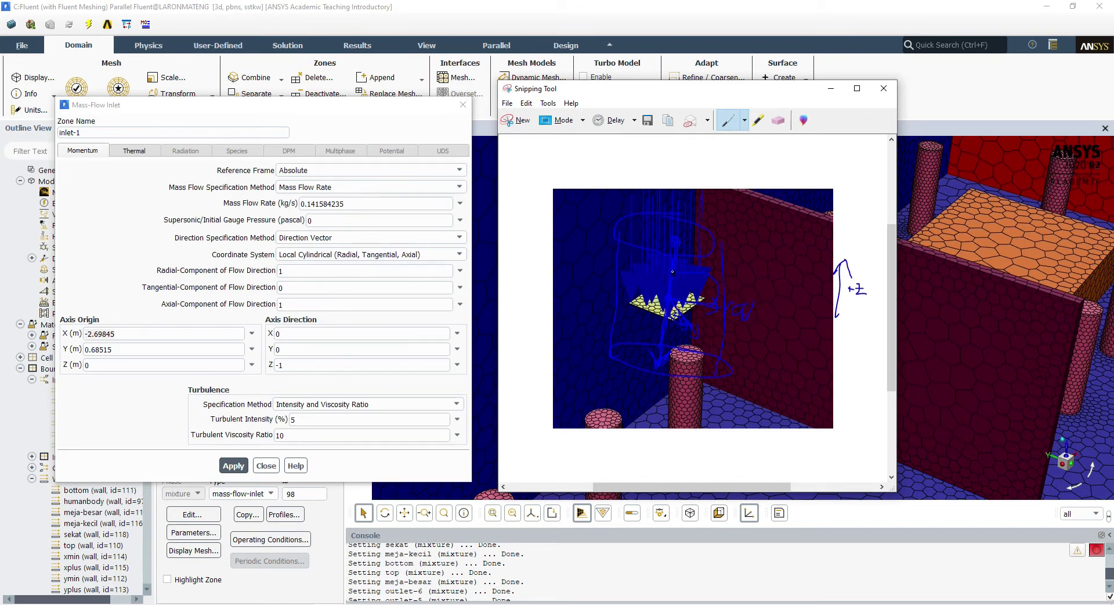
drag(607, 288, 687, 313)
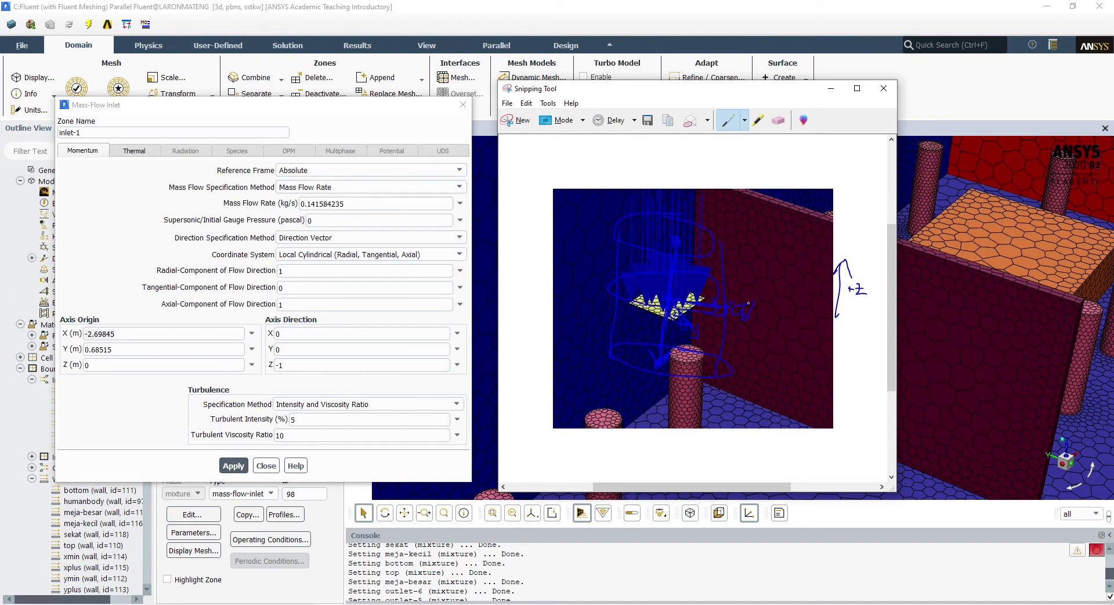
drag(751, 296, 723, 311)
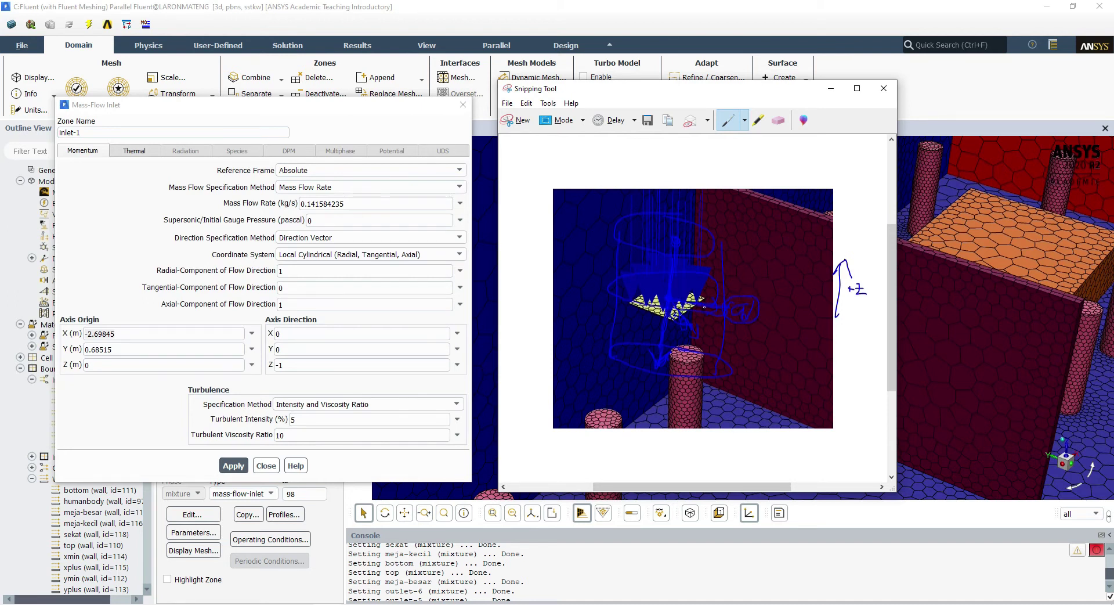
click(666, 297)
click(656, 345)
click(703, 304)
click(707, 280)
click(715, 283)
click(661, 333)
click(662, 332)
click(669, 297)
mouse_move(648, 323)
mouse_down()
mouse_move(648, 334)
mouse_move(652, 316)
mouse_up()
click(672, 300)
click(665, 300)
Sketch a velocity triangle over the snip's lower corner with Vrad = 1, Vax = 1 and a diagonal resultant arrow.
mouse_move(777, 434)
mouse_down()
mouse_move(778, 392)
mouse_move(844, 399)
mouse_move(850, 381)
mouse_up()
mouse_move(849, 390)
mouse_down()
mouse_move(859, 400)
mouse_move(864, 388)
mouse_move(861, 400)
mouse_up()
mouse_move(773, 428)
mouse_down()
mouse_move(784, 429)
mouse_move(785, 474)
mouse_move(755, 454)
mouse_move(732, 470)
mouse_up()
drag(868, 398, 877, 407)
mouse_move(783, 398)
mouse_down()
mouse_move(846, 448)
mouse_move(834, 458)
mouse_up()
mouse_move(801, 400)
mouse_down()
mouse_move(798, 414)
mouse_move(811, 408)
mouse_up()
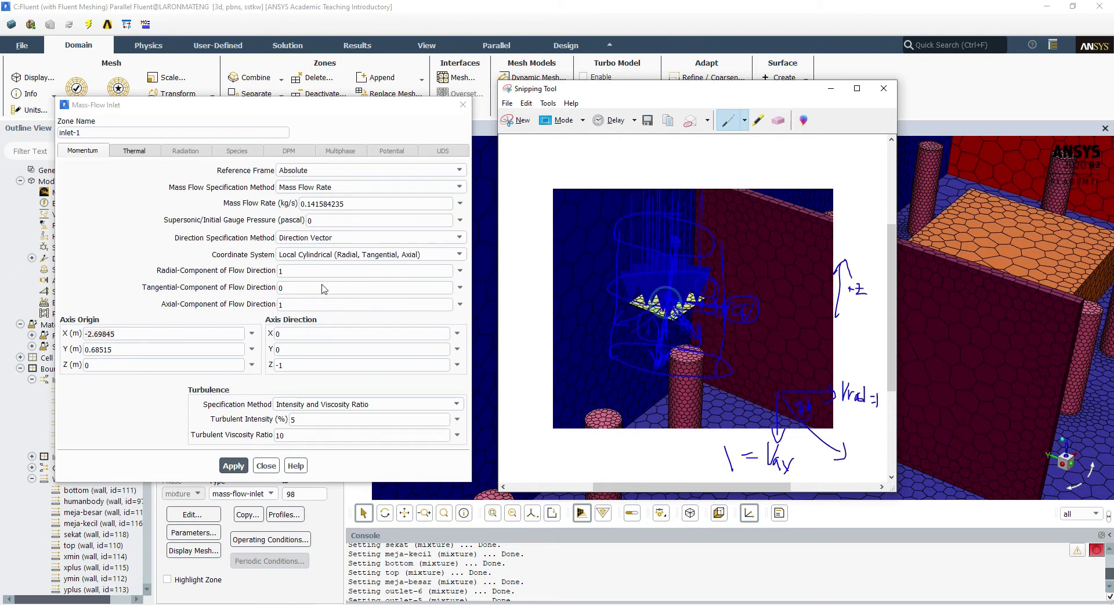
Sketch circular strokes around the cylinder's axis on the snip to illustrate the tangential flow direction.
click(278, 304)
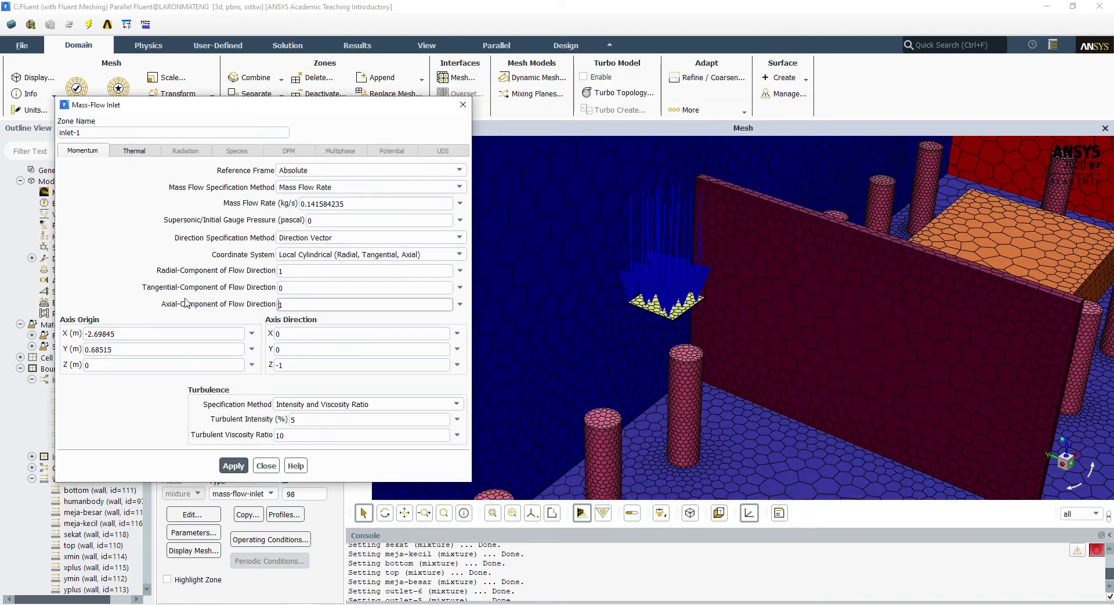
key(alt+Tab)
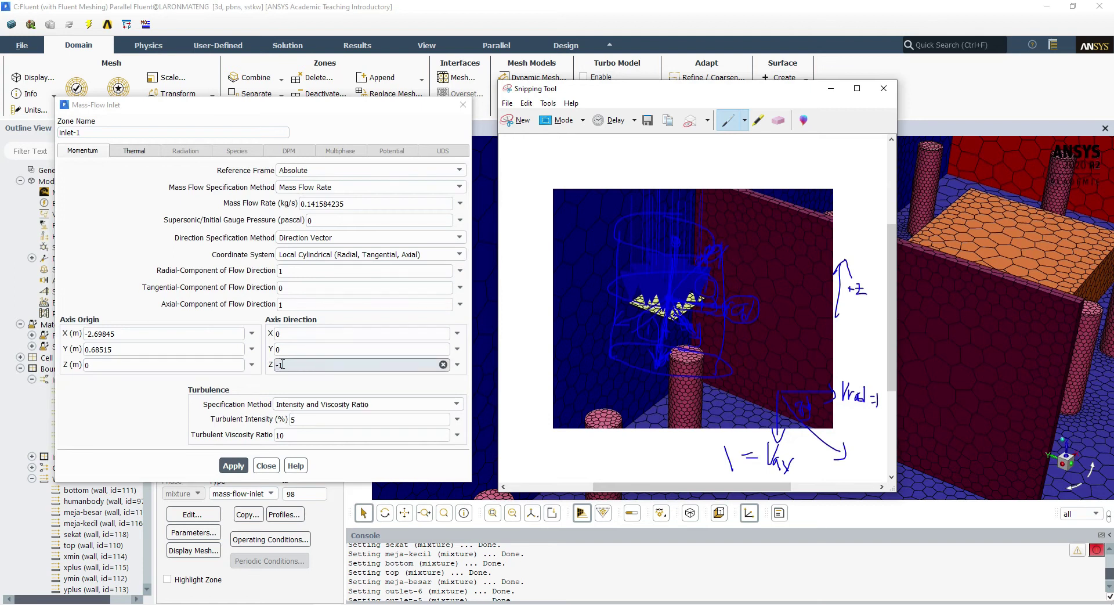
click(671, 300)
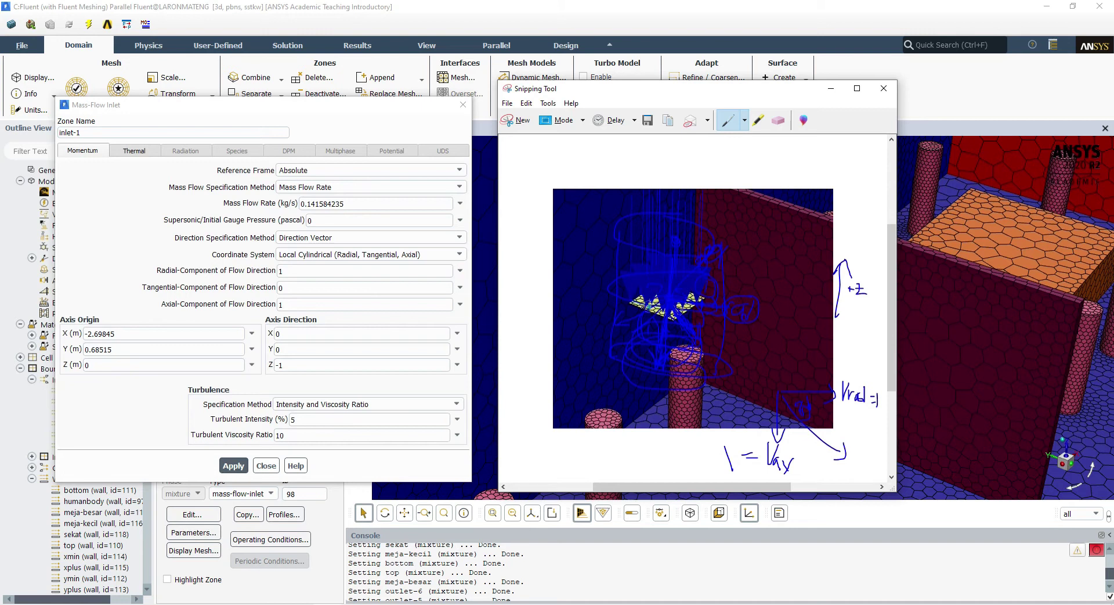
Review the tangential, axial and radial flow direction components of inlet-1 and close its settings.
double_click(283, 287)
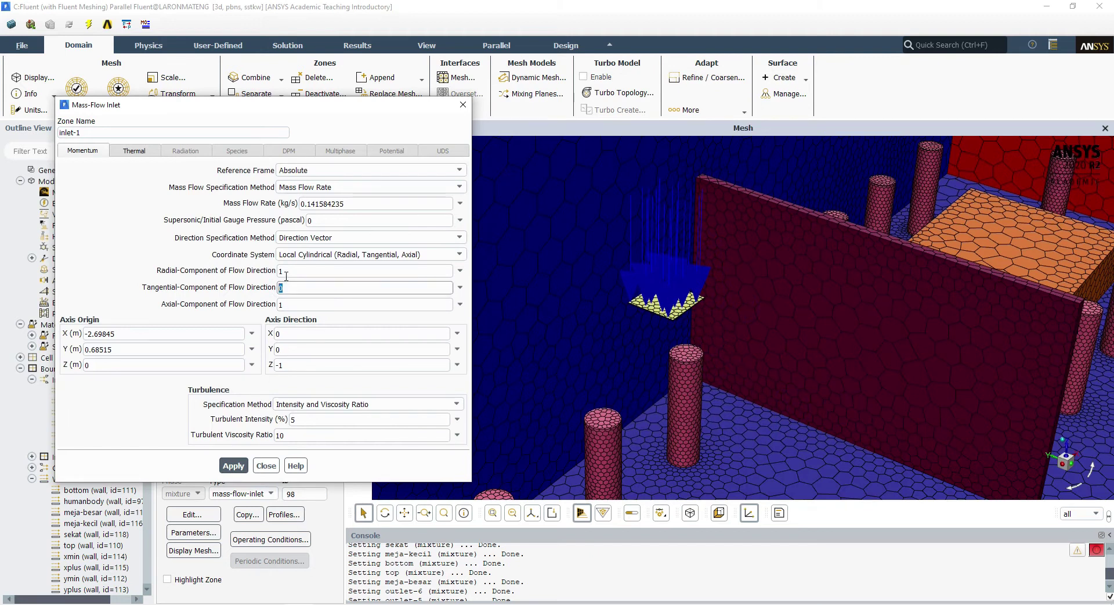
double_click(282, 304)
double_click(289, 271)
double_click(290, 303)
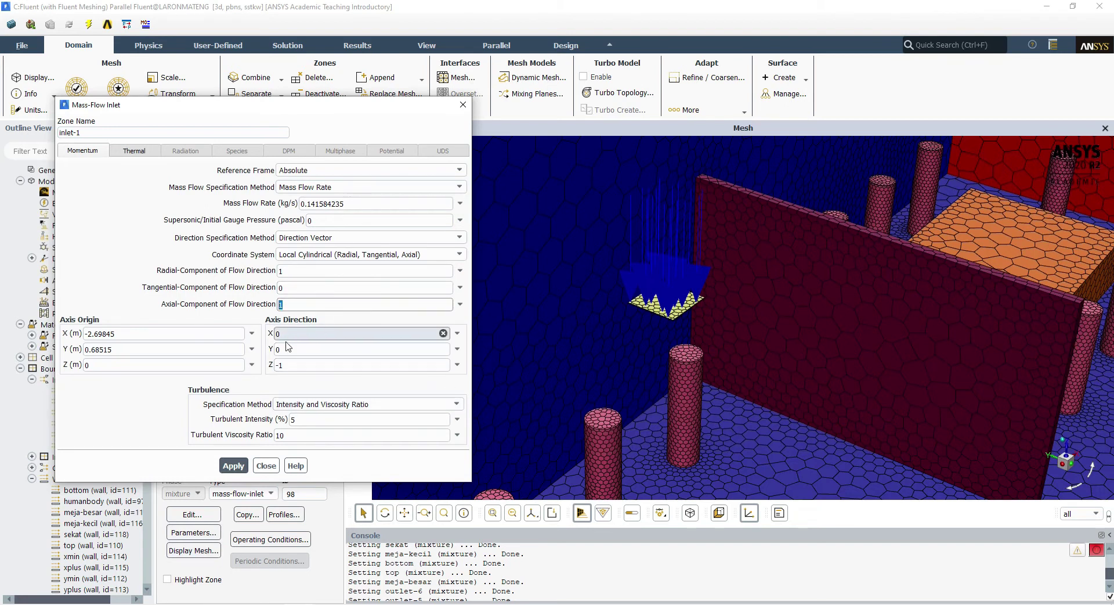
click(264, 465)
Open the mass-flow settings of inlet-2, review its X and Y axis origin, and close them.
click(230, 212)
double_click(231, 212)
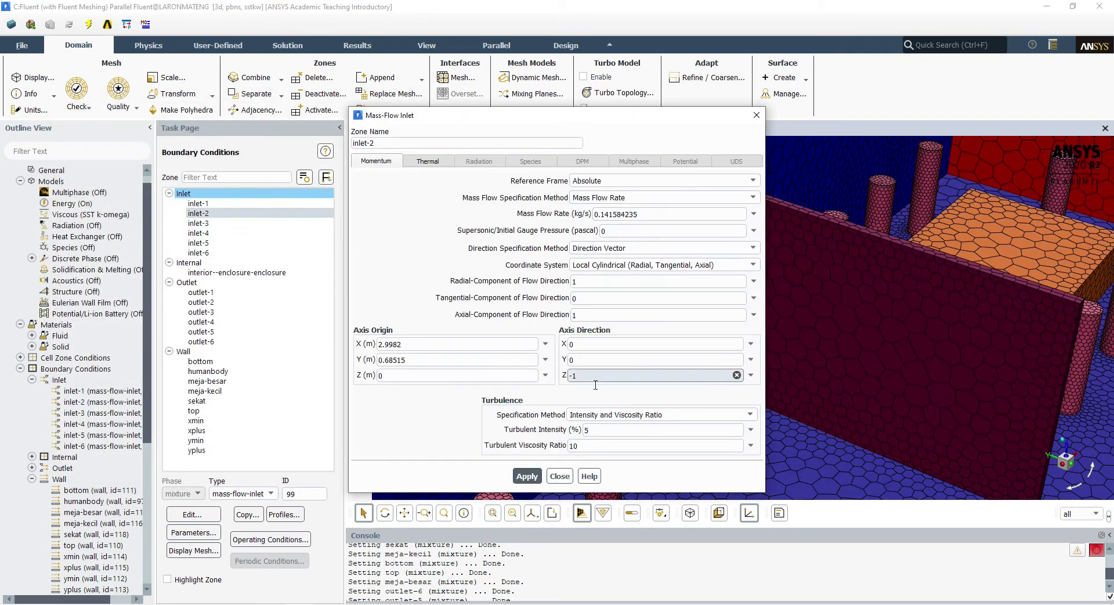
double_click(418, 344)
double_click(429, 360)
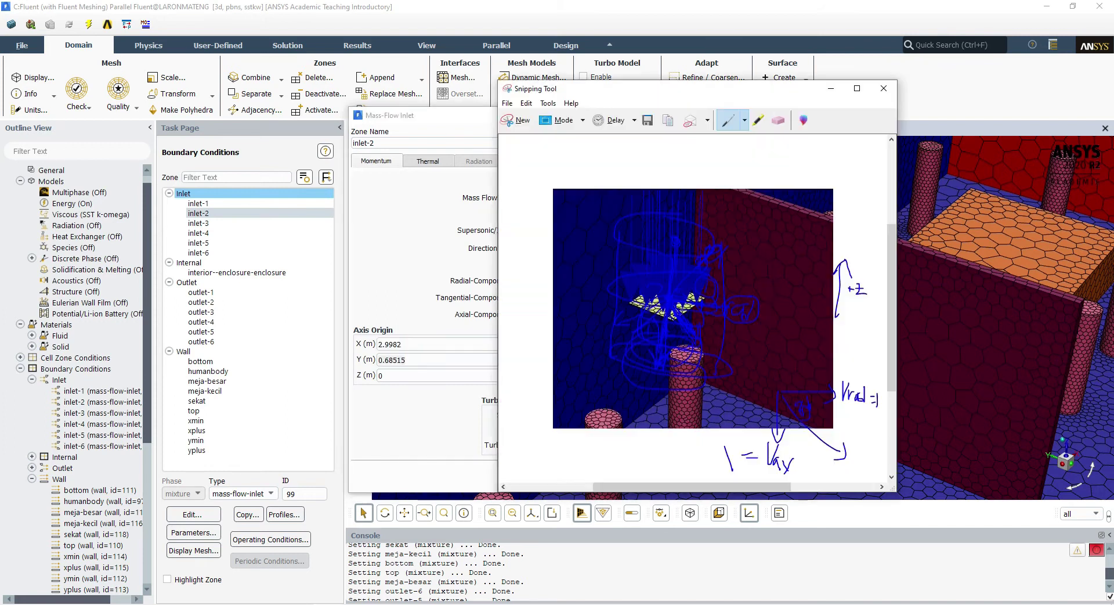
click(559, 476)
Review the pressure outlet settings of outlet-1 and inspect the outlets in the room mesh.
click(203, 291)
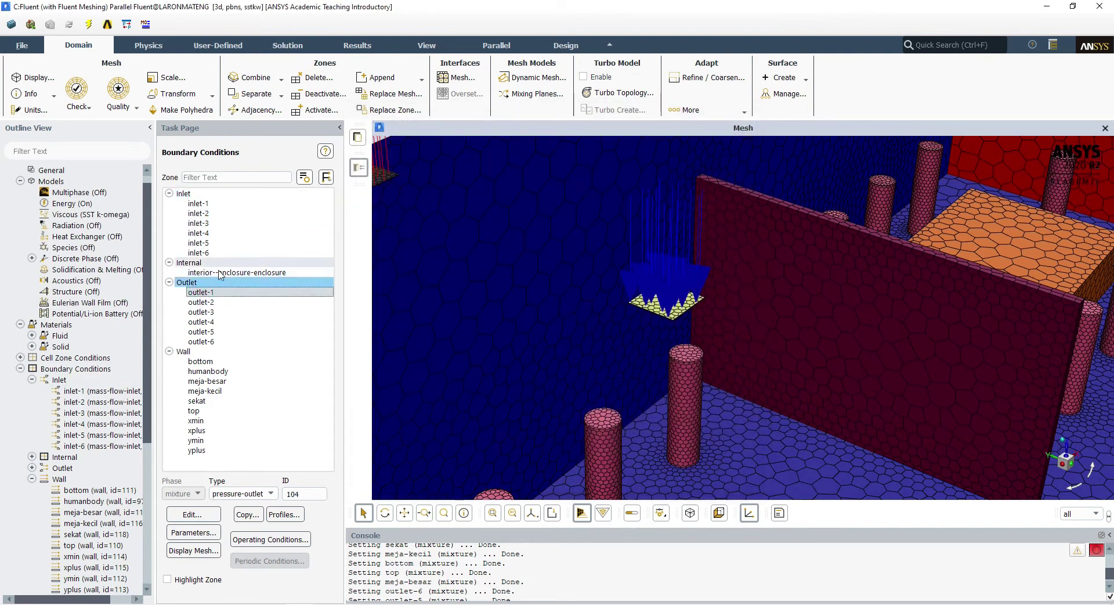
click(224, 272)
click(221, 292)
click(227, 293)
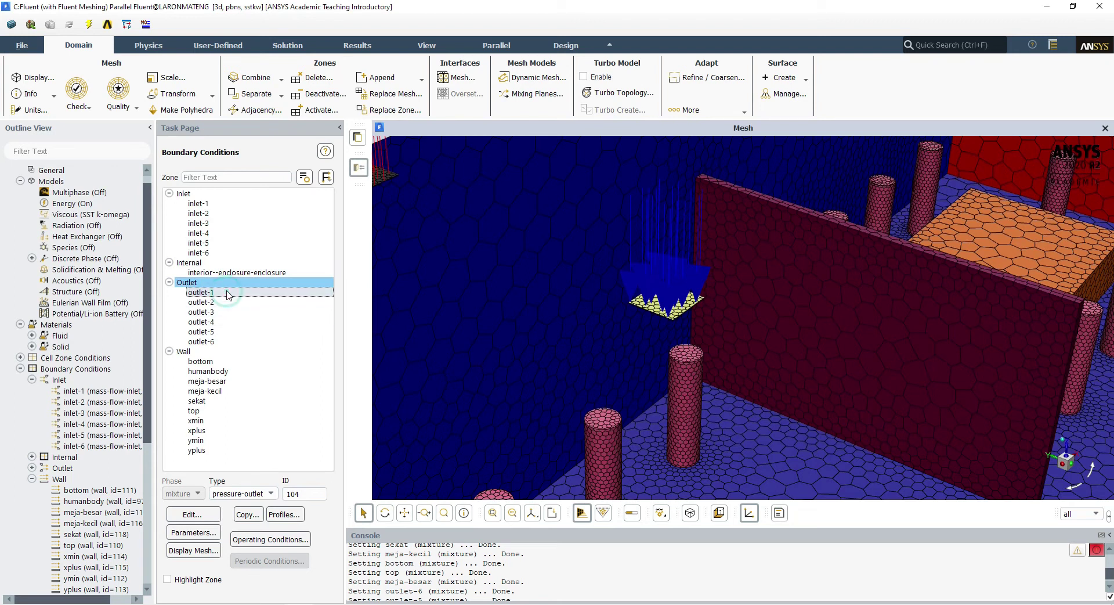
double_click(226, 293)
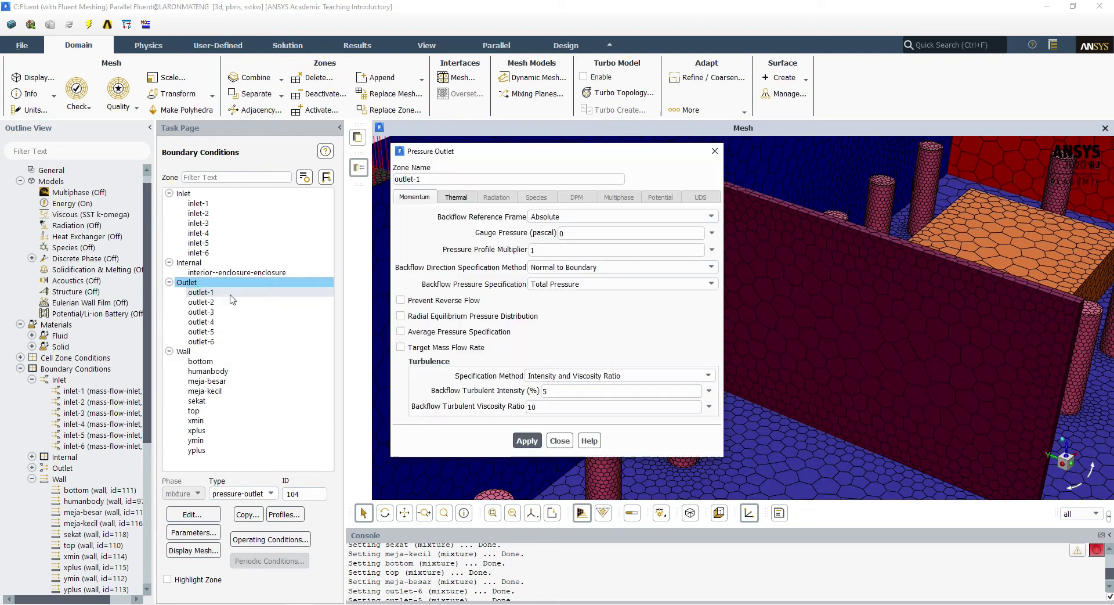
click(716, 150)
scroll(462, 316, down, 6)
scroll(484, 294, up, 5)
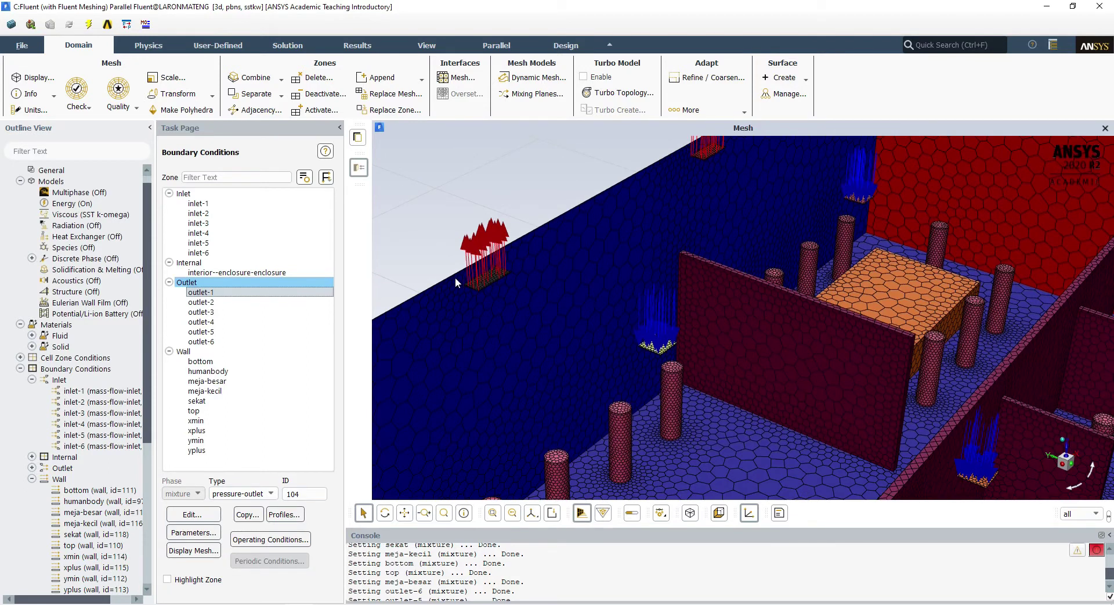
Review the thermal and momentum conditions of the bottom wall, then close its settings.
click(211, 332)
click(231, 362)
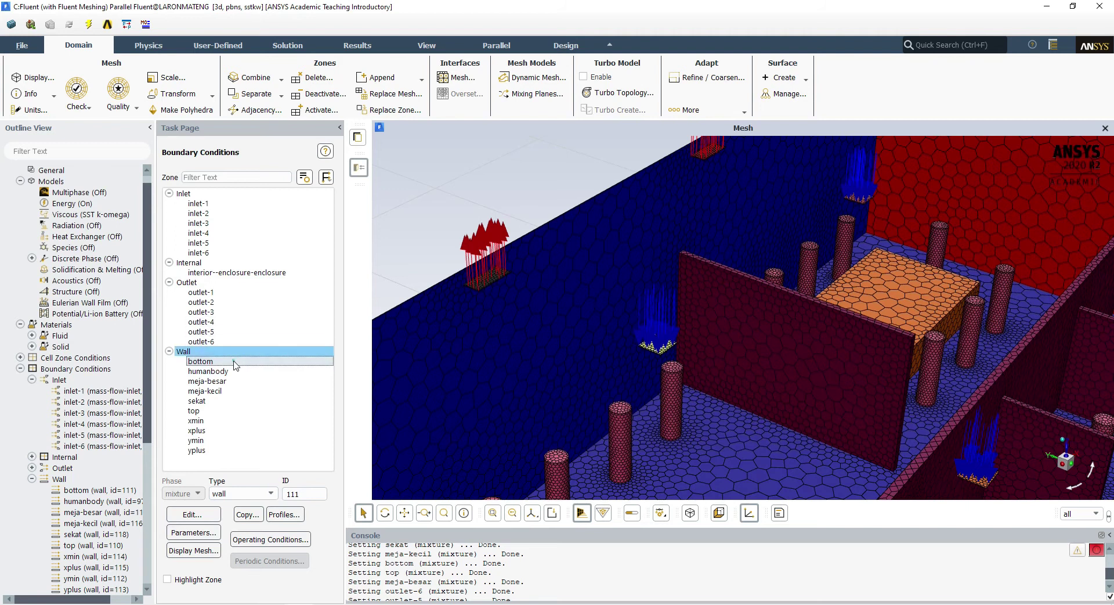
click(233, 360)
click(430, 222)
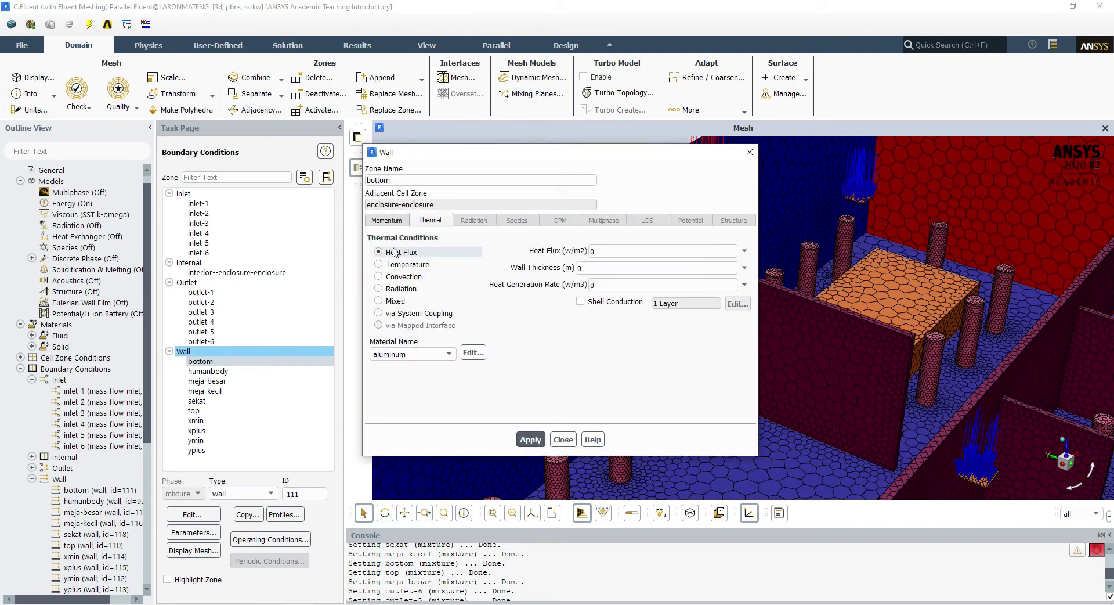
click(381, 221)
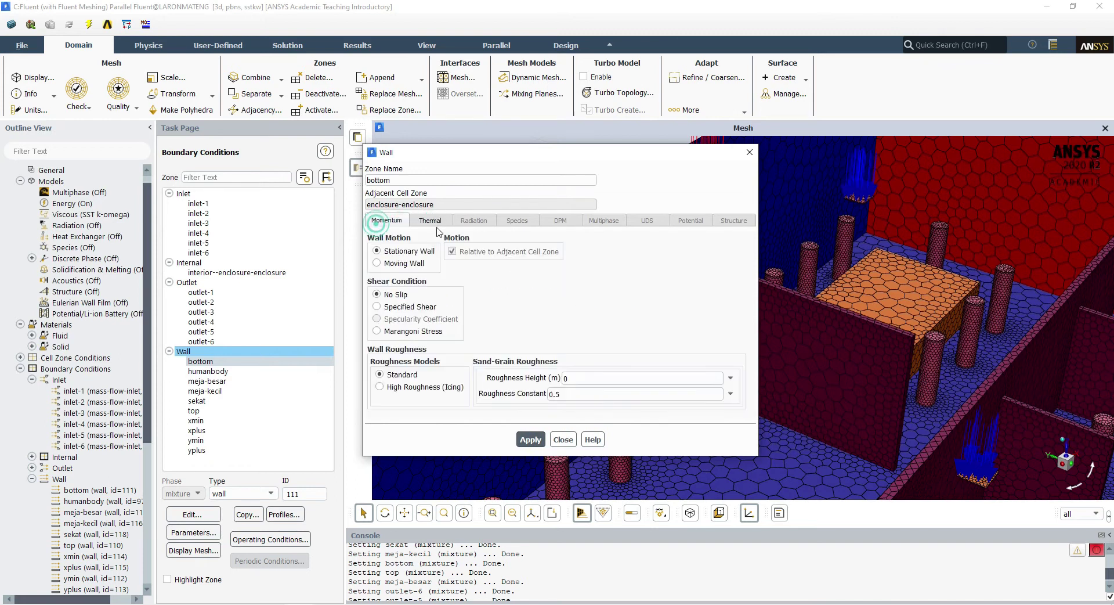
click(432, 221)
drag(752, 336, 848, 432)
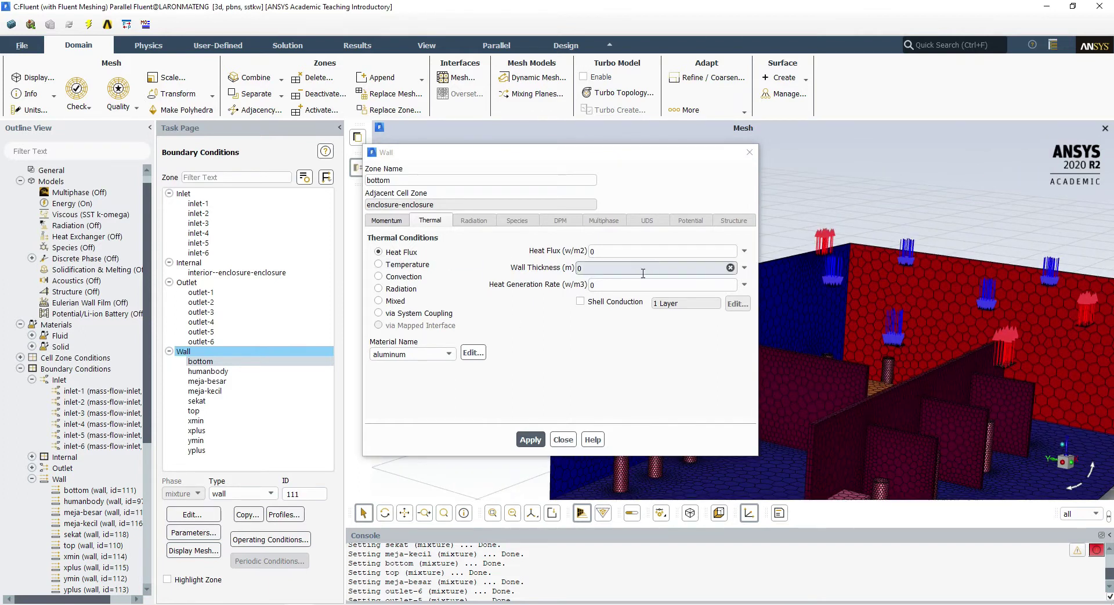
click(563, 439)
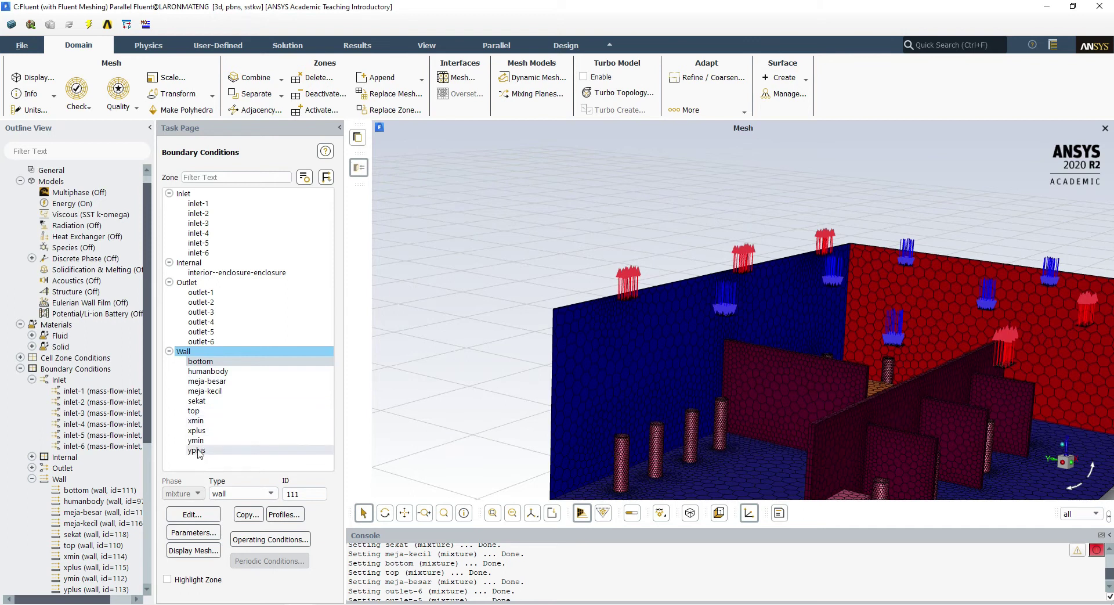
Go through the remaining room wall zones in the boundary list, including top, xplus and sekat.
click(194, 410)
key(Down)
key(Down)
key(Down)
key(Down)
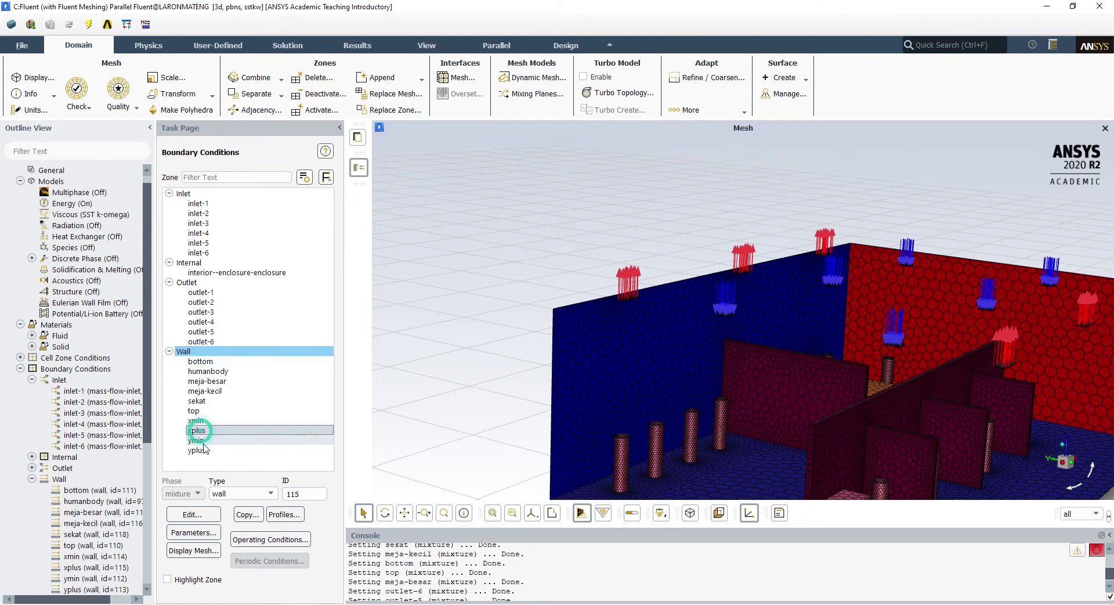
click(205, 400)
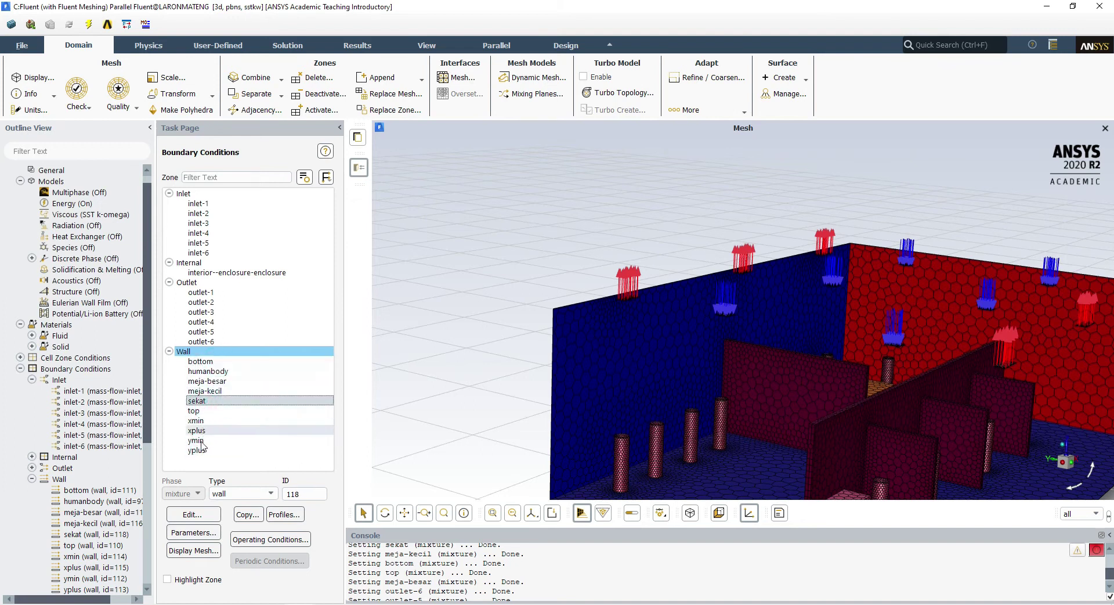
Open the thermal conditions of the humanbody wall and compare its heat flux with the Human Body notes in Notepad's data.txt.
double_click(208, 370)
click(387, 224)
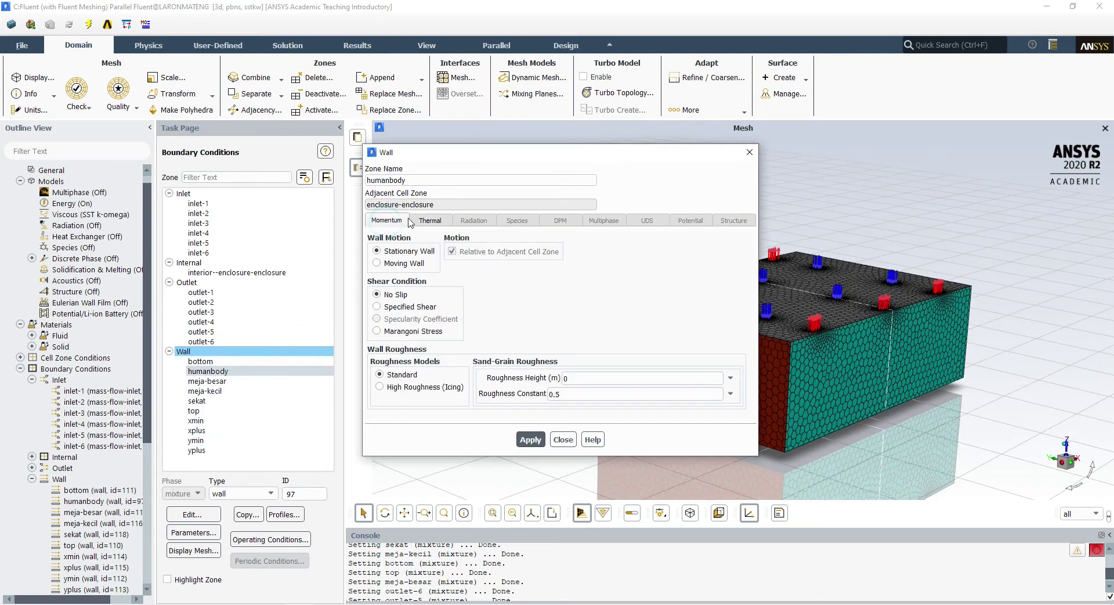
click(431, 221)
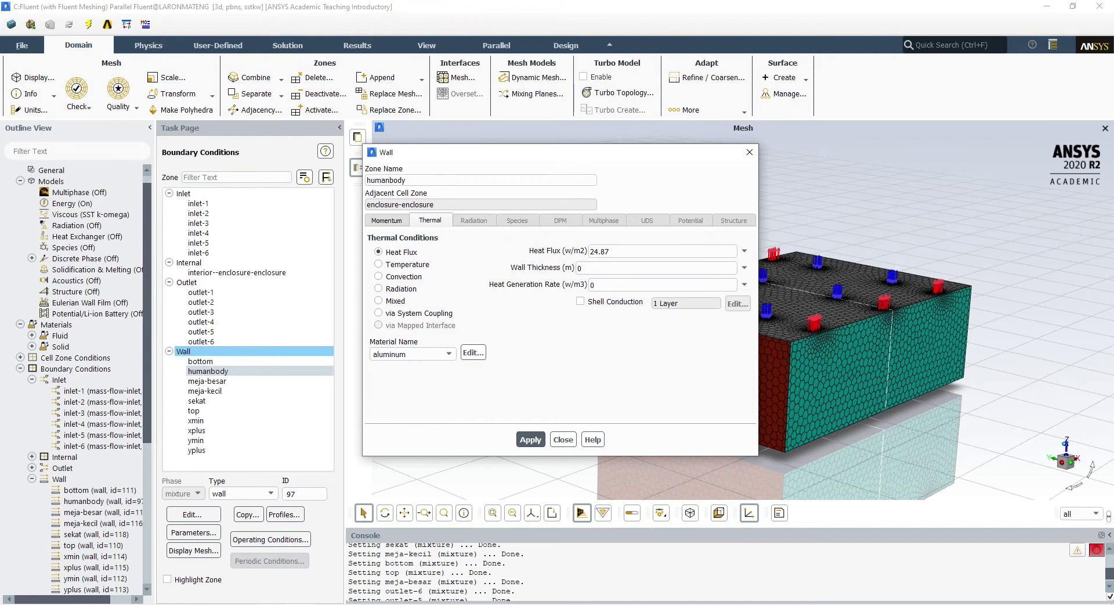
key(alt+Tab)
drag(713, 55, 848, 55)
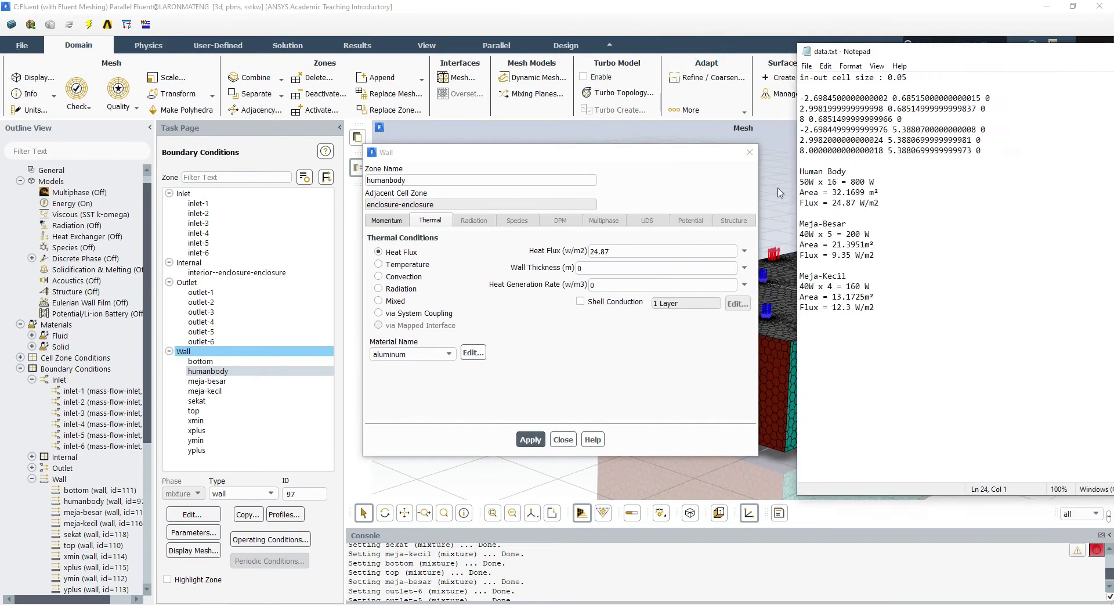
double_click(836, 182)
drag(805, 182, 851, 181)
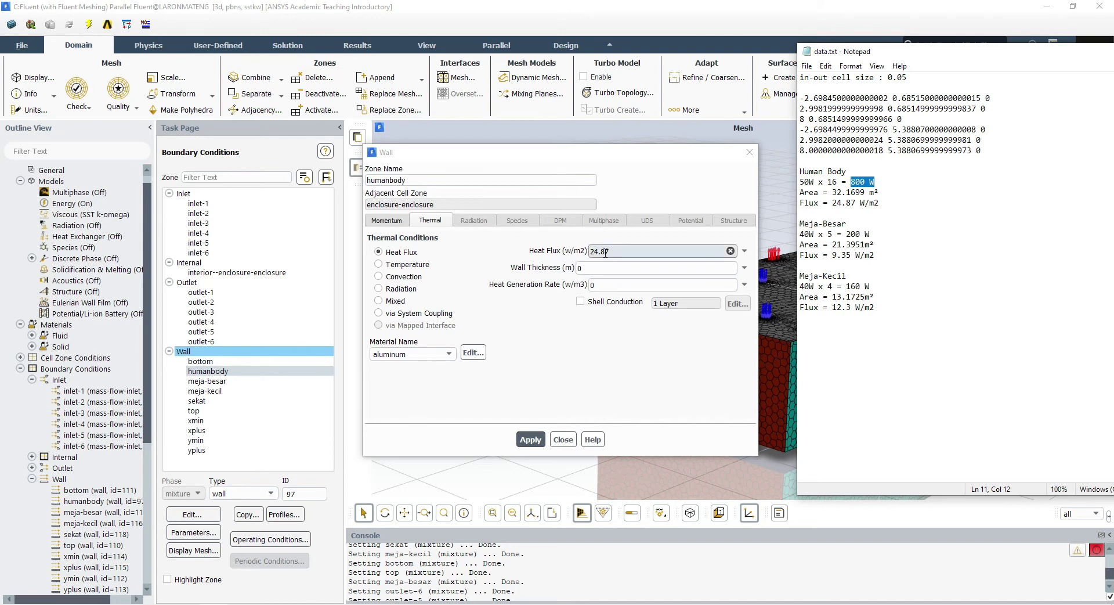
Display only the humanbody surface of the mesh and inspect the cylinders up close.
drag(665, 155, 440, 209)
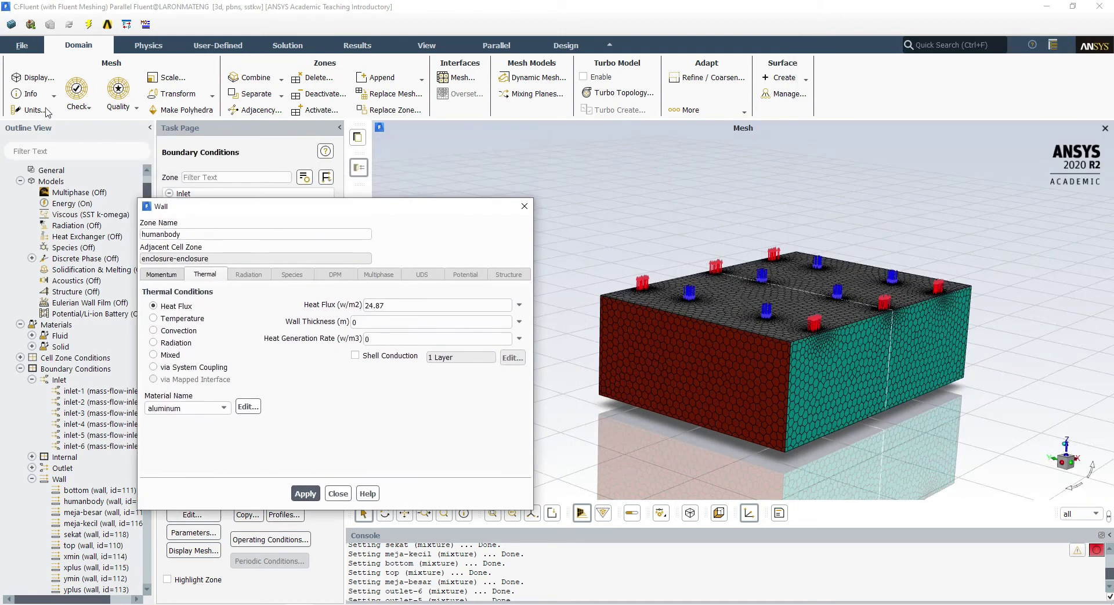
click(31, 79)
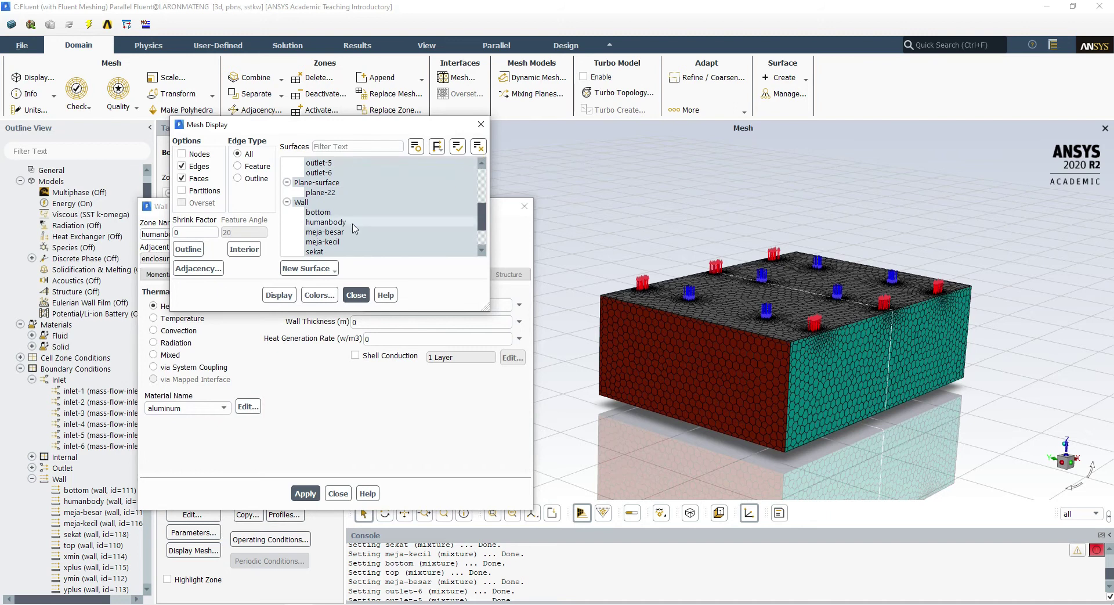
click(478, 146)
click(325, 221)
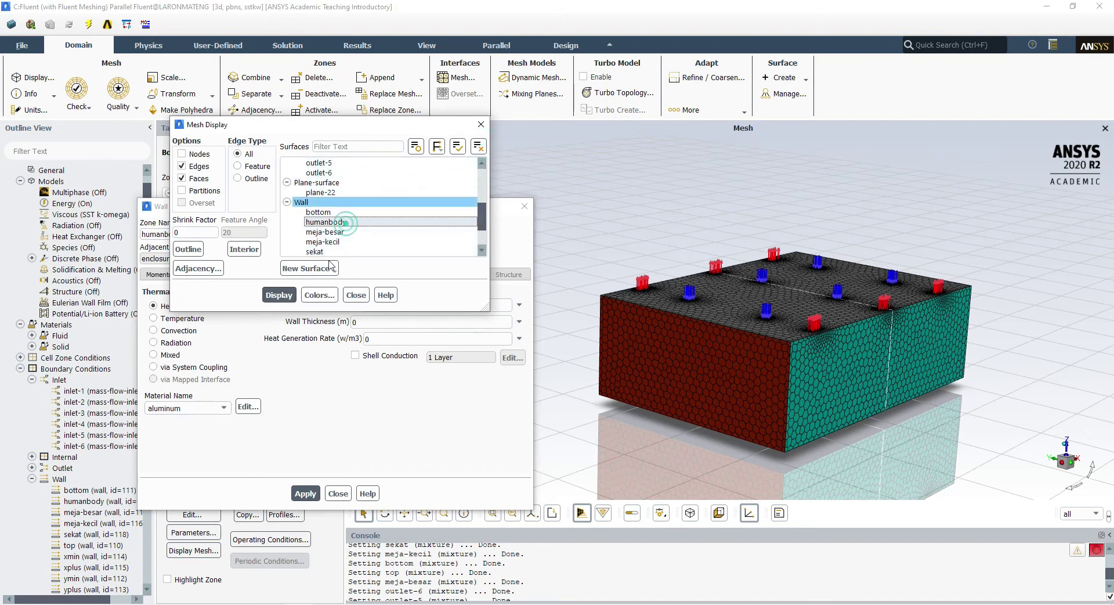
click(279, 295)
scroll(624, 371, up, 2)
middle_drag(633, 361, 601, 356)
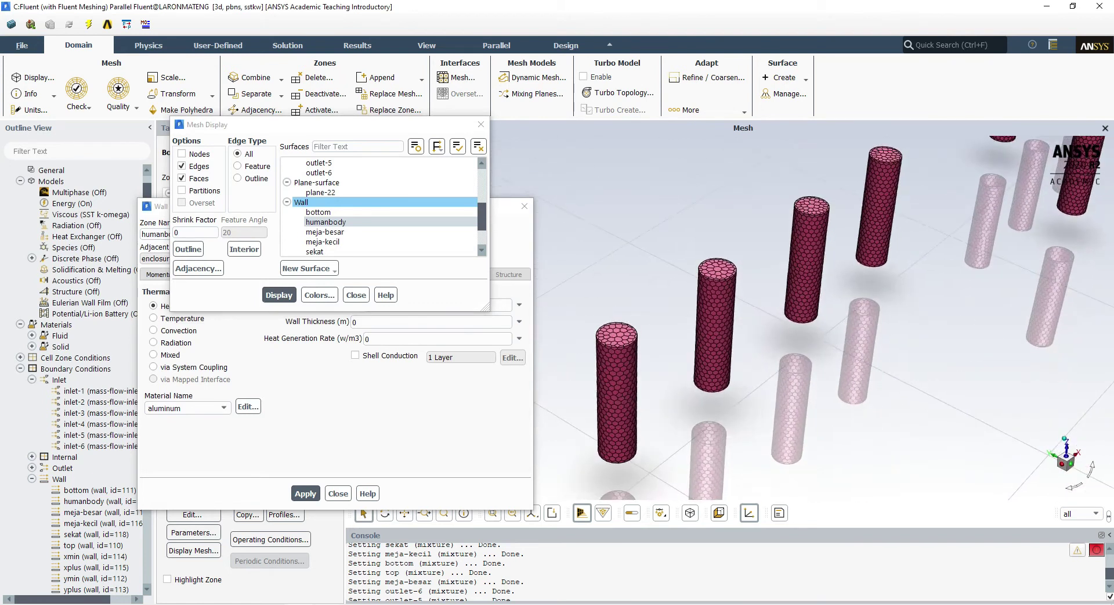
Review the Human Body power, area and flux calculation in the data.txt notes in Notepad.
key(alt+Tab)
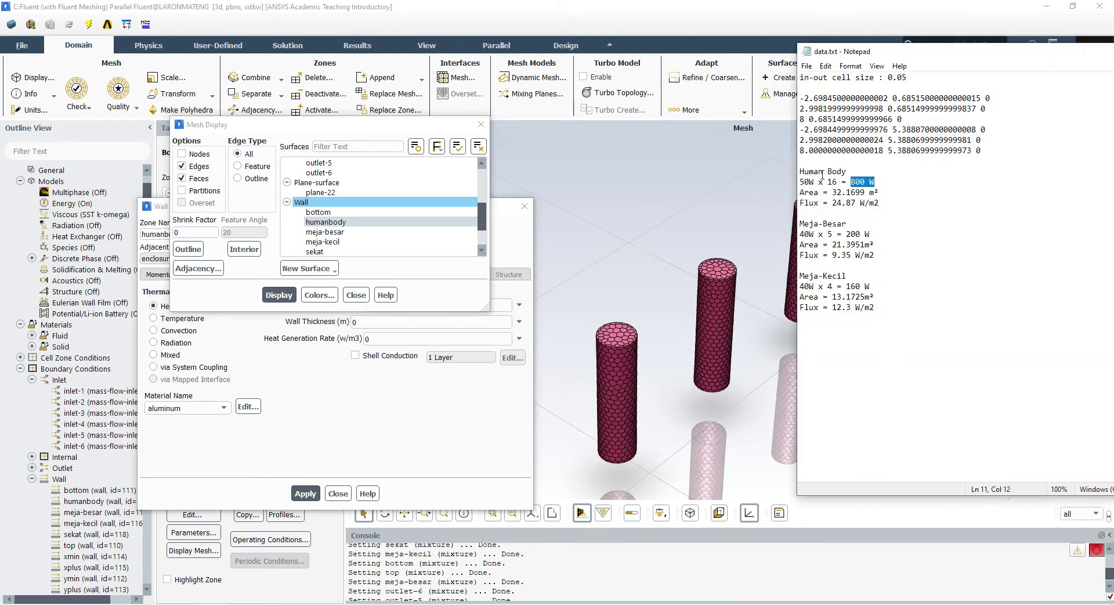
drag(837, 204, 879, 202)
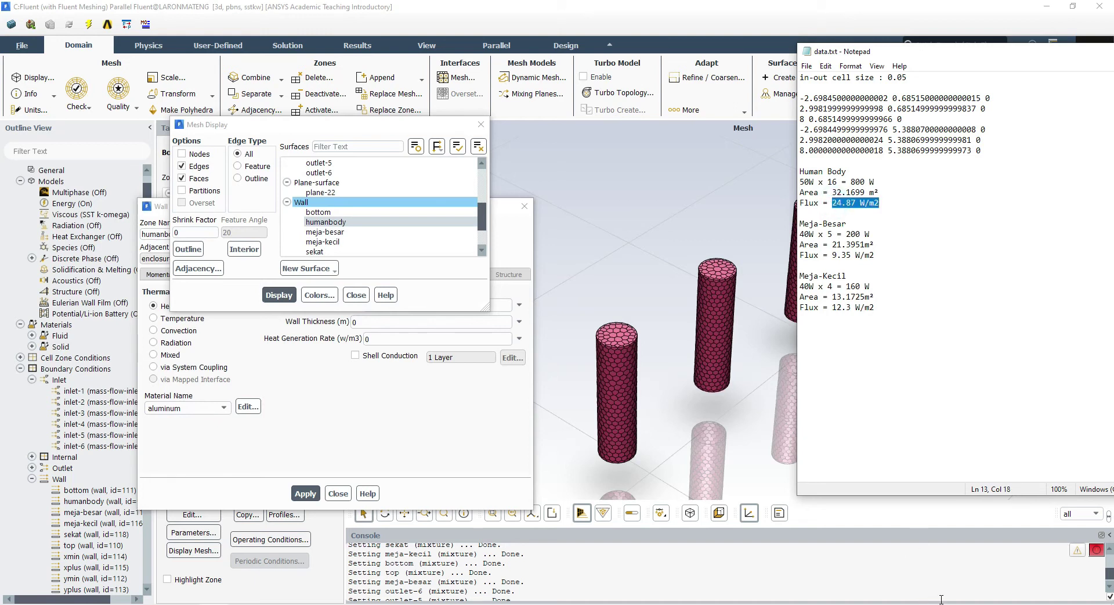
drag(832, 192, 879, 192)
click(923, 215)
mouse_move(865, 182)
mouse_down()
mouse_move(847, 182)
mouse_move(865, 193)
mouse_up()
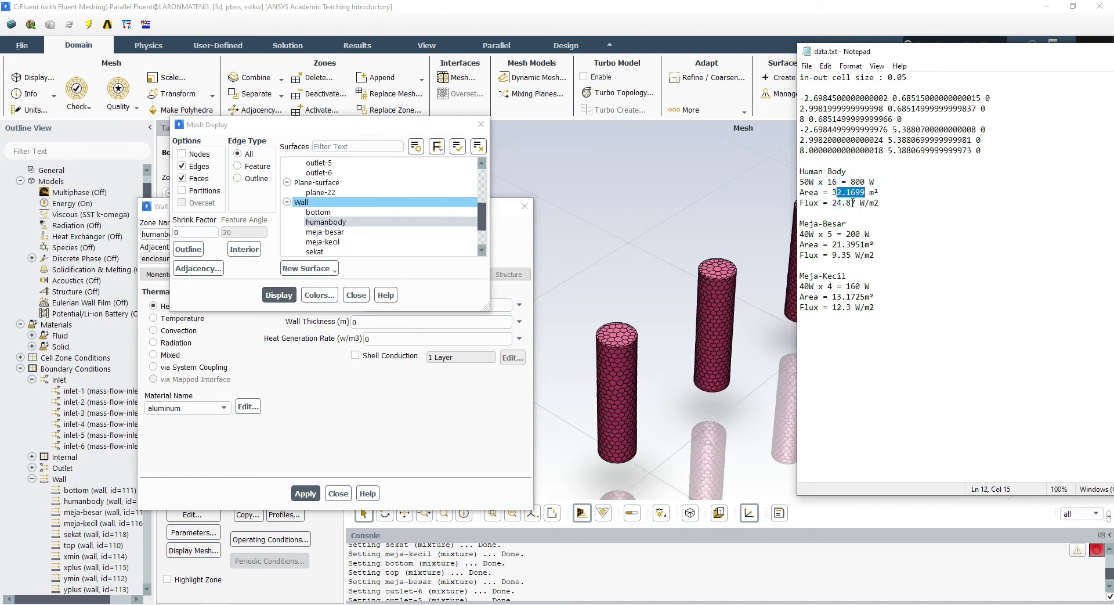
click(853, 203)
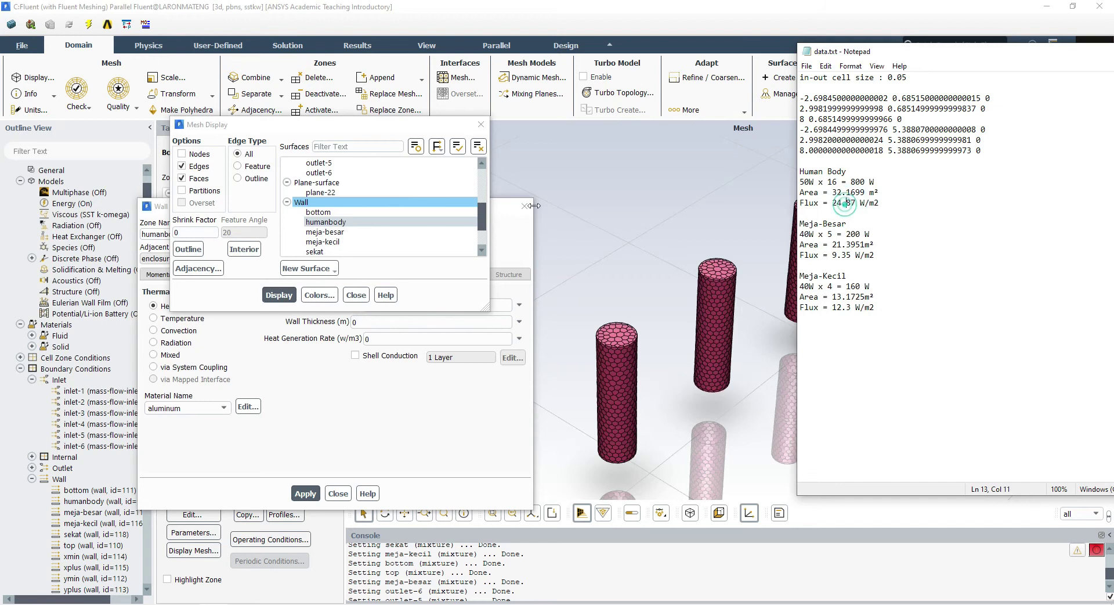
Check the humanbody wall's heat flux against the Human Body and Meja-Besar lines of the notes, and close the mesh display and wall settings.
click(350, 294)
click(399, 306)
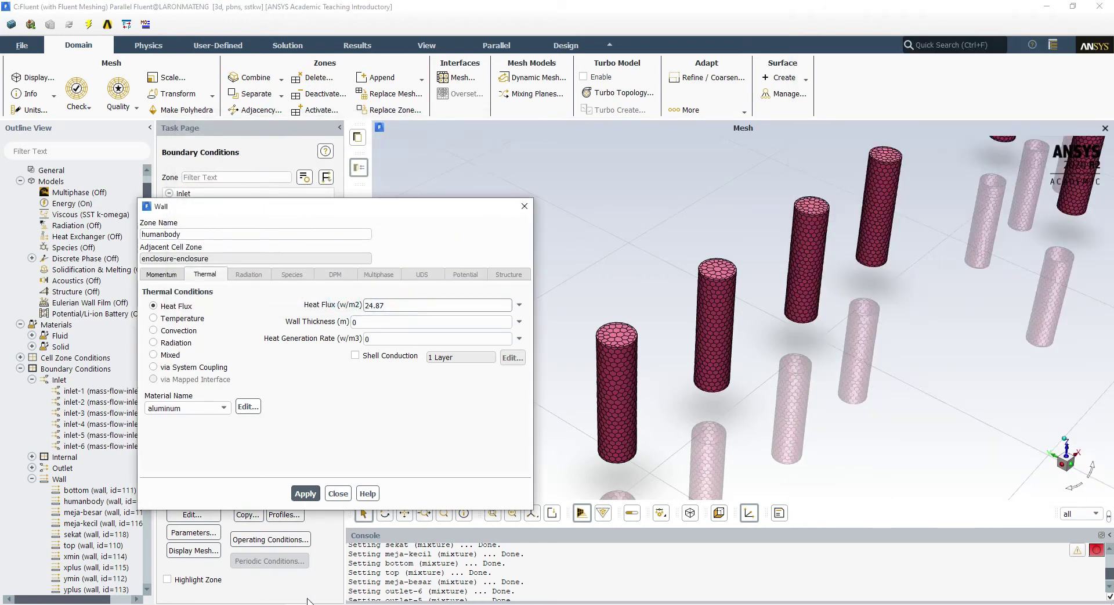
key(alt+Tab)
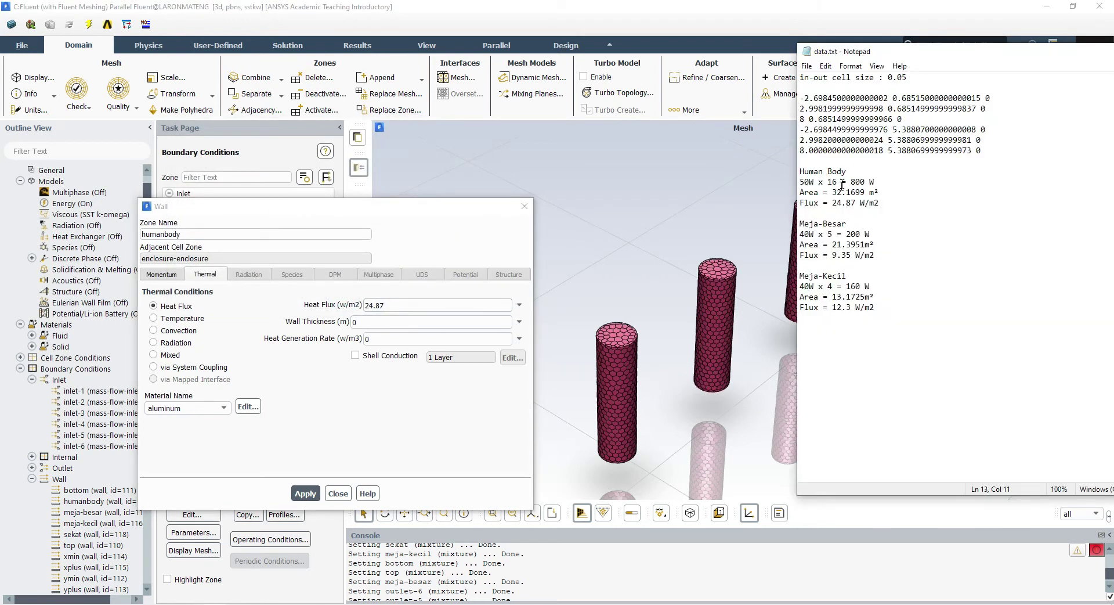
mouse_move(814, 181)
mouse_down()
mouse_move(801, 178)
mouse_move(805, 192)
mouse_up()
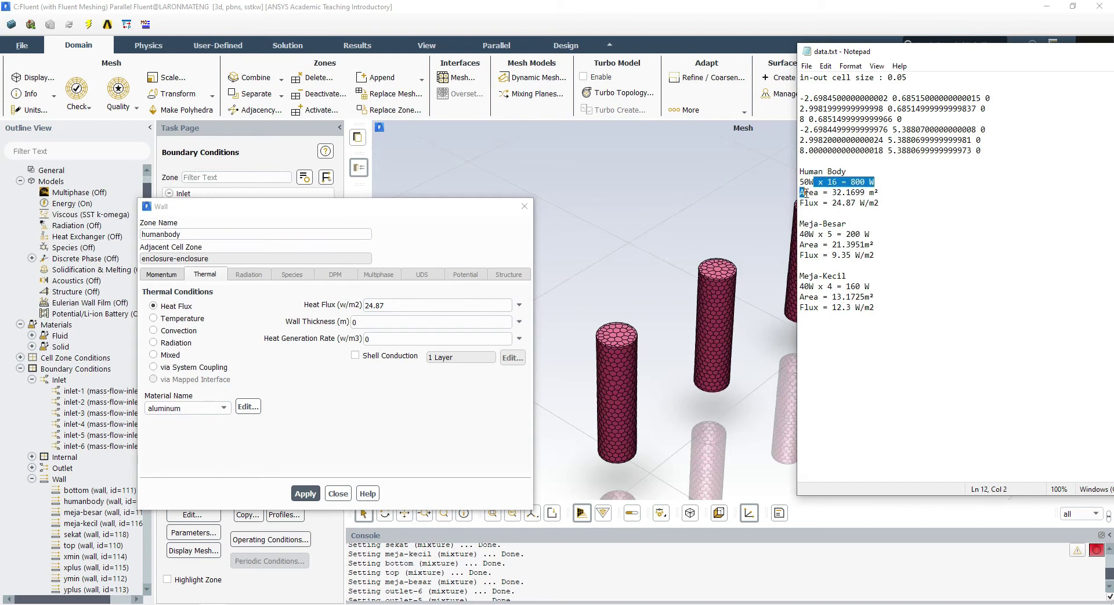
click(821, 218)
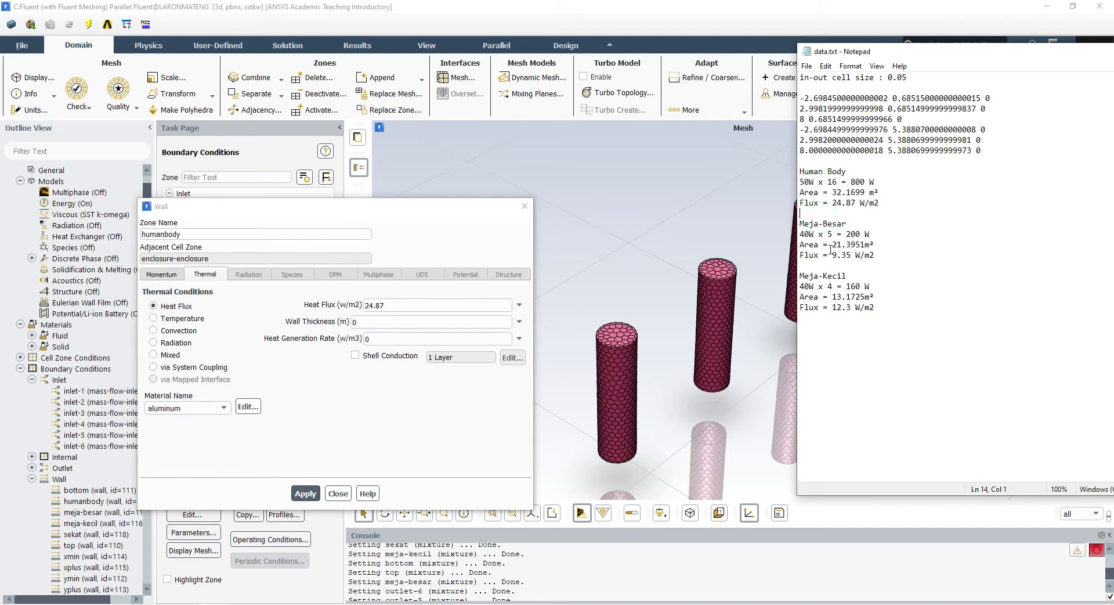
drag(811, 234, 800, 233)
drag(1071, 47, 866, 34)
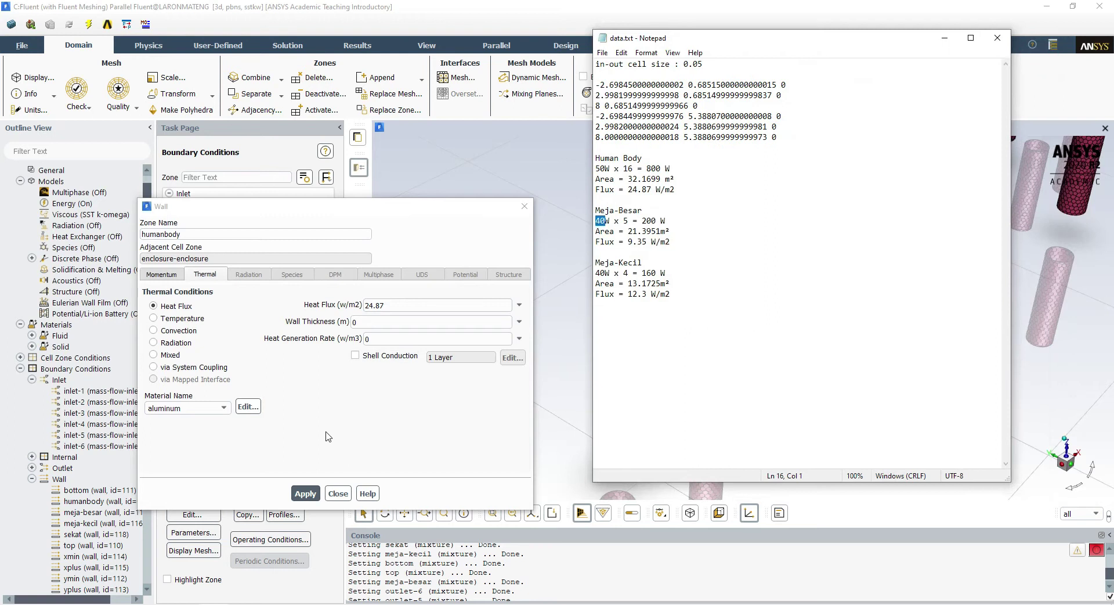
click(340, 493)
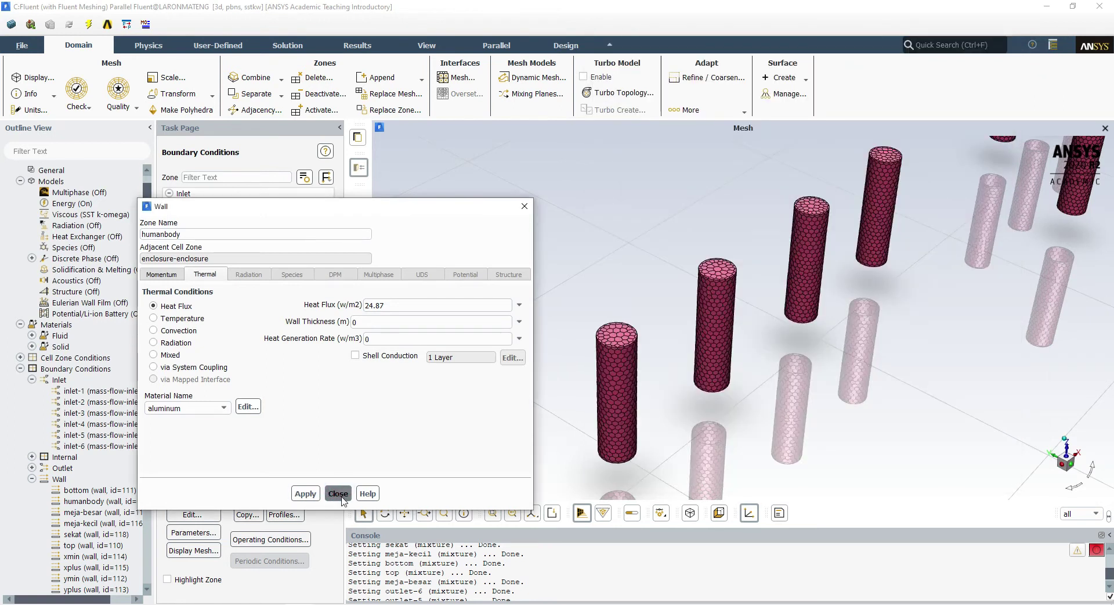
click(338, 494)
Review the thermal heat flux of the meja-besar and meja-kecil walls, checking meja-besar against the notes, and close their settings.
double_click(213, 380)
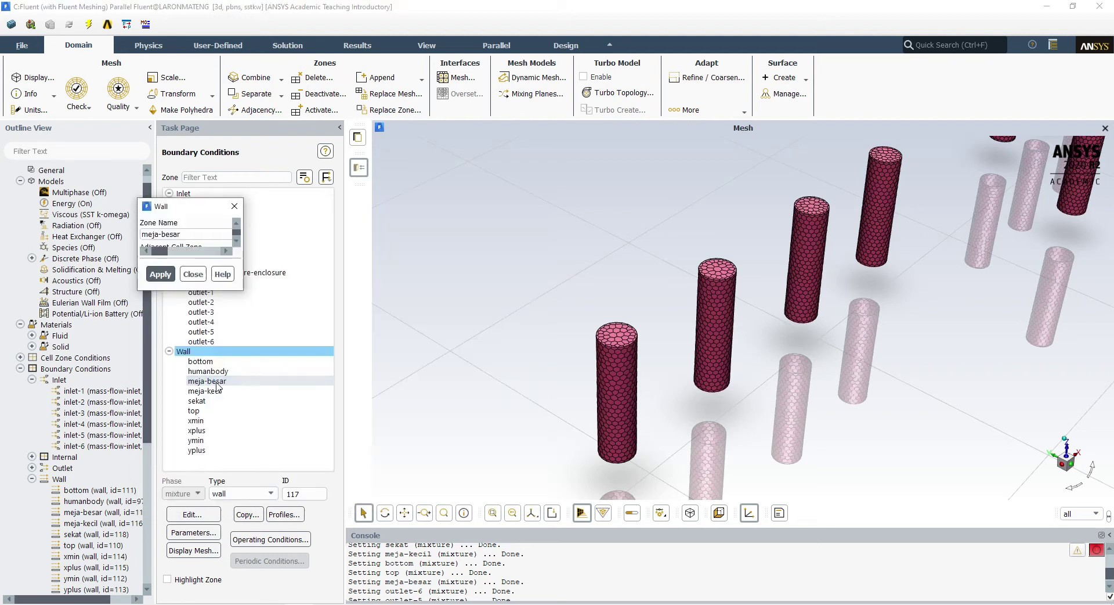
click(162, 274)
click(205, 274)
click(403, 305)
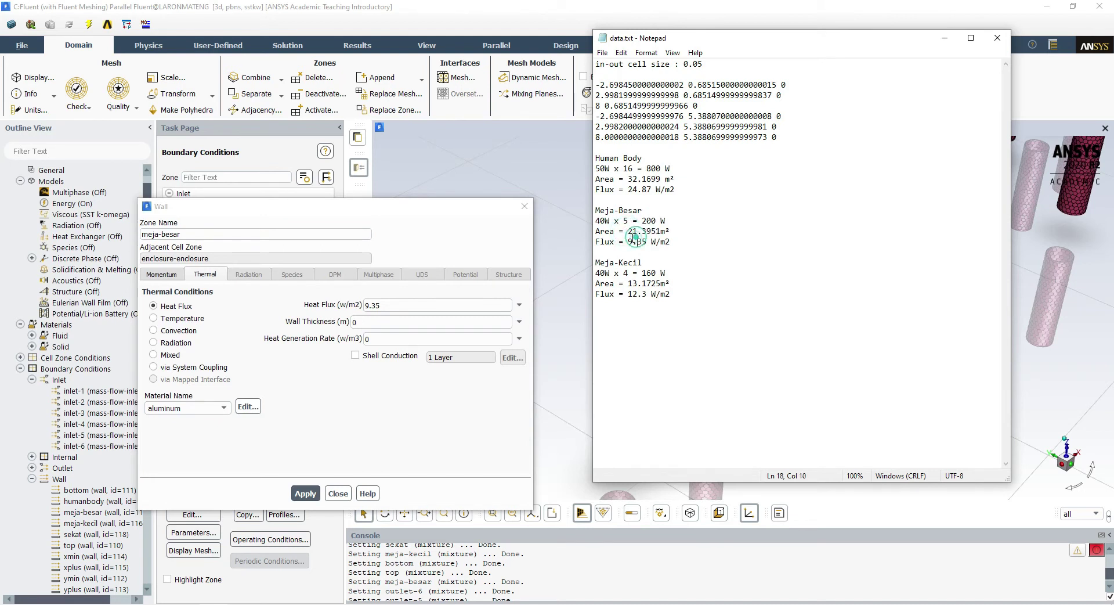
click(338, 493)
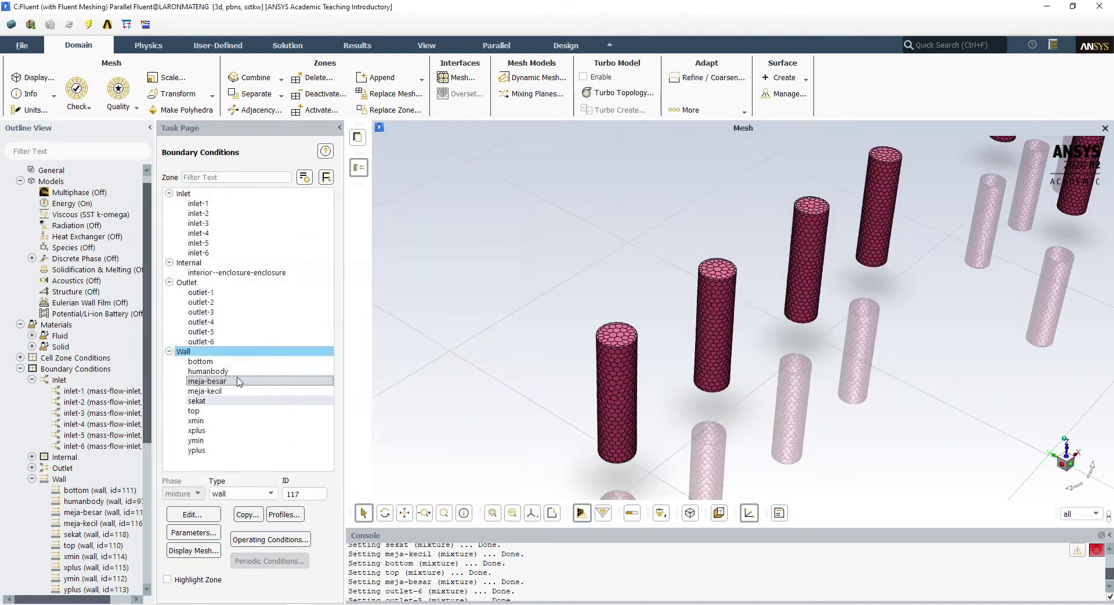
double_click(219, 454)
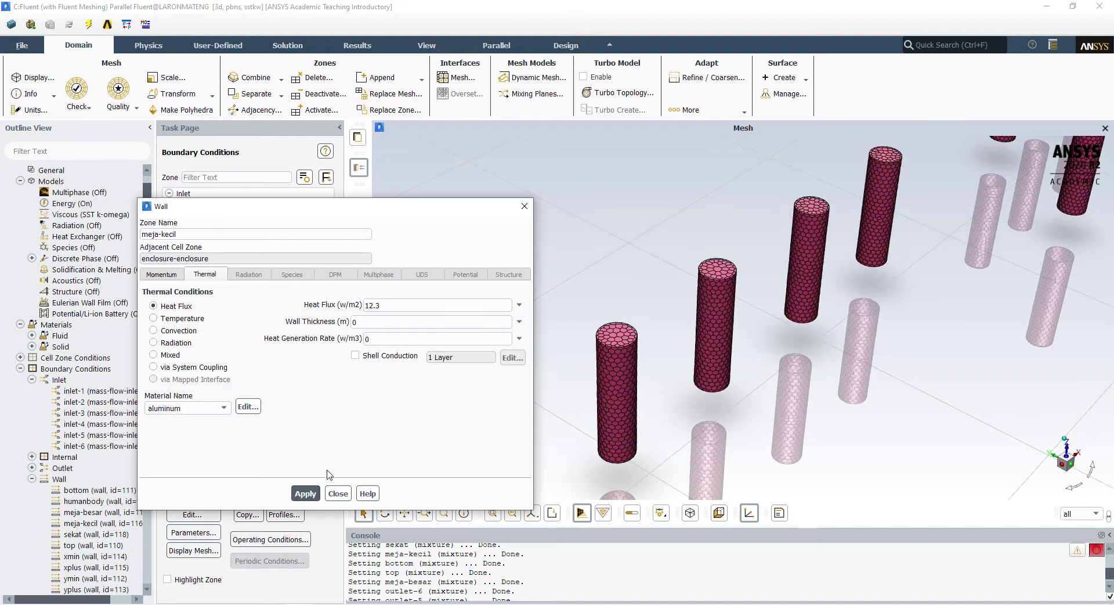
click(327, 497)
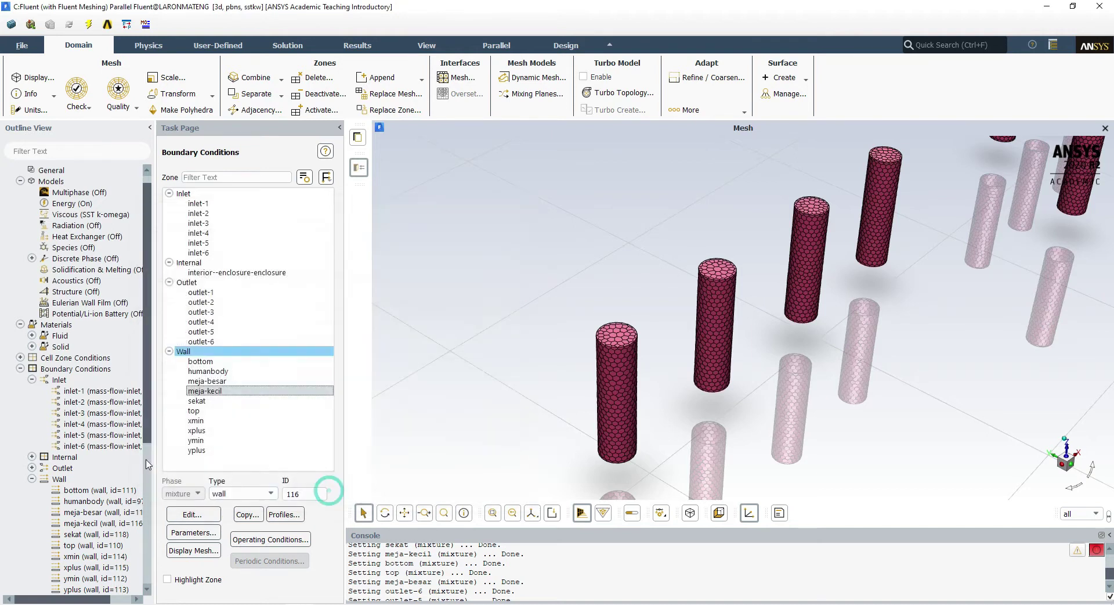
Collapse the Solution branch of the outline and revisit the cell zone conditions and the boundary conditions.
click(20, 368)
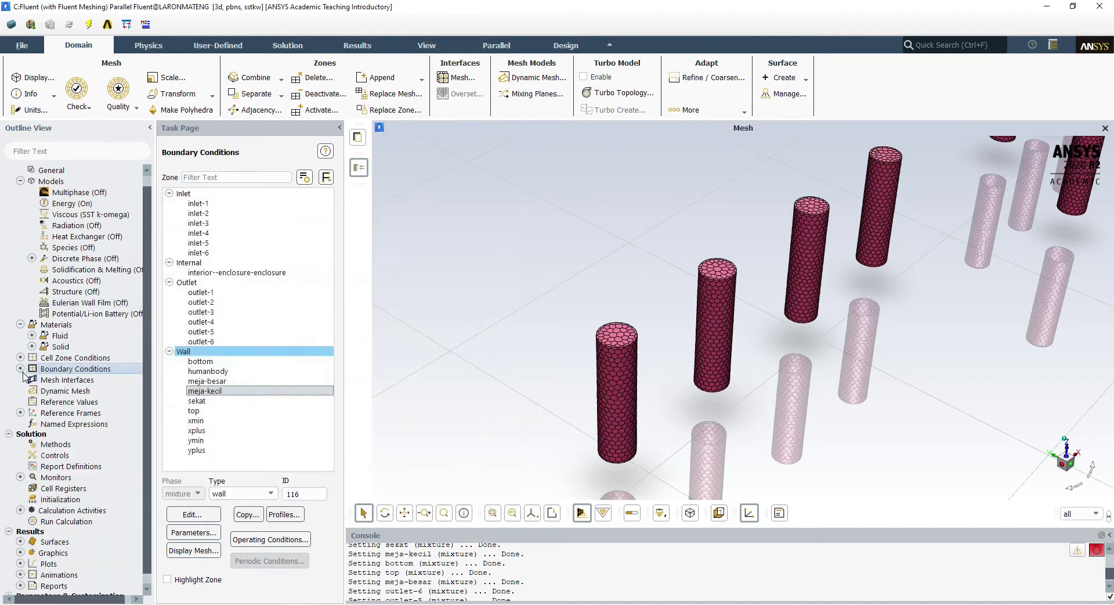
click(9, 434)
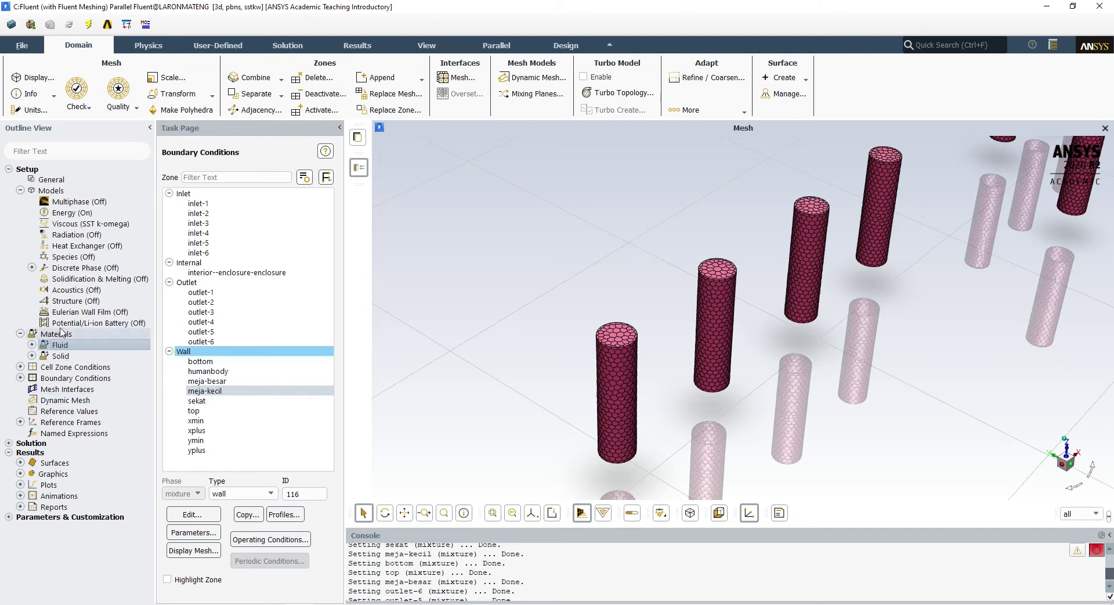
double_click(70, 366)
double_click(72, 400)
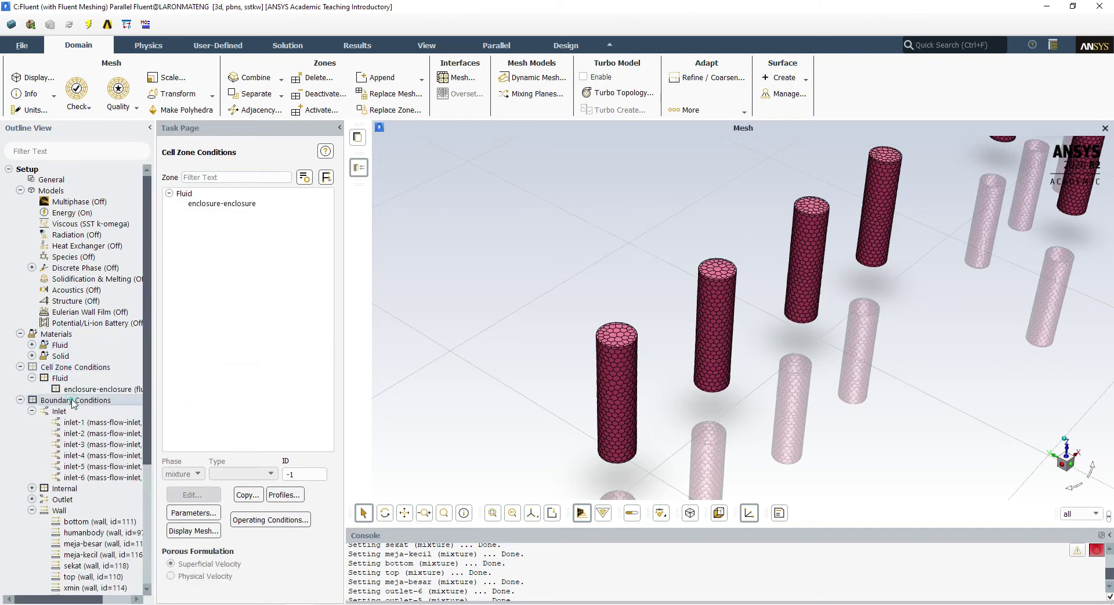
Collapse the Boundary Conditions, Cell Zone Conditions, Materials and Models branches of the outline and point out Mesh Interfaces.
click(20, 400)
click(19, 366)
click(19, 334)
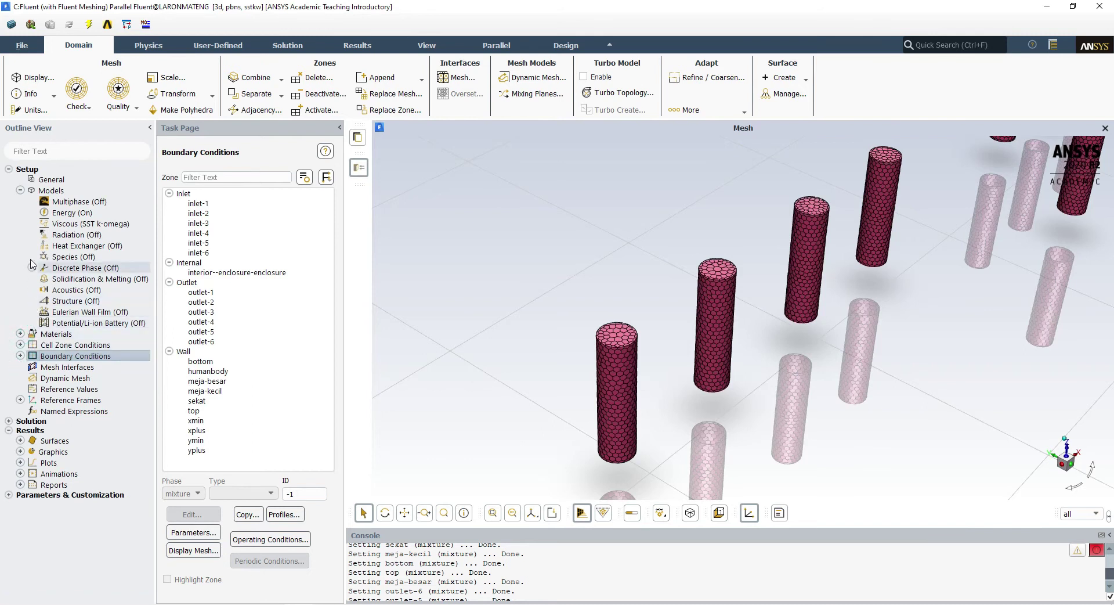
click(20, 190)
click(20, 224)
click(20, 224)
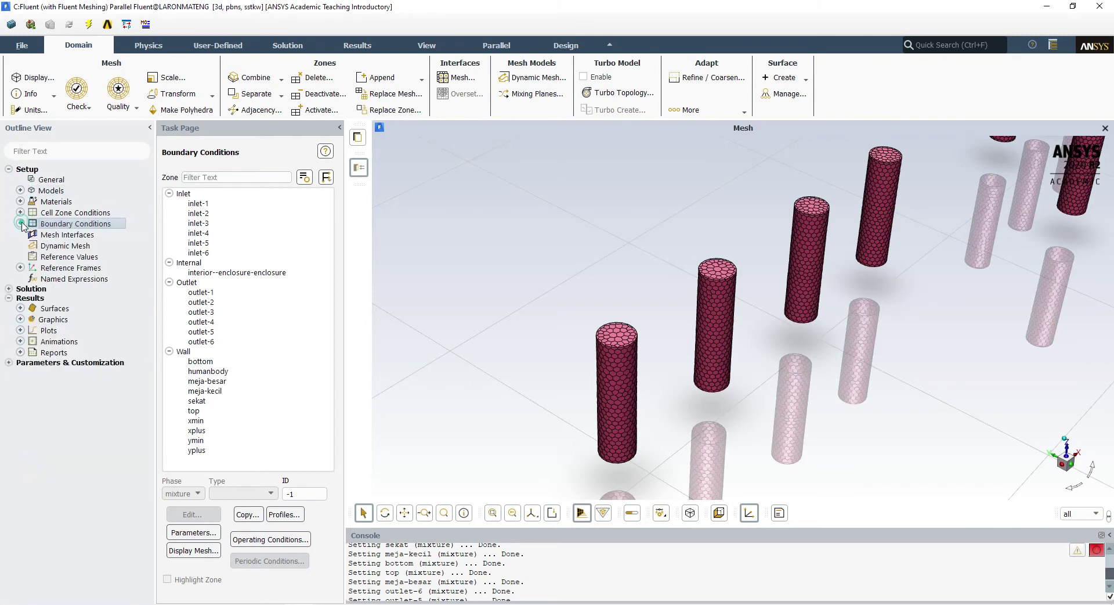
click(53, 235)
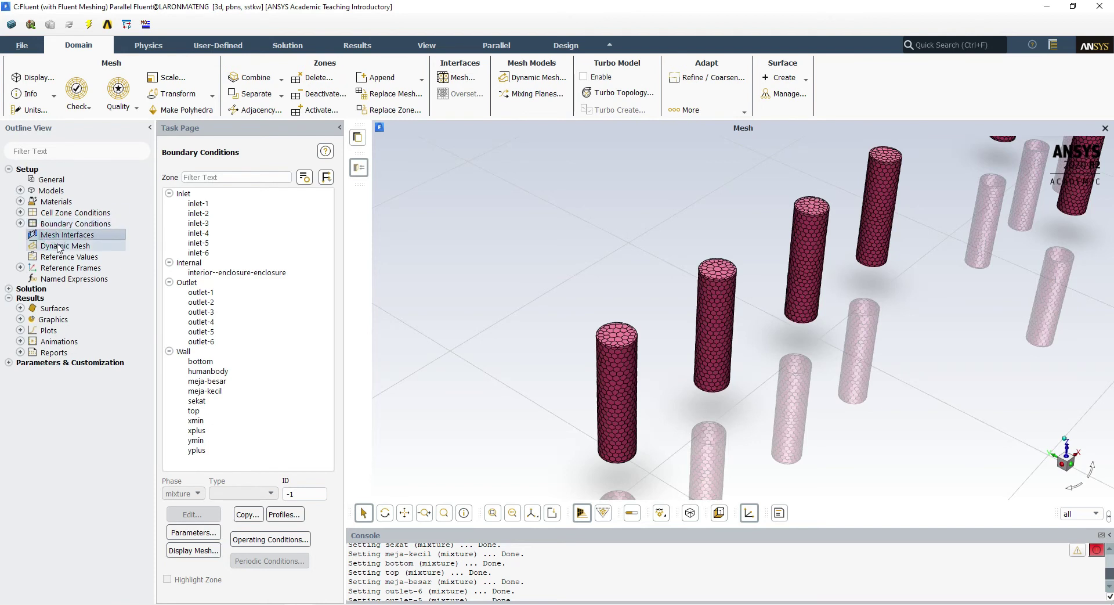
Expand the Solution branch and review the solution methods and the pseudo transient relaxation factors in the solution controls.
click(19, 290)
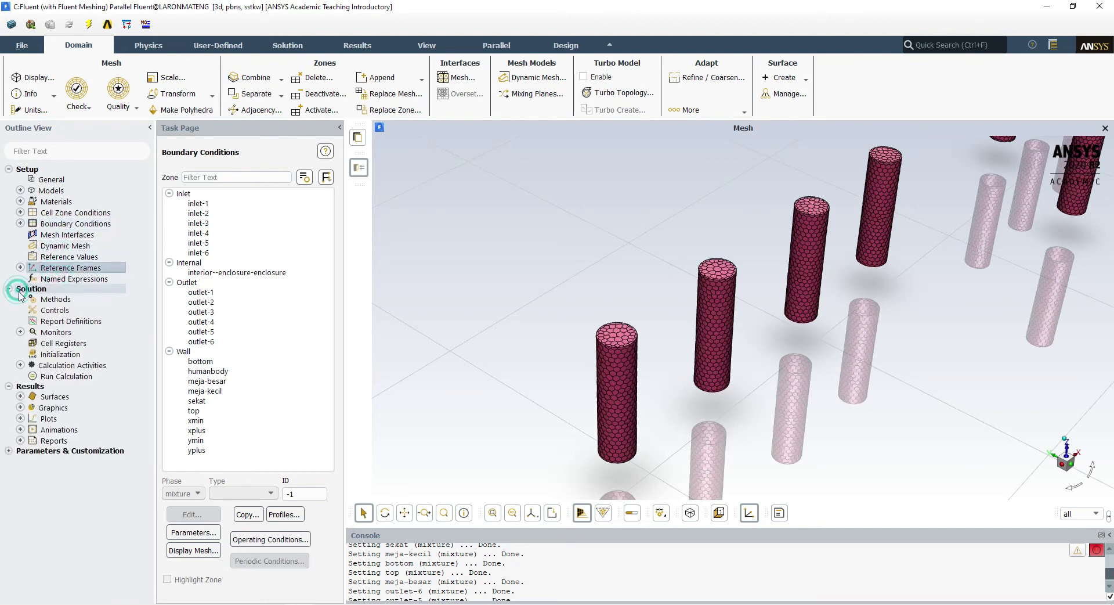
click(55, 299)
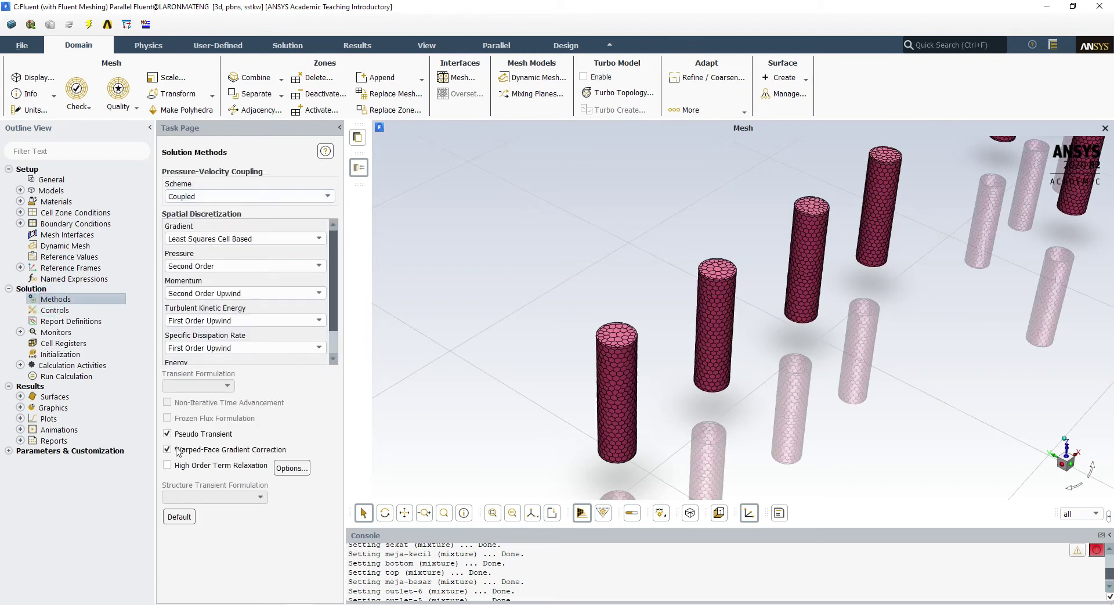
click(55, 310)
double_click(36, 323)
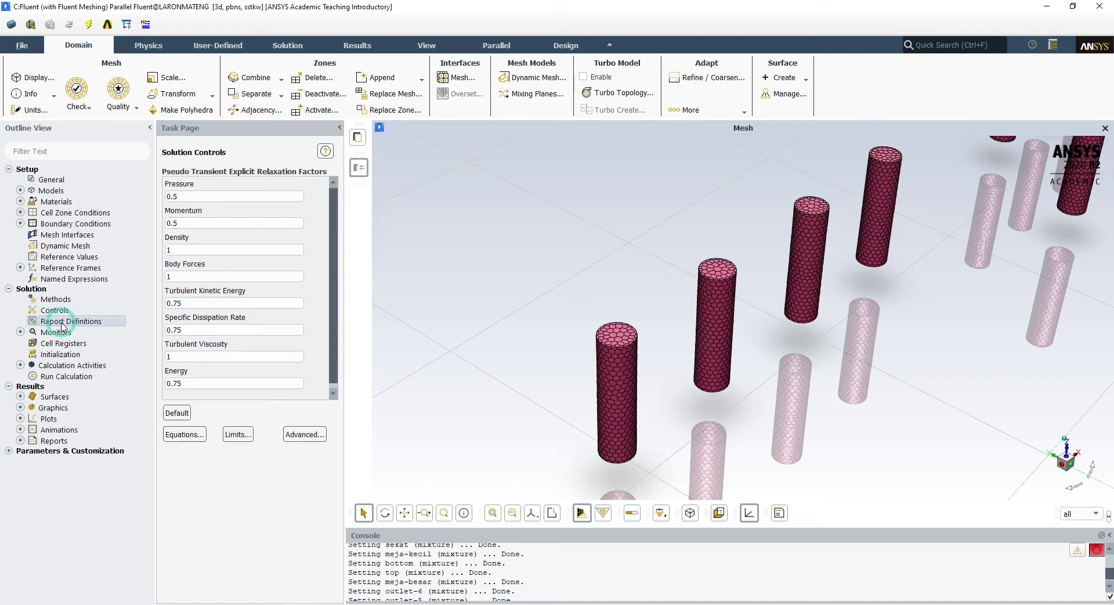
click(511, 300)
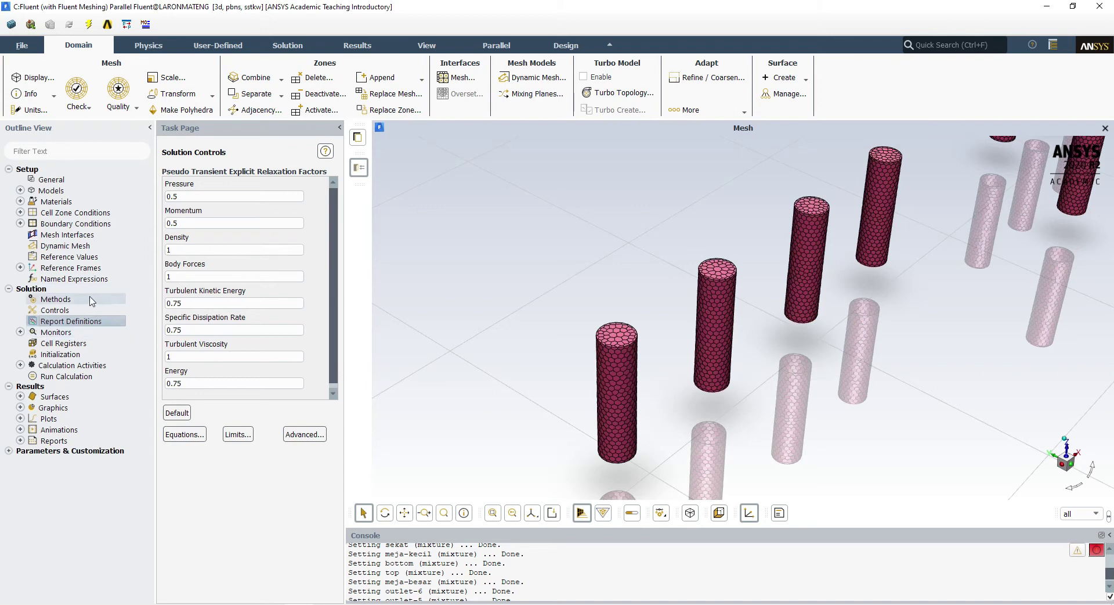
click(69, 299)
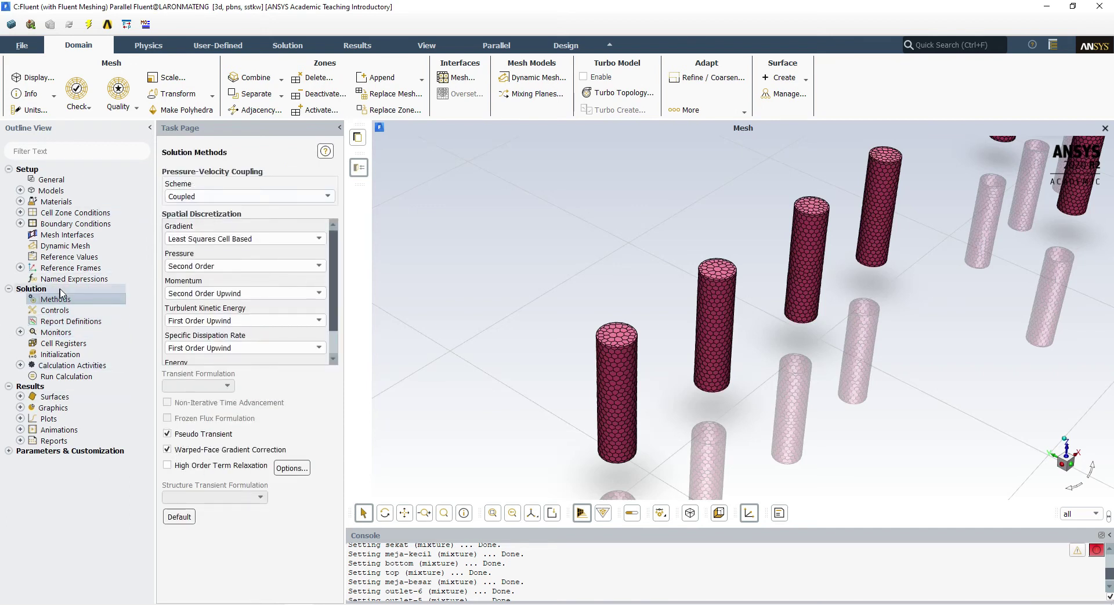
click(70, 311)
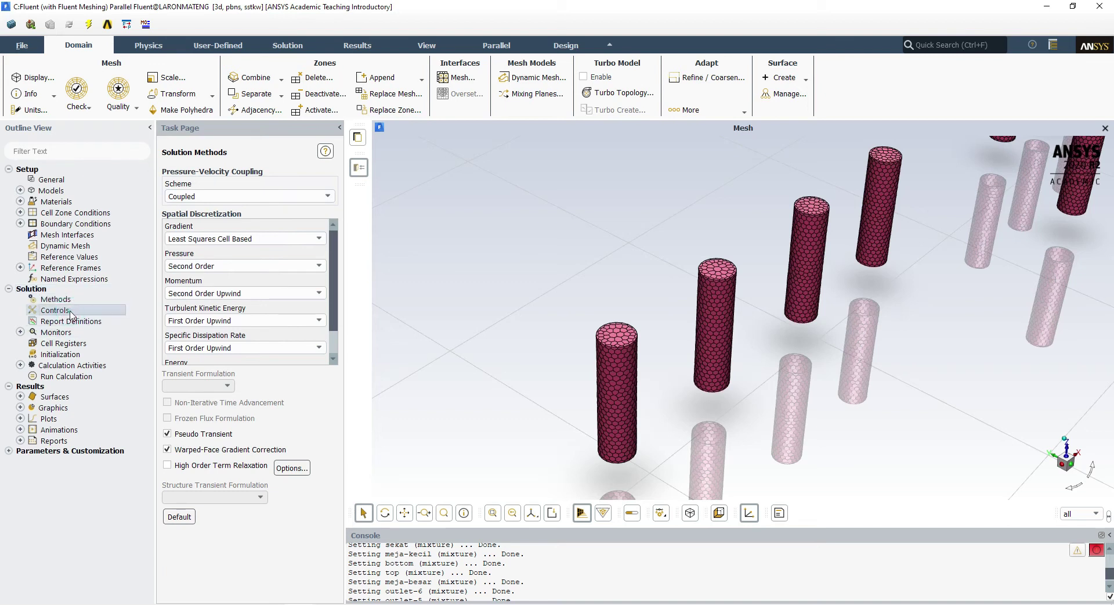
Expand the Monitors branch of the outline and review the available pressure-velocity coupling schemes, keeping Coupled selected.
click(19, 331)
click(320, 196)
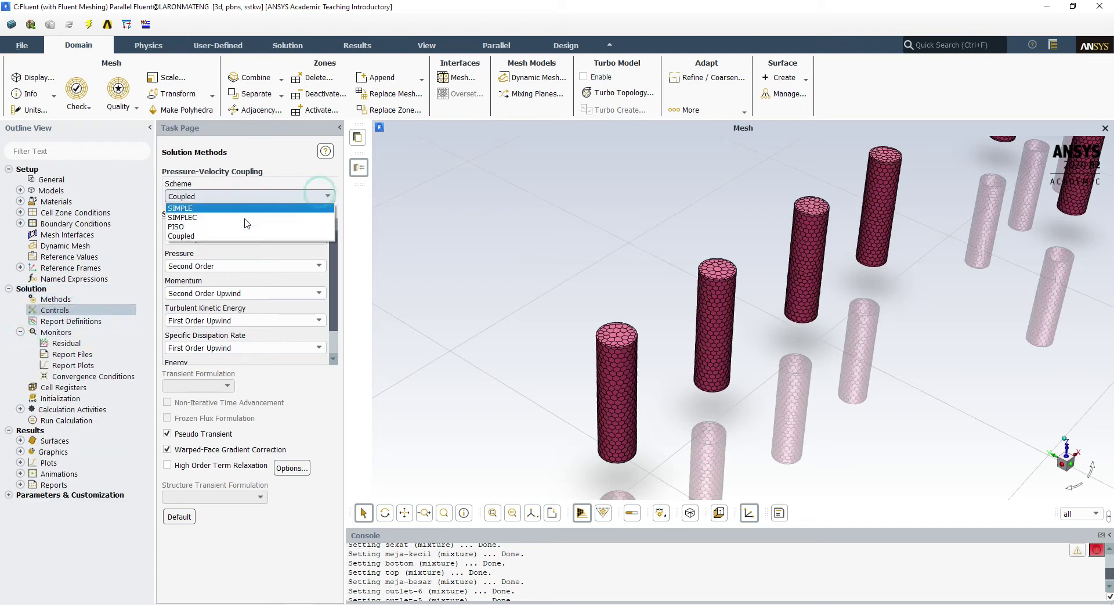
click(273, 155)
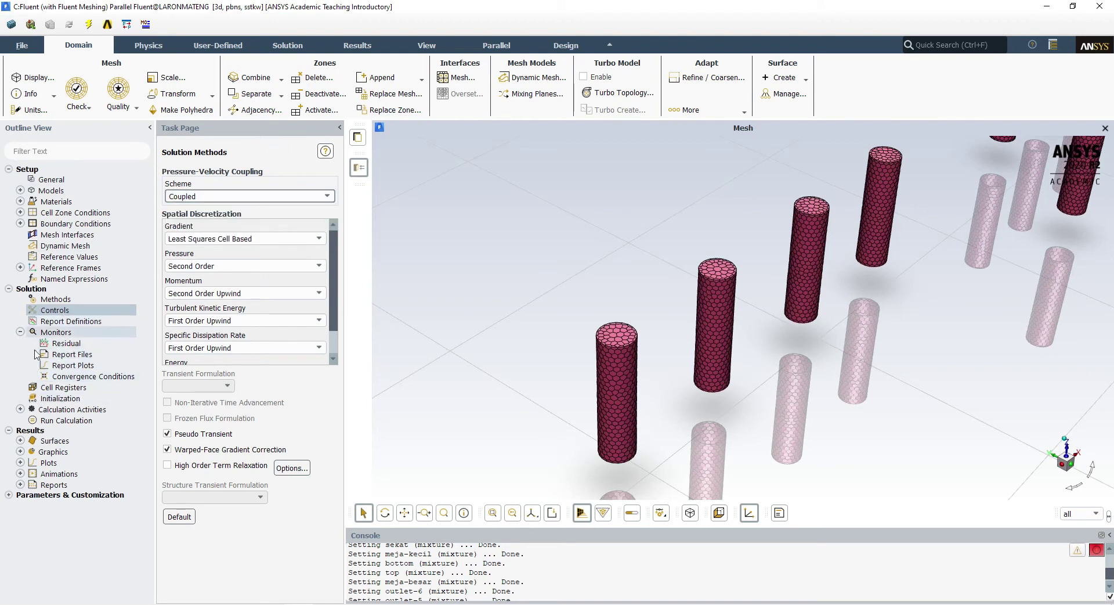
click(258, 195)
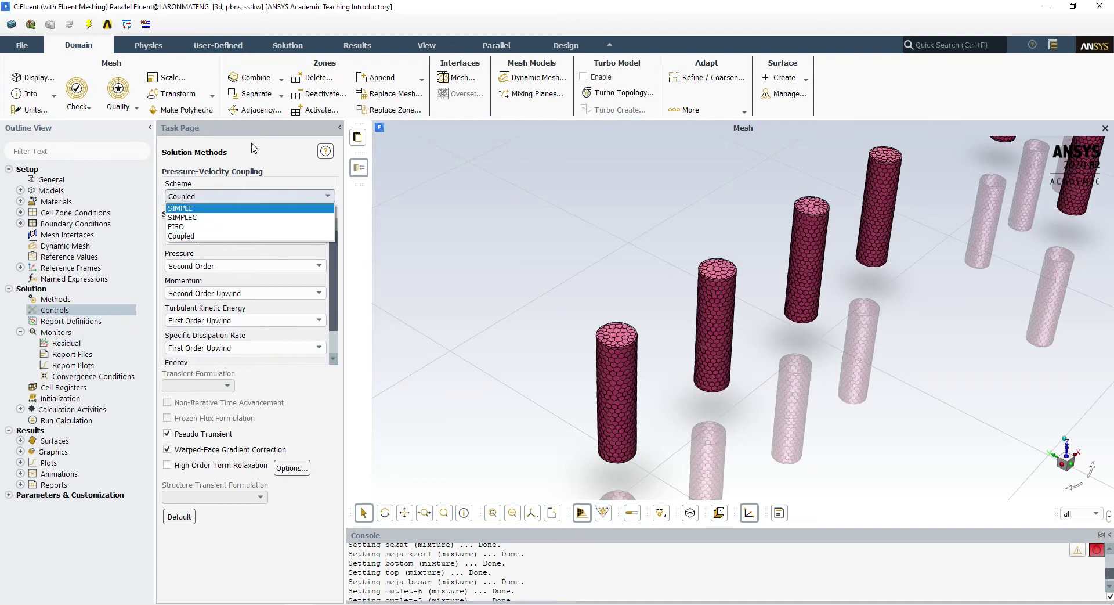
click(231, 126)
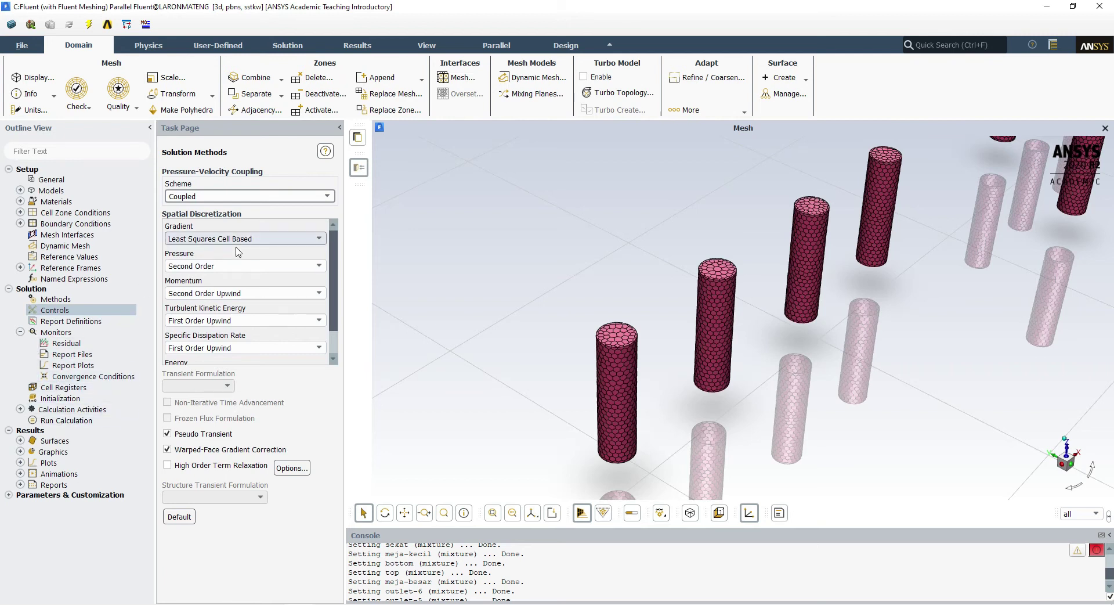
Expand the Calculation Activities branch and review the solution initialization and calculation activities settings.
click(20, 409)
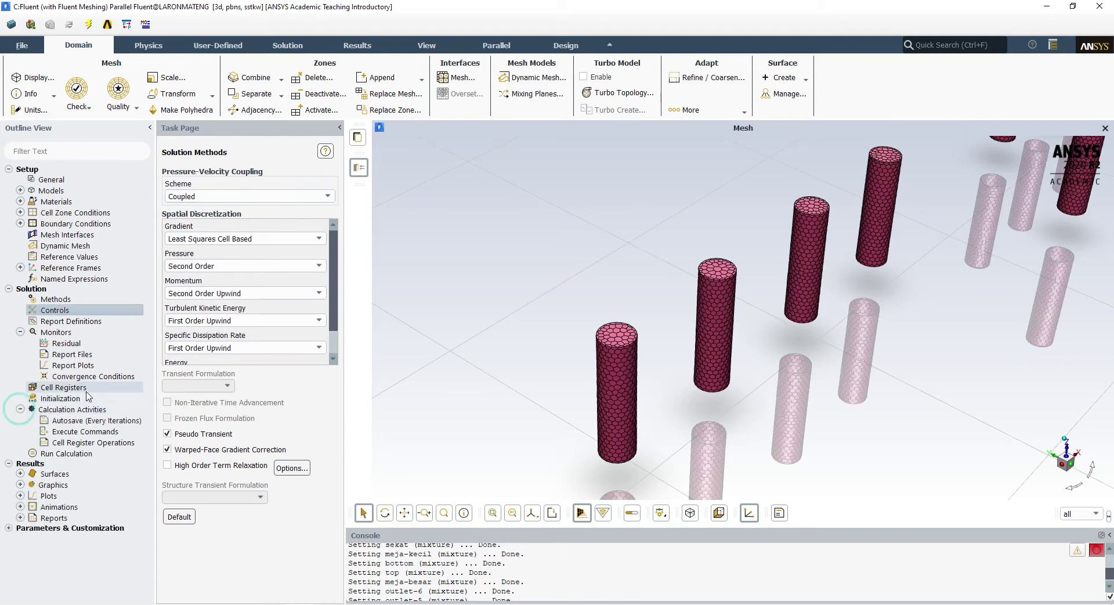
click(21, 332)
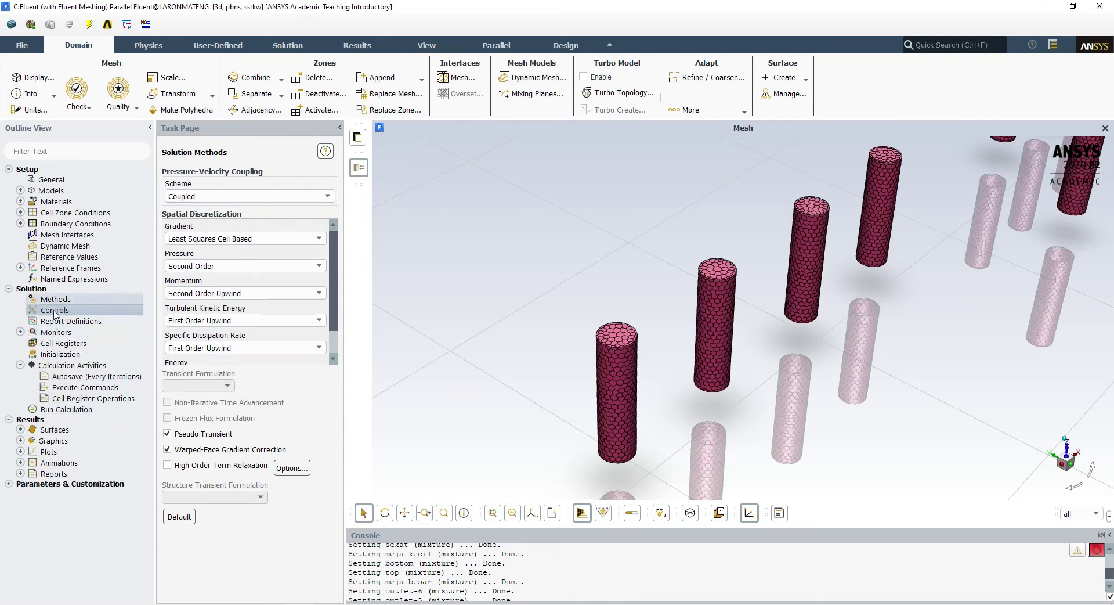
click(20, 332)
click(64, 398)
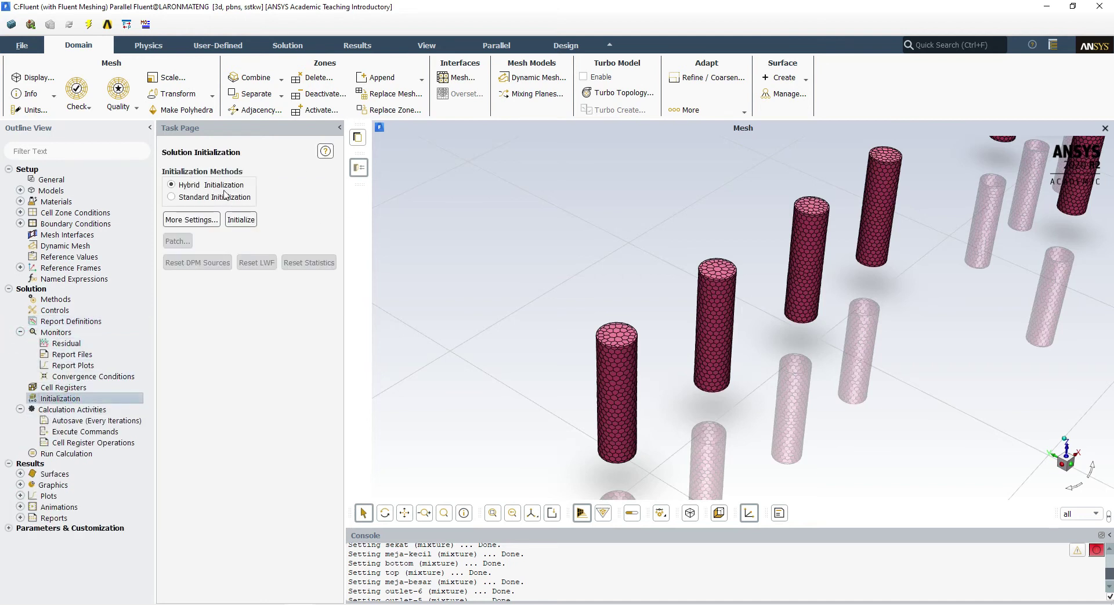
double_click(78, 410)
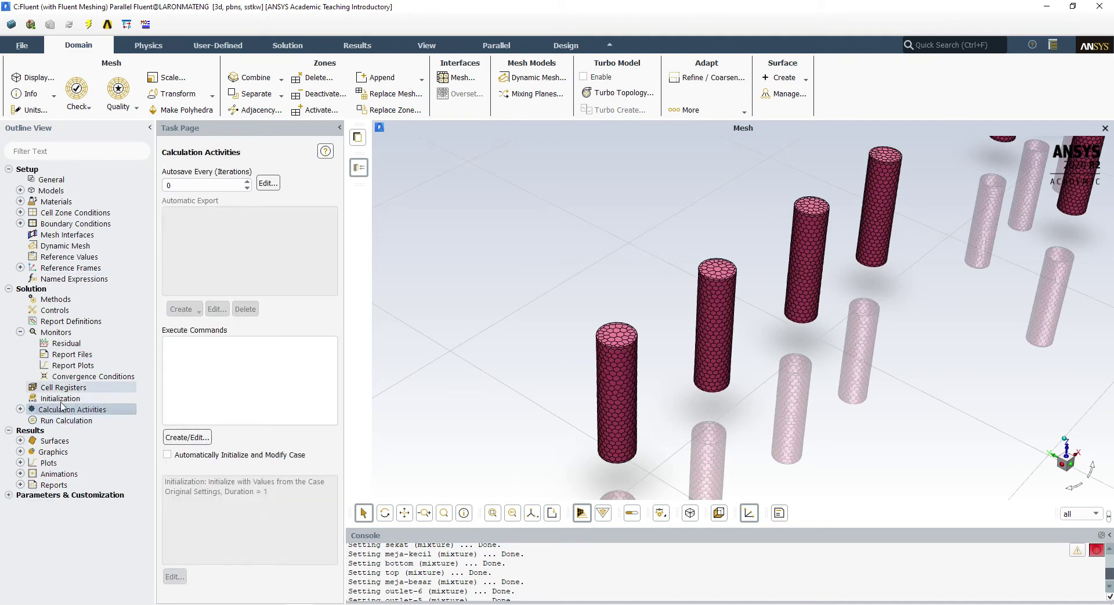
Open the Run Calculation settings, point out the number of iterations, and toggle the Results and Parameters & Customization branches.
double_click(58, 429)
click(59, 421)
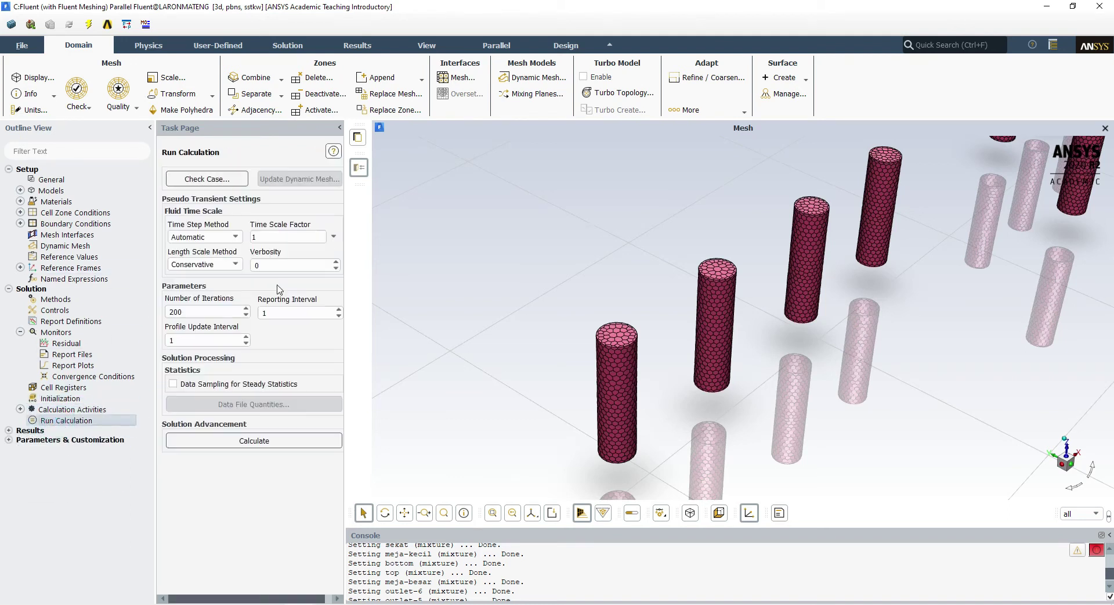
click(8, 430)
click(8, 495)
double_click(235, 313)
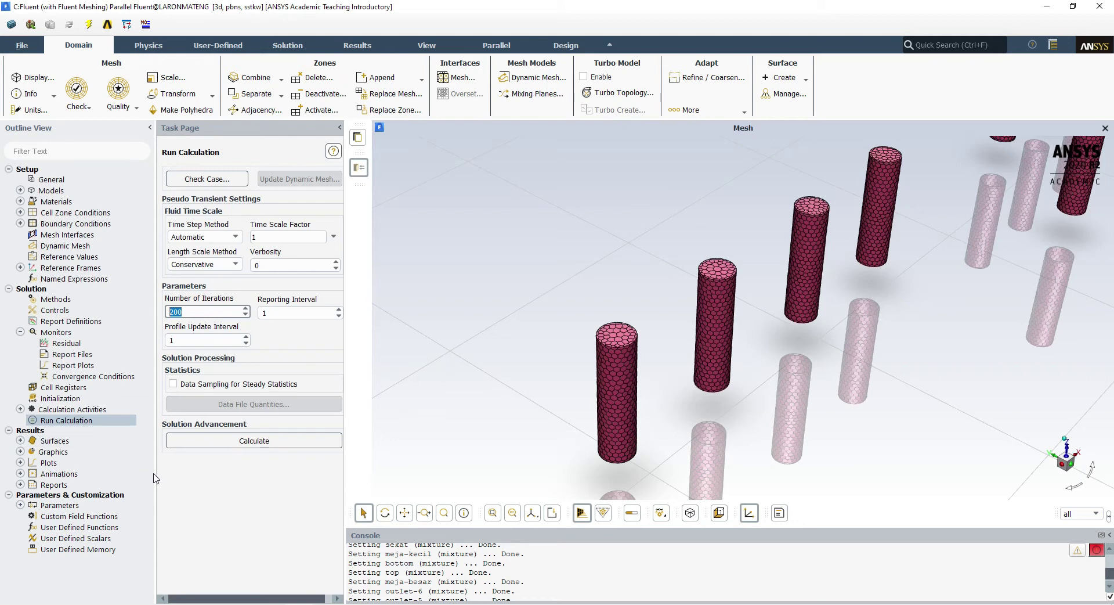
Expand the Plots and Reports branches under Results and open the flux reports.
click(20, 485)
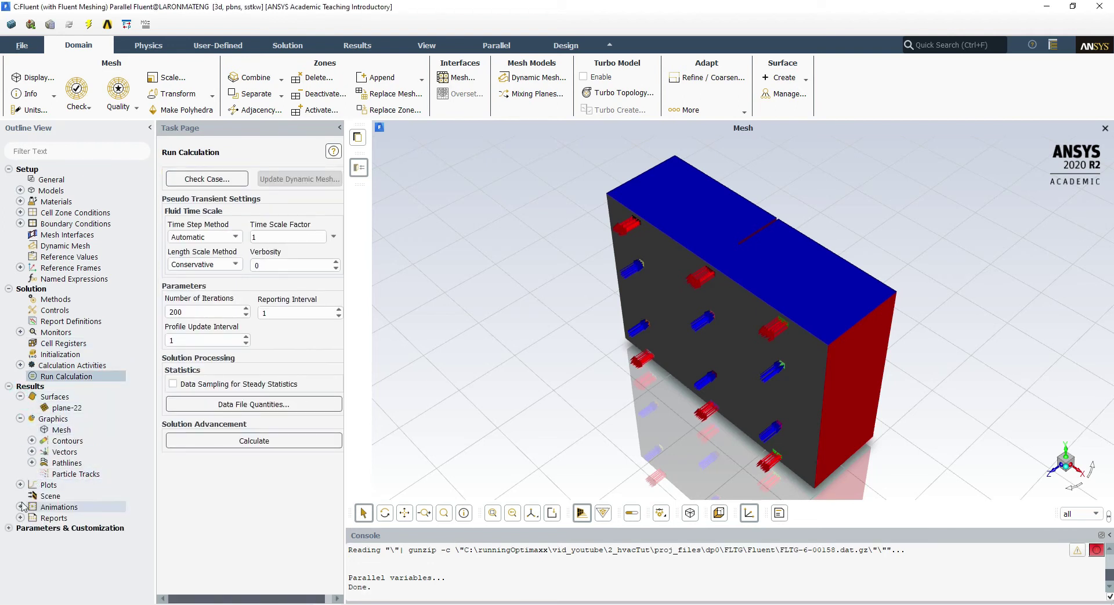
click(19, 484)
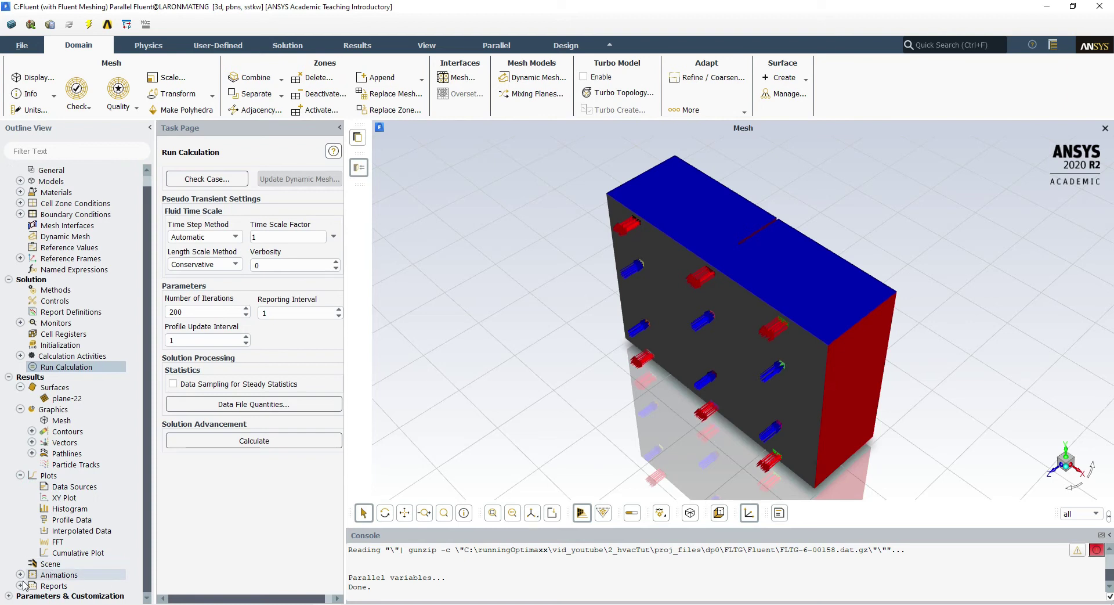
click(20, 585)
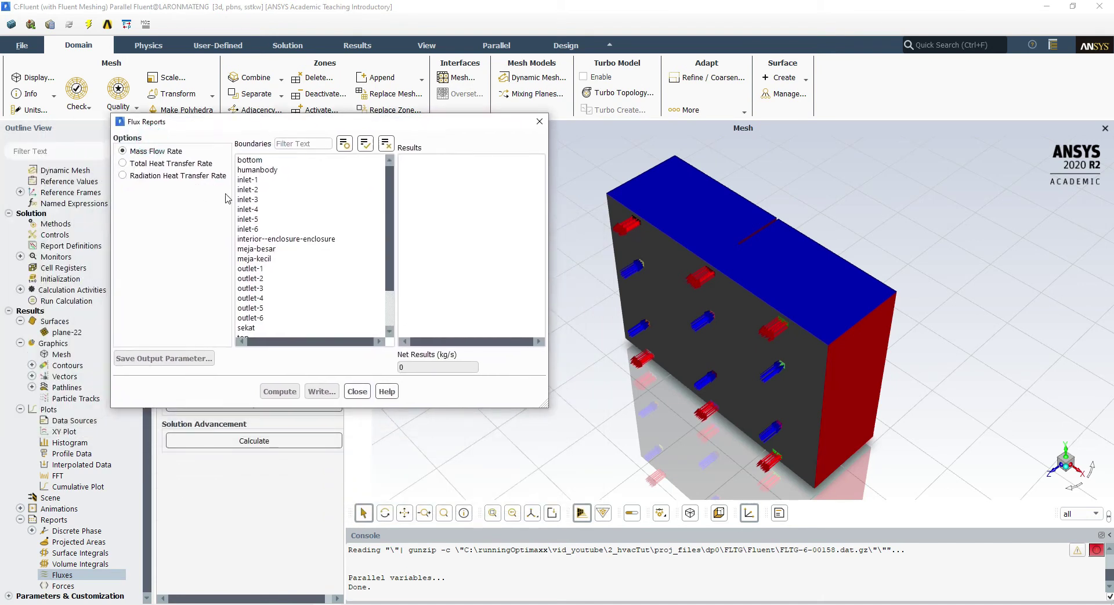
Compute the mass flow rate through boundaries inlet-1 to inlet-6 and outlet-1 to outlet-6.
click(260, 181)
click(262, 190)
click(263, 200)
click(262, 210)
click(263, 220)
click(262, 230)
click(264, 269)
click(267, 278)
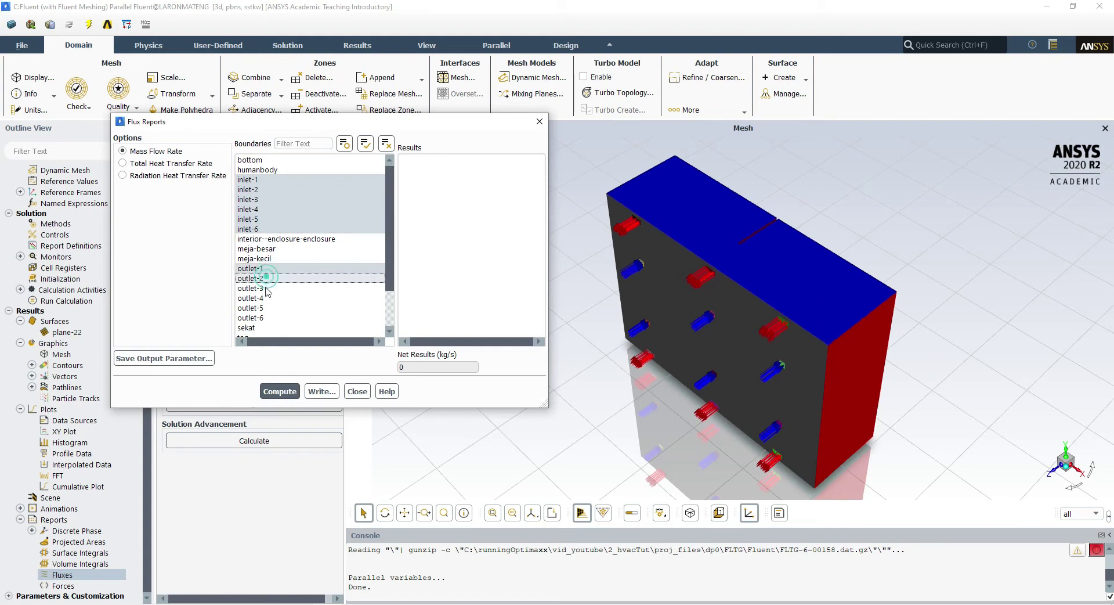
click(266, 288)
click(267, 297)
click(267, 307)
click(267, 317)
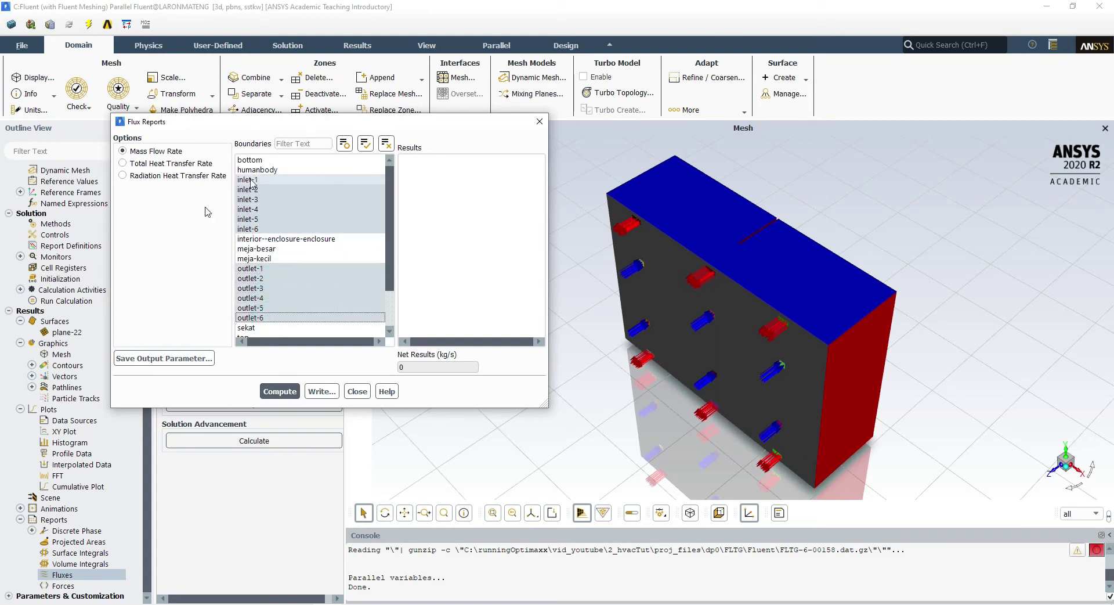
click(280, 391)
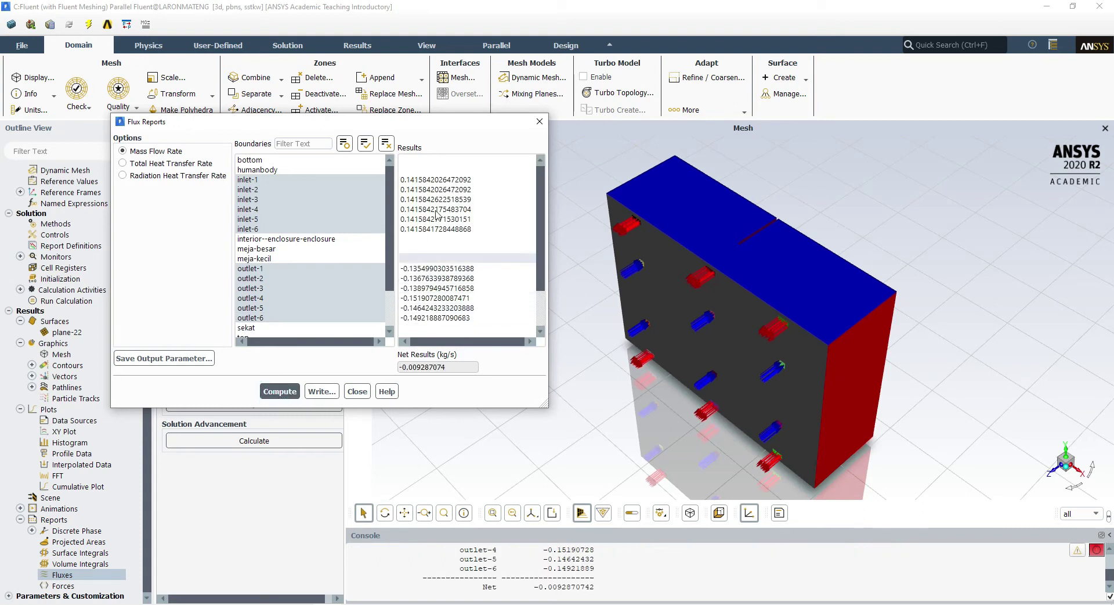
Examine the flux report's mass flow rates for the inlets and outlets and compare their signs and magnitudes.
scroll(664, 311, up, 3)
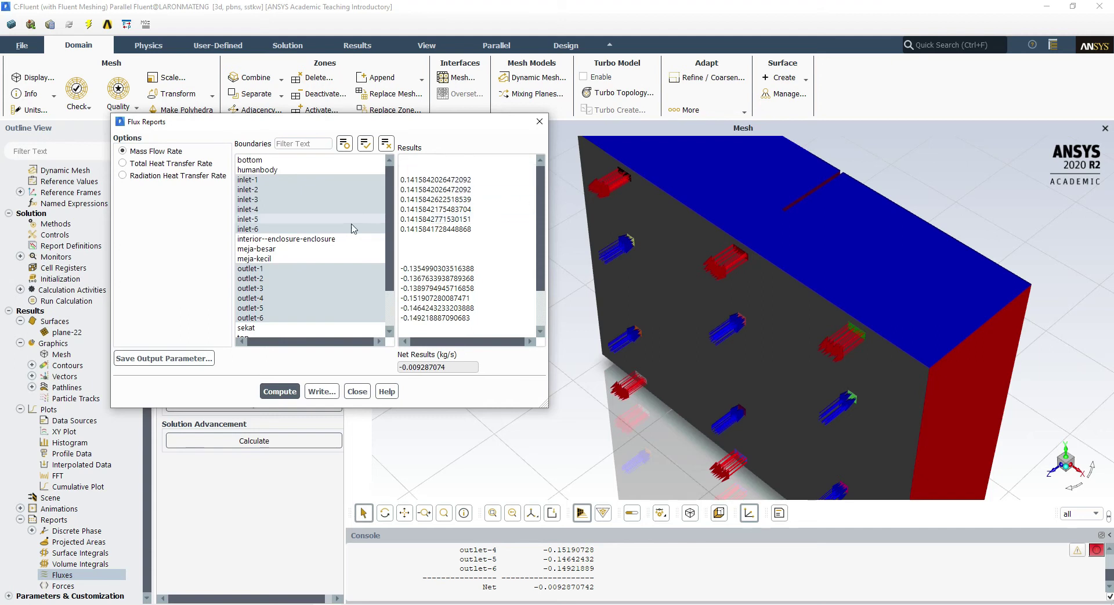
scroll(441, 290, down, 2)
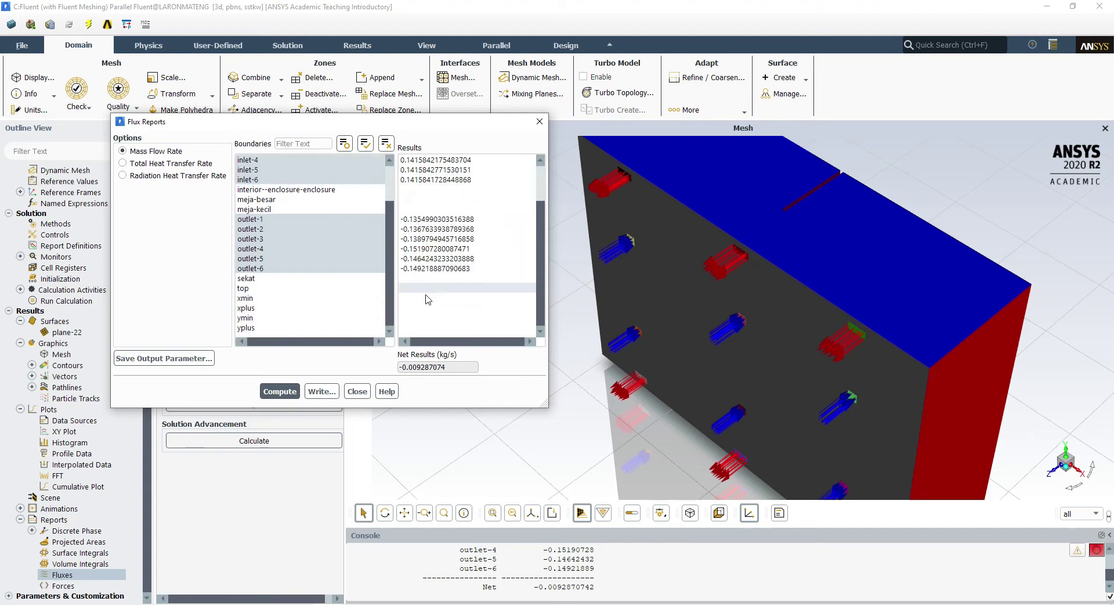
scroll(348, 300, up, 2)
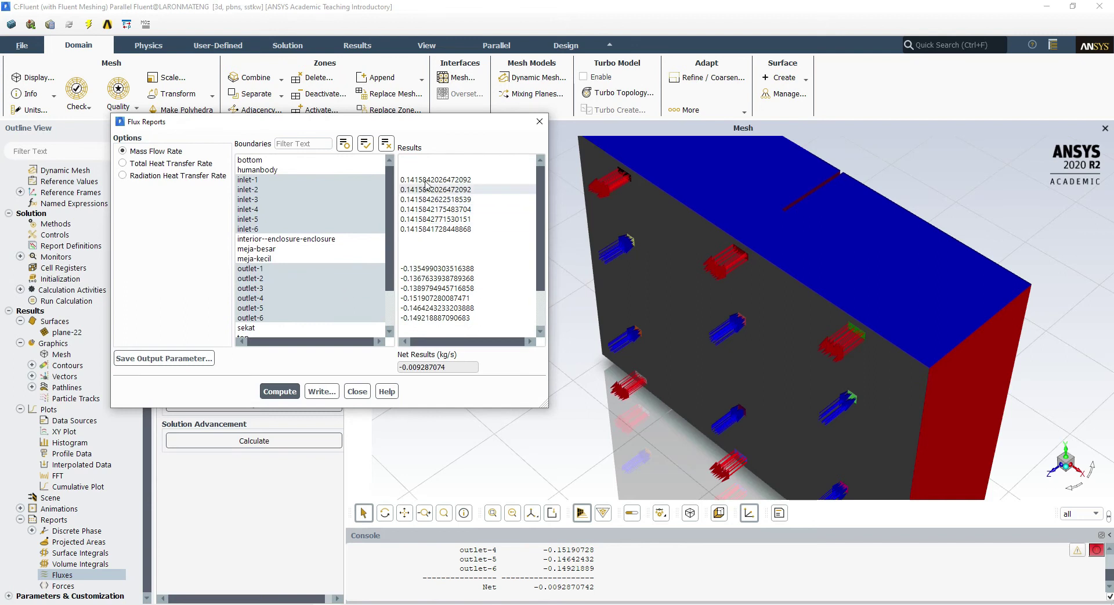
scroll(428, 264, down, 2)
scroll(432, 232, up, 2)
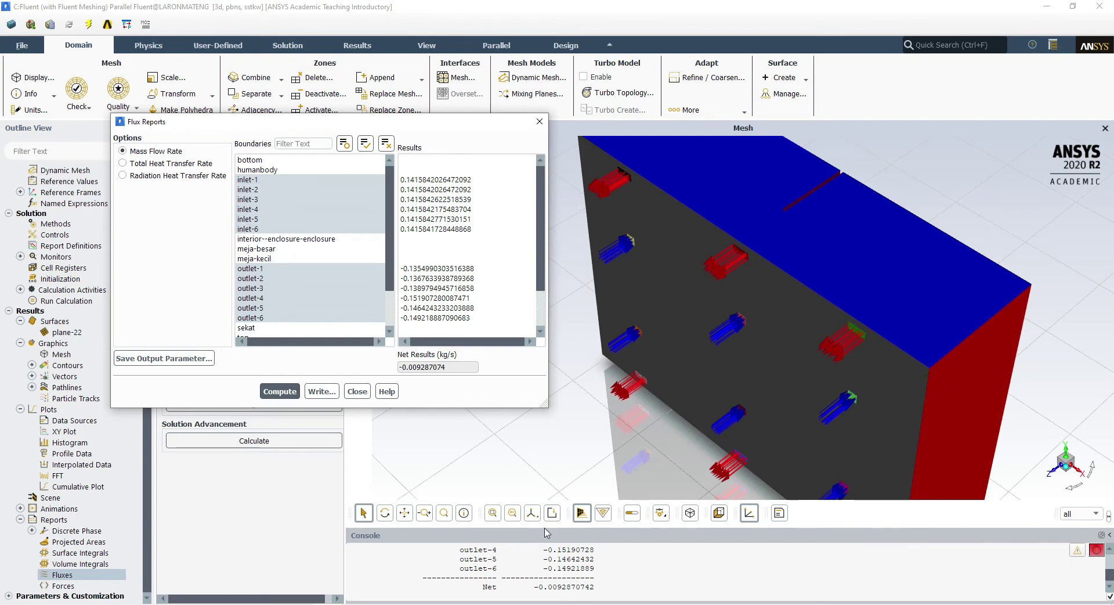
Enlarge the console and highlight the inlet and outlet values in the mass flow rate table.
drag(542, 527, 546, 372)
drag(553, 463, 595, 567)
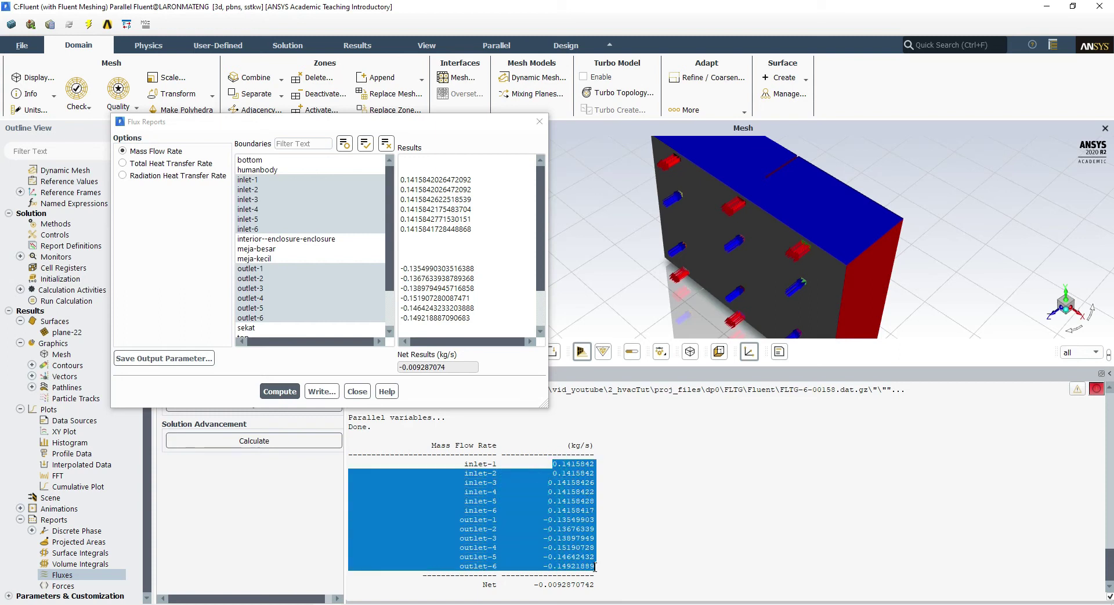
click(554, 463)
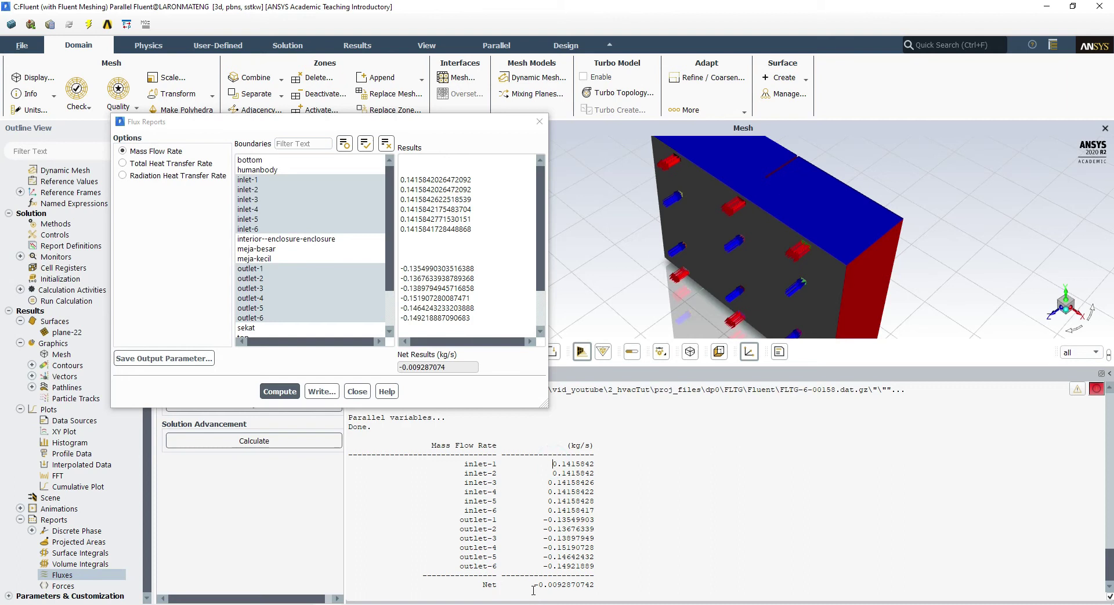
right_click(598, 585)
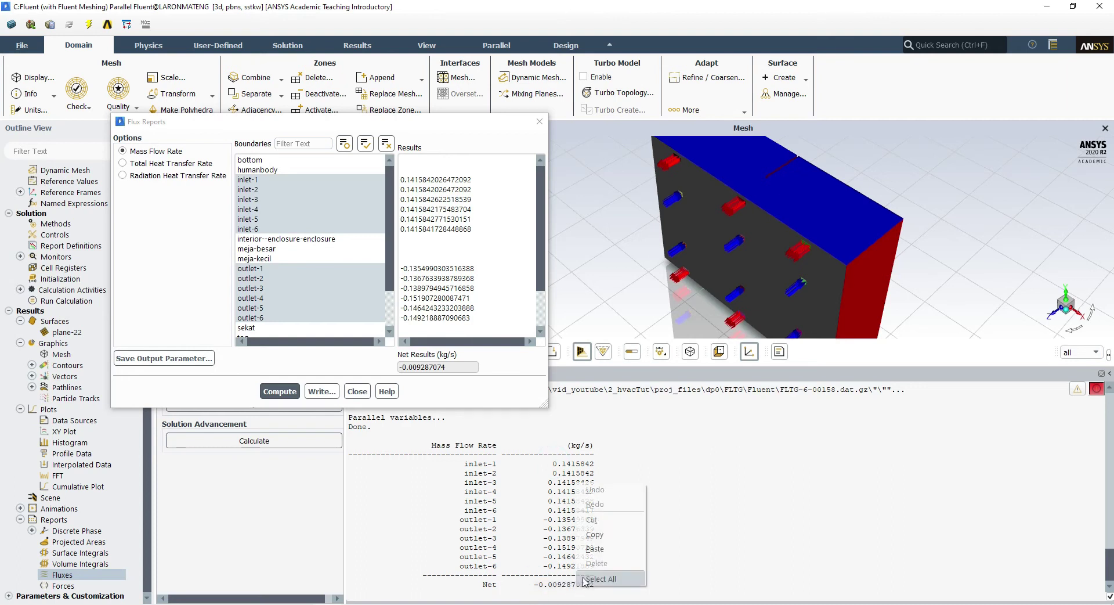
click(604, 533)
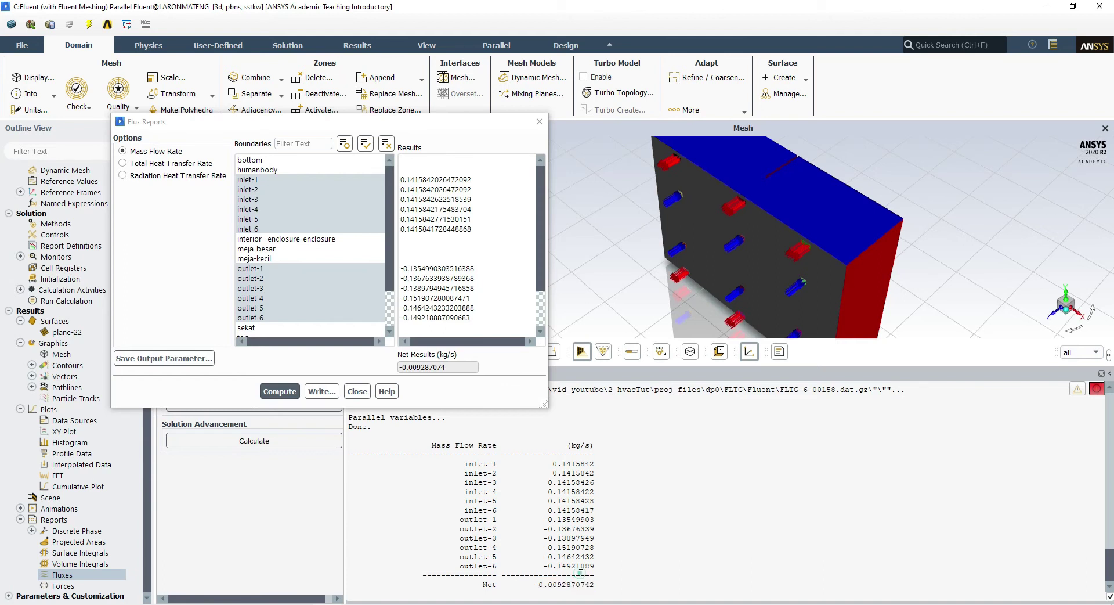
drag(554, 464, 596, 516)
click(622, 510)
Switch to the Calculator and estimate the total inlet mass flow by multiplying 0.14 by 6.
click(52, 603)
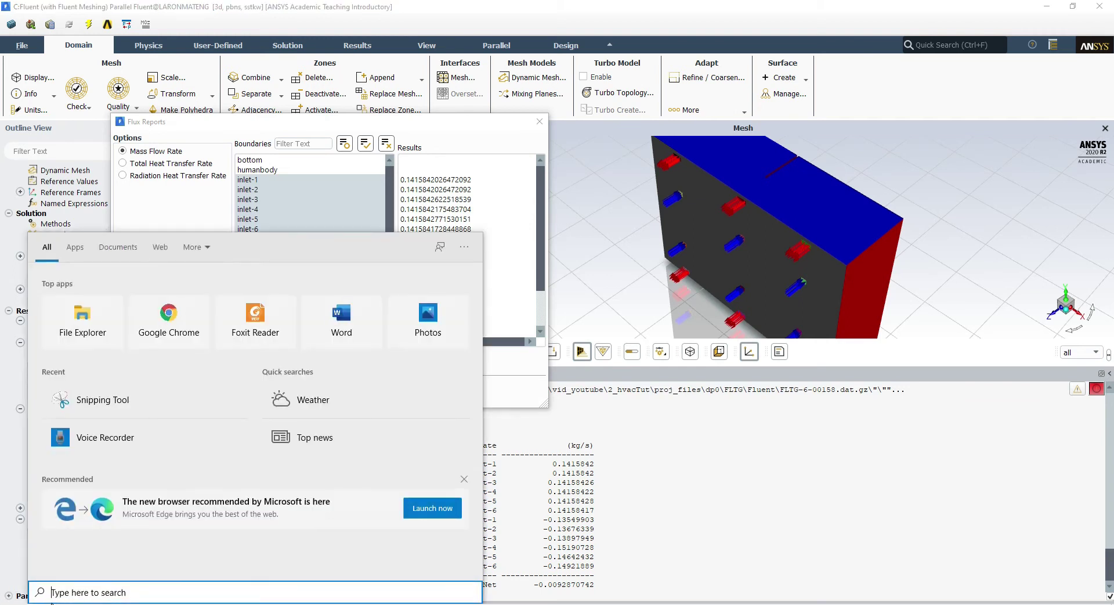
text(calc)
key(Return)
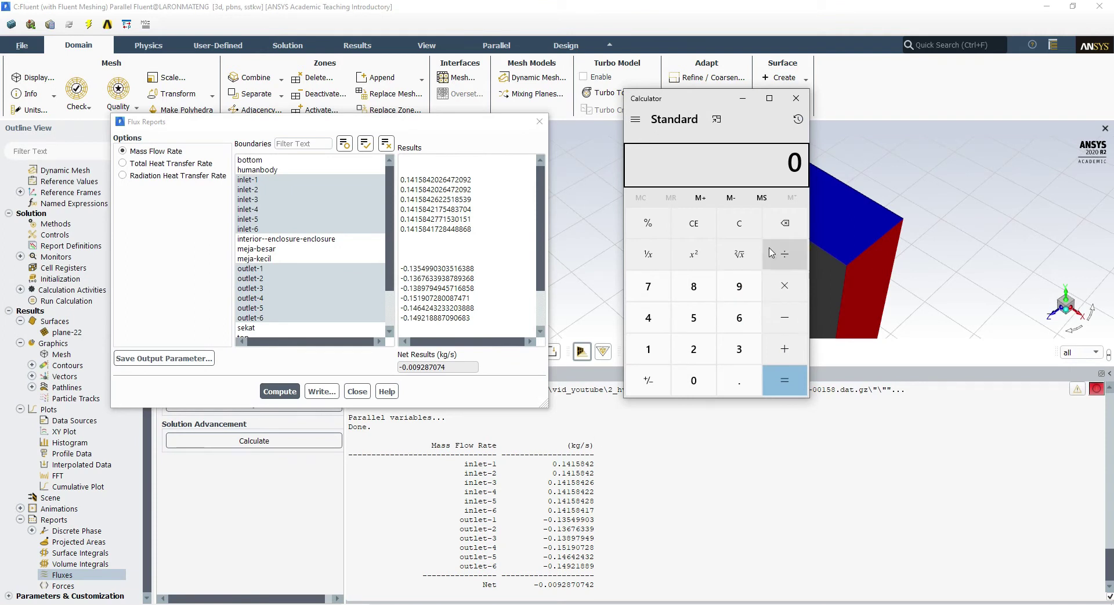
click(739, 380)
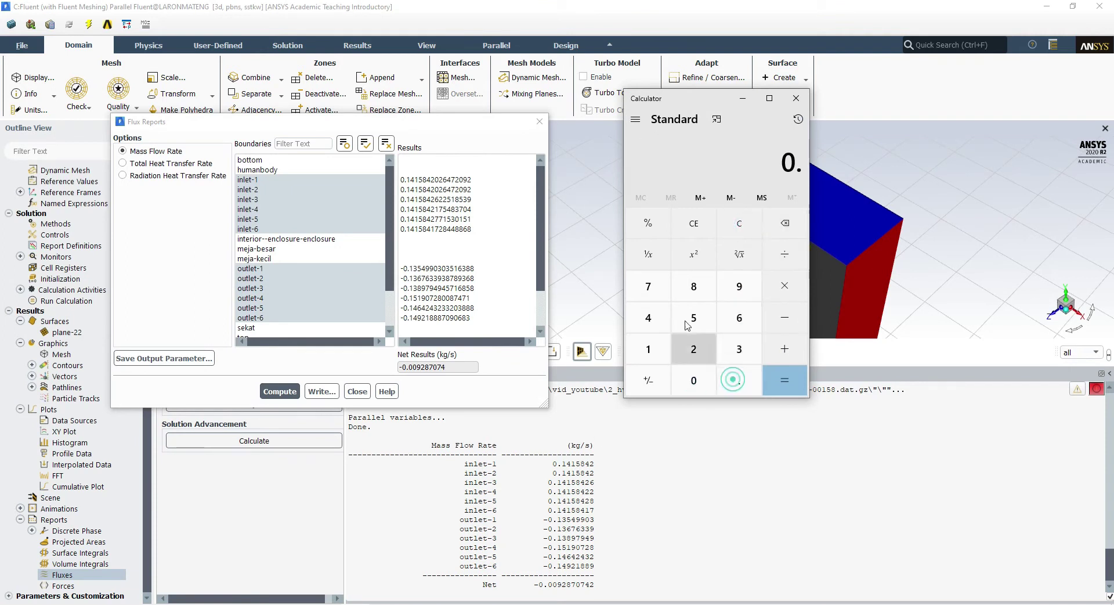
click(648, 348)
click(648, 318)
click(785, 286)
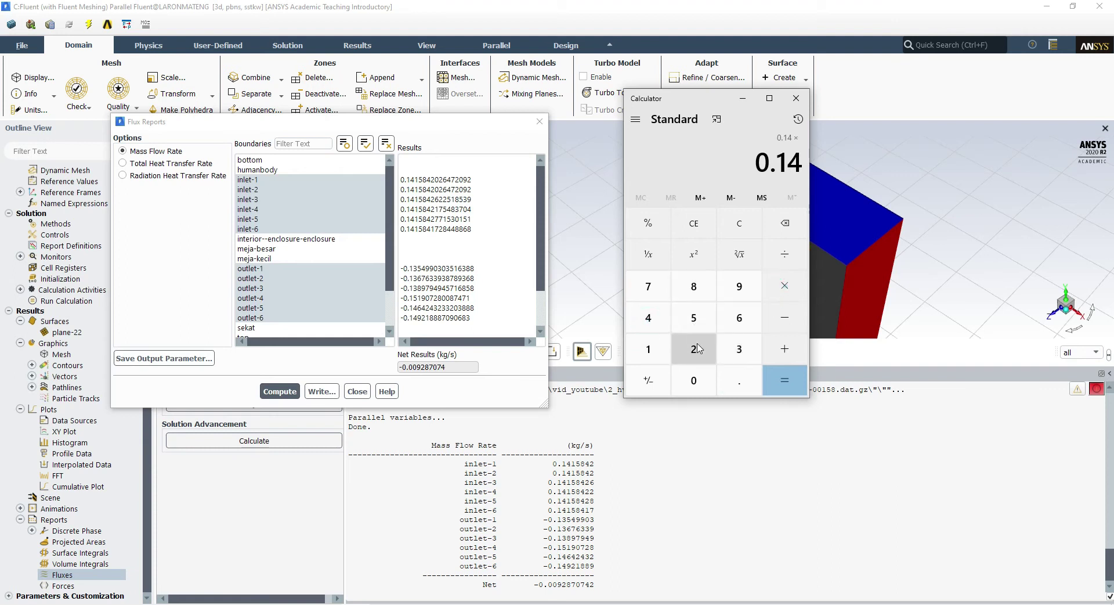
click(739, 317)
click(793, 378)
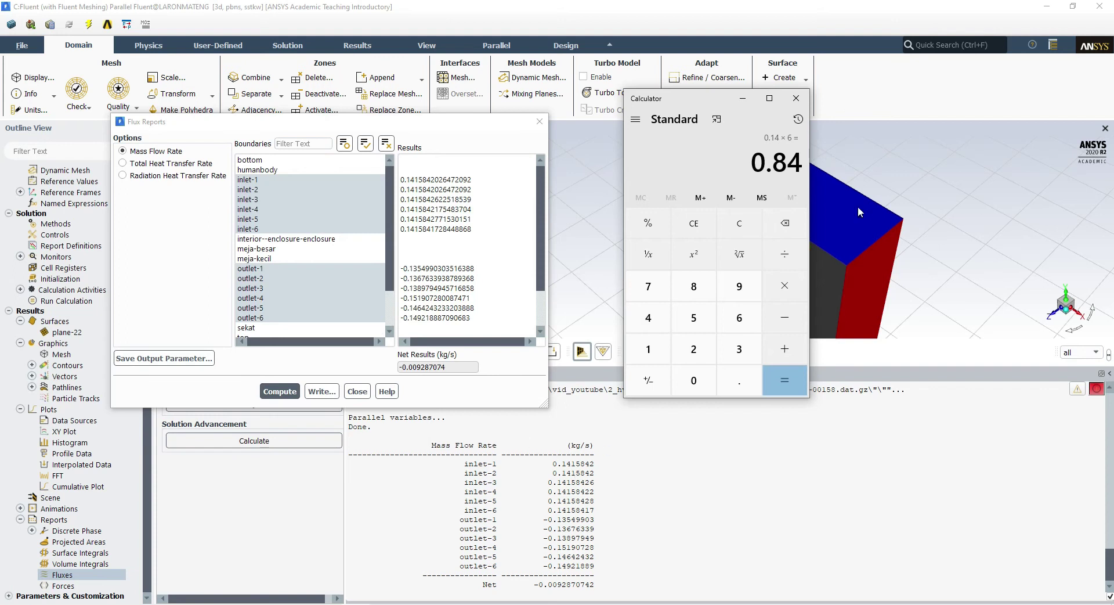
Highlight the net mass flow in the console and divide 0.009 by 0.85 in the Calculator to estimate the relative imbalance.
click(656, 222)
click(734, 226)
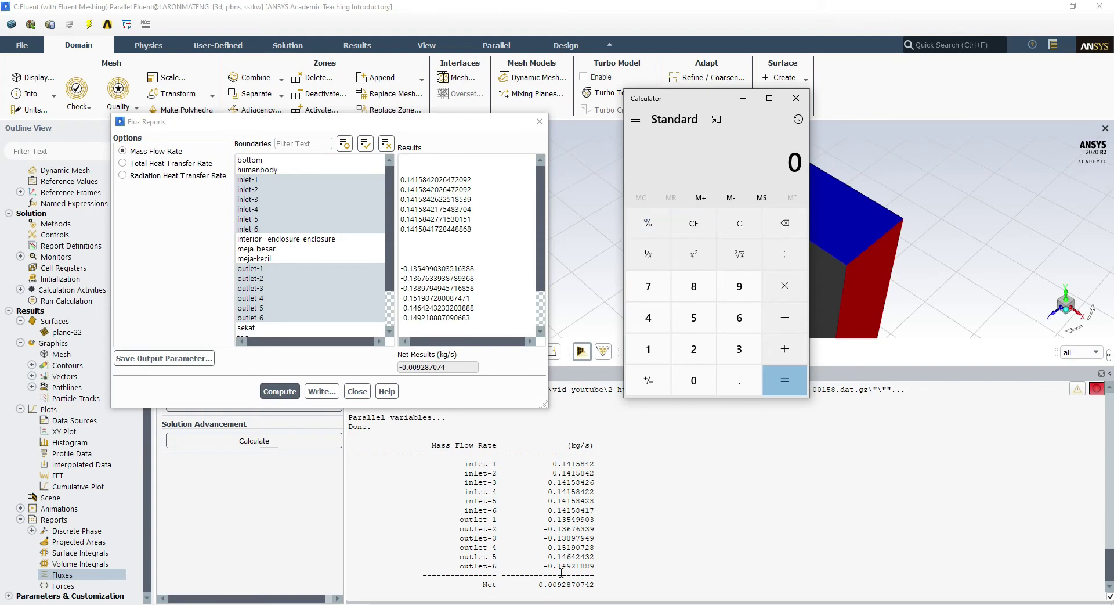
drag(540, 585, 586, 582)
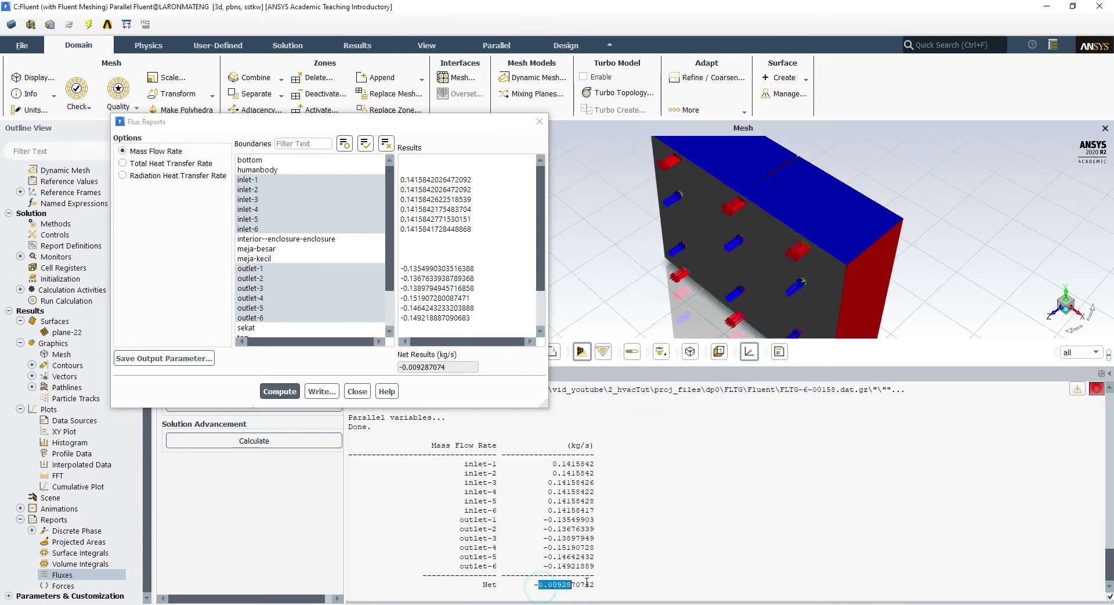
key(alt+Tab)
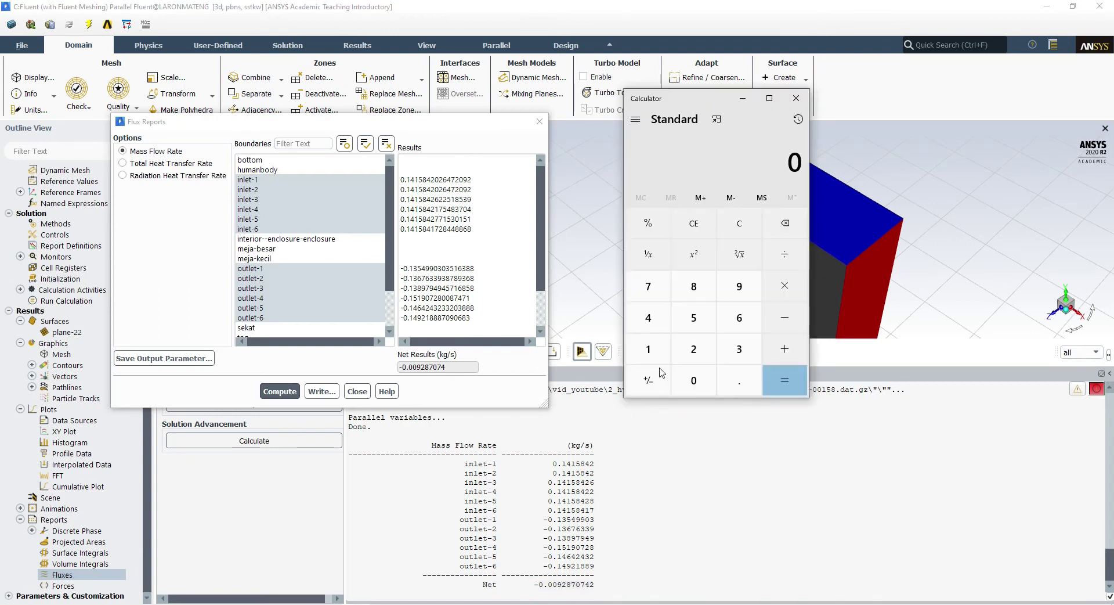
click(738, 380)
click(695, 381)
click(695, 382)
click(739, 286)
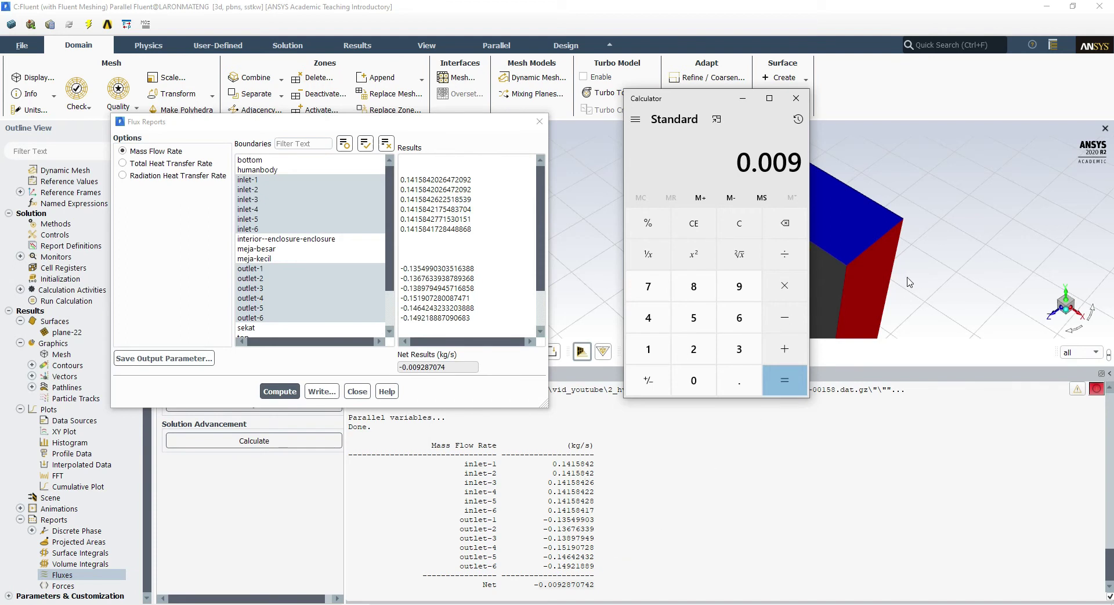
click(784, 253)
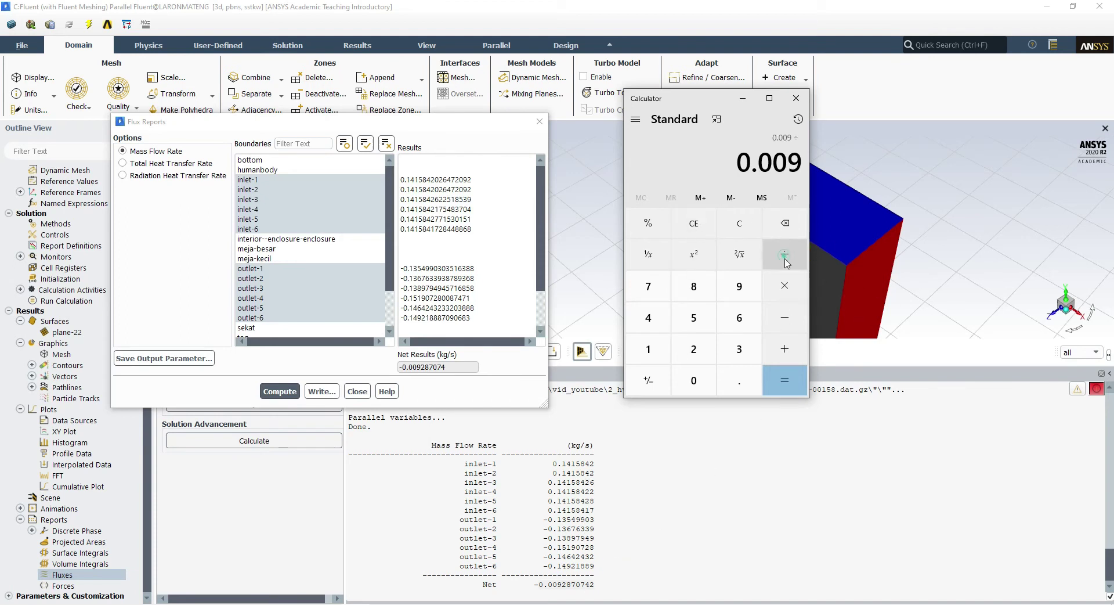
click(740, 380)
click(693, 286)
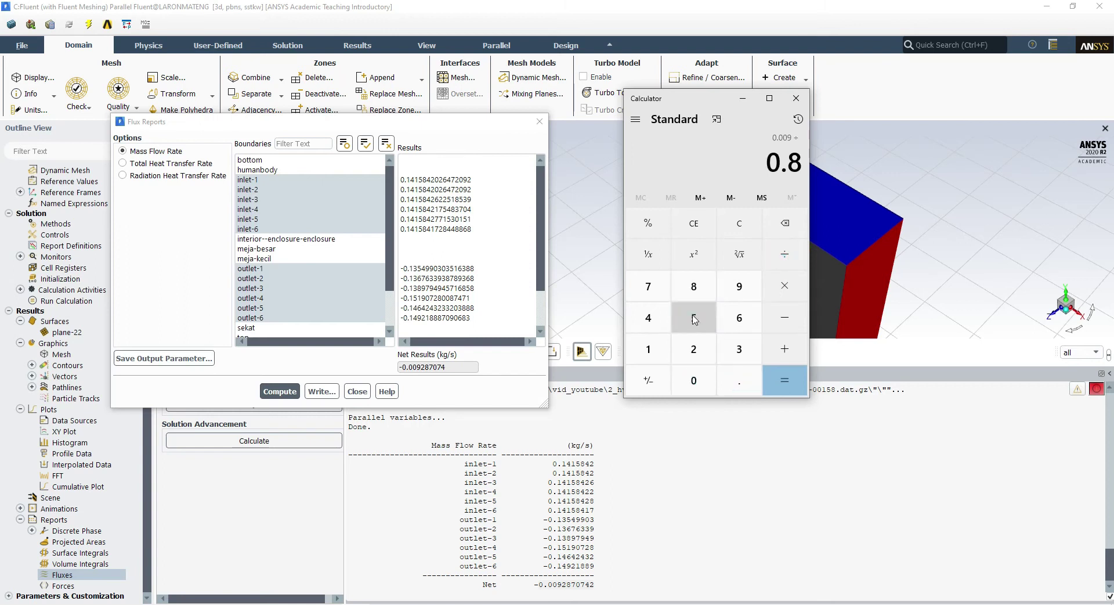
click(693, 317)
click(766, 373)
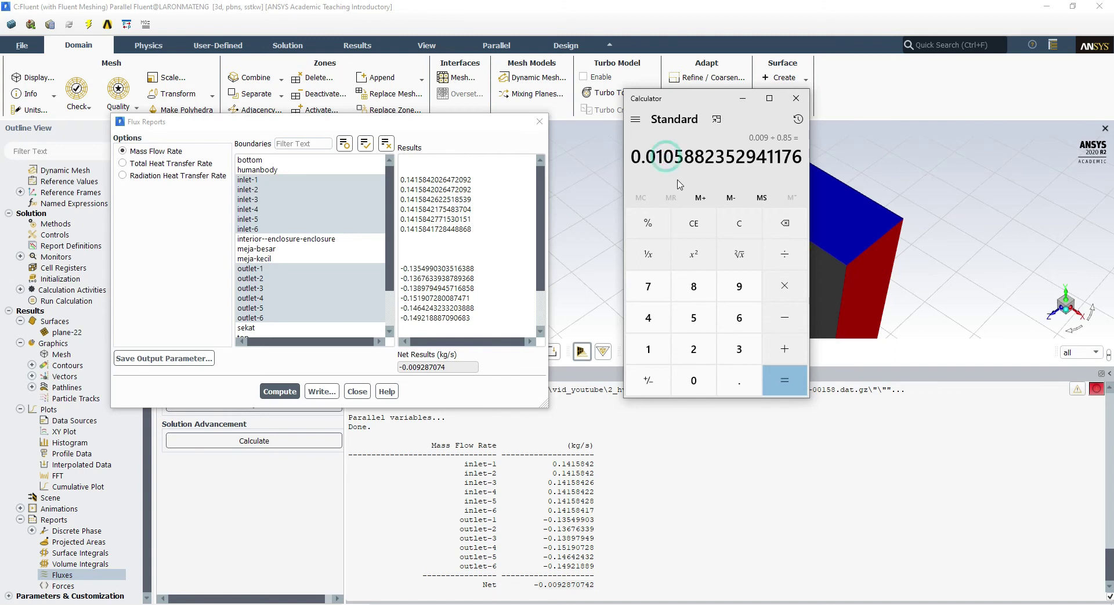
Close the Calculator and the Flux Reports dialog, and enlarge the graphics area by shrinking the console.
click(795, 99)
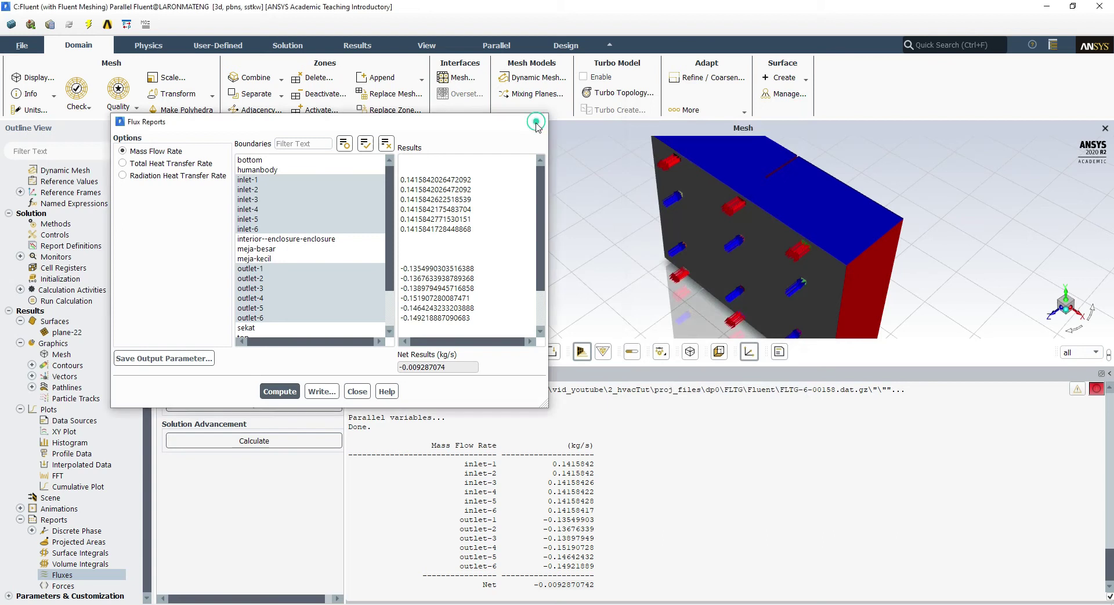
click(539, 121)
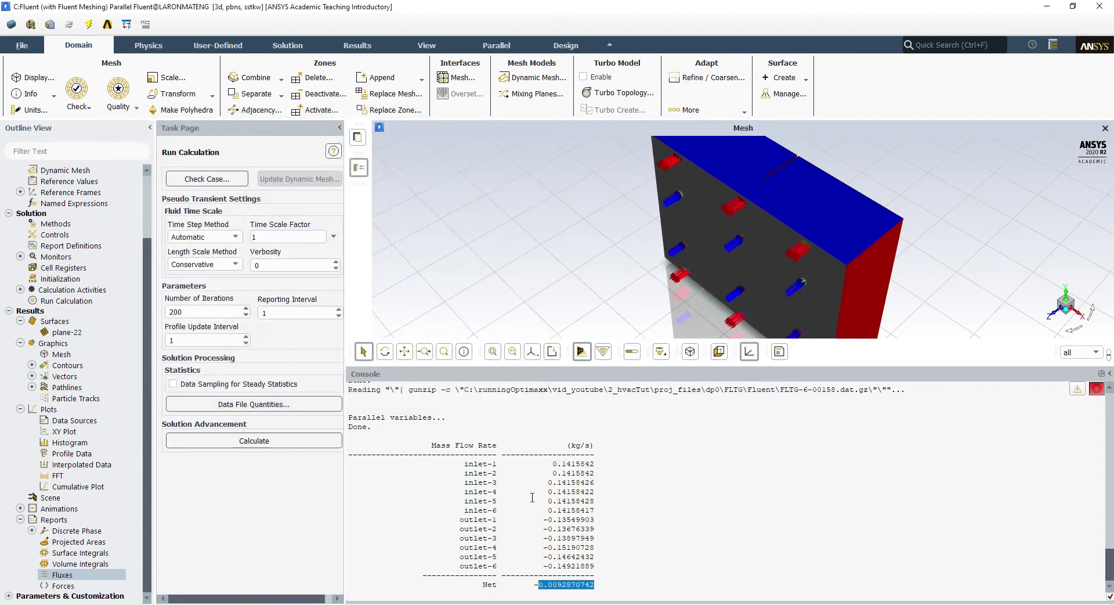
scroll(784, 165, down, 3)
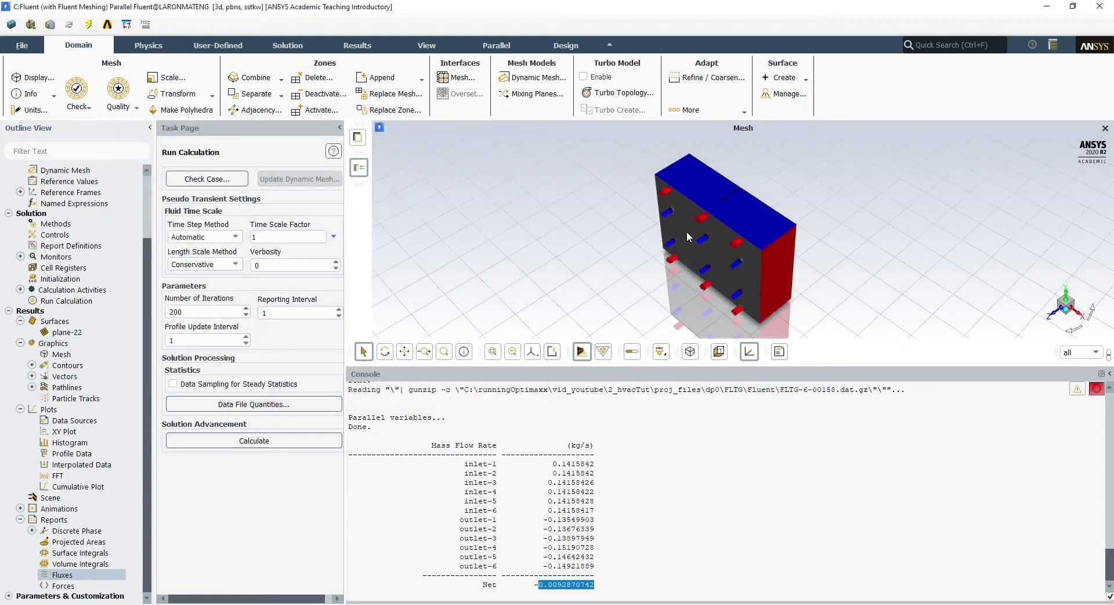
drag(783, 249, 768, 528)
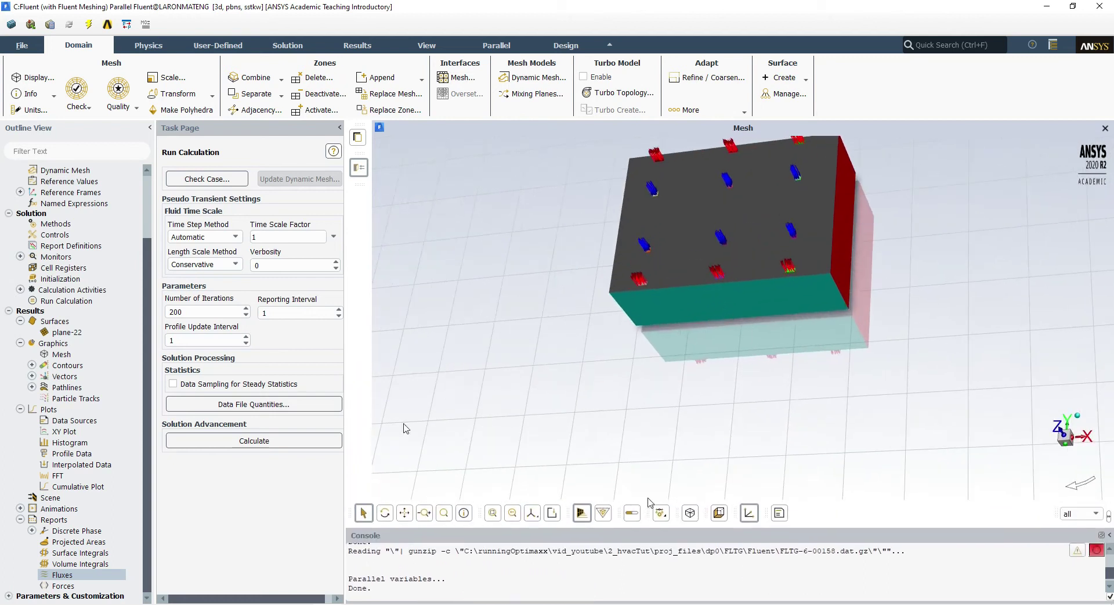
Review the solution methods and the pseudo transient time scale settings of the run calculation.
double_click(61, 225)
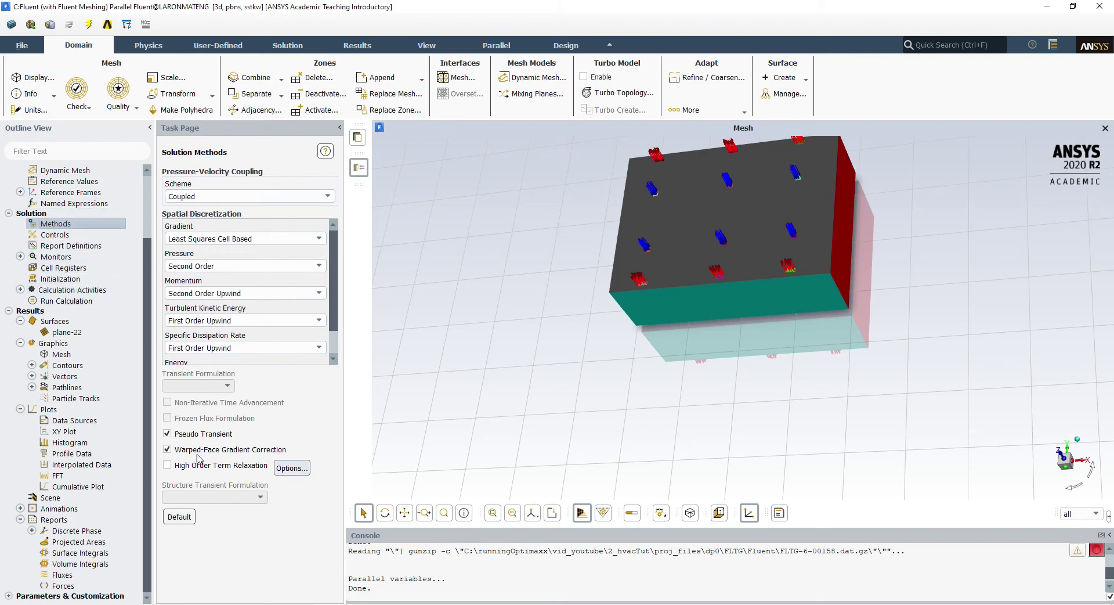
click(56, 302)
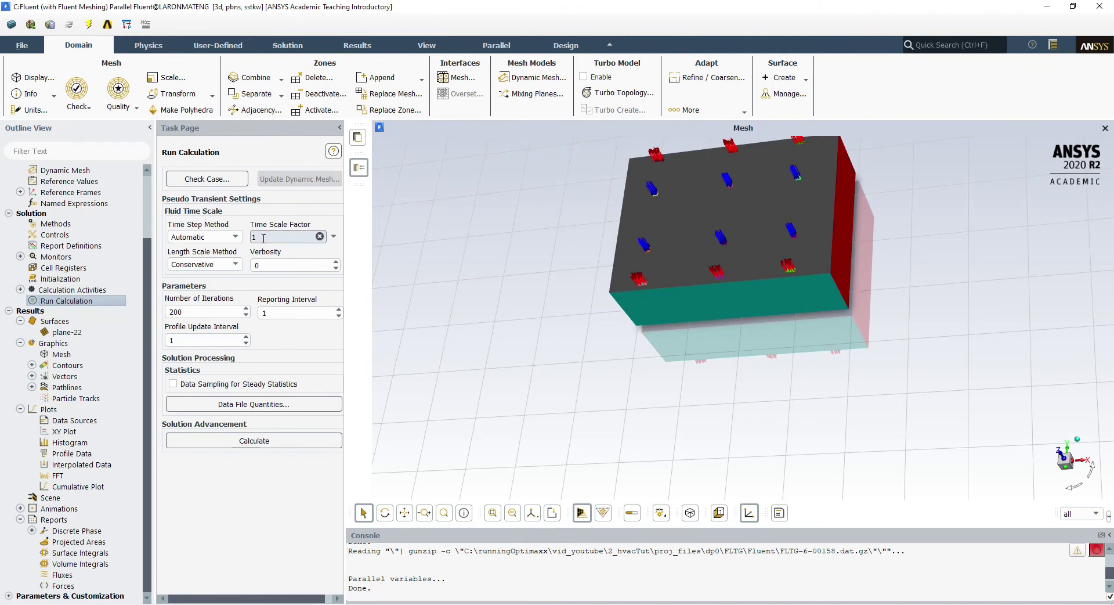
click(61, 224)
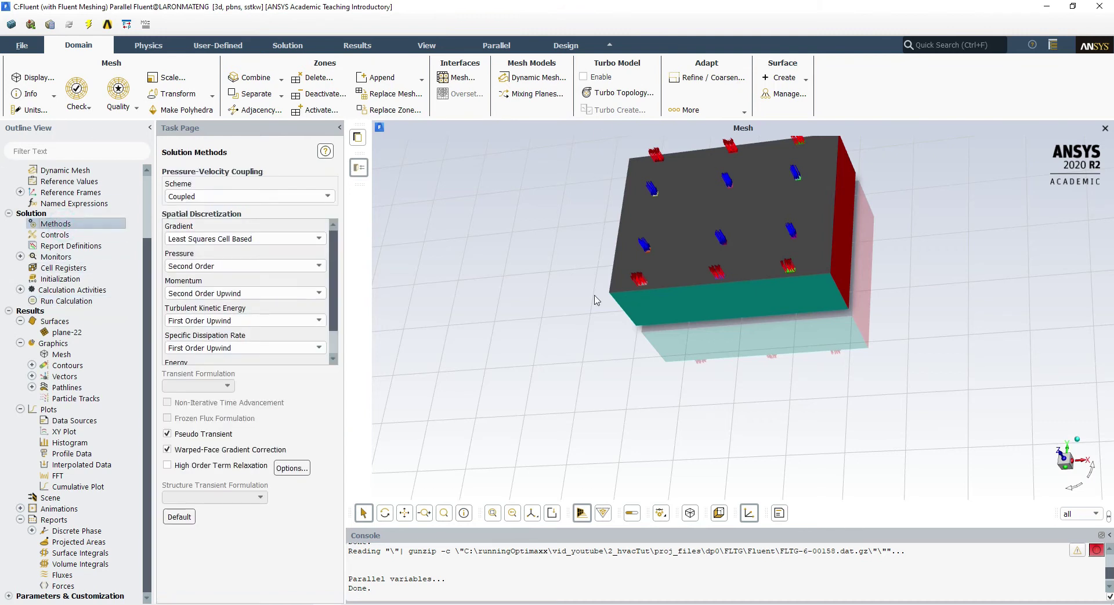
Quit Fluent and open the Results cell of system D from the Workbench project schematic in CFD-Post.
click(1099, 6)
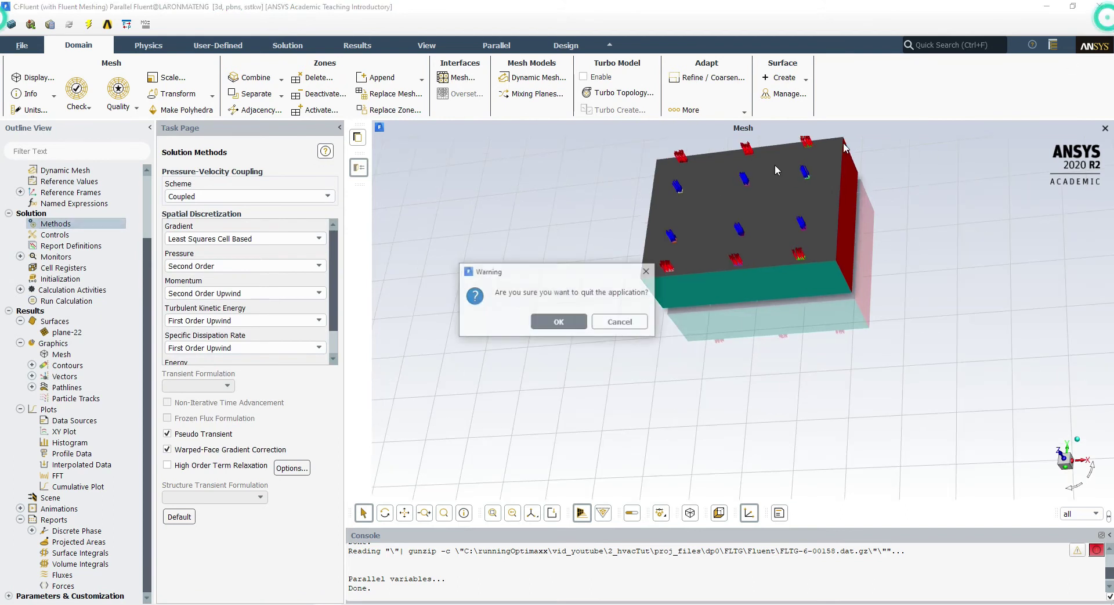
click(568, 328)
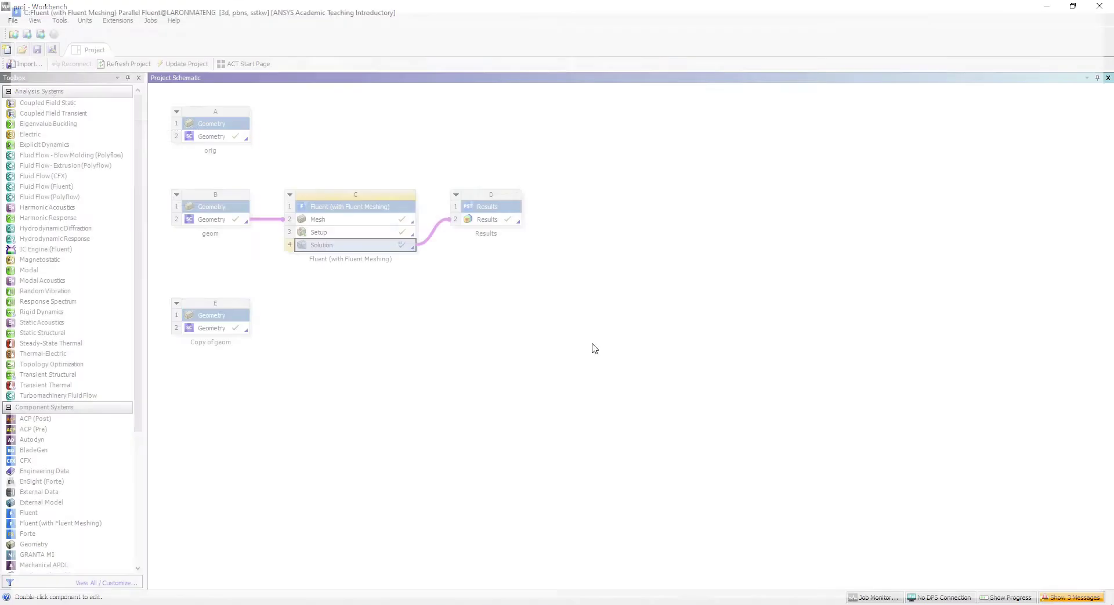
double_click(506, 224)
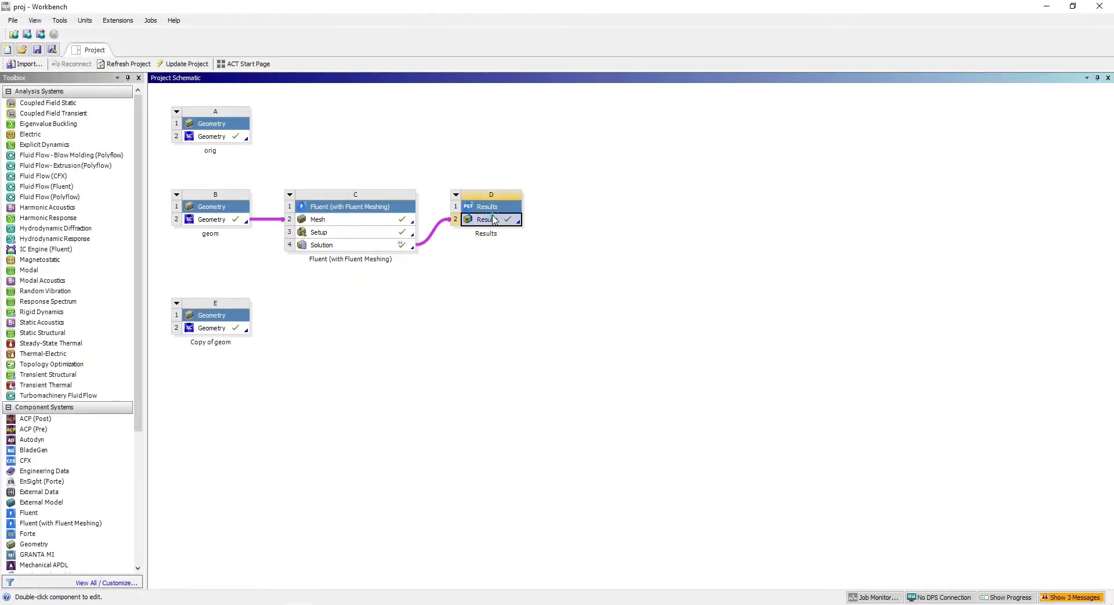
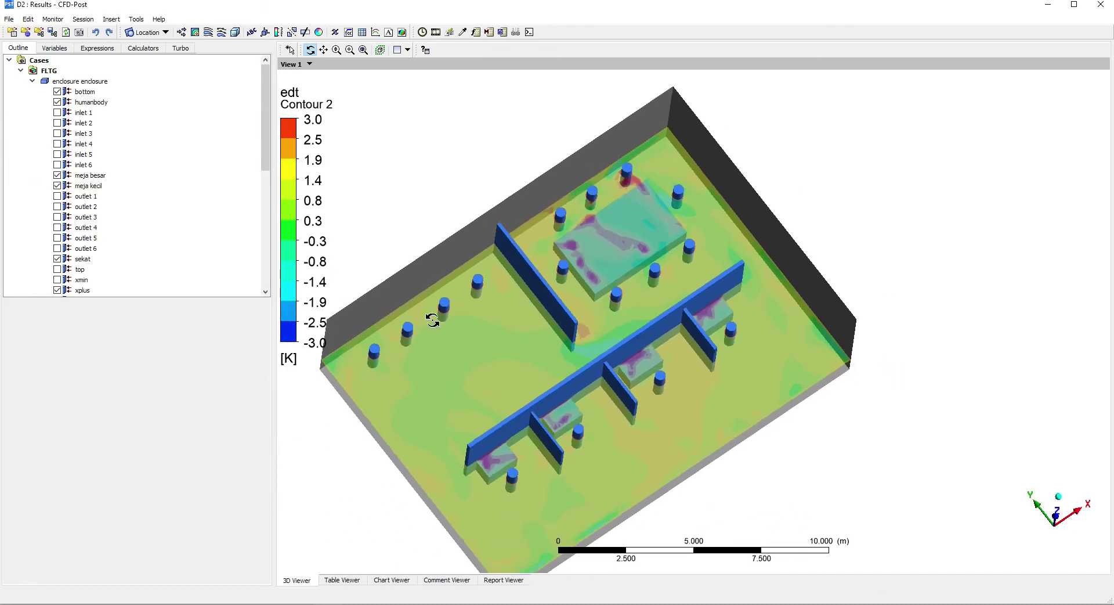
Hide Contour 2 so only the room geometry is shown in the 3D view.
scroll(168, 222, down, 6)
click(68, 155)
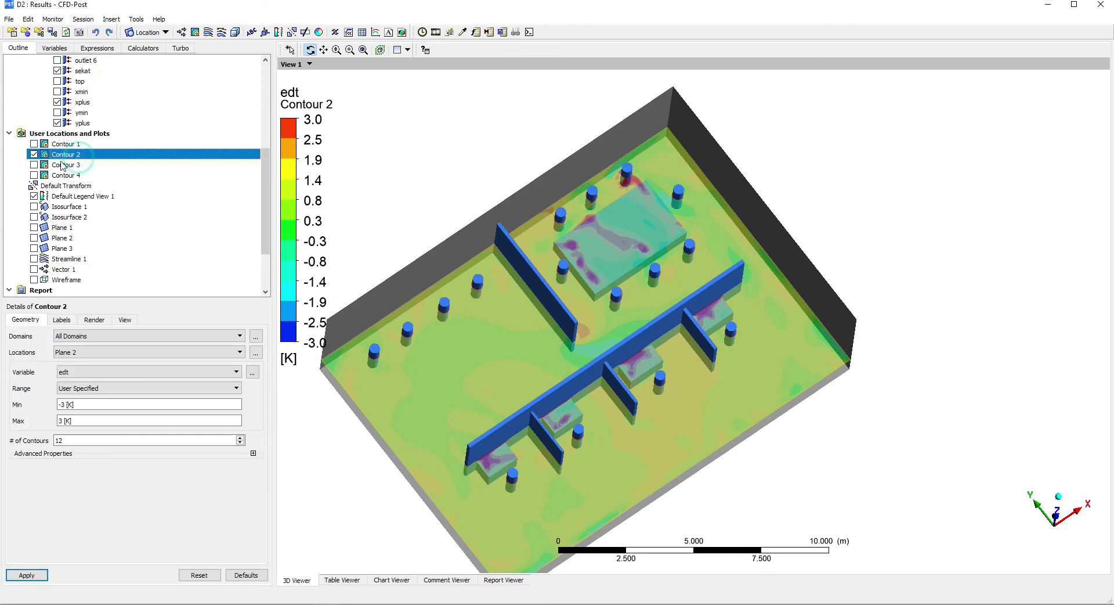
click(33, 155)
drag(613, 327, 589, 303)
Toggle the visibility of the bottom boundary to identify the room floor, leaving it shown.
scroll(69, 128, up, 6)
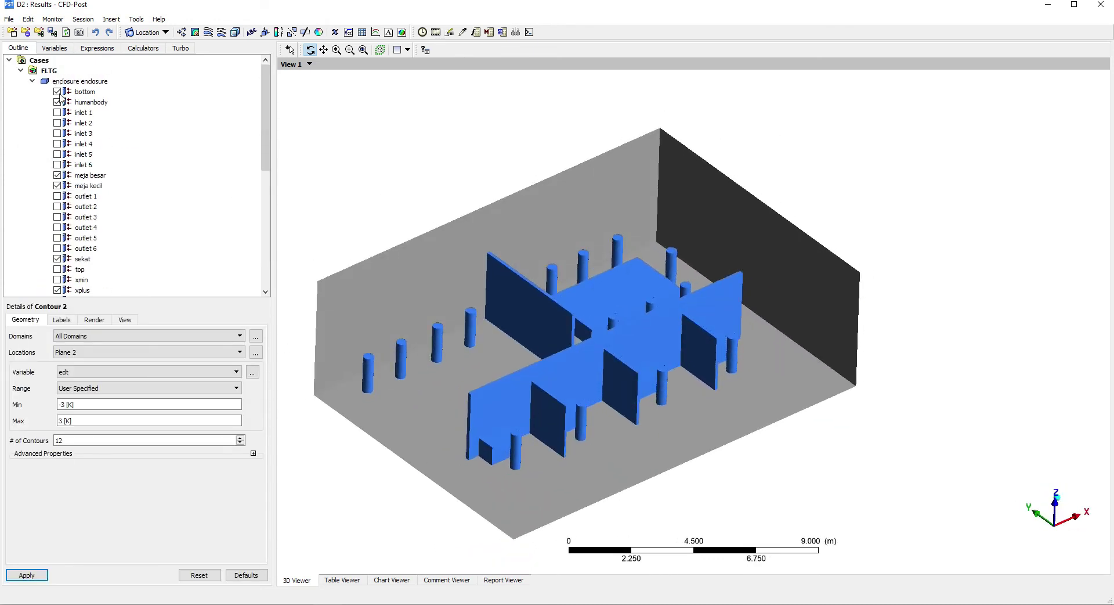
click(57, 92)
click(57, 92)
click(57, 92)
click(57, 92)
click(57, 92)
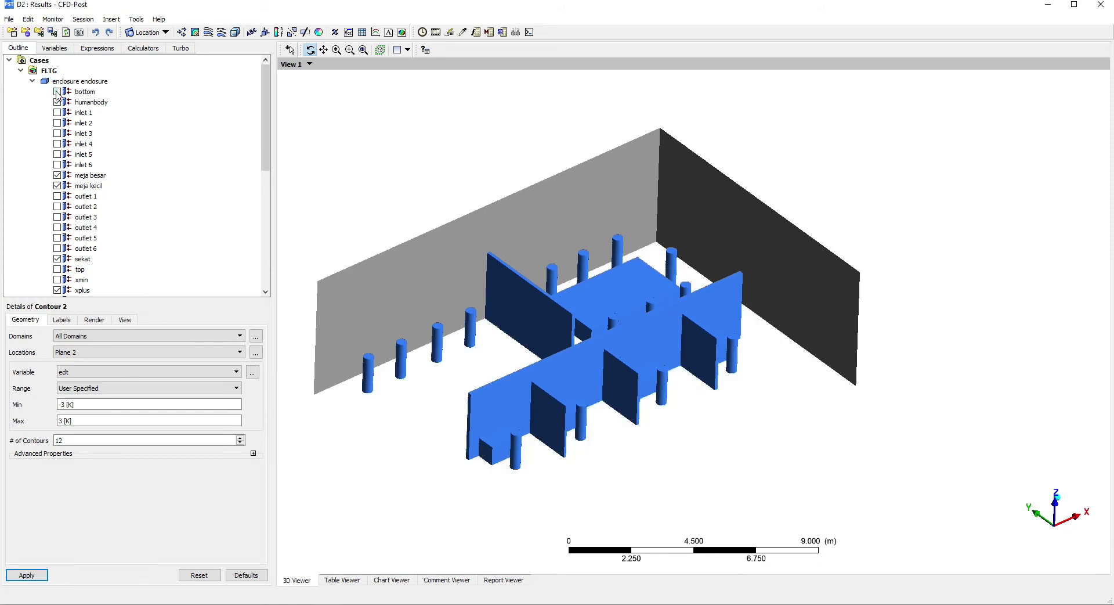
click(57, 92)
drag(622, 225, 523, 256)
Insert a 3D velocity streamline named Streamline 2, starting from inlet 1 to inlet 6 with 25 equally spaced points.
scroll(197, 187, down, 5)
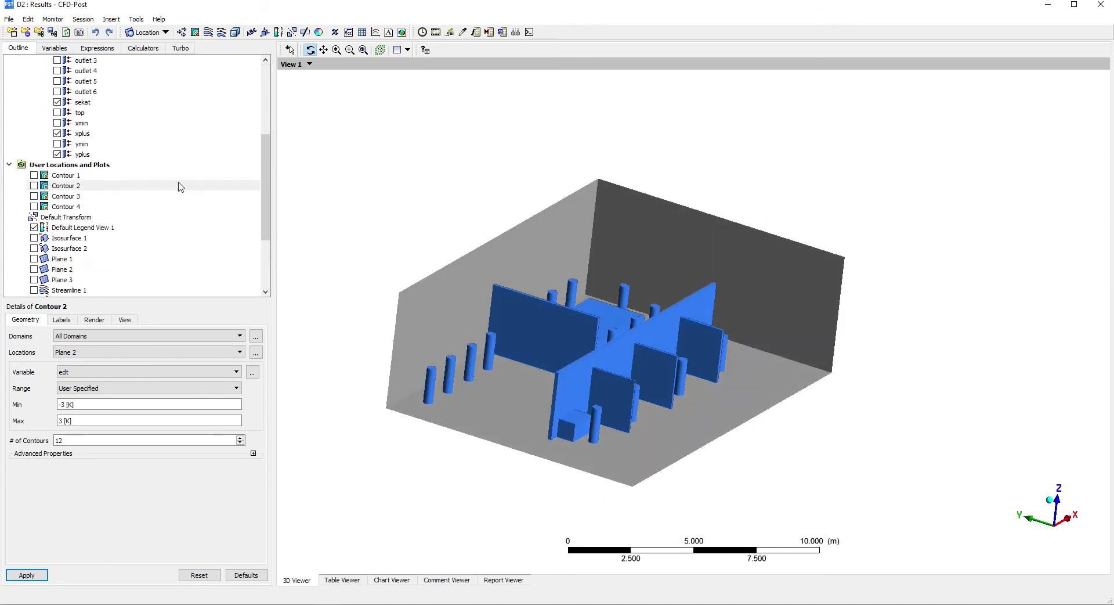
click(208, 32)
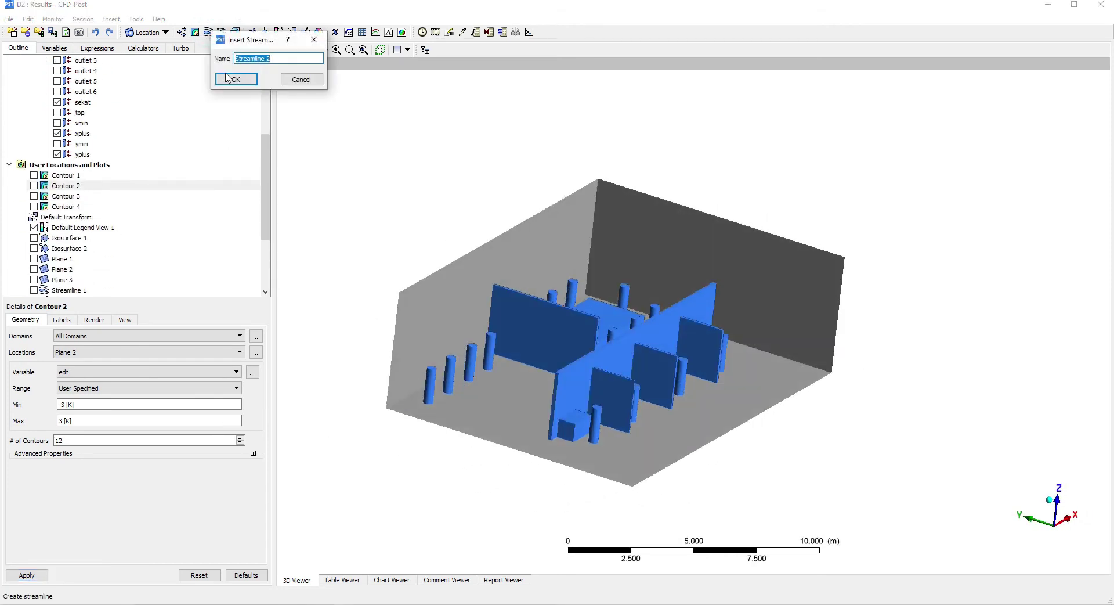
click(239, 77)
click(78, 378)
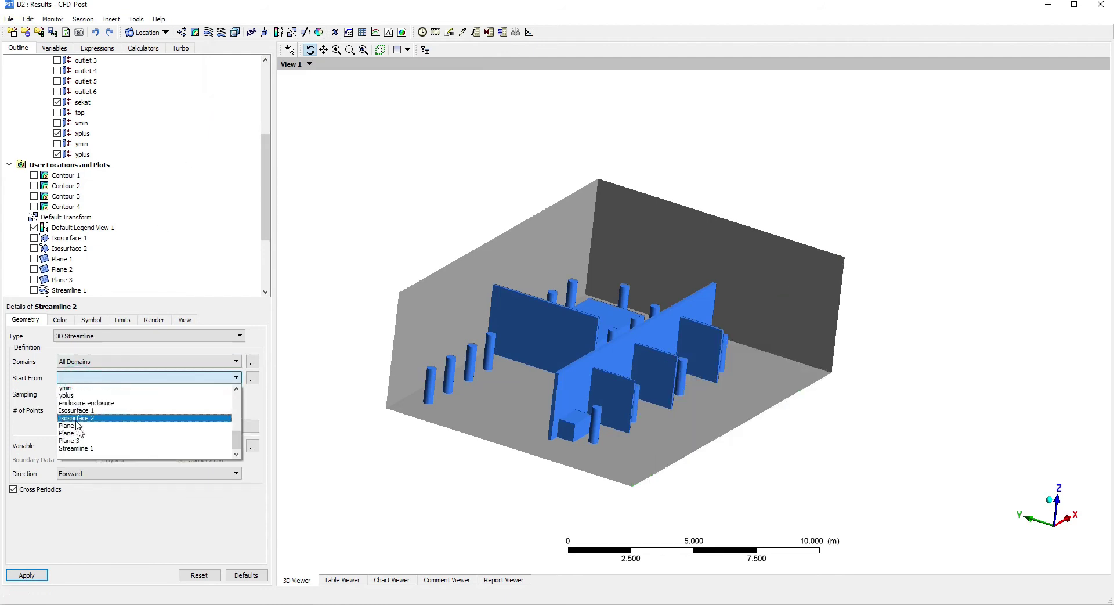
click(252, 377)
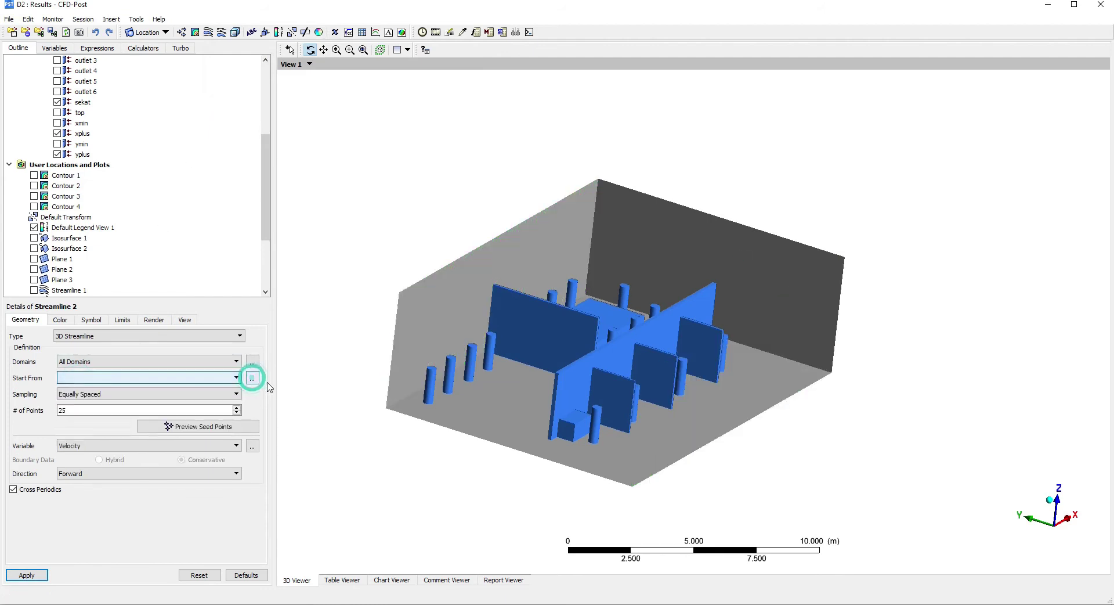
click(252, 378)
click(557, 191)
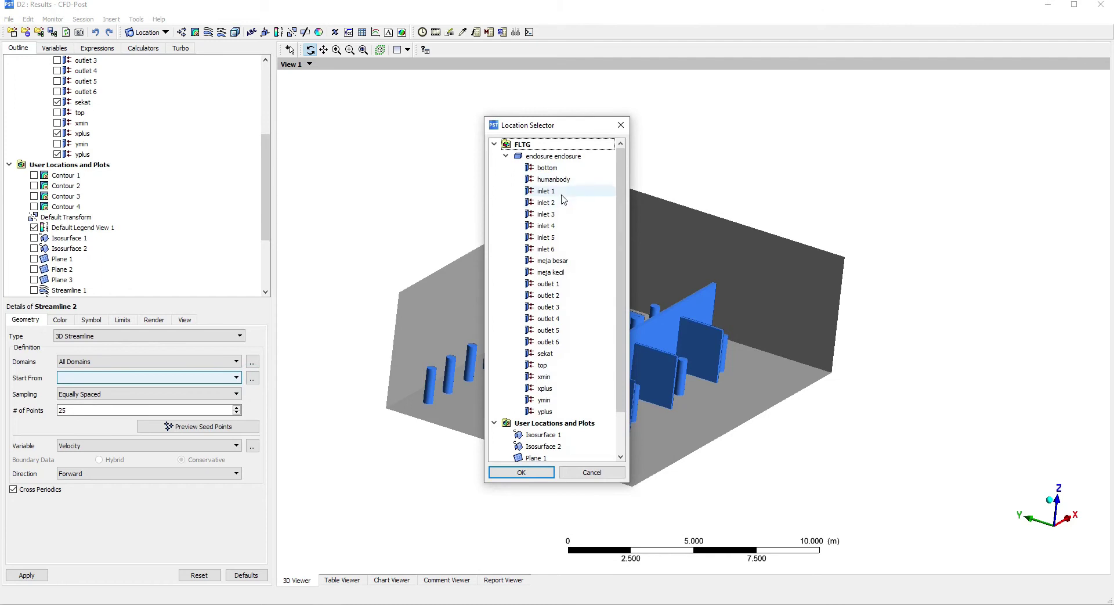
shift+click(560, 248)
click(532, 473)
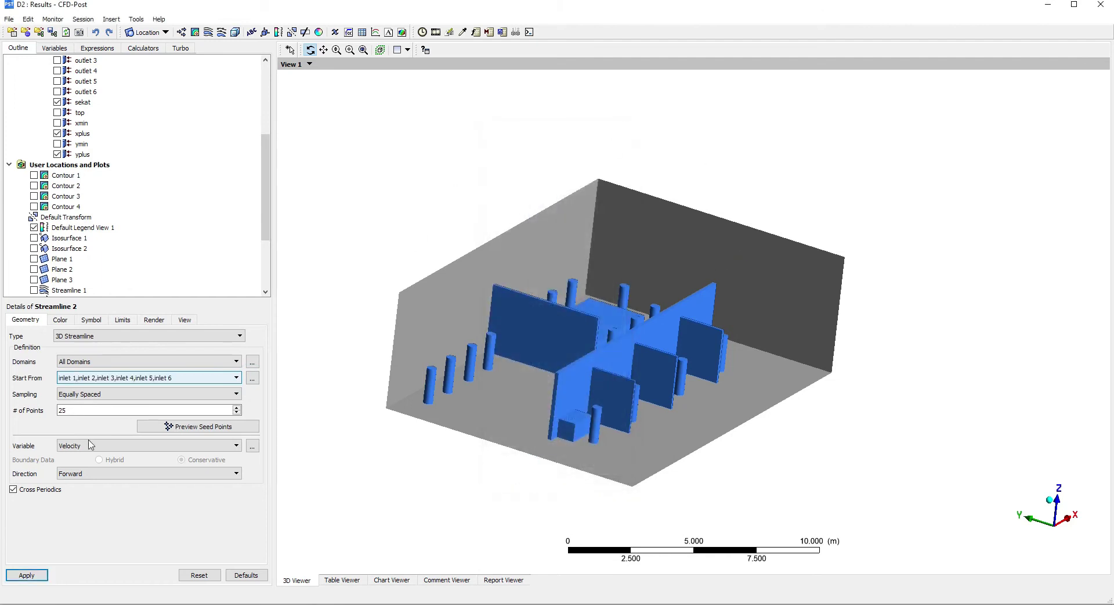
click(26, 575)
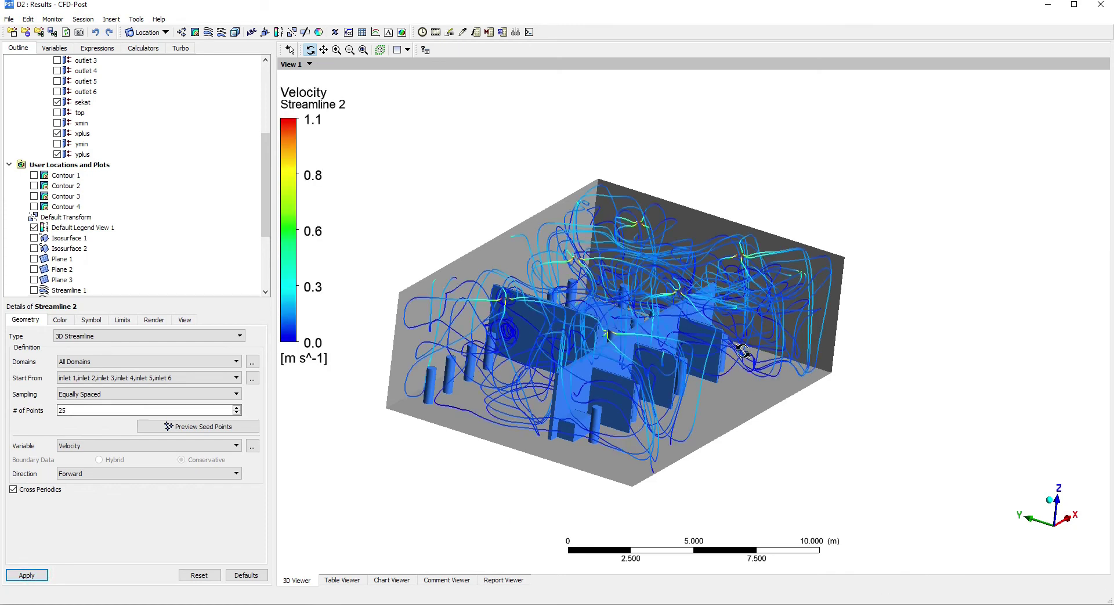
Examine the velocity streamlines around the inlets, partitions and occupants from several angles and distances.
mouse_move(728, 351)
mouse_down()
mouse_move(723, 366)
mouse_move(713, 337)
mouse_up()
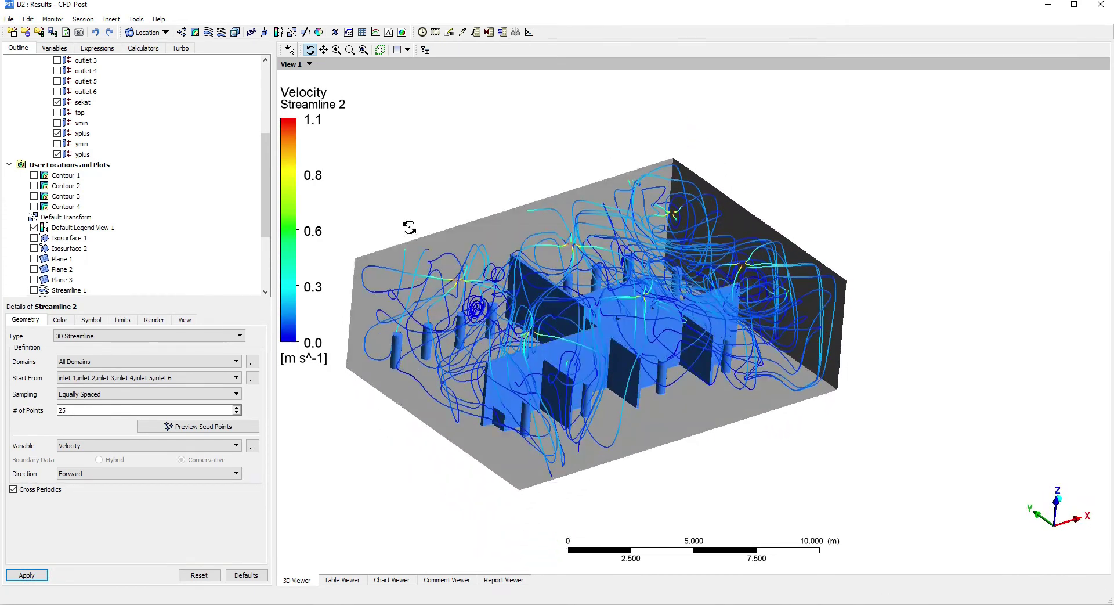
right_drag(410, 227, 563, 347)
drag(526, 311, 580, 279)
right_drag(580, 275, 751, 428)
scroll(597, 361, down, 8)
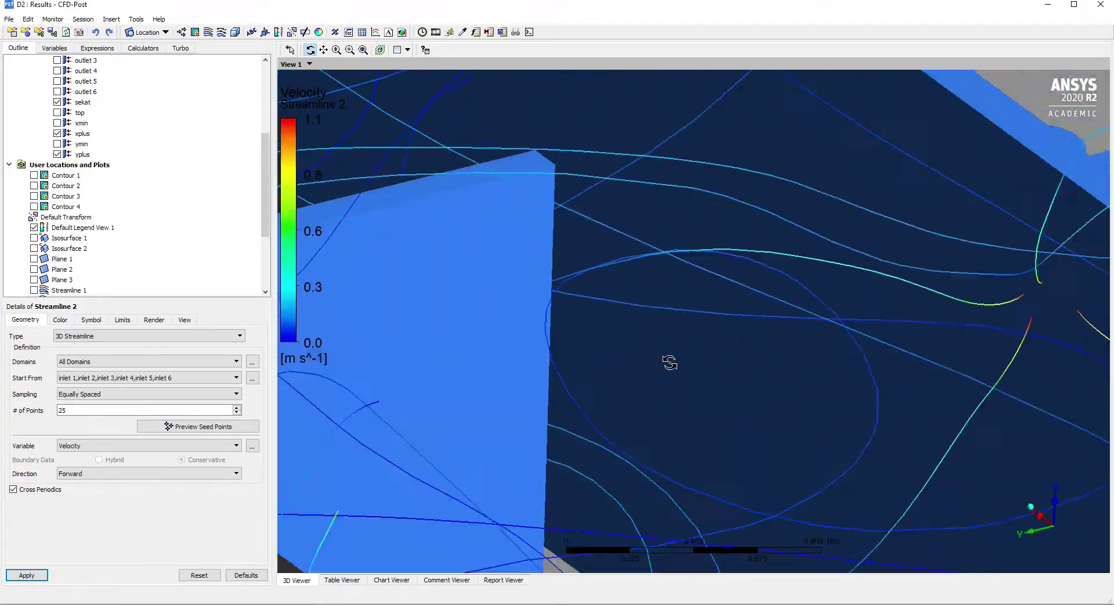
scroll(604, 355, down, 12)
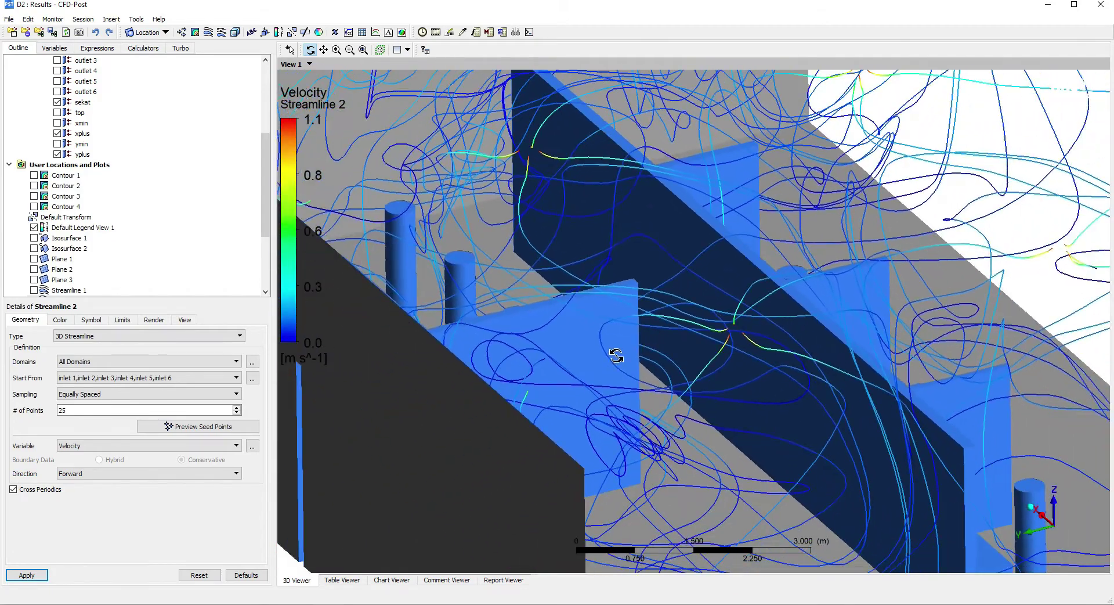
drag(504, 283, 464, 262)
Set the number of points for Streamline 2 to 100 and apply it.
double_click(92, 410)
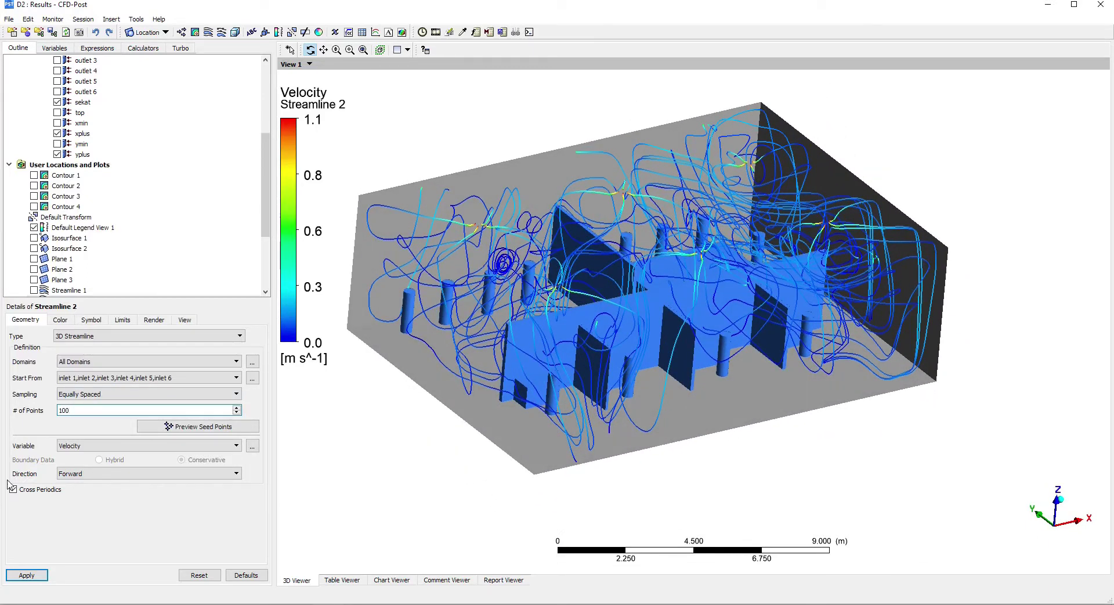
click(36, 574)
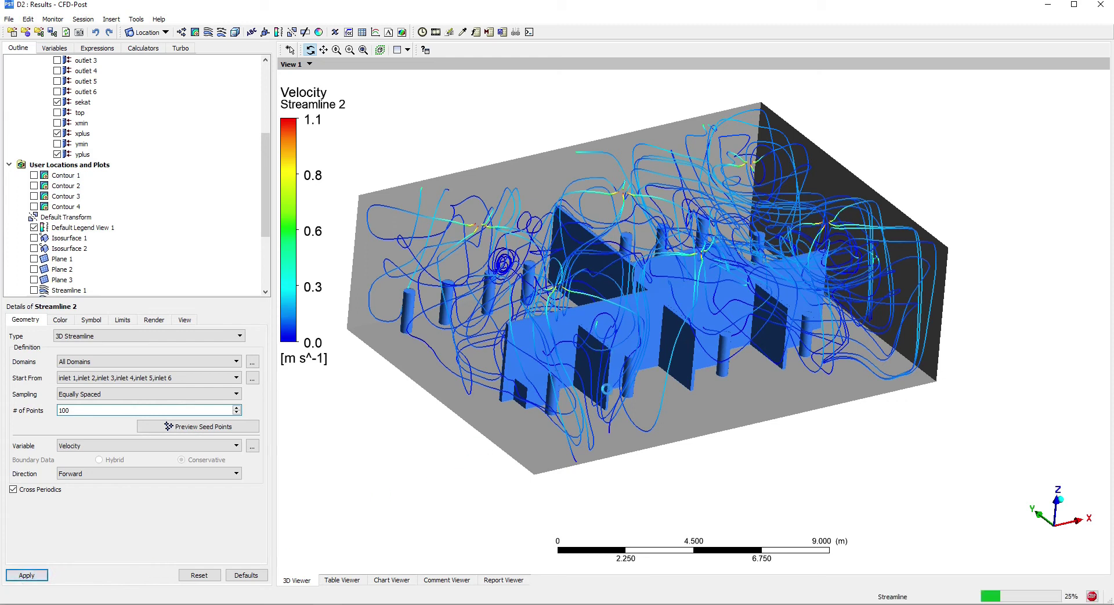
mouse_move(606, 388)
mouse_down()
mouse_move(561, 341)
mouse_move(606, 388)
mouse_up()
Change the stream type of Streamline 2 from lines to Tube and apply it.
click(93, 318)
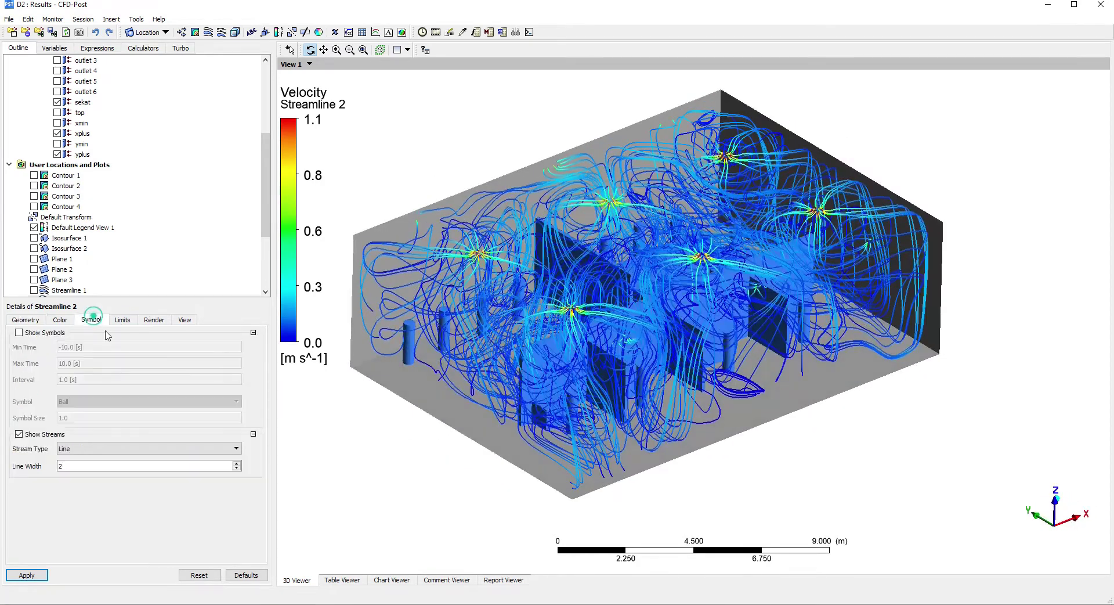
click(69, 449)
click(76, 465)
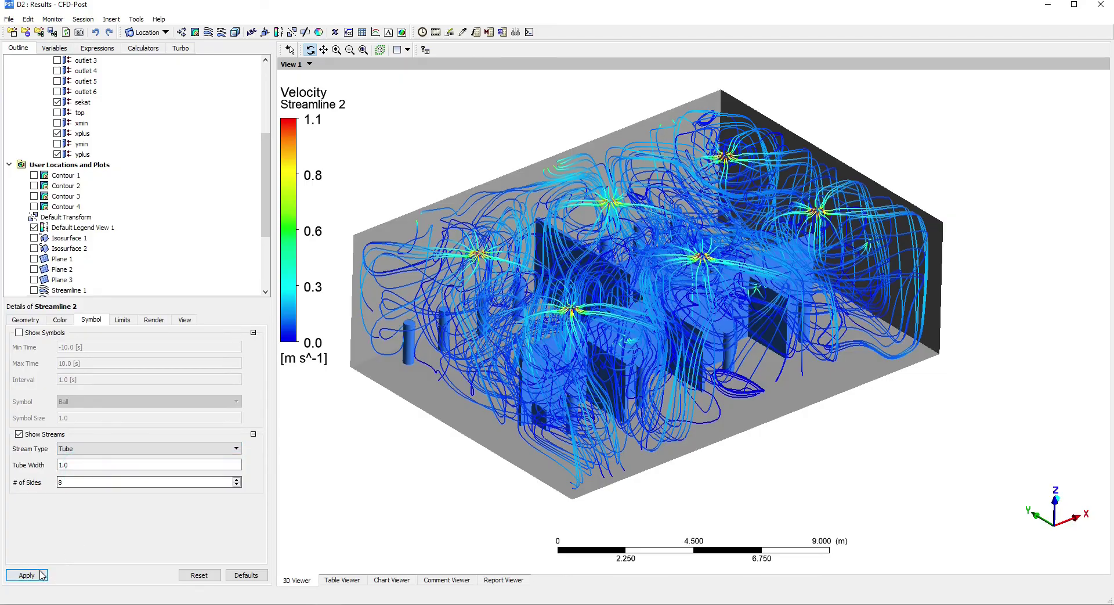
click(27, 574)
Examine the tube streamlines around the ceiling inlets and through the room from several angles and distances.
drag(726, 350, 598, 325)
scroll(631, 287, up, 5)
scroll(584, 320, down, 5)
scroll(597, 325, down, 4)
right_drag(529, 167, 607, 227)
drag(606, 305, 611, 320)
scroll(612, 320, down, 6)
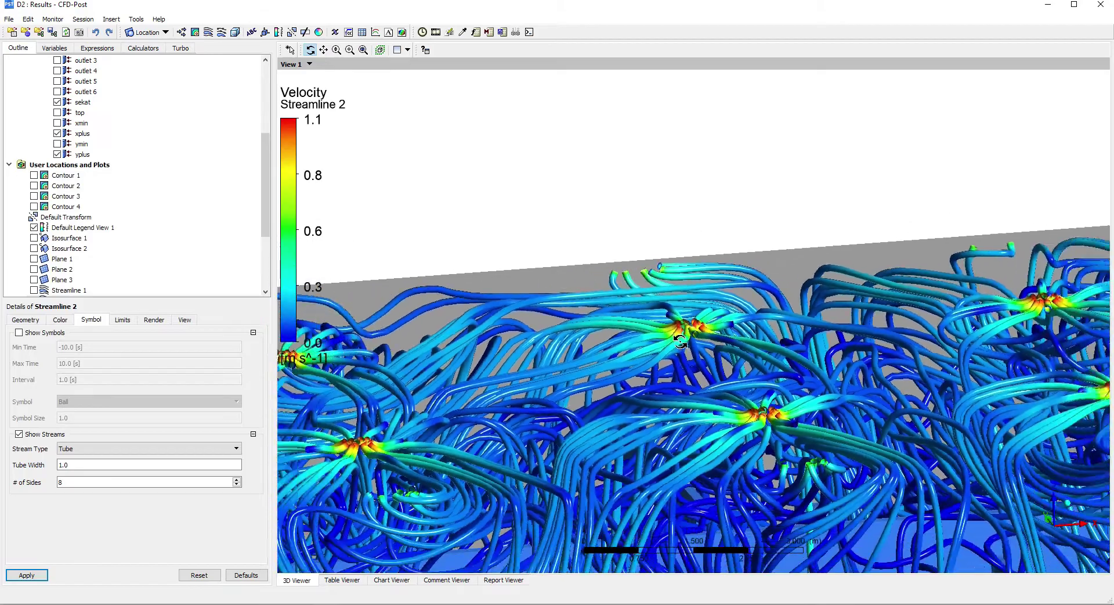
drag(680, 341, 467, 377)
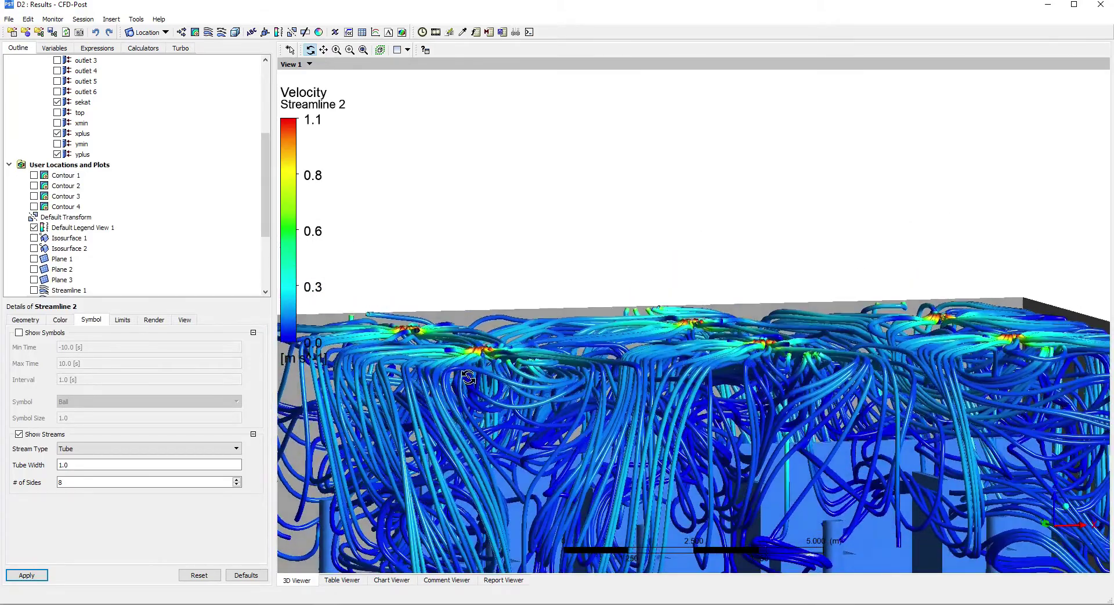
scroll(500, 524, down, 5)
drag(621, 372, 530, 417)
drag(555, 451, 621, 327)
scroll(597, 392, up, 5)
scroll(633, 402, down, 10)
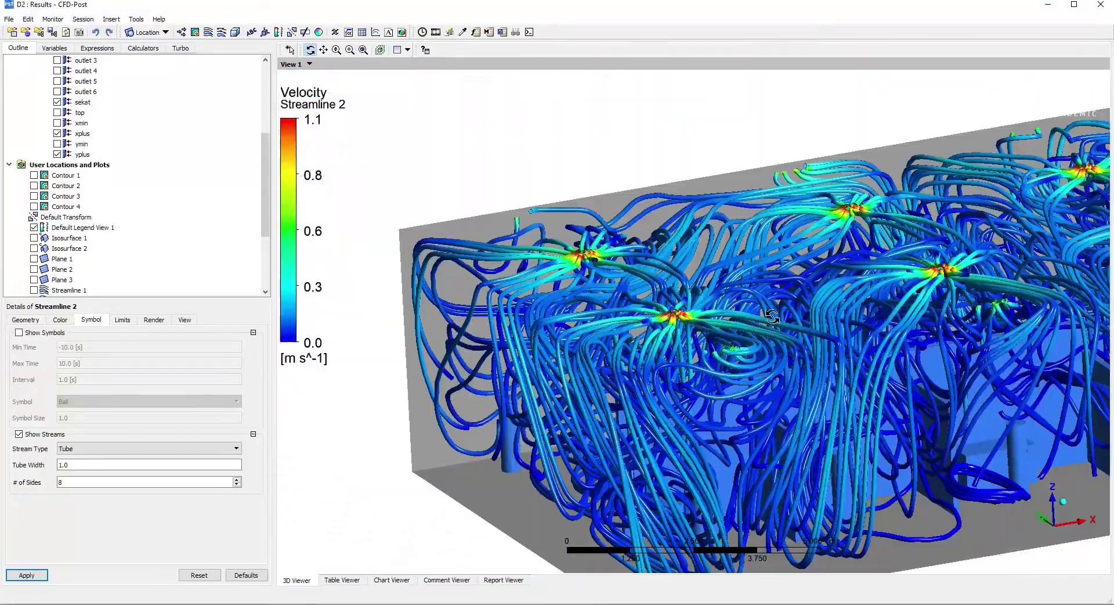
drag(636, 273, 681, 300)
middle_drag(681, 300, 800, 211)
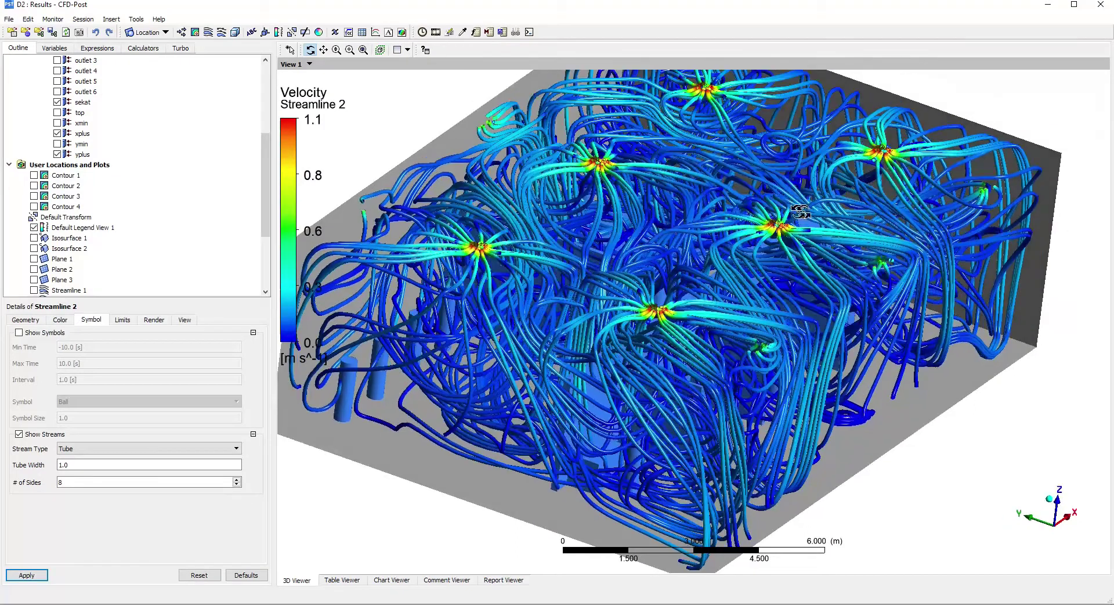
Hide Streamline 2 so only the room geometry is displayed.
click(35, 197)
click(34, 196)
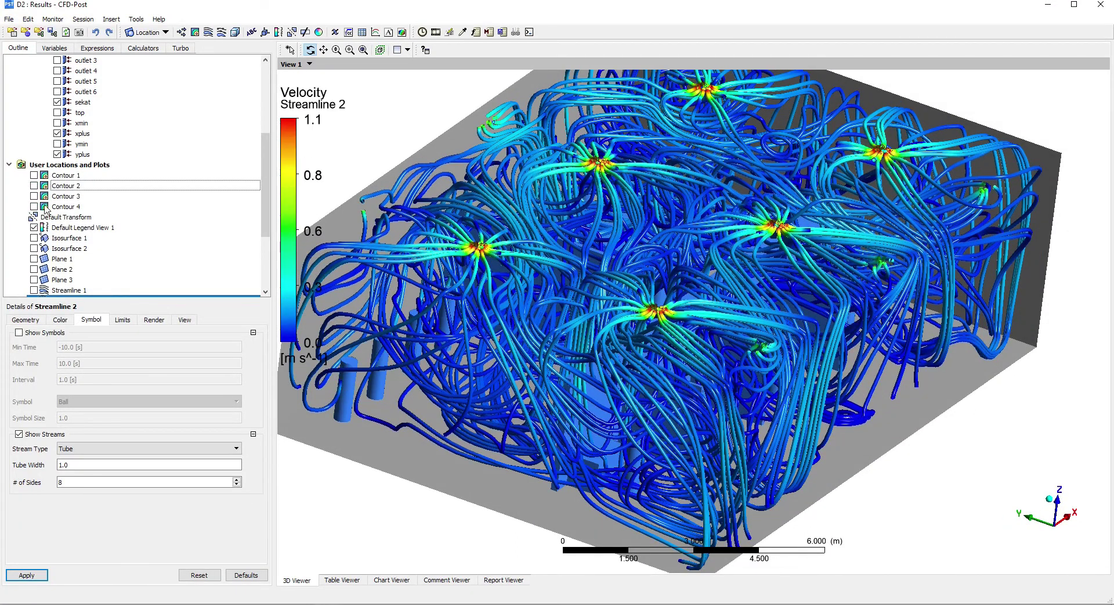
drag(667, 386, 689, 350)
scroll(40, 265, down, 3)
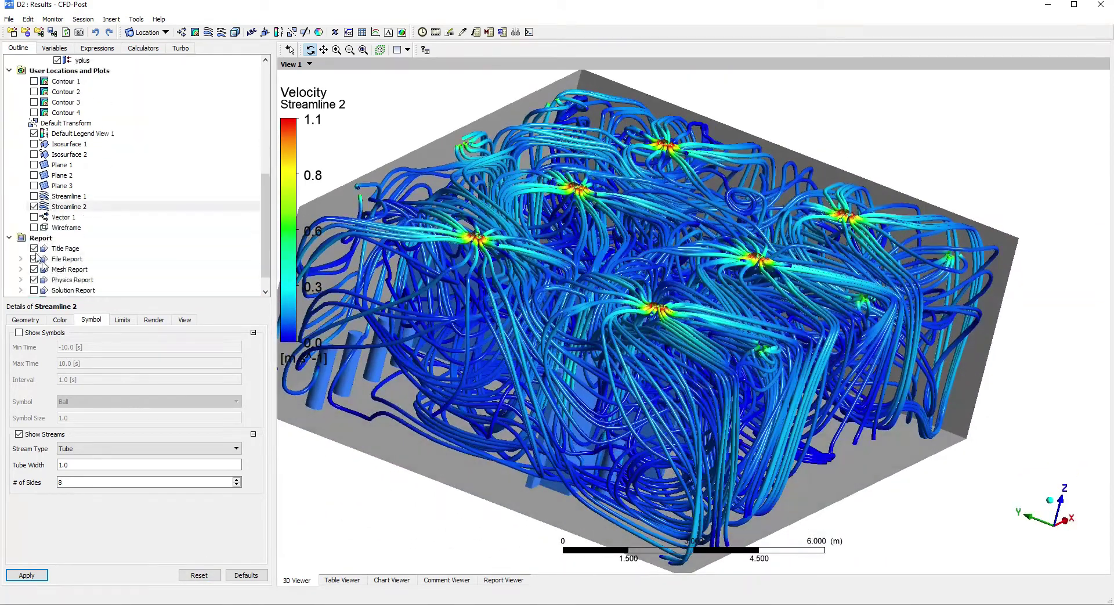
click(34, 206)
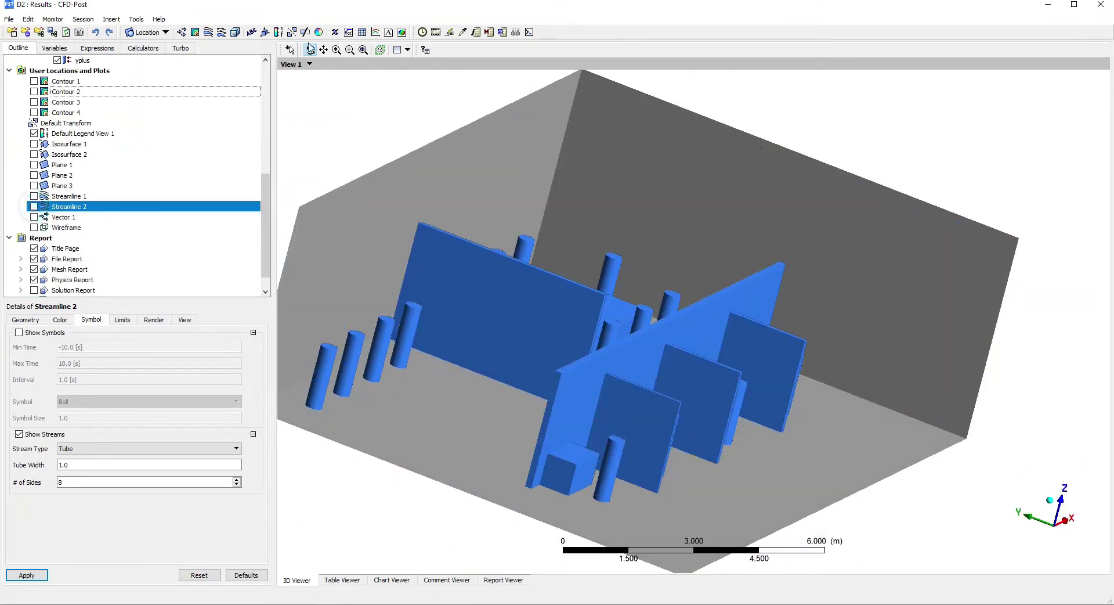
click(165, 32)
click(148, 82)
click(189, 141)
drag(537, 249, 632, 219)
Show the inlet 1 to inlet 6 boundaries in the room model.
scroll(82, 158, up, 8)
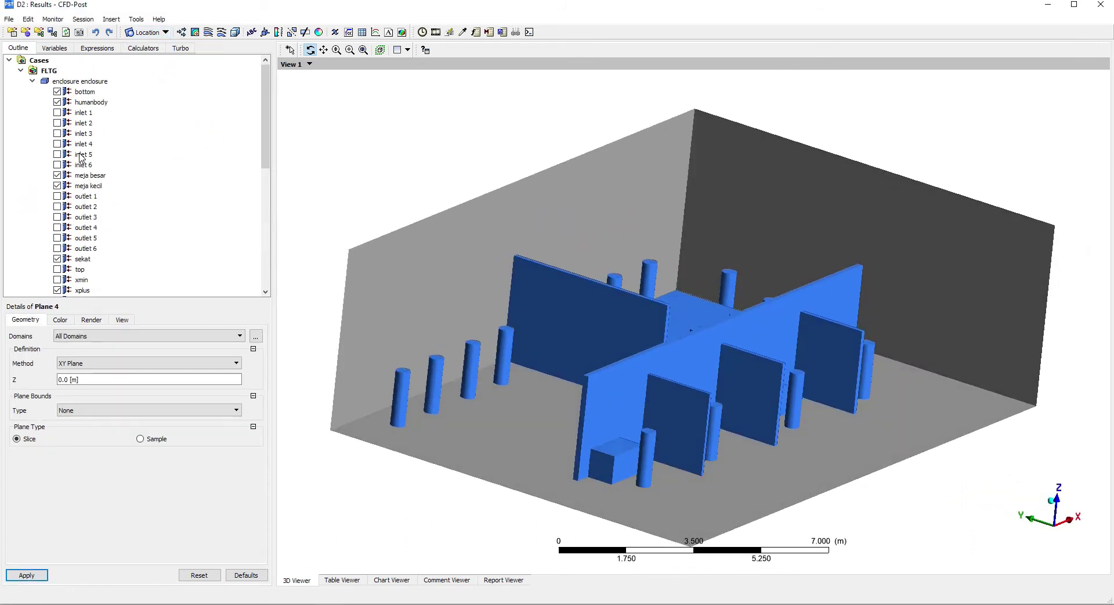
click(57, 122)
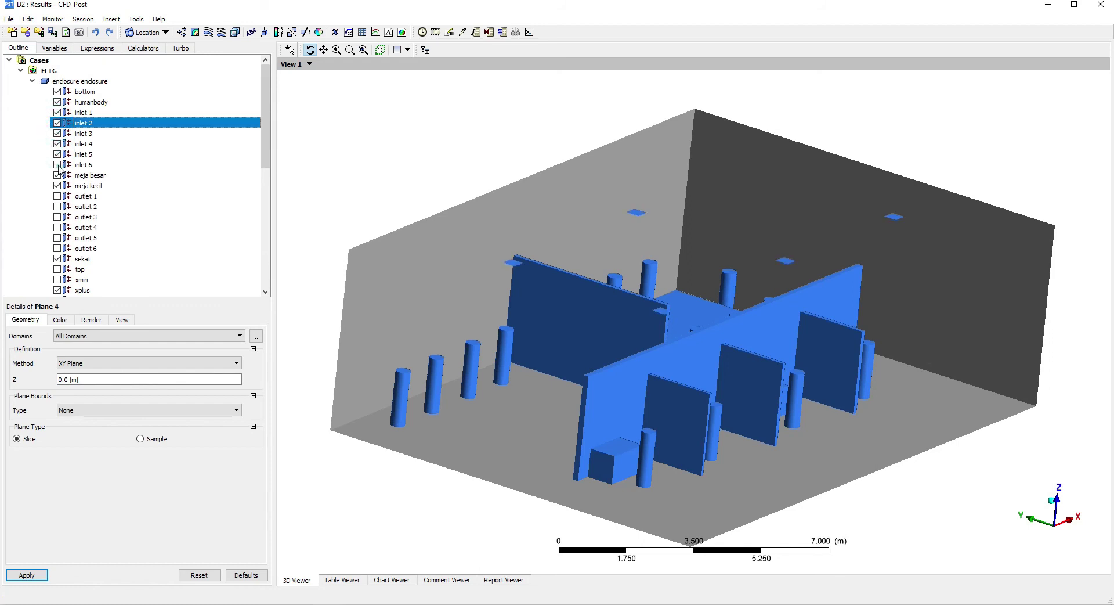
drag(647, 251, 725, 309)
click(82, 112)
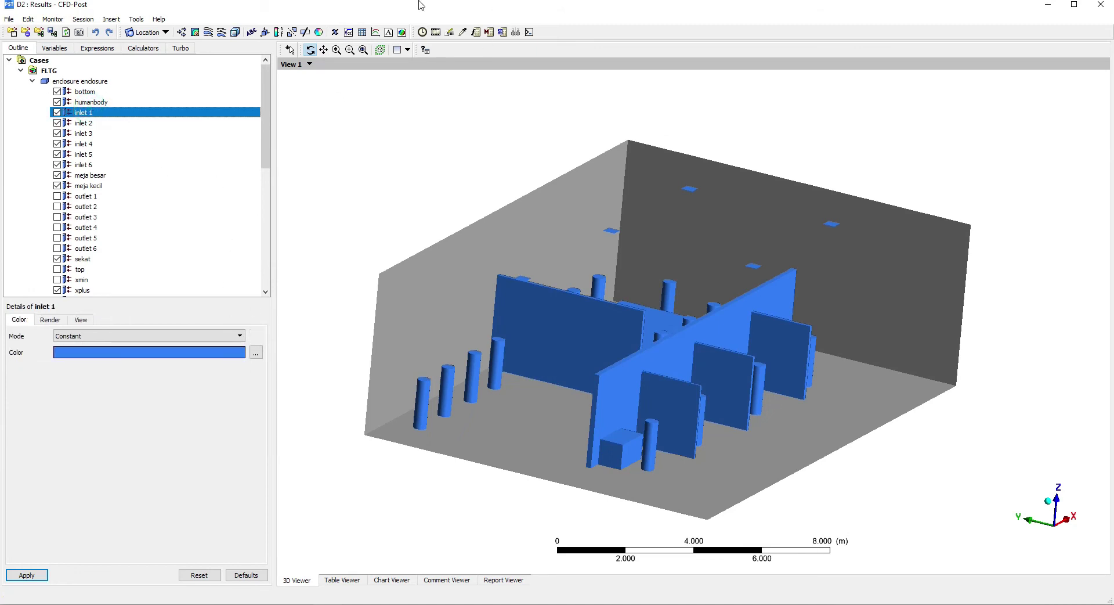
Insert a new plane defined by the ZX Plane method at Y = 0 m.
click(167, 32)
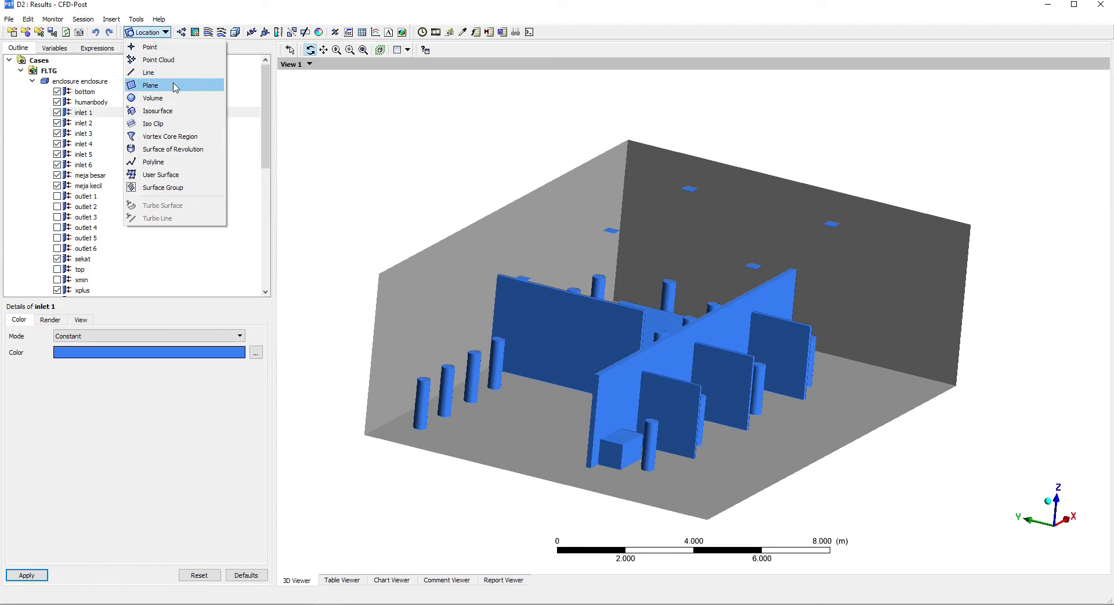
click(174, 84)
click(205, 131)
mouse_move(549, 413)
middle_down()
mouse_move(534, 418)
mouse_move(547, 413)
middle_up()
click(81, 364)
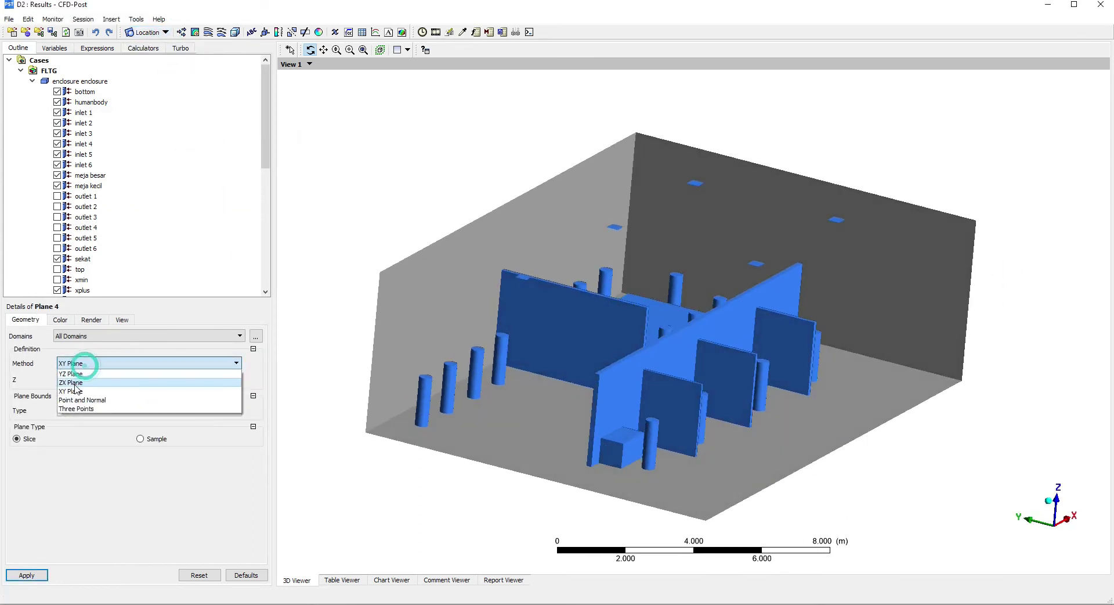
click(76, 389)
click(43, 575)
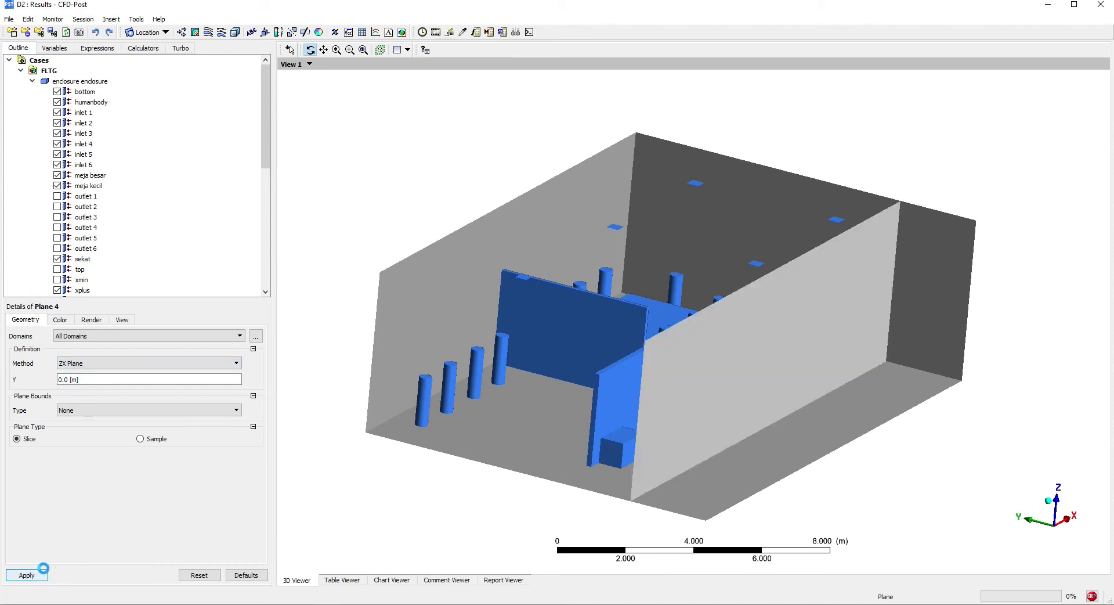
Shift the ZX plane to Y = 0.740746 m so it cuts through one row of ceiling inlets.
mouse_move(537, 482)
middle_down()
mouse_move(545, 491)
mouse_move(526, 470)
middle_up()
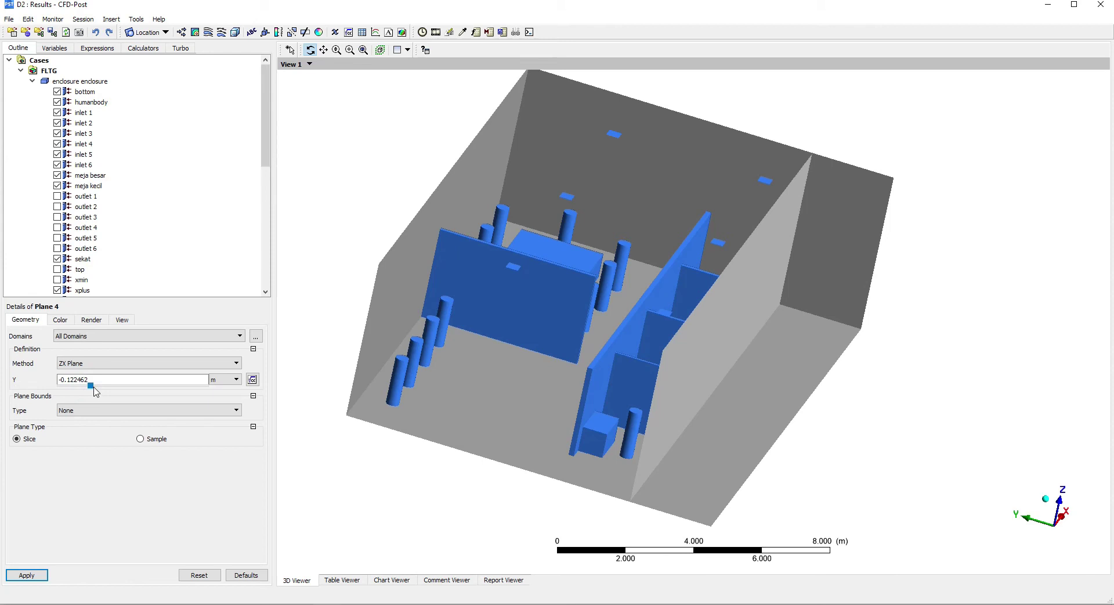
click(22, 574)
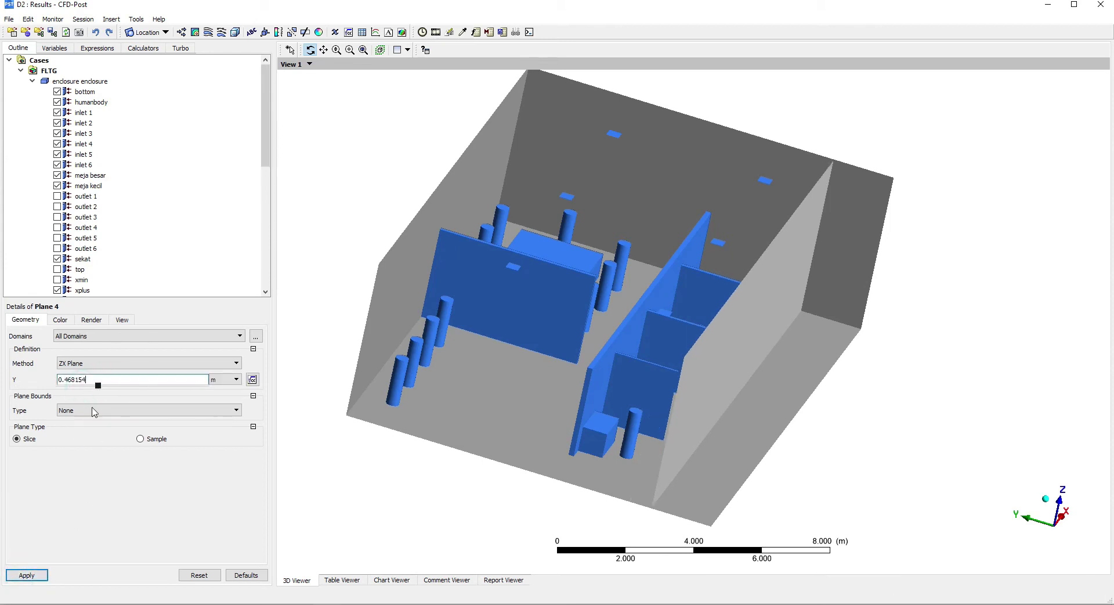
click(27, 575)
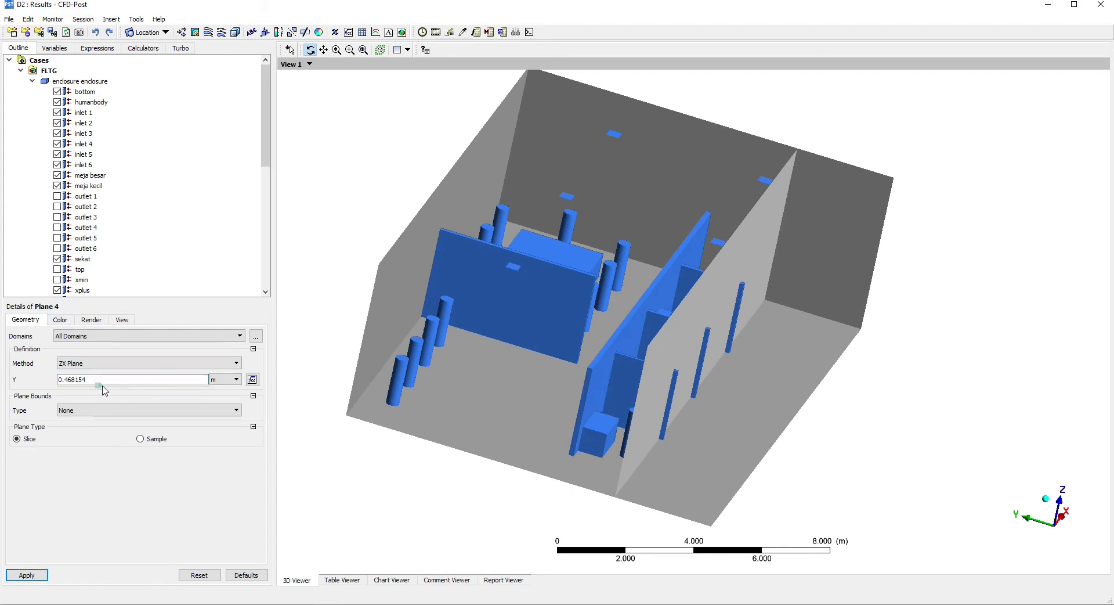
click(34, 575)
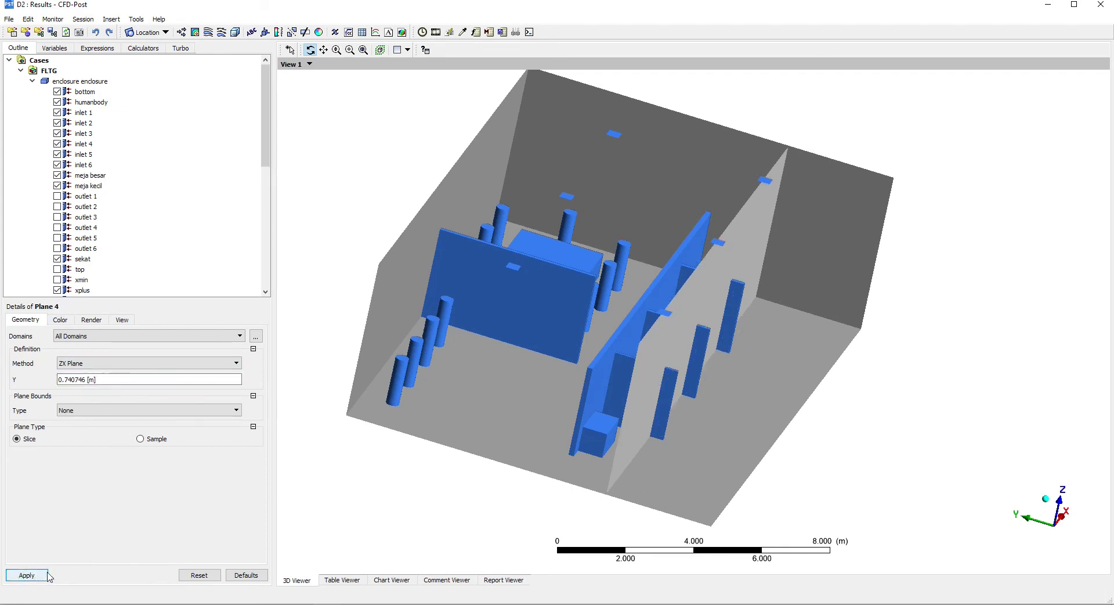
Check where the ZX plane cuts the inlets and hide Plane 4.
drag(491, 498, 569, 428)
scroll(640, 312, up, 10)
scroll(546, 301, down, 6)
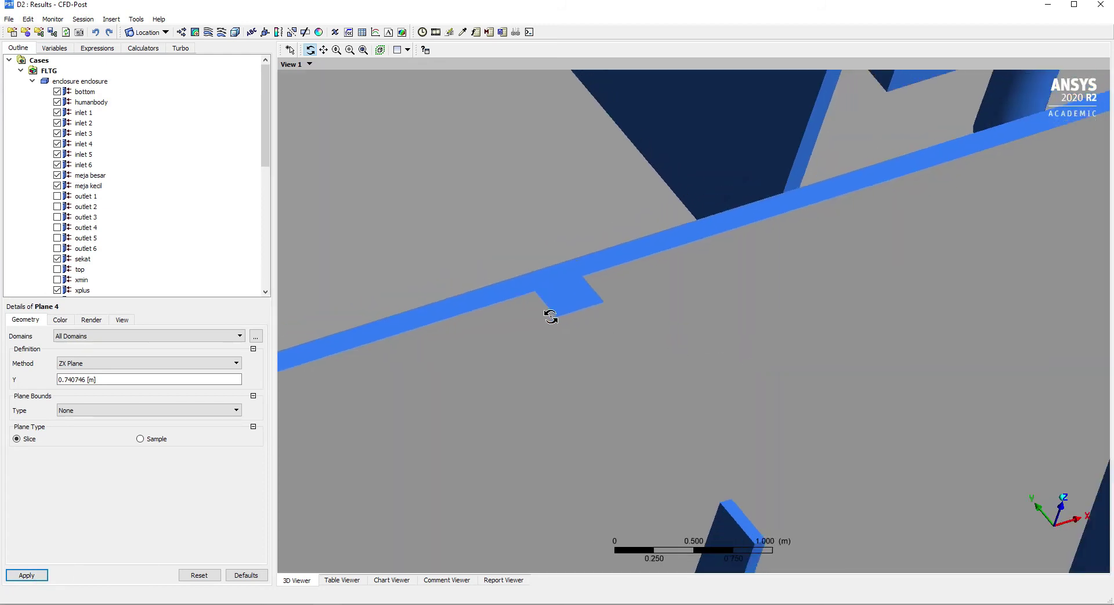
scroll(638, 343, up, 5)
scroll(599, 315, down, 3)
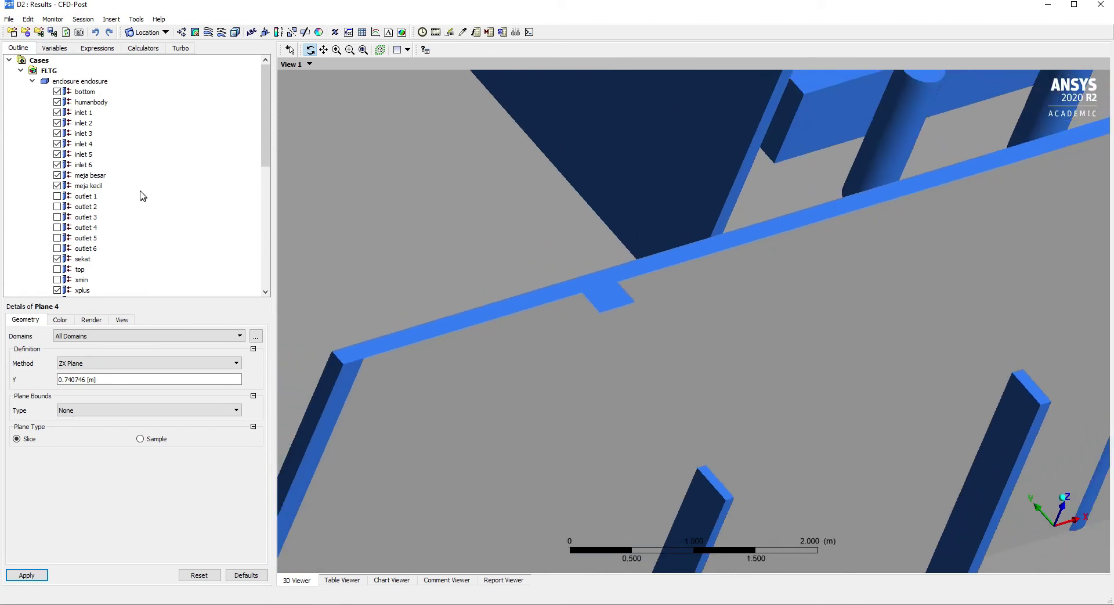
scroll(156, 219, down, 9)
click(33, 165)
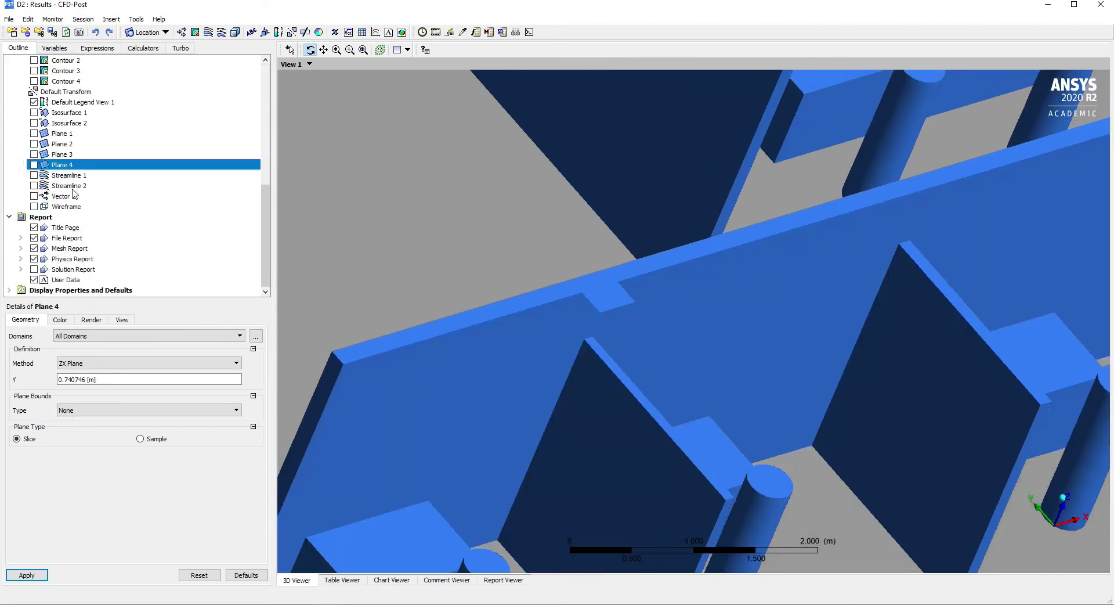
click(39, 578)
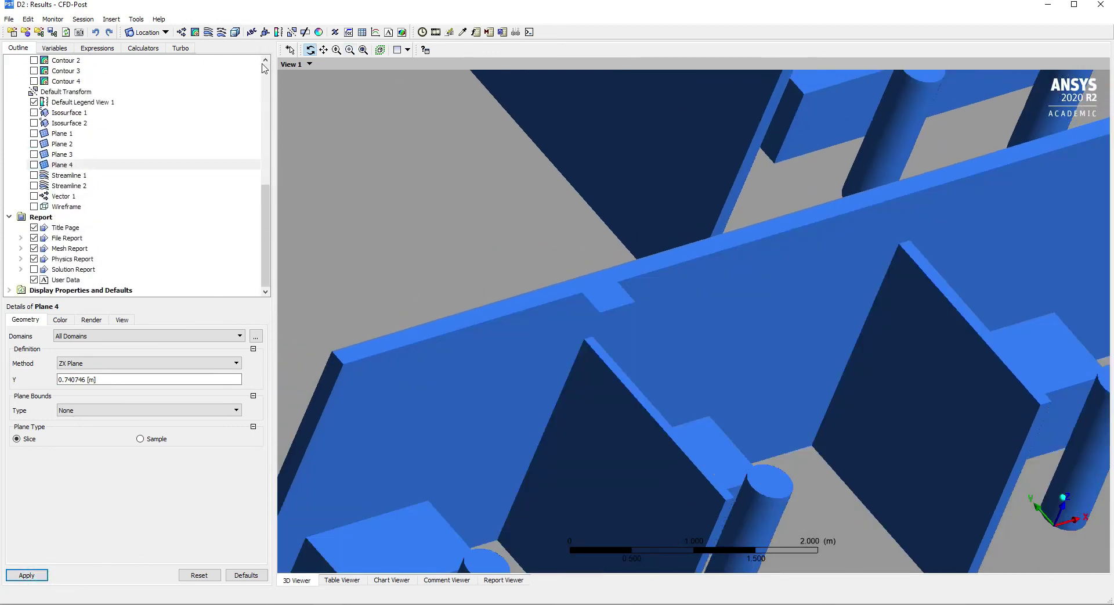
Insert a new contour and set its location to Plane 4.
click(195, 33)
key(Return)
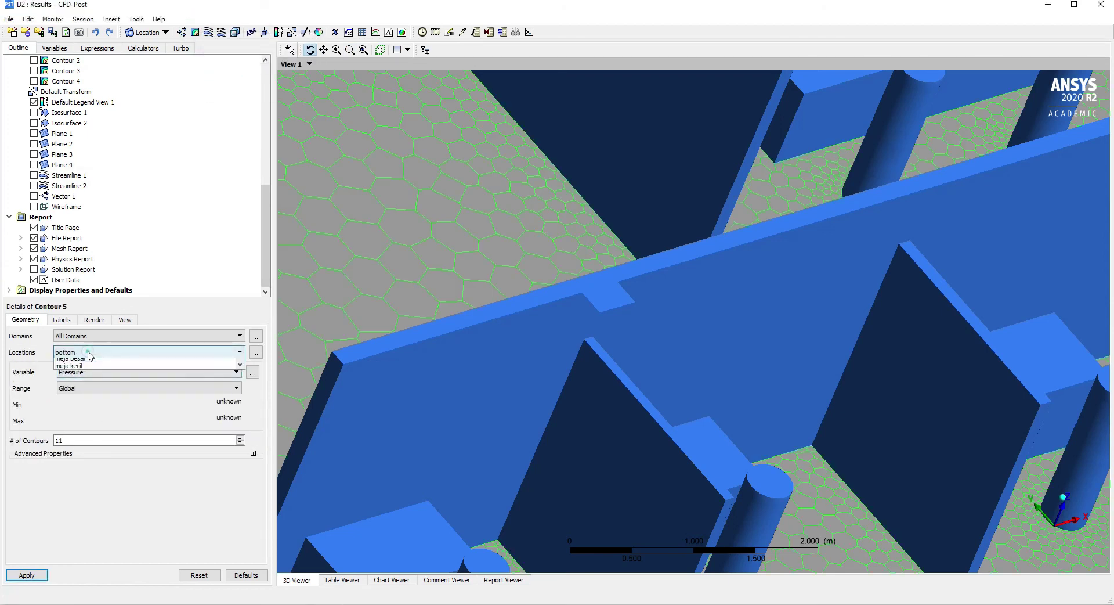
click(88, 352)
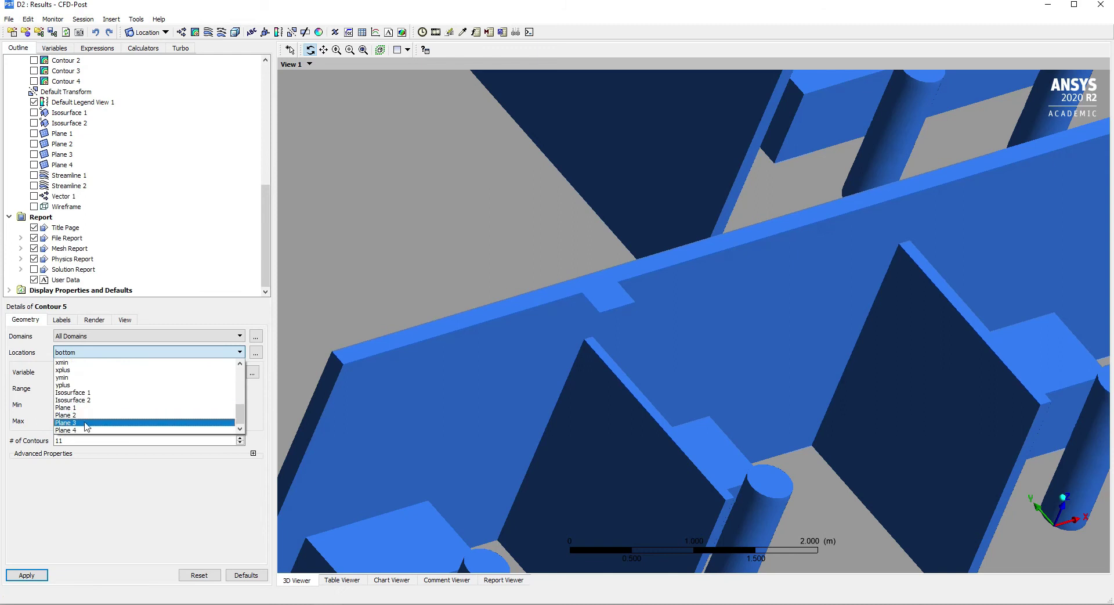
click(81, 434)
click(87, 352)
click(87, 354)
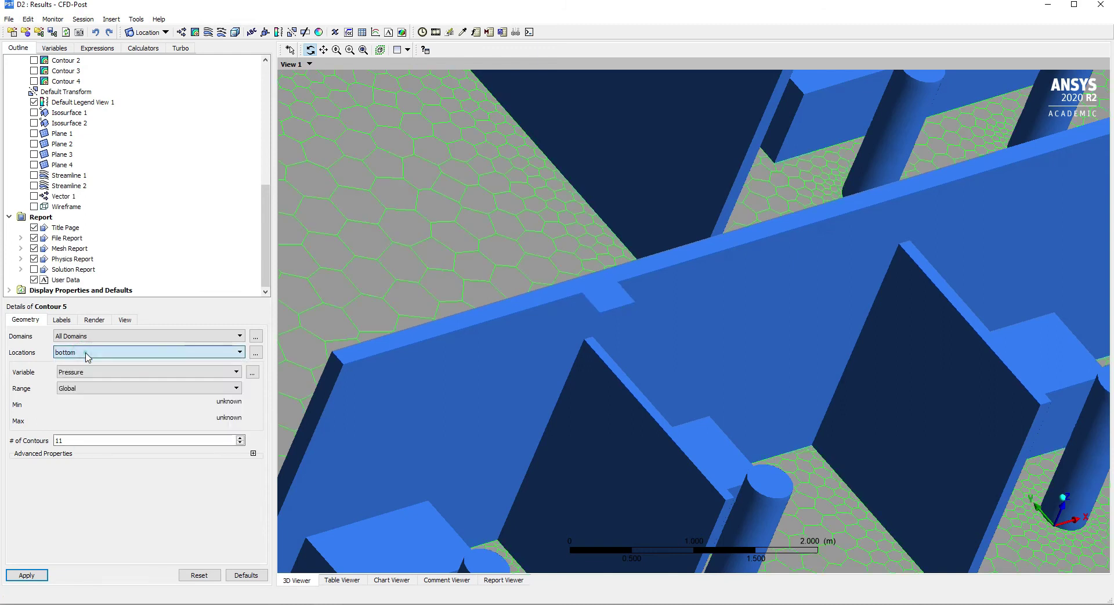
click(88, 352)
scroll(87, 421, down, 5)
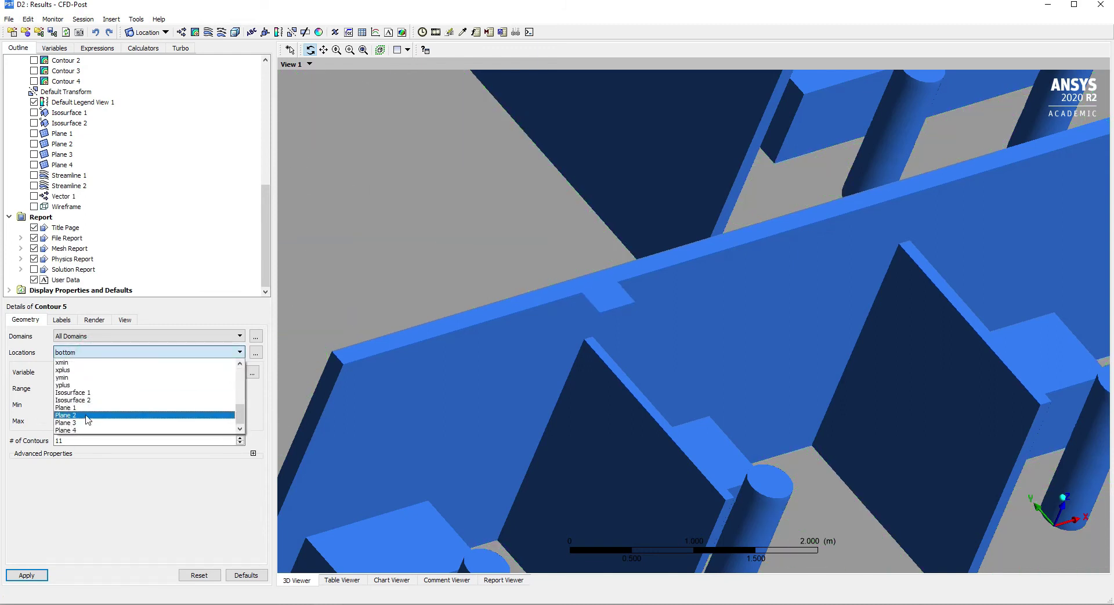
click(84, 427)
Set the contour variable to Velocity with a Local range and apply it.
click(90, 371)
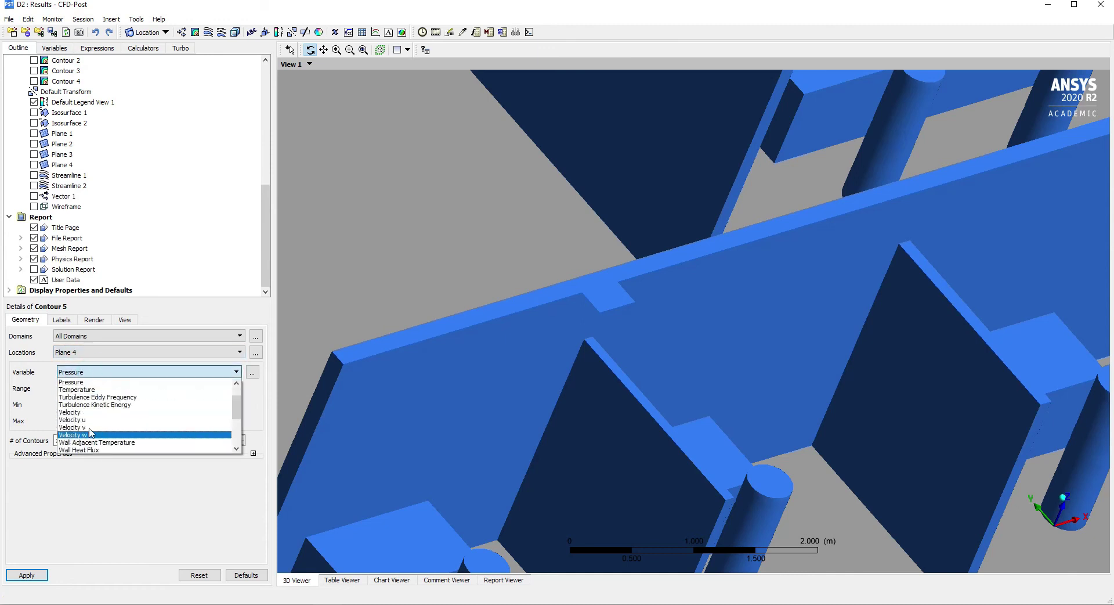
click(82, 415)
click(115, 389)
click(96, 405)
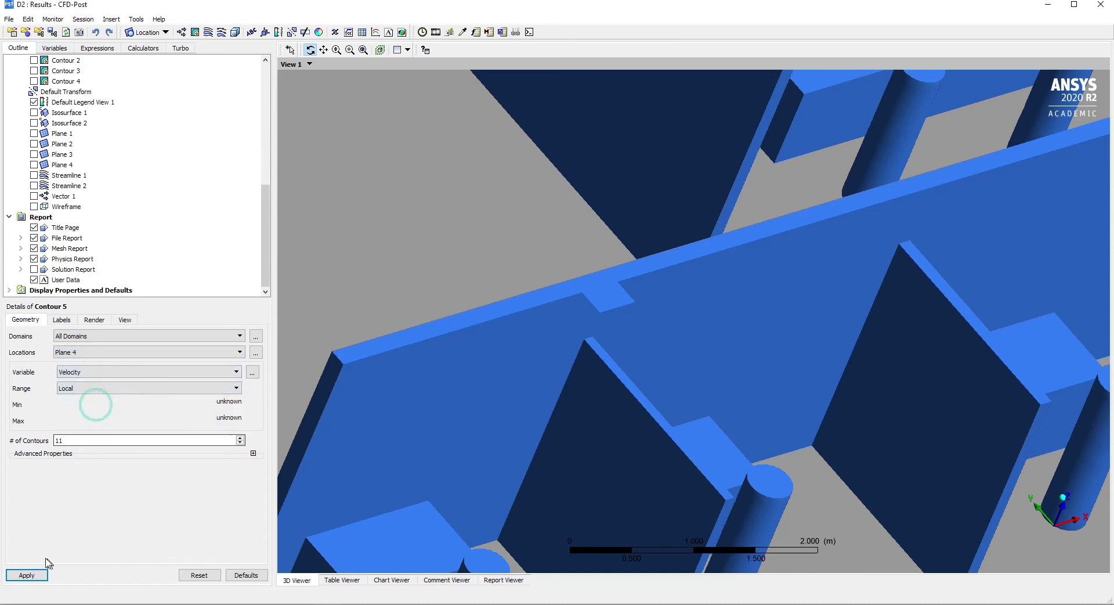
click(30, 574)
Give the Plane 4 velocity contour a User Specified range from 0 to 0.236425 m/s and apply it.
drag(810, 416, 406, 406)
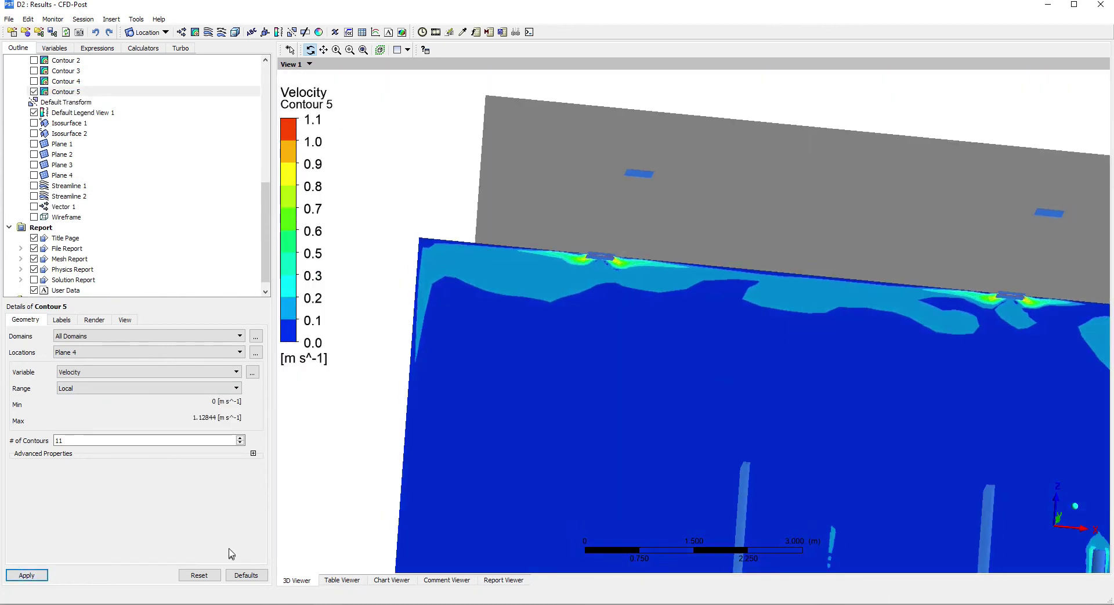
click(1055, 532)
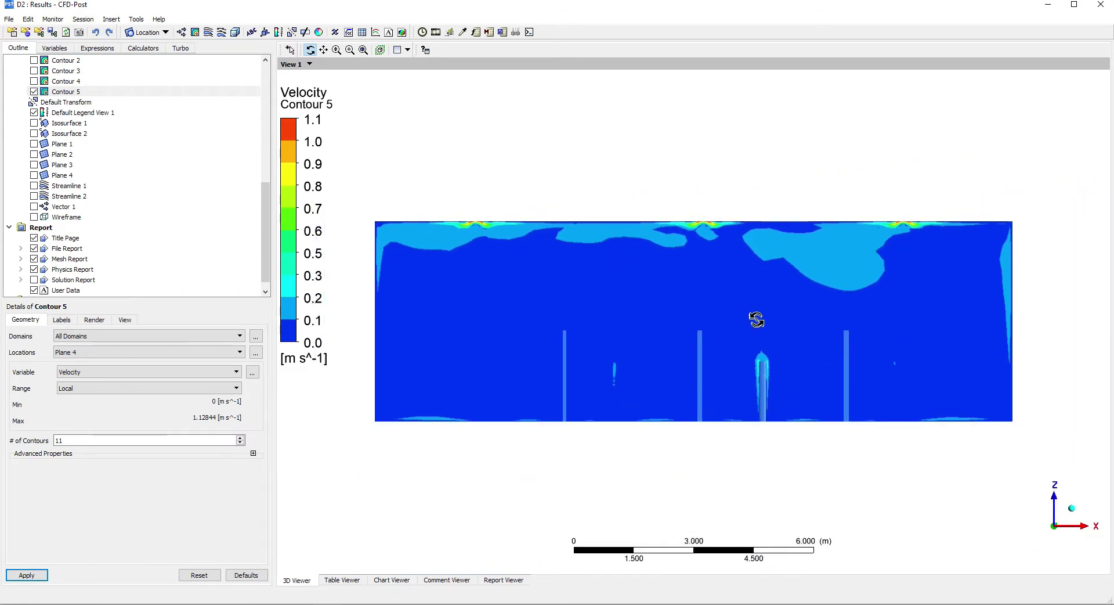
drag(754, 315, 673, 302)
right_drag(557, 273, 559, 272)
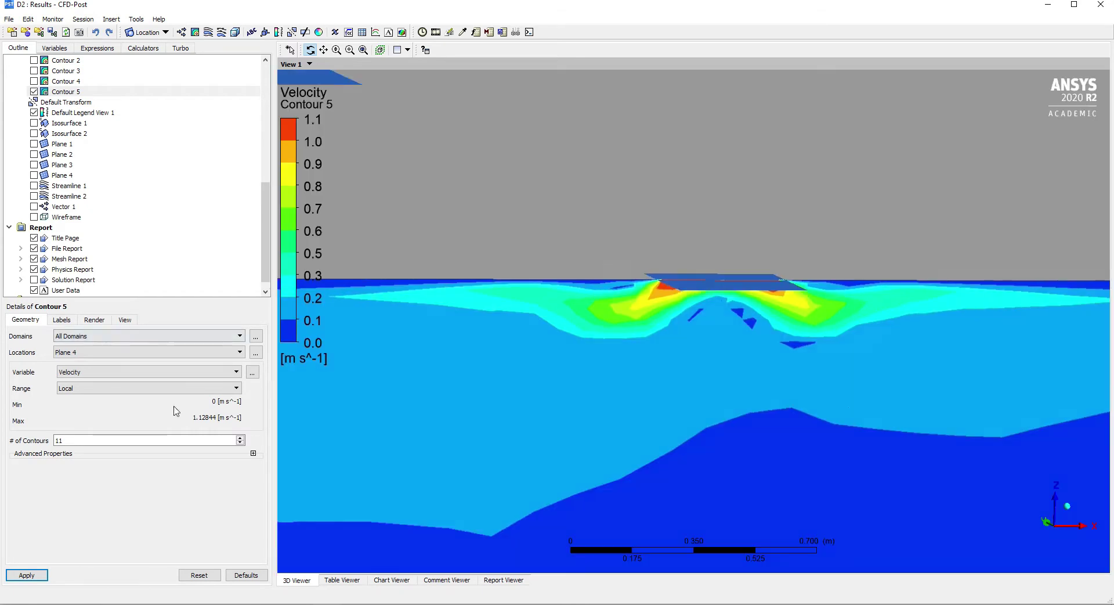
click(89, 392)
click(87, 418)
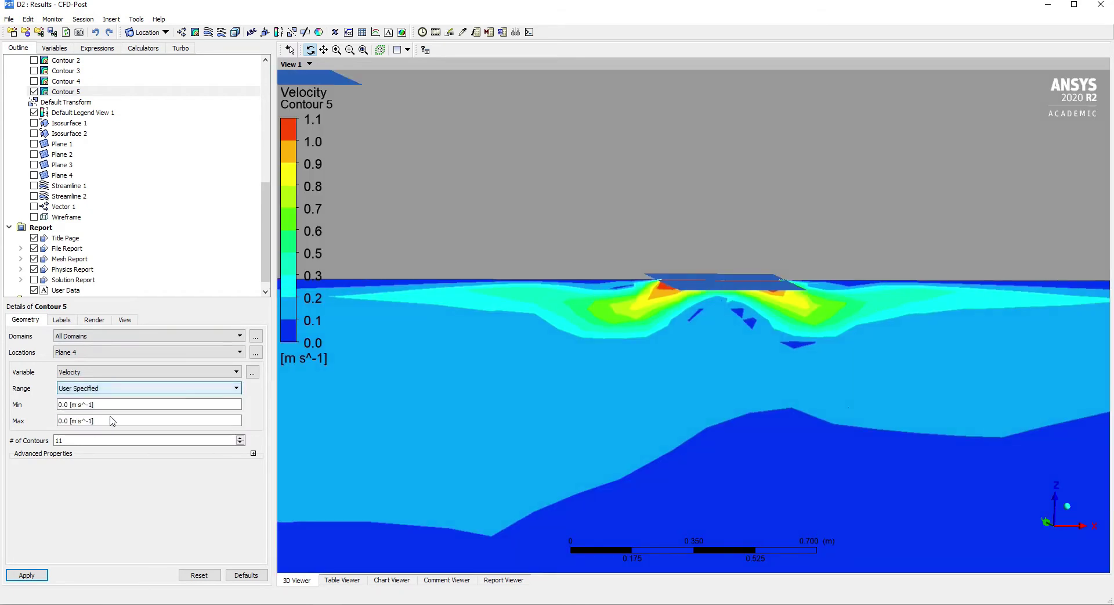
click(102, 422)
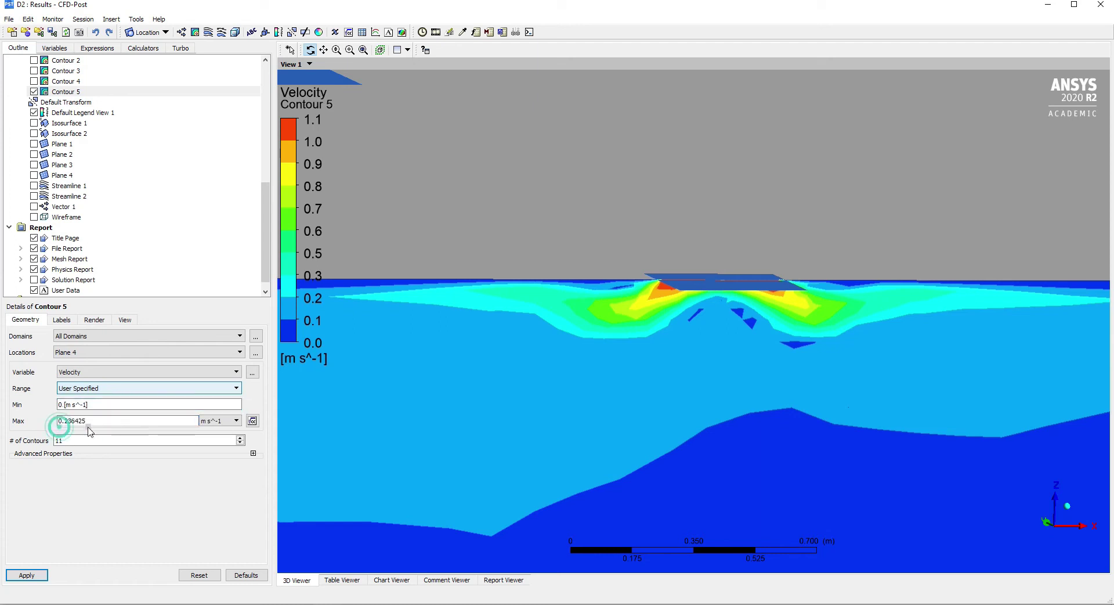
click(36, 577)
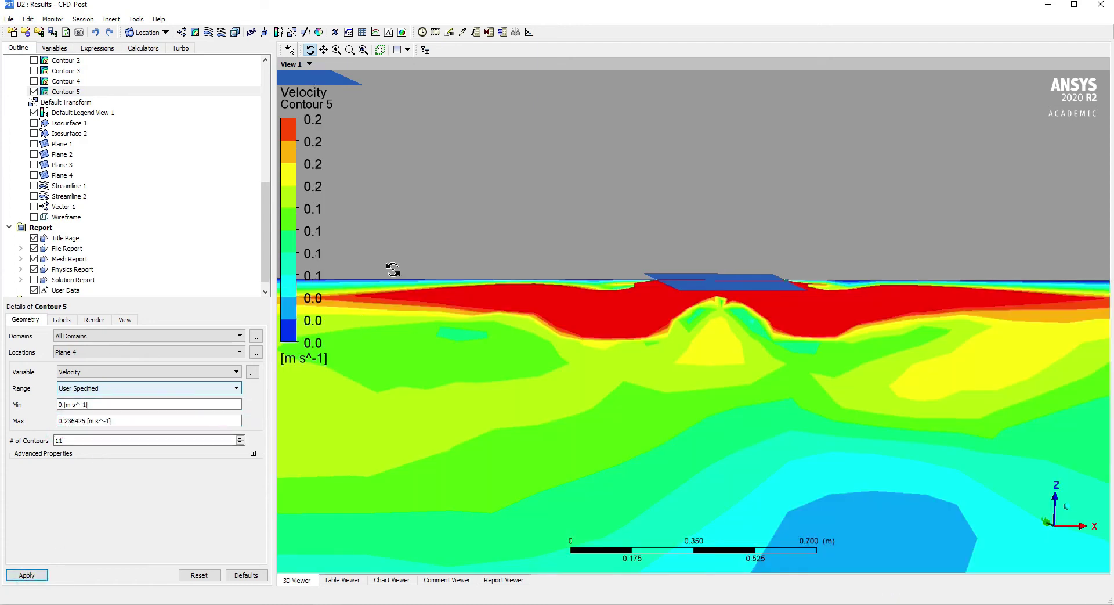
Inspect the velocity contour on Plane 4 across the room and close up beneath the ceiling inlets.
scroll(584, 317, down, 10)
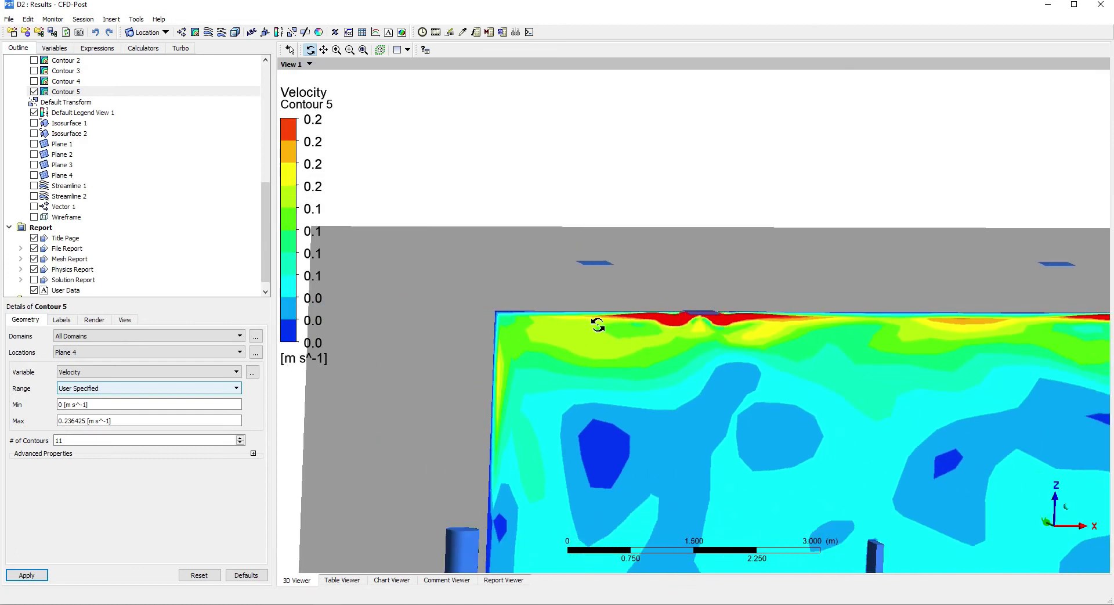
scroll(598, 325, down, 5)
drag(985, 398, 941, 274)
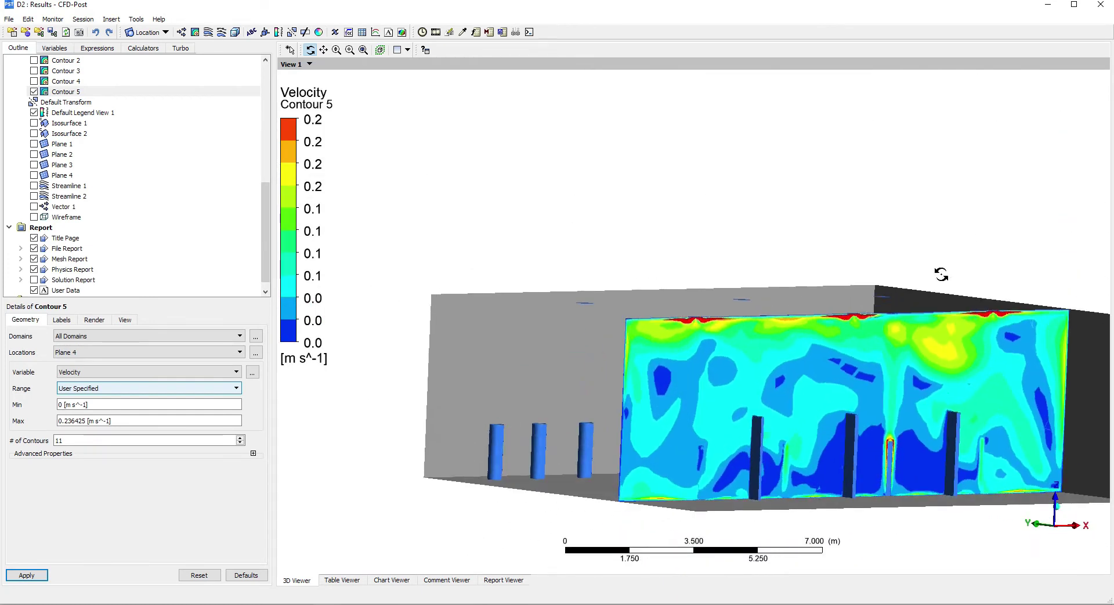
scroll(941, 274, up, 5)
scroll(801, 345, down, 3)
drag(795, 364, 510, 304)
scroll(609, 333, up, 5)
drag(610, 333, 561, 439)
scroll(557, 324, down, 5)
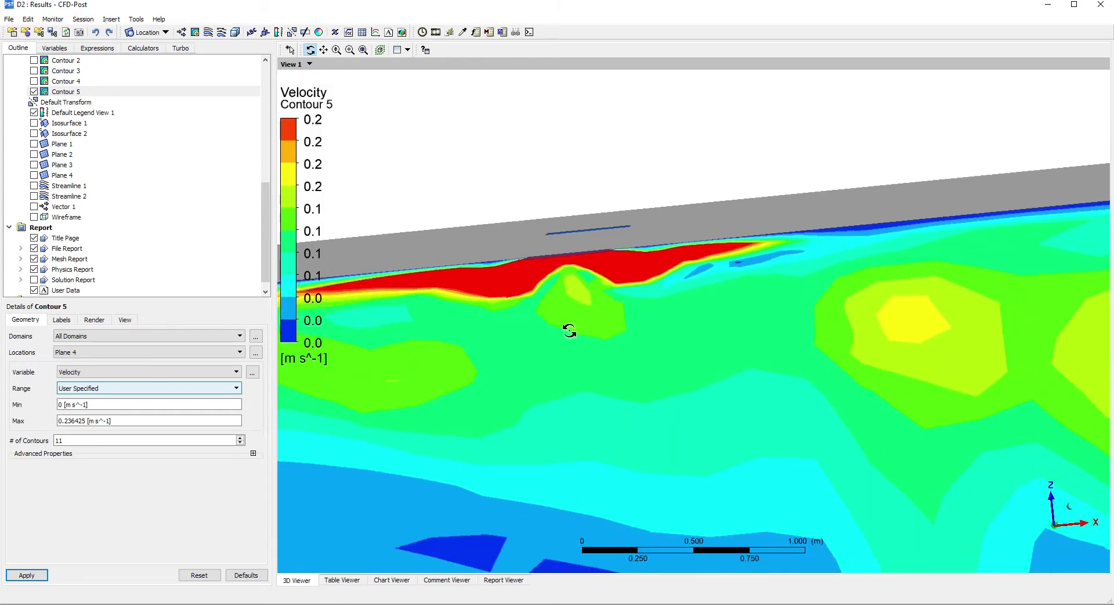
Set the Plane 4 velocity contour's maximum to 0.329185 m/s, apply it, and inspect the plume above the middle occupant.
click(127, 424)
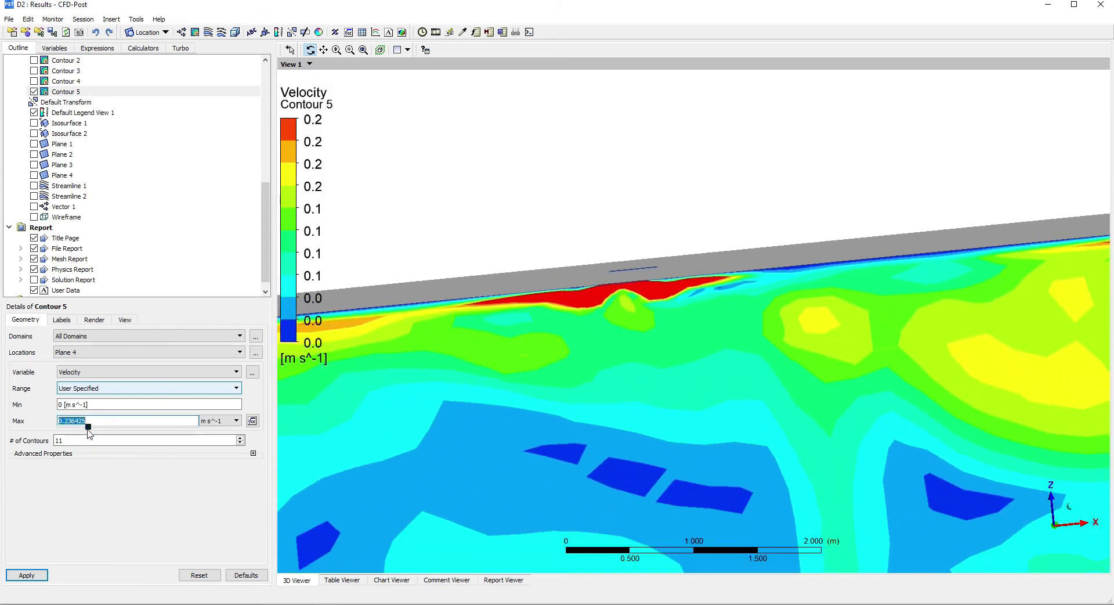
click(26, 575)
drag(841, 374, 660, 251)
scroll(761, 455, up, 5)
drag(559, 268, 674, 336)
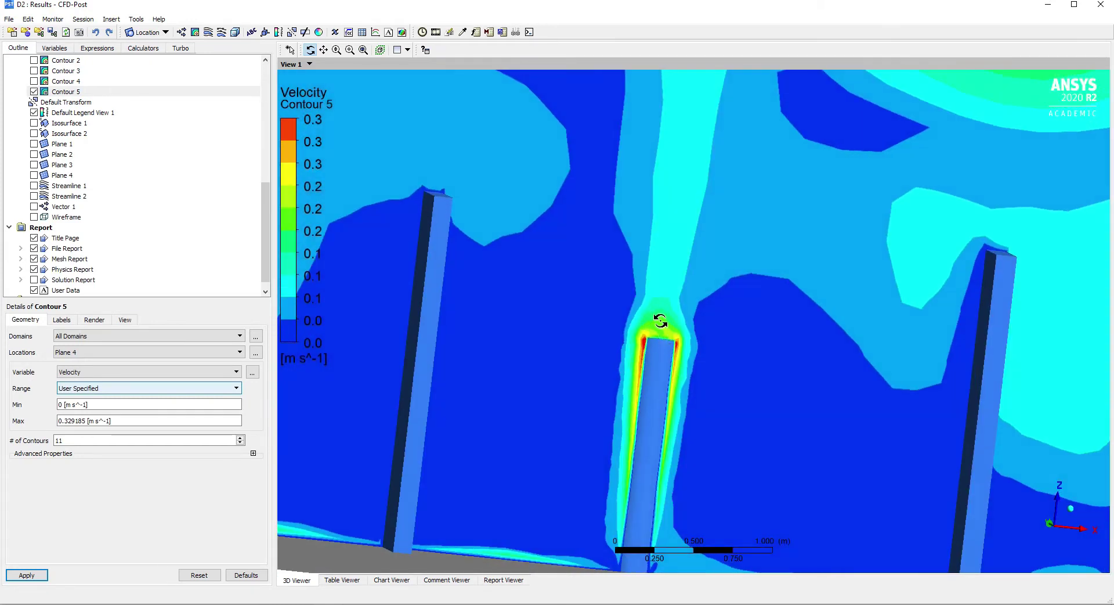
drag(656, 261, 664, 280)
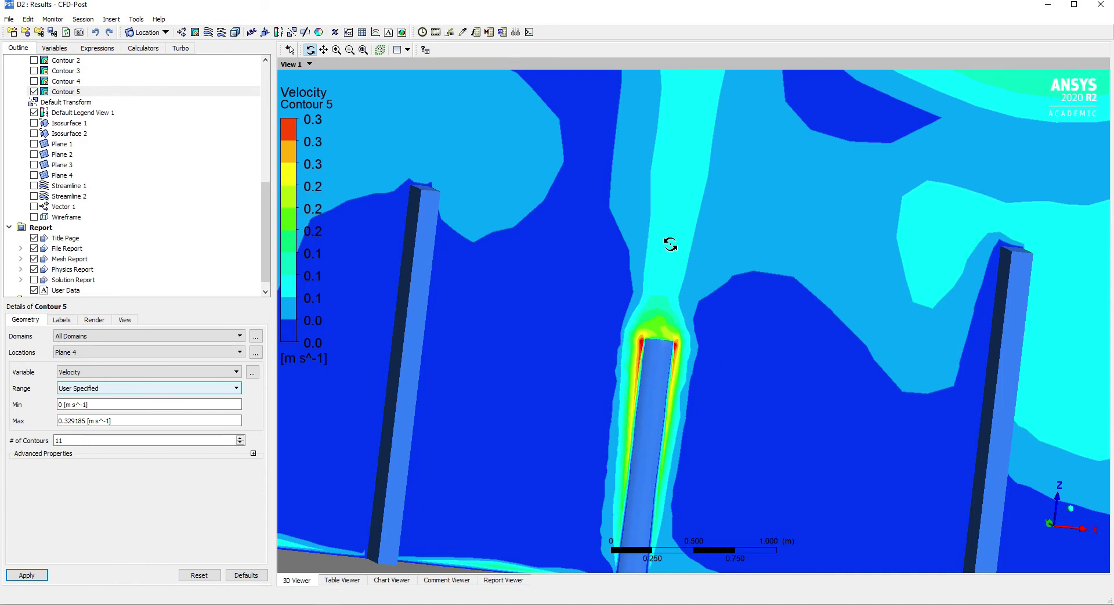
mouse_move(669, 188)
mouse_down()
mouse_move(656, 246)
mouse_move(683, 329)
mouse_move(673, 313)
mouse_move(512, 308)
mouse_move(739, 317)
mouse_up()
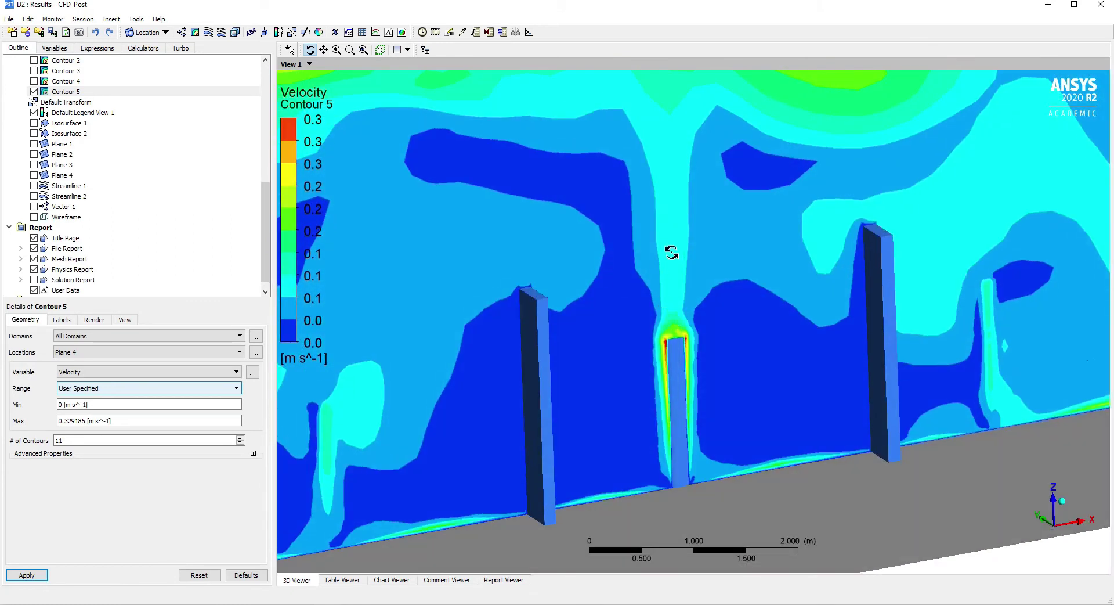
Insert a new velocity vector plot located on Plane 4 and apply it.
click(182, 32)
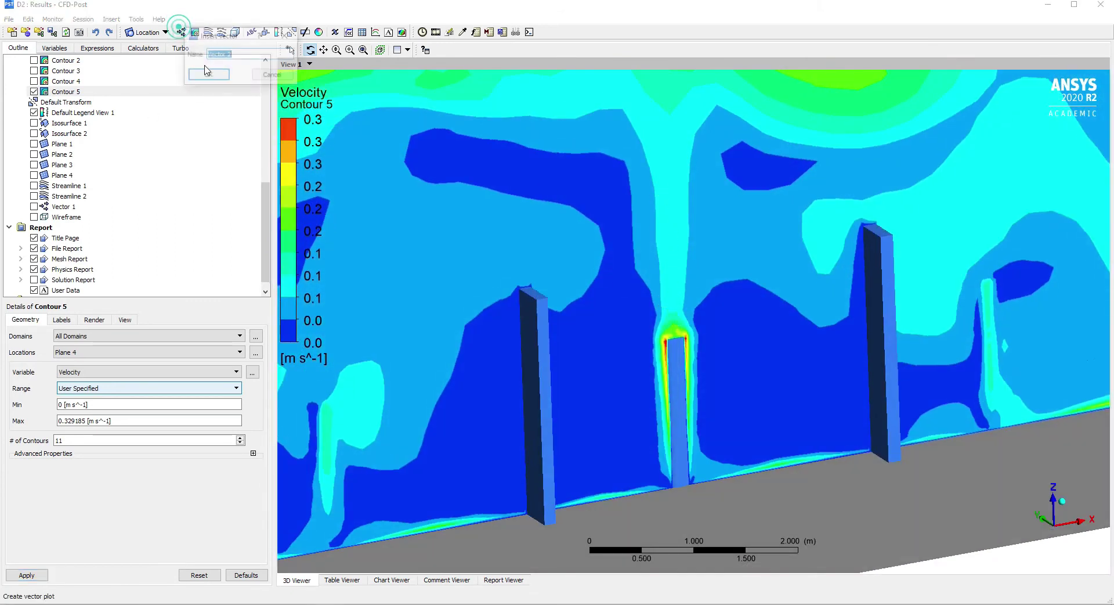
click(209, 71)
click(84, 362)
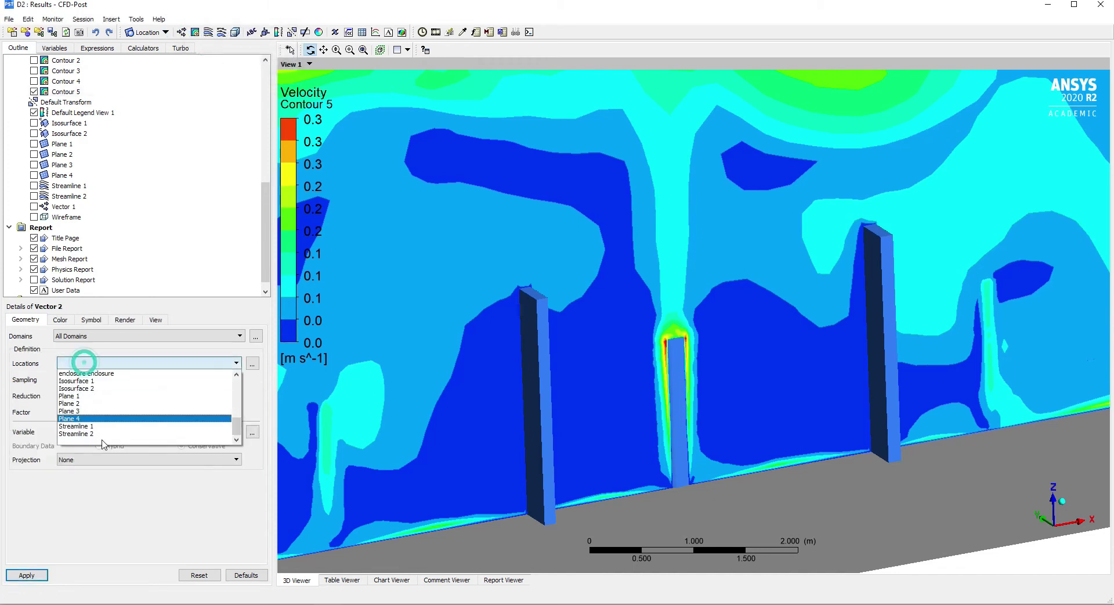
click(81, 418)
drag(655, 411, 645, 373)
right_drag(647, 267, 718, 323)
drag(641, 373, 685, 418)
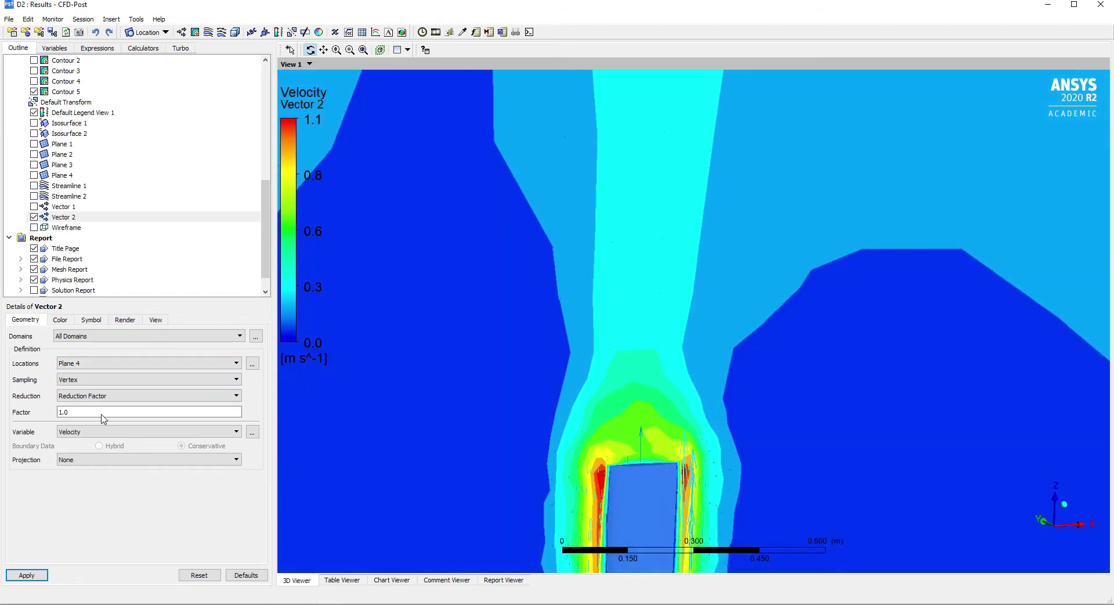
Normalize the symbols of the Plane 4 vector plot and apply the change.
click(60, 320)
click(91, 319)
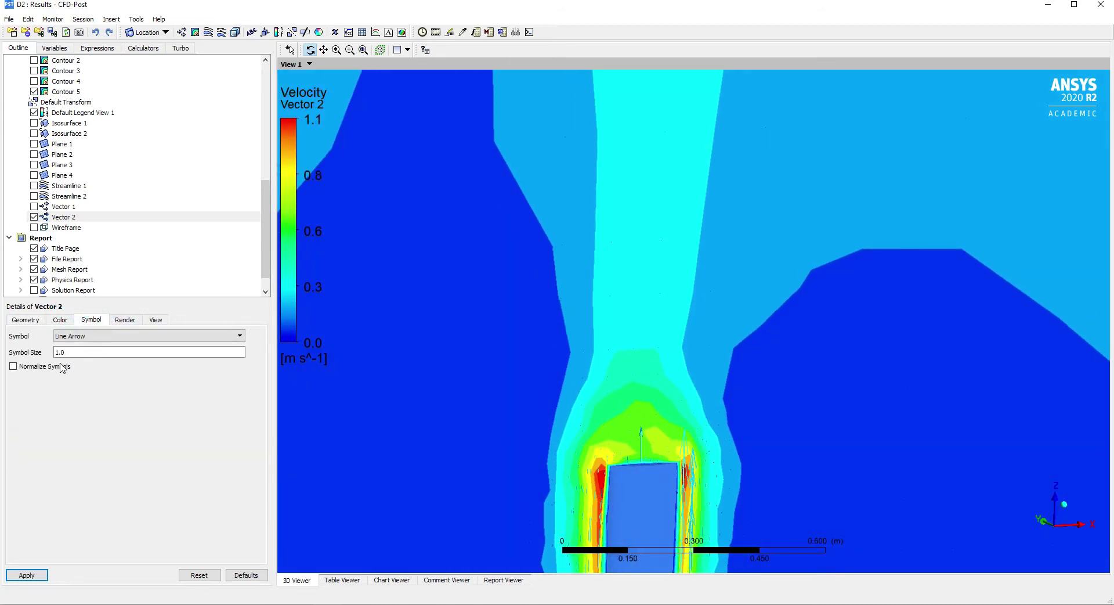
click(26, 574)
mouse_move(638, 348)
mouse_down()
mouse_move(661, 450)
mouse_move(666, 368)
mouse_move(726, 339)
mouse_move(712, 398)
mouse_move(696, 359)
mouse_up()
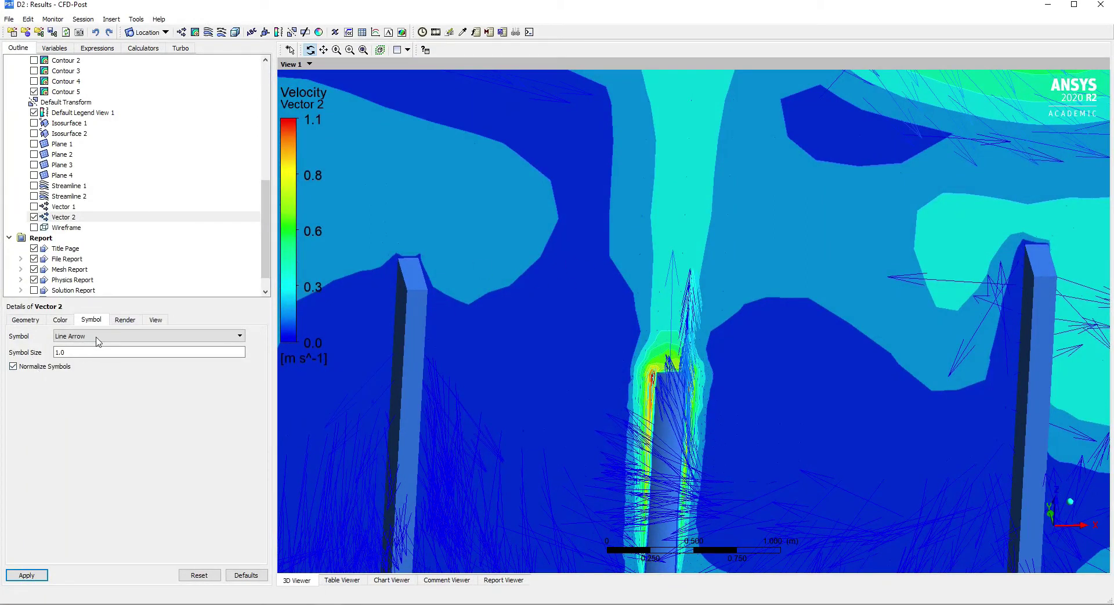
Set the Plane 4 vectors' projection to Tangential and their symbol size to 0.13, applying both changes.
click(26, 320)
click(84, 467)
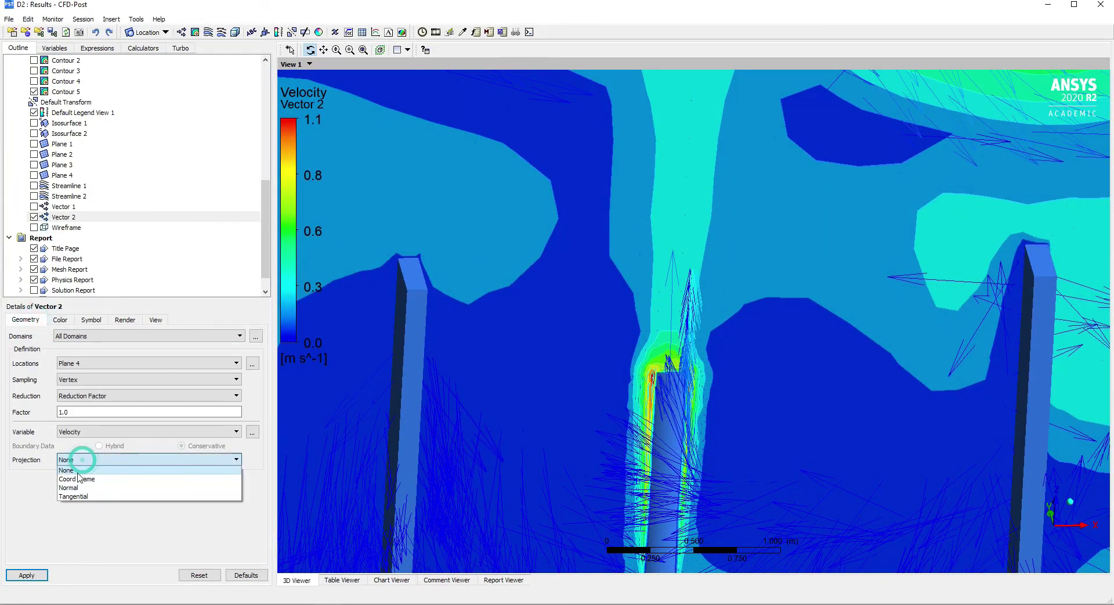
click(75, 497)
click(35, 574)
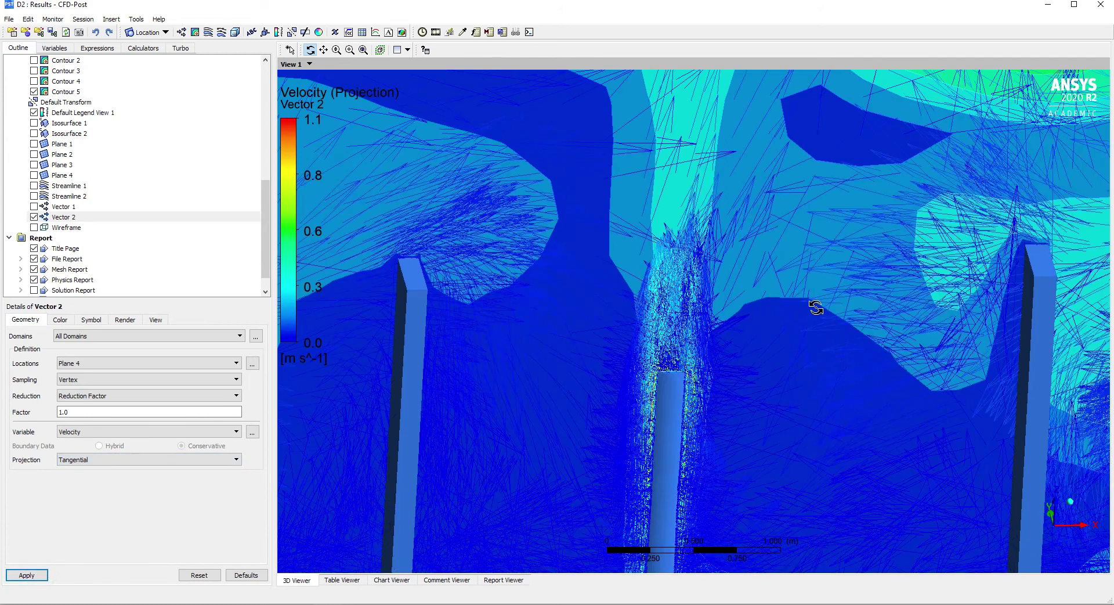
scroll(816, 308, down, 1)
click(83, 319)
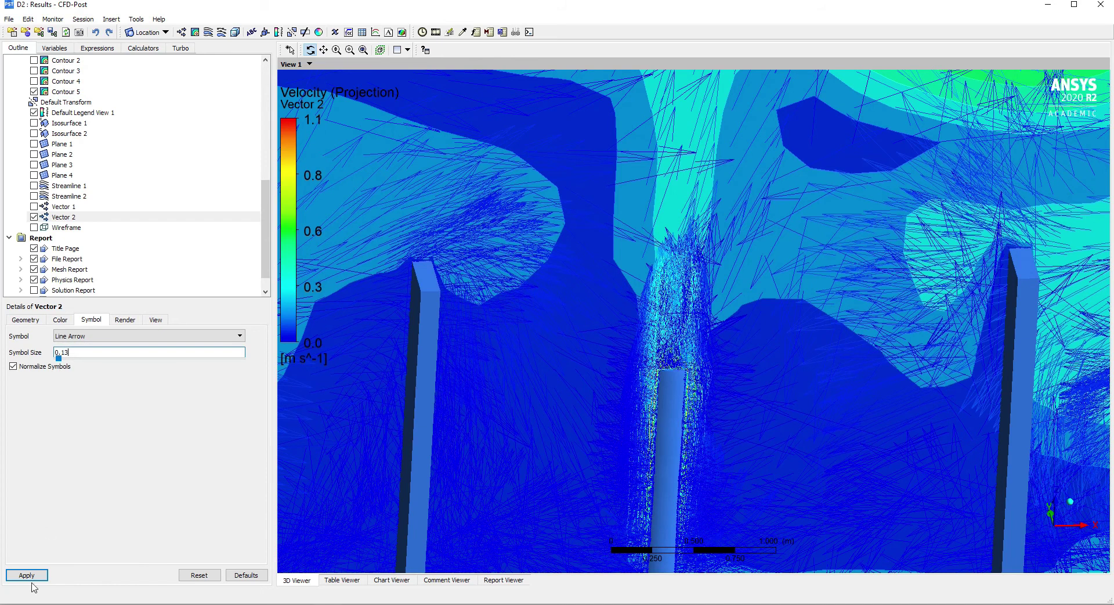
Color the Plane 4 vectors with a Constant black and apply it.
click(59, 319)
click(87, 335)
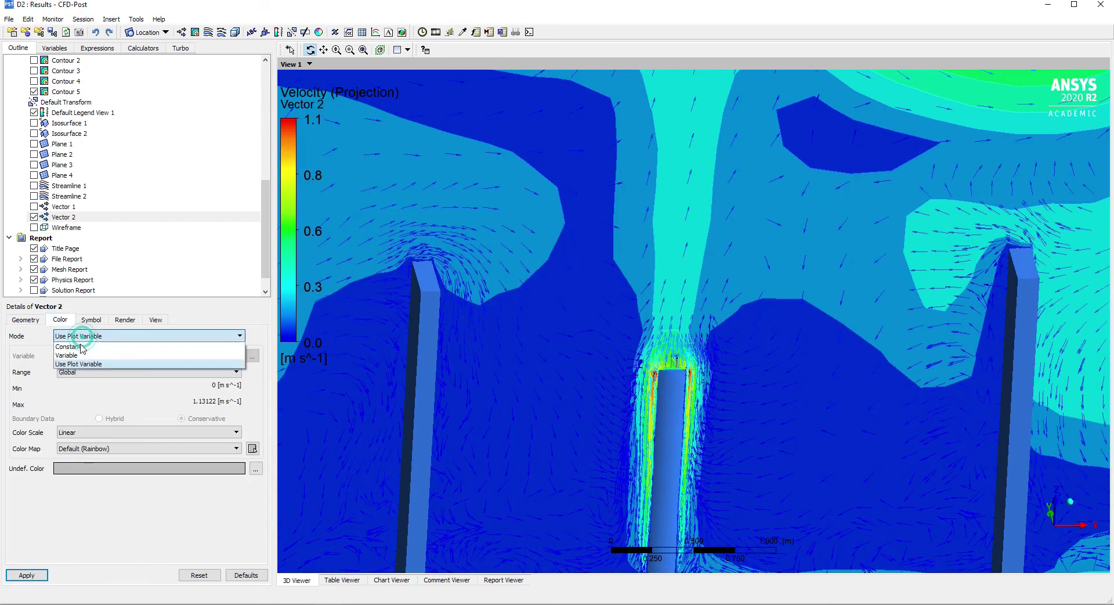
click(77, 348)
click(80, 353)
click(82, 352)
click(82, 352)
click(83, 353)
click(83, 352)
click(83, 353)
click(83, 354)
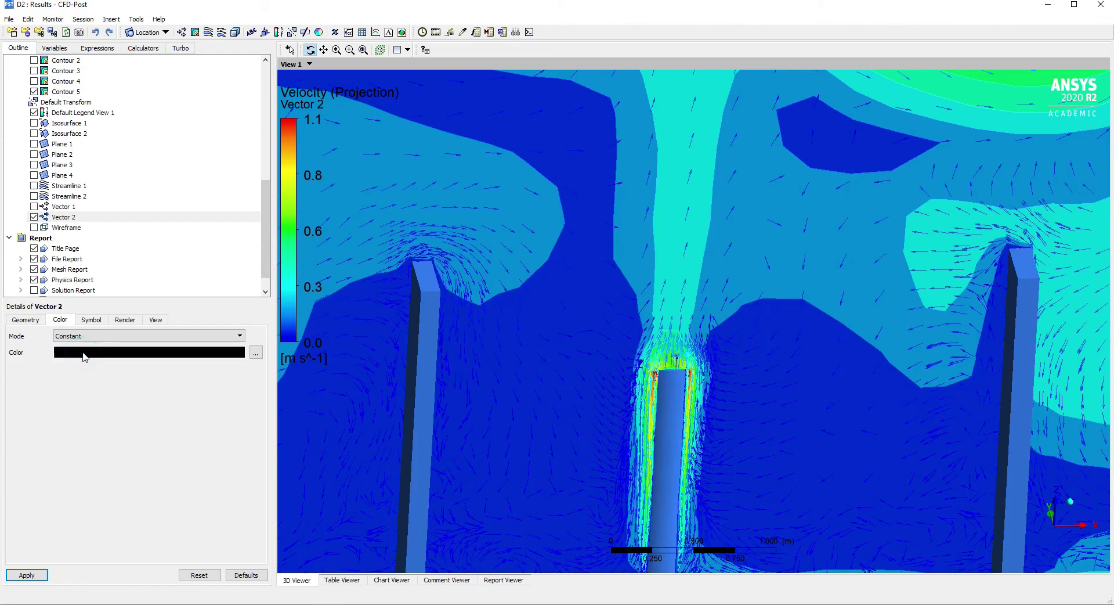
click(42, 578)
Examine the flow direction vectors around the middle occupant, the partitions and the ceiling inlets on Plane 4.
middle_drag(761, 390, 716, 391)
scroll(716, 391, down, 5)
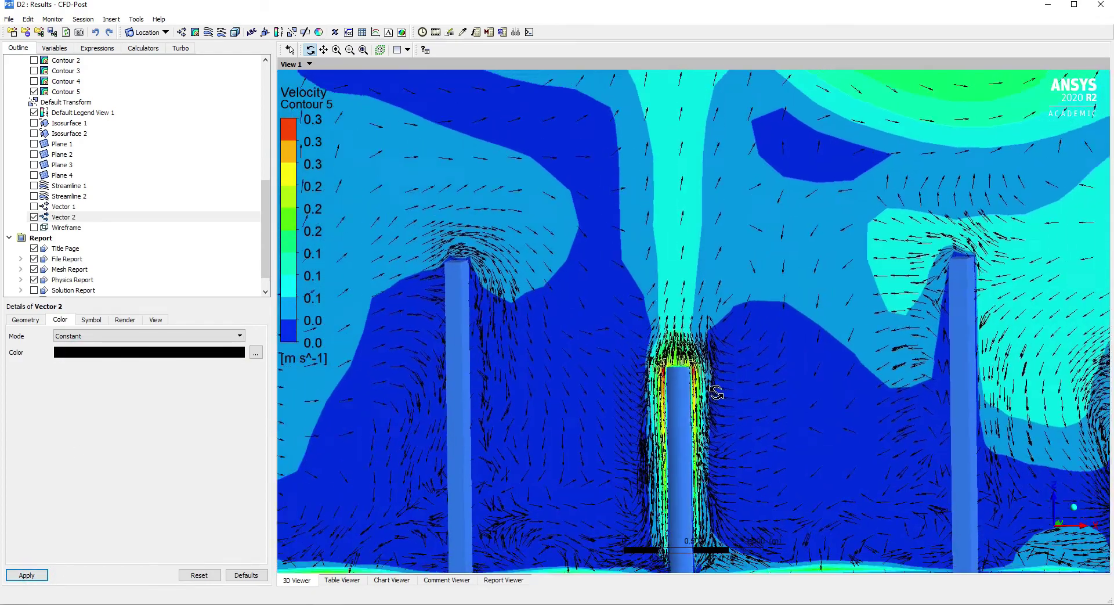
scroll(728, 422, down, 8)
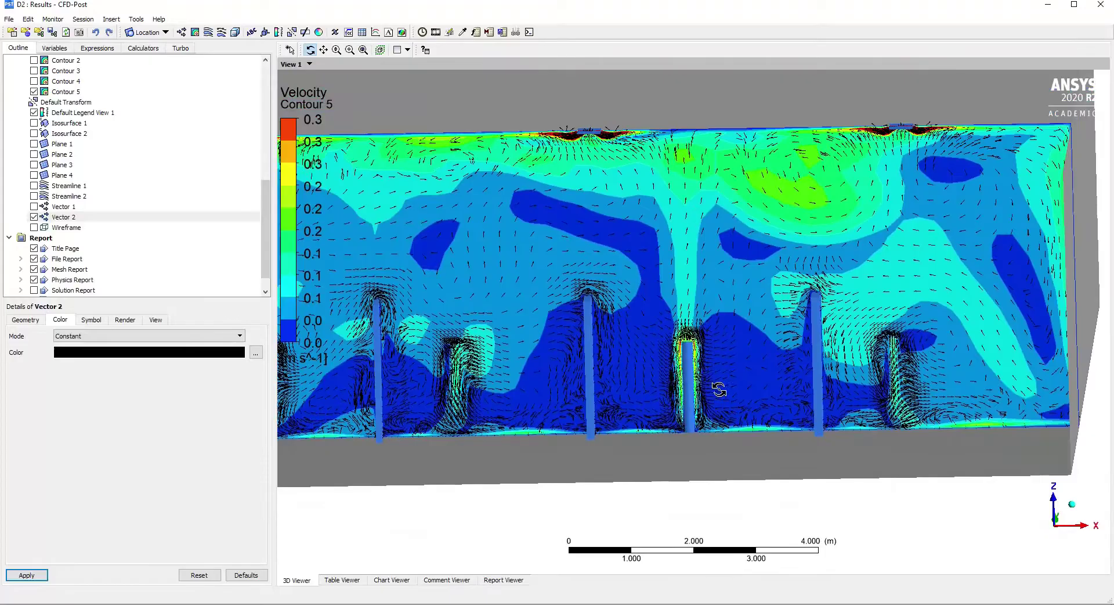
scroll(592, 250, up, 10)
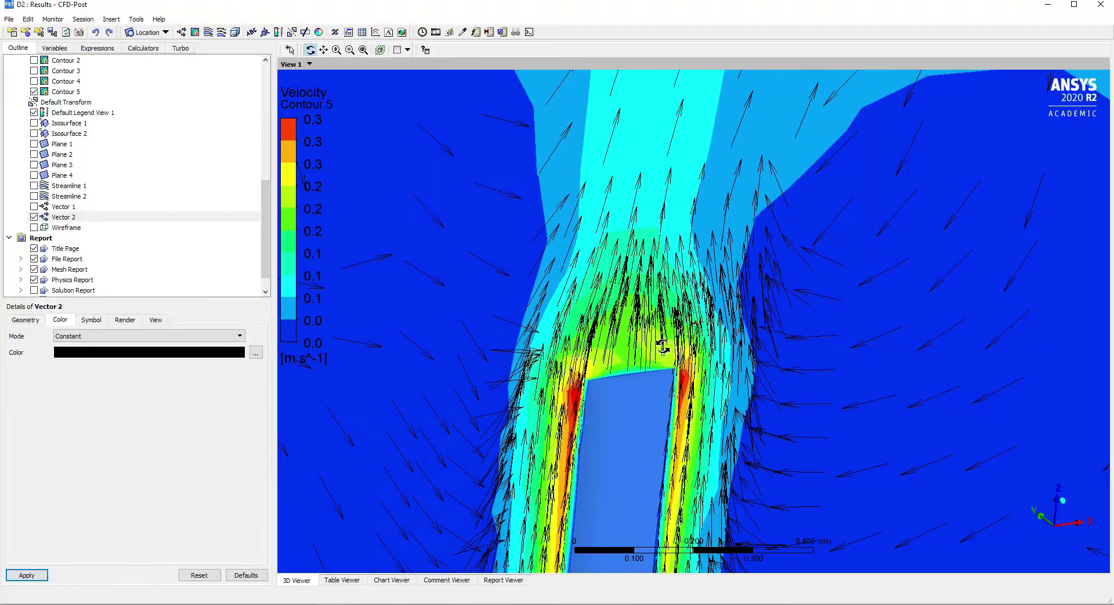
scroll(629, 317, down, 6)
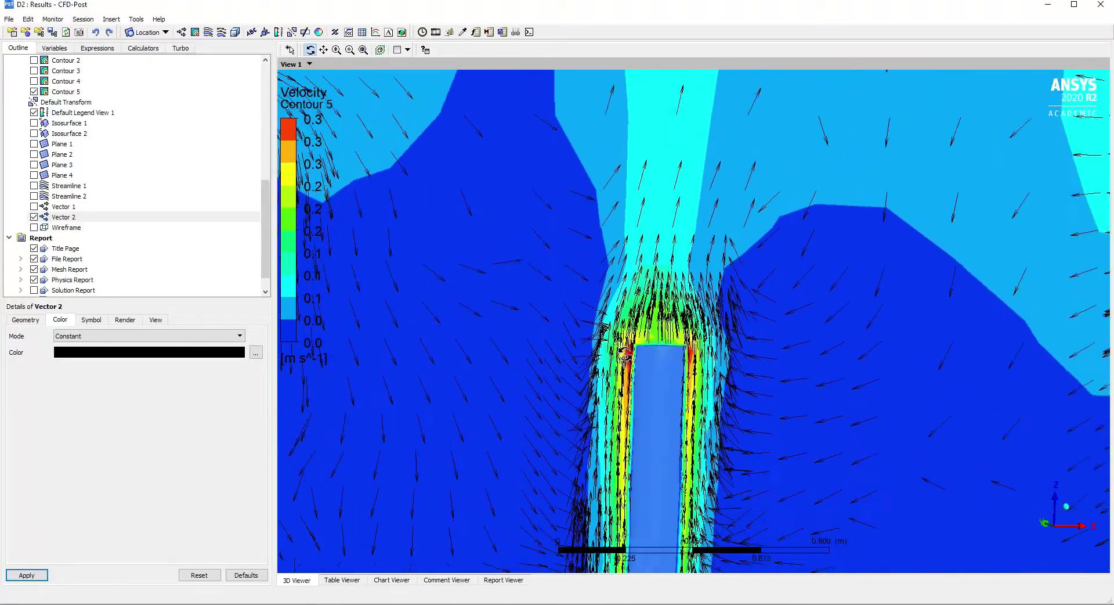
scroll(645, 348, down, 4)
drag(647, 347, 679, 215)
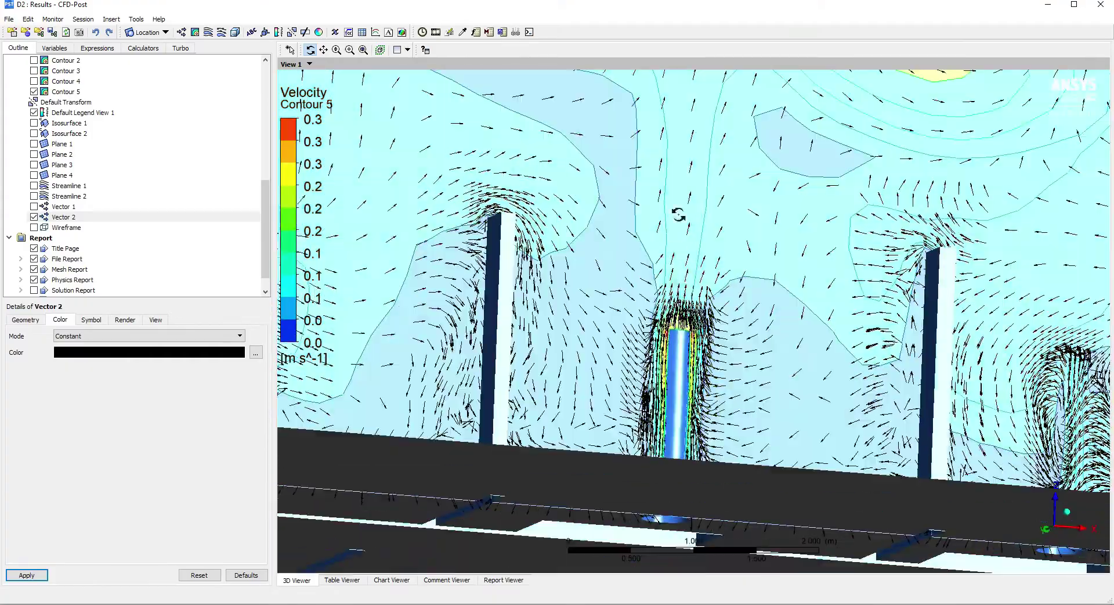
drag(679, 169, 638, 330)
Move Plane 4 to Y = 1.60395 m and check where it cuts the room.
click(63, 174)
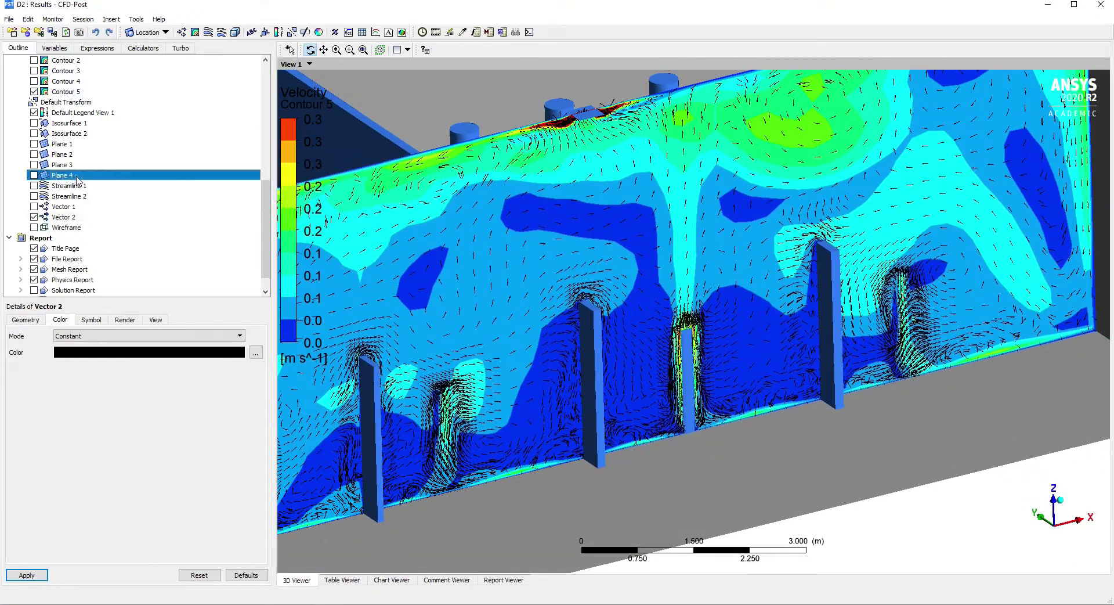
click(91, 379)
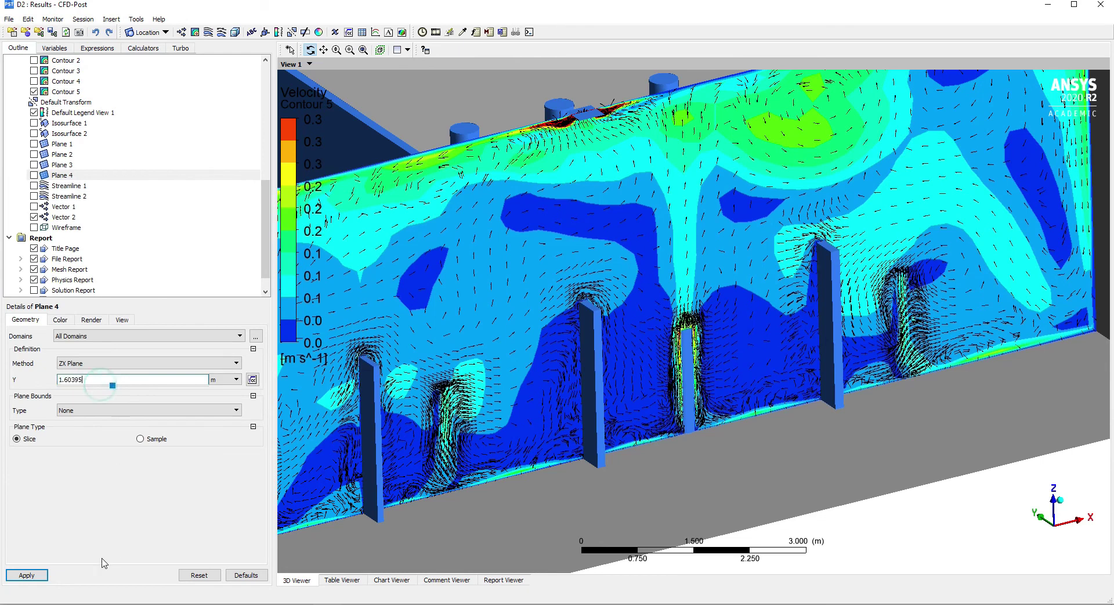
click(43, 576)
drag(471, 468, 485, 493)
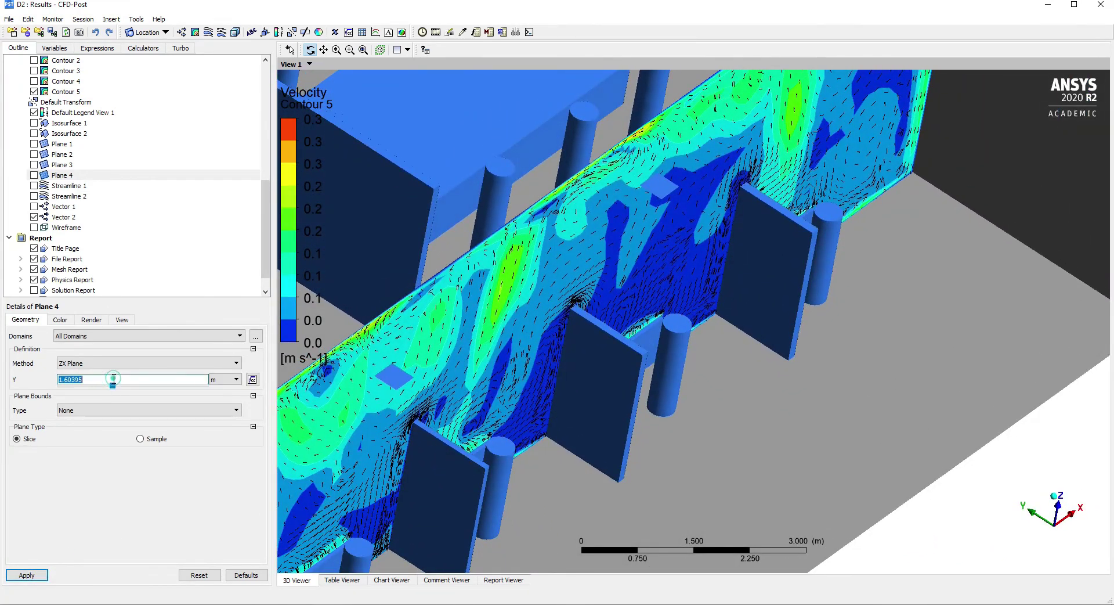
Move Plane 4 to Y = 0.967906 m so it cuts through the ceiling inlets and the row of occupants.
click(46, 575)
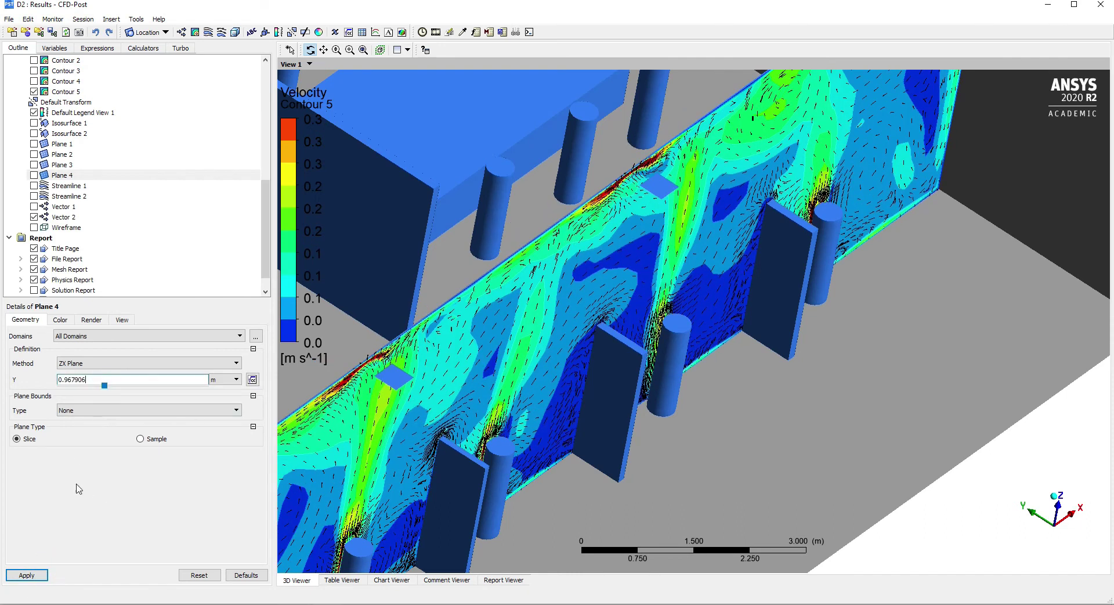
click(29, 576)
drag(504, 464, 378, 324)
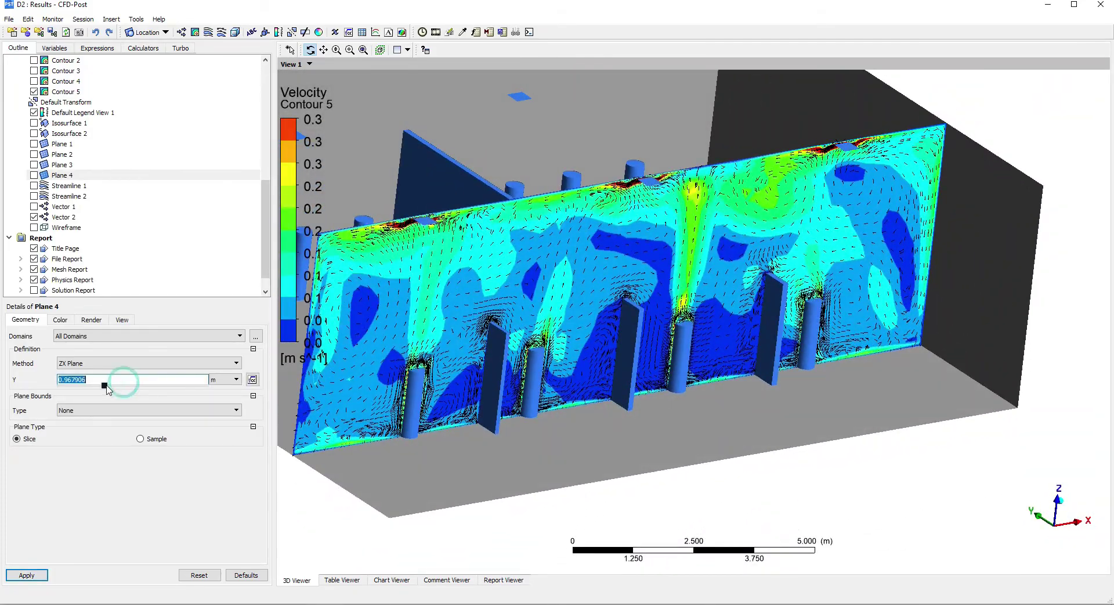
Change the Plane 4 contour's variable to Temperature with a Local range and apply it.
scroll(60, 124, up, 2)
click(68, 154)
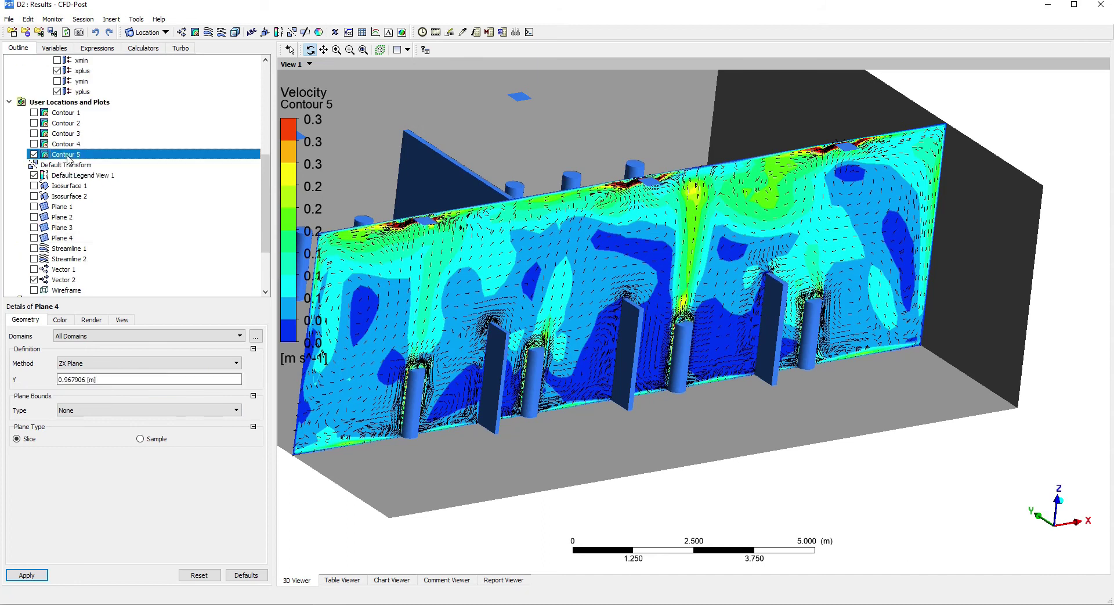
click(93, 388)
click(101, 376)
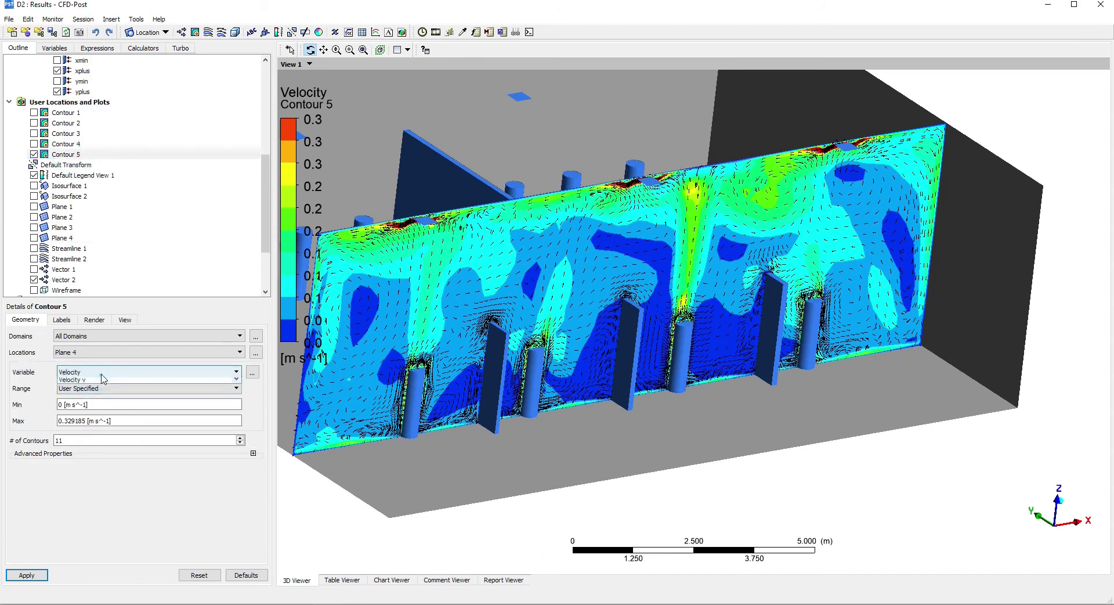
click(84, 414)
click(27, 575)
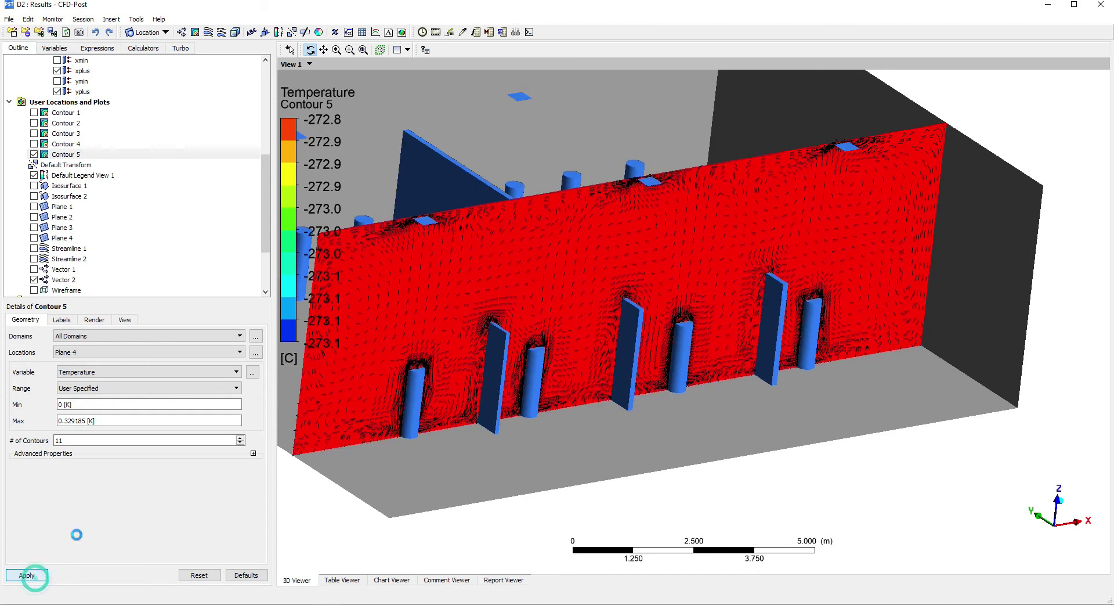
click(93, 388)
click(76, 408)
click(27, 574)
Inspect the temperature contour and vectors around the occupants, especially the warm plume above the middle one.
mouse_move(700, 400)
middle_down()
mouse_move(687, 403)
mouse_move(713, 395)
middle_up()
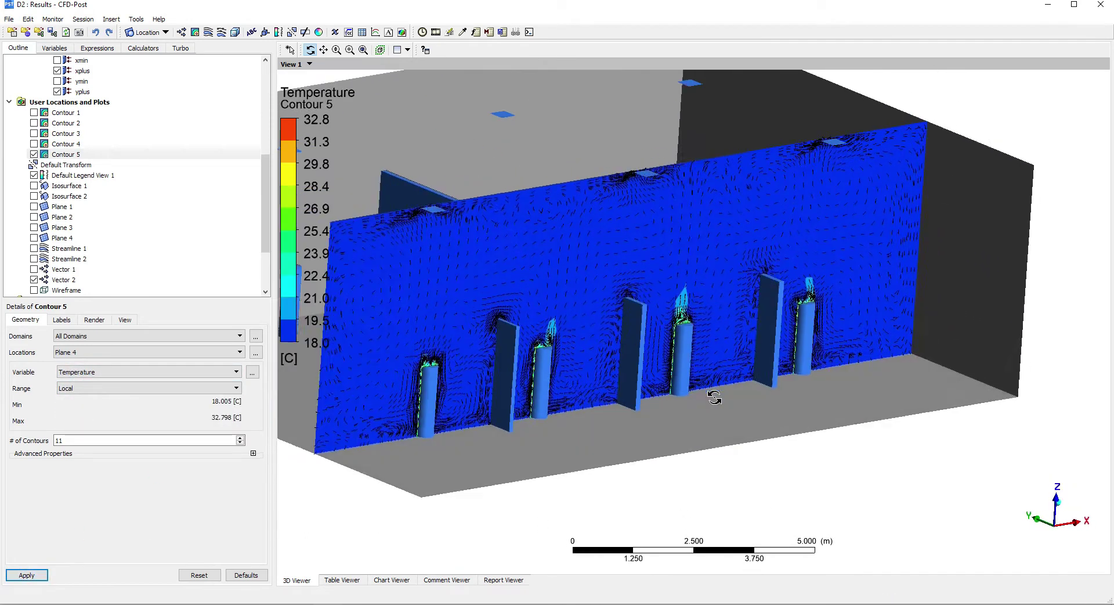
middle_drag(683, 261, 608, 370)
scroll(692, 310, up, 8)
scroll(629, 374, down, 8)
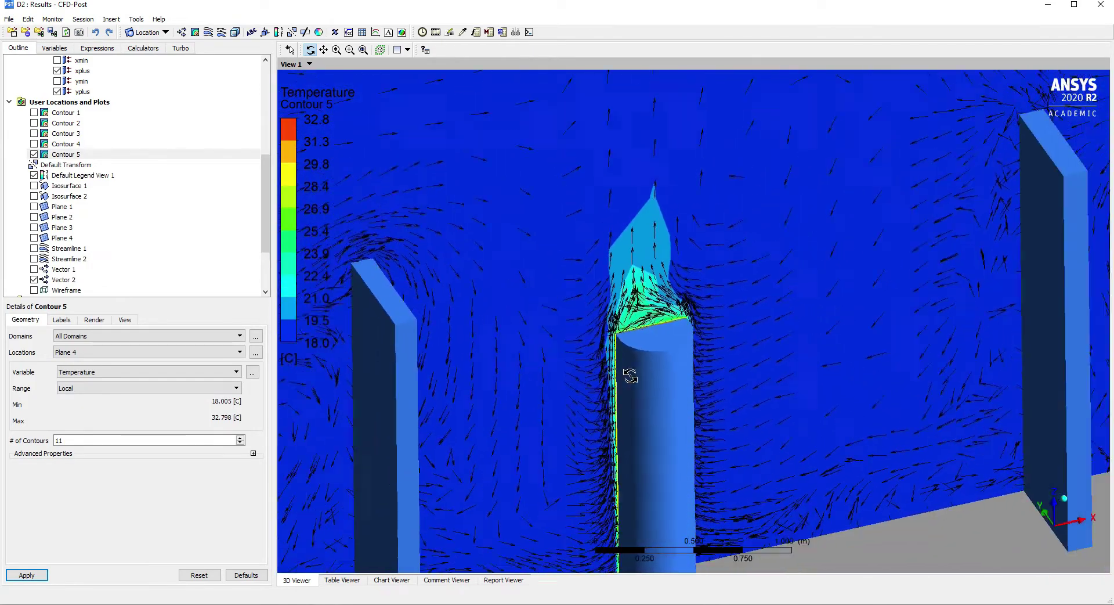
drag(321, 124, 707, 320)
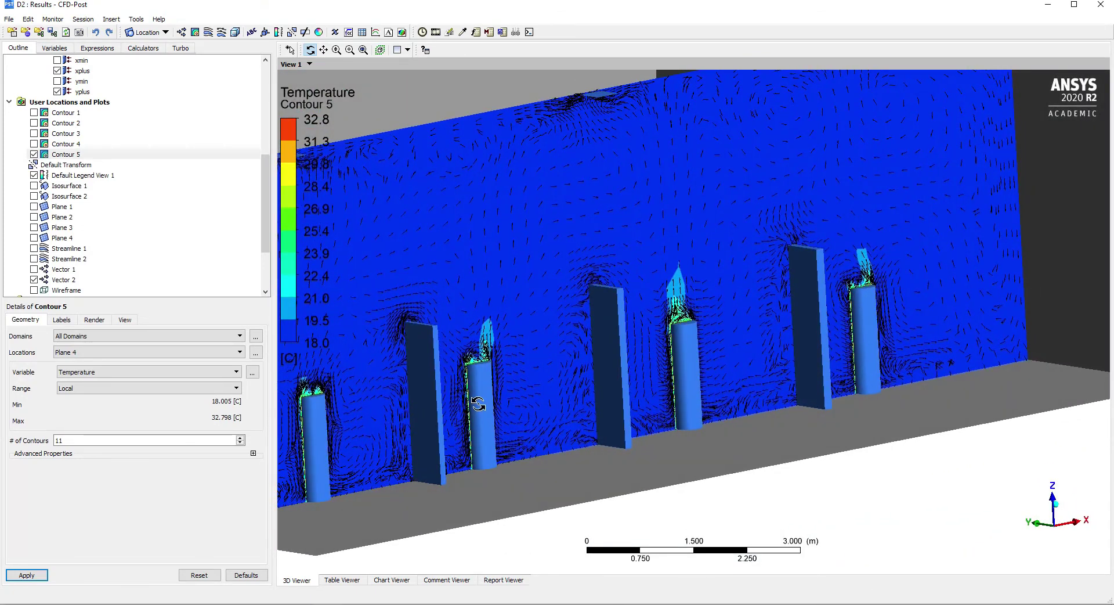
drag(492, 387, 649, 300)
scroll(644, 299, up, 5)
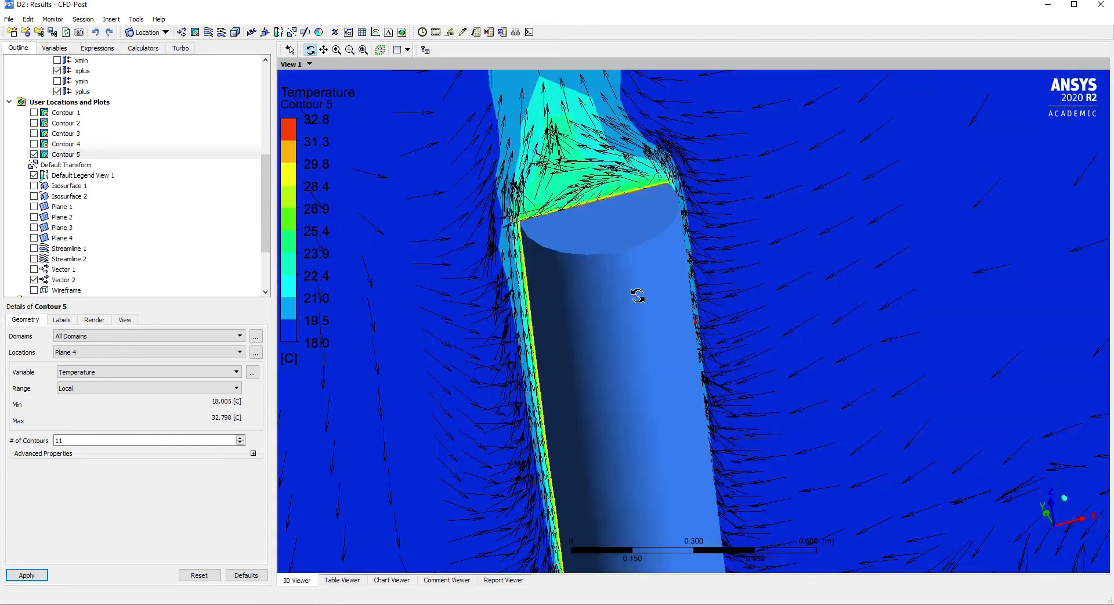
scroll(639, 294, down, 3)
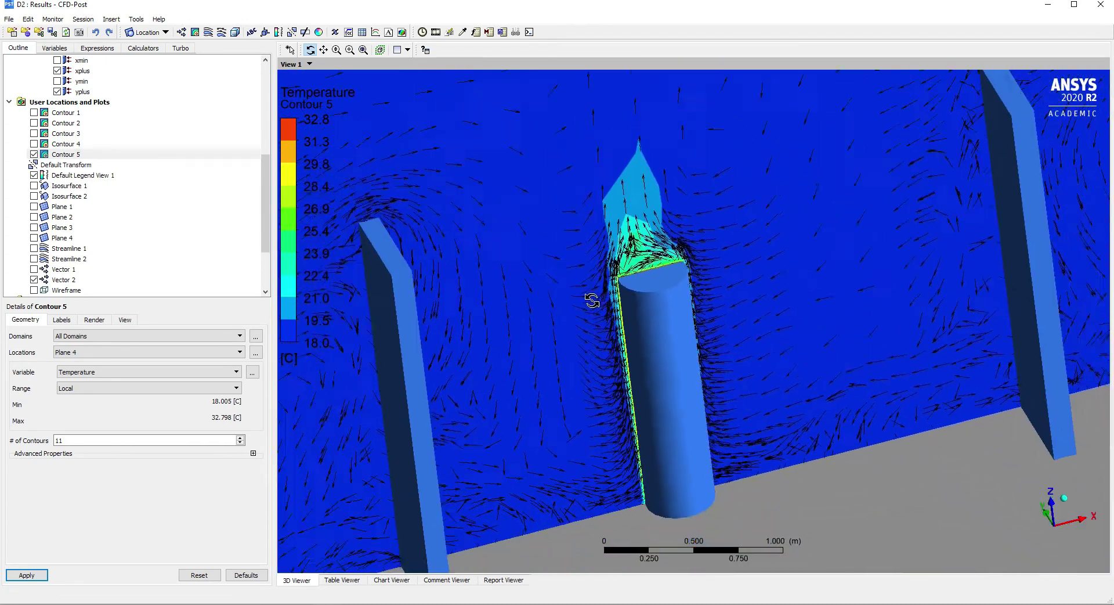
Switch the Plane 4 temperature contour to a User Specified range with a minimum of 18 °C.
scroll(751, 319, down, 6)
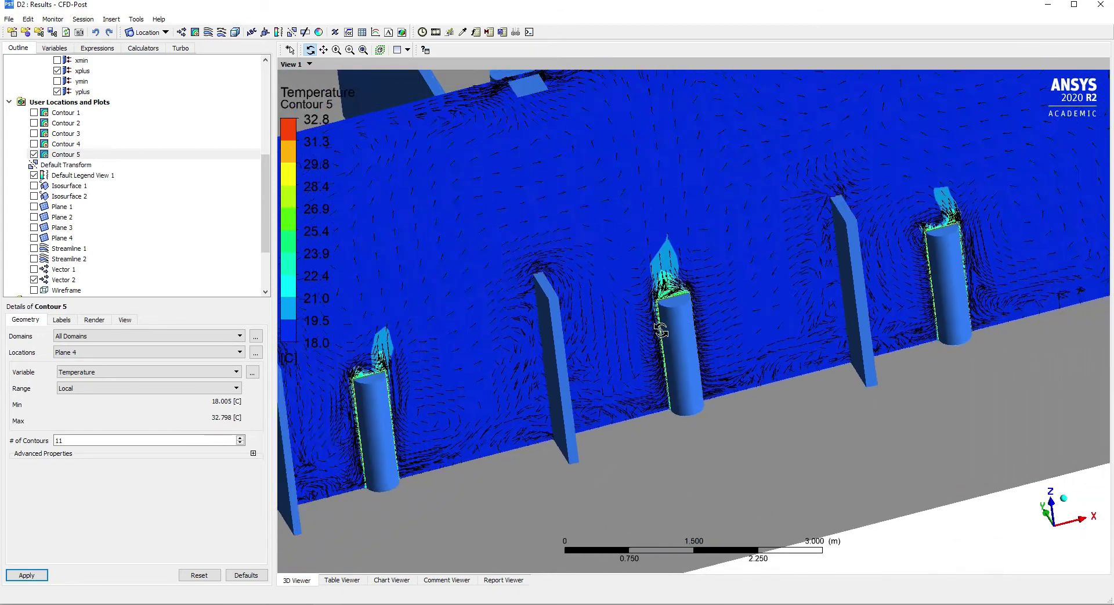
drag(683, 338, 667, 372)
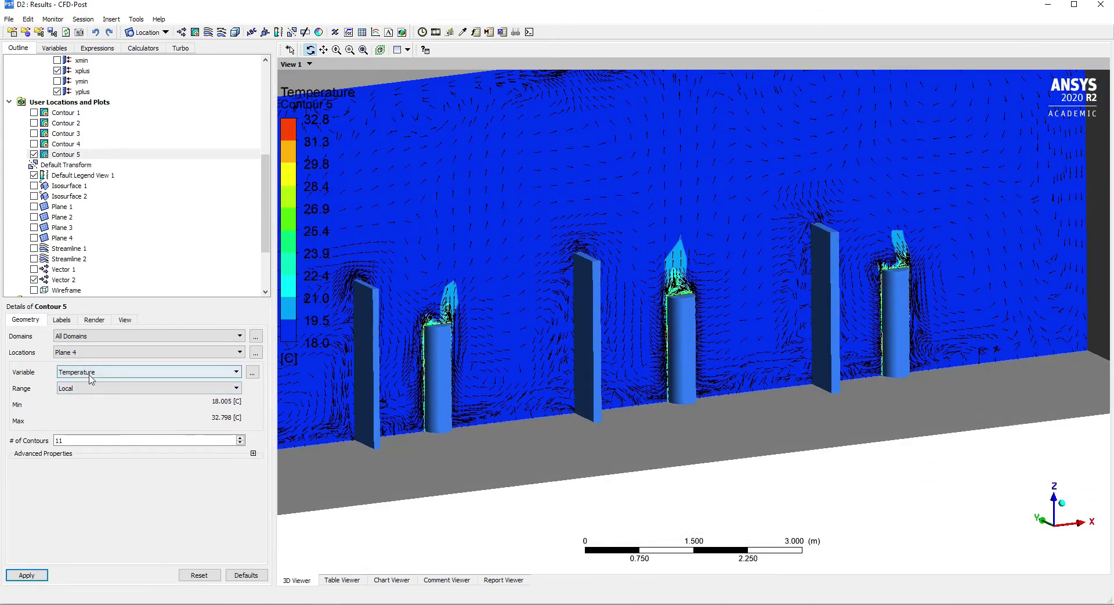
click(84, 390)
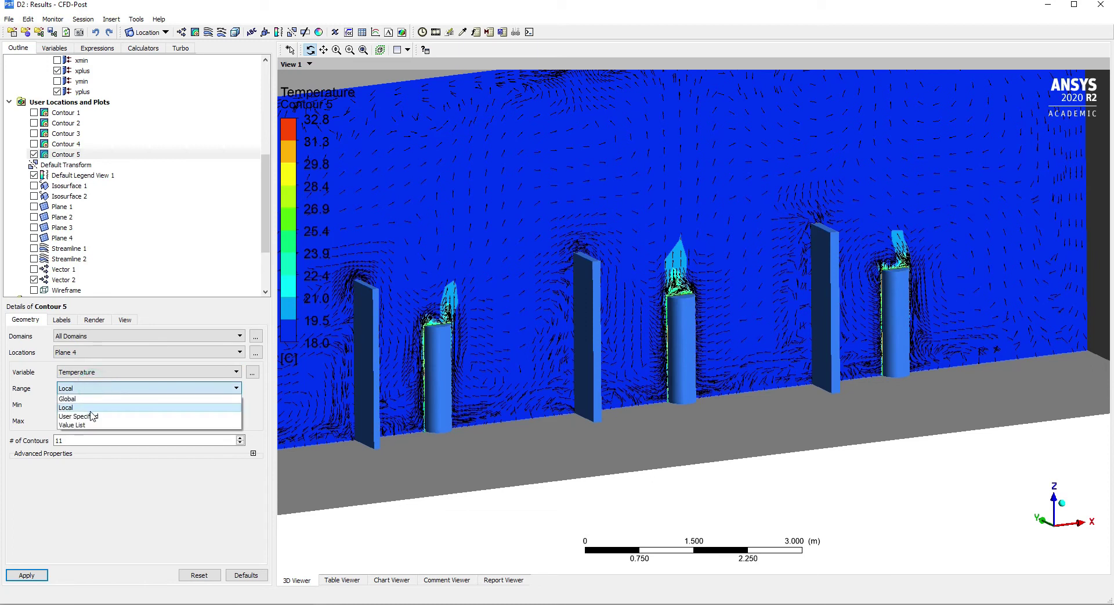
click(79, 416)
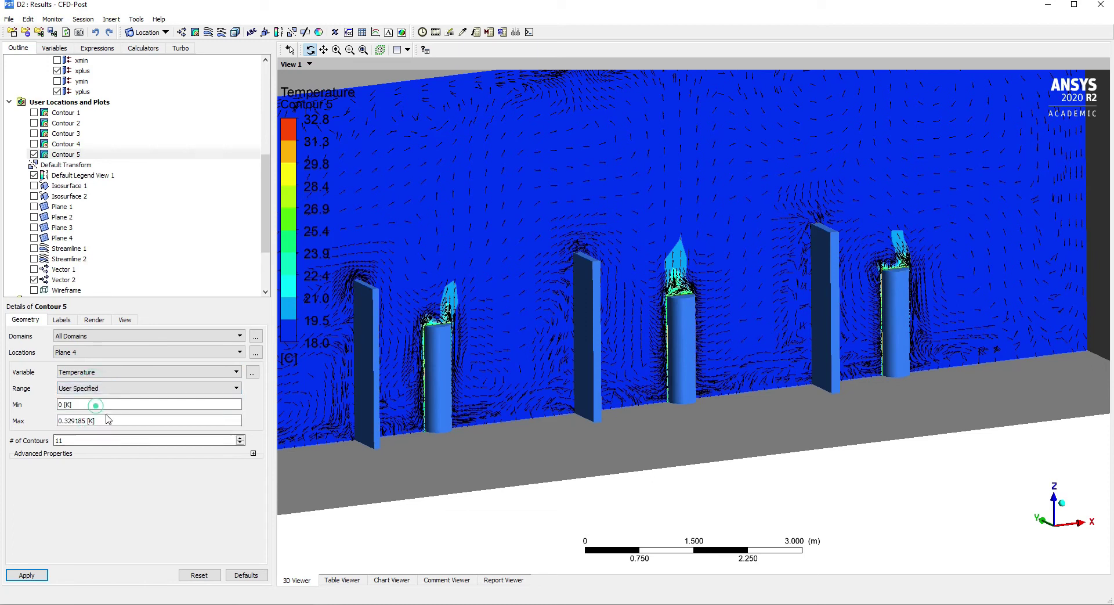
click(227, 405)
click(220, 424)
text(18)
Set the temperature contour's maximum to 21.775 °C and apply the range.
click(91, 421)
click(226, 420)
click(219, 440)
click(124, 417)
drag(59, 427, 91, 428)
click(27, 574)
Check the rescaled plumes above the occupants, and redefine Plane 4 as an XY plane at Z = 0 m.
drag(515, 460, 652, 244)
scroll(623, 272, up, 5)
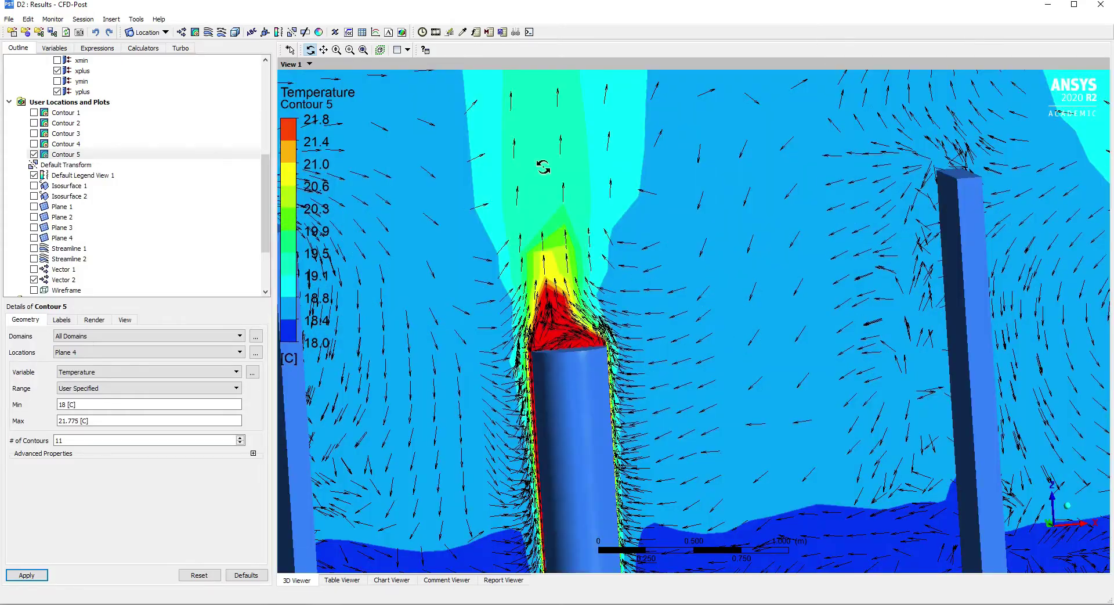
scroll(543, 167, down, 8)
drag(618, 262, 485, 266)
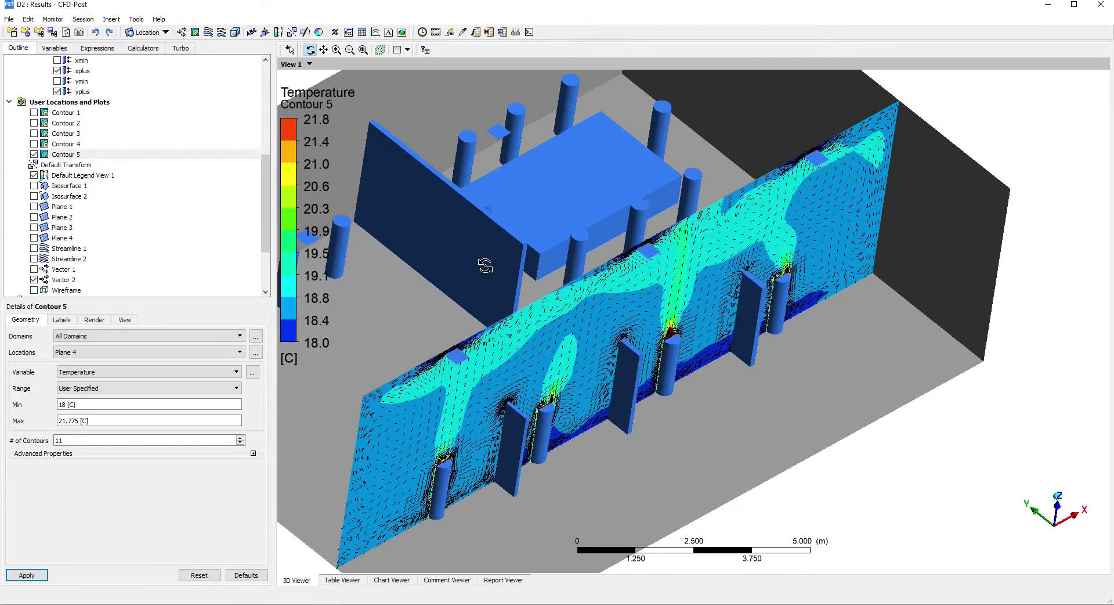
click(64, 239)
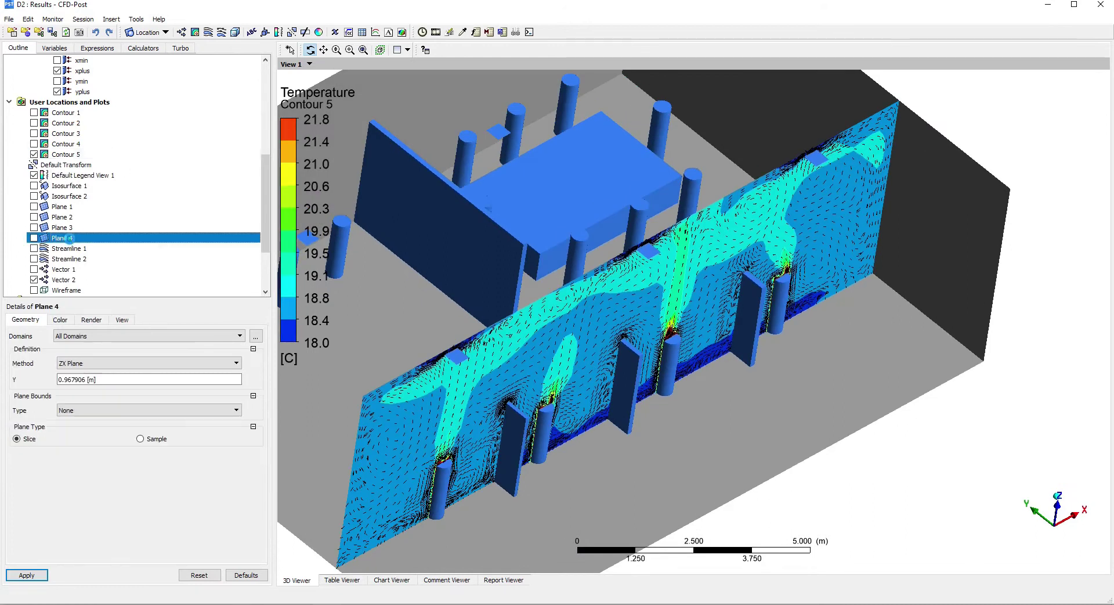
click(88, 362)
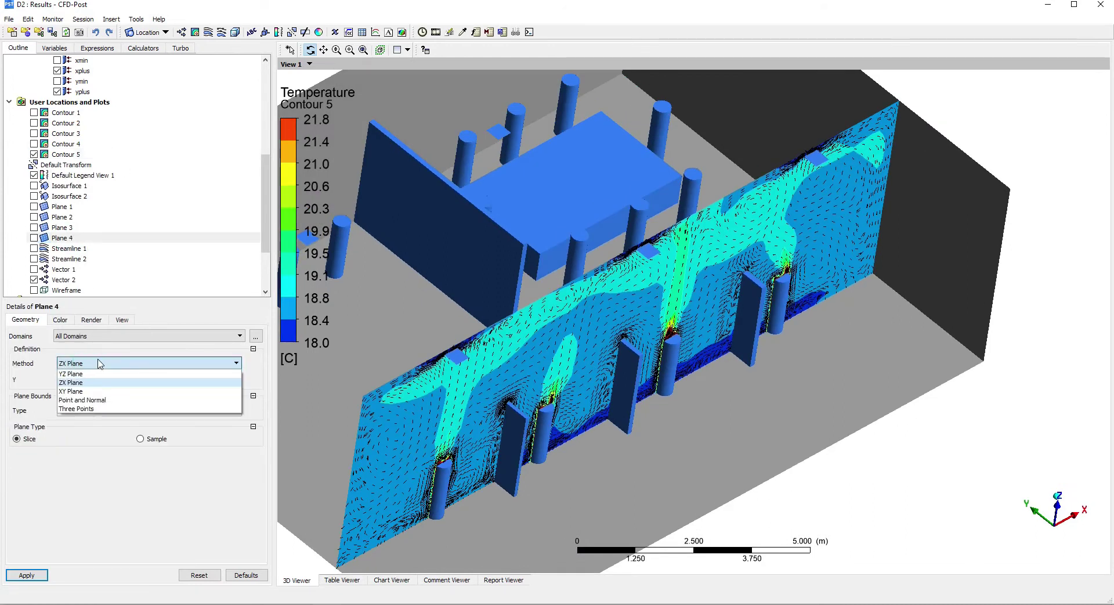
click(71, 391)
click(36, 574)
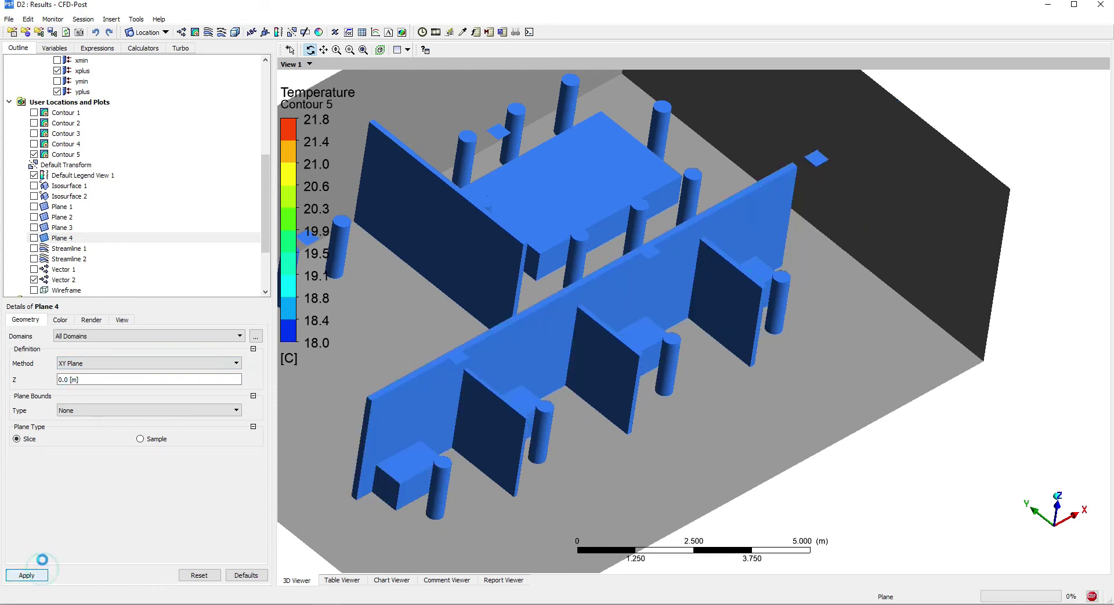
scroll(562, 342, down, 5)
Move Plane 4 to Z = -2.97 m and check the height at which it cuts the room.
click(98, 380)
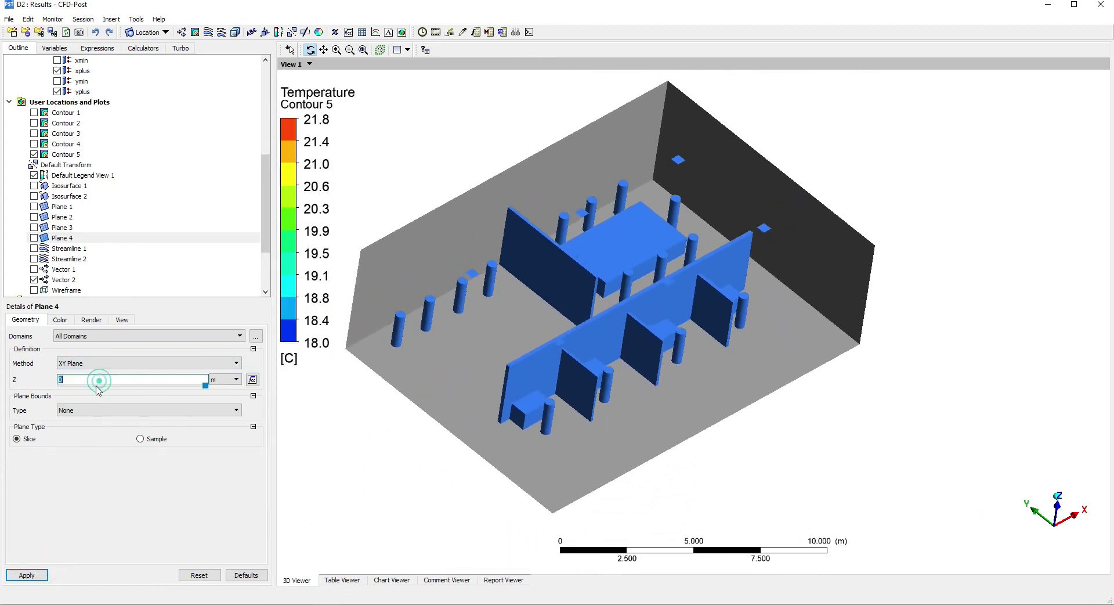
click(24, 574)
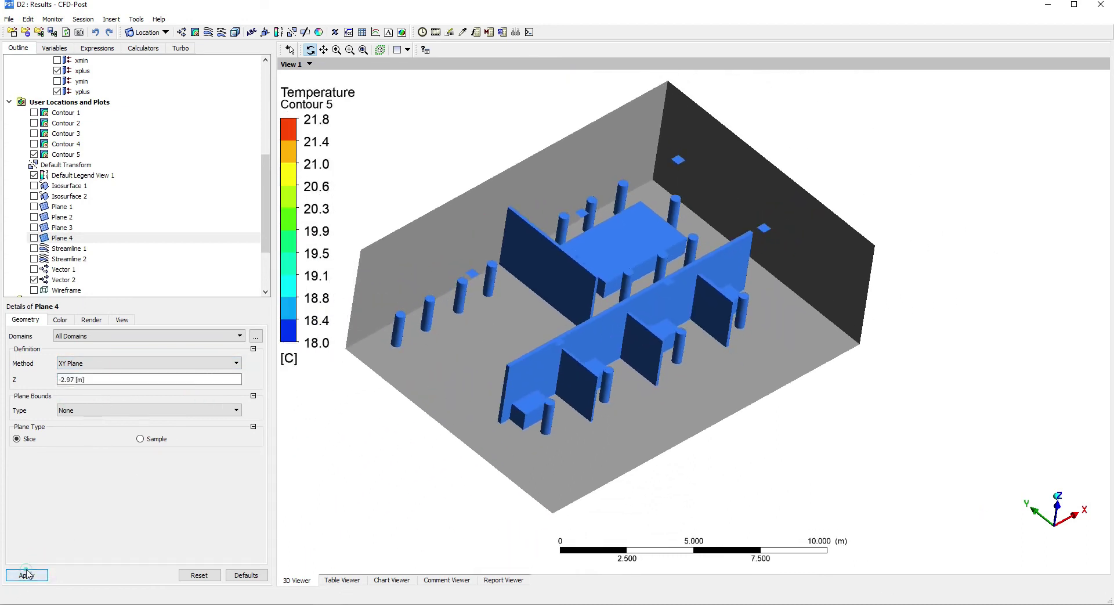
drag(290, 394, 311, 359)
Lower Plane 4 to Z = -3.845 m so it cuts horizontally through the occupants.
click(185, 381)
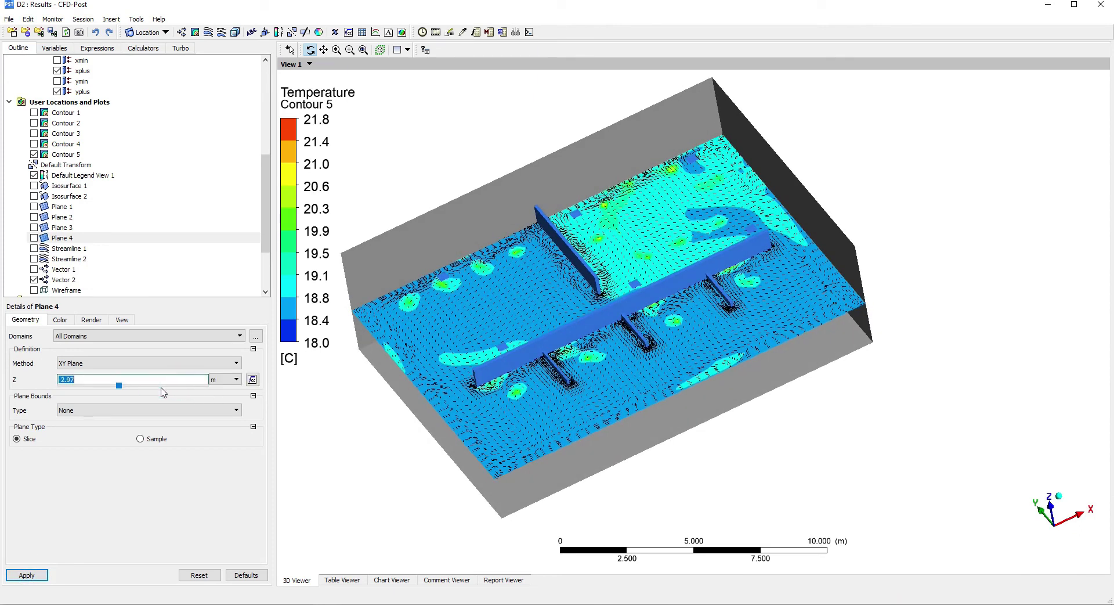
drag(120, 388, 96, 385)
click(24, 575)
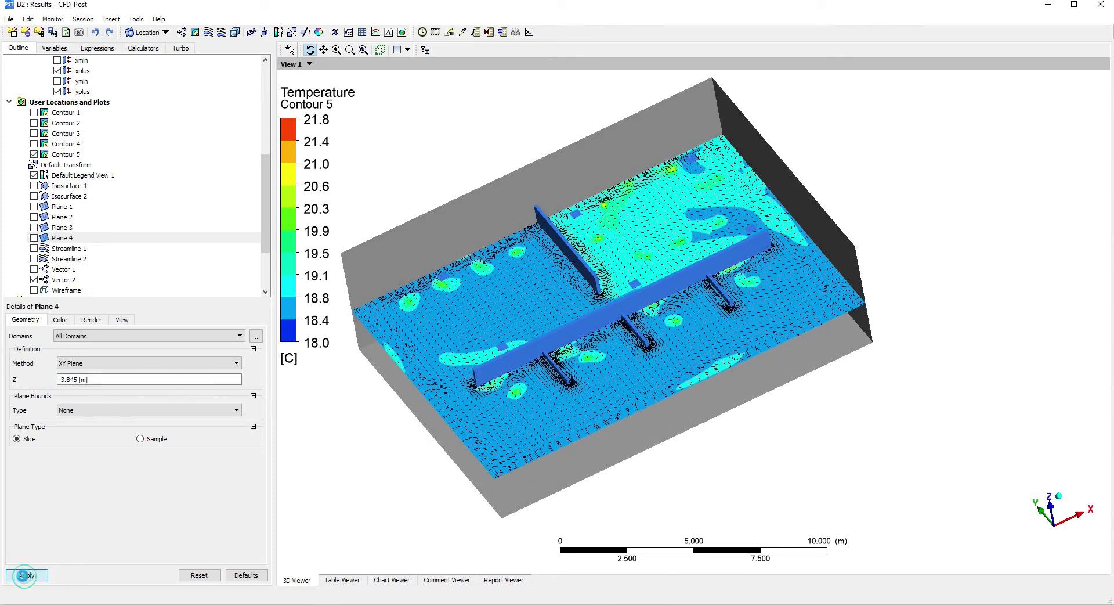
Examine the horizontal temperature contour and vectors around the meeting-area occupants and across the rest of the room.
drag(511, 441, 636, 390)
scroll(636, 390, up, 5)
scroll(639, 371, down, 3)
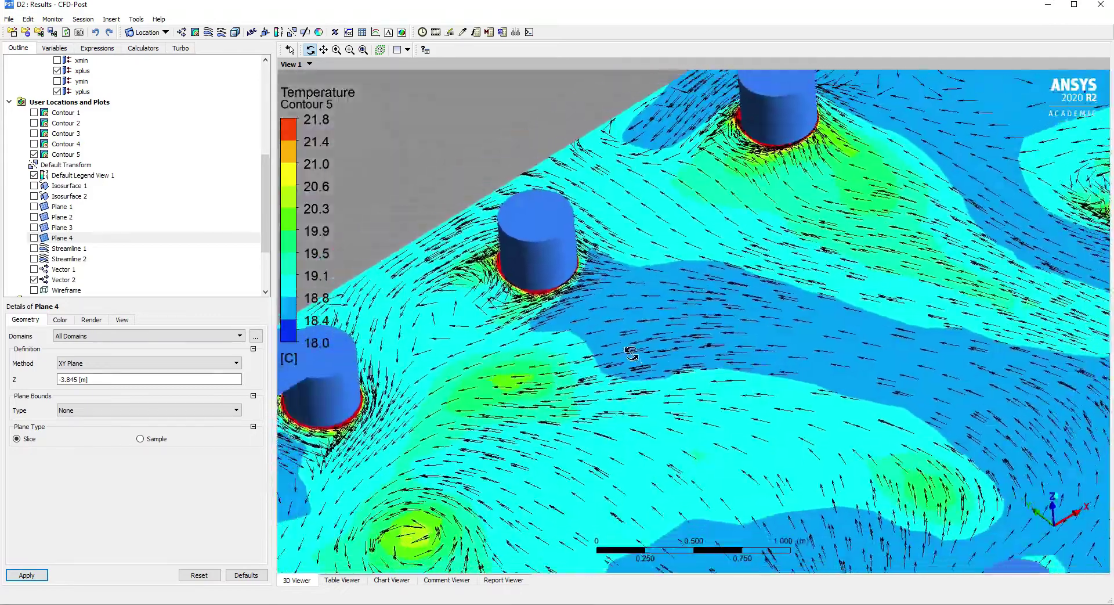
scroll(643, 348, down, 6)
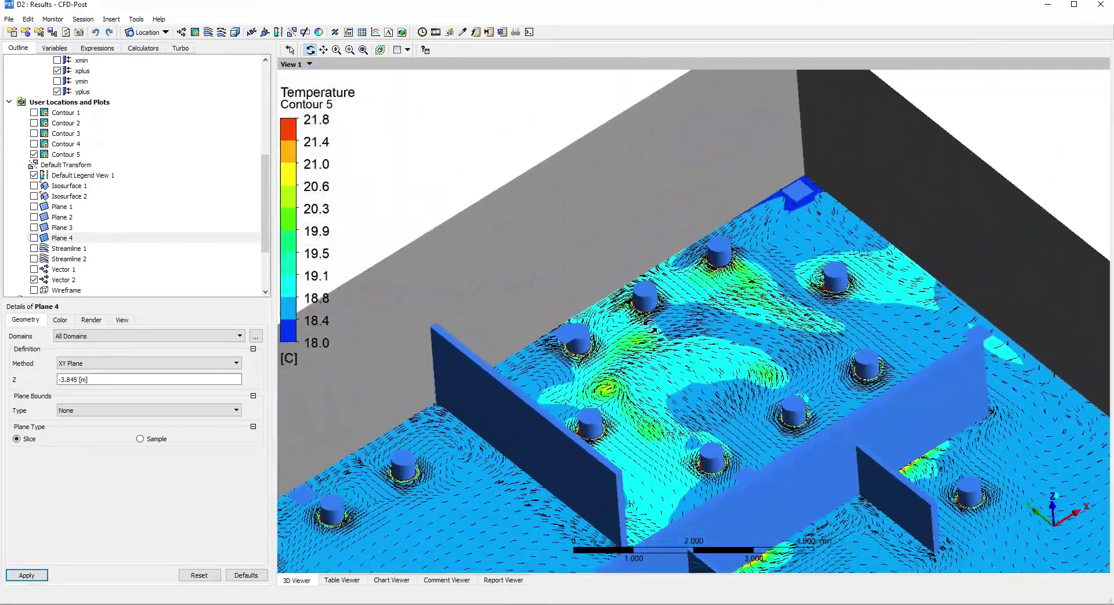
scroll(674, 311, down, 2)
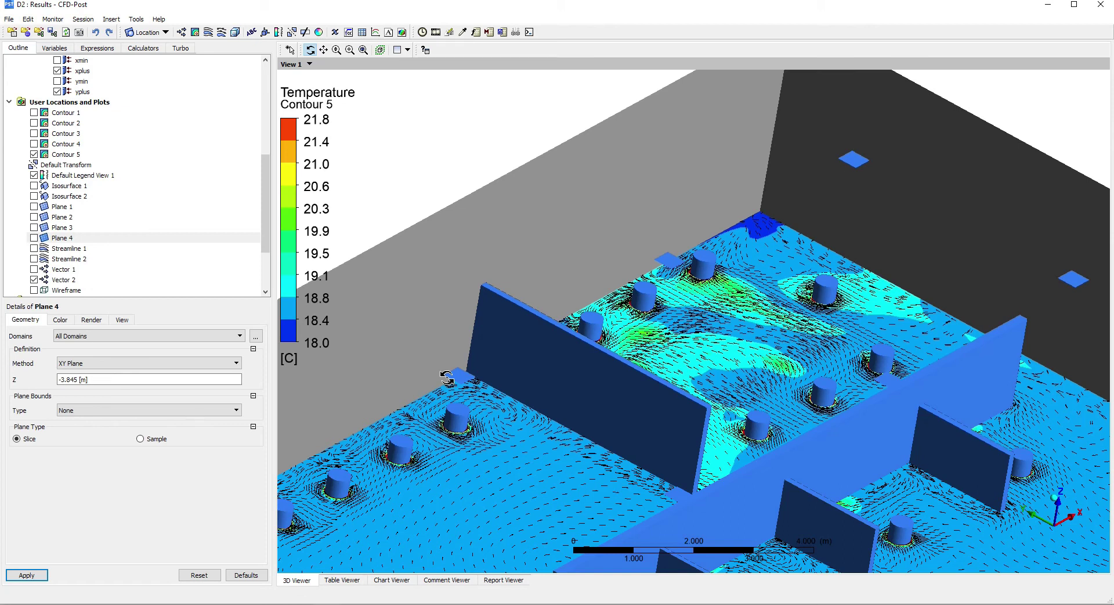
scroll(448, 310, down, 5)
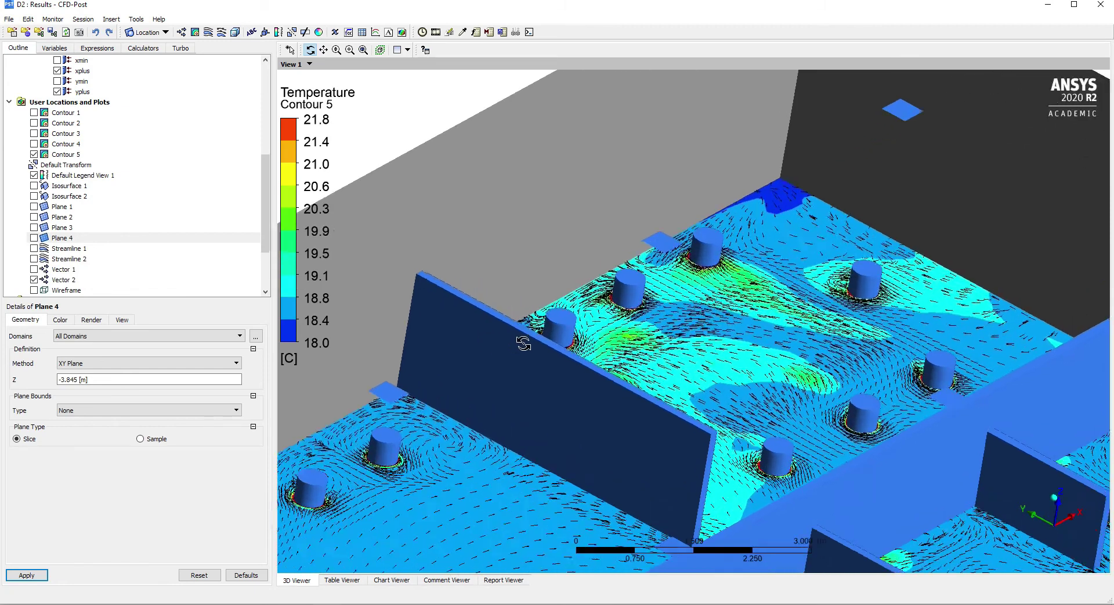
drag(695, 375, 540, 394)
drag(752, 216, 621, 344)
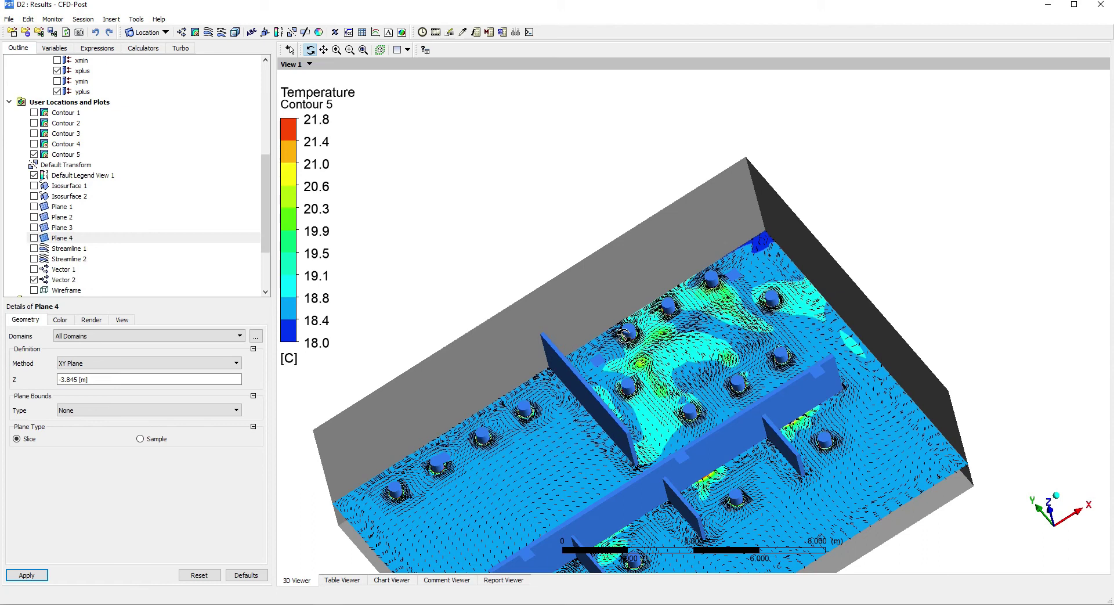
drag(593, 362, 755, 417)
scroll(846, 433, up, 5)
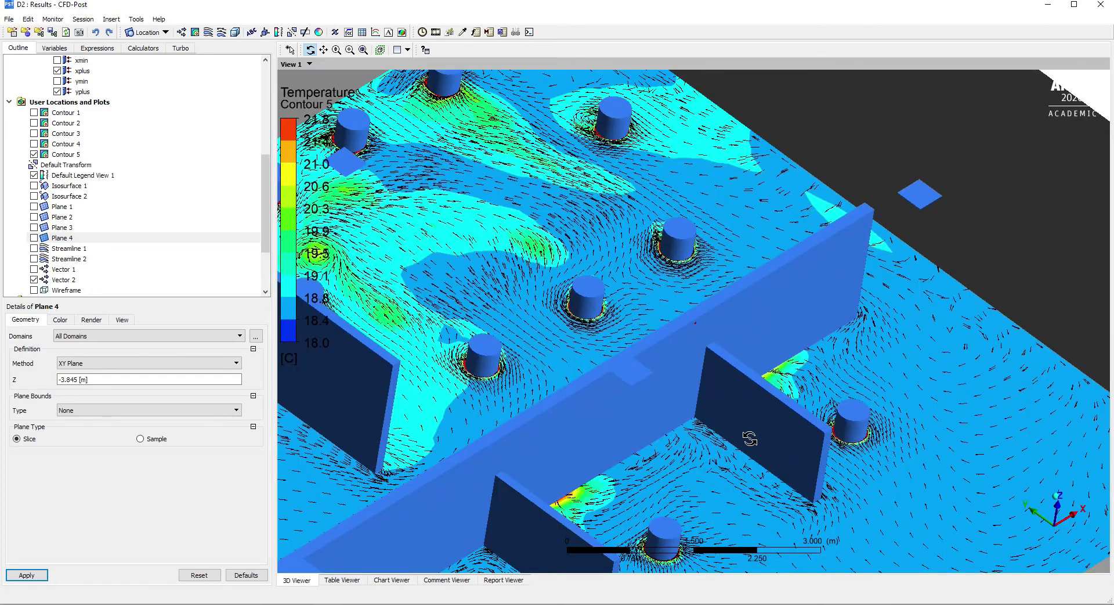
scroll(750, 439, down, 6)
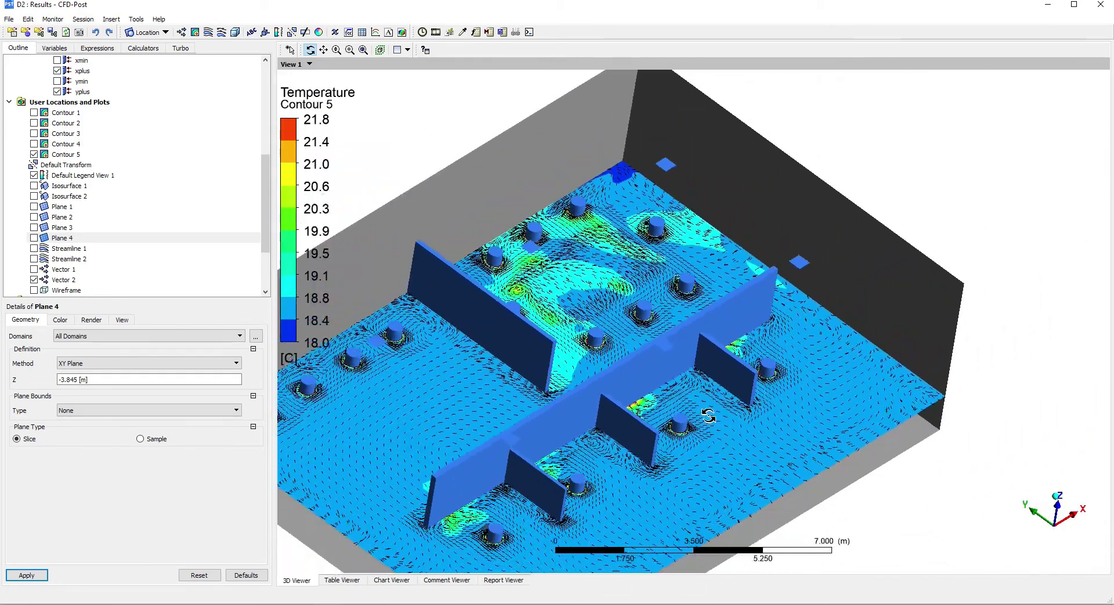
scroll(708, 415, down, 1)
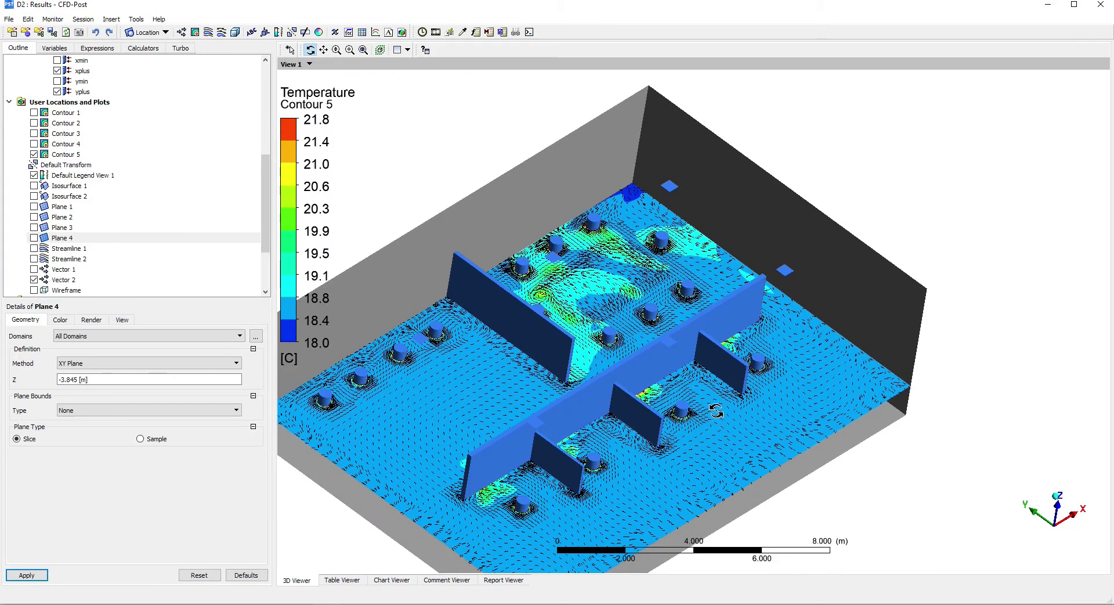
mouse_move(675, 422)
mouse_down()
mouse_move(670, 525)
mouse_move(663, 419)
mouse_up()
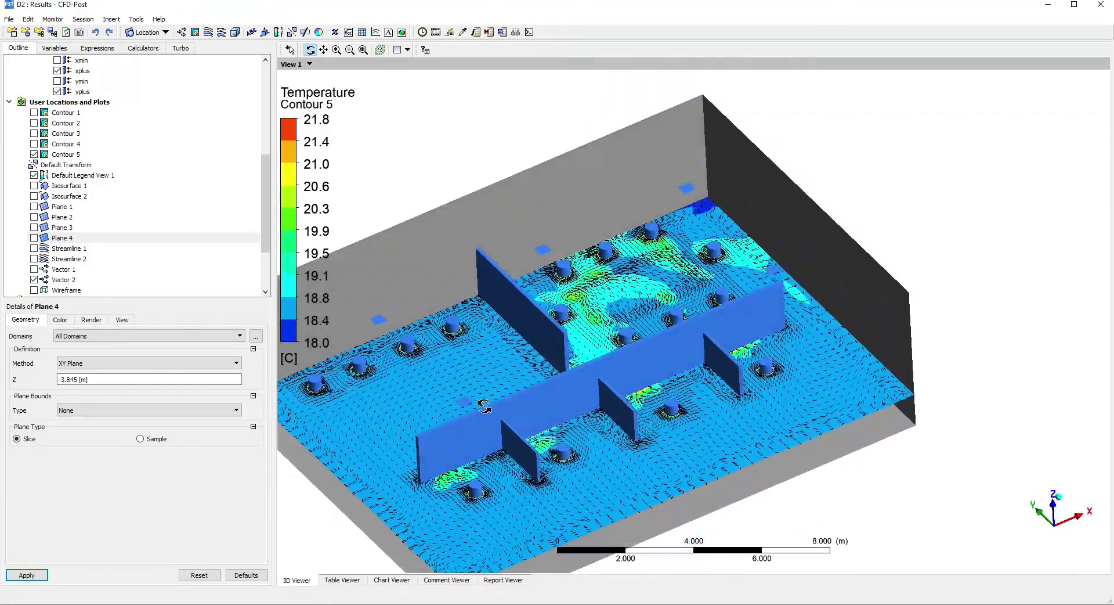
scroll(601, 281, up, 5)
drag(725, 296, 704, 332)
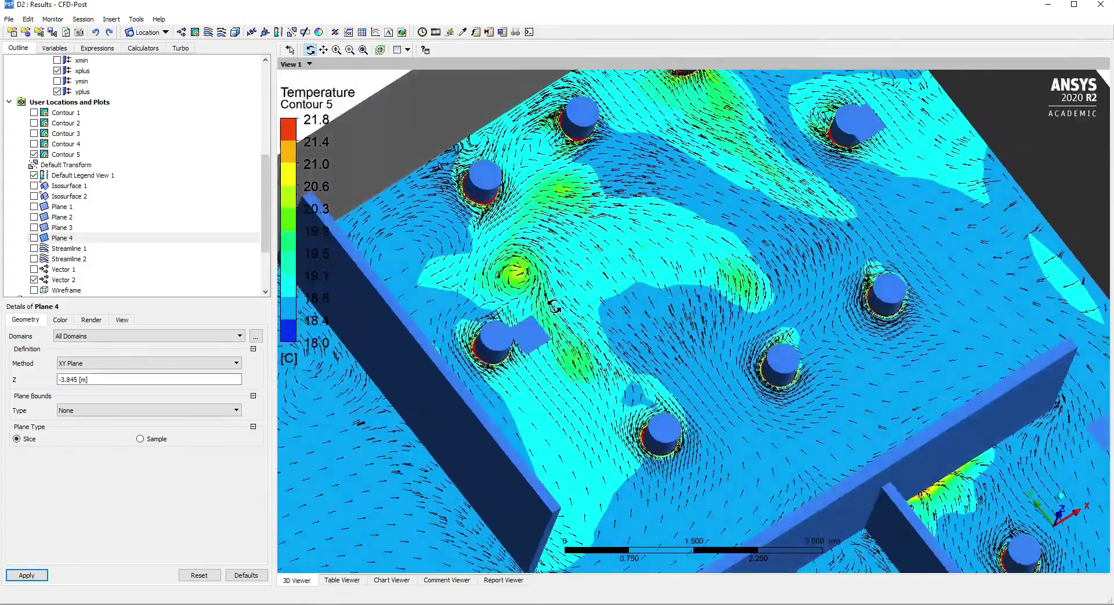
Examine the temperature patches and airflow in the cubicles along the long partition, starting with the end one.
scroll(555, 306, down, 5)
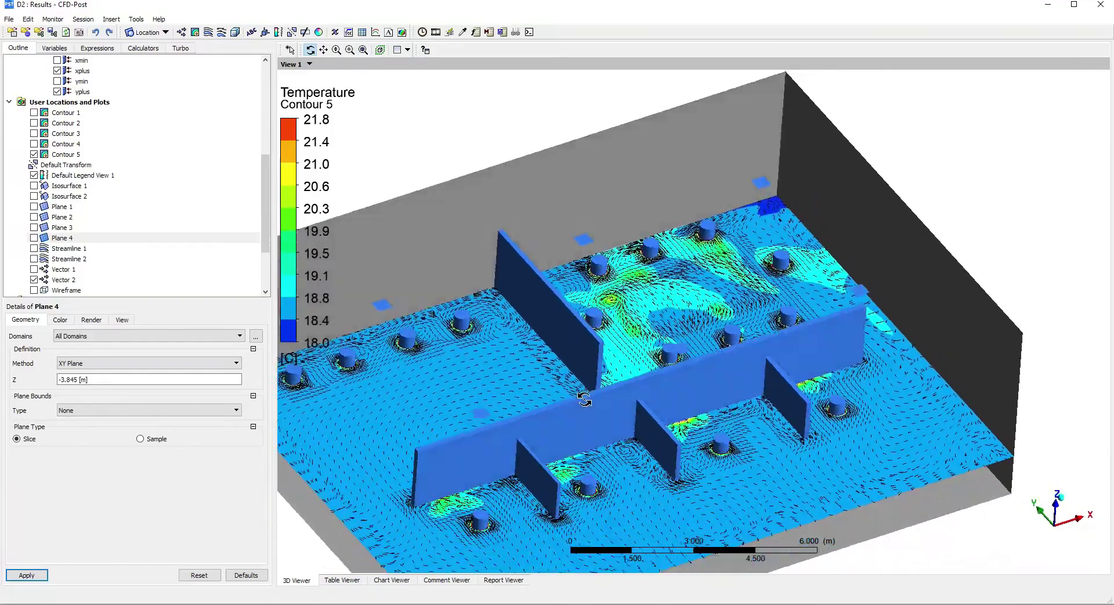
scroll(584, 399, down, 2)
drag(584, 401, 726, 375)
right_drag(726, 376, 812, 463)
scroll(696, 458, down, 2)
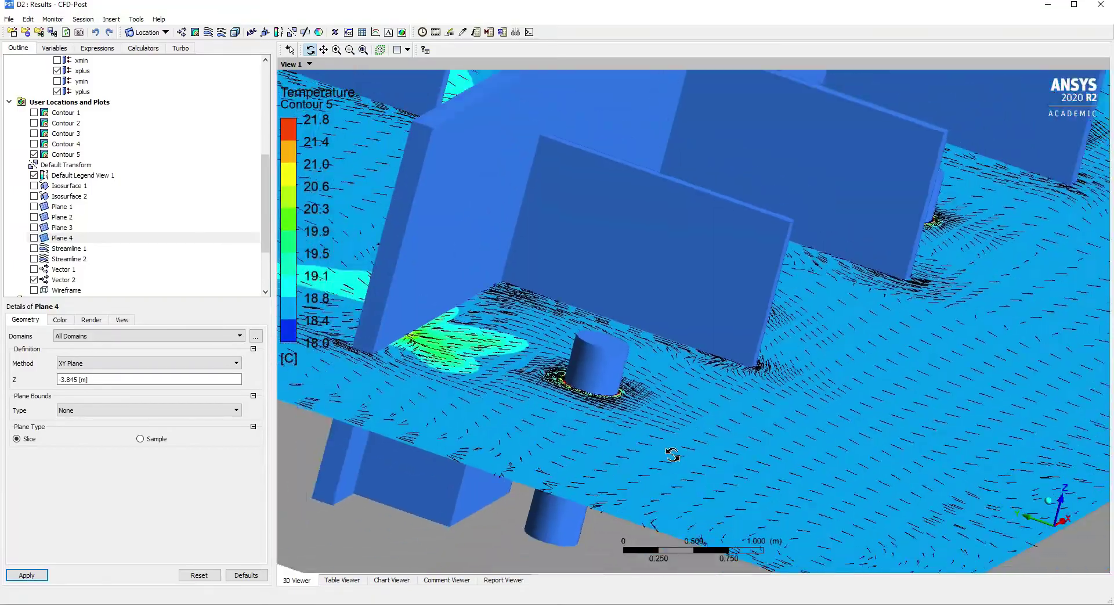
scroll(638, 435, down, 2)
drag(590, 411, 543, 471)
scroll(543, 471, down, 1)
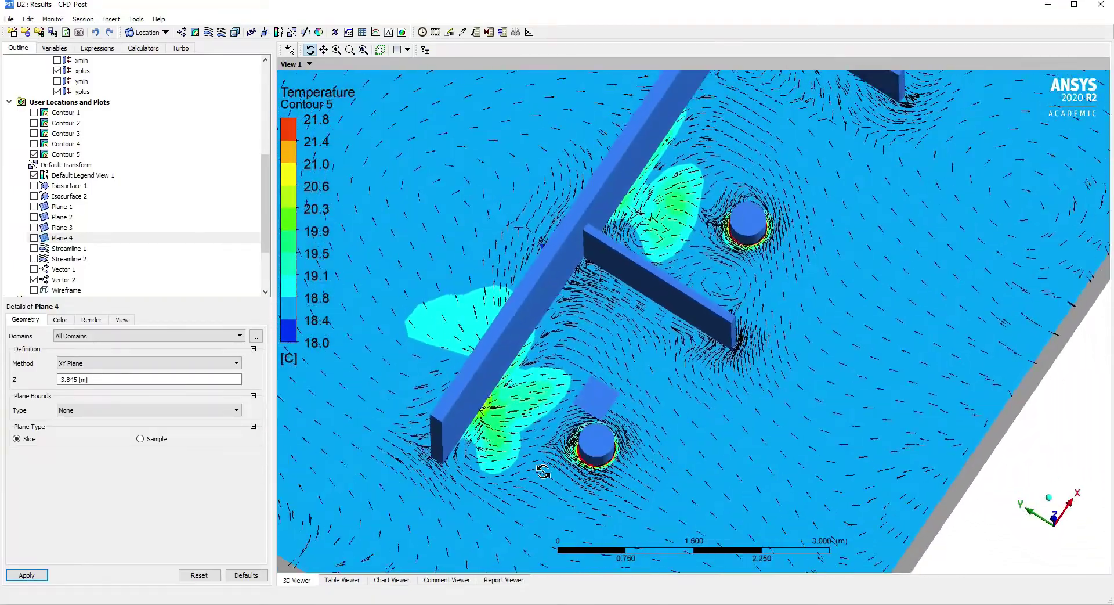
scroll(543, 471, down, 4)
right_drag(567, 321, 667, 413)
drag(544, 444, 539, 413)
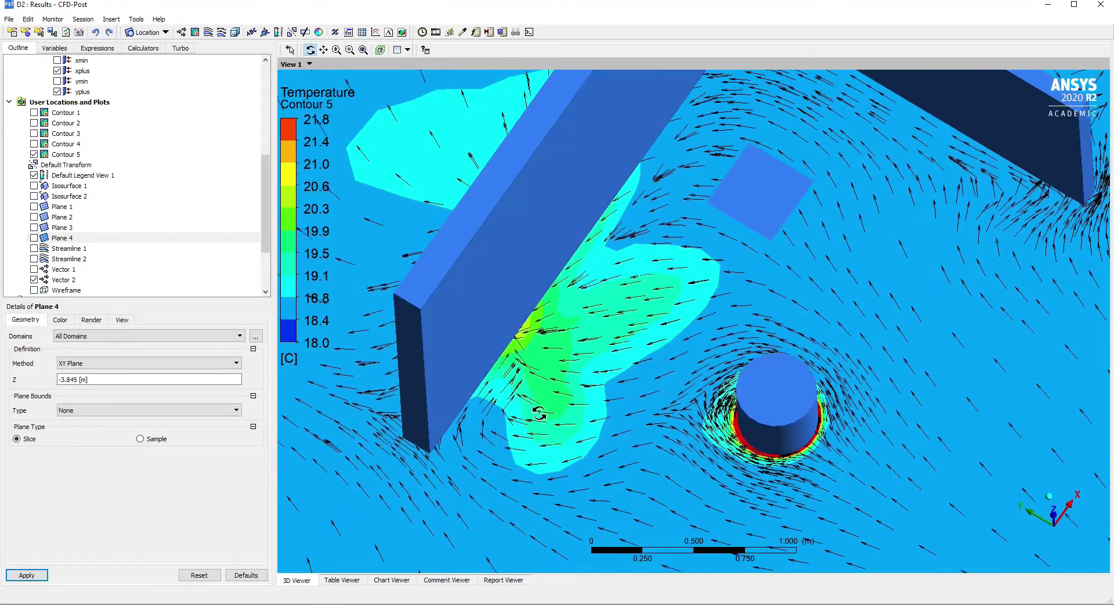
scroll(539, 413, down, 6)
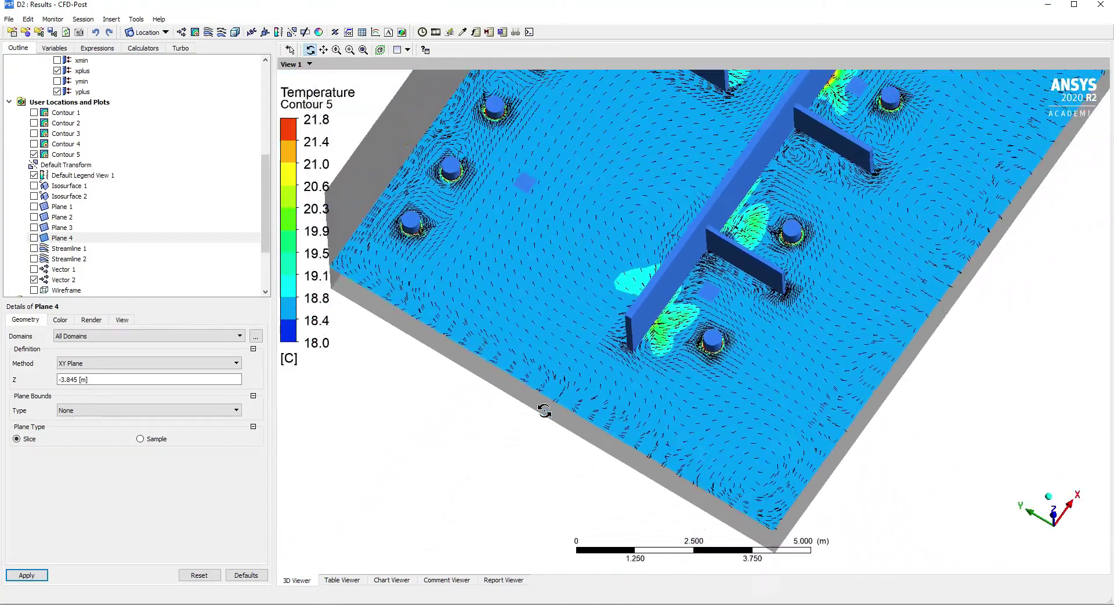
scroll(619, 350, down, 2)
scroll(659, 252, up, 10)
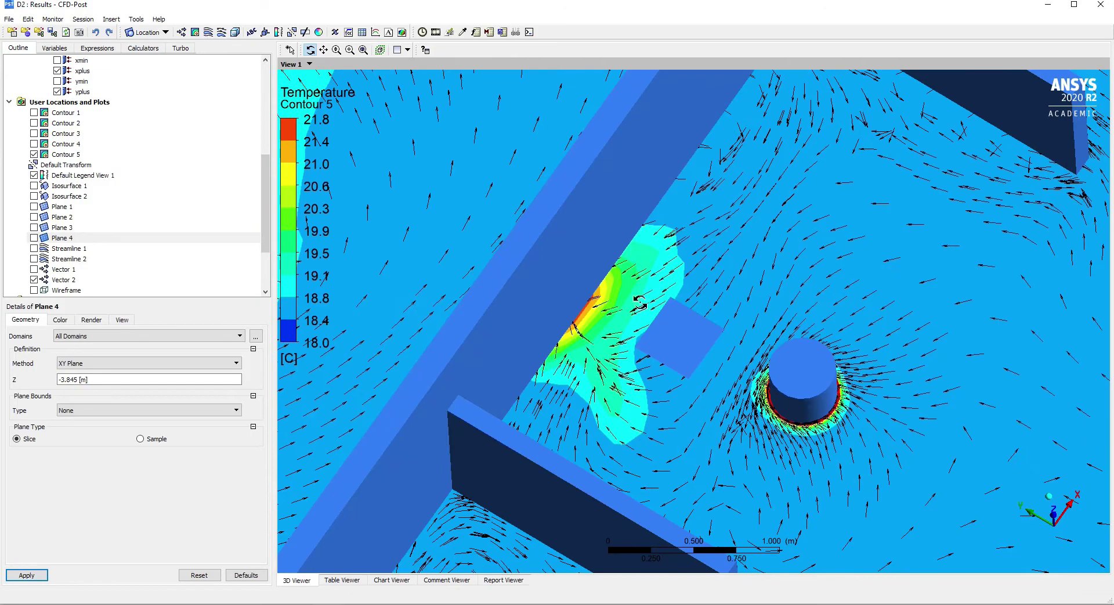
scroll(615, 331, down, 2)
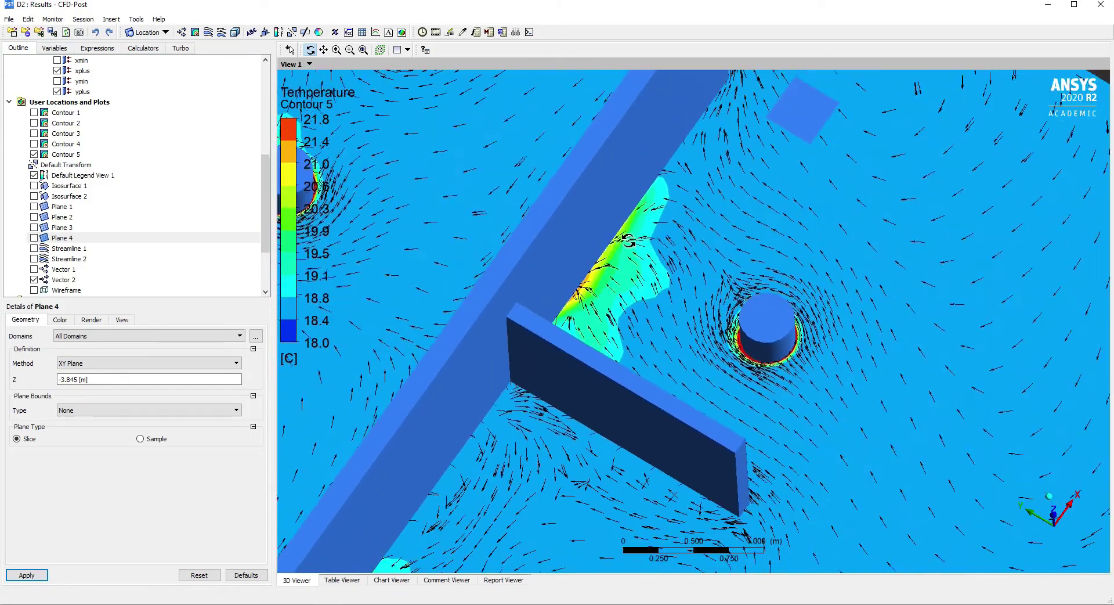
scroll(628, 239, down, 5)
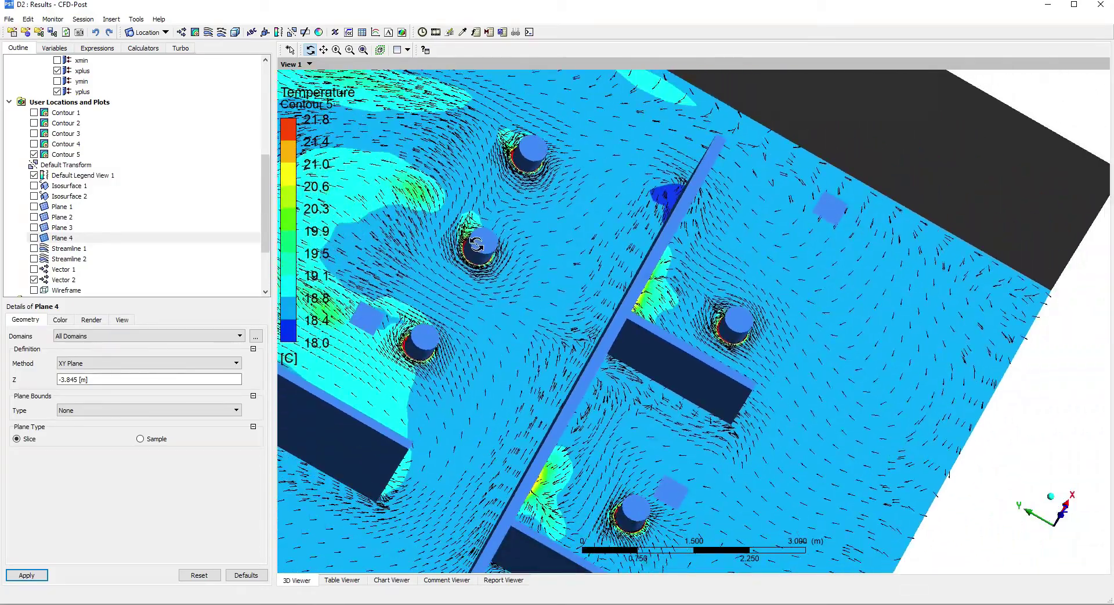
Examine the vectors and temperature contour between the meeting-area occupants from above and at an angle.
drag(476, 244, 416, 273)
drag(573, 324, 499, 317)
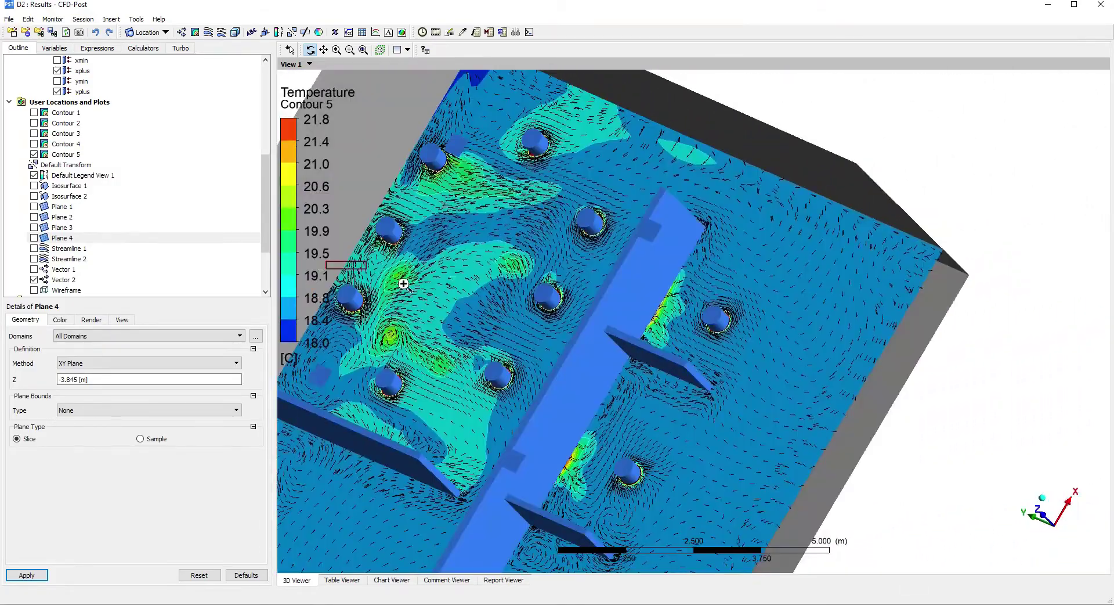
right_drag(403, 283, 553, 317)
scroll(604, 351, down, 5)
drag(605, 351, 722, 313)
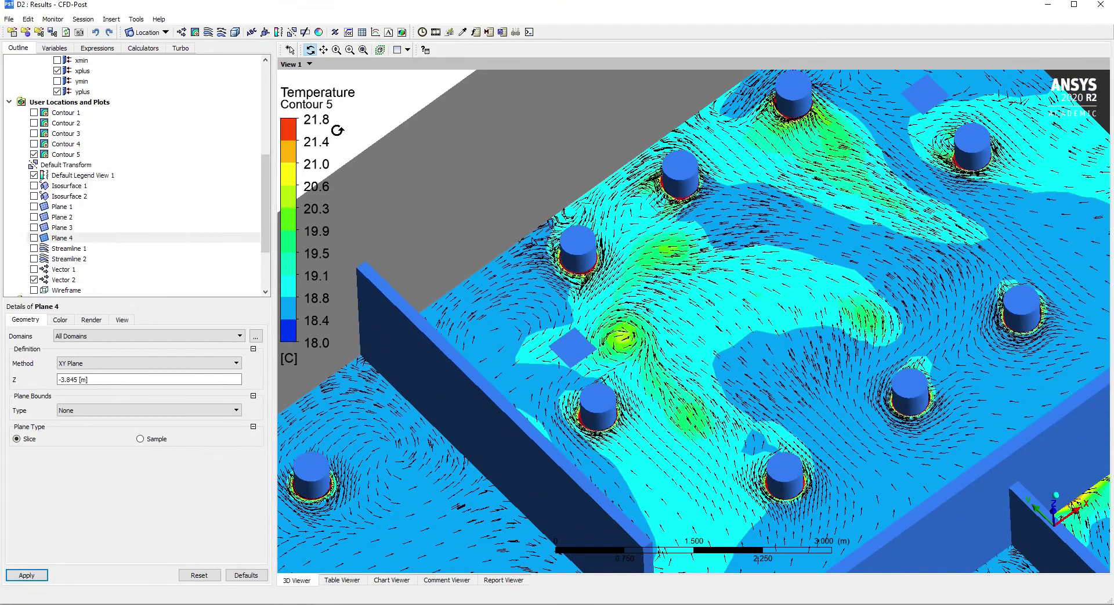
drag(647, 329, 535, 267)
drag(650, 276, 612, 378)
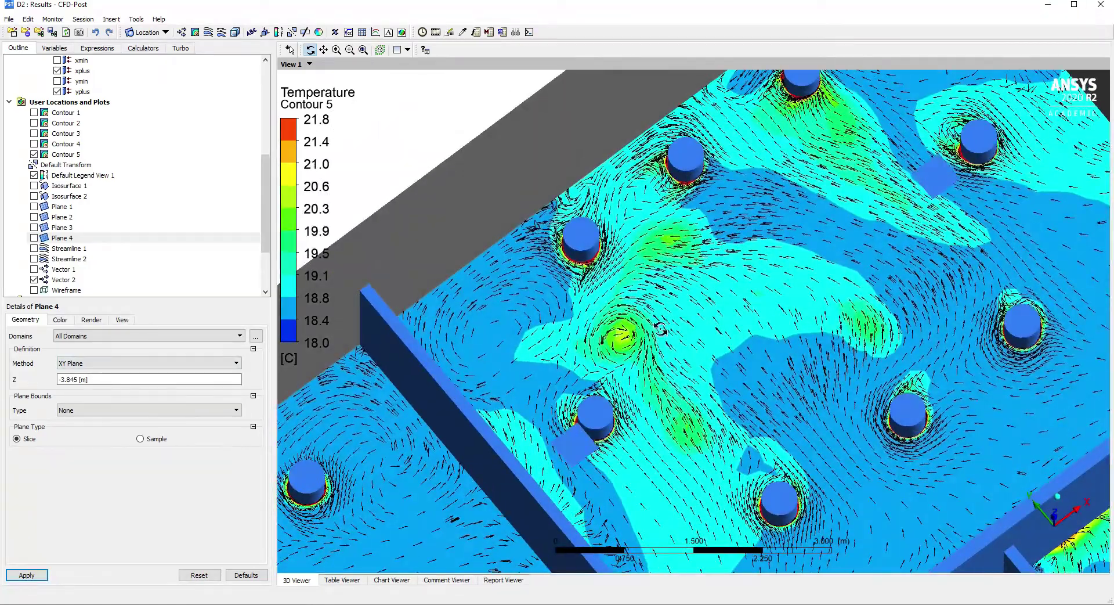
drag(691, 250, 710, 309)
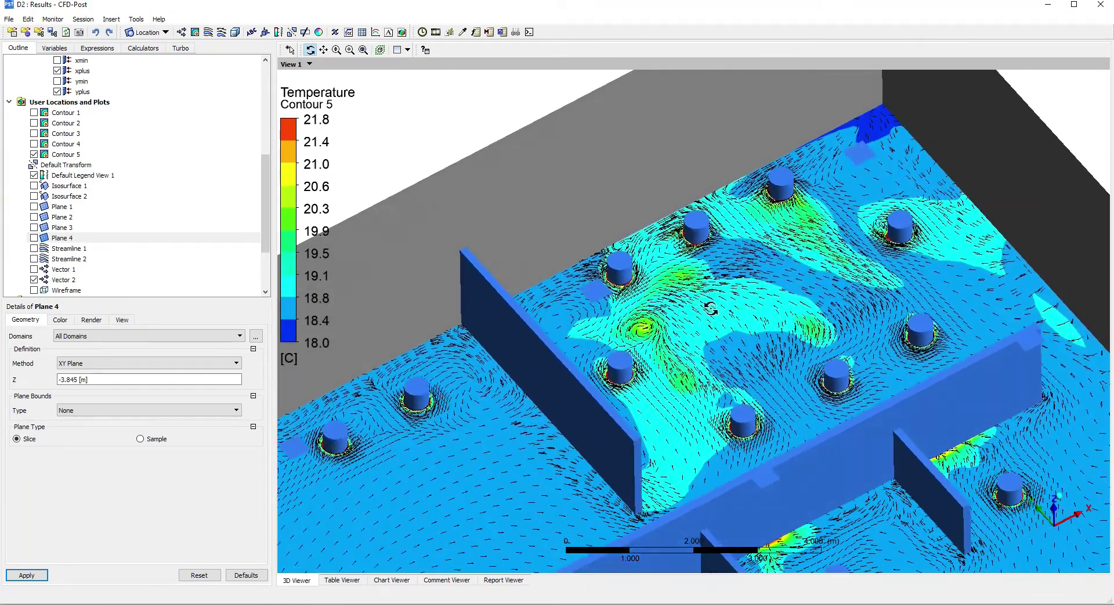
Examine the horizontal temperature contour and vectors across the whole room, including the cubicles and the open area beside the meeting space.
scroll(677, 339, down, 5)
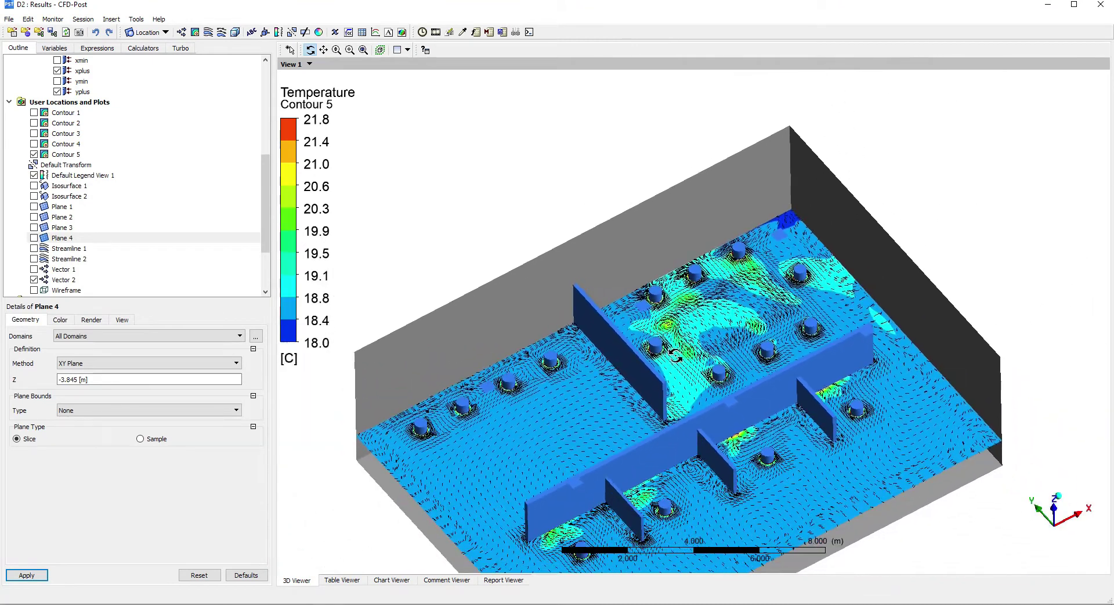
scroll(679, 359, up, 3)
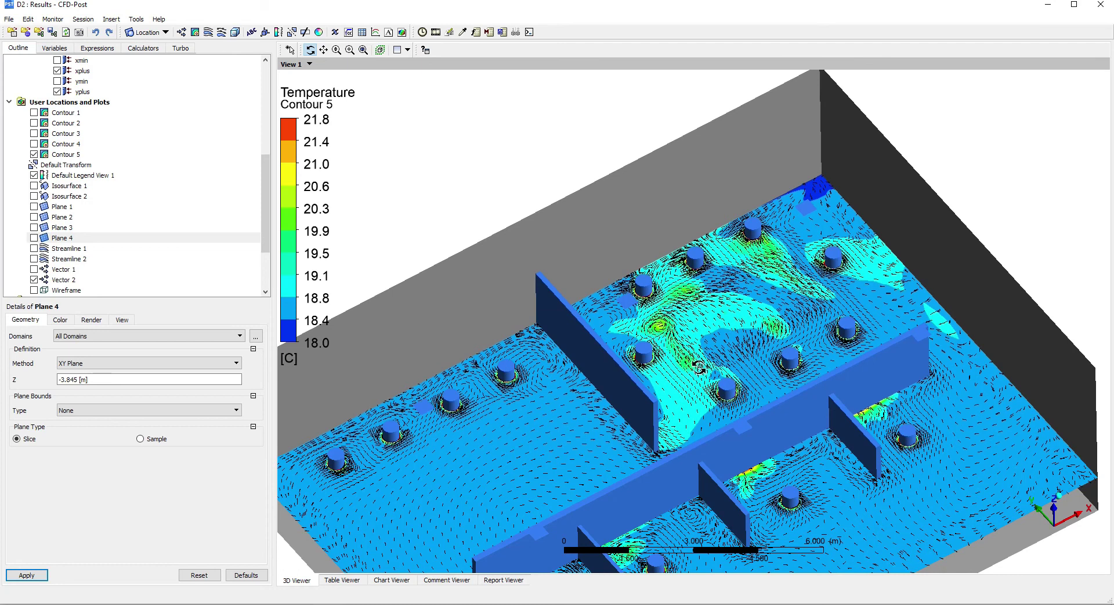
mouse_move(690, 367)
mouse_down()
mouse_move(719, 359)
mouse_move(658, 369)
mouse_move(660, 353)
mouse_move(710, 372)
mouse_up()
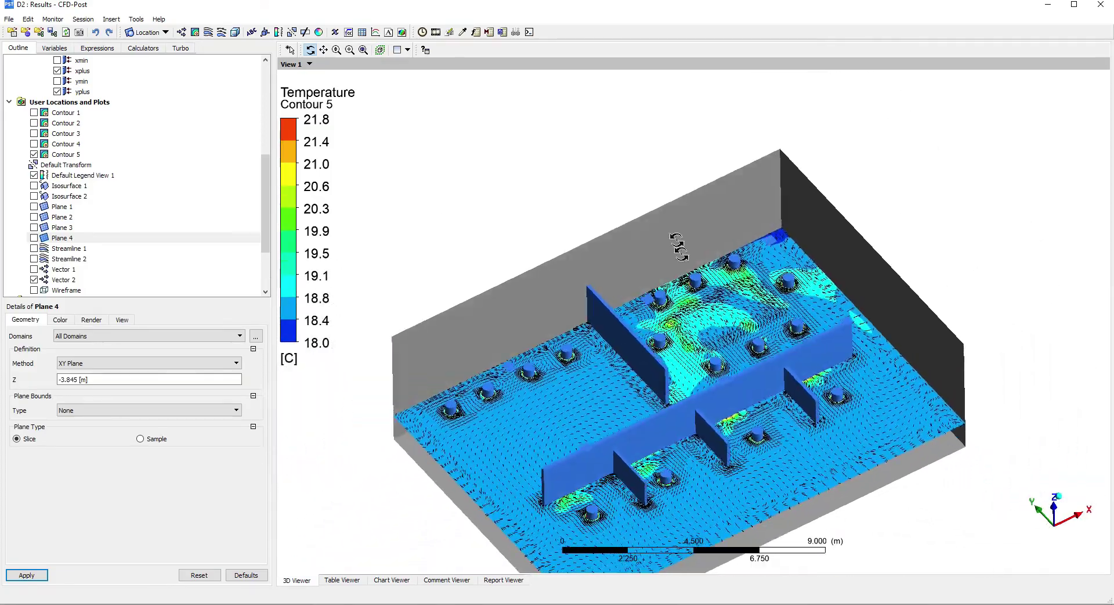
right_drag(679, 240, 888, 412)
scroll(741, 383, down, 4)
drag(653, 358, 675, 380)
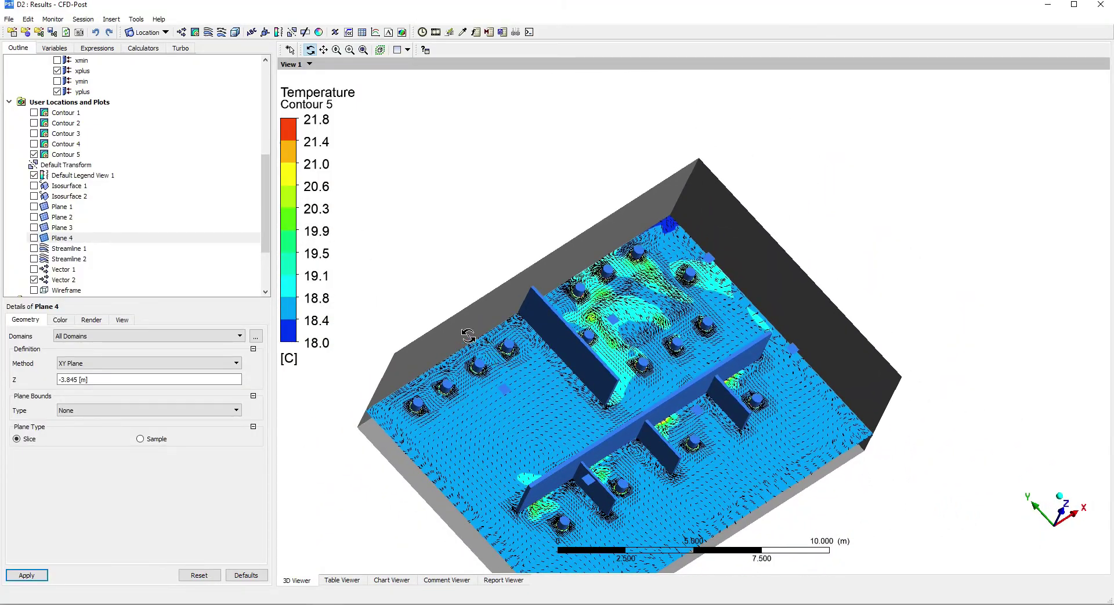
drag(469, 336, 429, 328)
Examine the temperature patches and swirling vectors between the meeting-area occupants up close from several angles.
right_drag(545, 283, 742, 405)
drag(506, 350, 542, 378)
scroll(543, 378, down, 2)
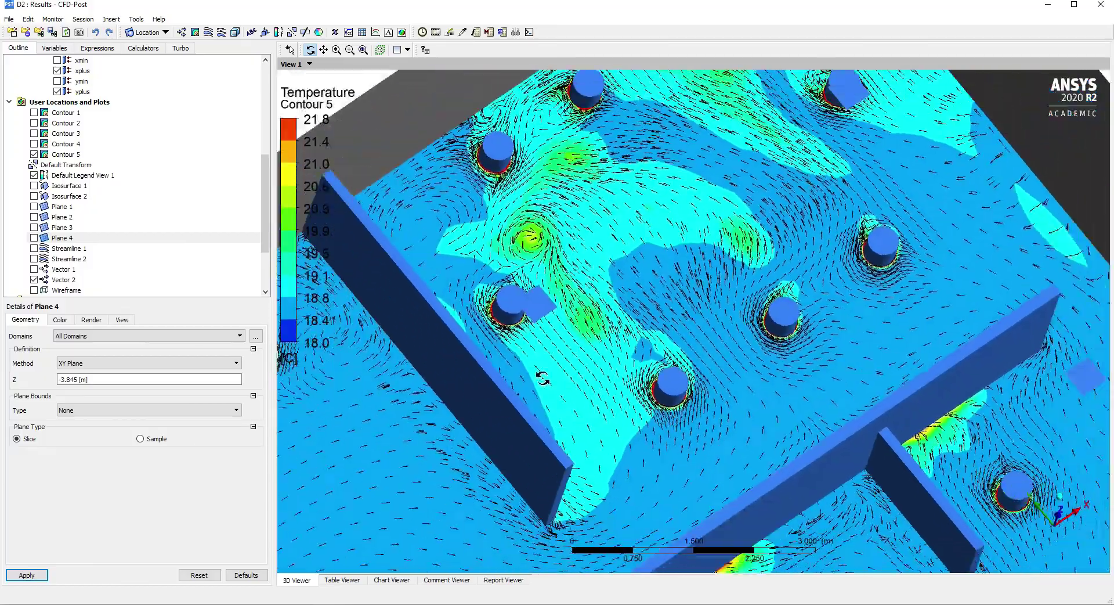
scroll(543, 374, down, 2)
drag(698, 321, 698, 376)
drag(645, 256, 601, 240)
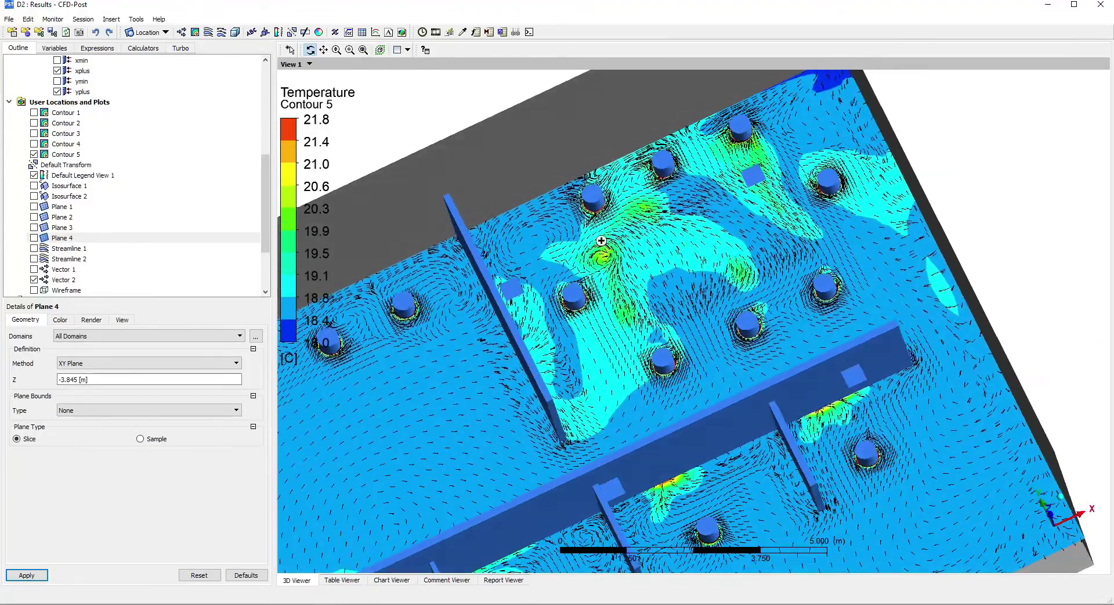
right_drag(601, 240, 710, 300)
scroll(624, 333, down, 6)
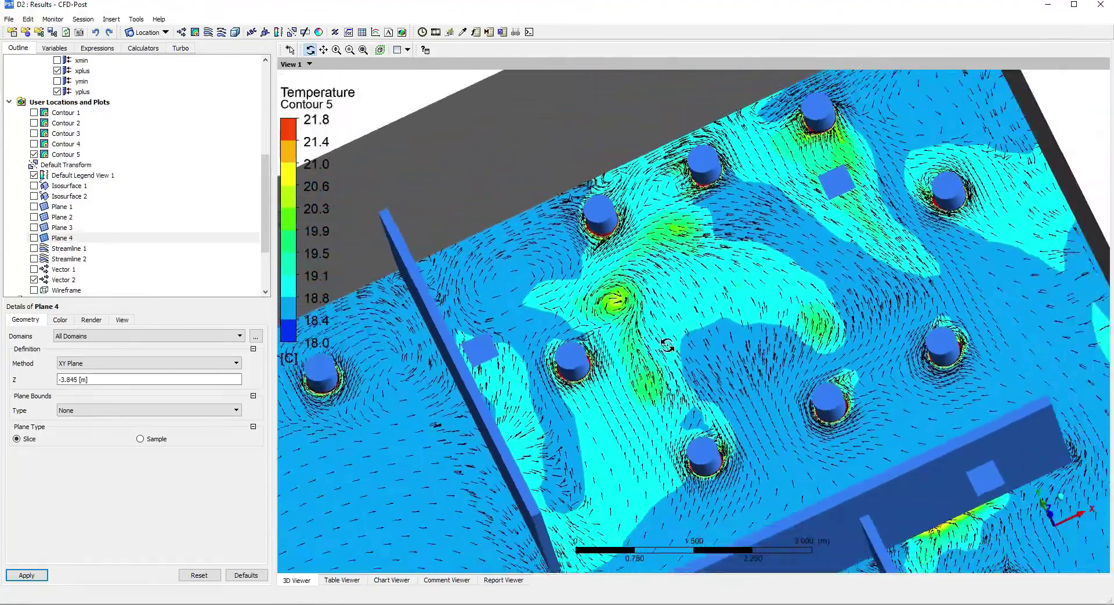
drag(667, 345, 703, 325)
Switch Contour 5 on Plane 4 to the Velocity variable with a Local range.
click(83, 152)
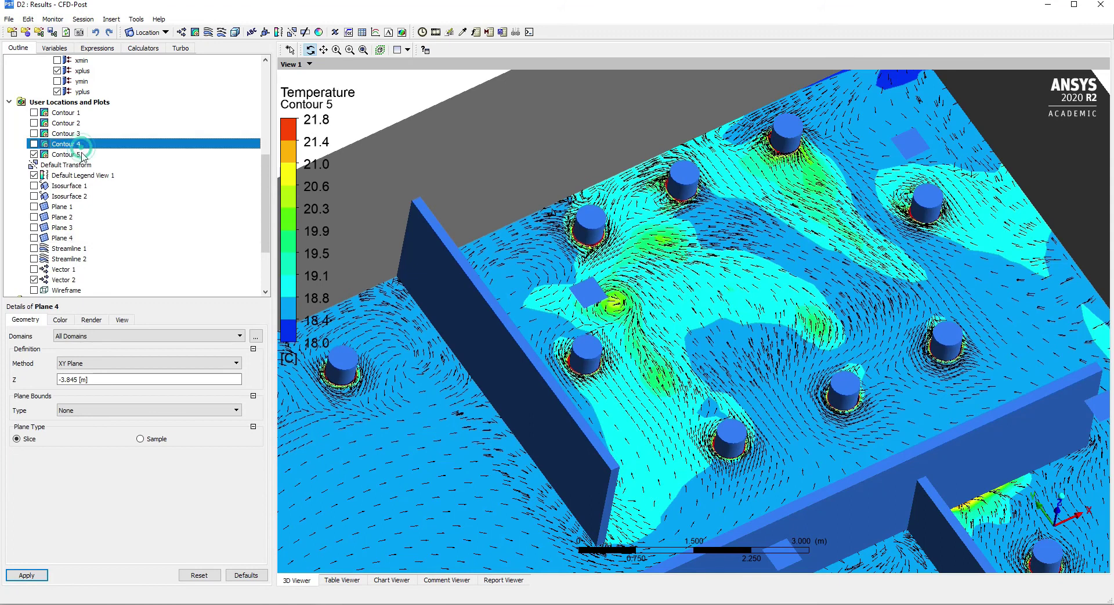
click(134, 374)
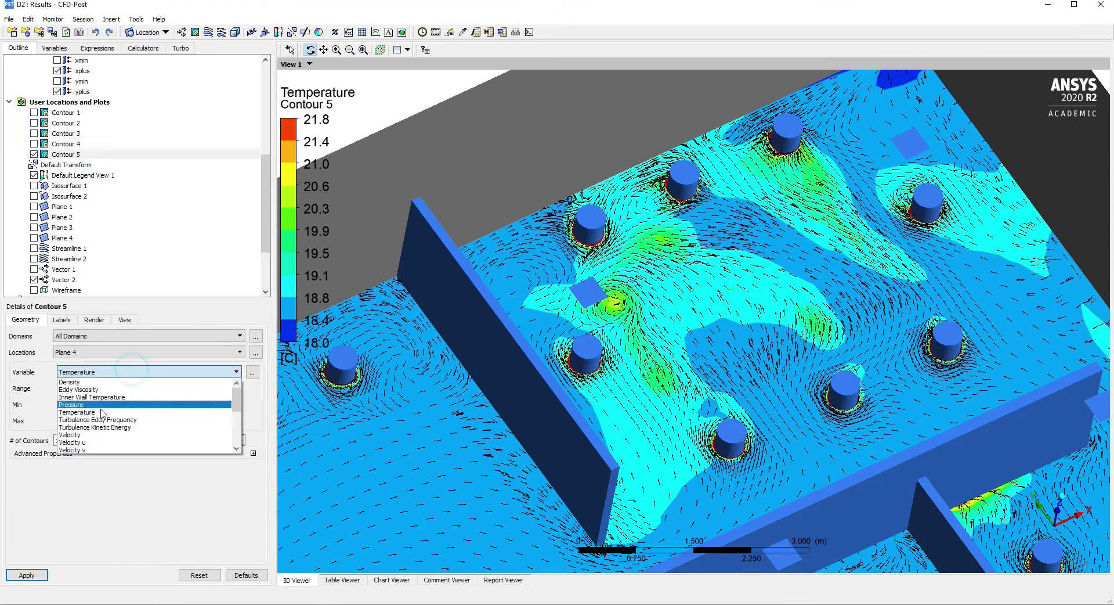
click(87, 436)
click(135, 389)
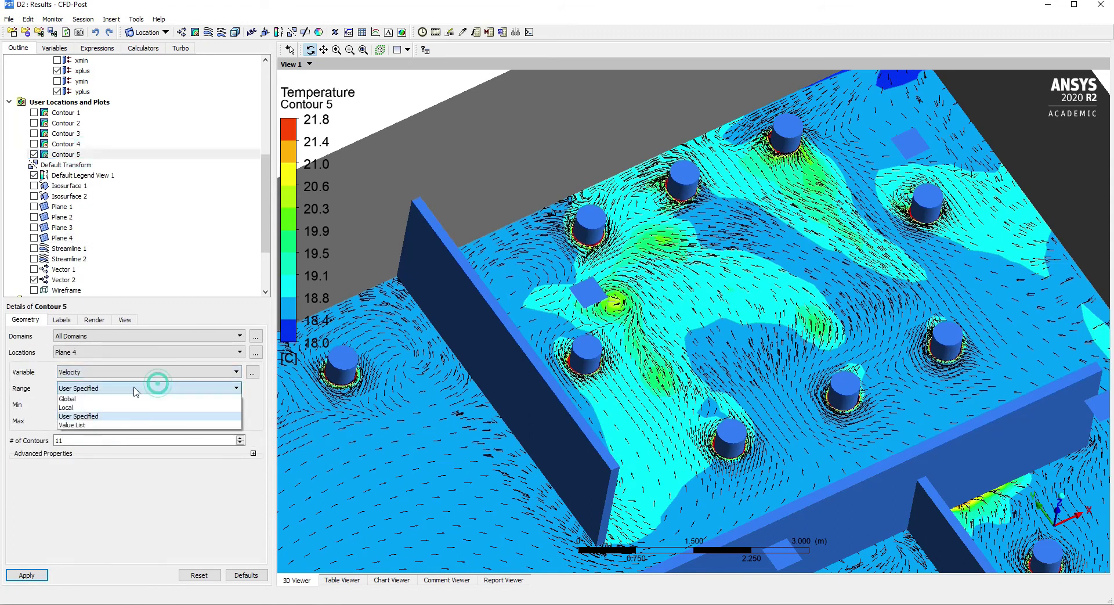
click(88, 406)
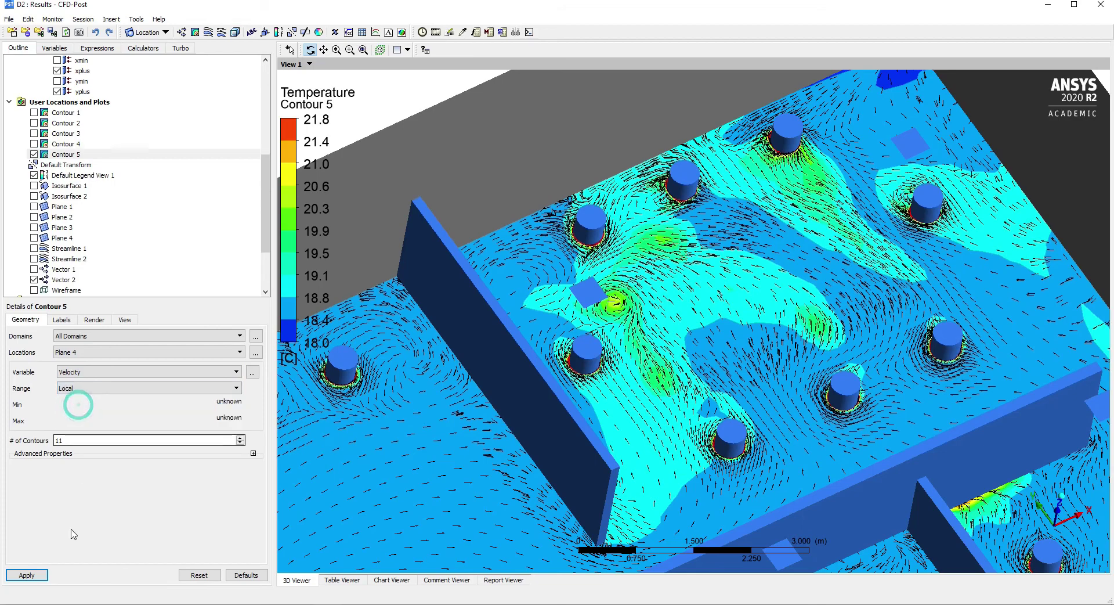
click(36, 574)
Examine the velocity contour around the occupants, and check the ADPI velocity criterion on the ADPI & Comfort and ADPI Defined slides in the browser.
scroll(819, 348, down, 8)
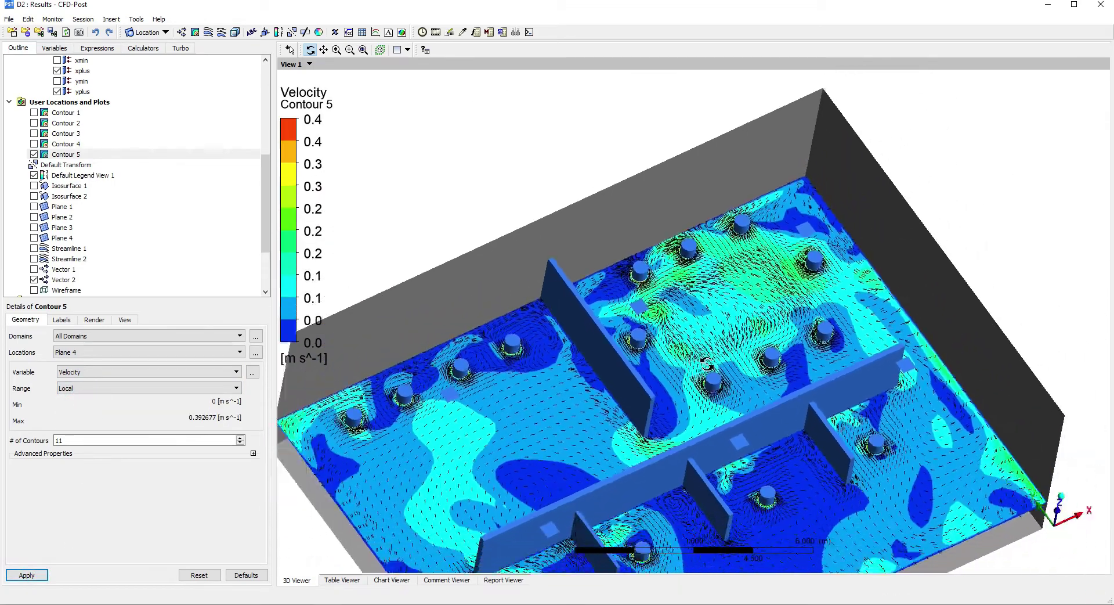
mouse_move(819, 348)
middle_down()
mouse_move(813, 399)
mouse_move(813, 318)
middle_up()
mouse_move(694, 248)
right_down()
mouse_move(913, 451)
mouse_move(886, 462)
right_up()
scroll(839, 449, down, 5)
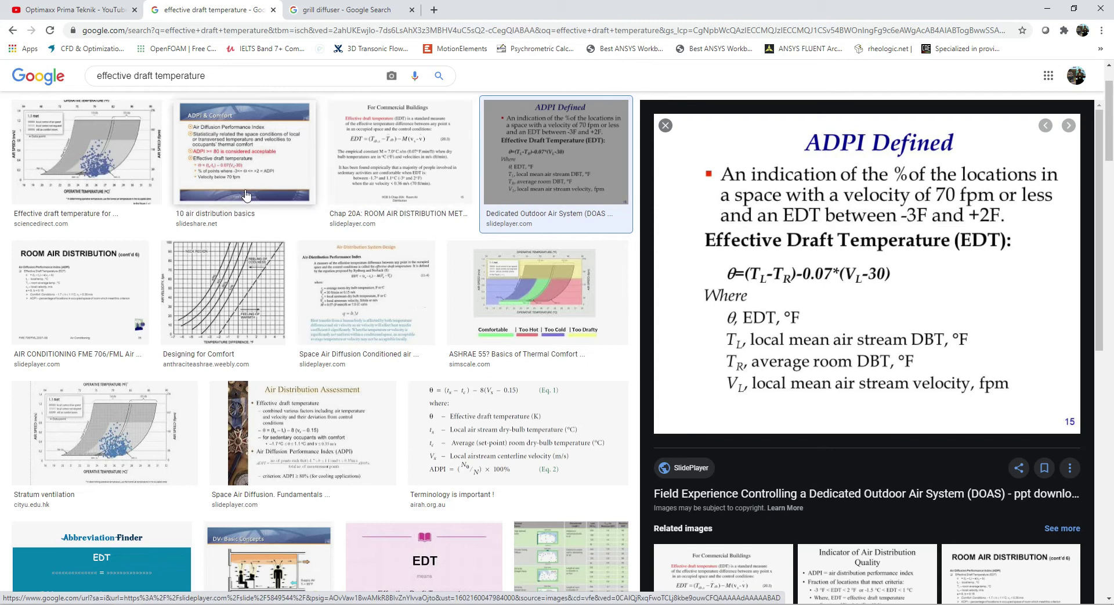
click(255, 174)
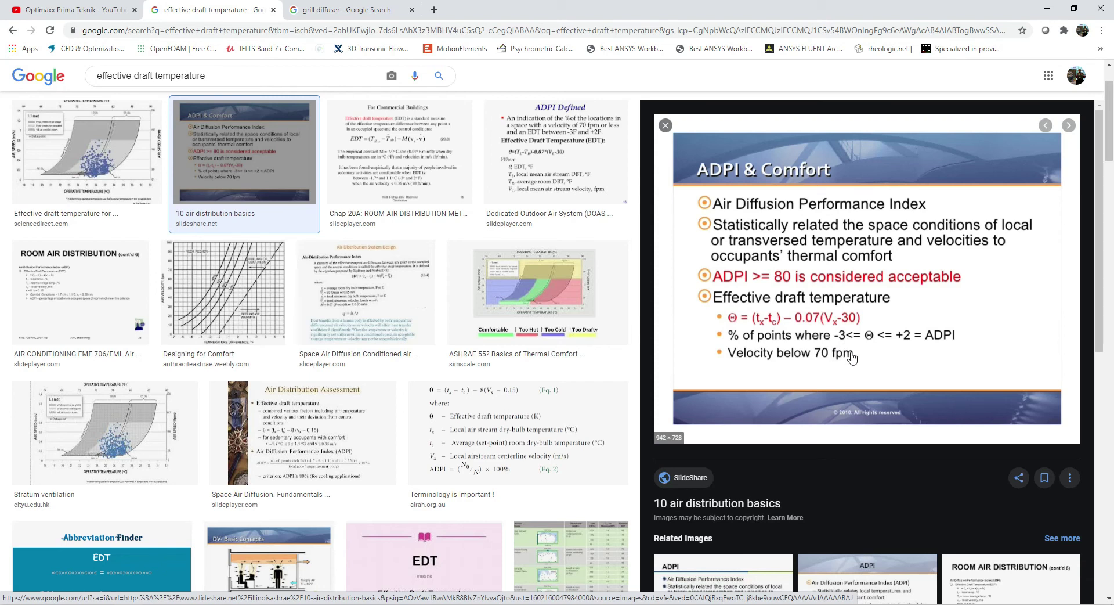
click(556, 152)
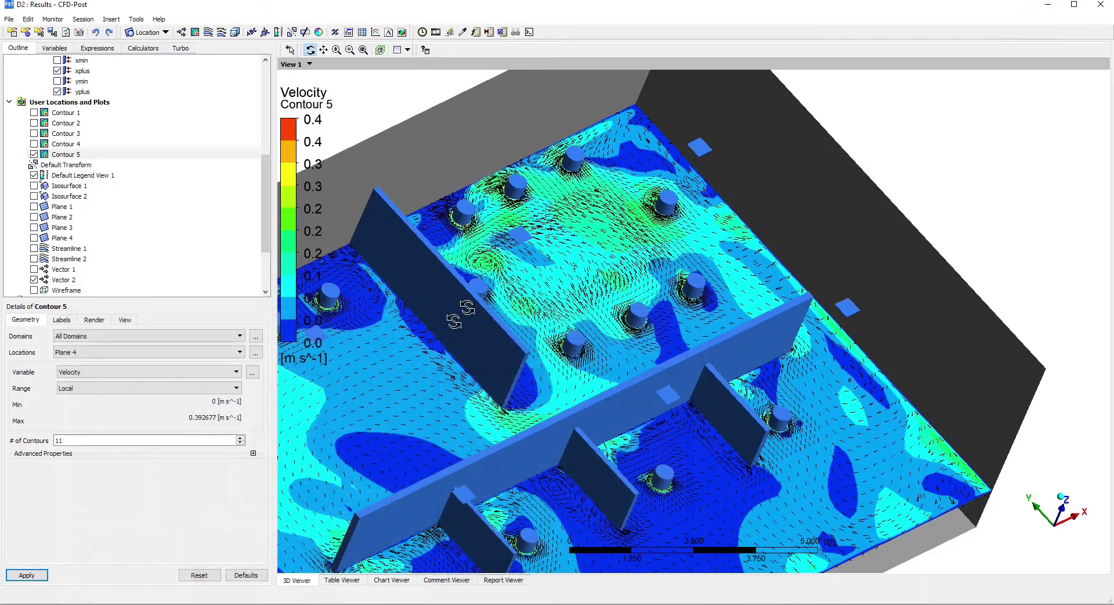
Back in CFD-Post, examine the velocity contour and vectors across the whole room, from above and at low angles.
drag(454, 321, 598, 323)
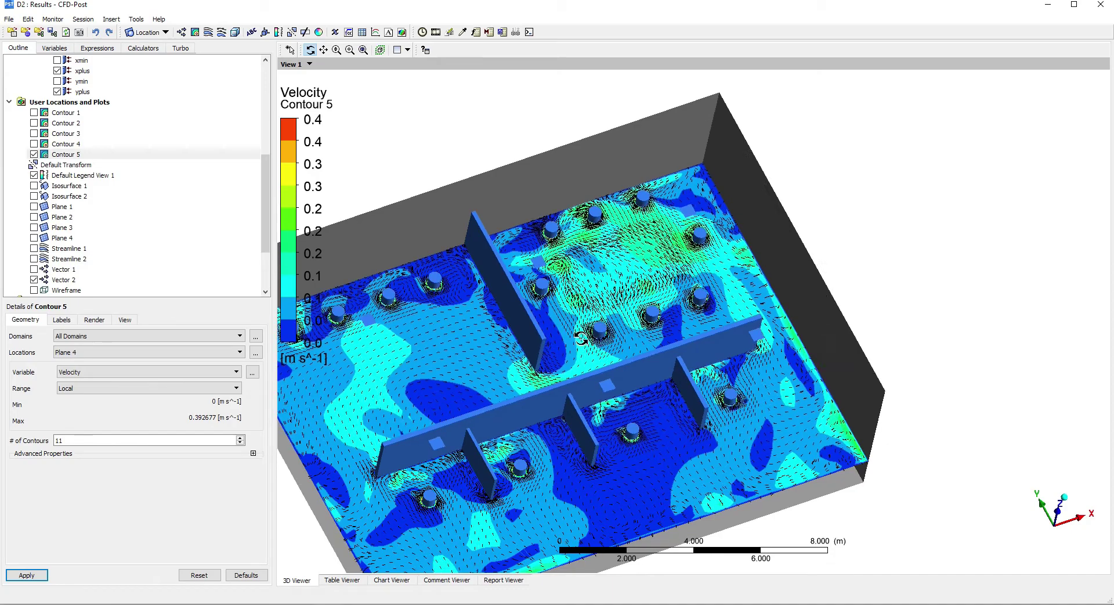
drag(535, 338, 533, 316)
scroll(691, 394, up, 5)
scroll(667, 363, down, 2)
scroll(638, 329, down, 4)
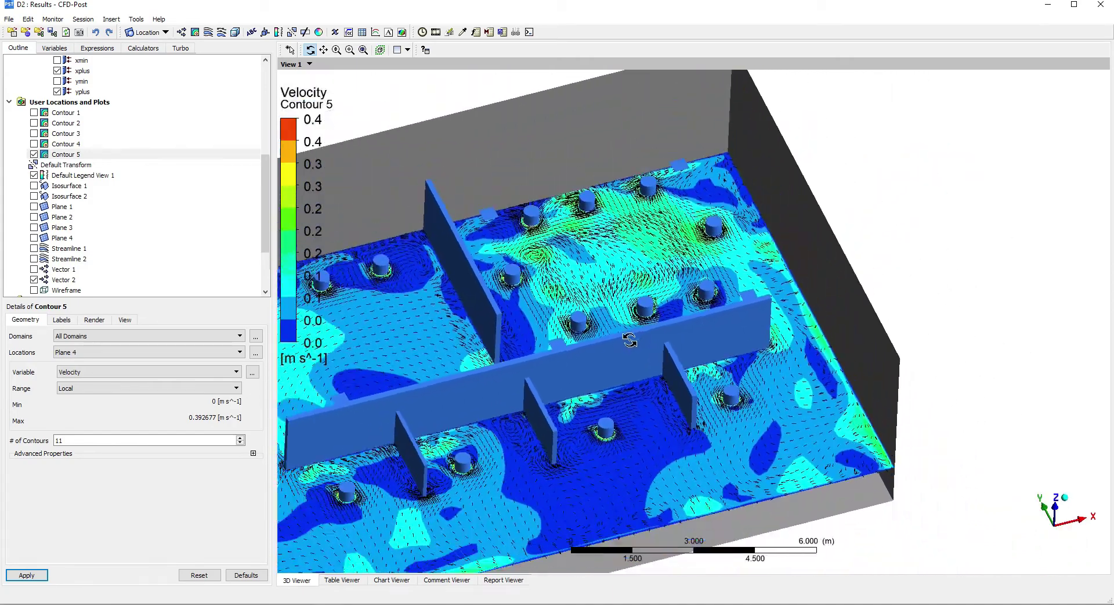
drag(679, 348, 834, 492)
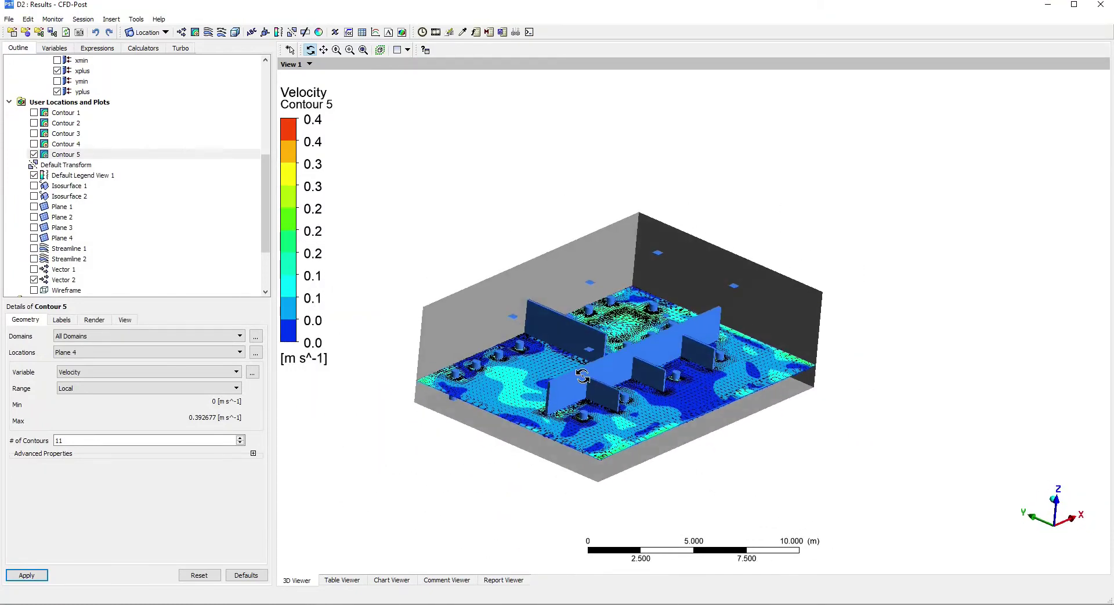
scroll(833, 492, up, 2)
scroll(654, 402, down, 2)
drag(654, 402, 656, 172)
drag(509, 362, 735, 231)
scroll(848, 403, up, 2)
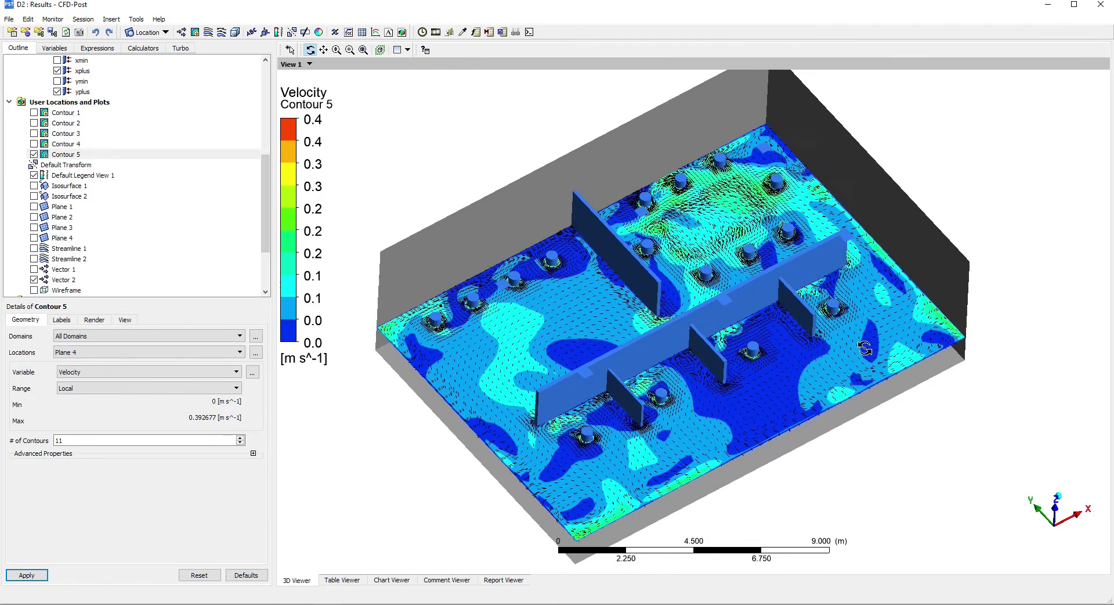
Examine the air velocity around the meeting-area occupants and the adjoining partition end up close, finishing with a low-angle room view.
scroll(619, 285, down, 2)
drag(619, 285, 638, 244)
scroll(514, 385, up, 10)
drag(513, 385, 755, 348)
scroll(537, 385, down, 3)
scroll(484, 423, down, 4)
scroll(1015, 397, up, 5)
drag(1015, 396, 603, 244)
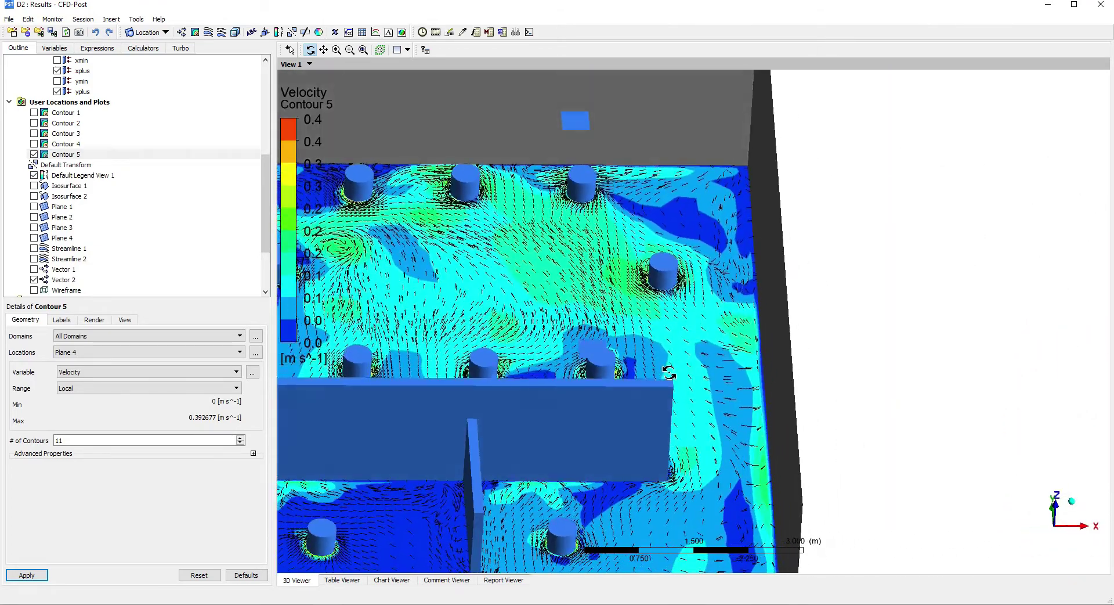
scroll(600, 174, up, 5)
scroll(660, 369, down, 5)
drag(659, 369, 601, 371)
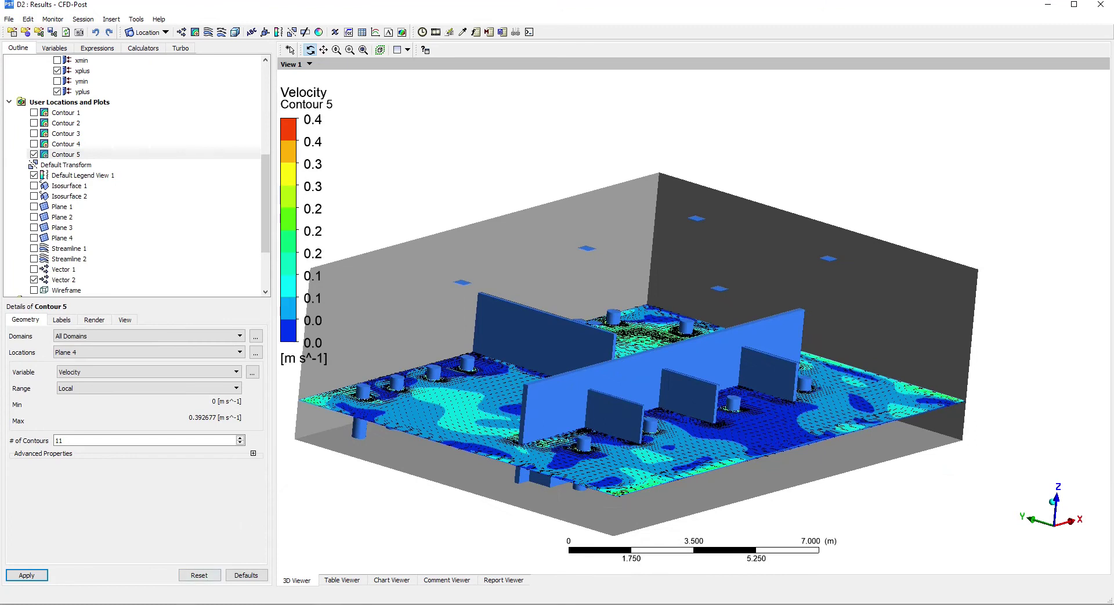
Switch to the browser and read the effective draft temperature formula and its variables on the ADPI Defined slide.
key(alt+Tab)
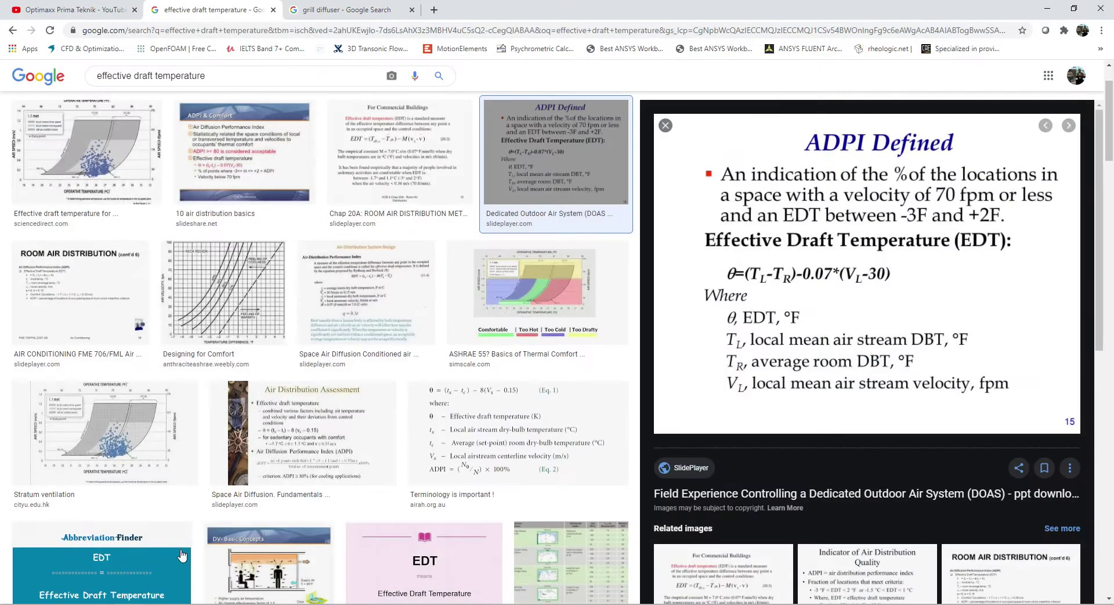
scroll(478, 209, up, 1)
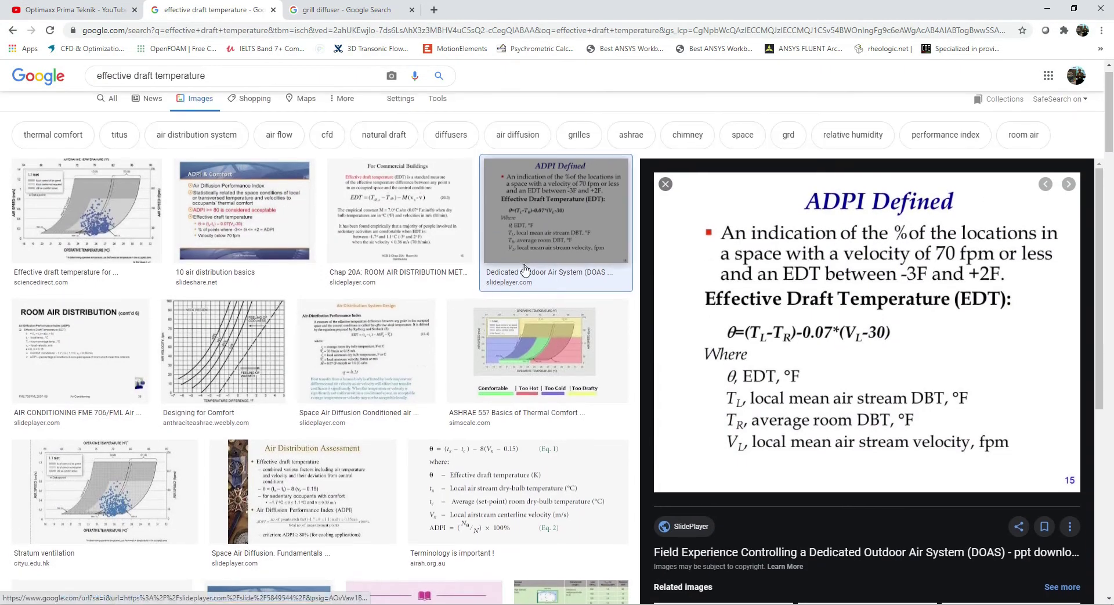
scroll(807, 261, up, 1)
scroll(912, 350, down, 1)
scroll(922, 307, up, 1)
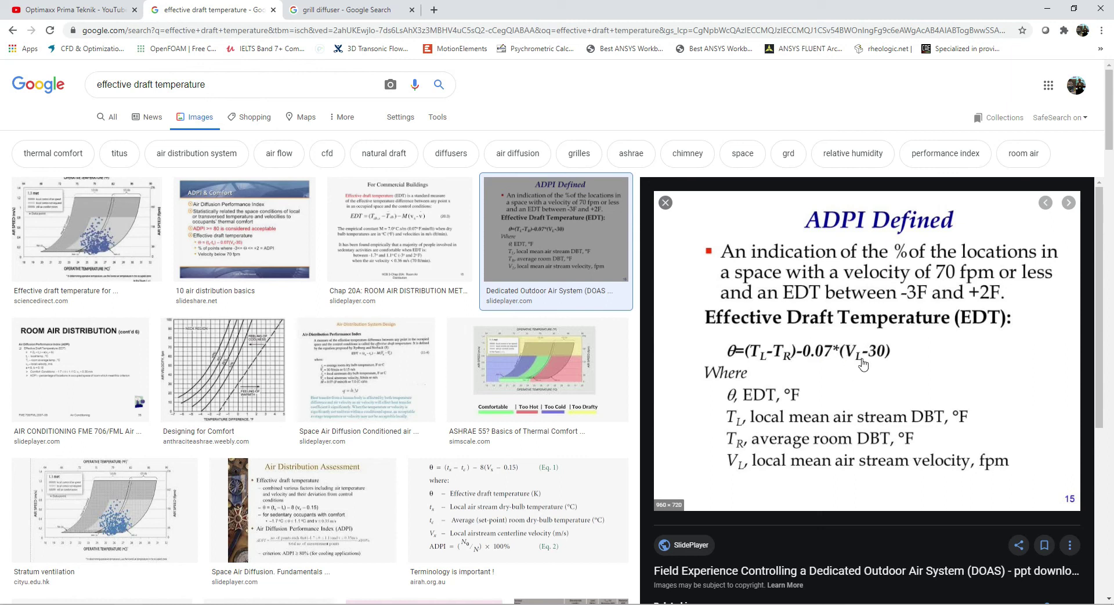
click(1047, 9)
In CFD-Post, open the definition of the edtexp expression.
drag(633, 358, 608, 361)
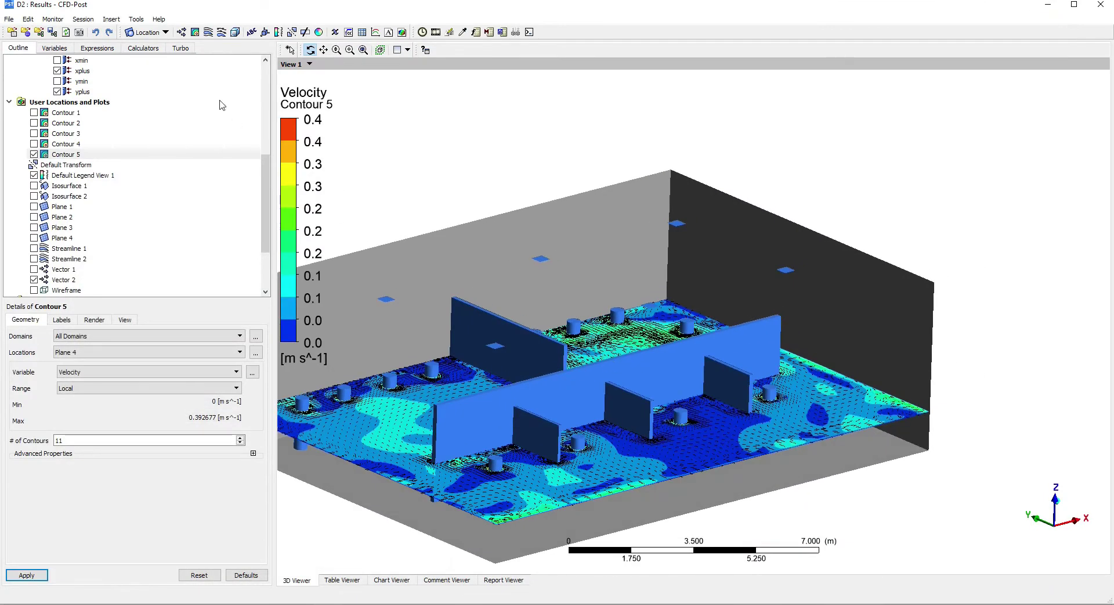
click(141, 49)
click(96, 48)
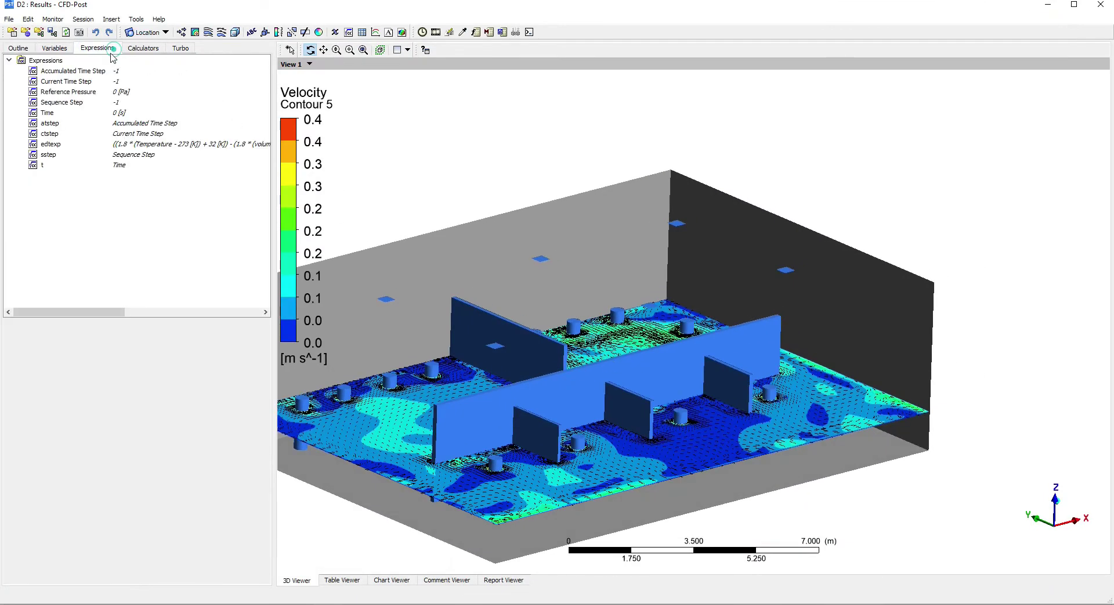
right_click(101, 201)
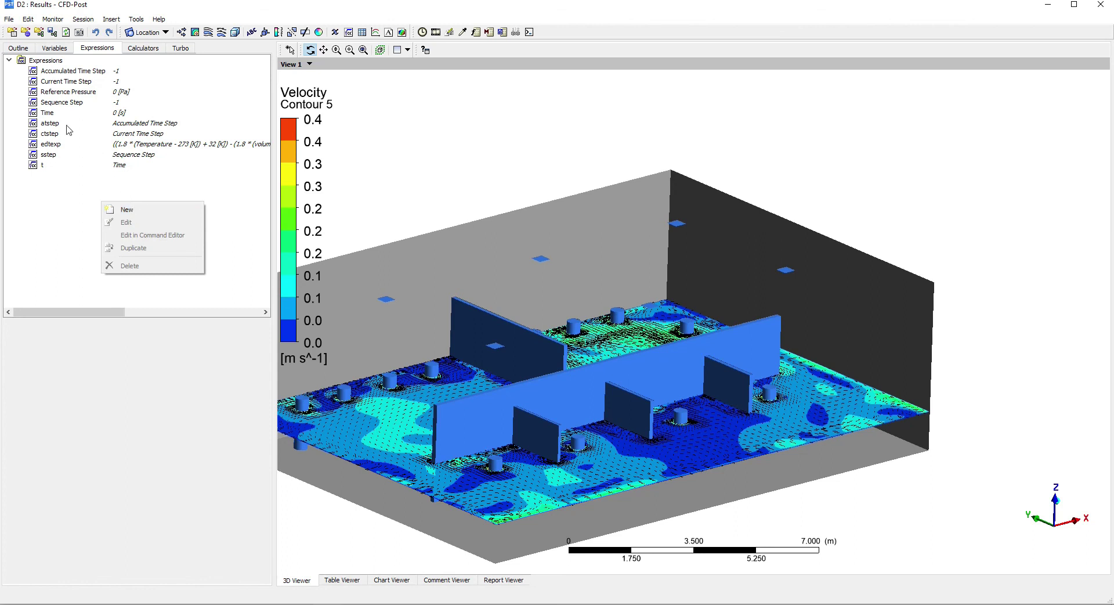
click(67, 145)
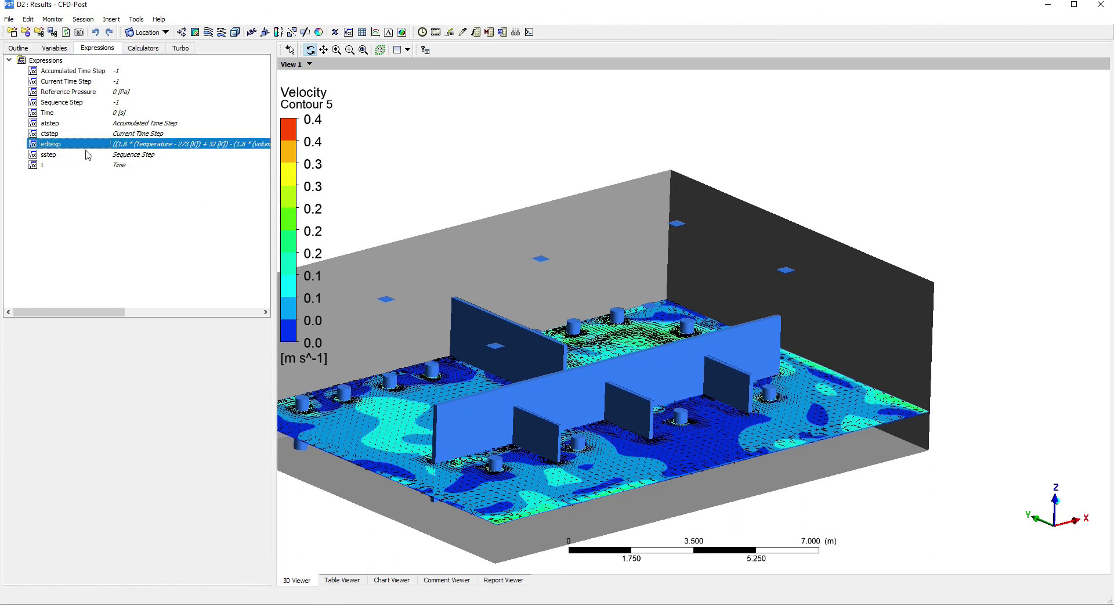
double_click(89, 144)
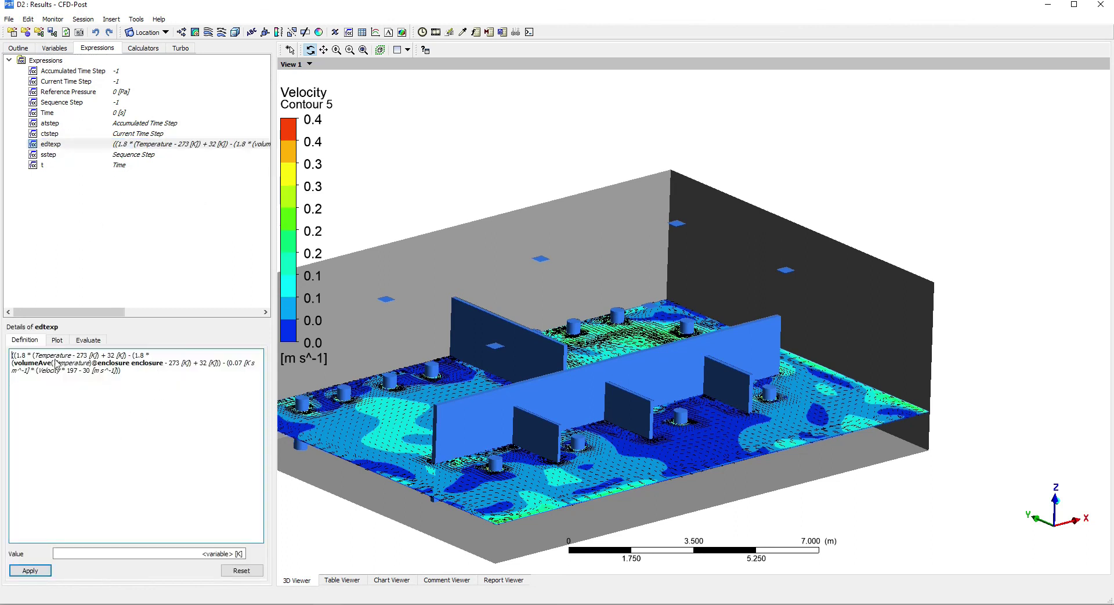
Go through the edtexp definition term by term: local temperature, volume-averaged enclosure temperature and the velocity term.
drag(18, 355, 212, 343)
drag(19, 355, 116, 354)
drag(23, 363, 151, 365)
click(75, 363)
drag(231, 363, 123, 376)
click(106, 391)
click(141, 391)
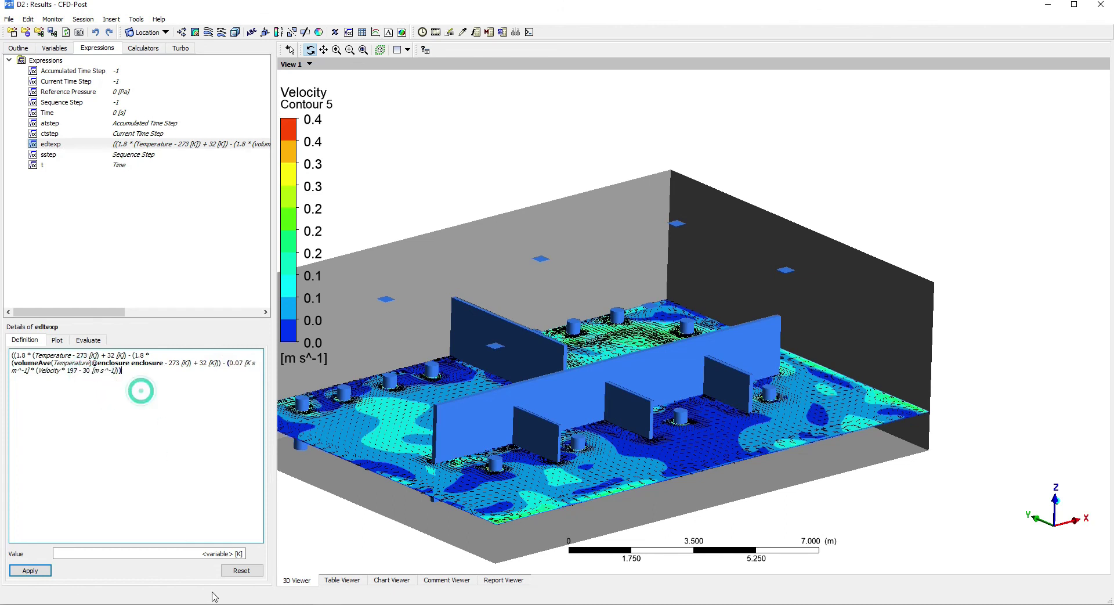
Compare the edtexp definition with the effective draft temperature formula and velocity unit on the browser slide, returning to CFD-Post.
click(209, 604)
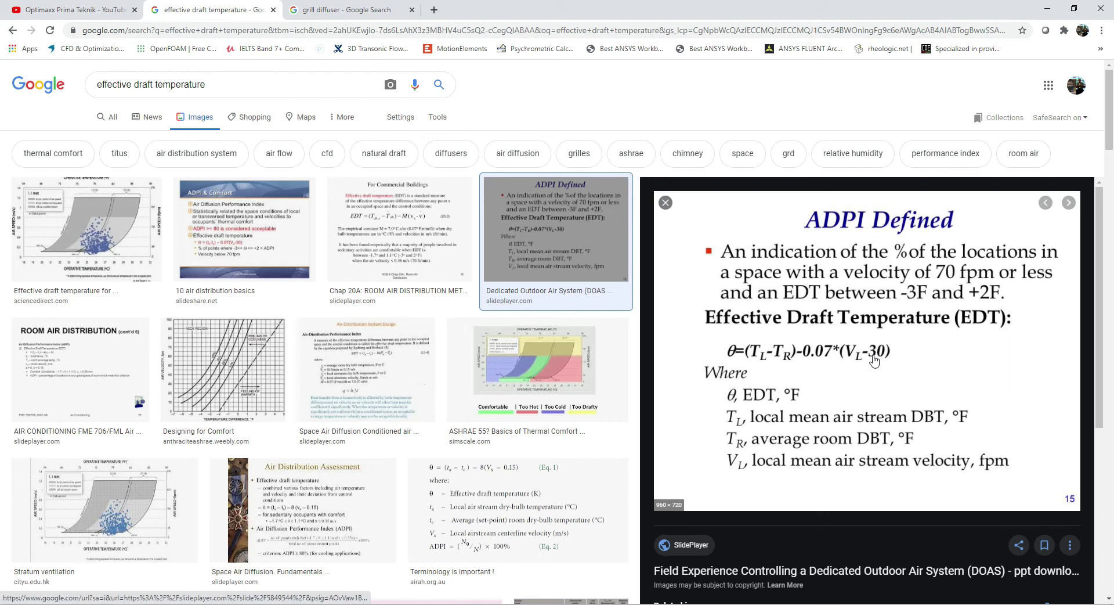
click(1047, 8)
click(142, 381)
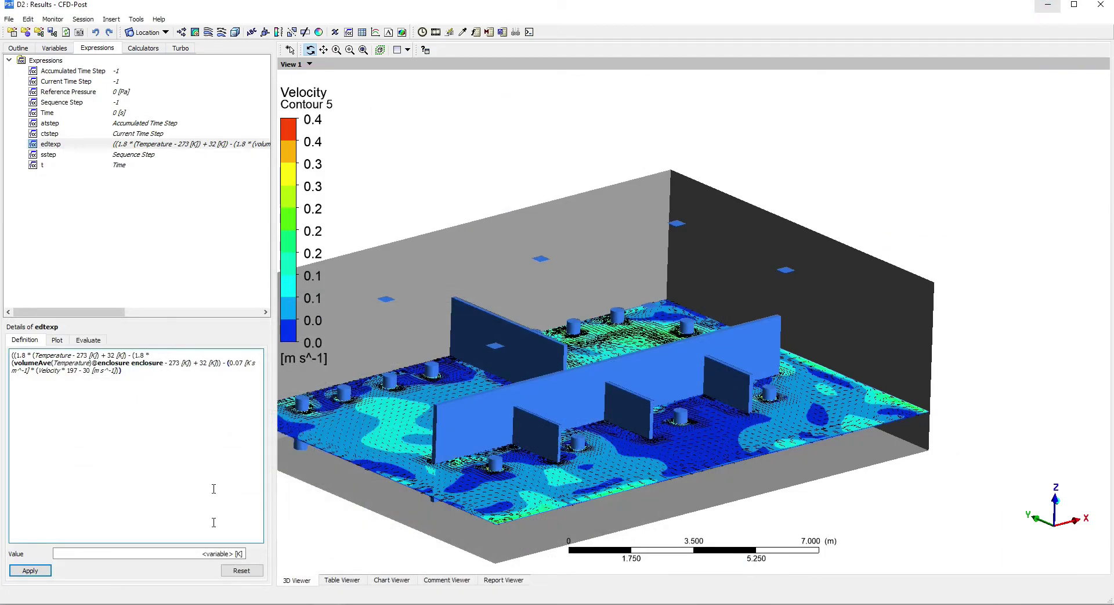
click(278, 604)
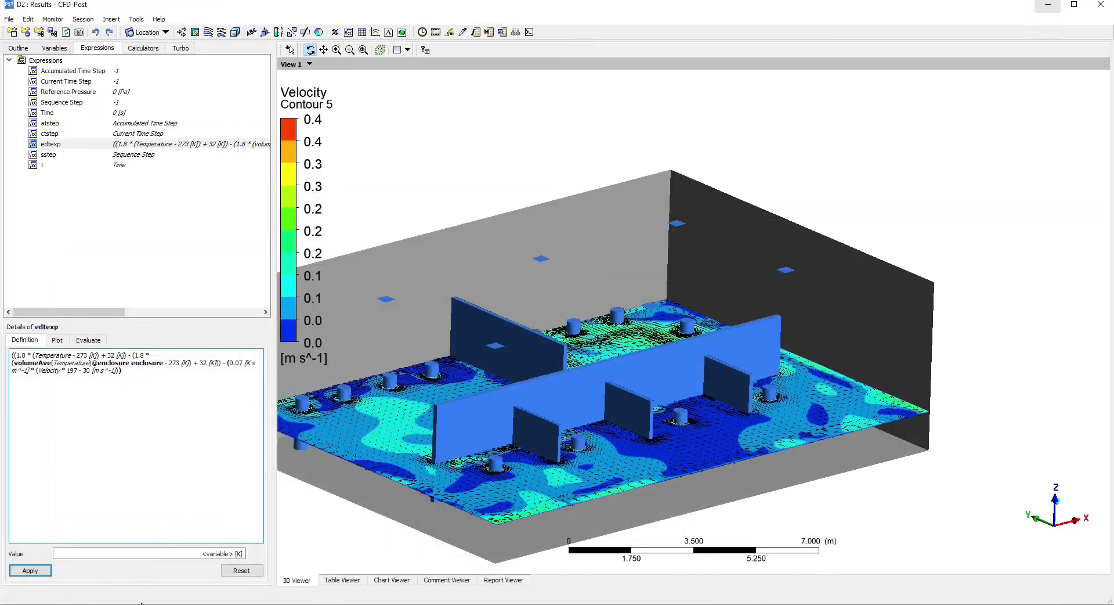
click(142, 604)
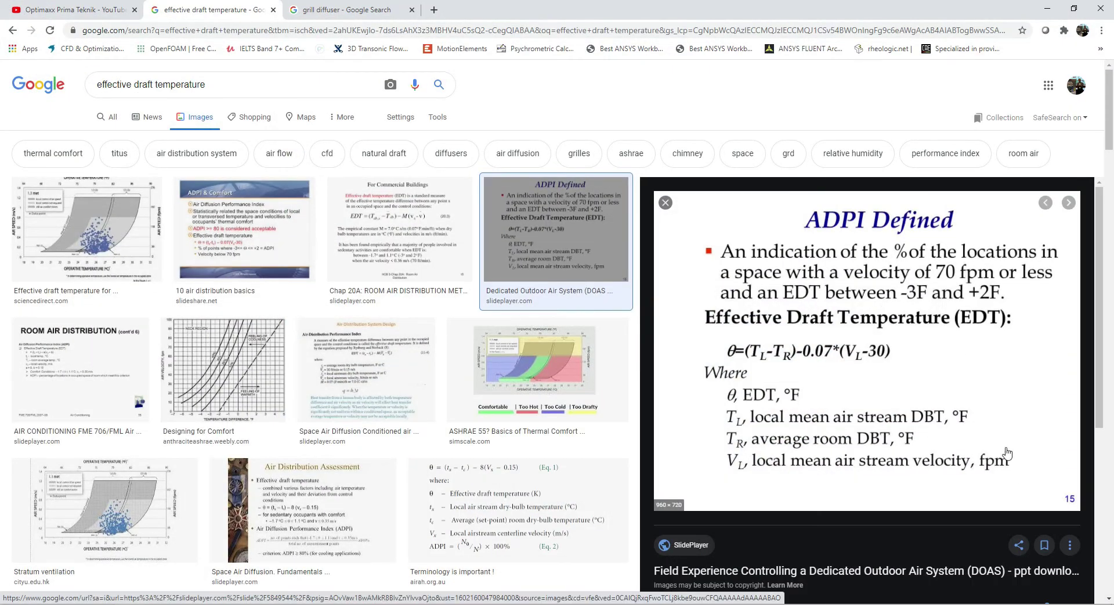
click(1048, 8)
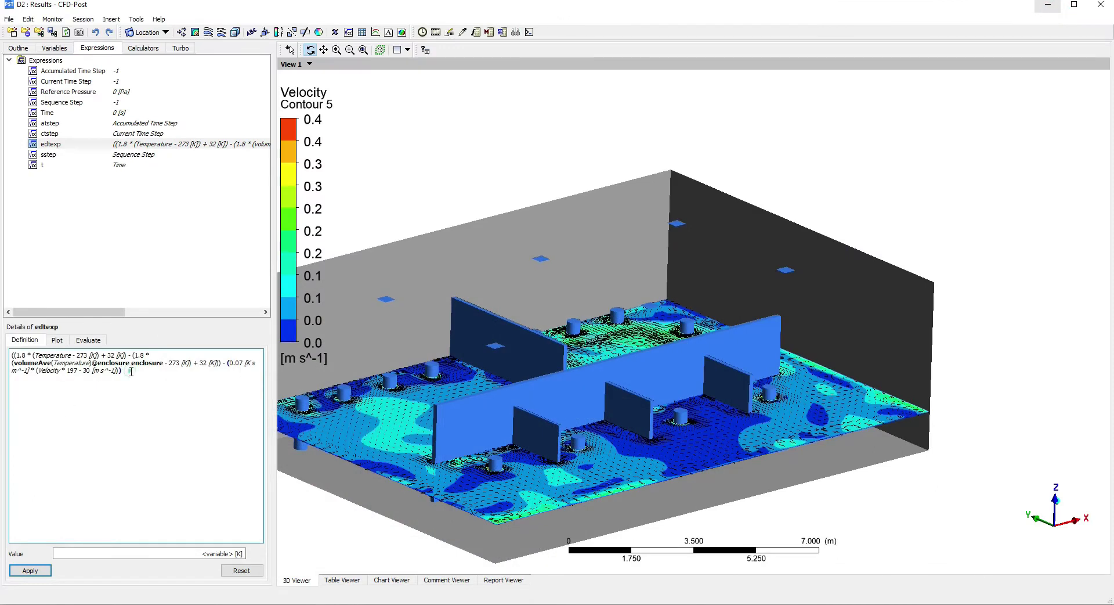
Select the entire edtexp definition and apply the expression.
drag(132, 371, 18, 355)
click(124, 371)
drag(124, 371, 6, 348)
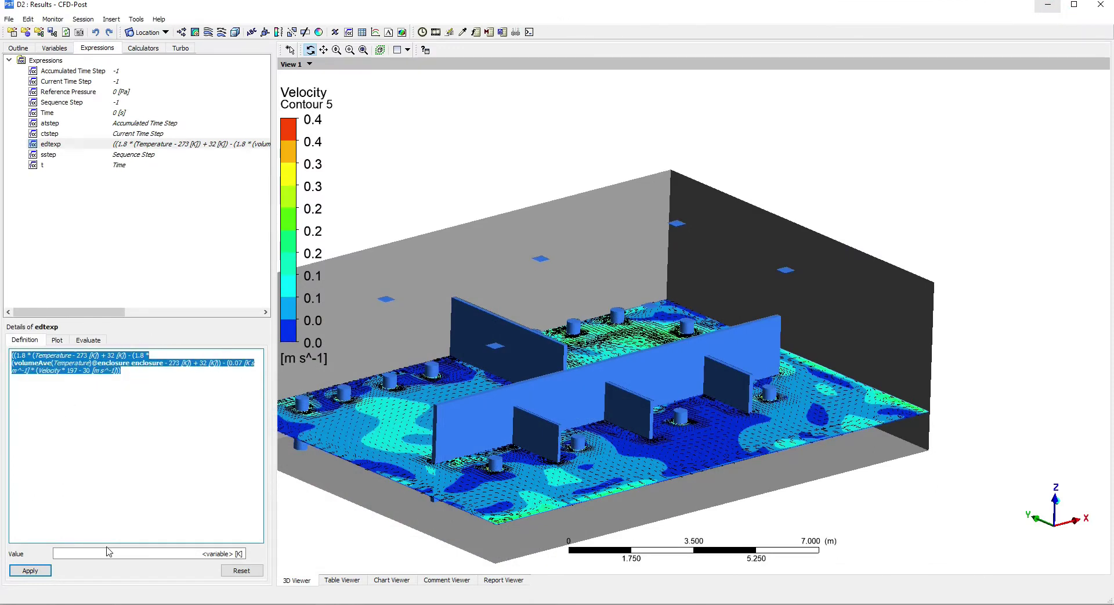
click(29, 570)
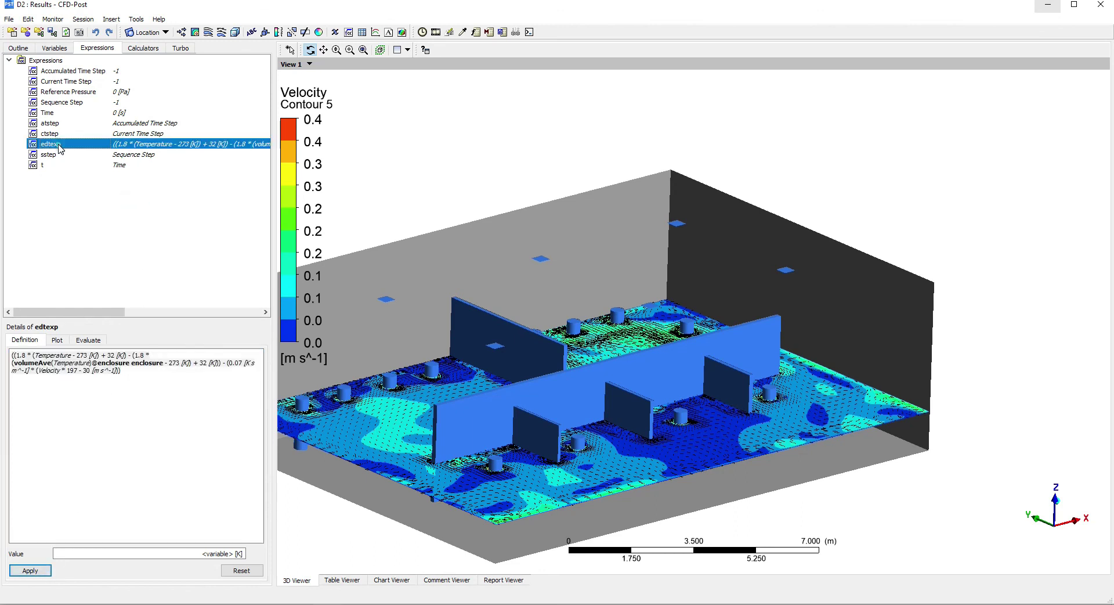
click(152, 49)
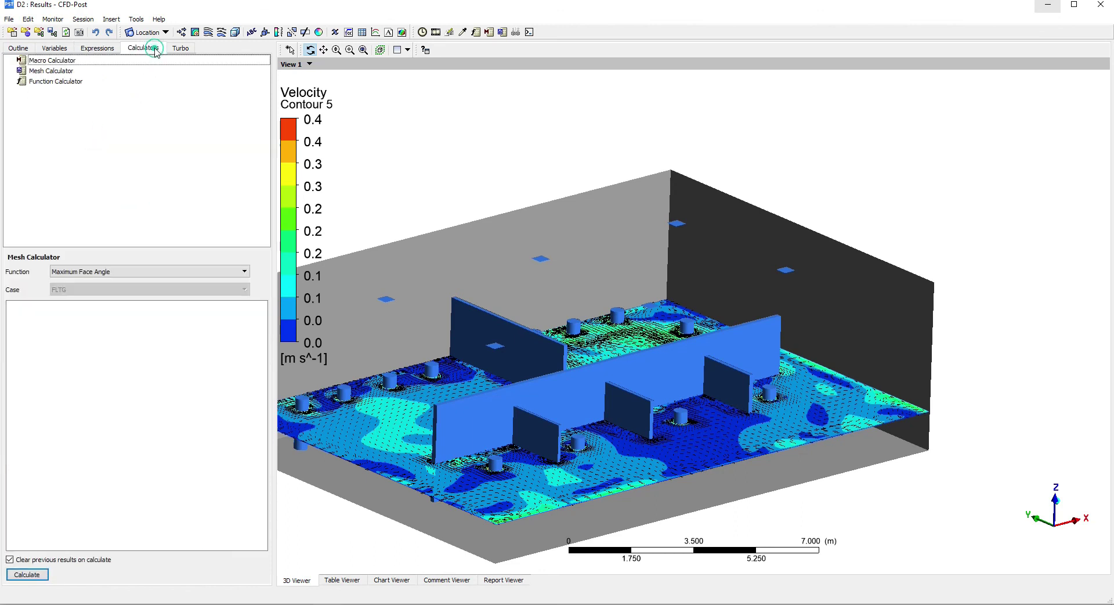
click(102, 50)
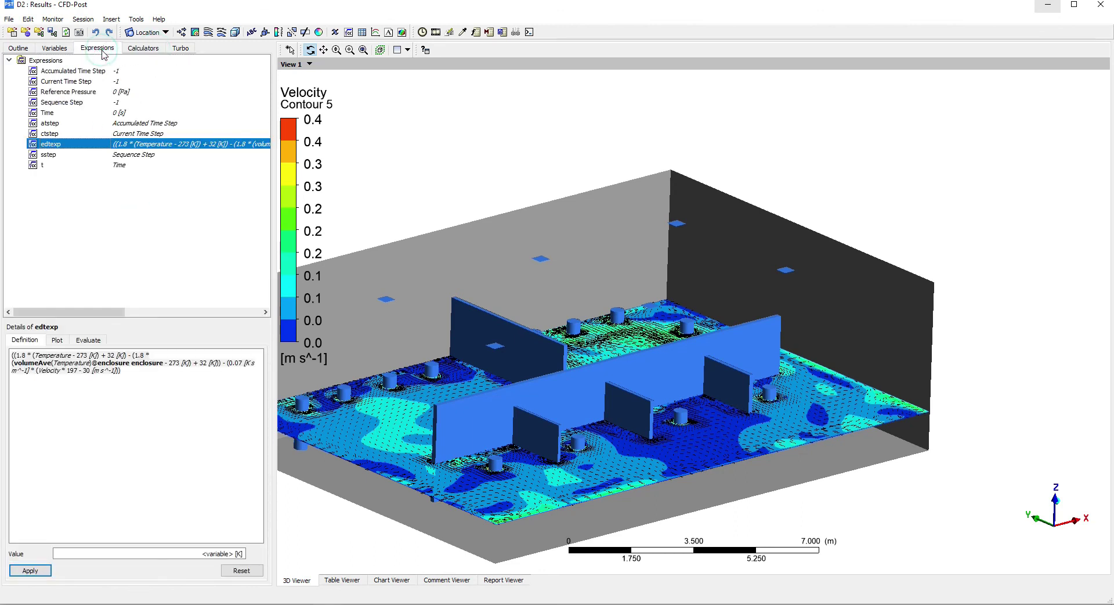
right_click(72, 145)
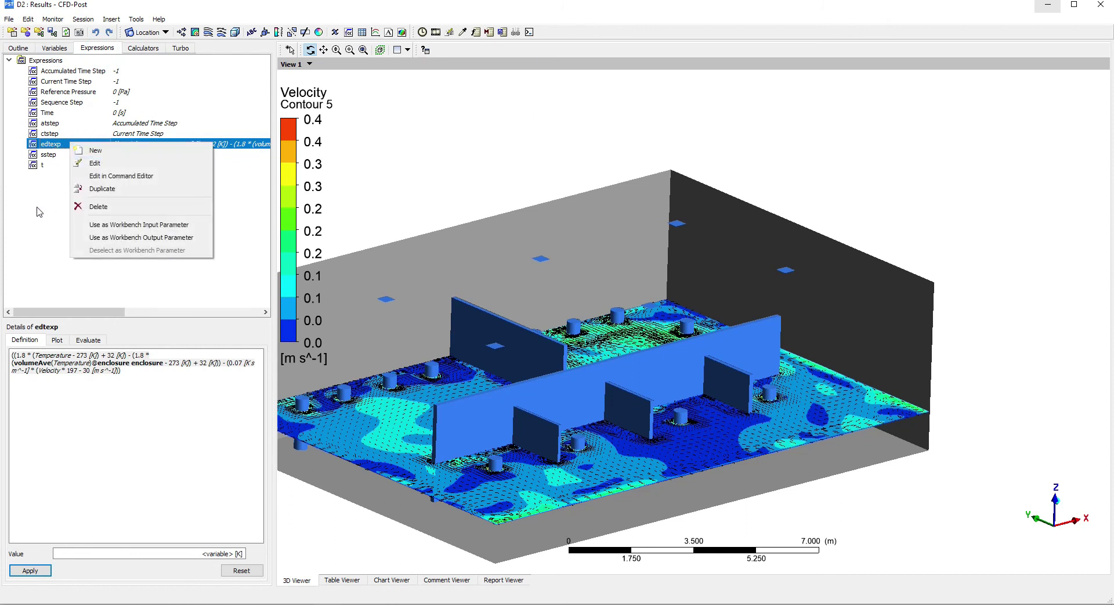
click(59, 331)
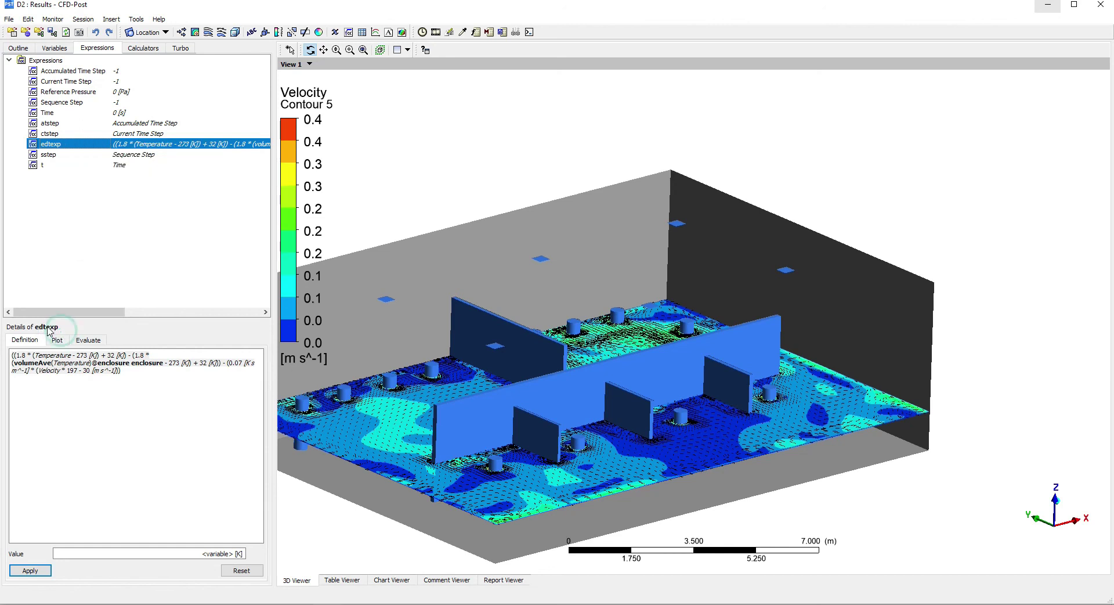
Open the details of the user-defined variable edt and check which expression it is based on.
click(53, 49)
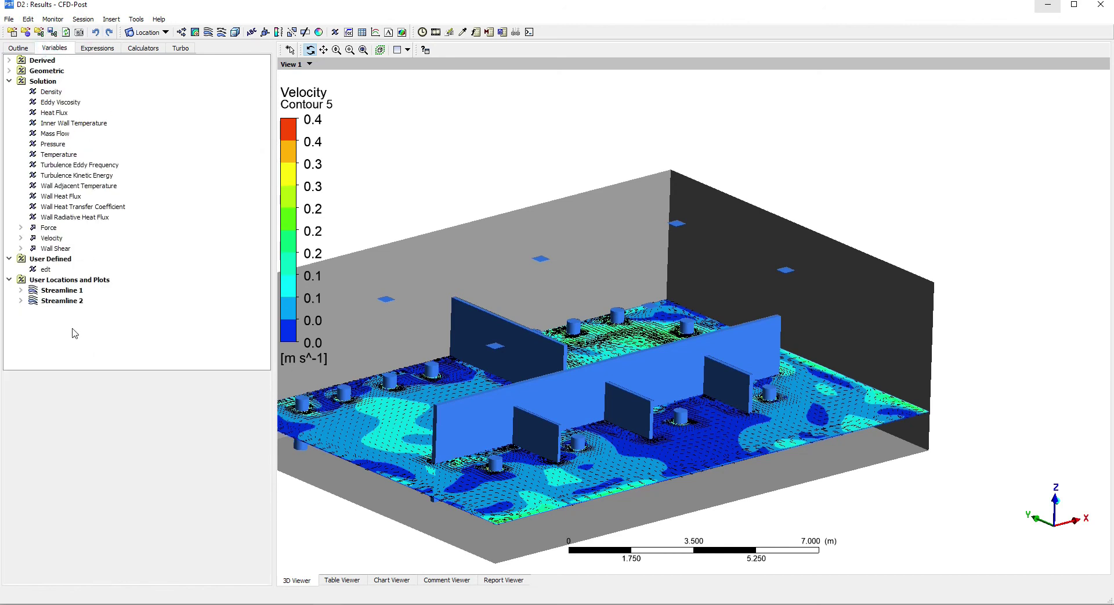
click(52, 269)
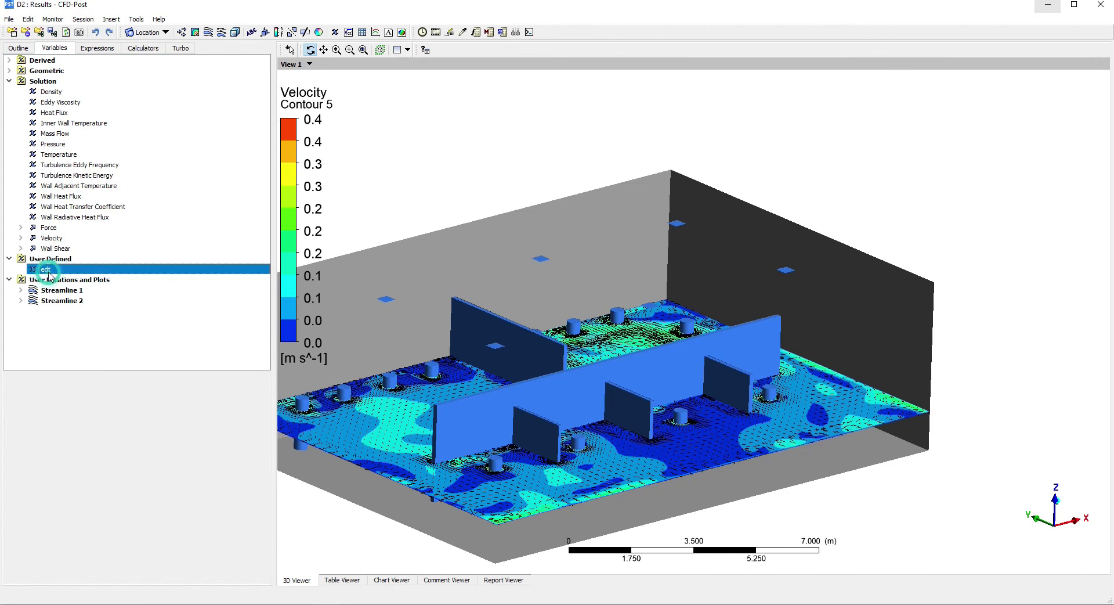
right_click(67, 324)
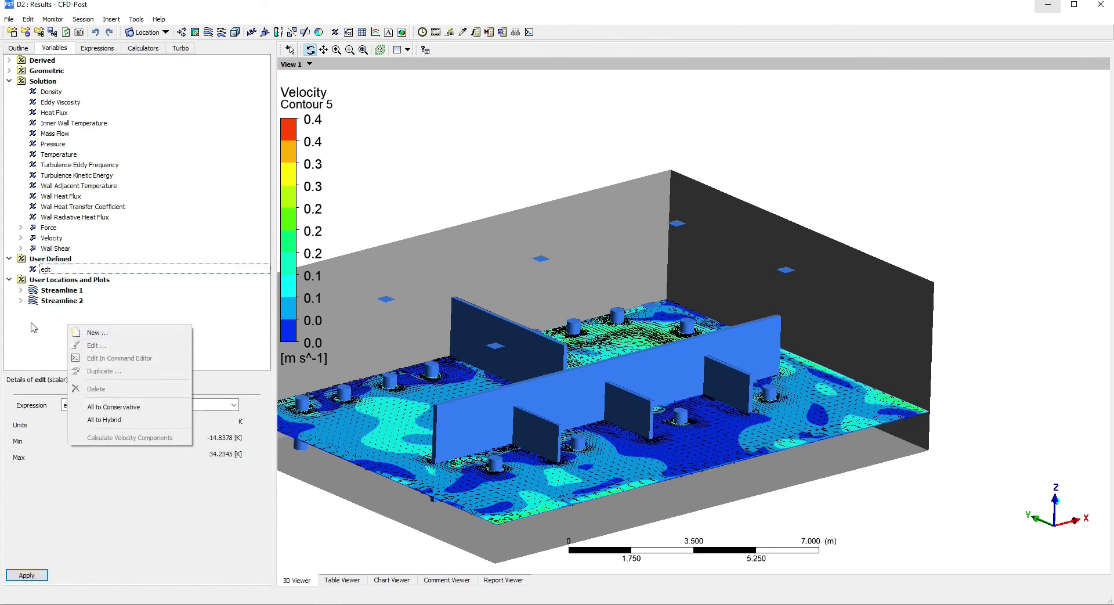
click(46, 270)
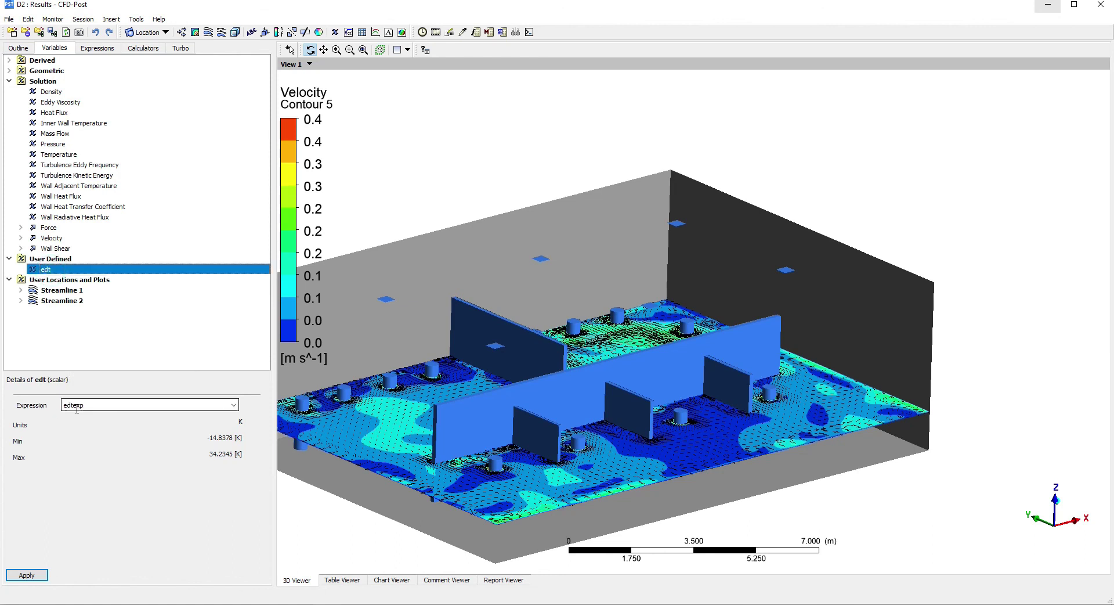
click(101, 409)
click(233, 405)
click(96, 417)
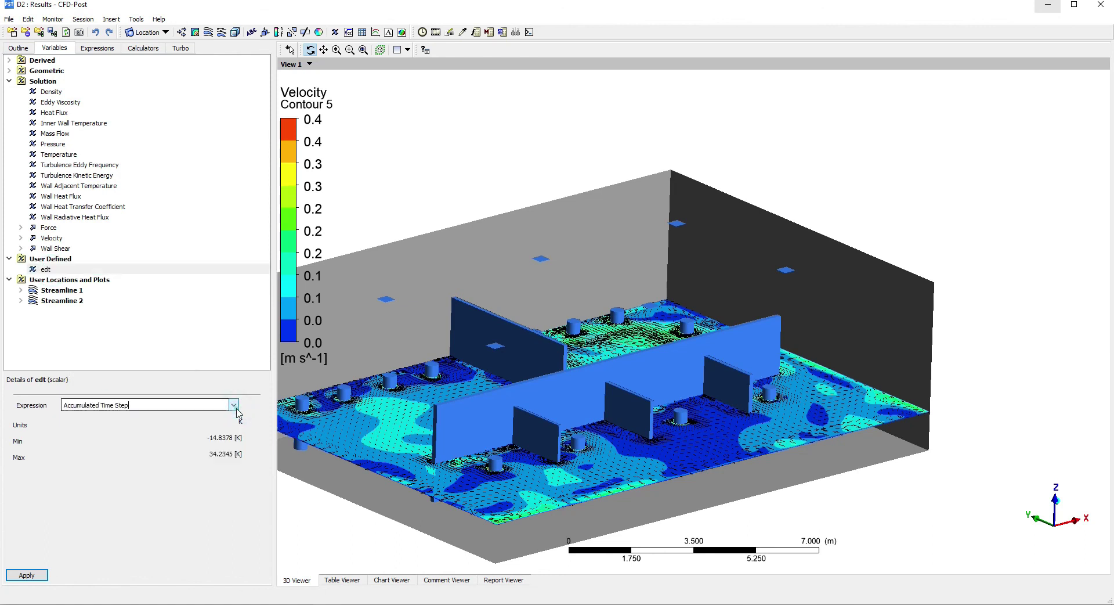
click(96, 47)
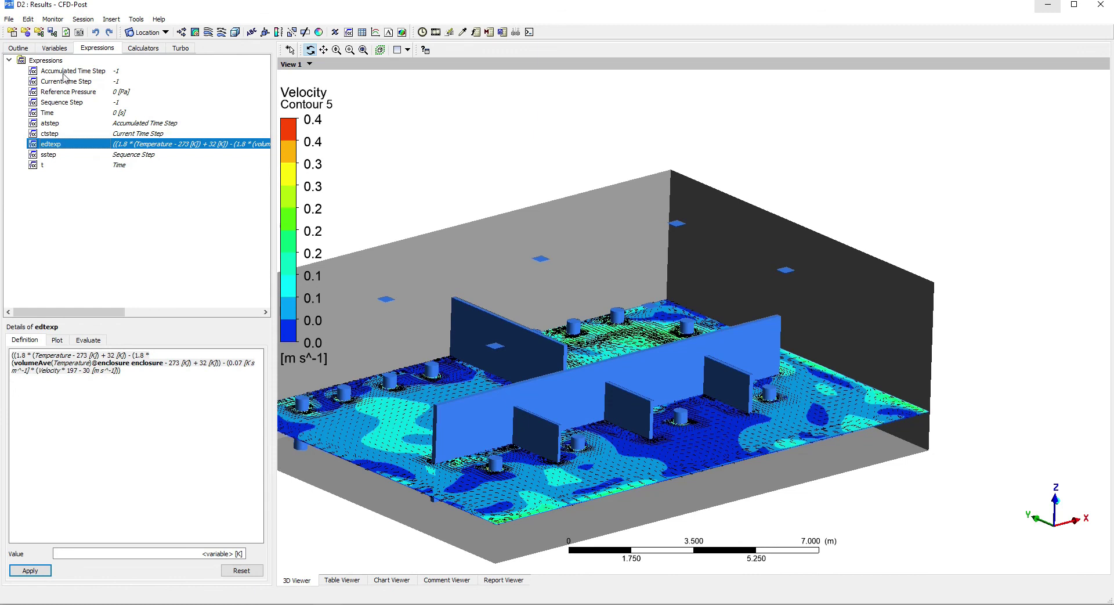
click(54, 48)
Set the variable of Contour 5 on Plane 4 to edt and apply it.
click(18, 48)
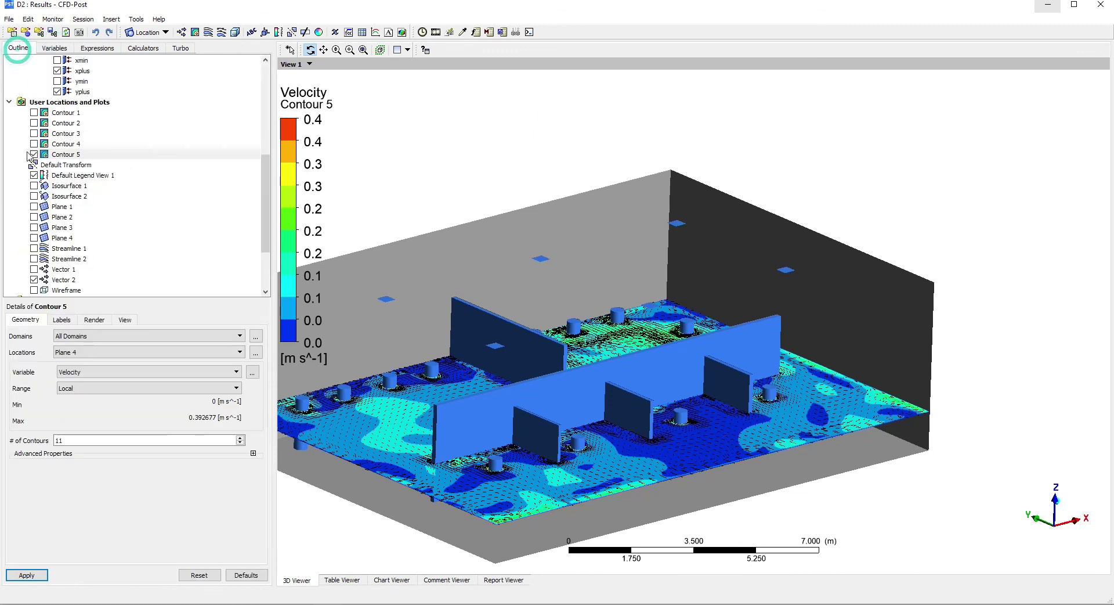
click(67, 154)
click(144, 352)
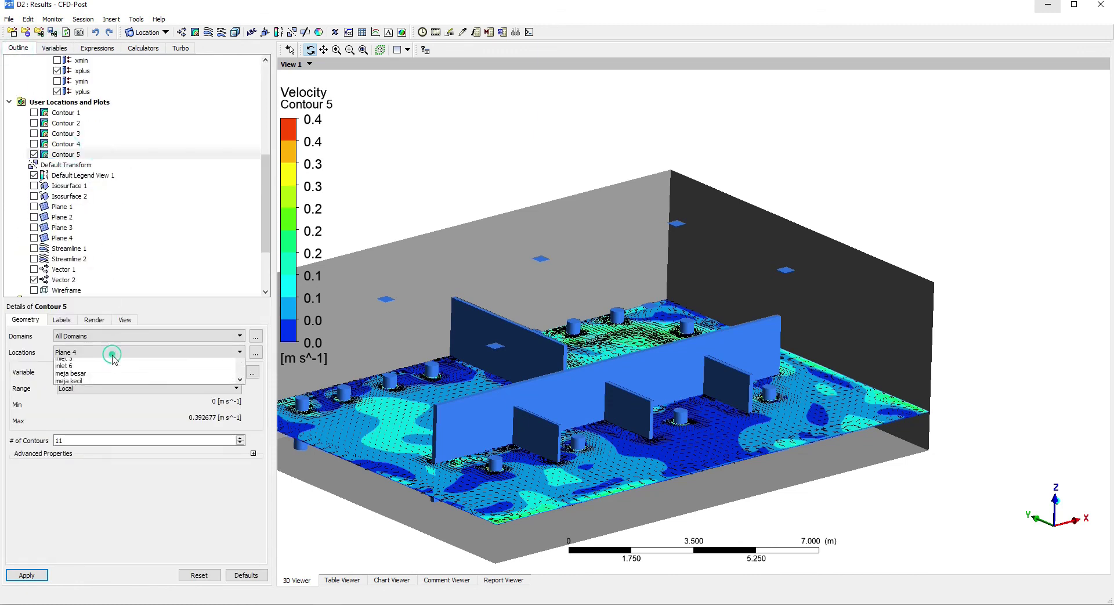
click(142, 353)
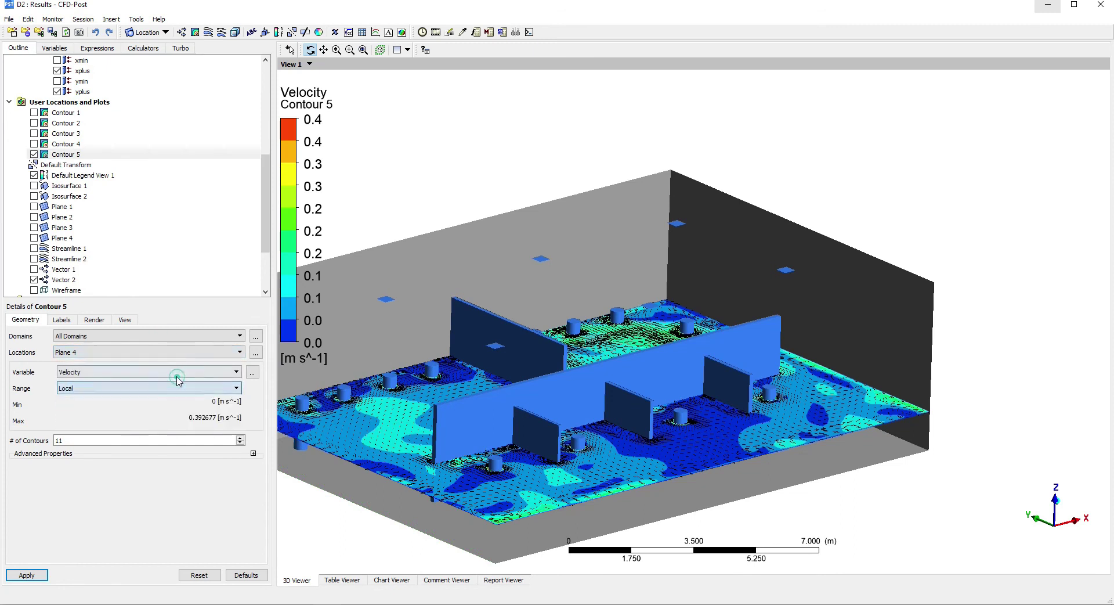
click(235, 371)
scroll(116, 418, down, 10)
click(87, 450)
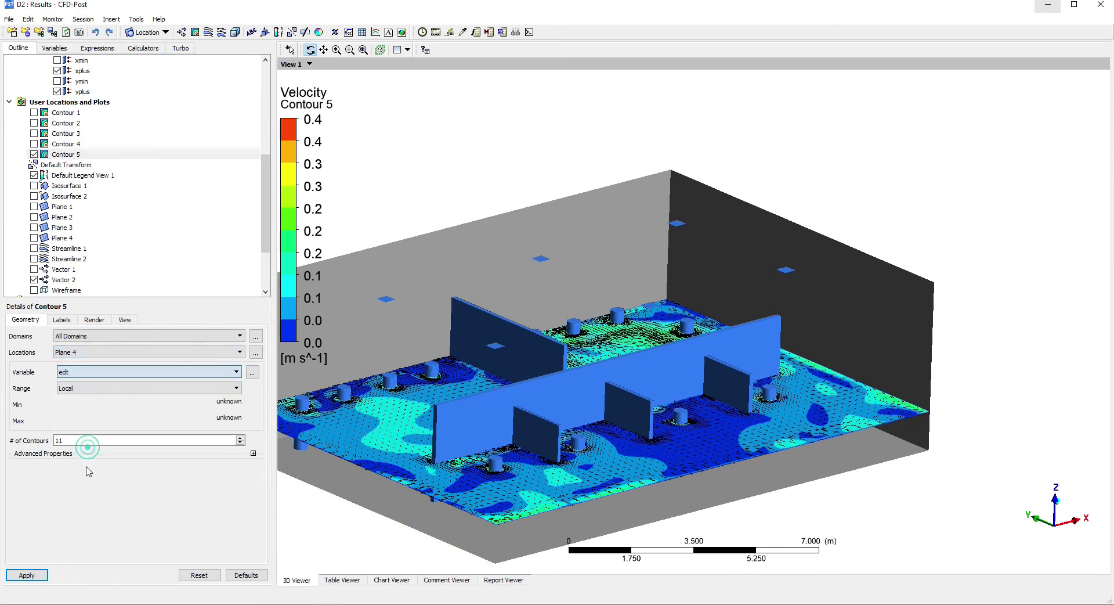
click(26, 575)
drag(462, 337, 436, 324)
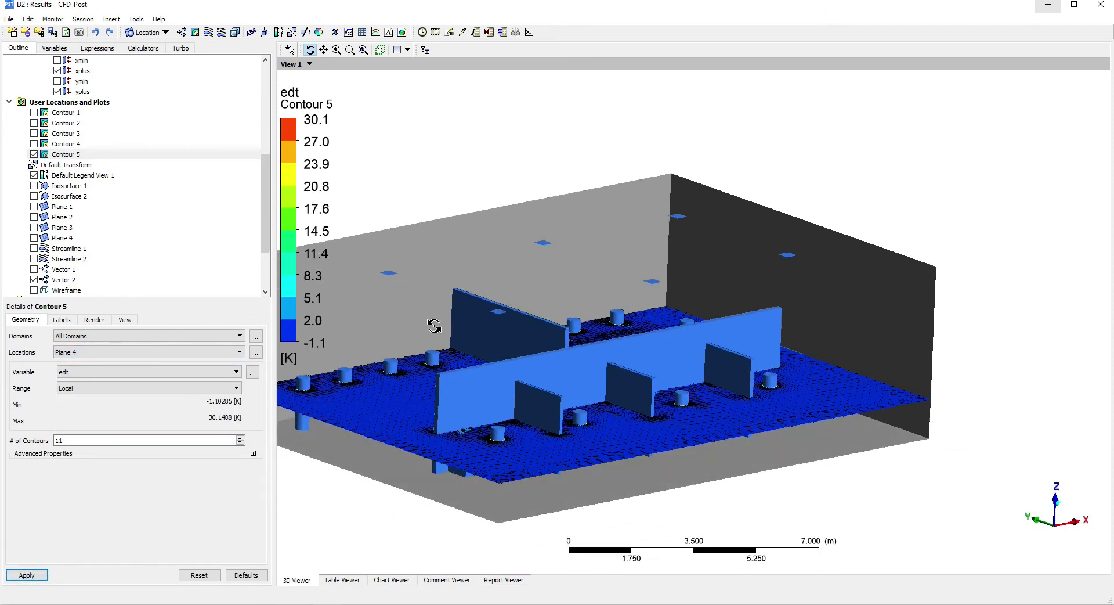
Give Contour 5 a user-specified range from -3 K to 3 K and apply it.
click(119, 387)
click(137, 414)
click(94, 404)
text(-3)
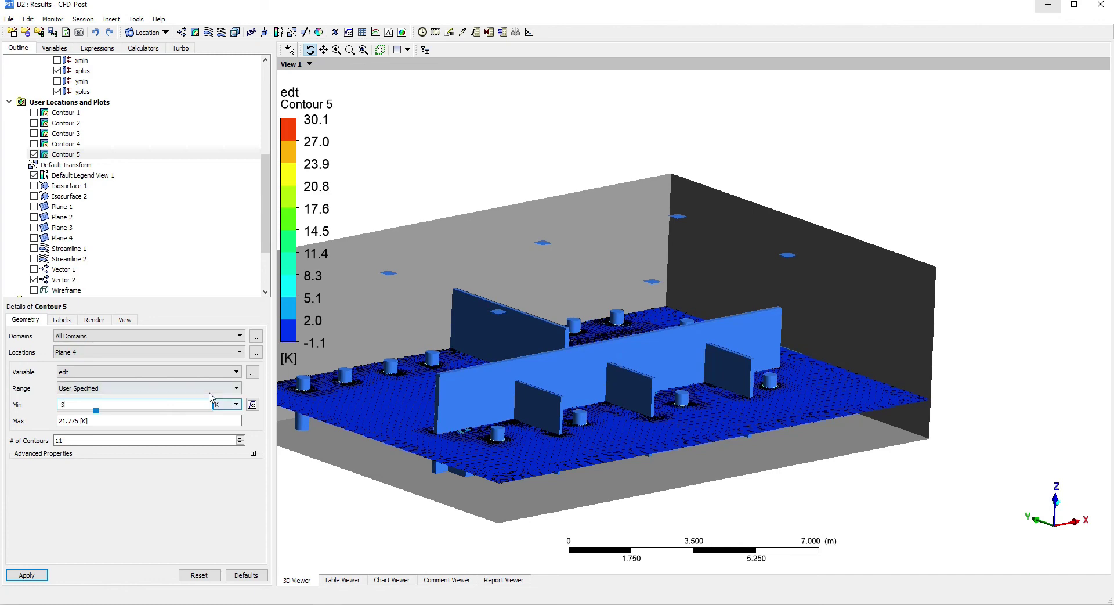
click(173, 420)
text(3)
key(Return)
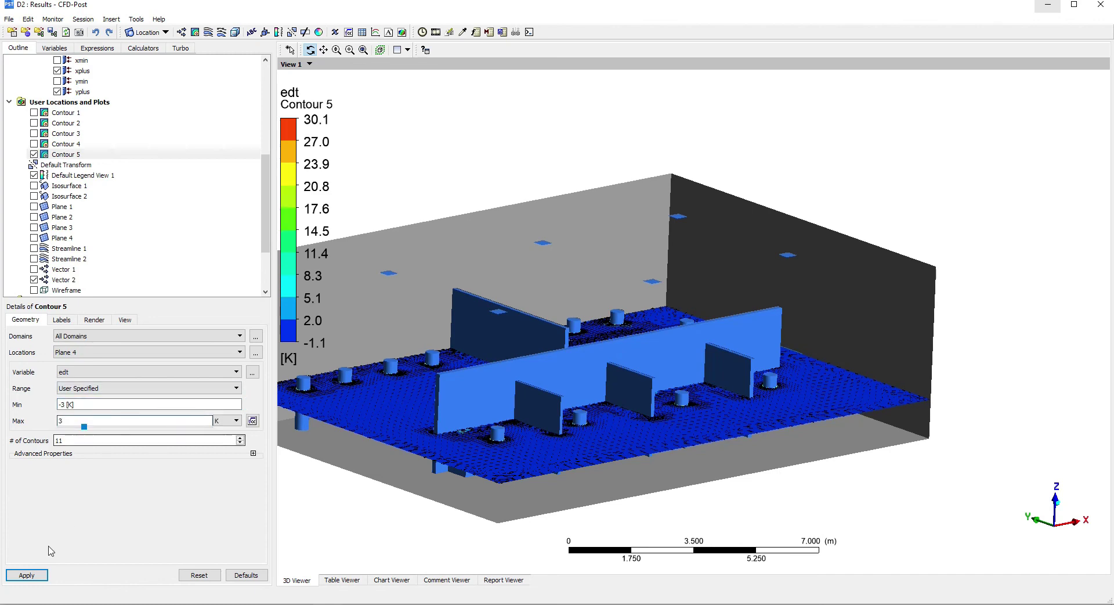
click(26, 574)
Examine the edt contour on Plane 4 around the cylinders and partitions, from the whole room down to close-ups.
drag(742, 380, 791, 405)
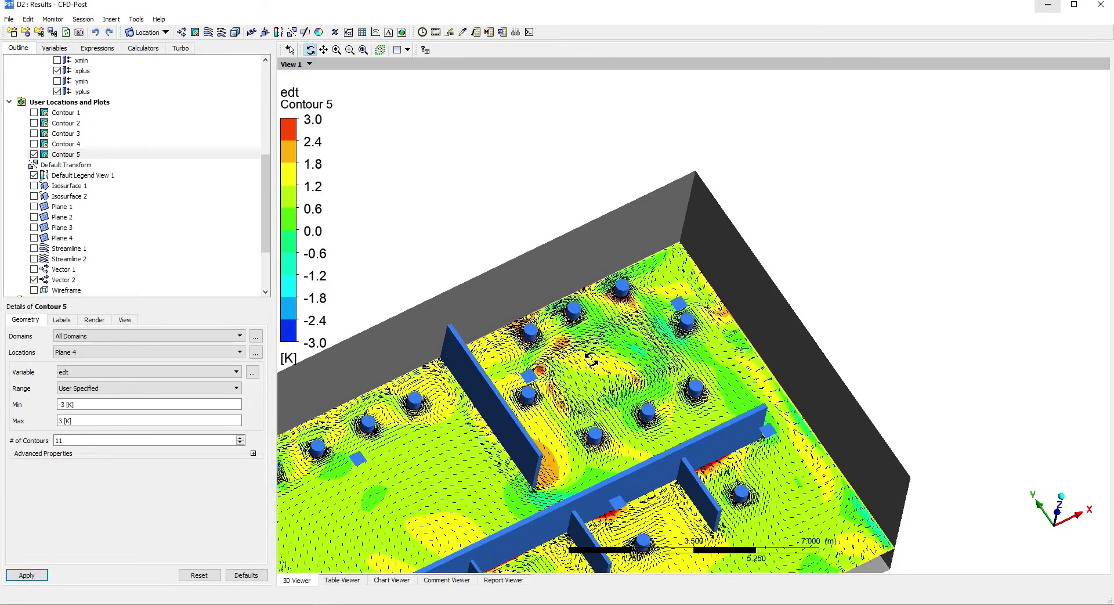
scroll(632, 401, down, 3)
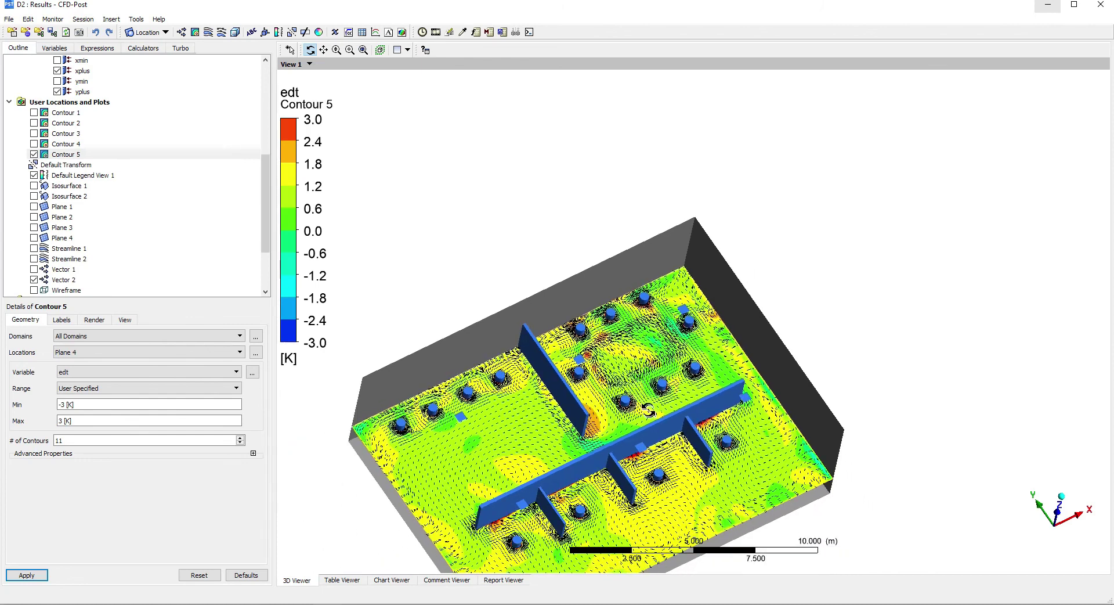
drag(649, 410, 641, 364)
right_drag(497, 275, 779, 473)
drag(637, 406, 662, 426)
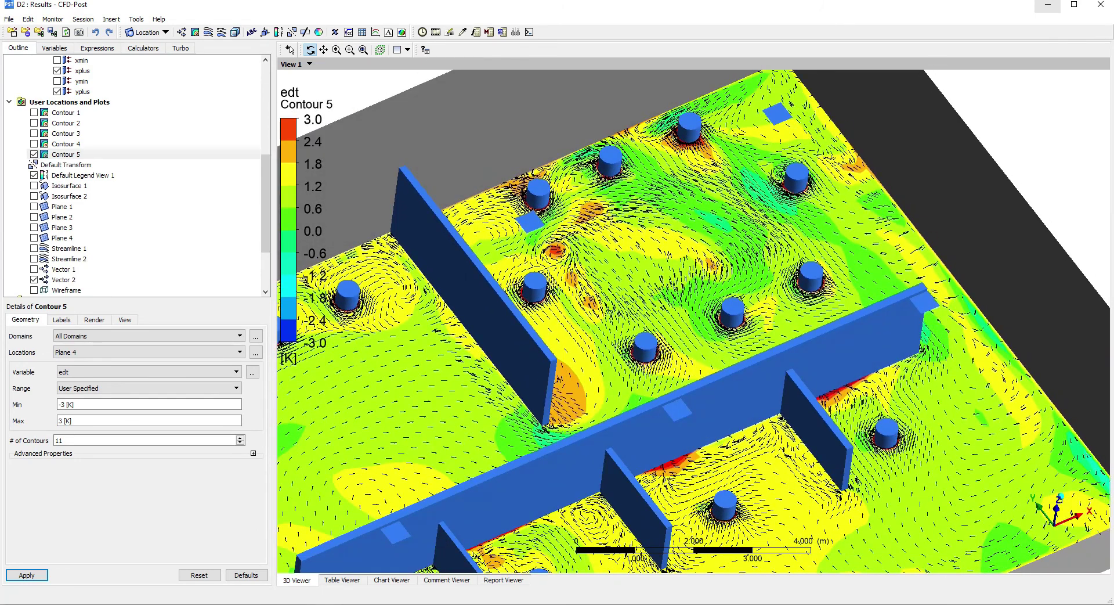
click(140, 49)
click(80, 49)
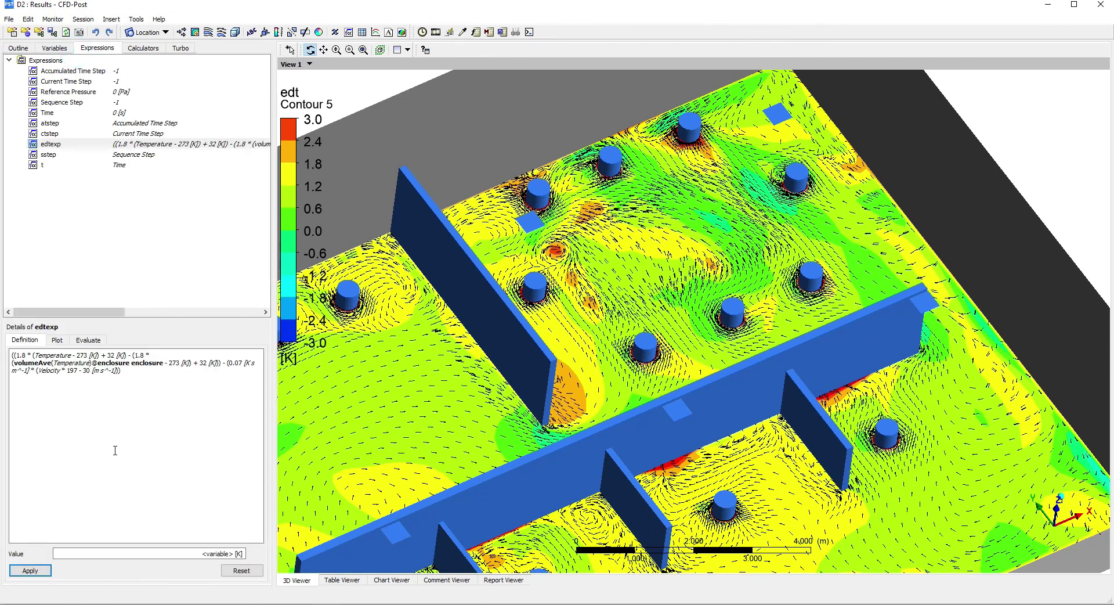
click(58, 47)
click(18, 47)
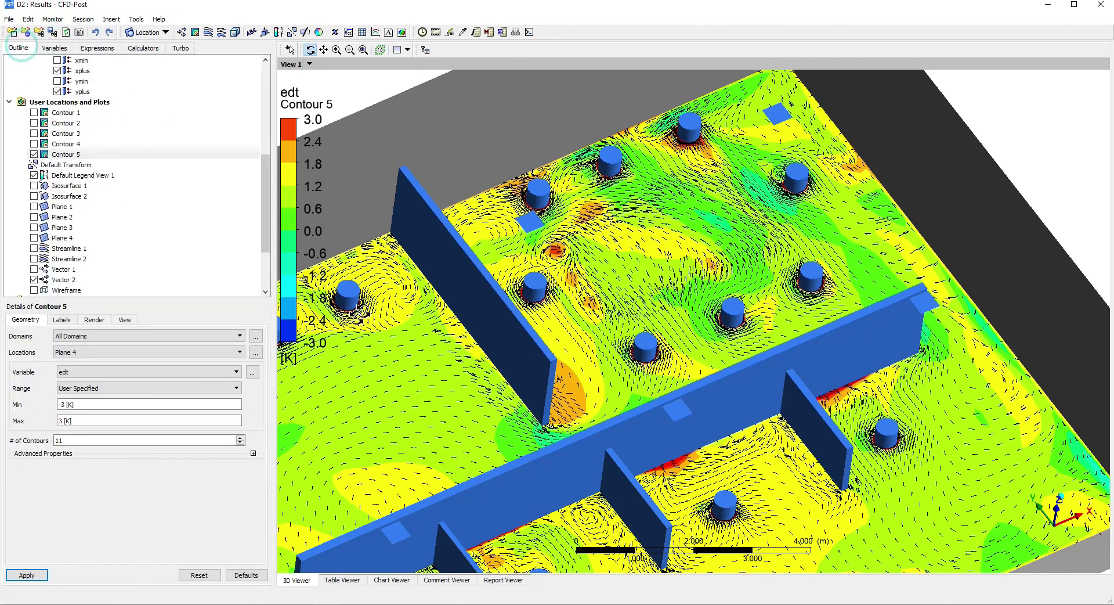
scroll(586, 390, down, 3)
drag(678, 388, 685, 372)
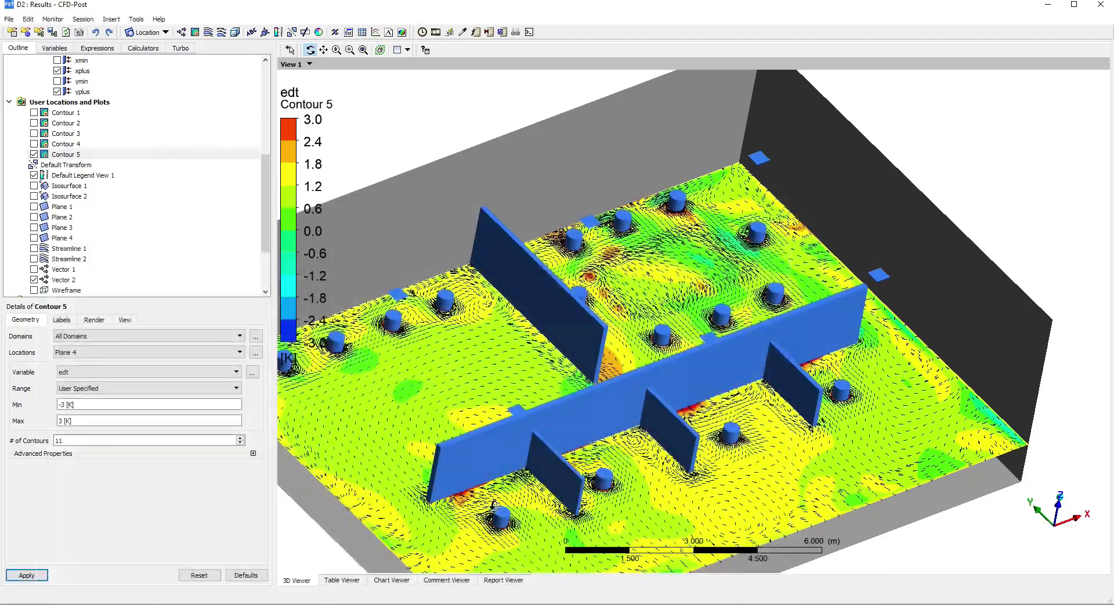
drag(564, 371, 824, 427)
scroll(538, 330, up, 3)
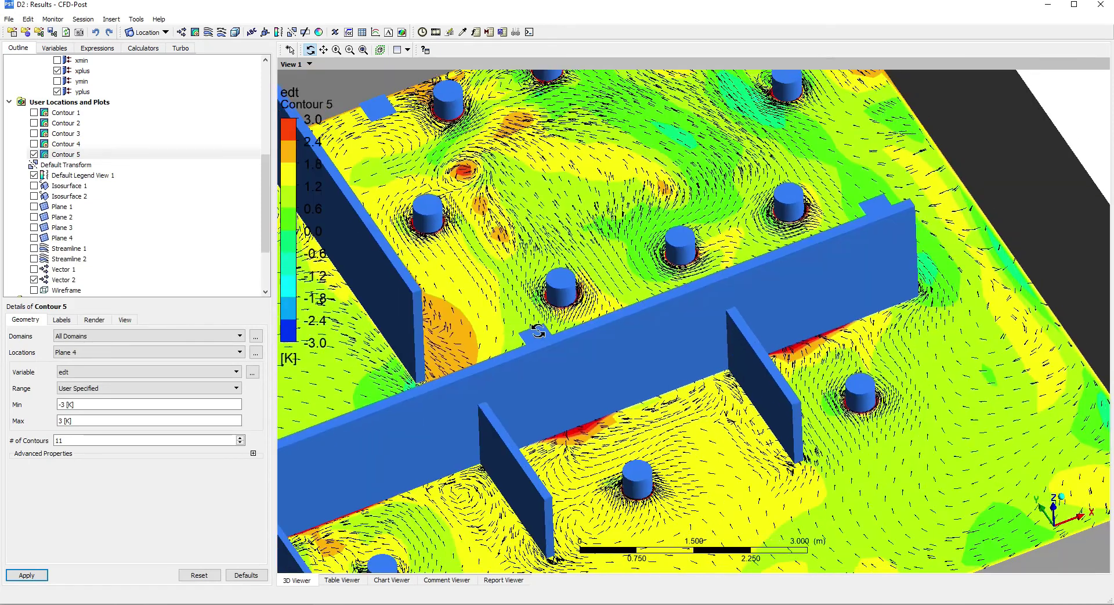
scroll(537, 330, down, 2)
Review the edtexp expression and the edt variable based on it, and view the edt contour across the whole room.
click(97, 47)
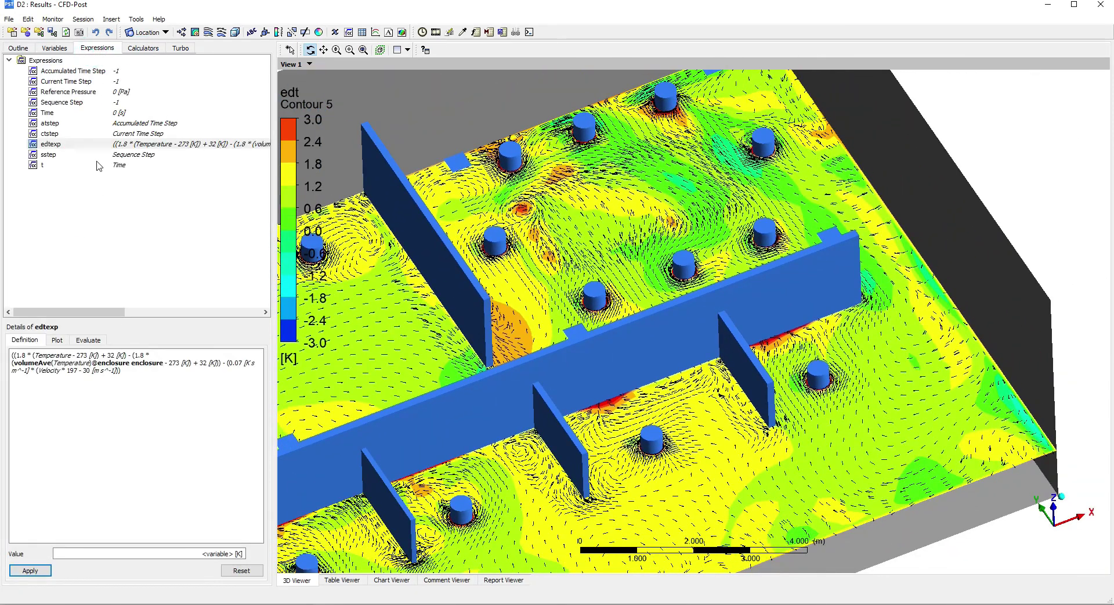
click(52, 48)
drag(698, 361, 522, 372)
drag(649, 412, 754, 325)
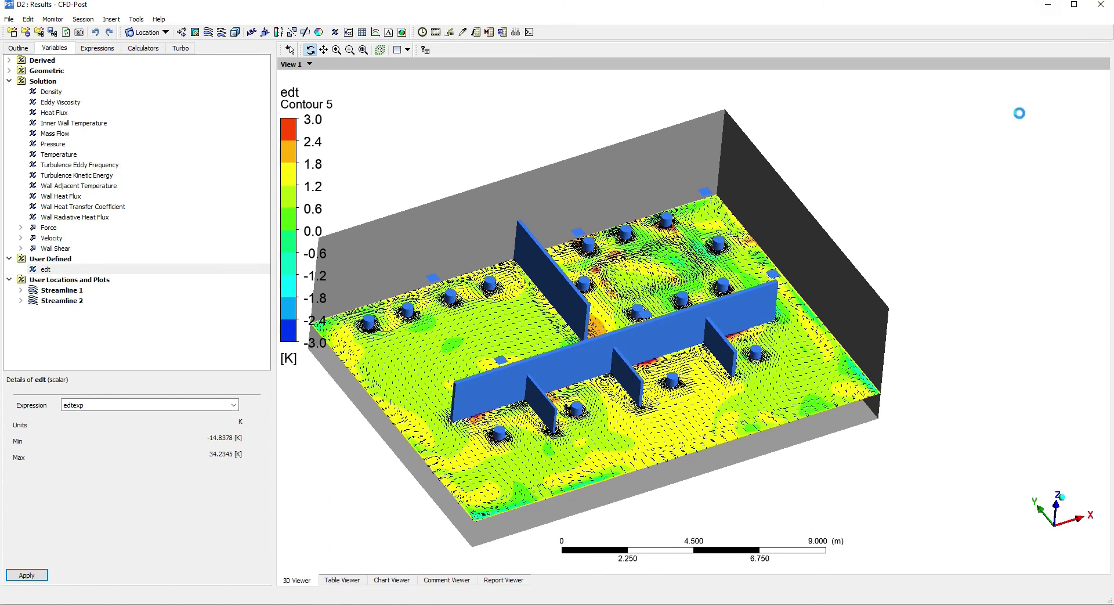